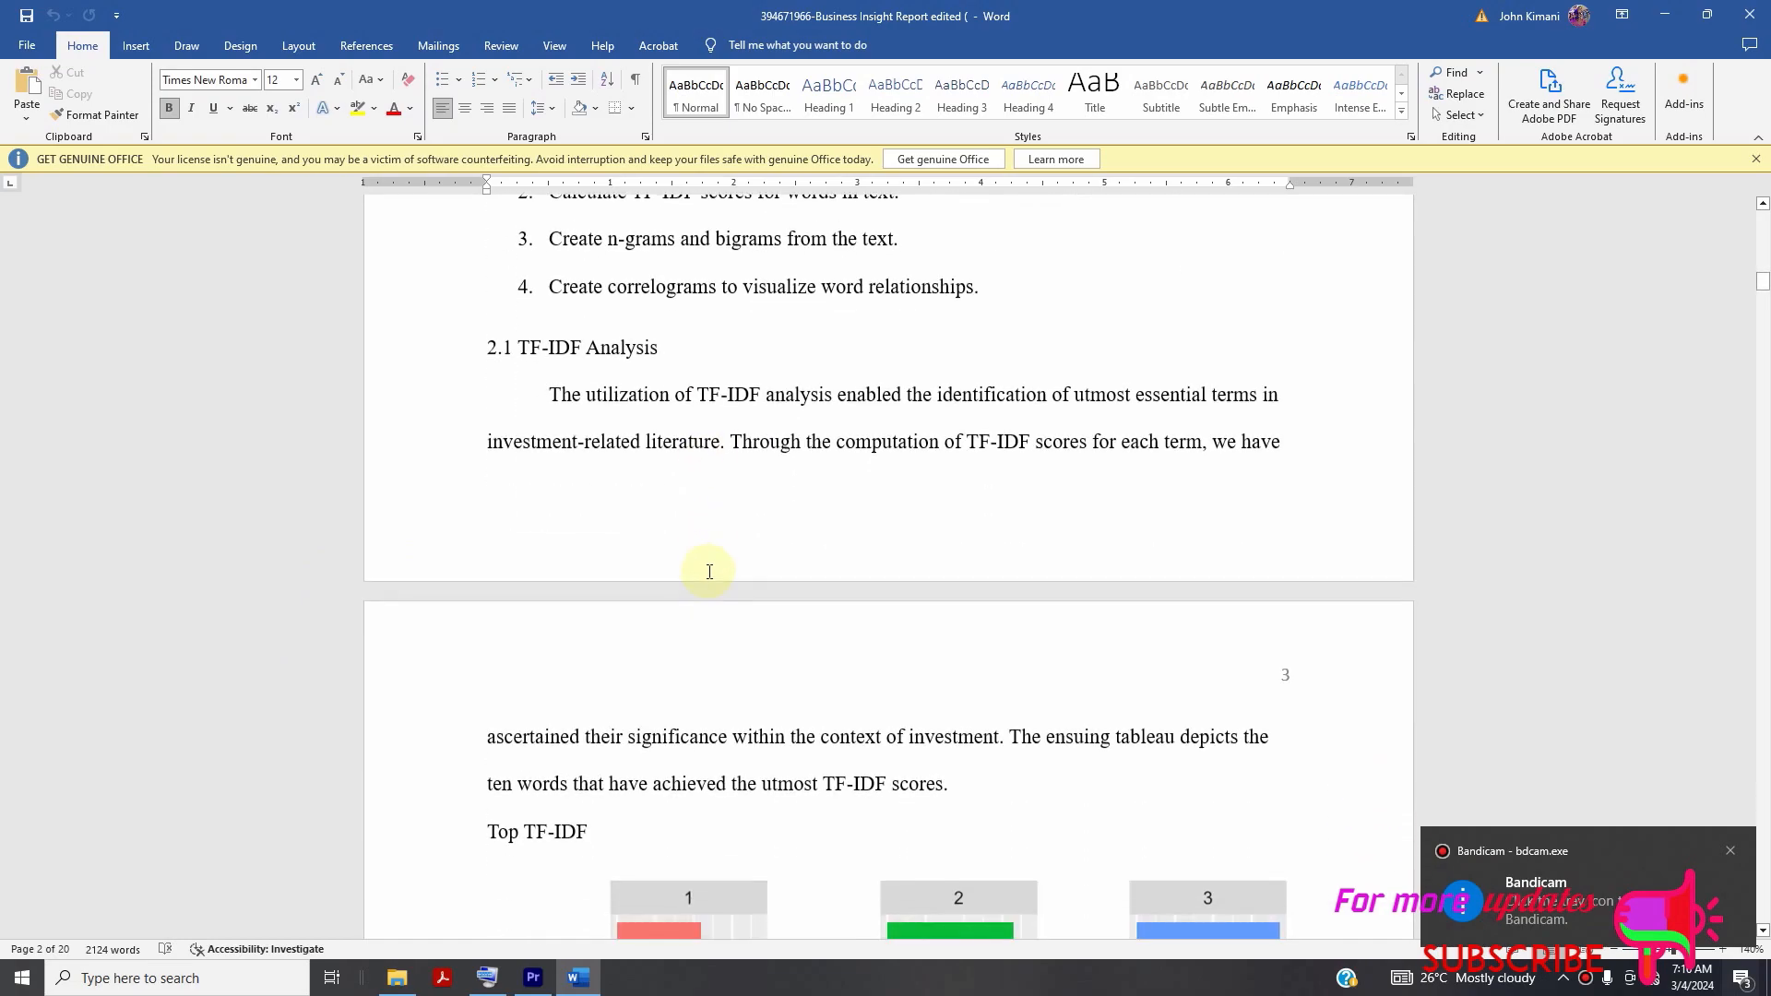
scroll(702, 576, down, 20)
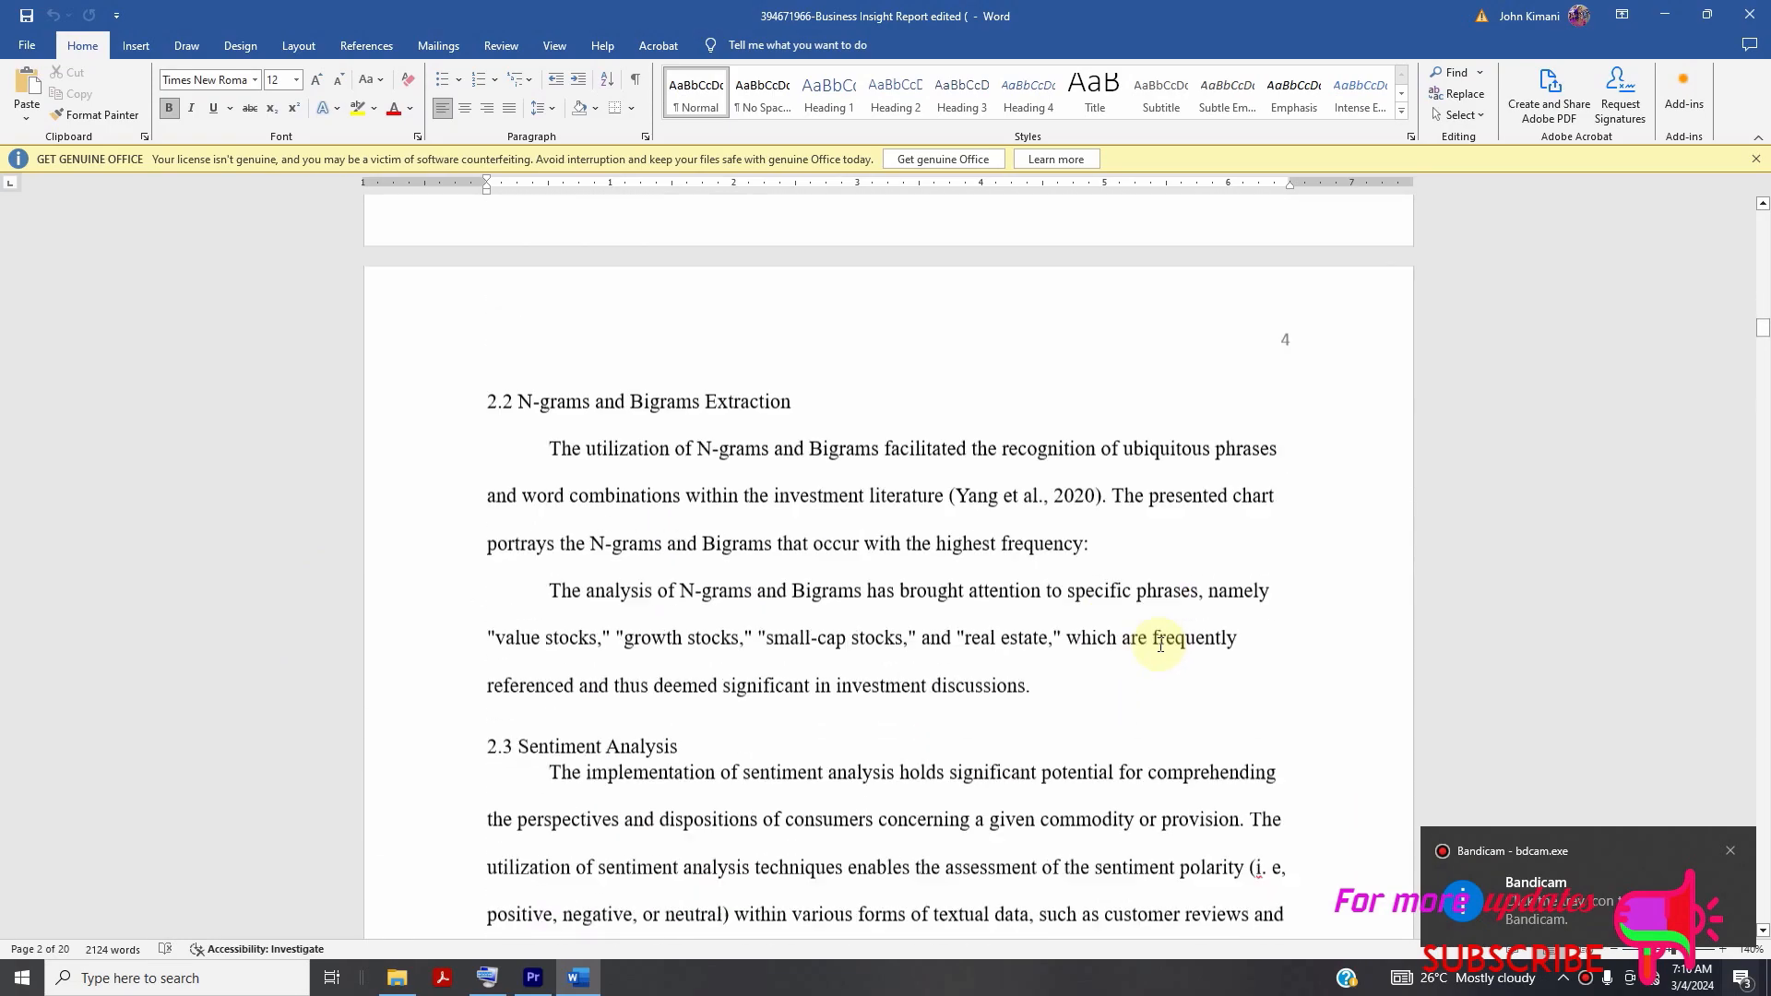
drag(1762, 358, 1764, 265)
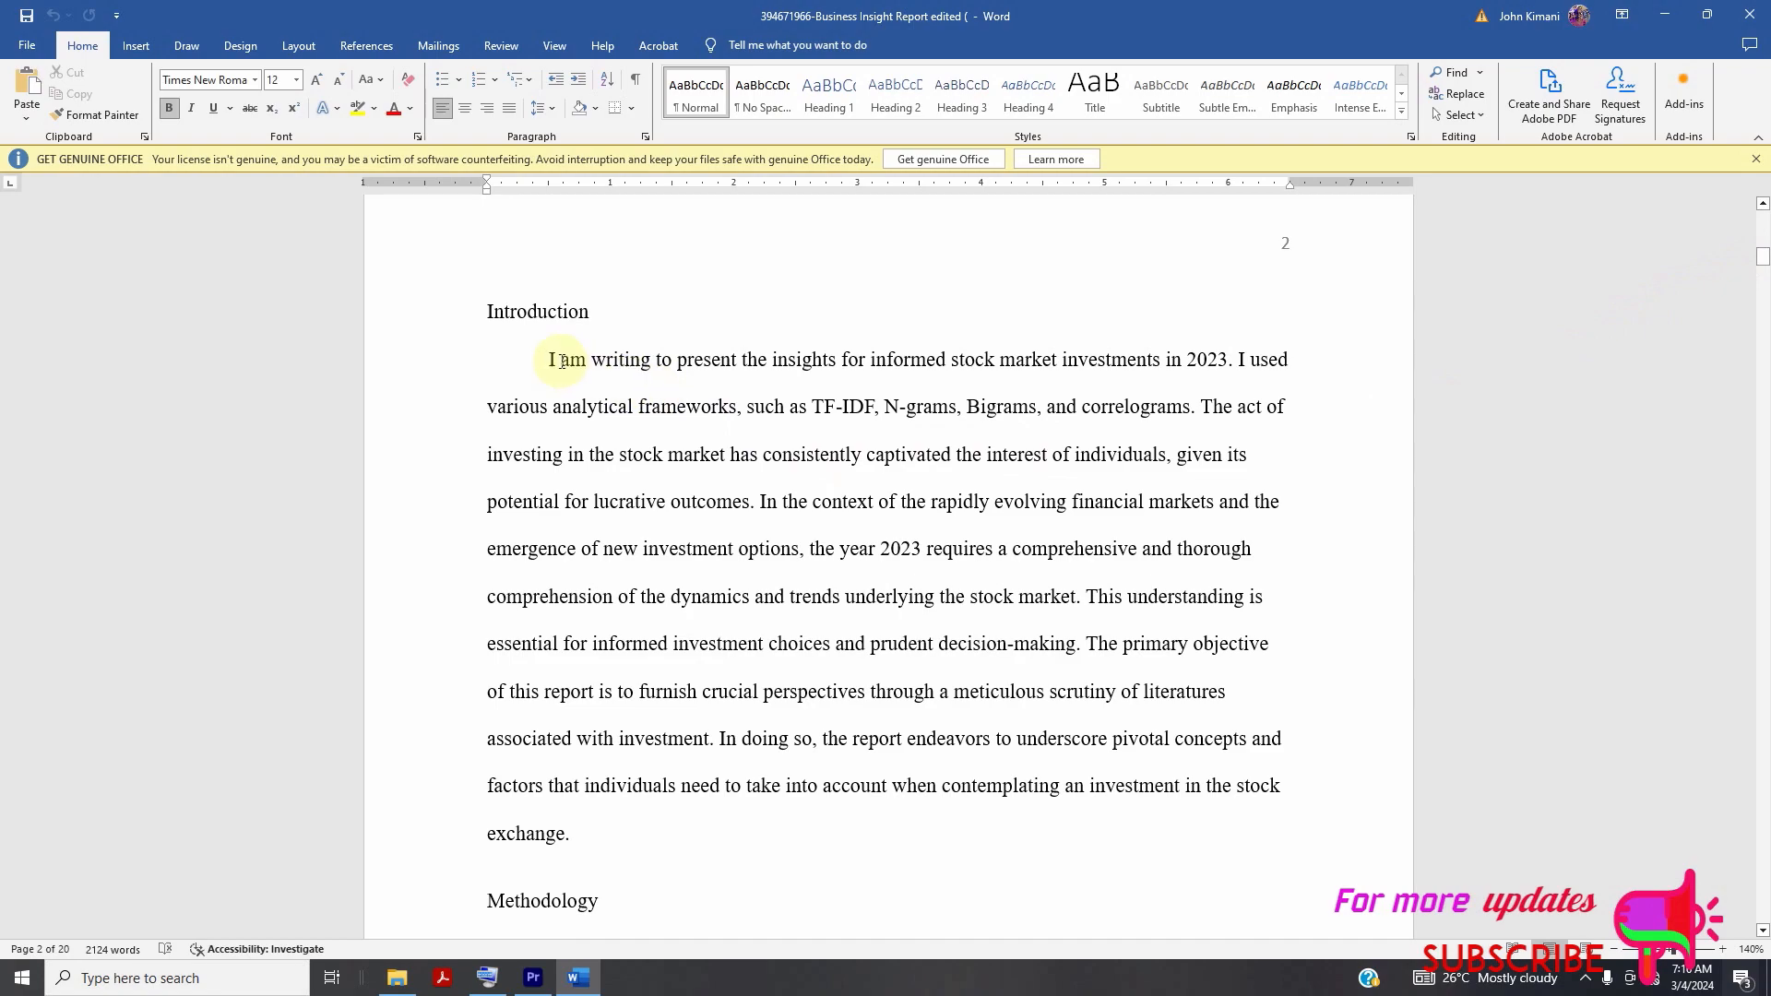
scroll(672, 347, up, 3)
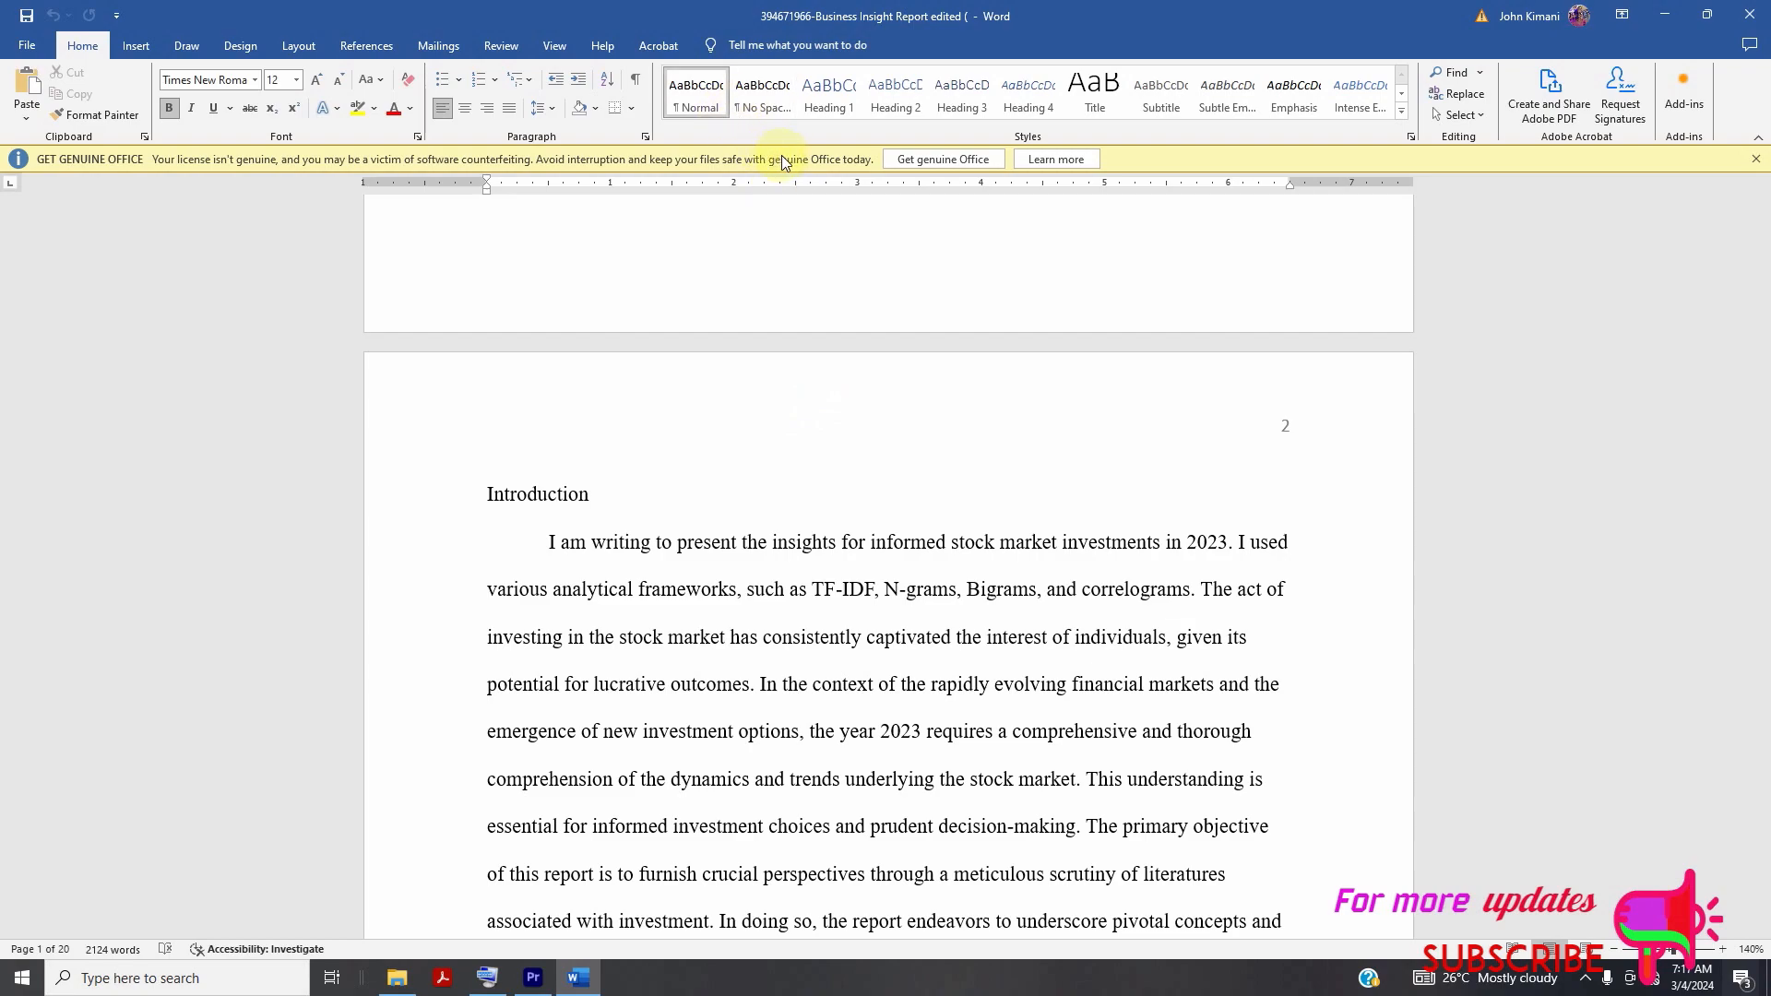
click(1413, 137)
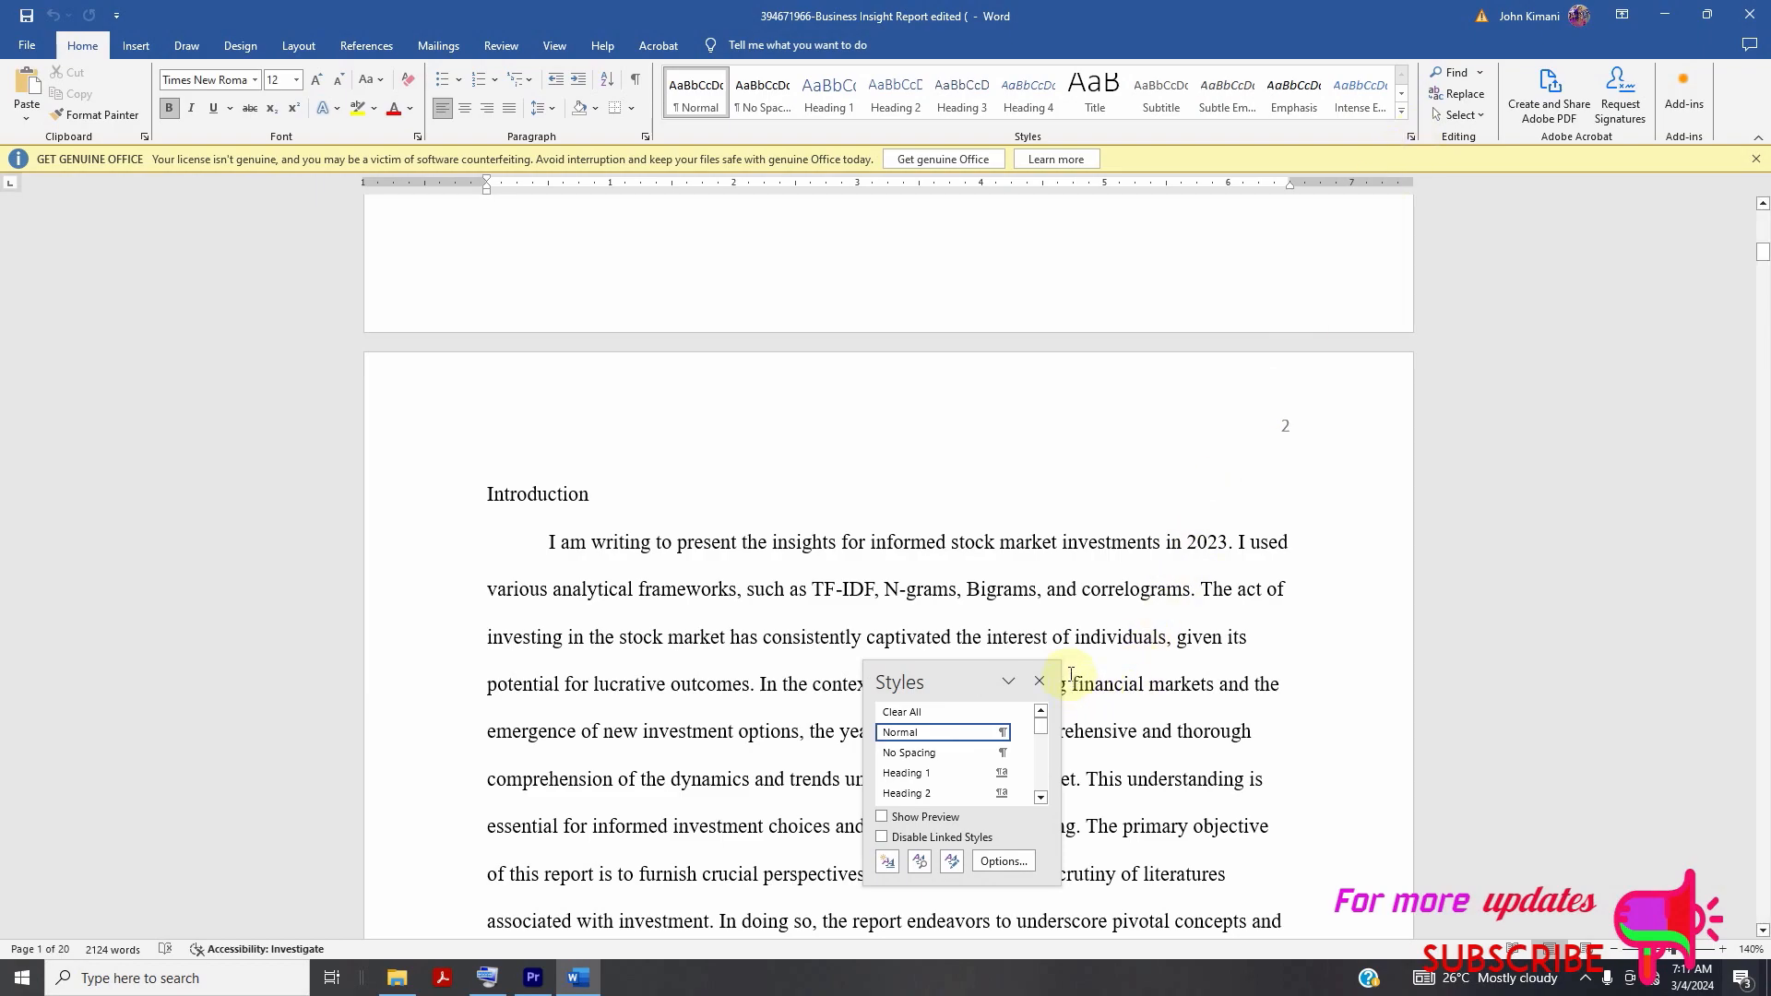
click(1040, 683)
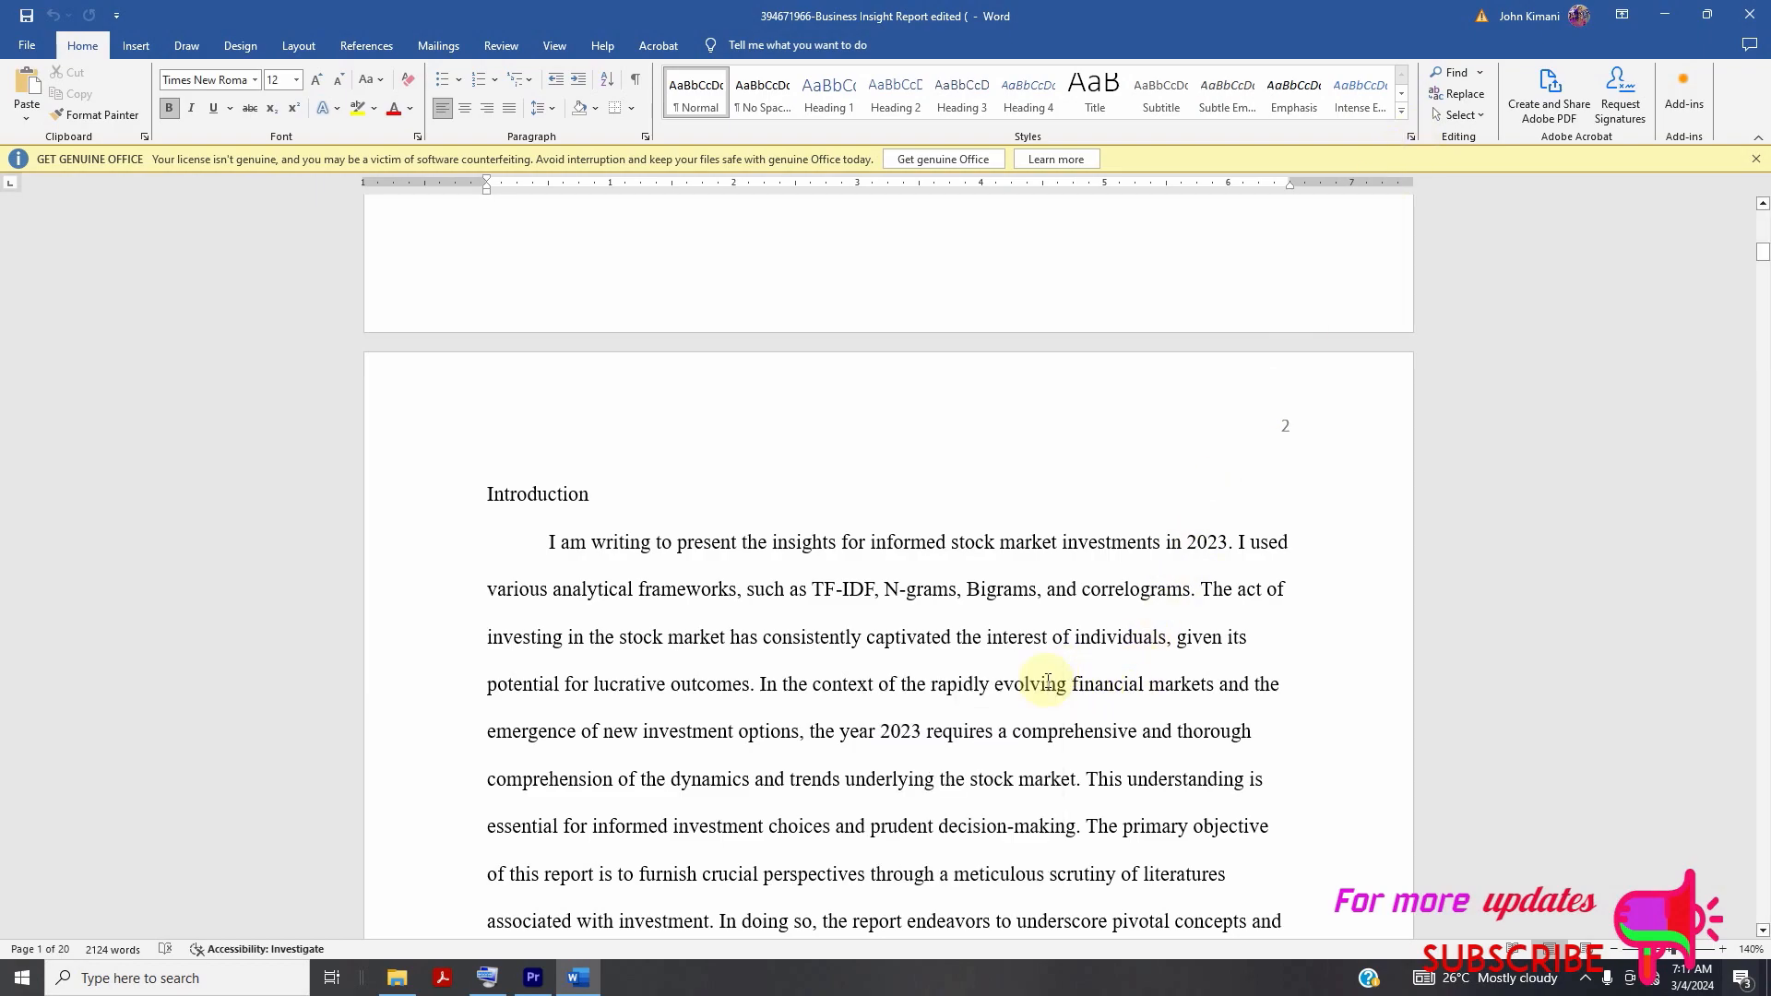
- Apply Heading 1 to the Introduction title and modify that style to use Times New Roman and update automatically
double_click(546, 499)
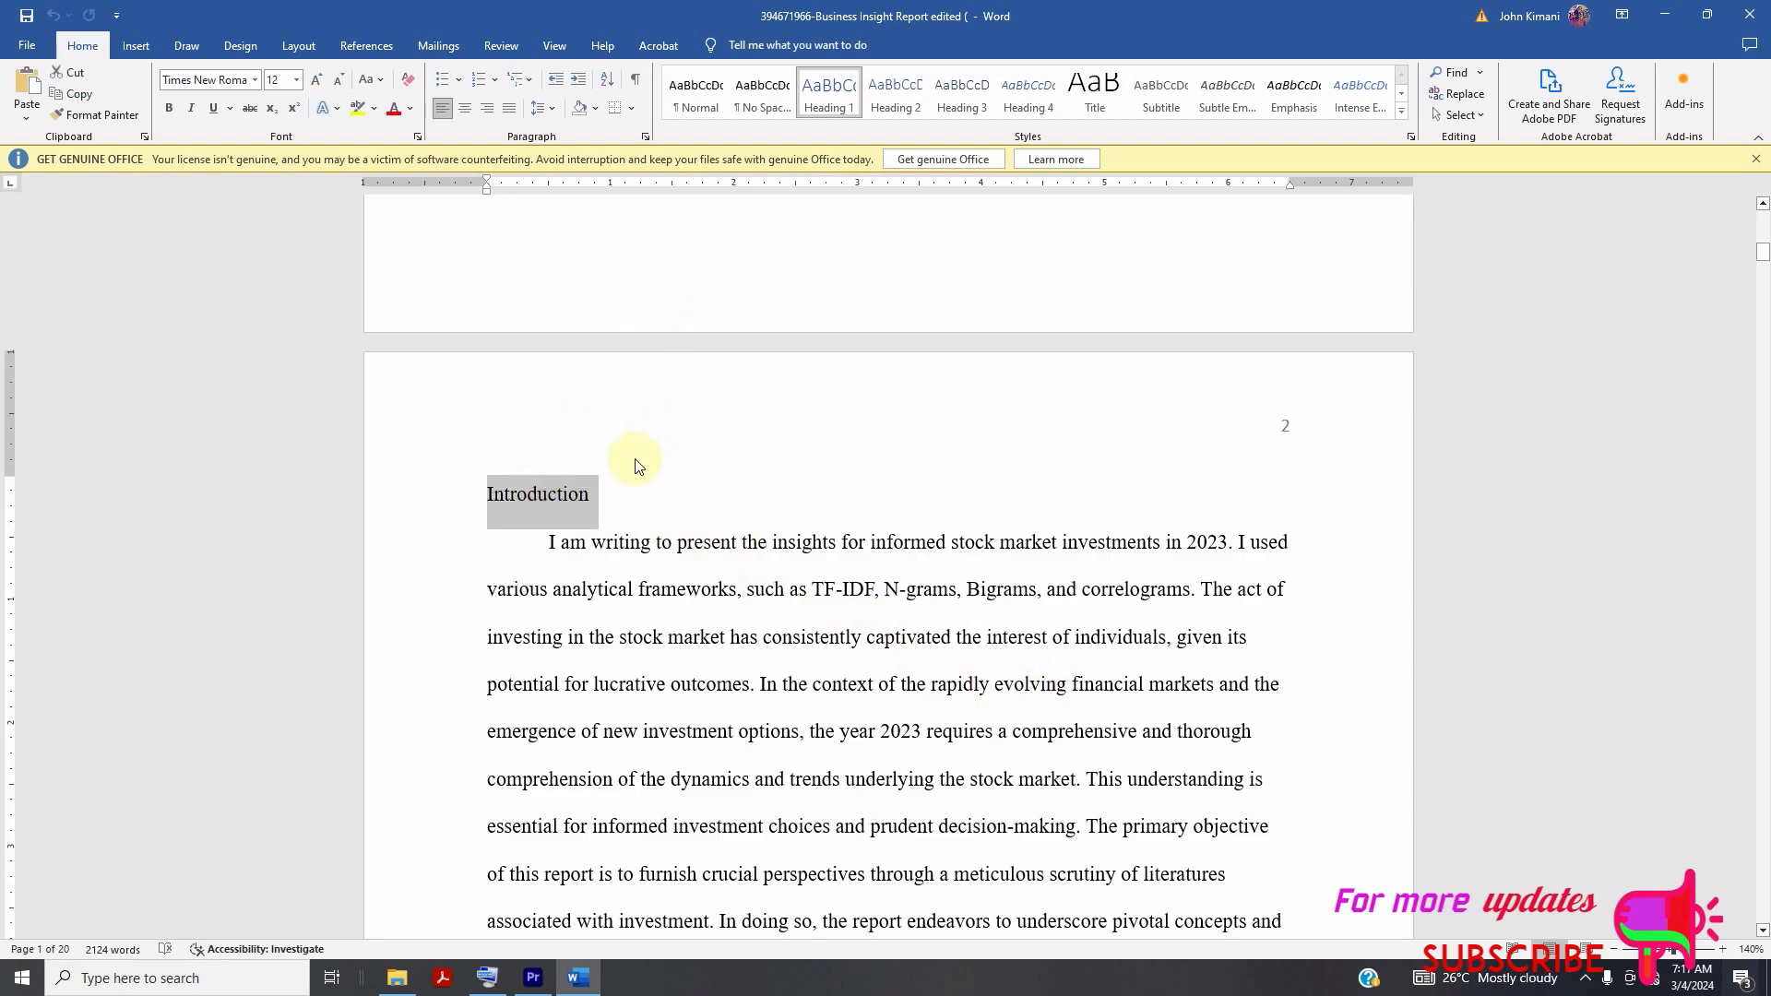
click(835, 99)
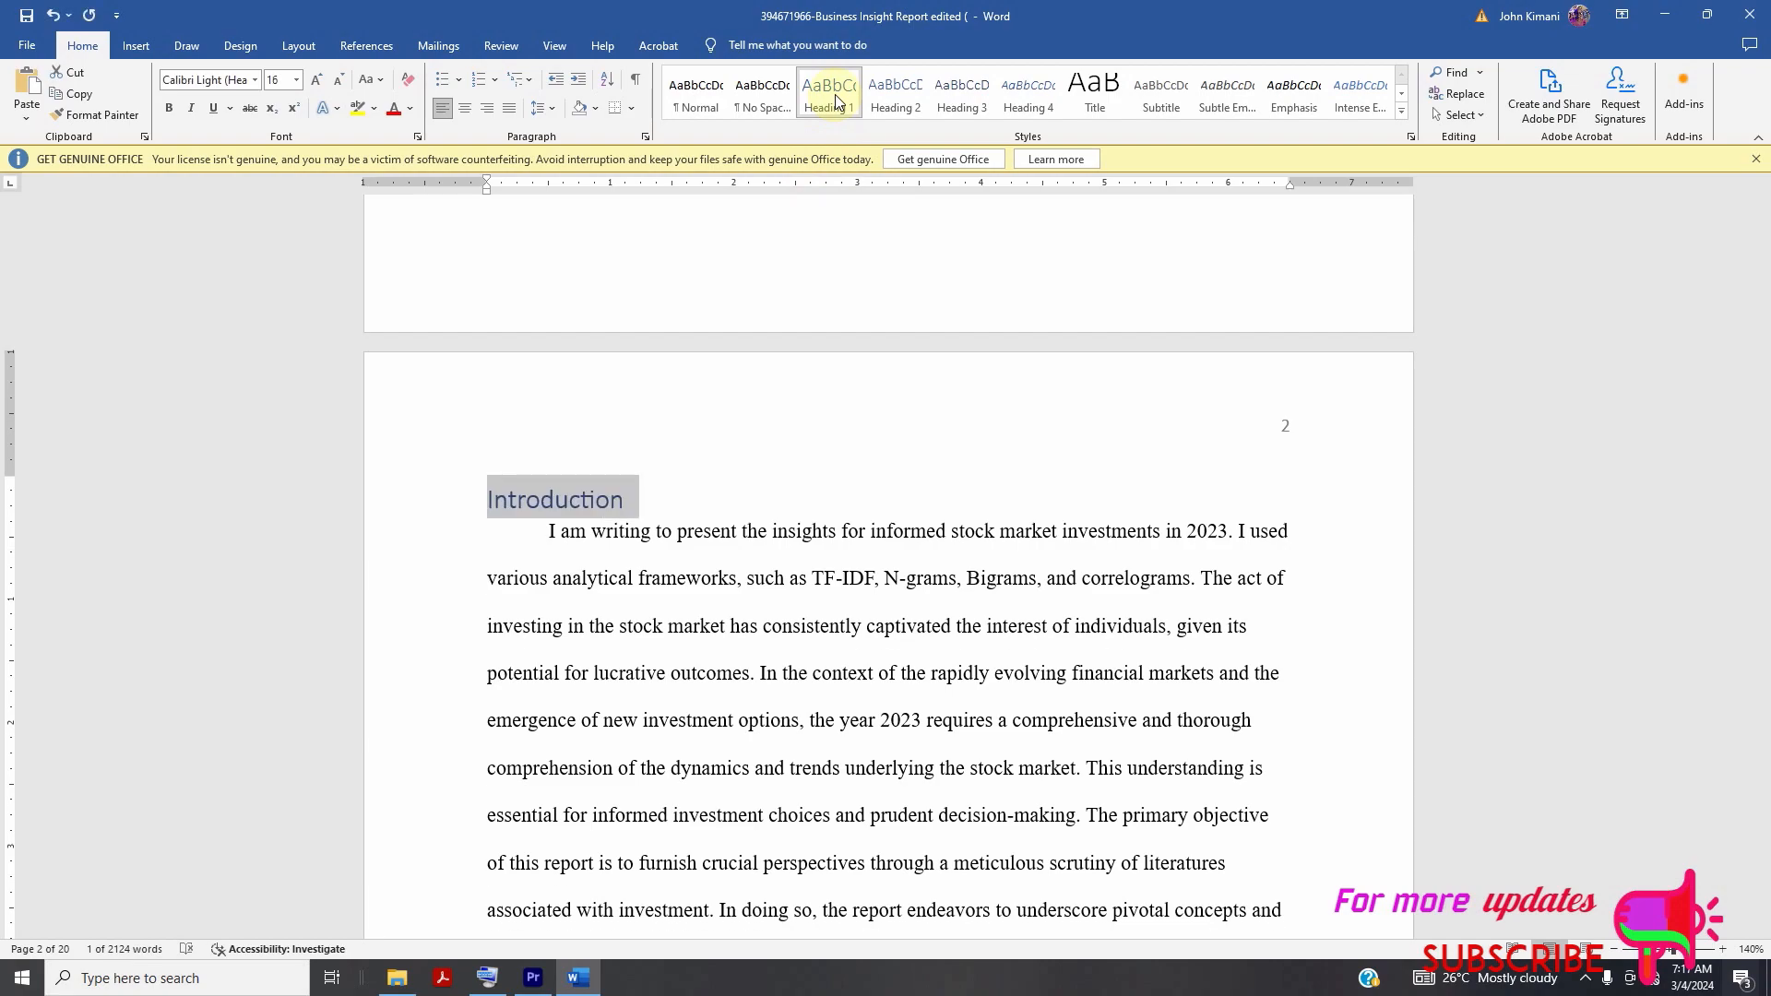
right_click(835, 99)
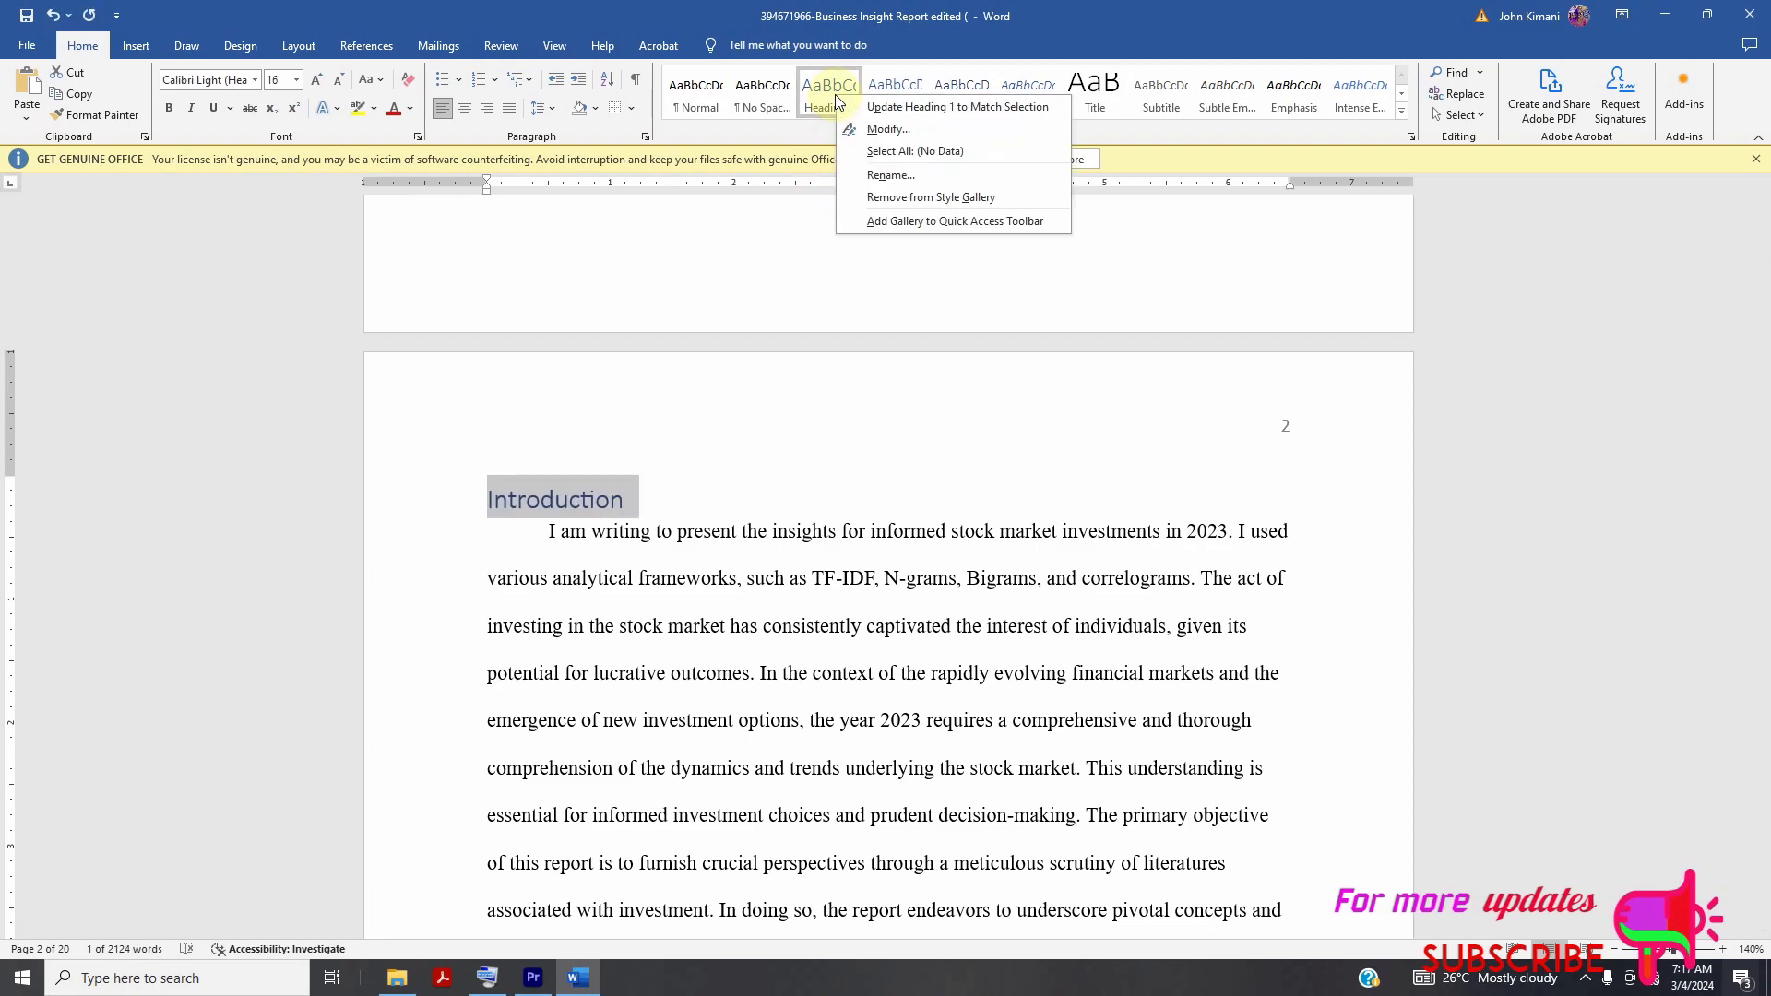
click(916, 130)
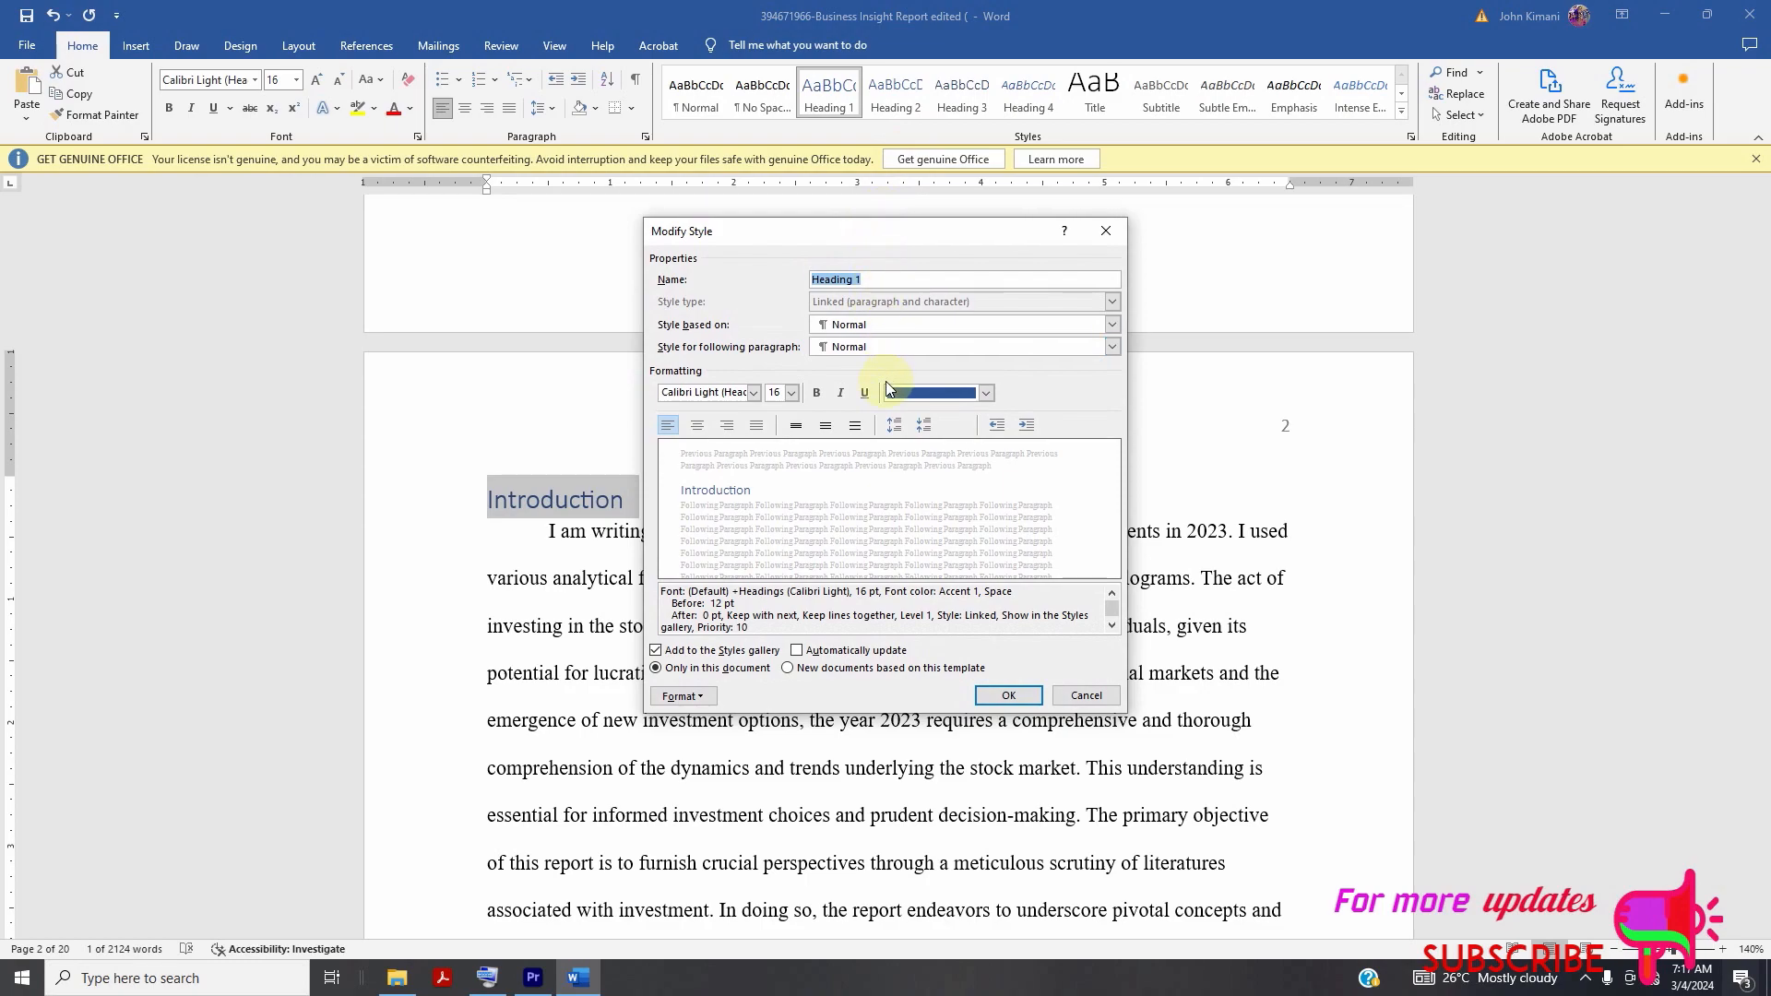
click(753, 392)
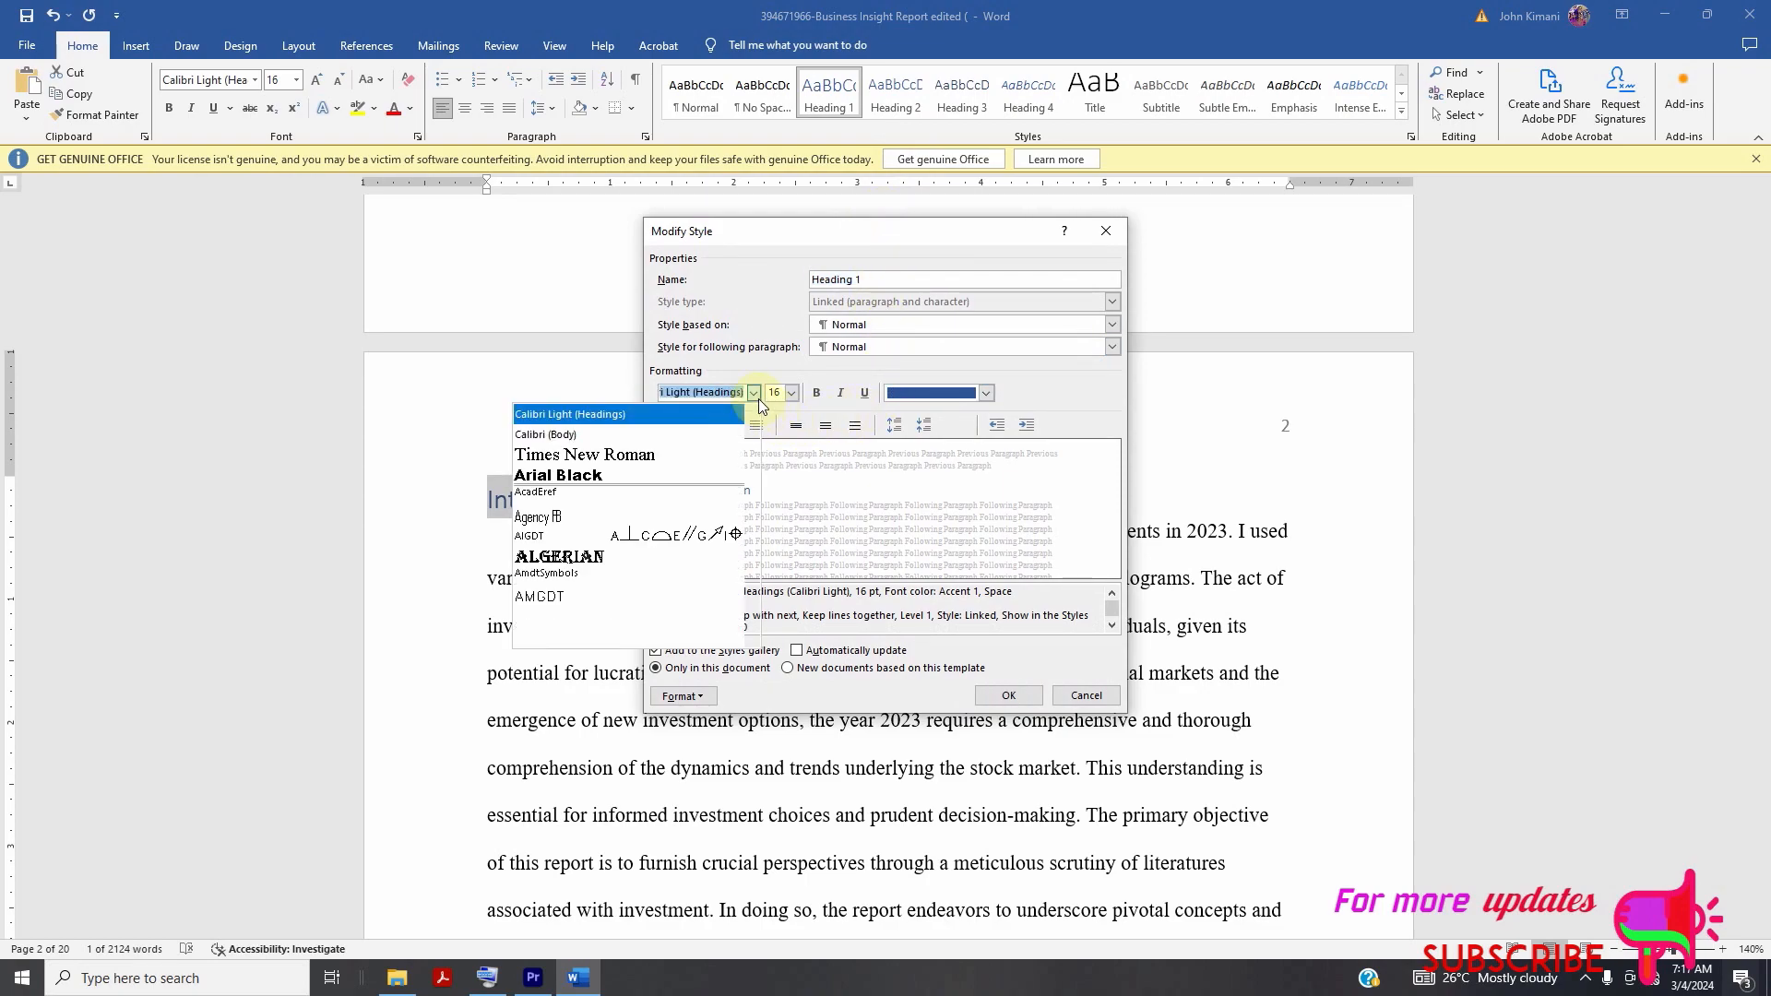
click(711, 466)
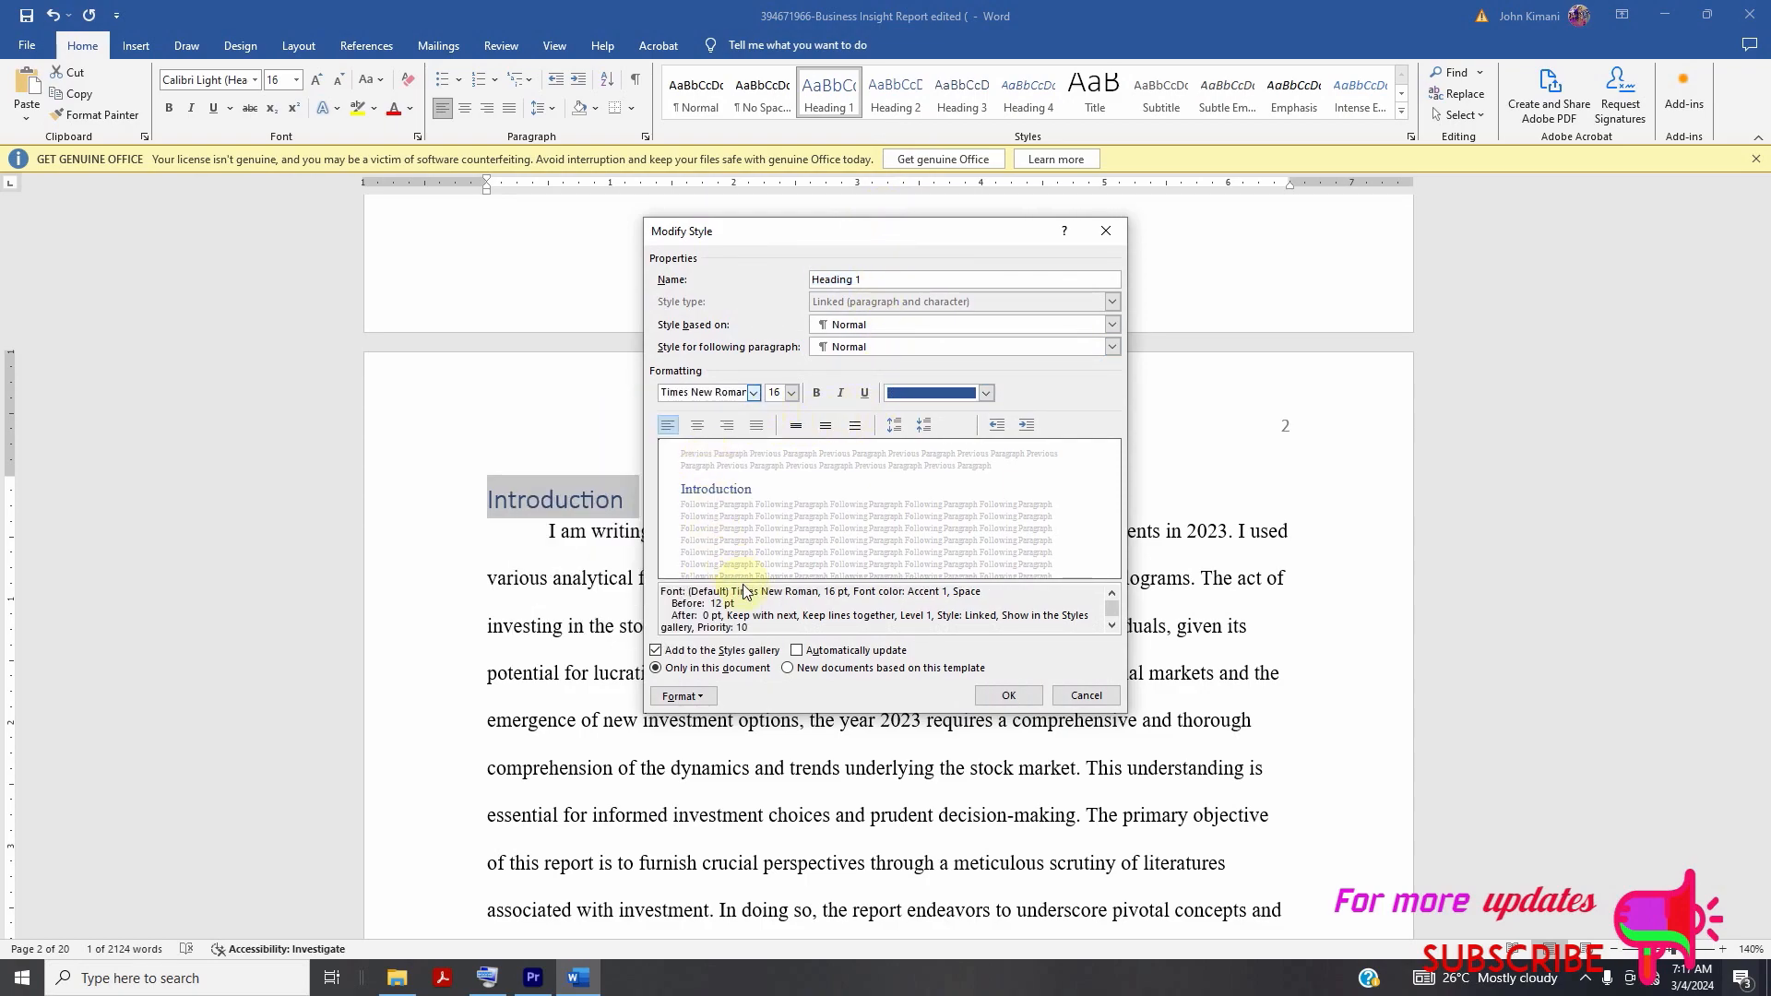
click(798, 651)
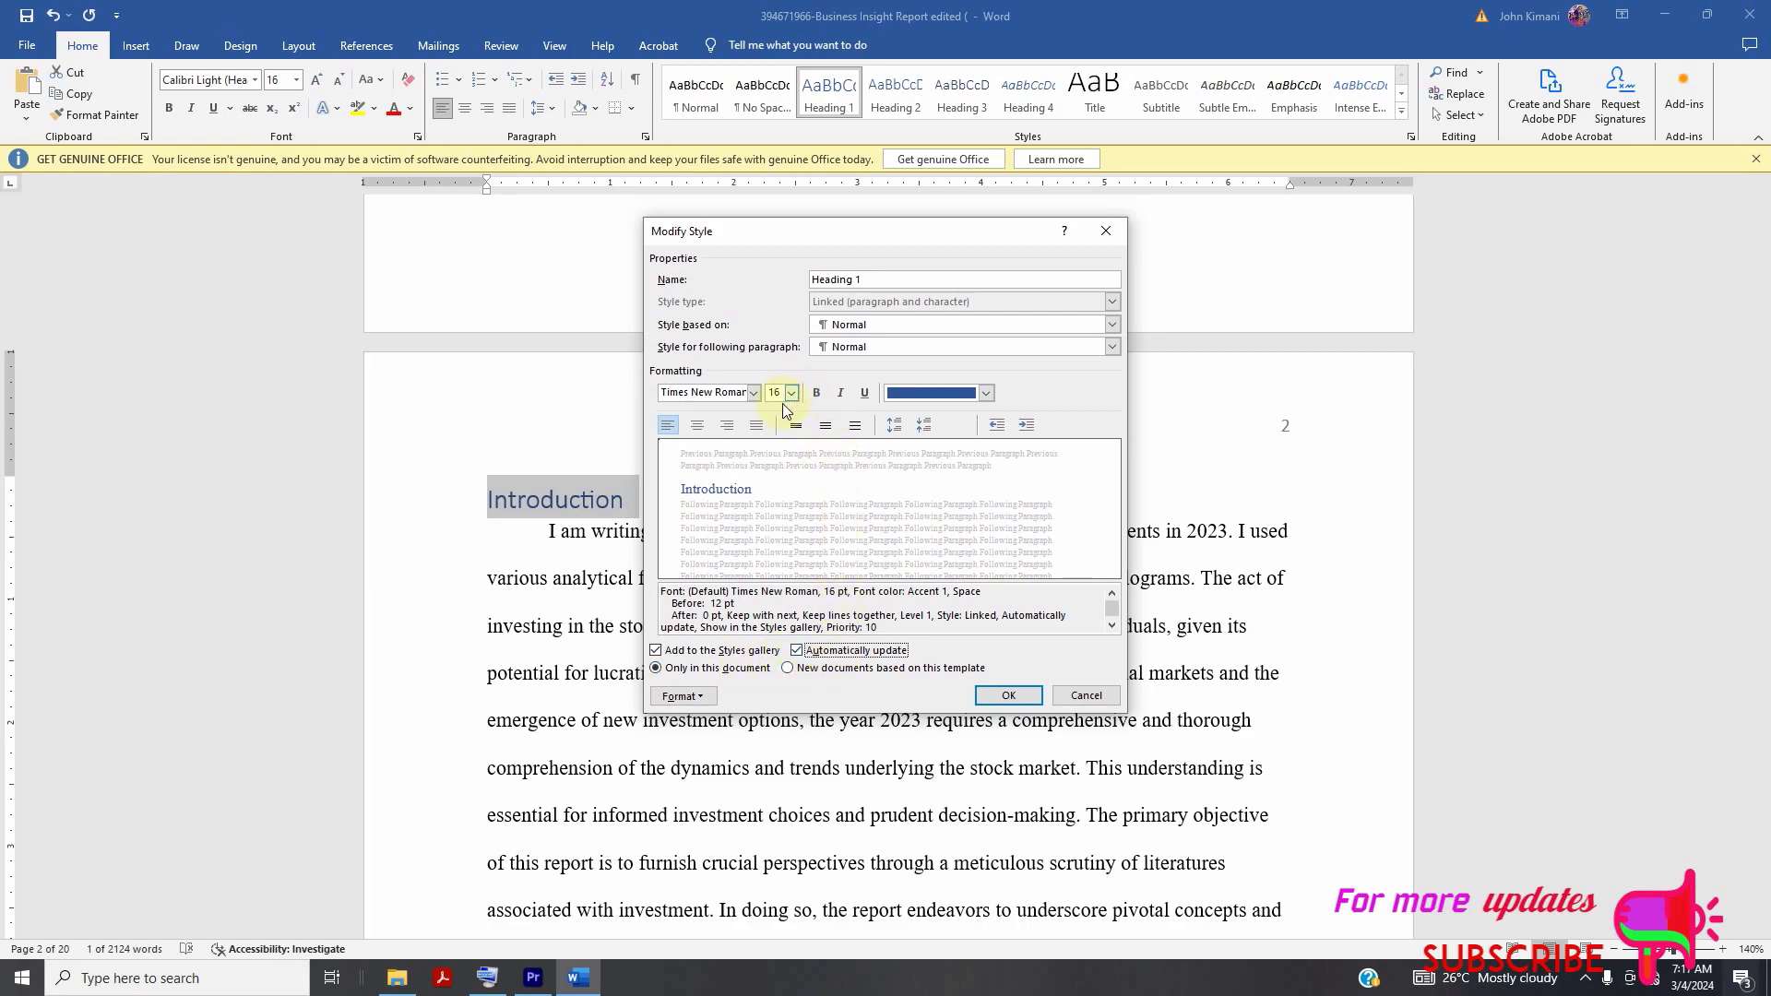
click(1005, 697)
- Apply the Heading 1 style to the Methodology title
scroll(885, 591, down, 2)
scroll(885, 587, down, 4)
click(550, 461)
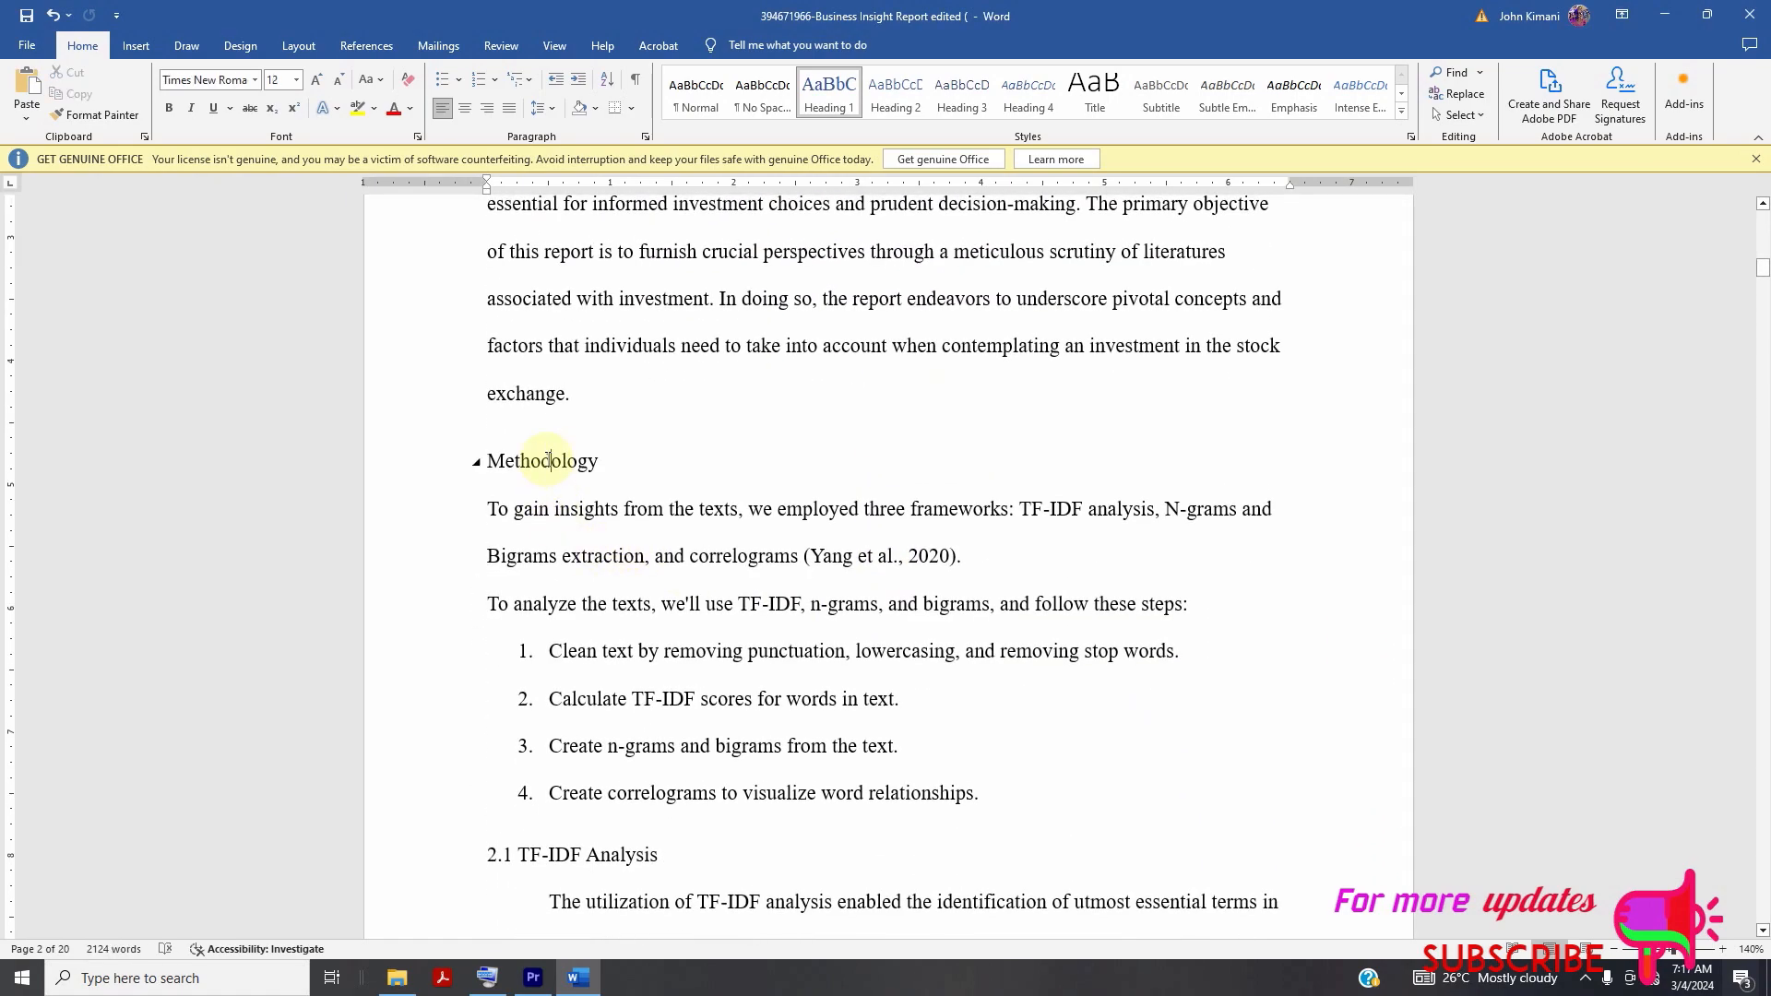
double_click(550, 461)
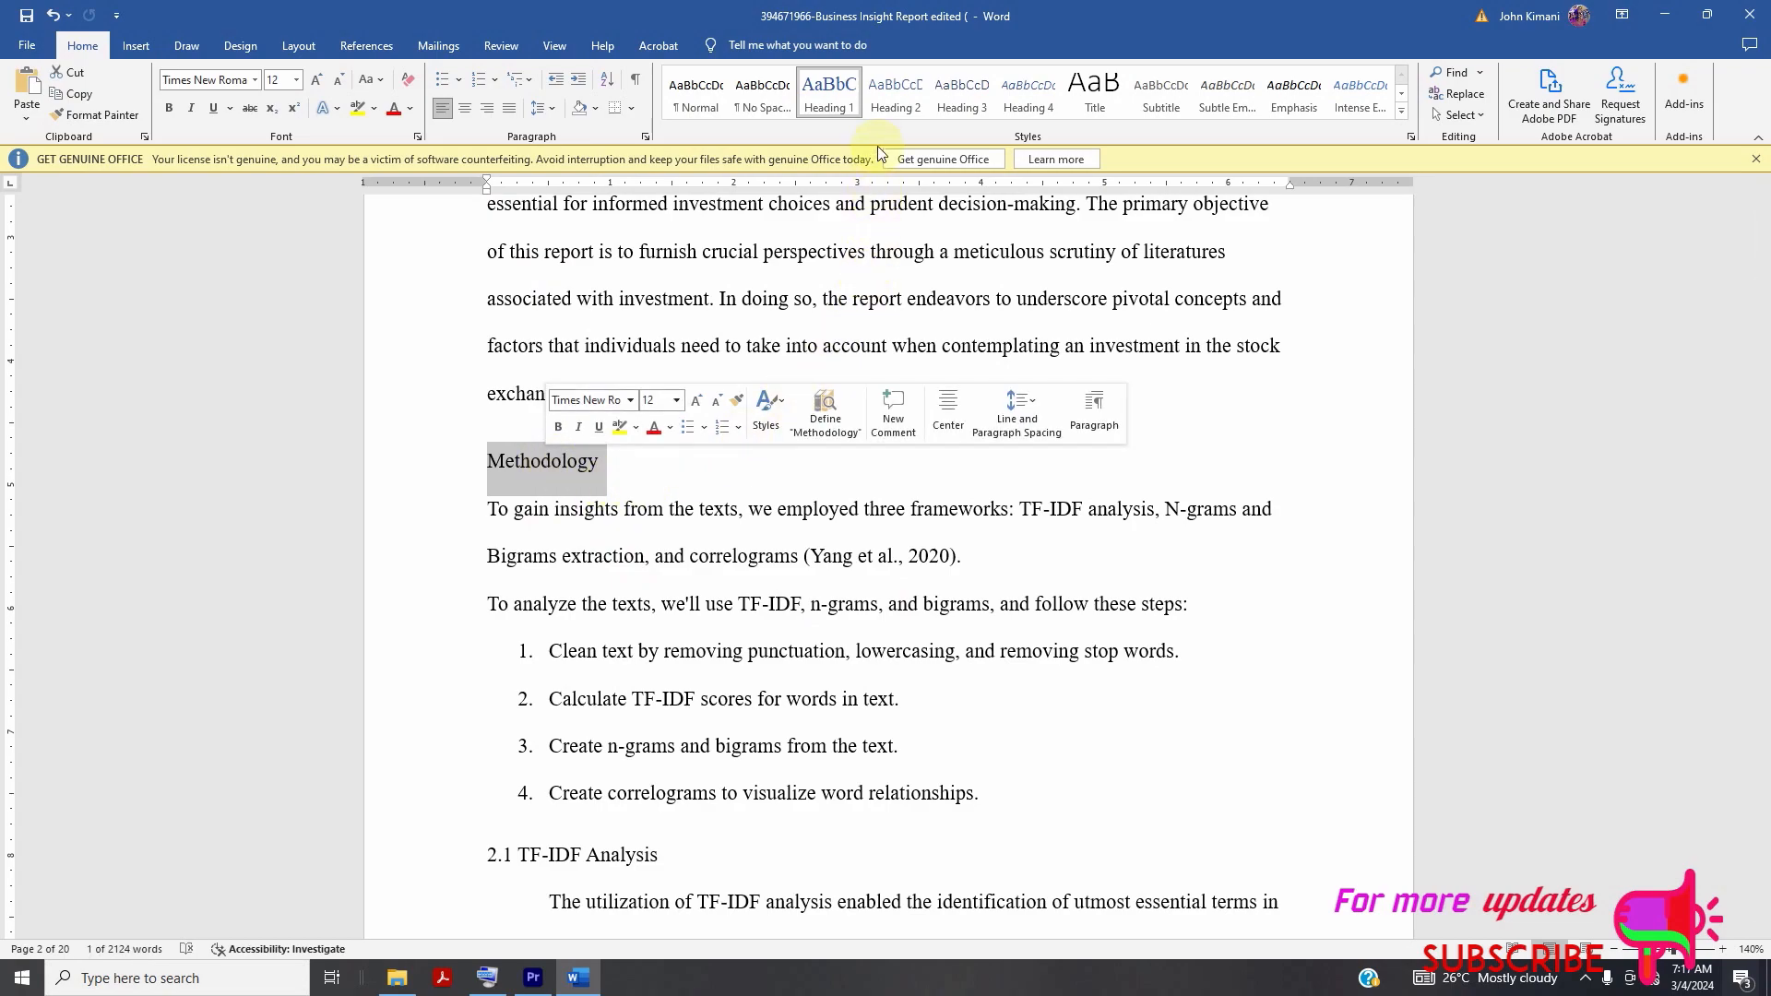
click(830, 92)
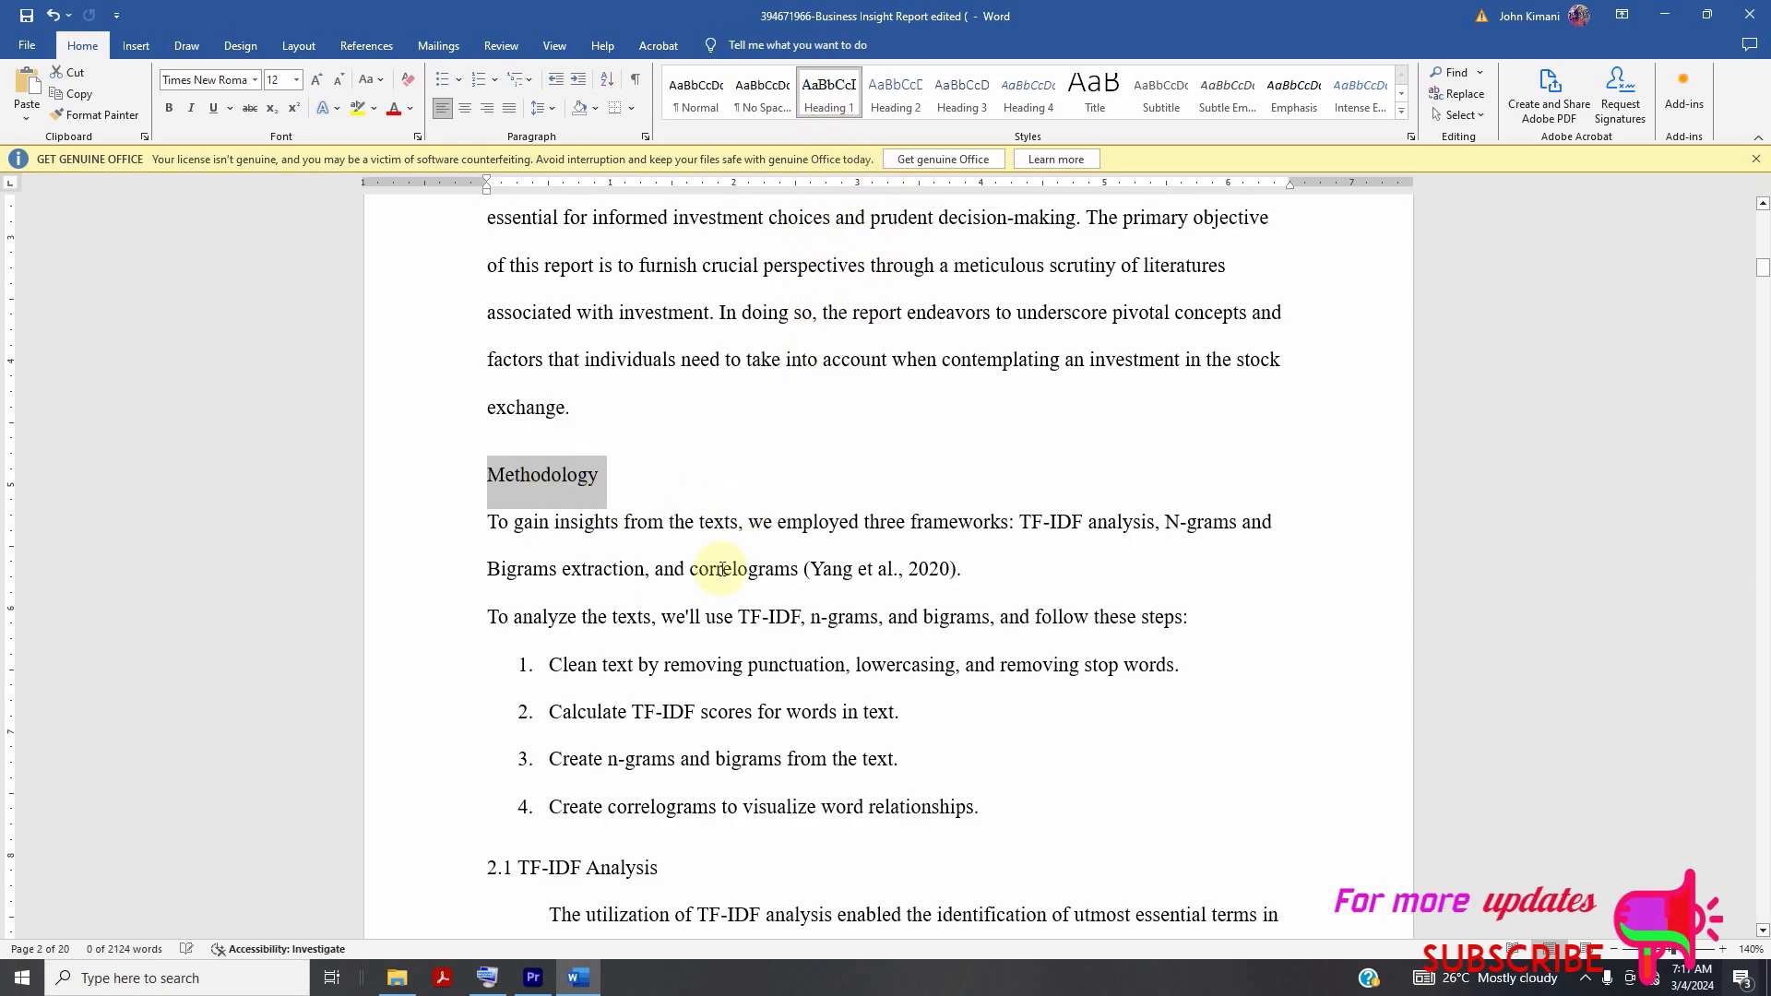
- Check the style applied to the Introduction and Methodology headings
scroll(720, 581, down, 7)
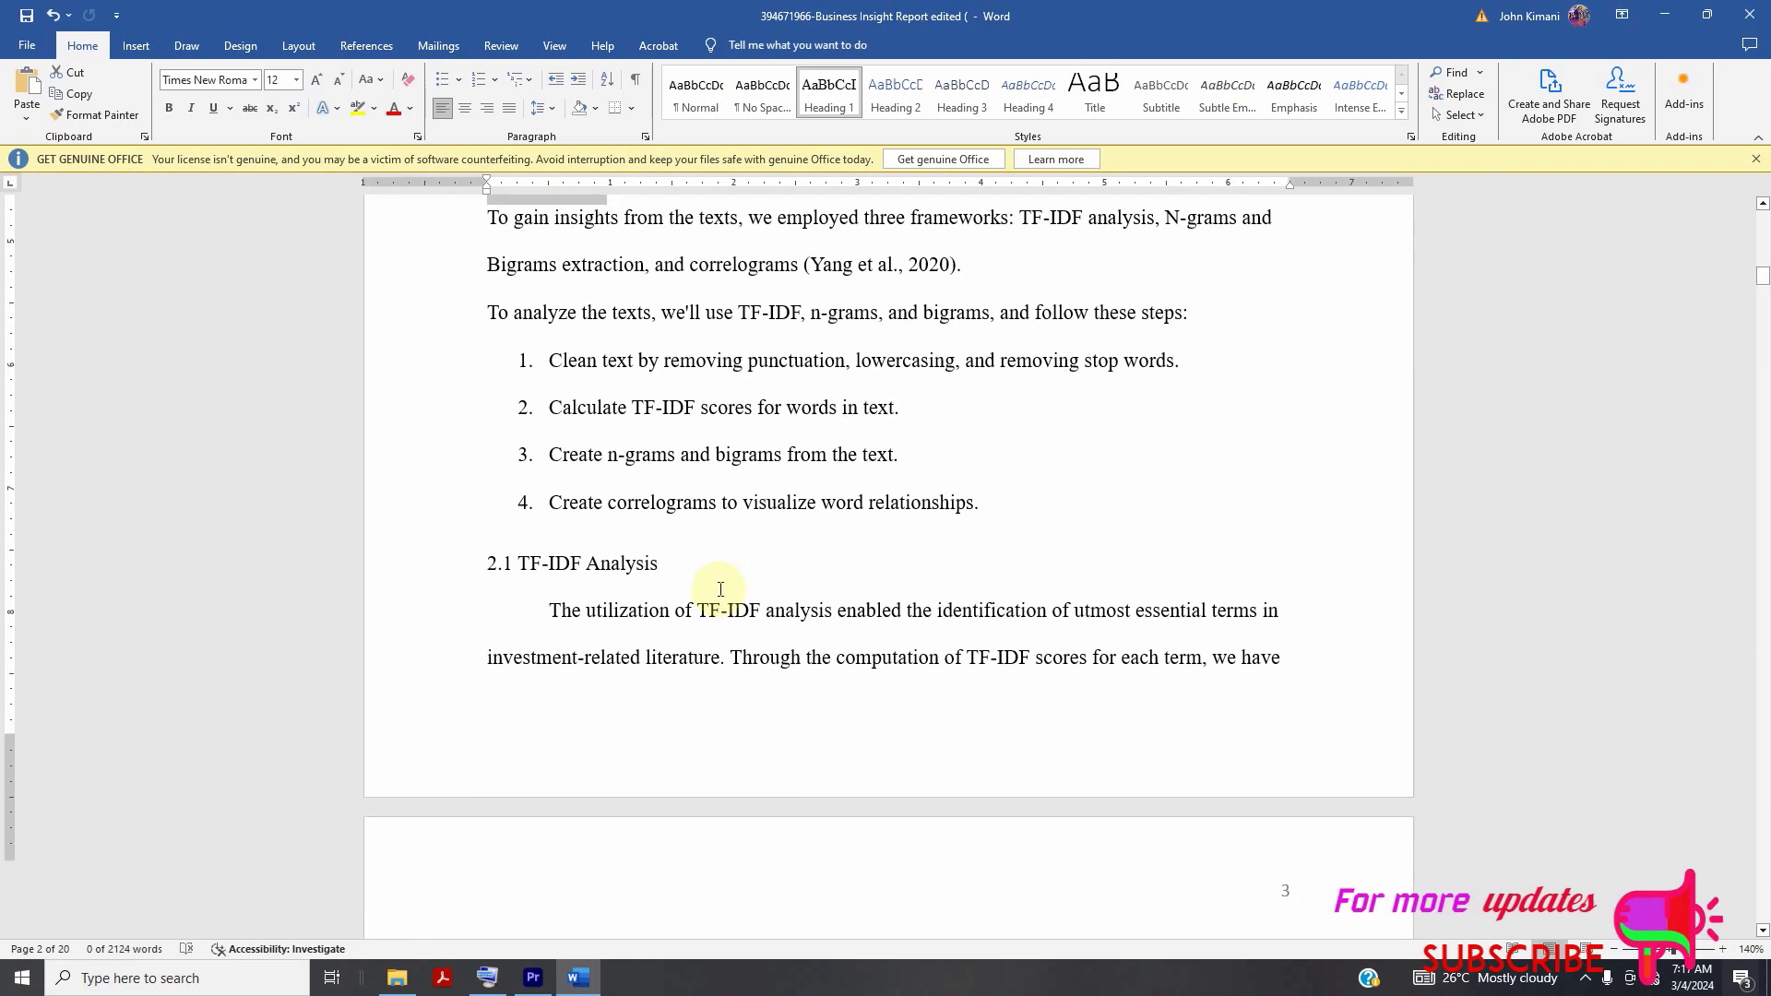
scroll(785, 255, up, 5)
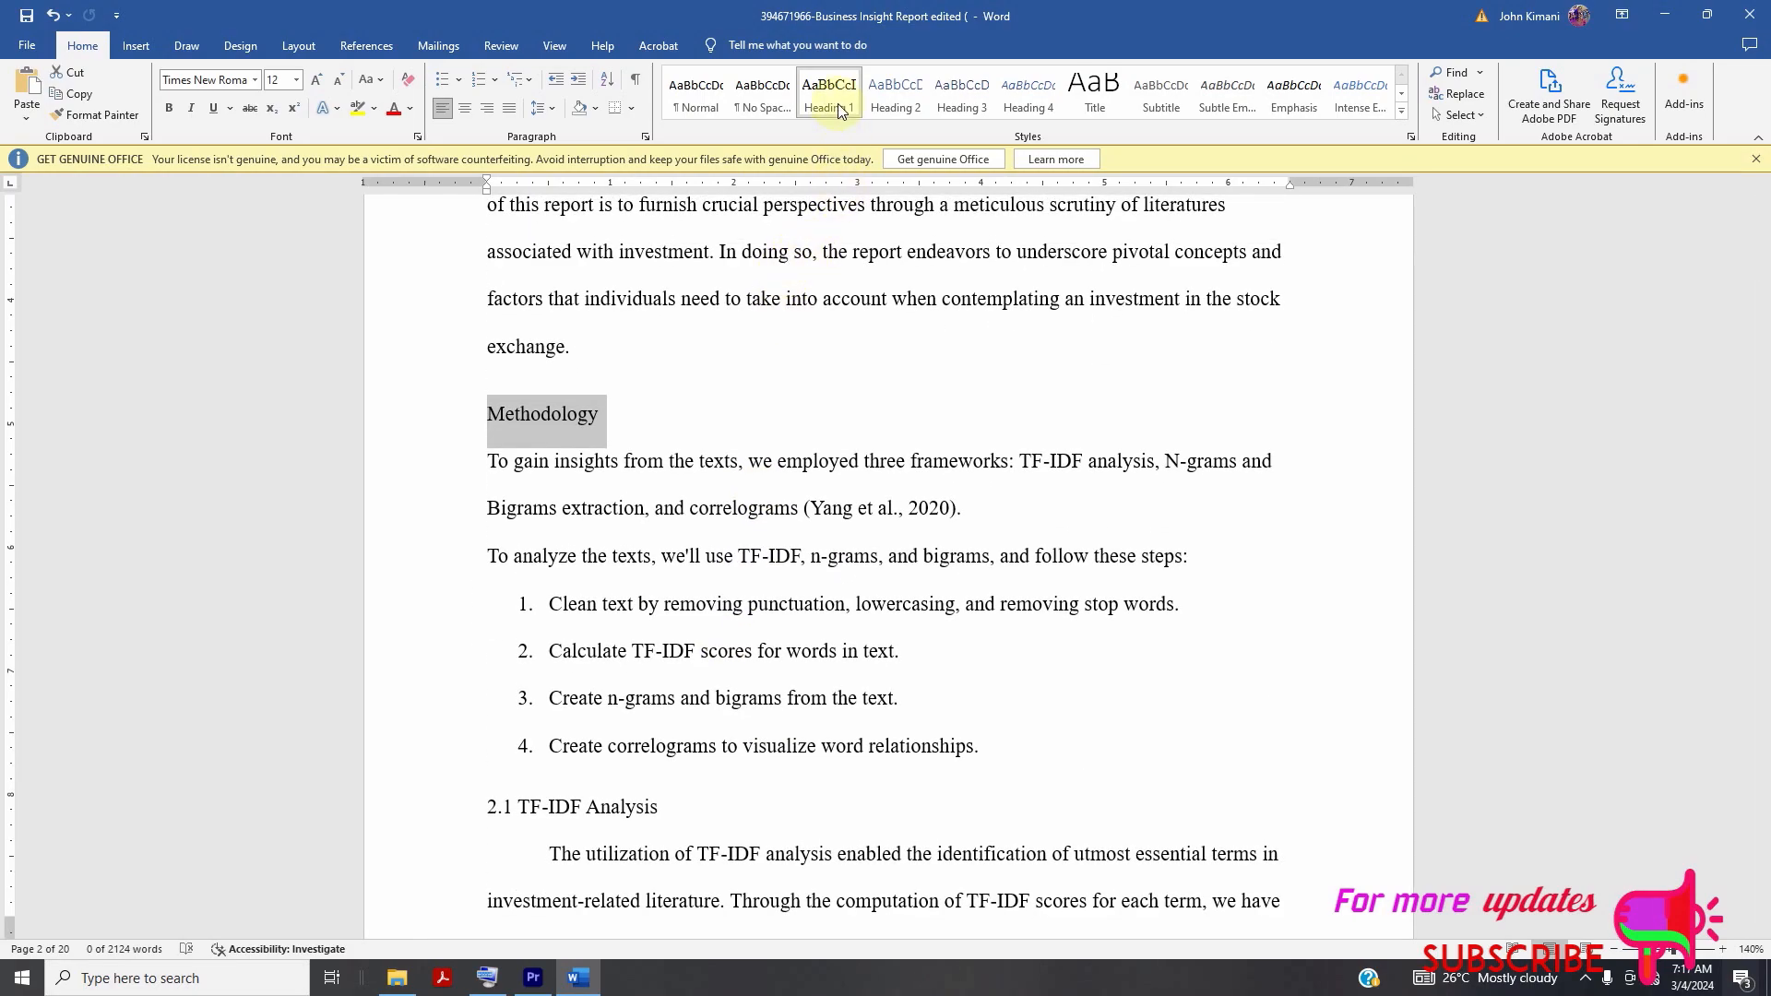
scroll(731, 526, up, 15)
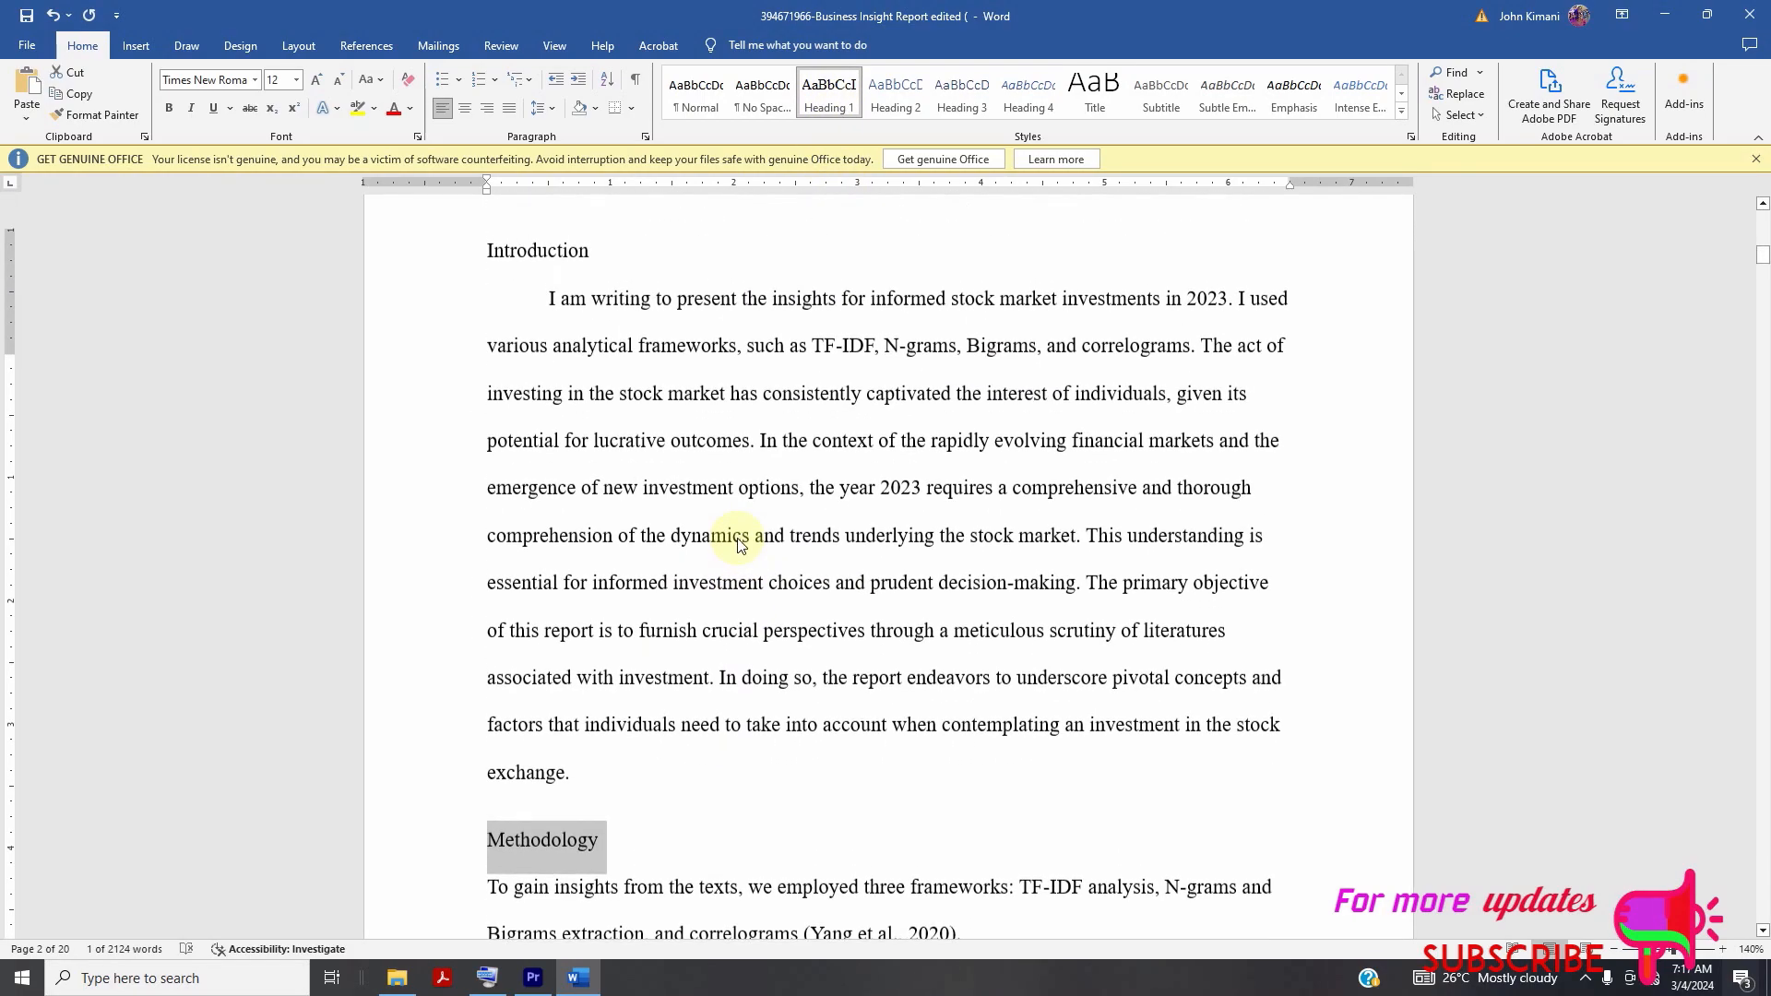
double_click(567, 617)
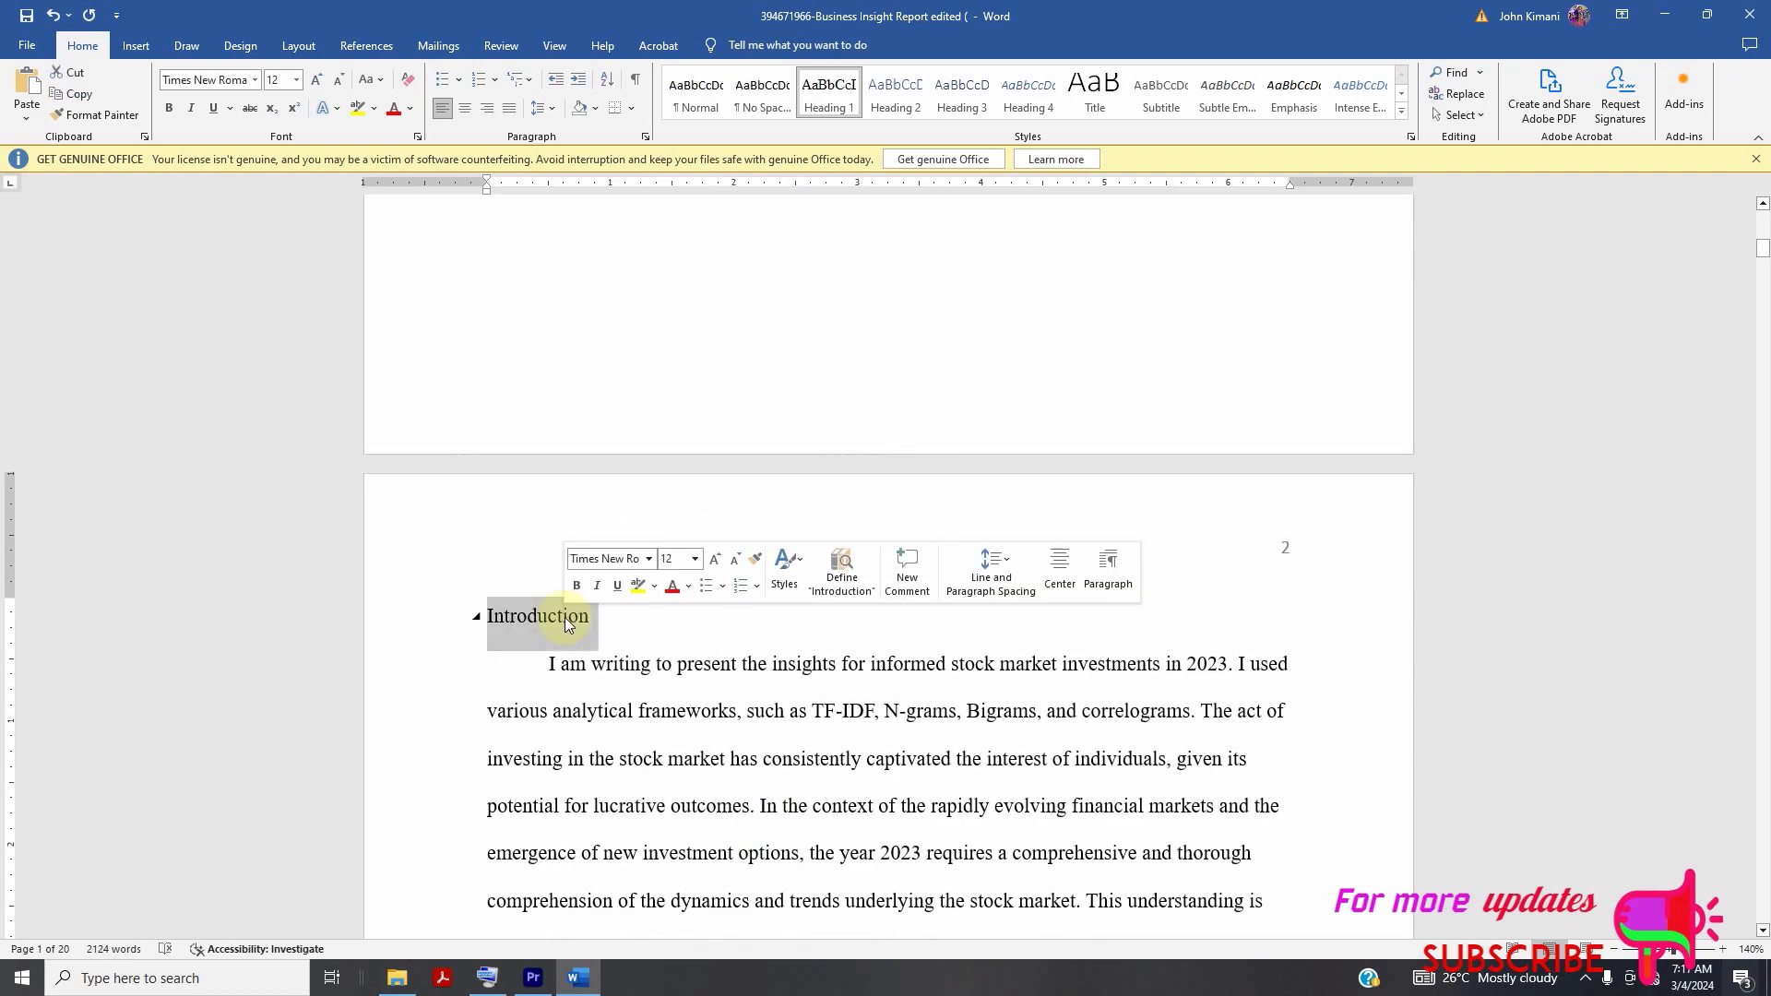
scroll(624, 573, down, 15)
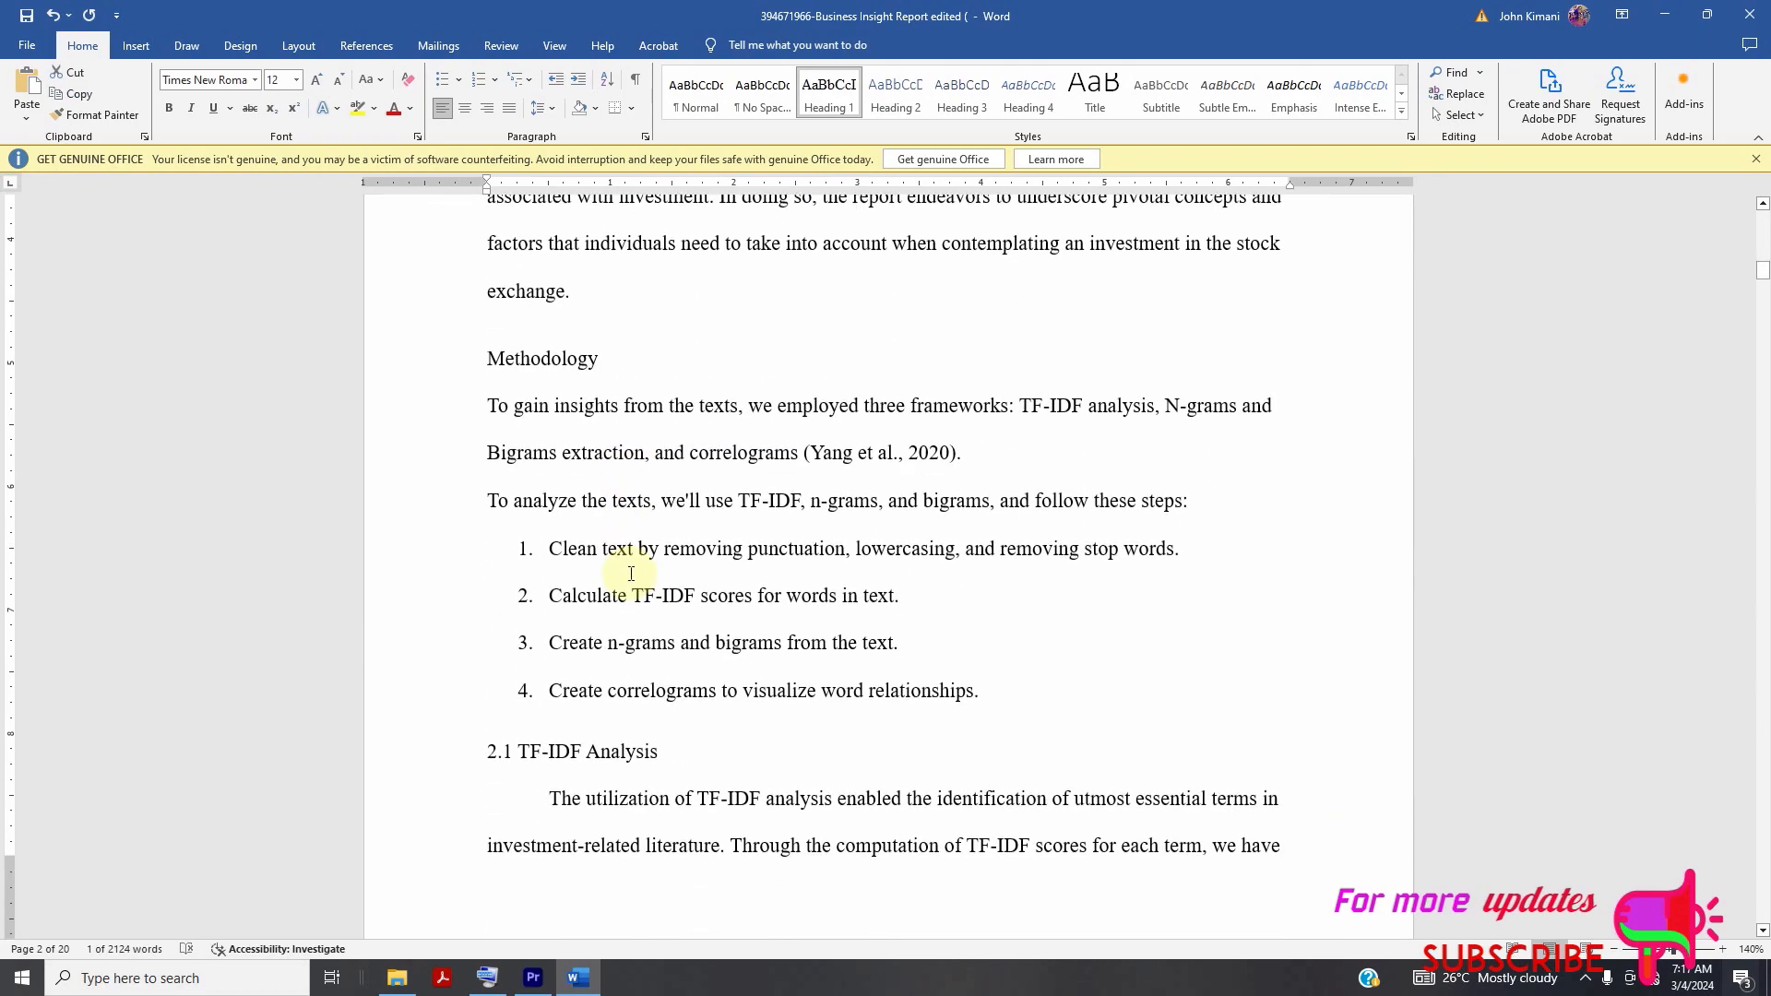
click(541, 352)
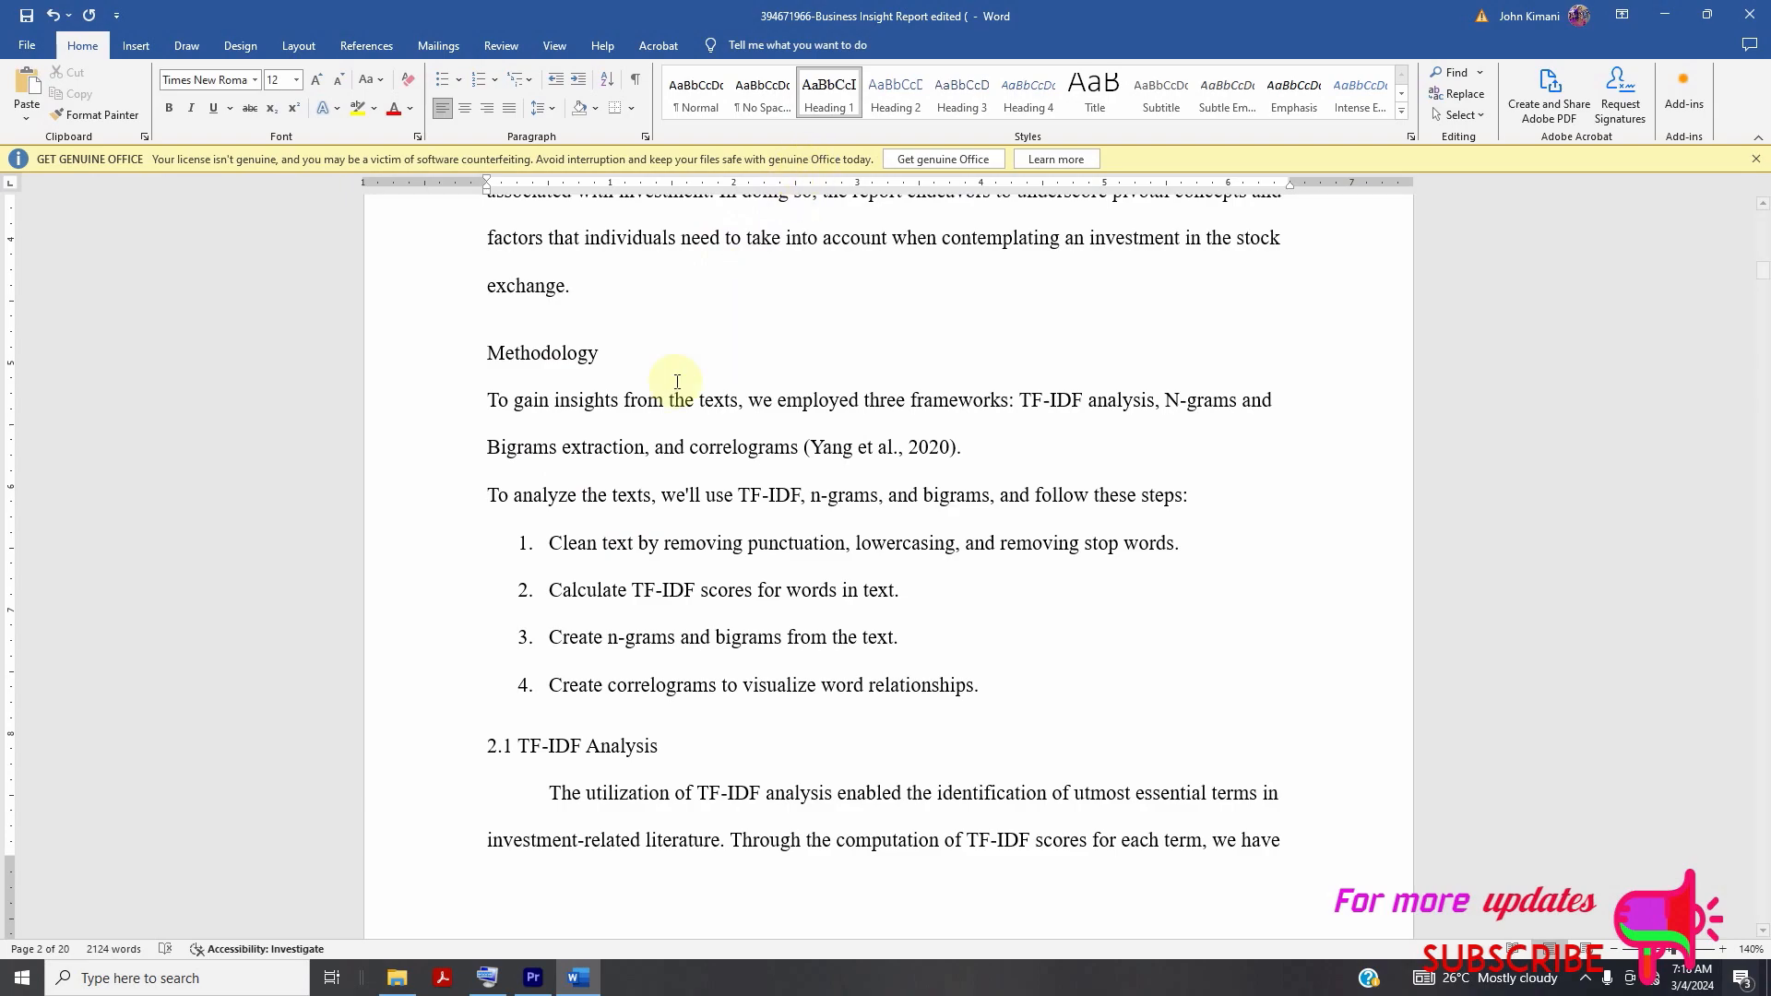
- Add the number 1.0 in front of the Introduction heading and 2.0 in front of the Methodology heading
scroll(614, 440, down, 2)
scroll(647, 588, up, 14)
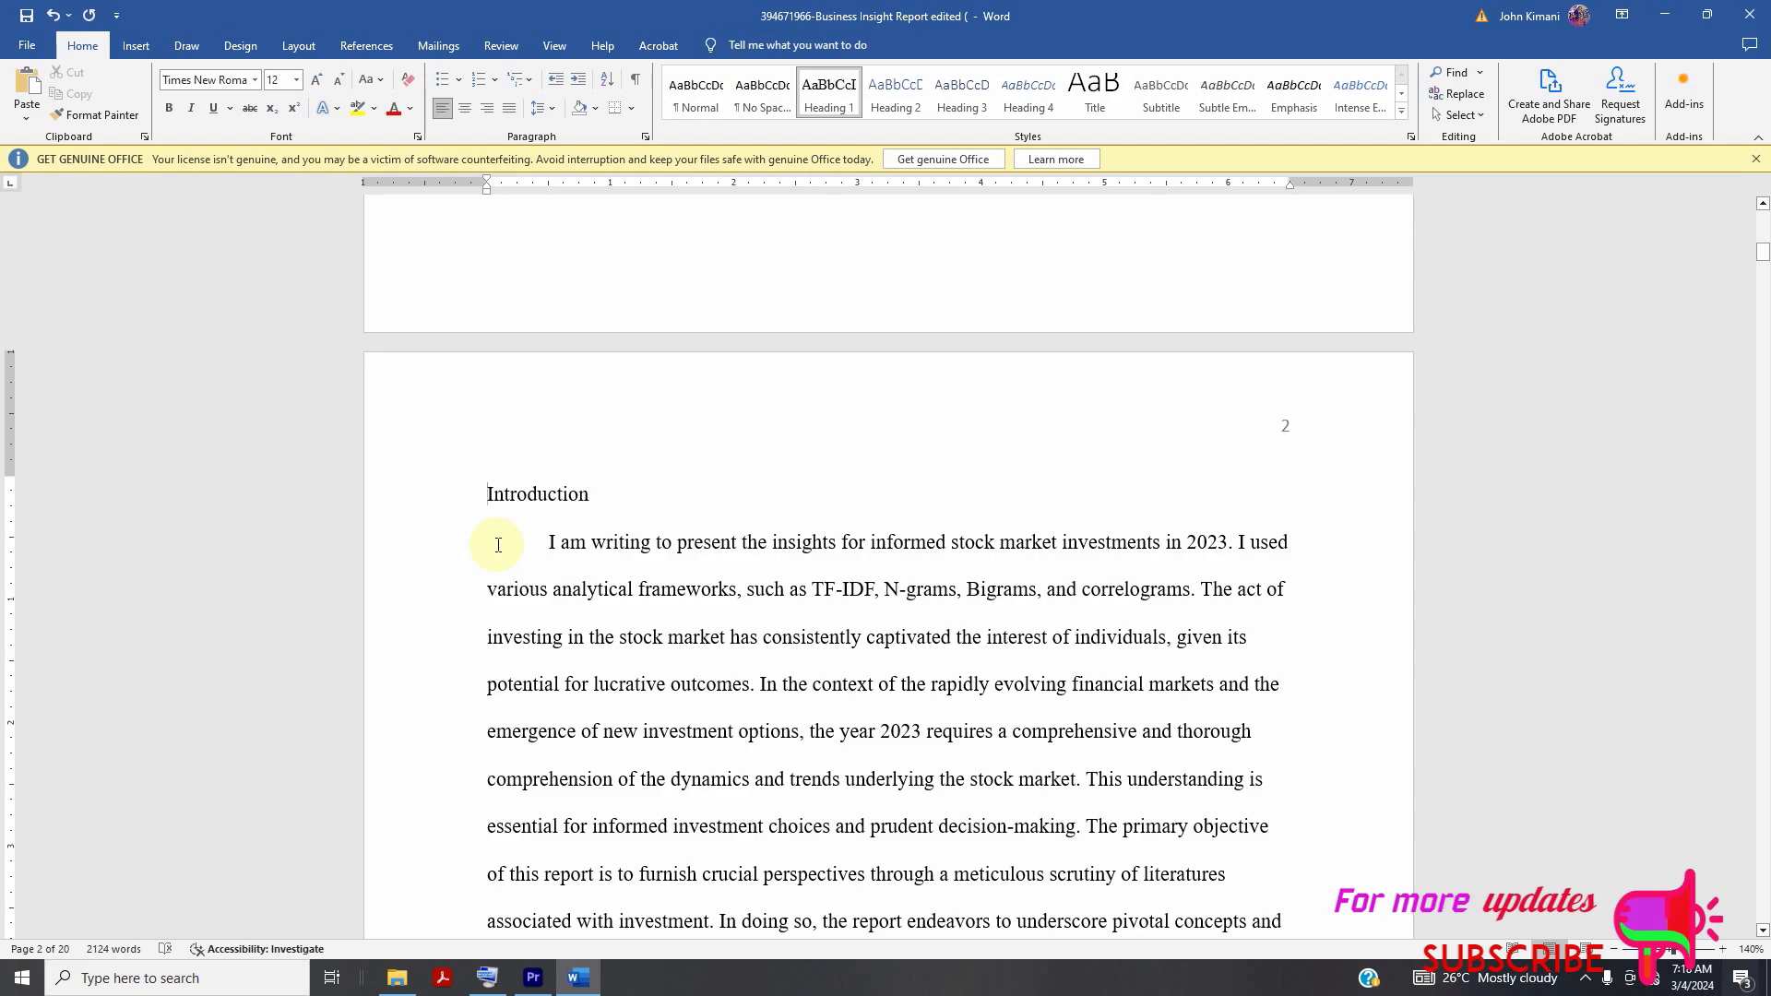
text(1.0)
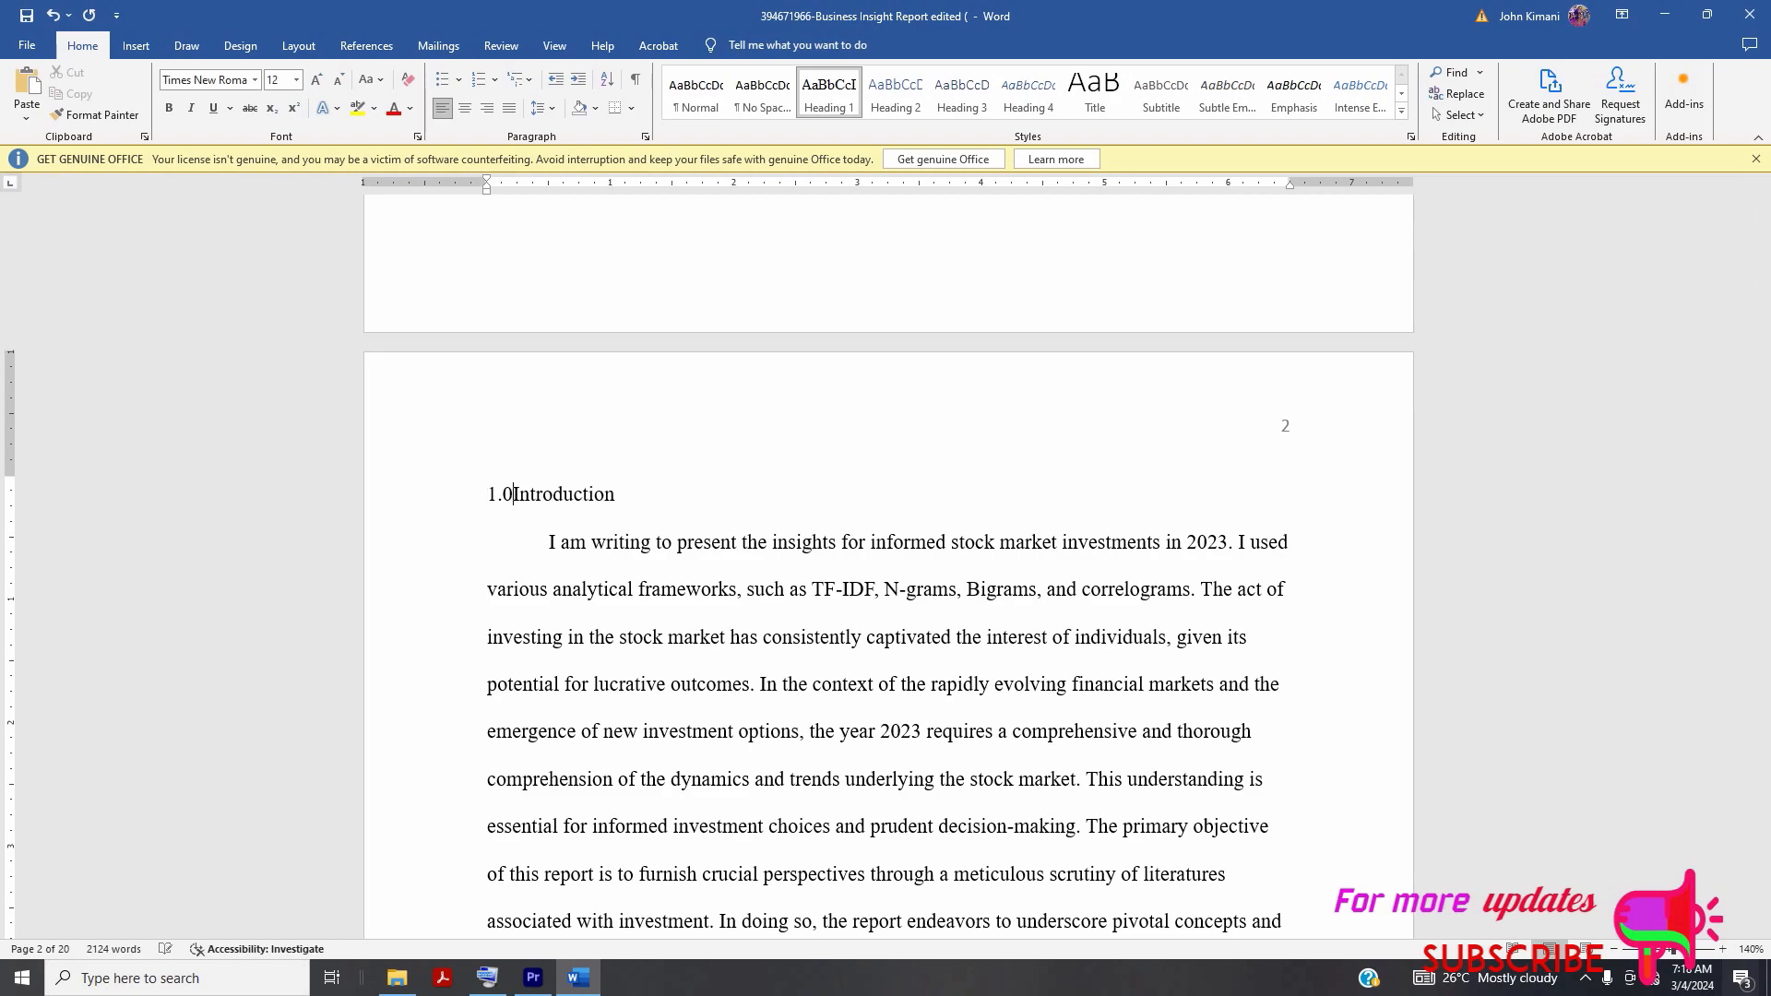
scroll(744, 572, down, 3)
scroll(744, 572, down, 7)
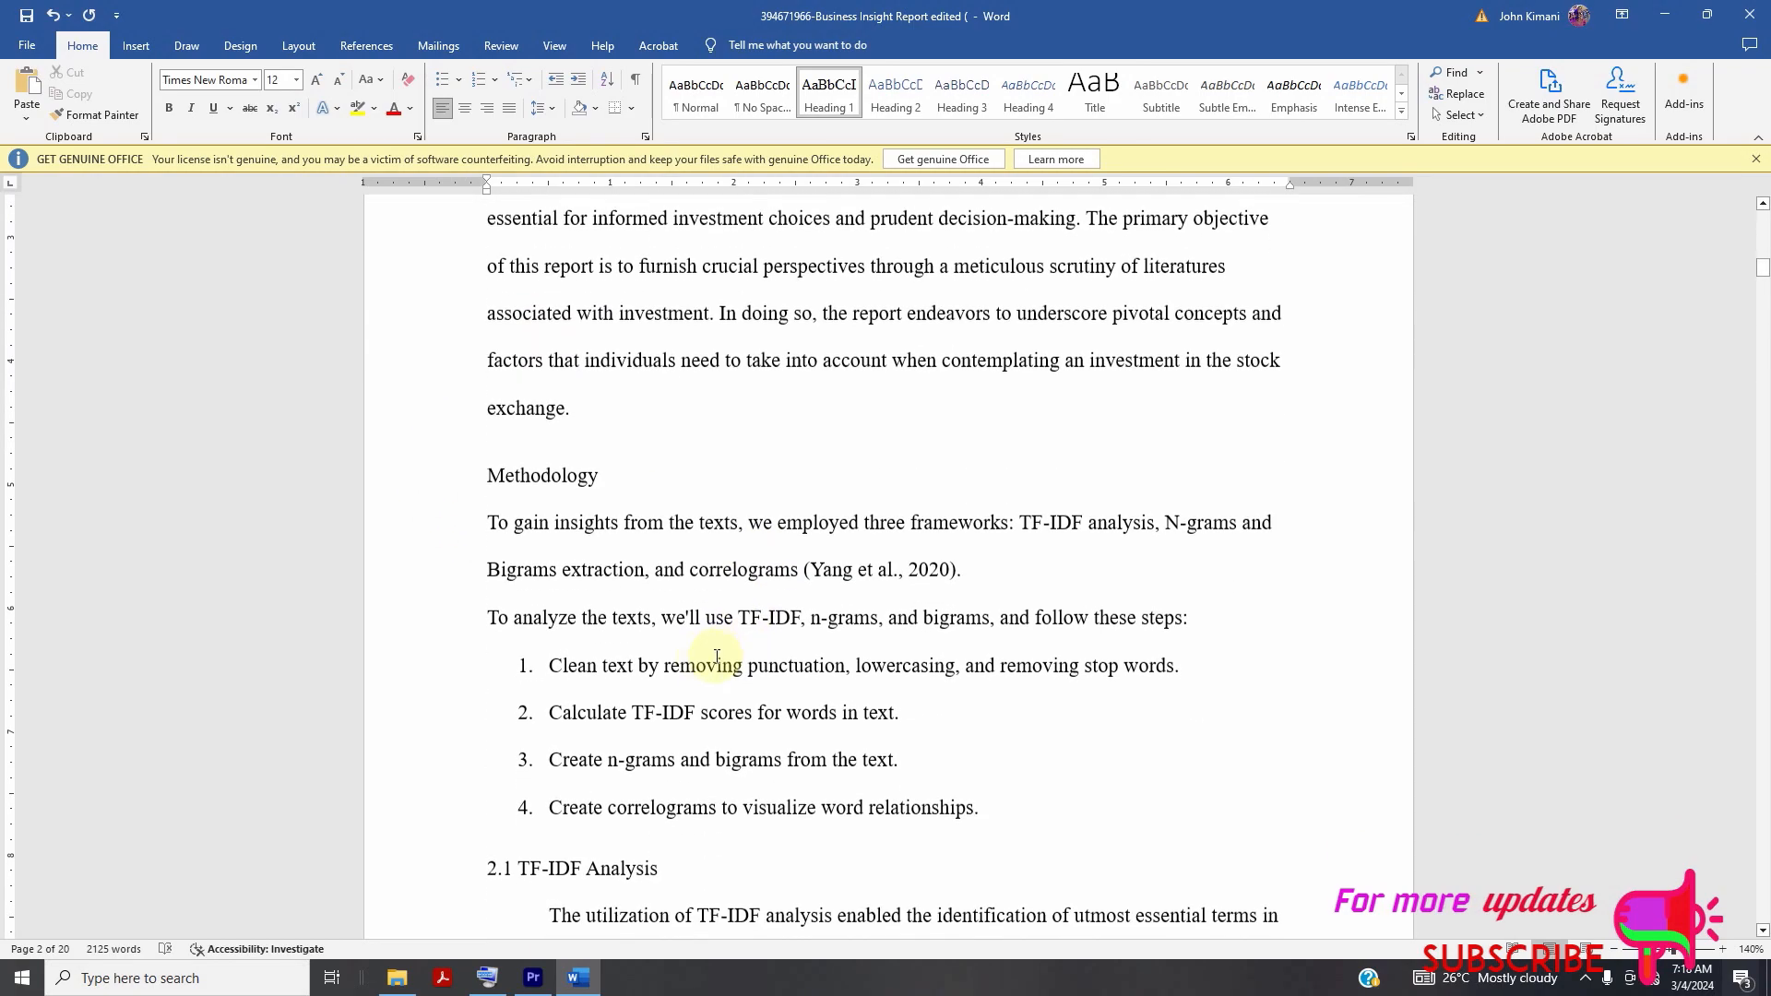
click(488, 475)
text(2.0)
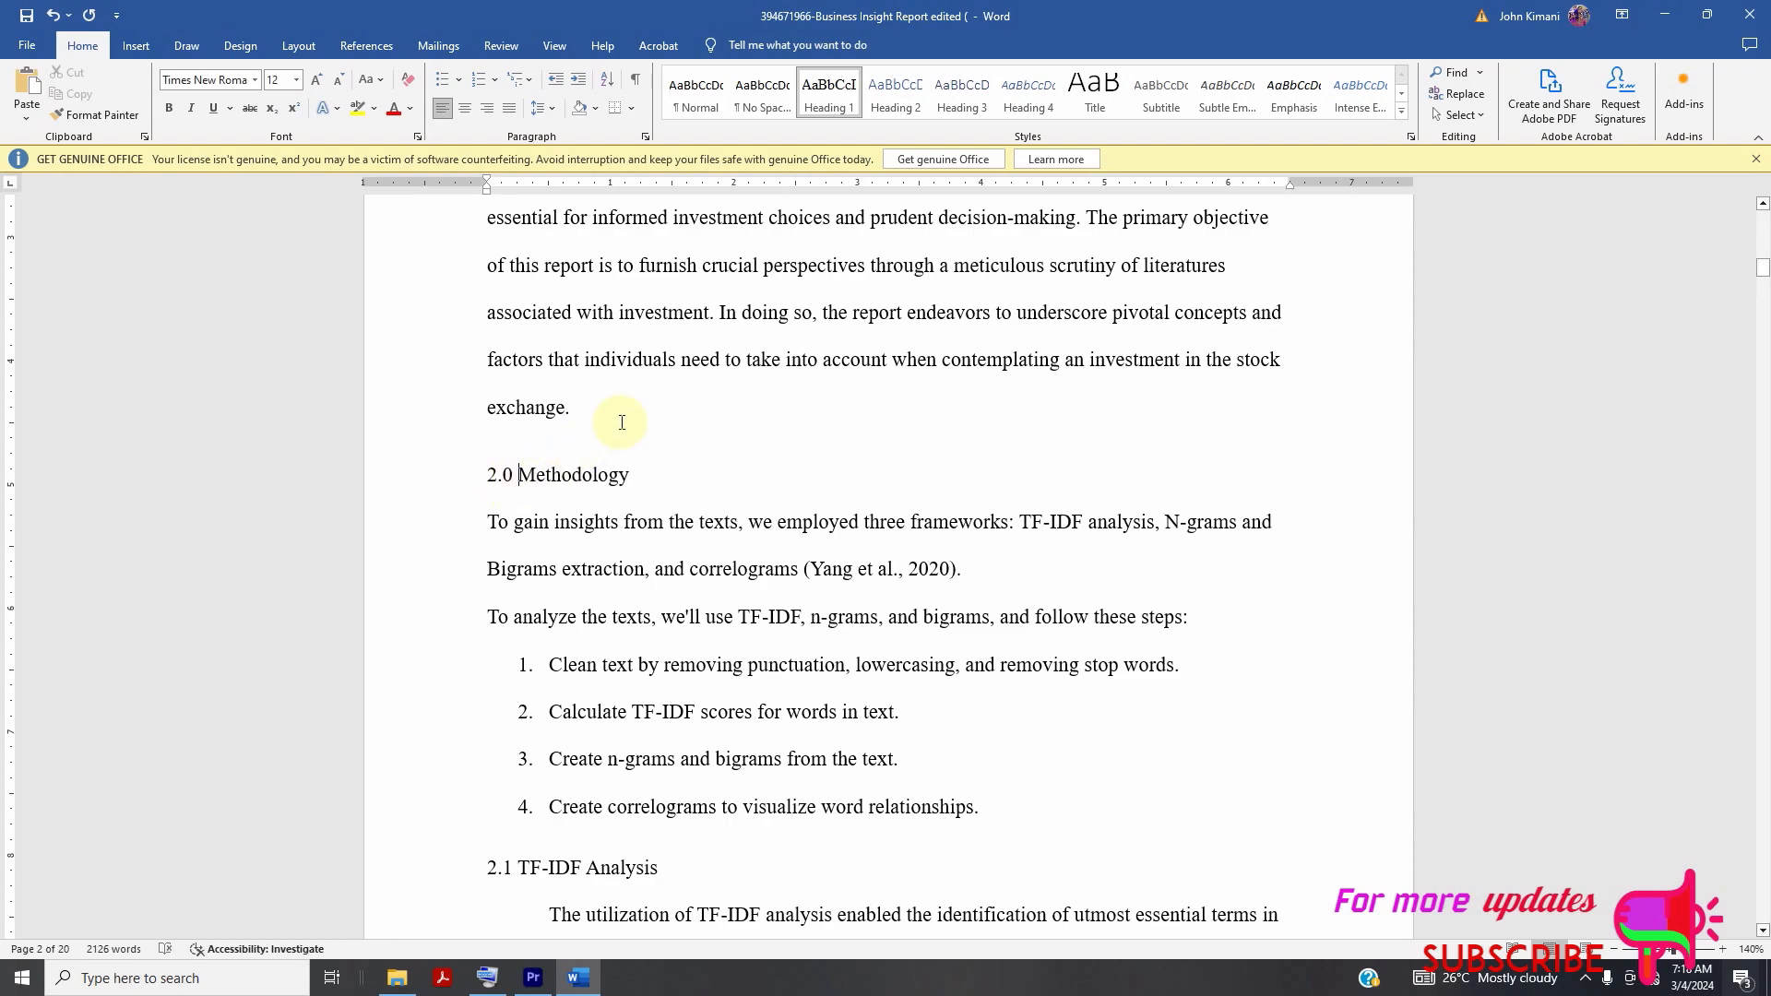
- Modify the Heading 1 style so that all headings using it are bold
right_click(841, 113)
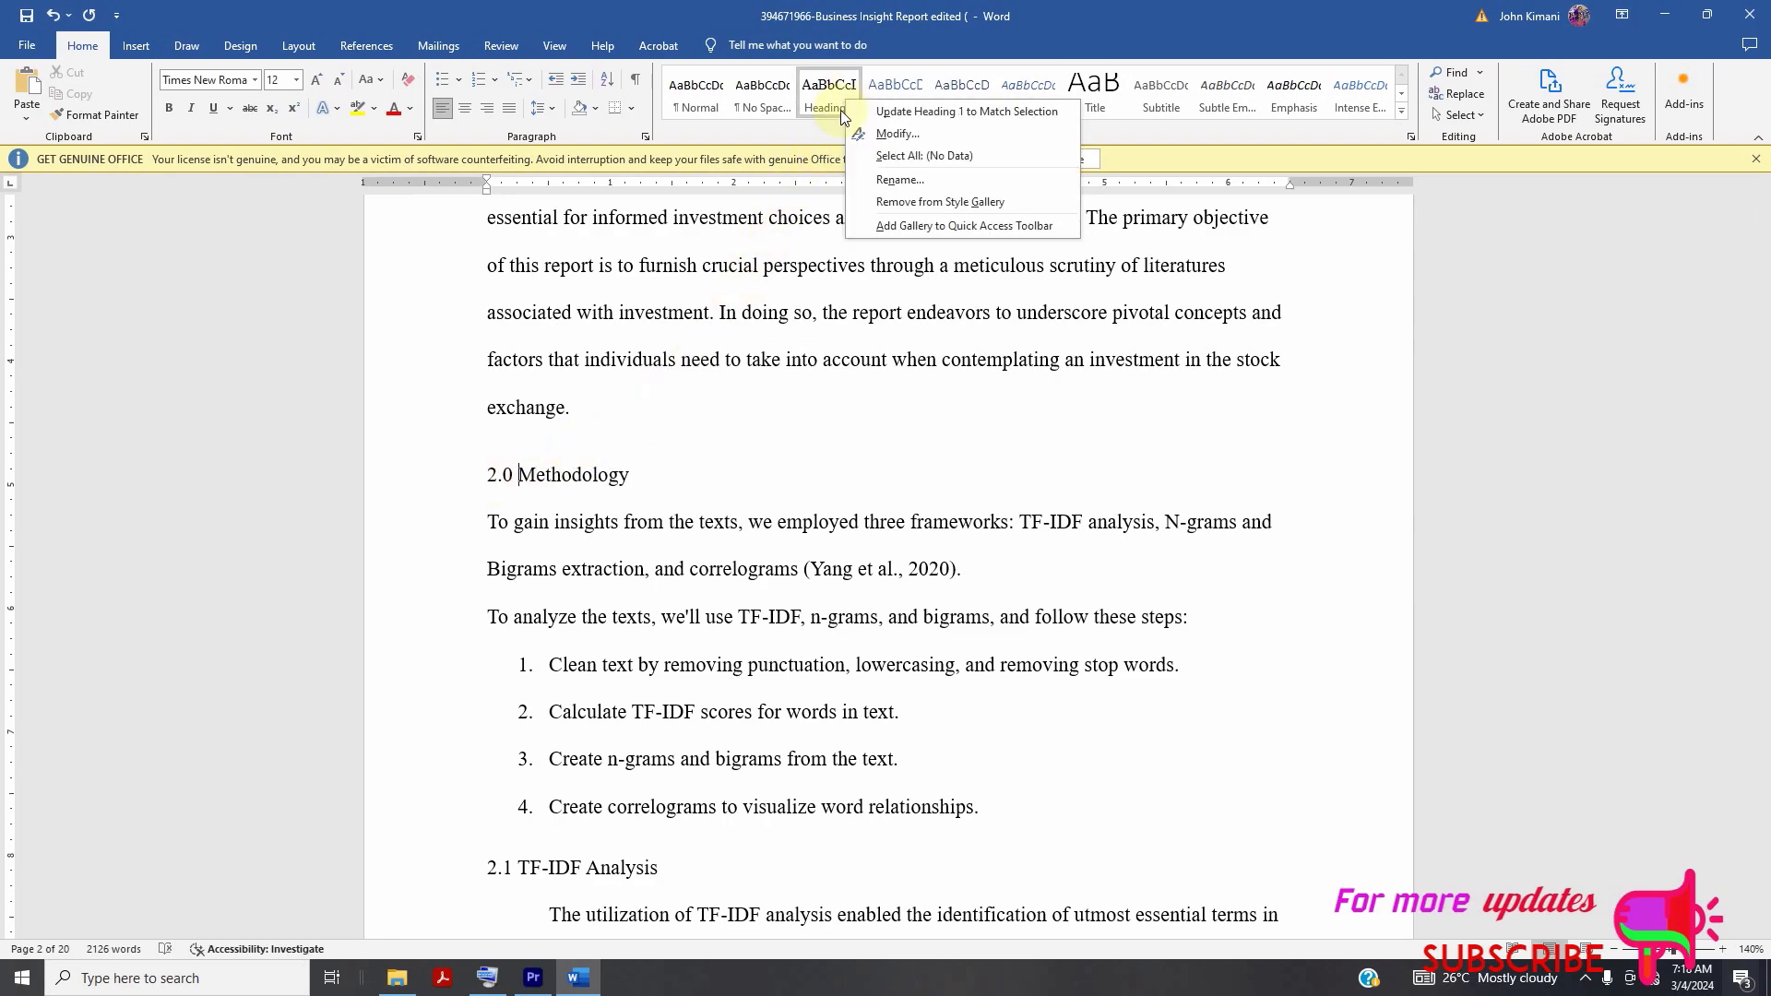
click(891, 134)
click(813, 395)
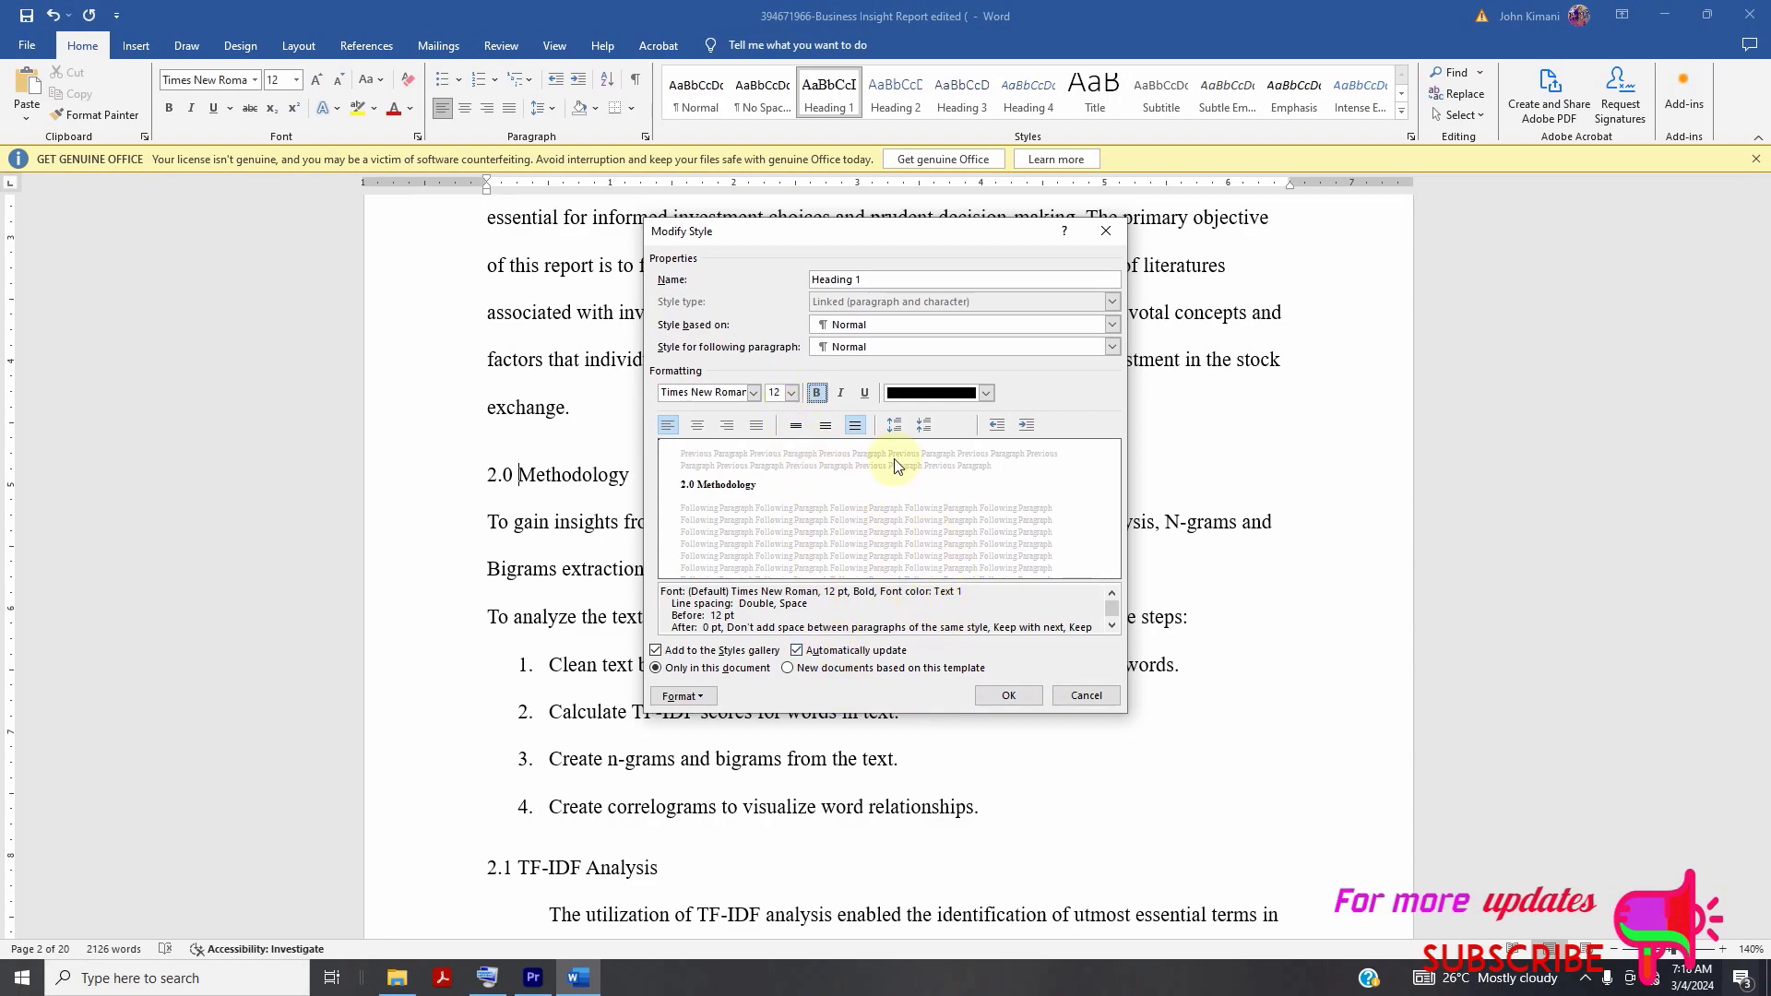
click(1007, 696)
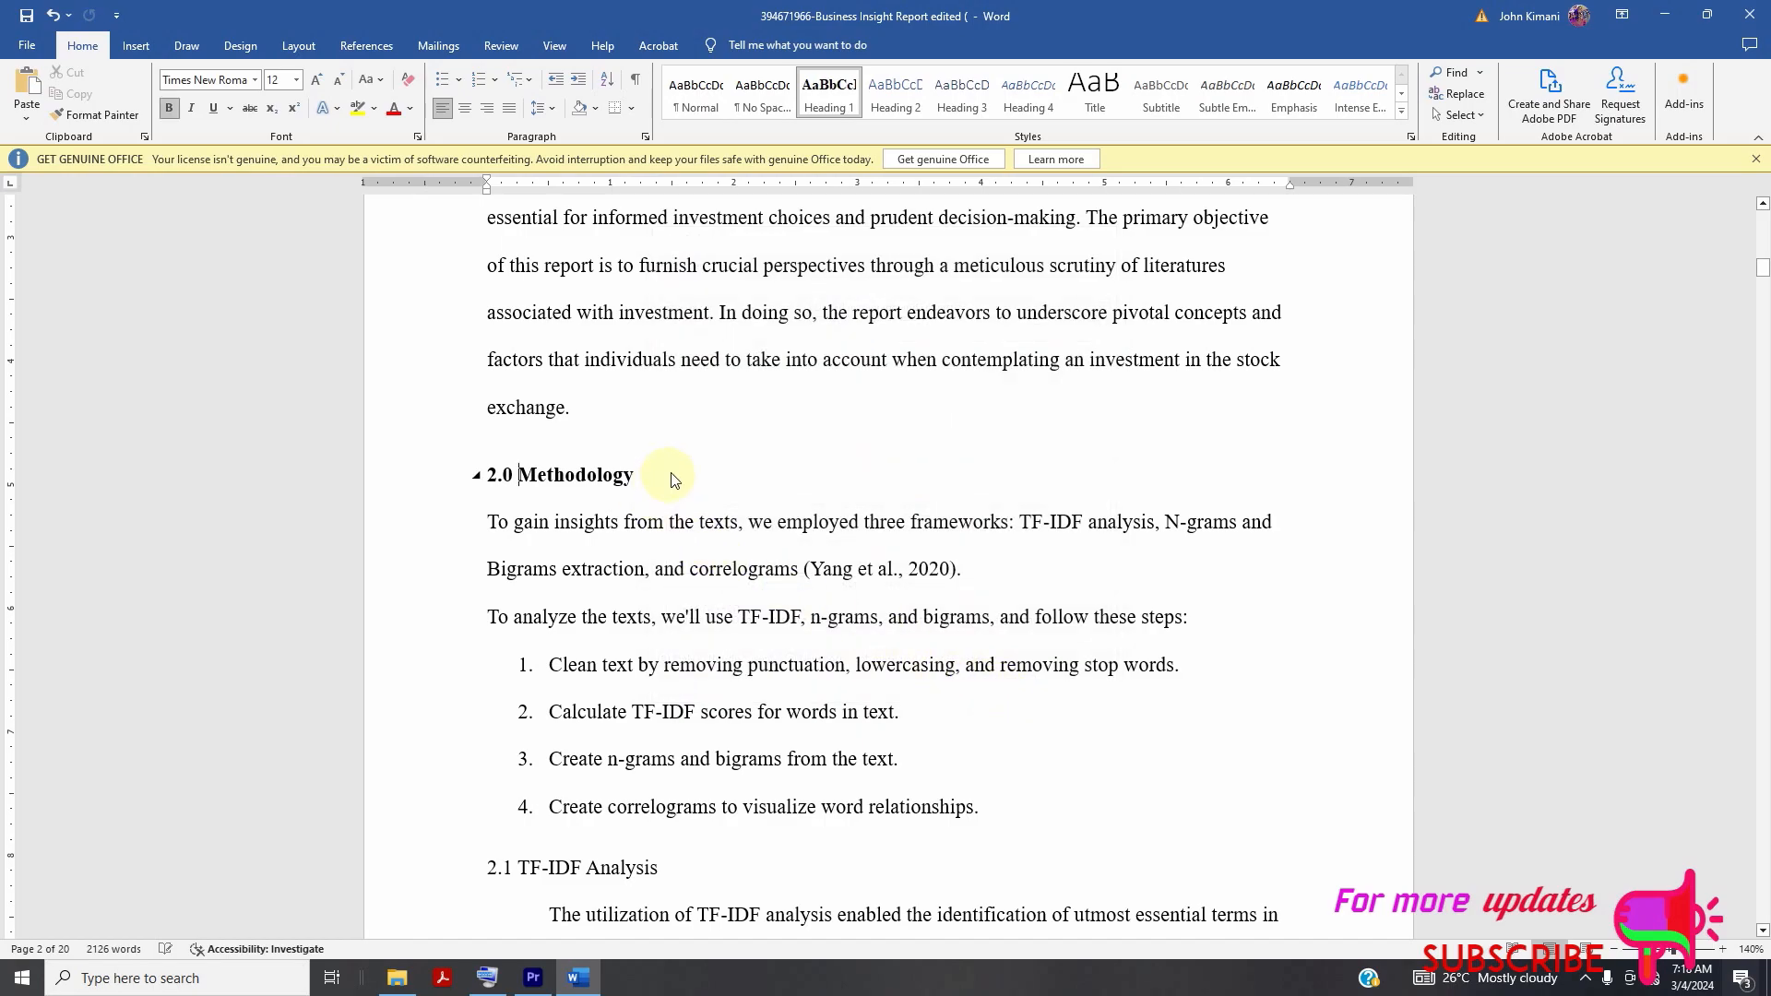
scroll(696, 457, up, 5)
- Apply the Heading 2 style to the "2.1 TF-IDF Analysis" subheading
scroll(696, 434, down, 15)
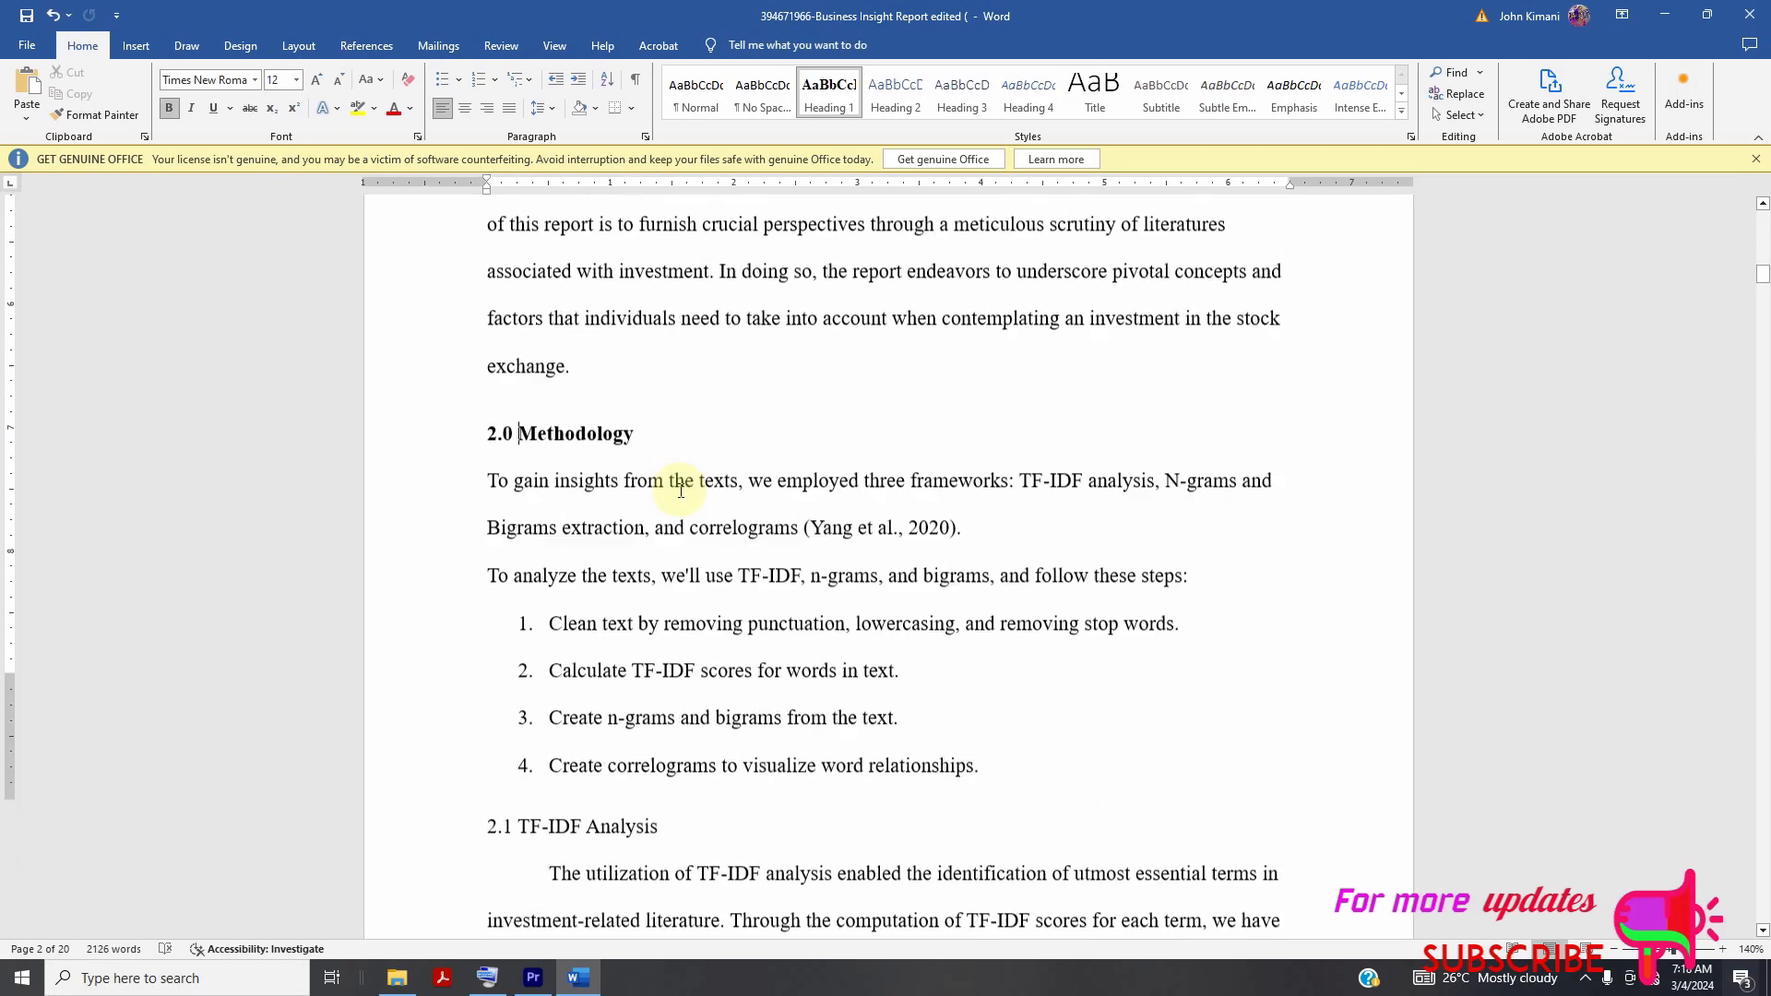
scroll(684, 485, up, 3)
click(609, 382)
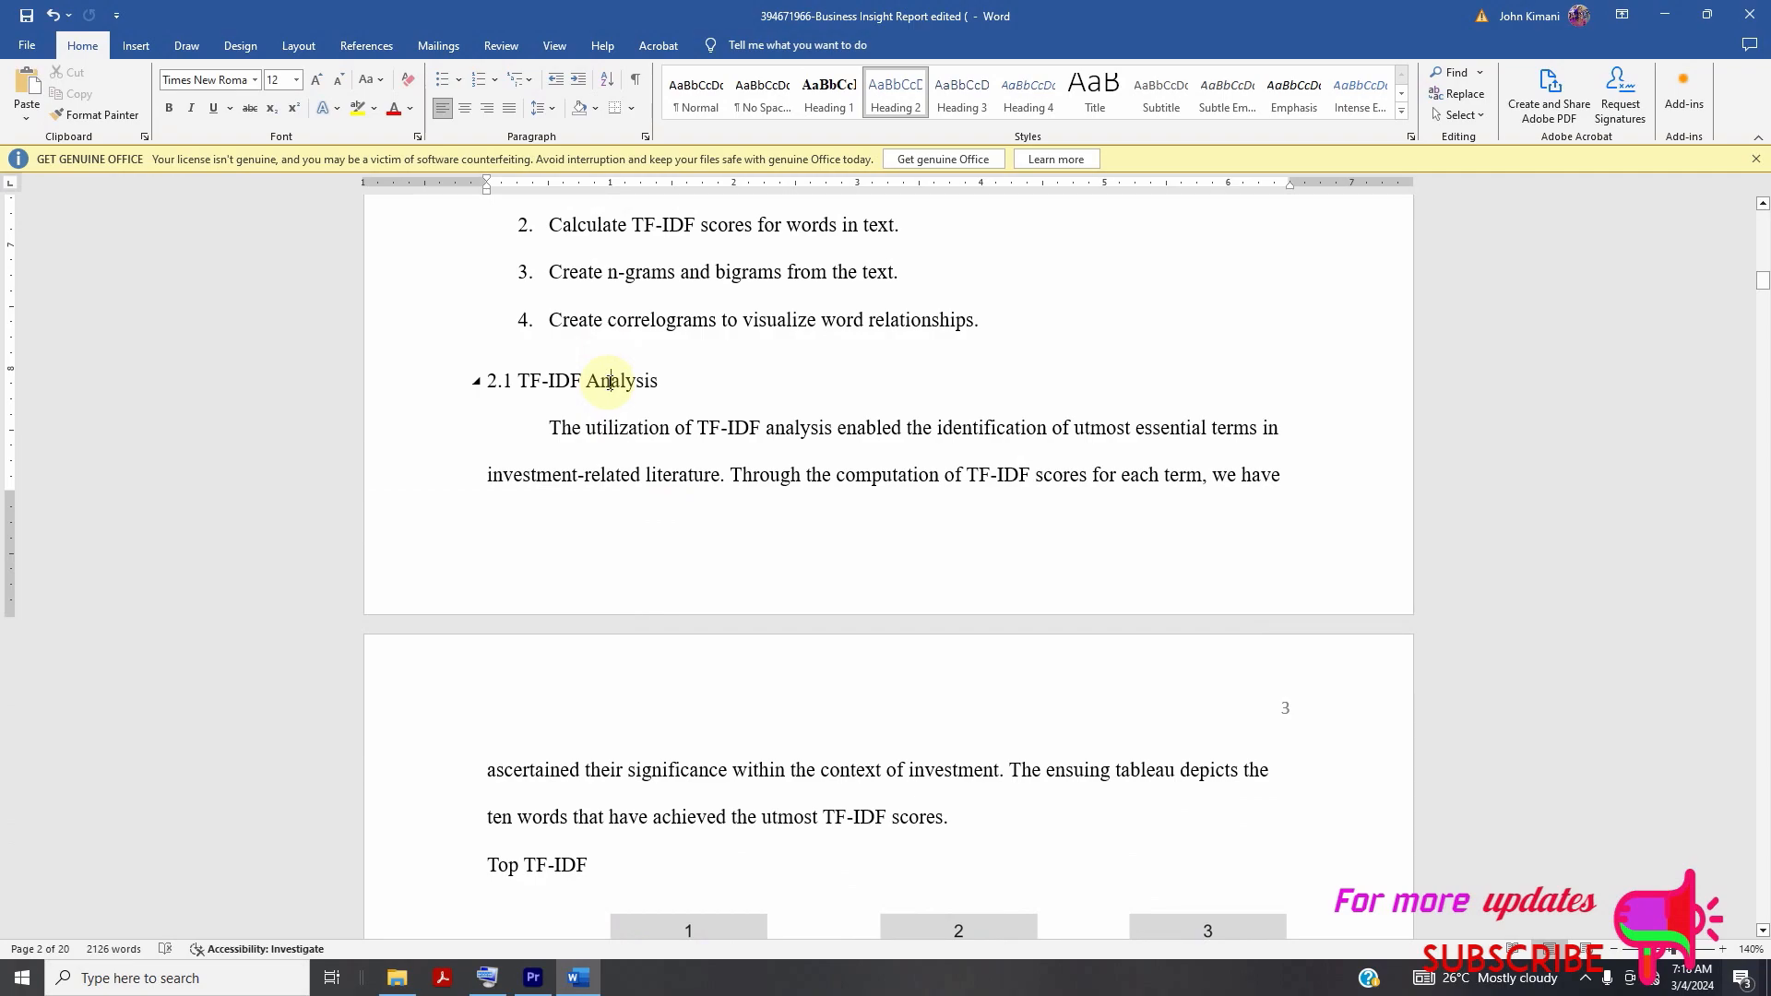
triple_click(610, 382)
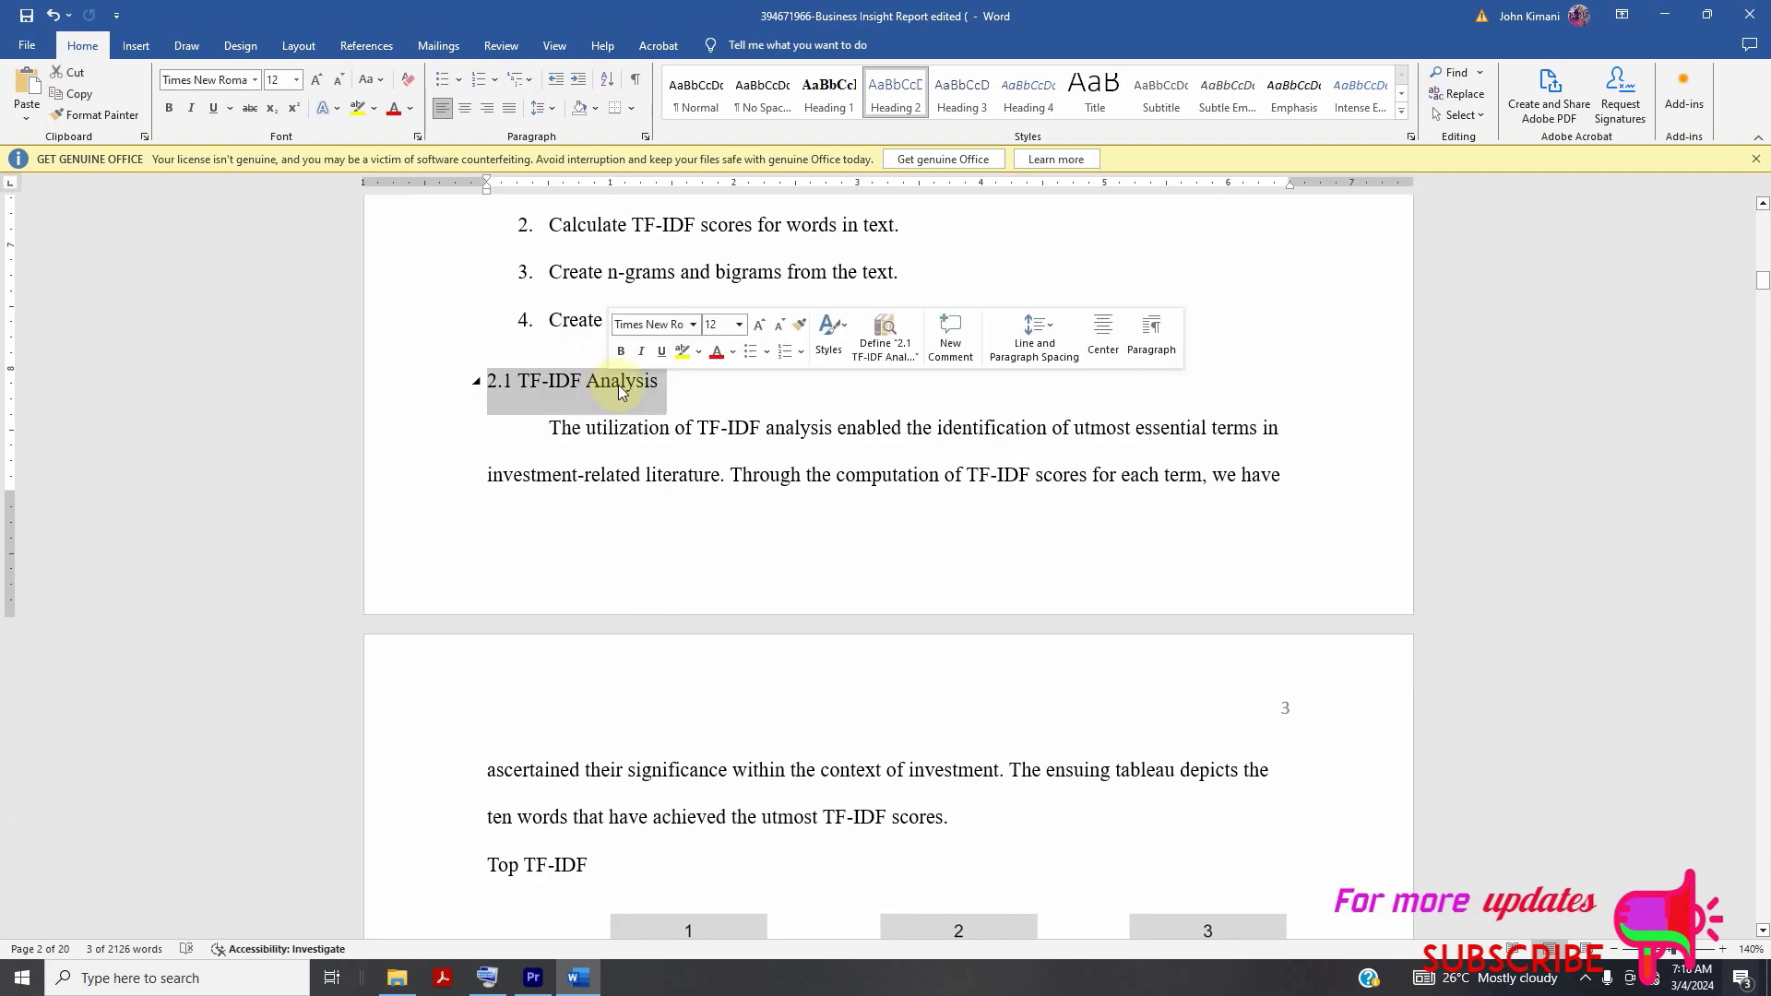
click(896, 93)
- Apply the Heading 2 style to the "2.2 N-grams and Bigrams Extraction" subheading
scroll(827, 388, down, 3)
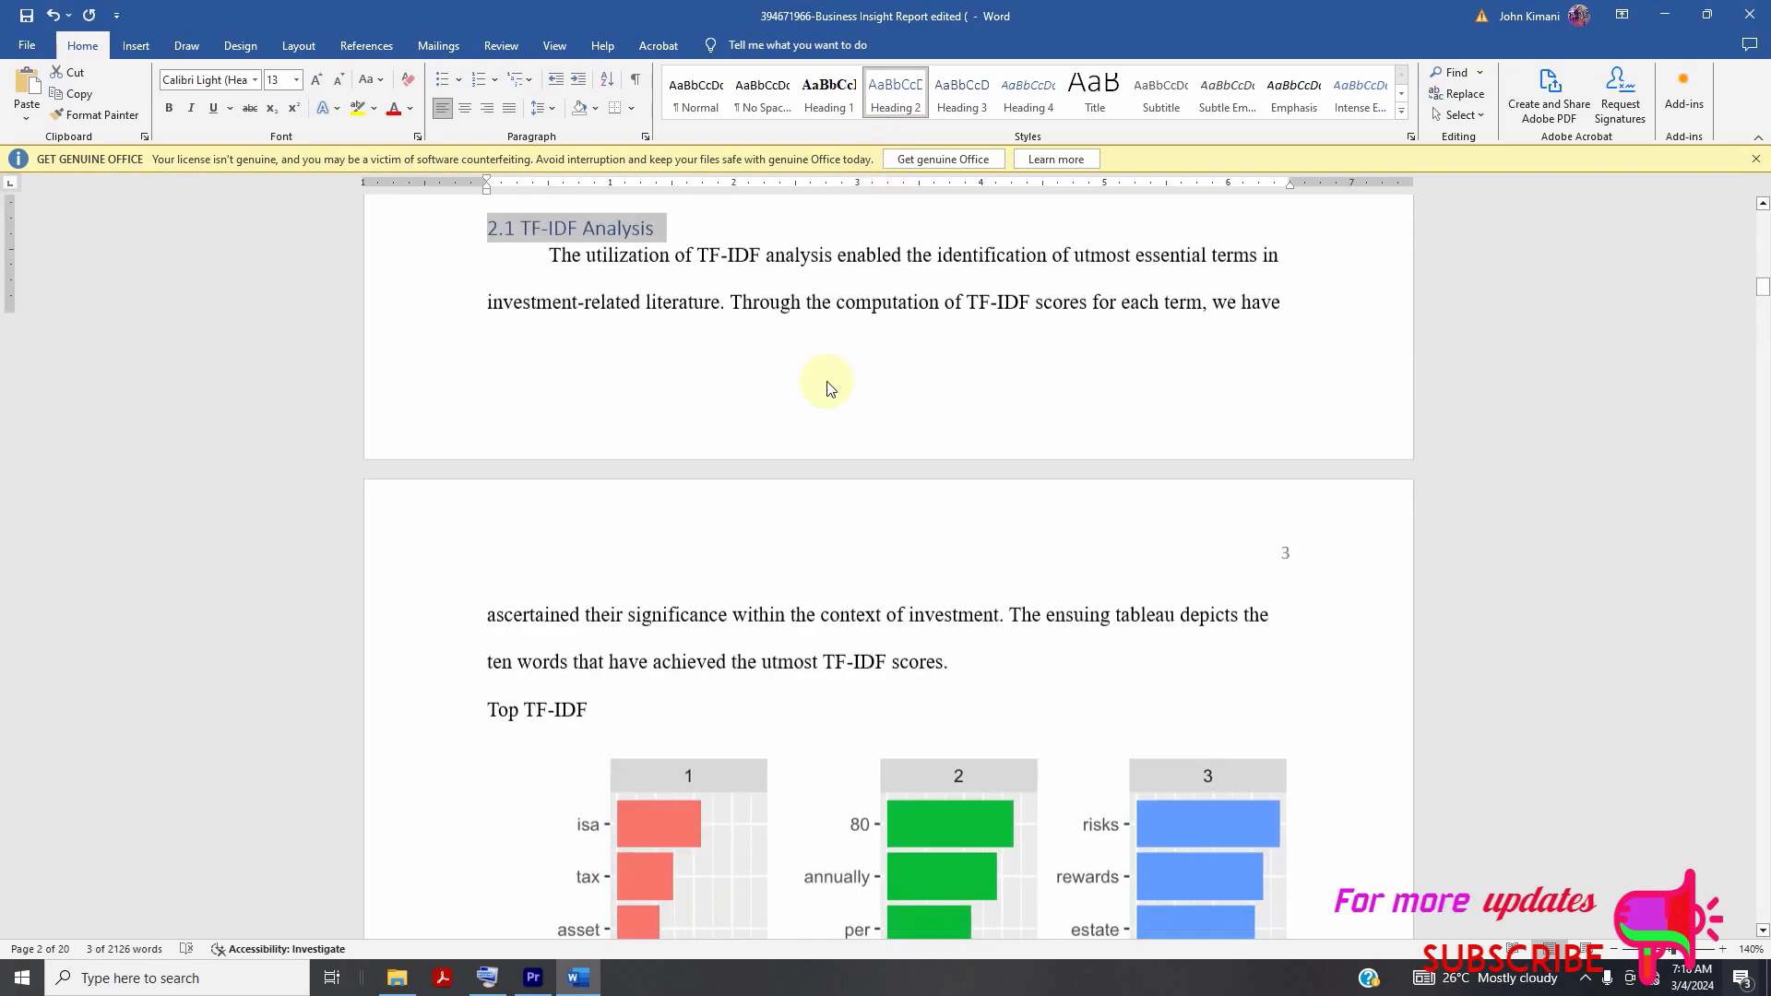
scroll(828, 389, down, 10)
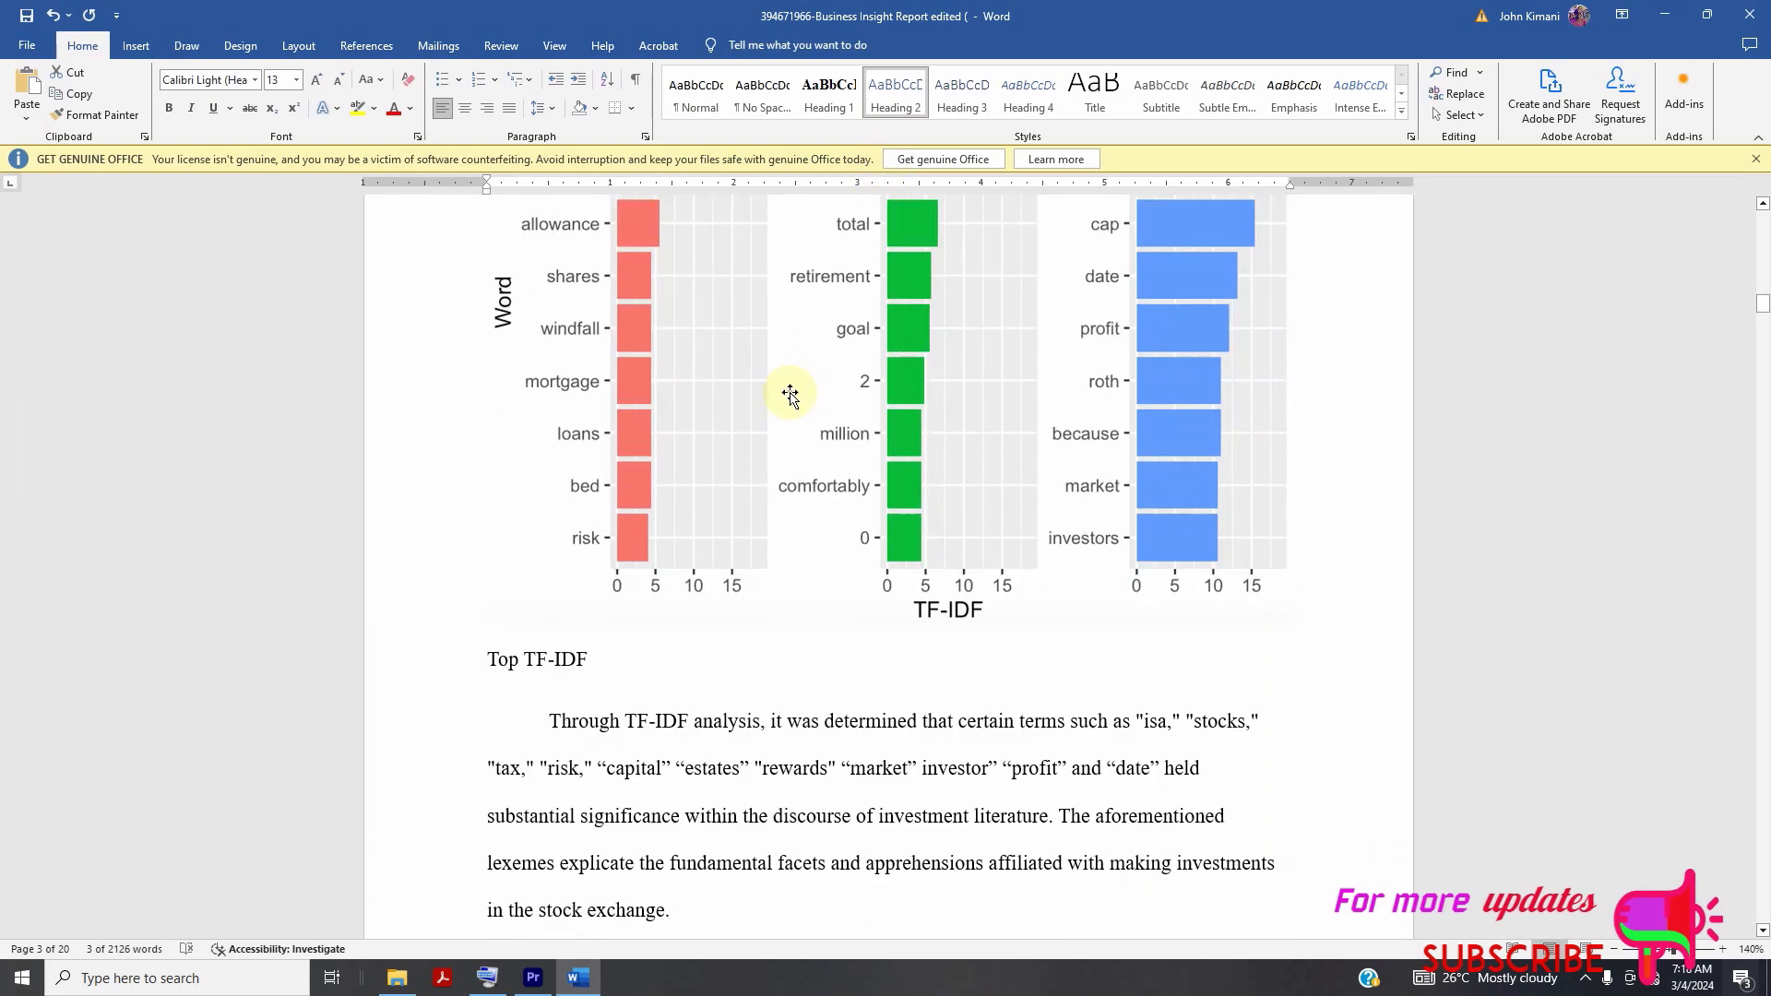
scroll(790, 395, up, 12)
scroll(790, 395, down, 11)
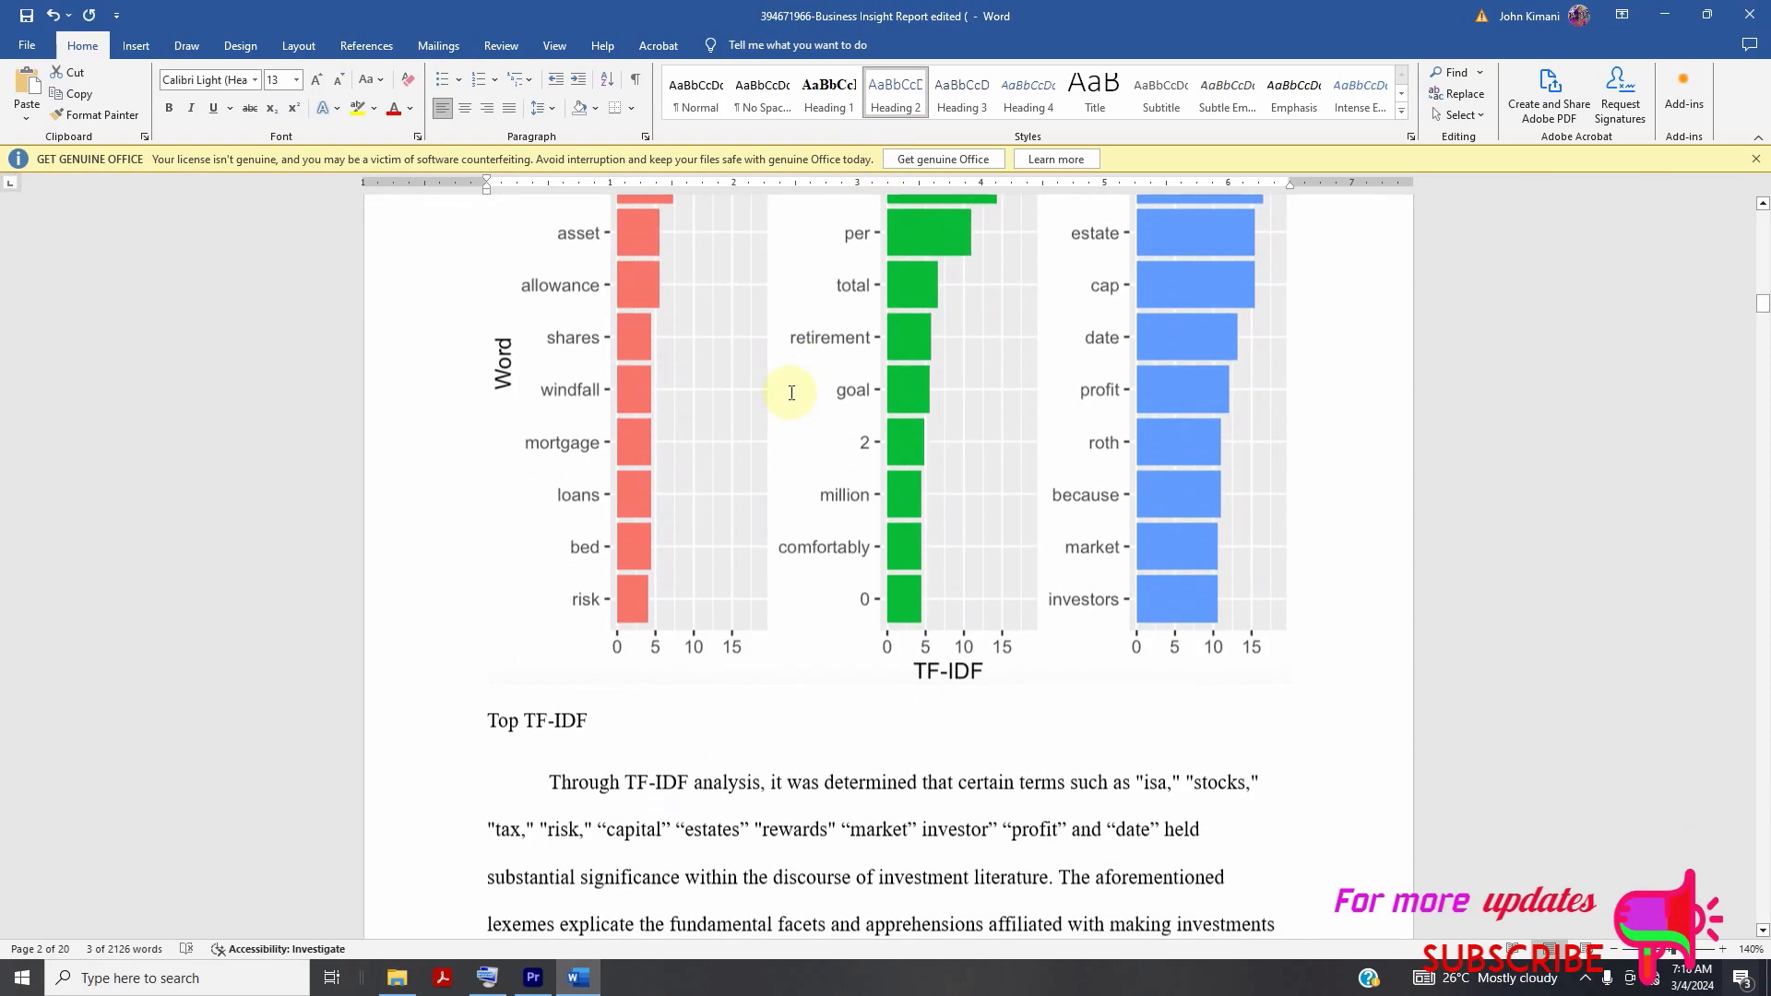
scroll(791, 394, down, 12)
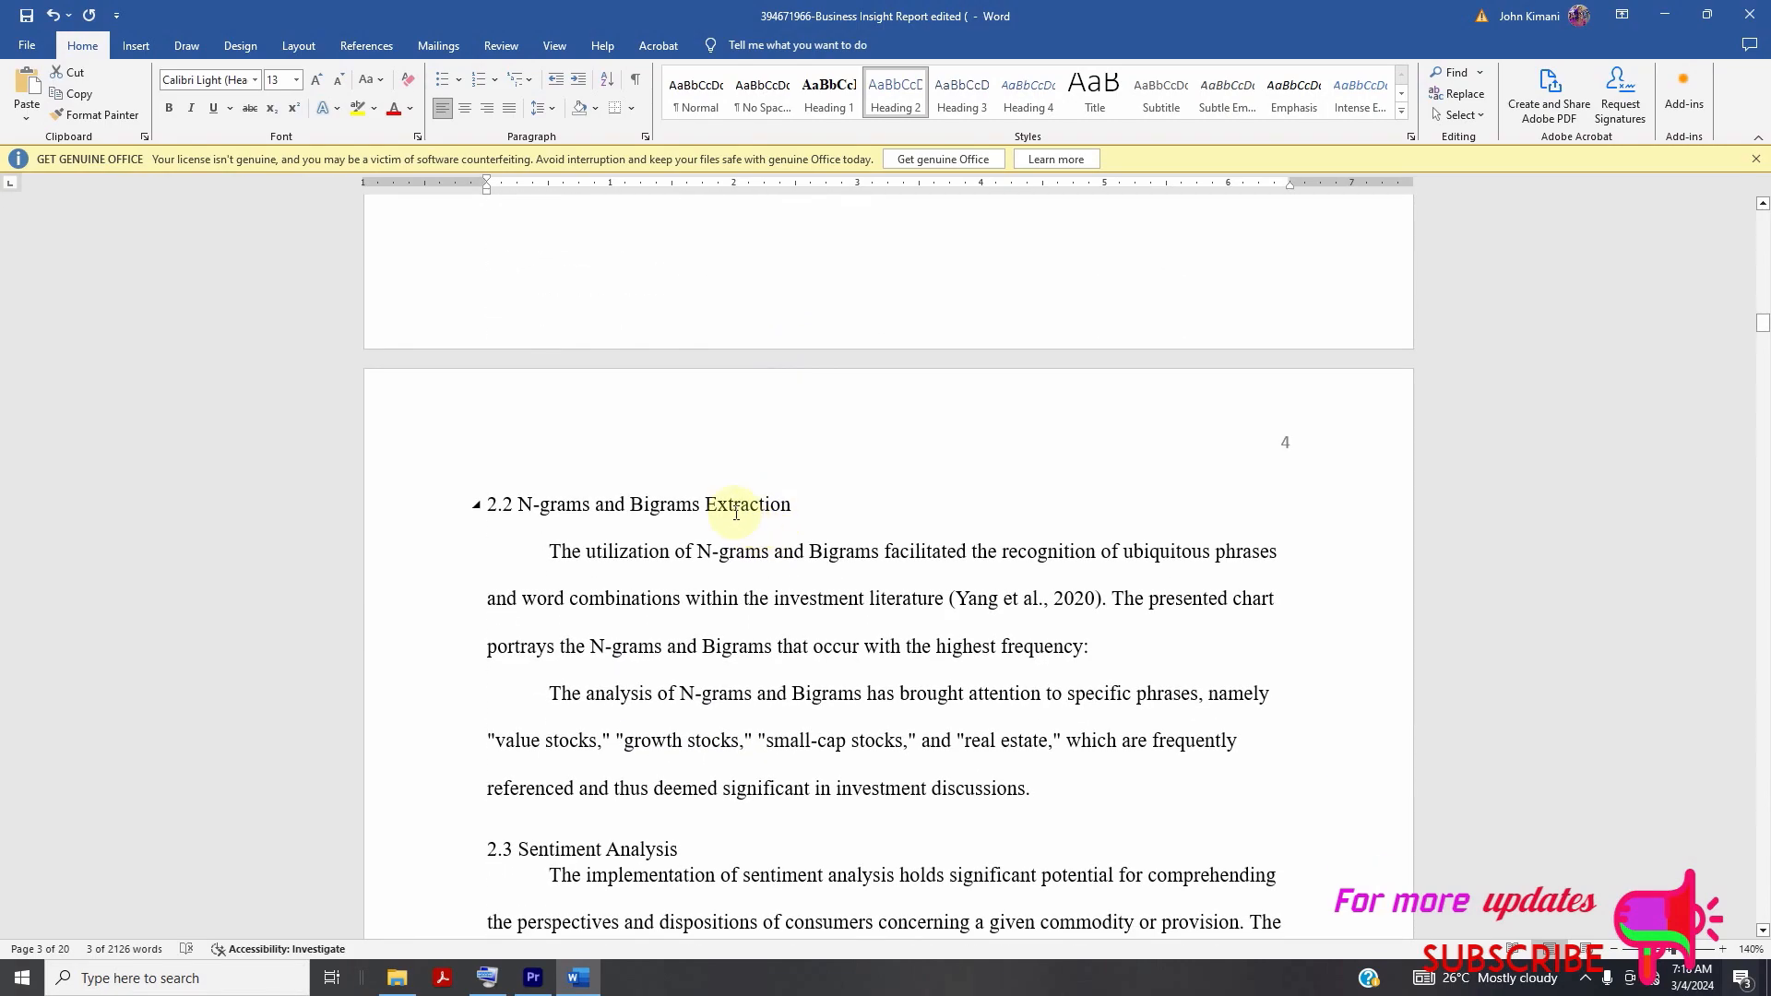
triple_click(736, 513)
click(882, 109)
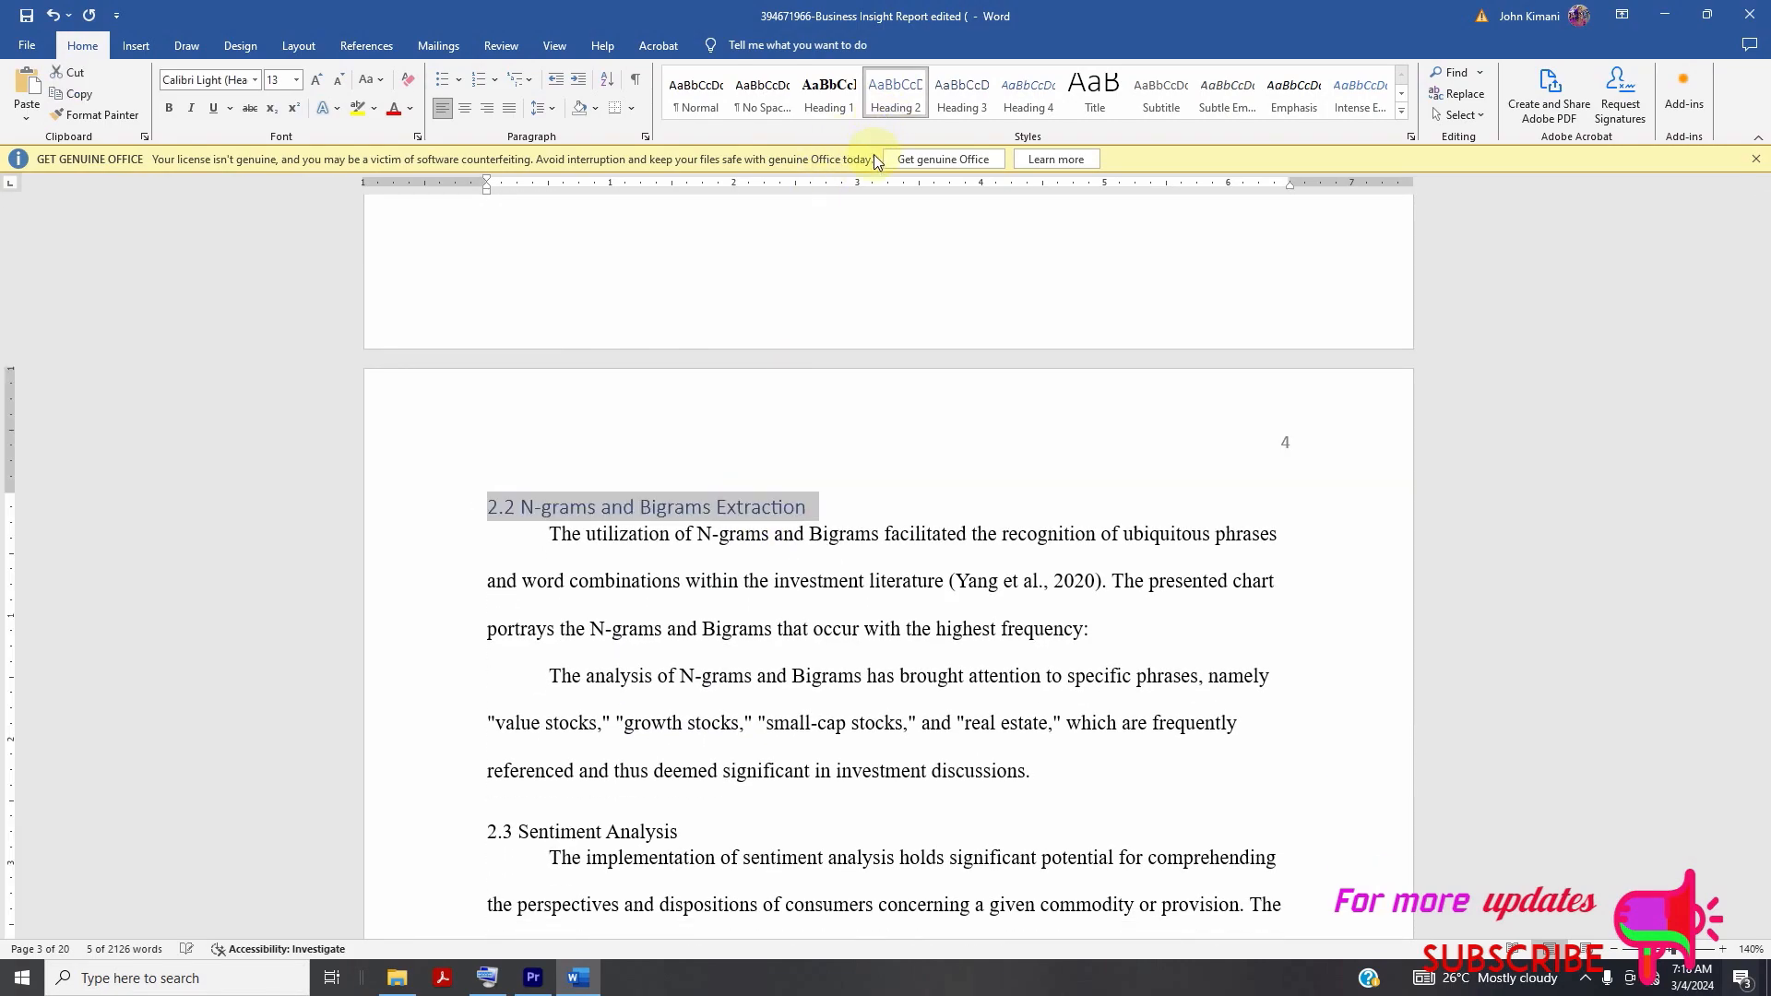
- Add the number 3.0 in front of the Analysis and Findings heading and apply the Heading 1 style to it
scroll(818, 332, down, 13)
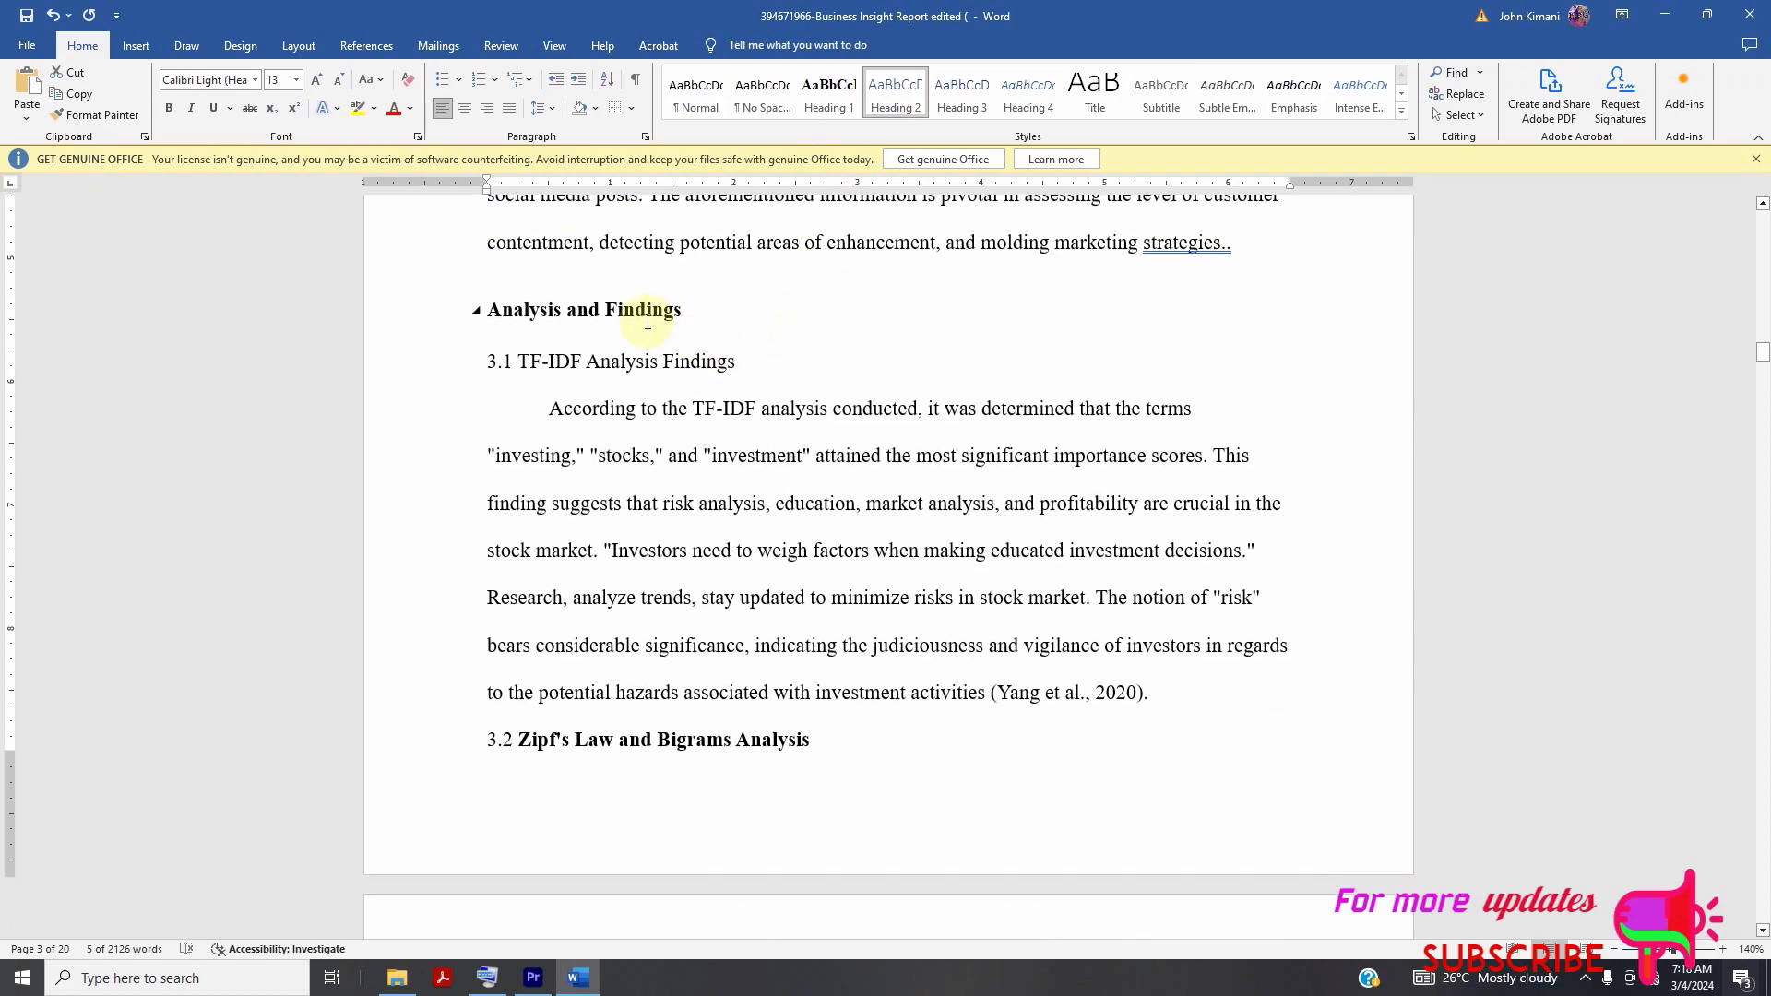
triple_click(624, 310)
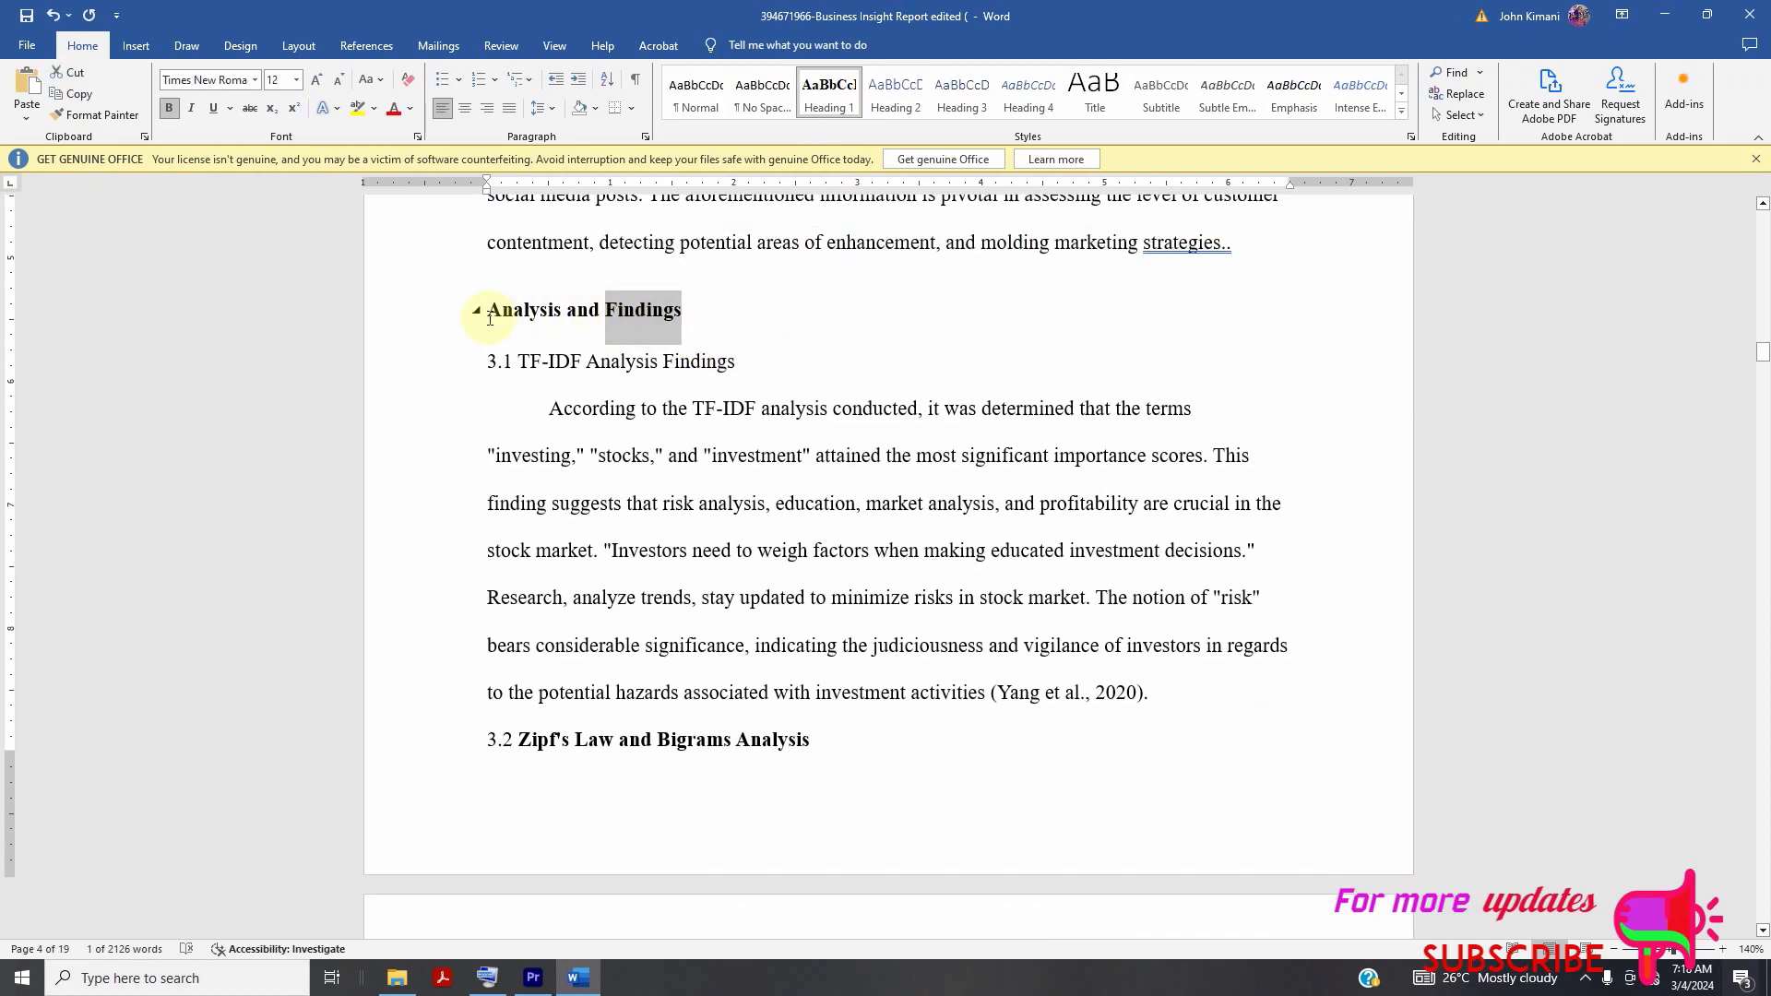
click(489, 313)
text(3.0)
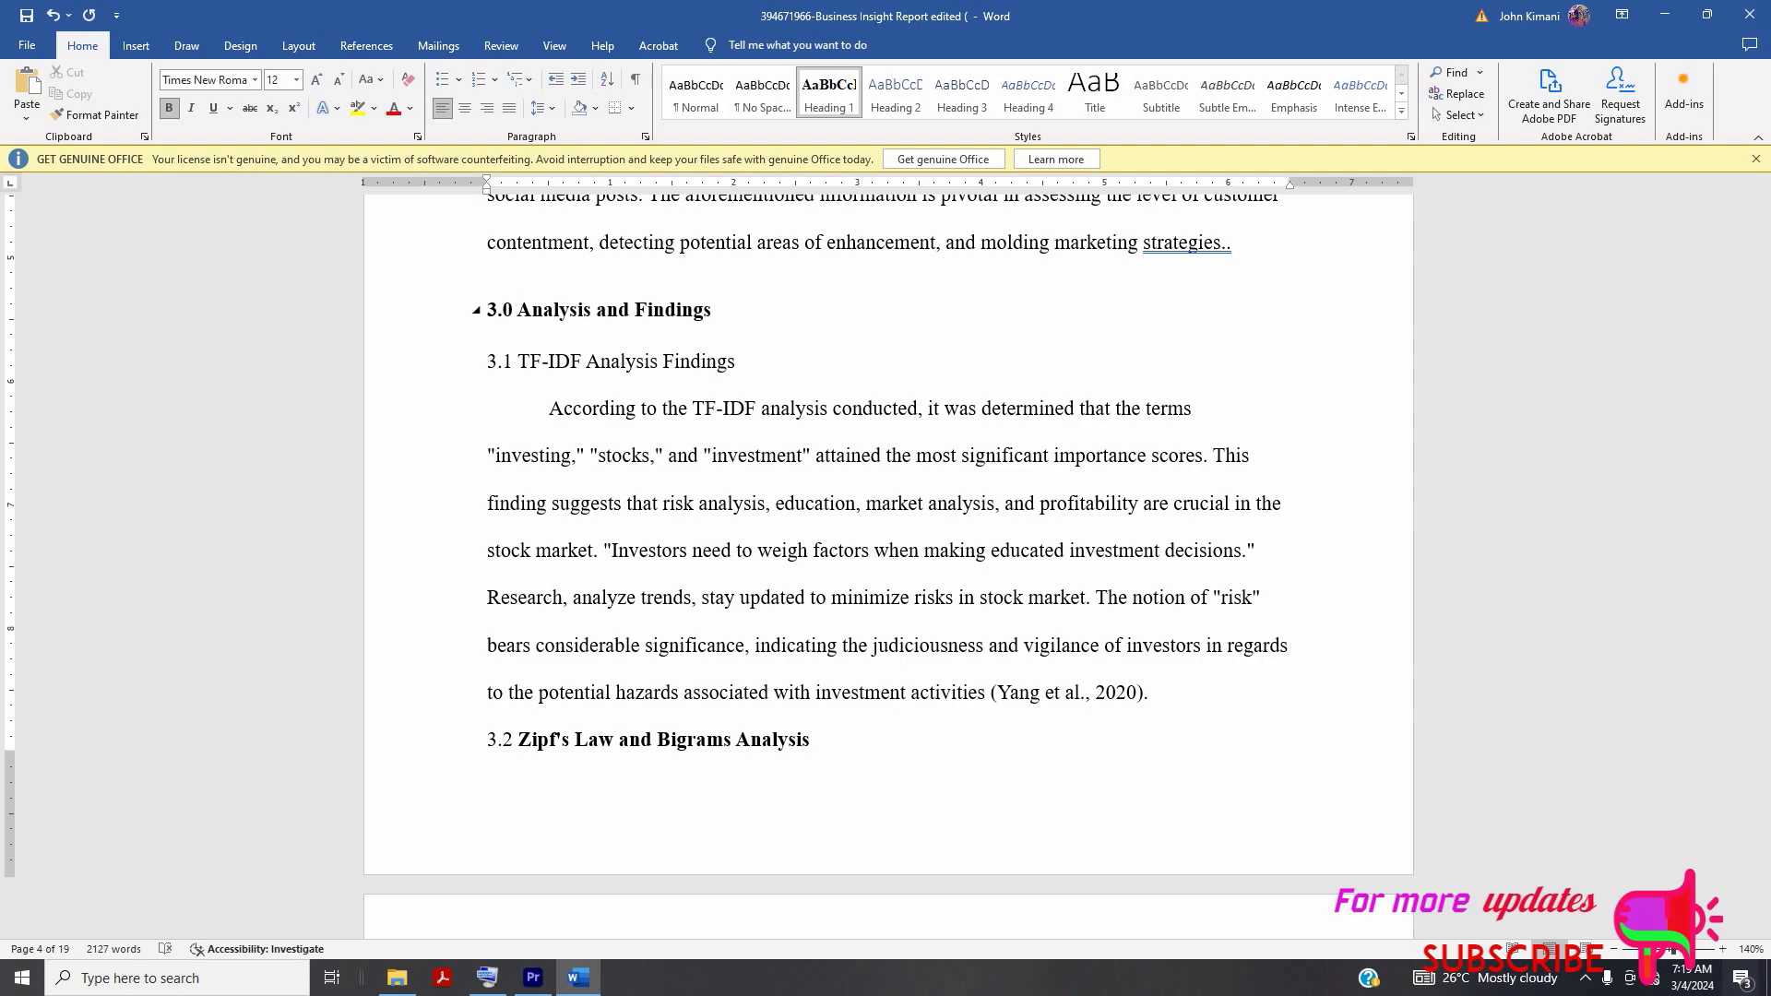
triple_click(526, 314)
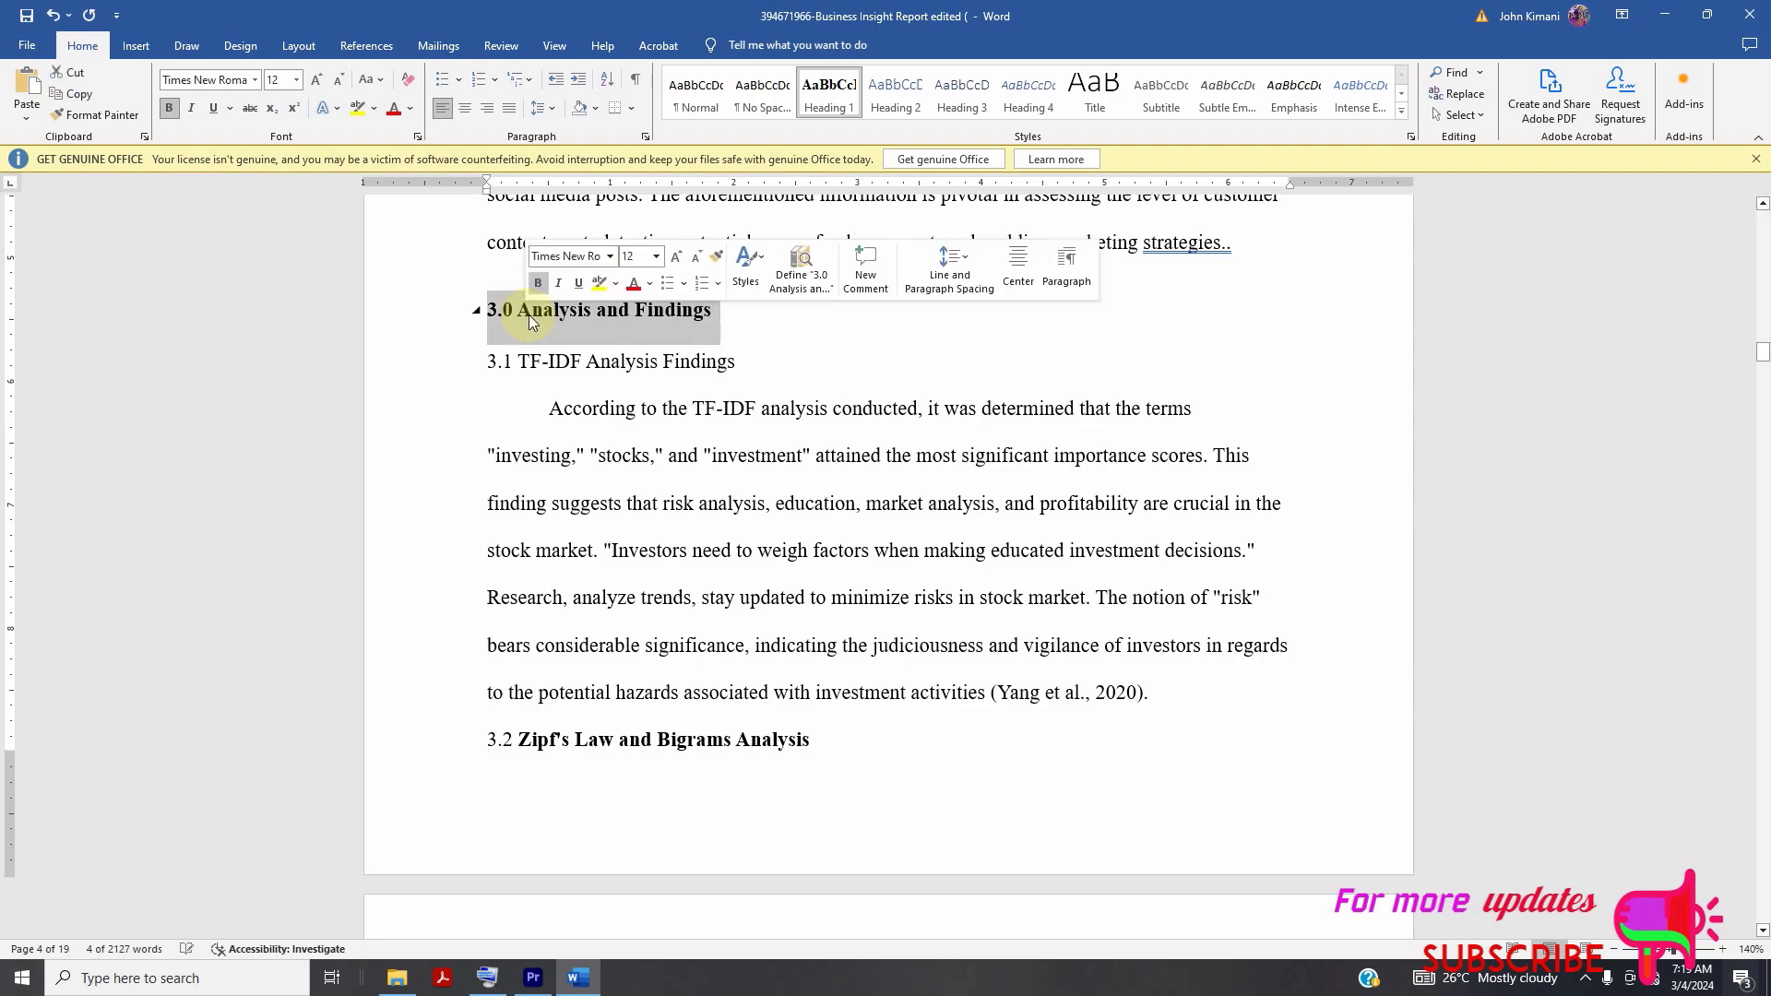
click(833, 130)
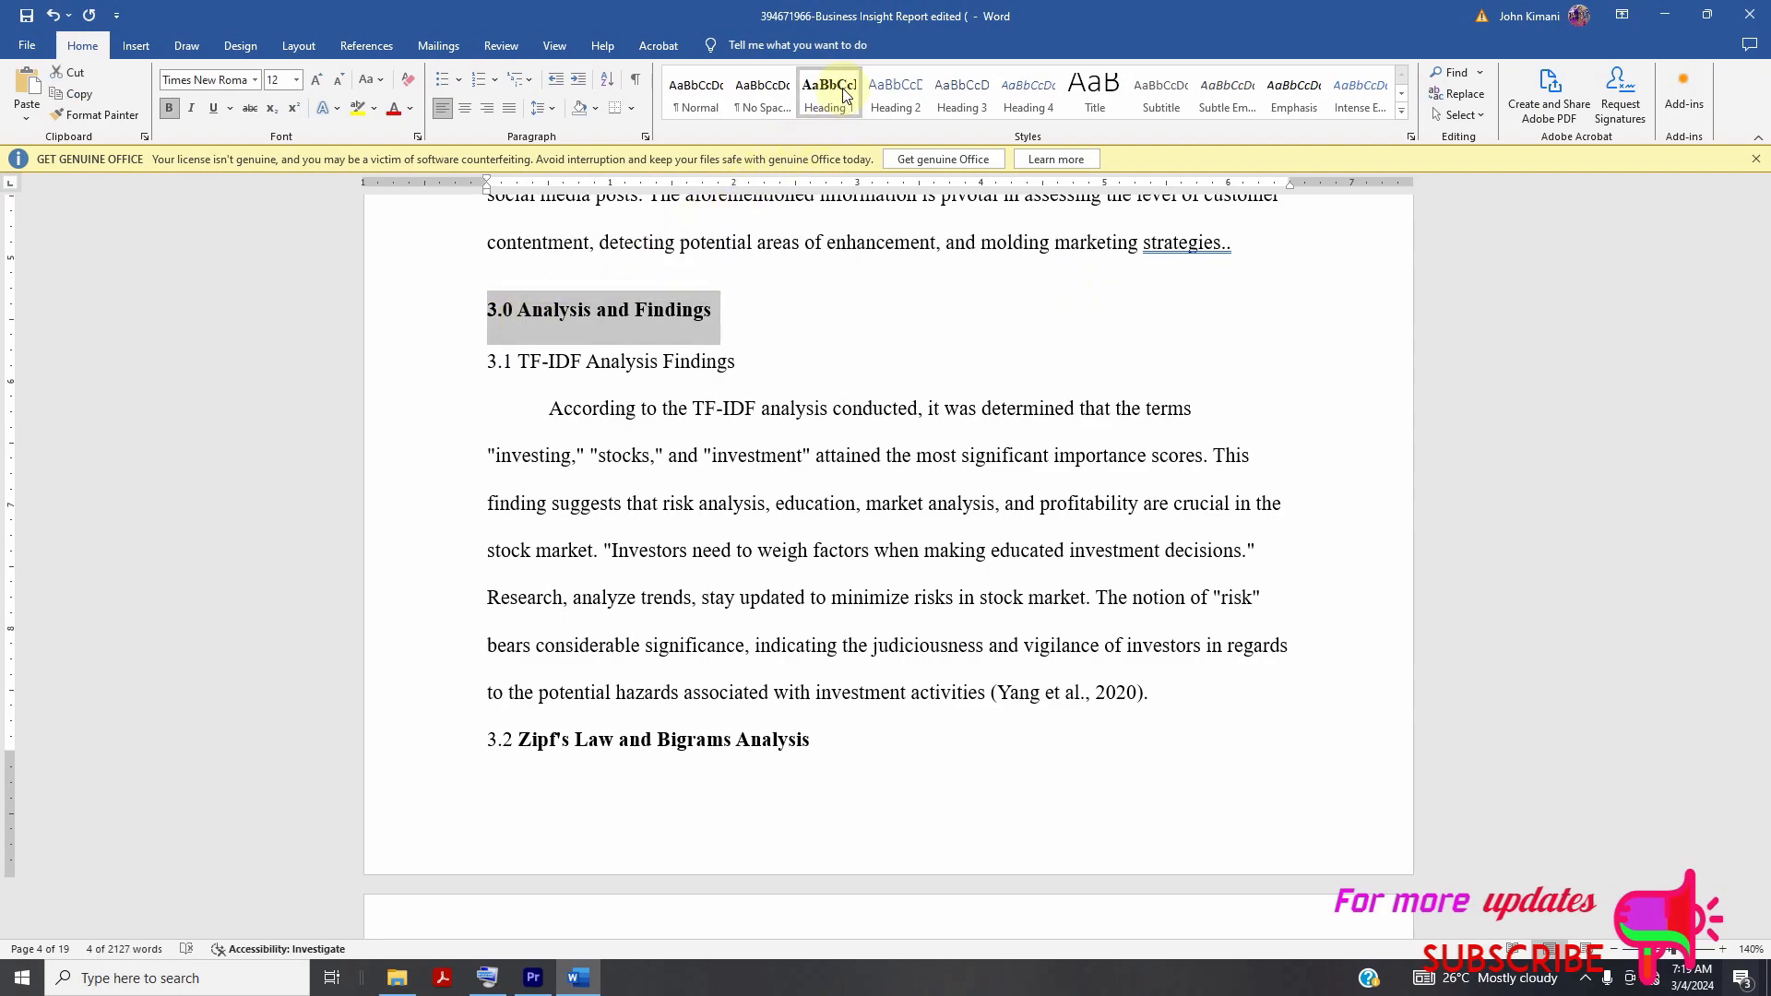
- Apply the Heading 2 style to the "3.1 TF-IDF Analysis Findings" and "3.2 Zipf's Law and Bigrams Analysis" subheadings
double_click(649, 359)
triple_click(649, 359)
click(895, 95)
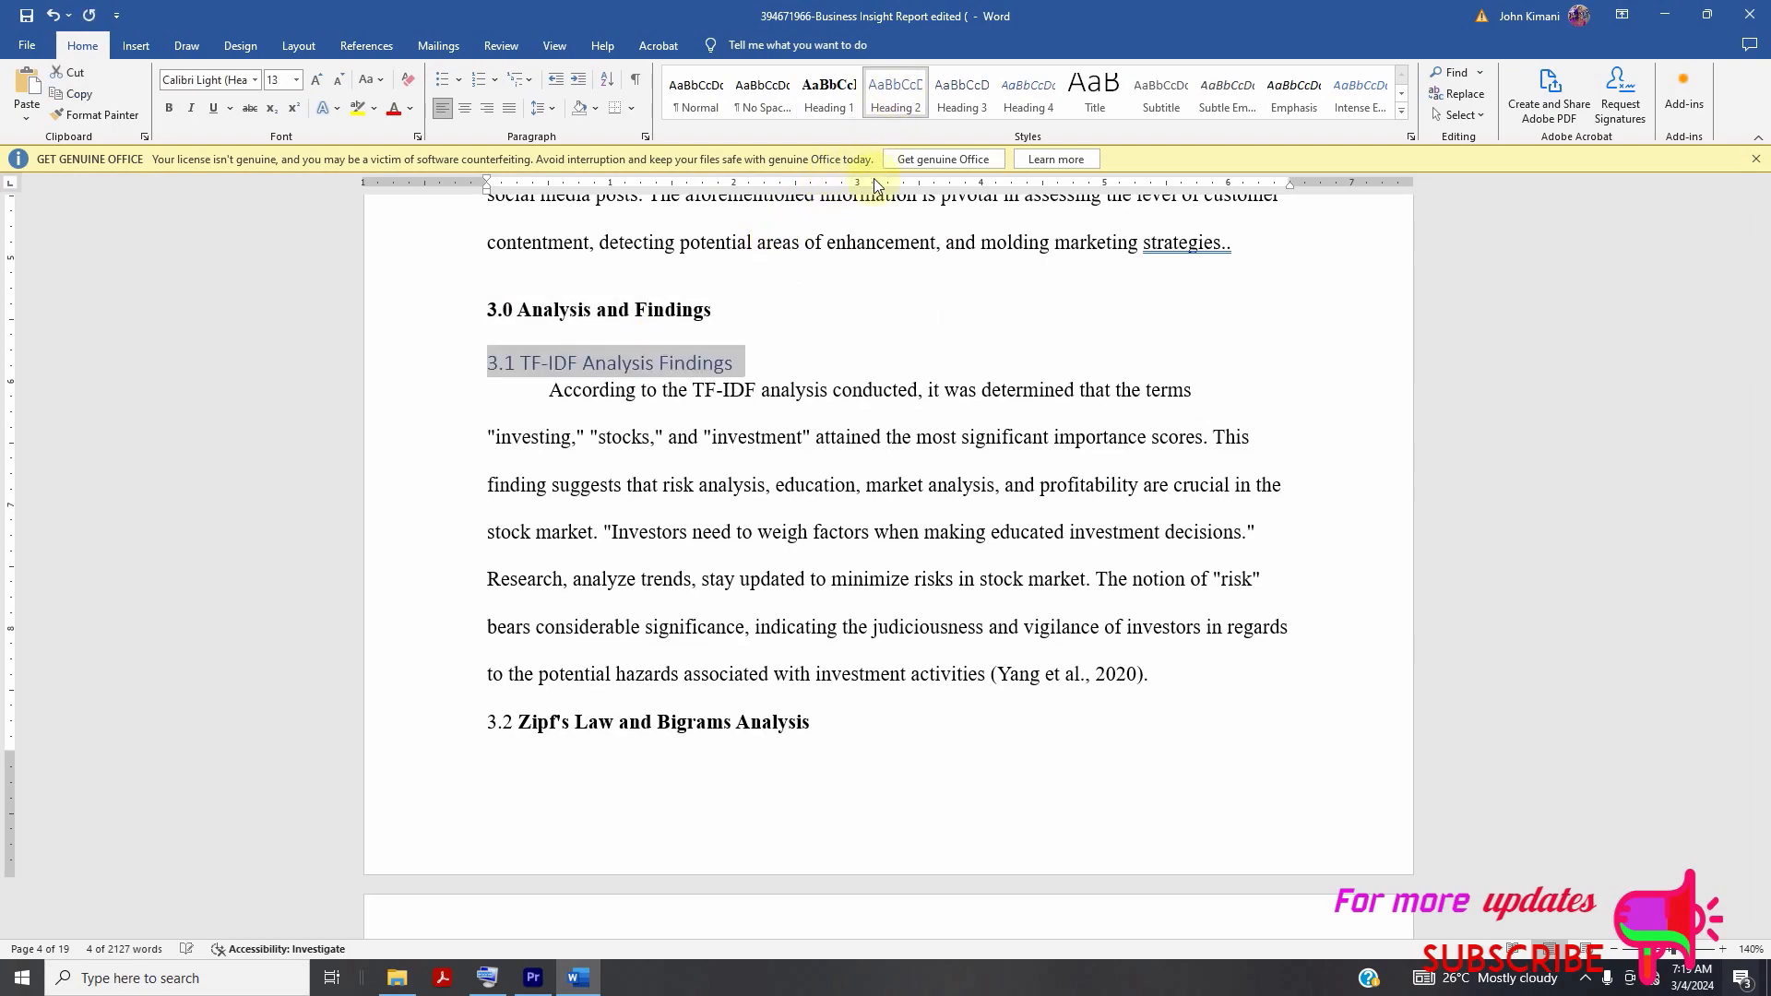
scroll(781, 439, down, 2)
scroll(782, 440, down, 1)
triple_click(644, 417)
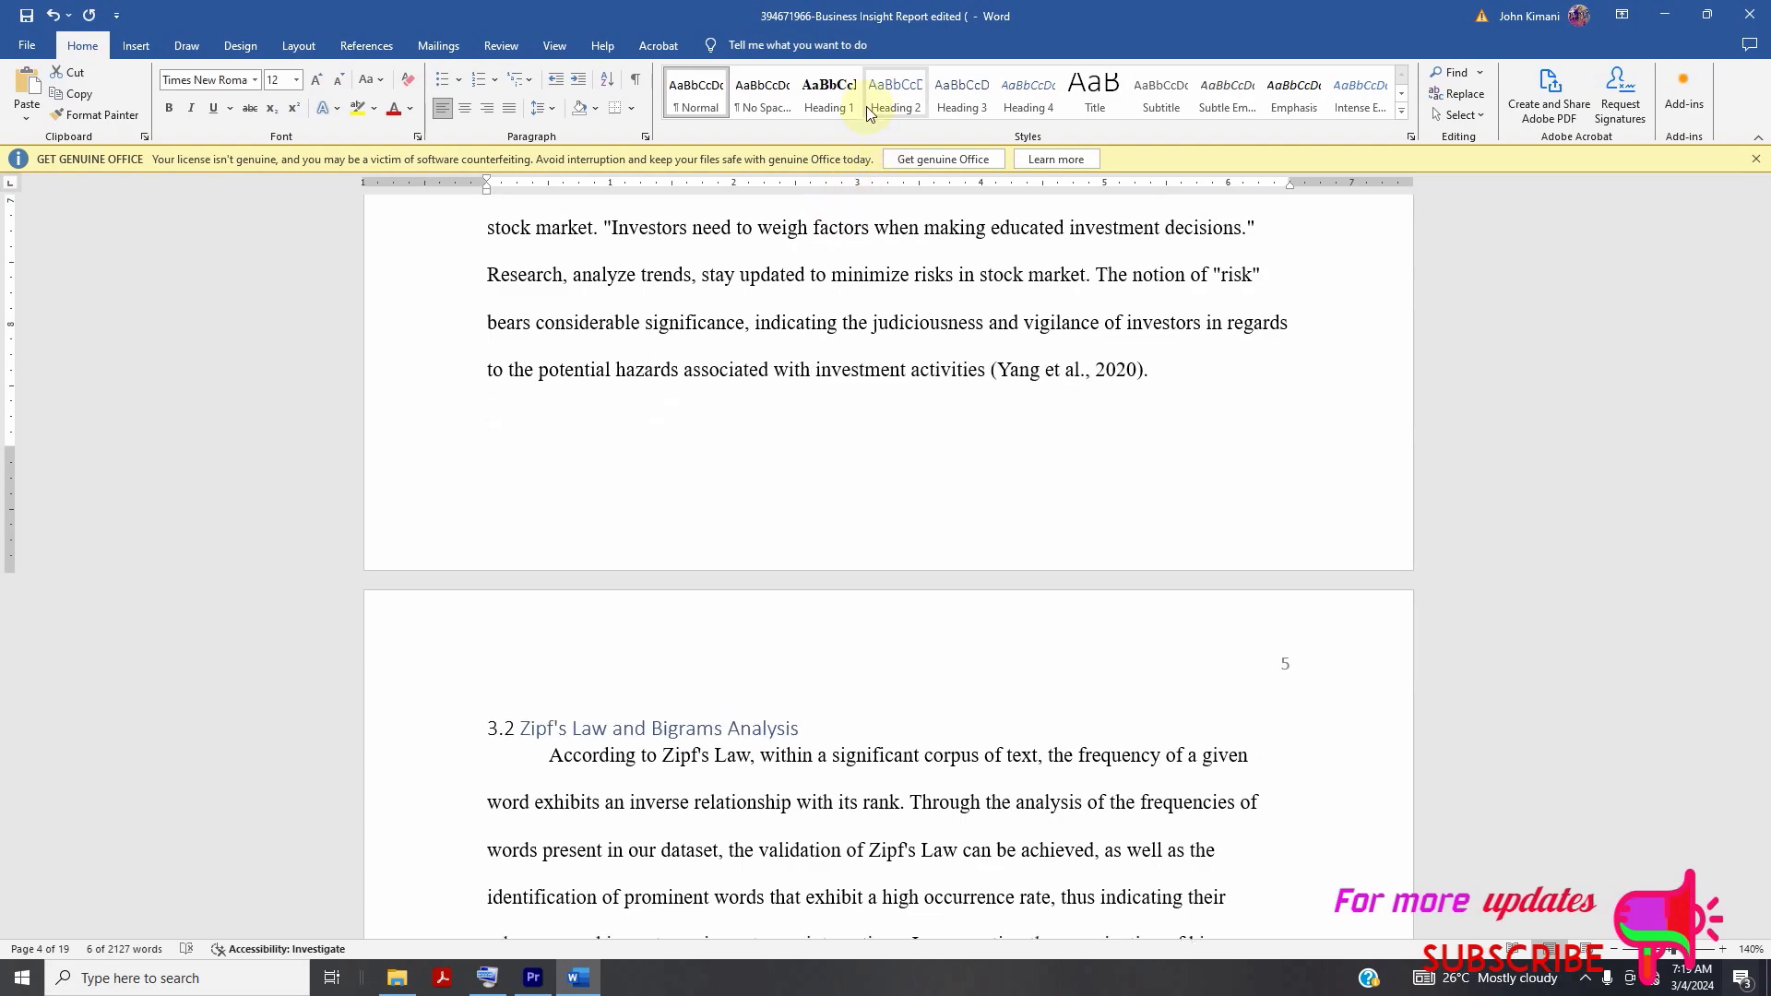
click(896, 96)
- Add the number 4.0 in front of the Findings and Insights heading
scroll(830, 486, down, 15)
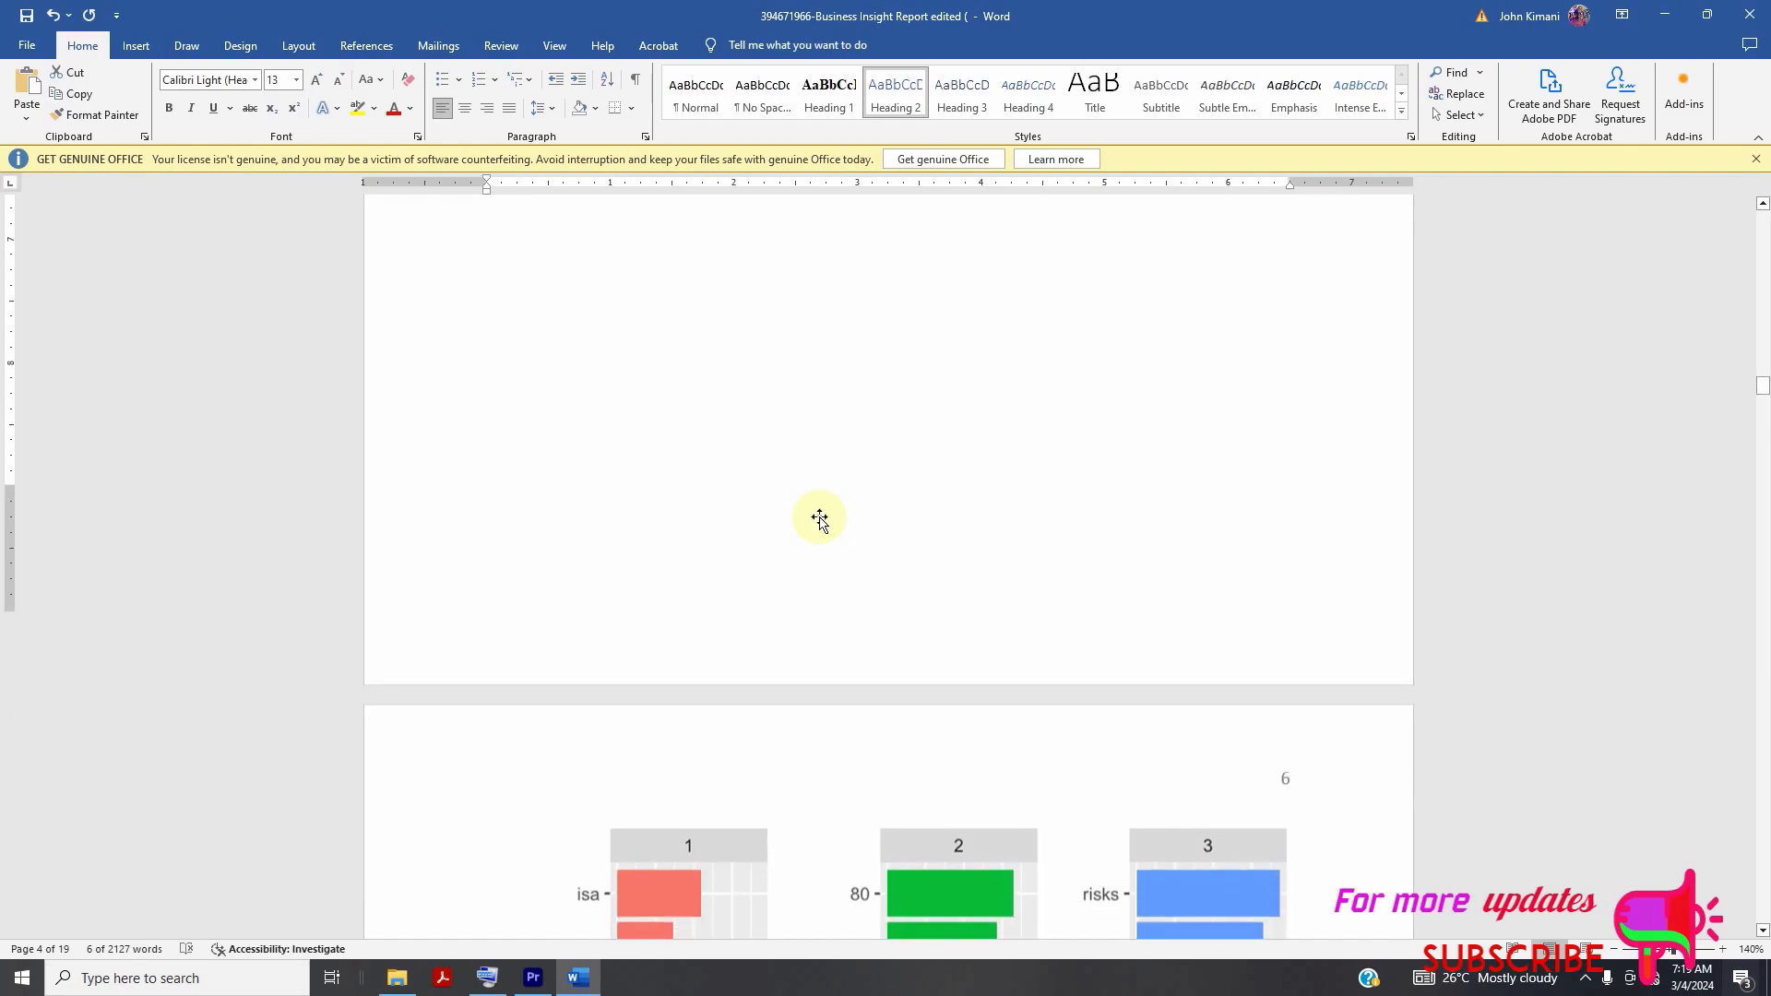
scroll(818, 522, down, 10)
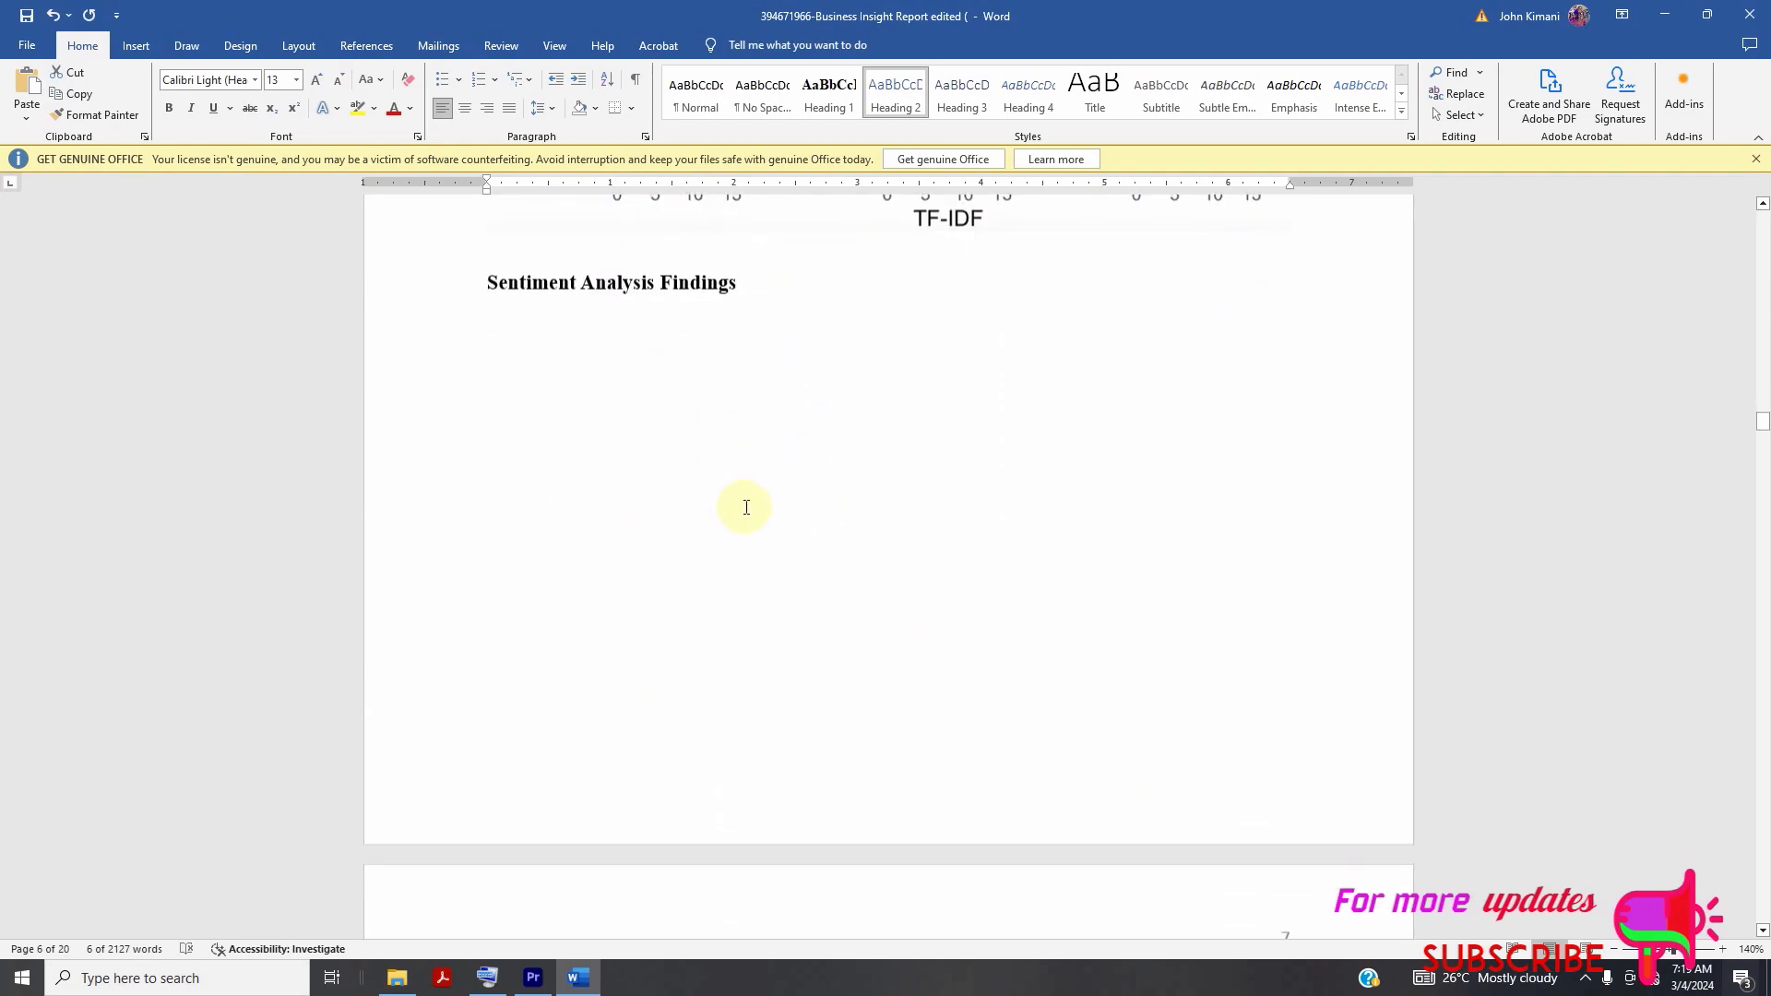
scroll(743, 505, down, 8)
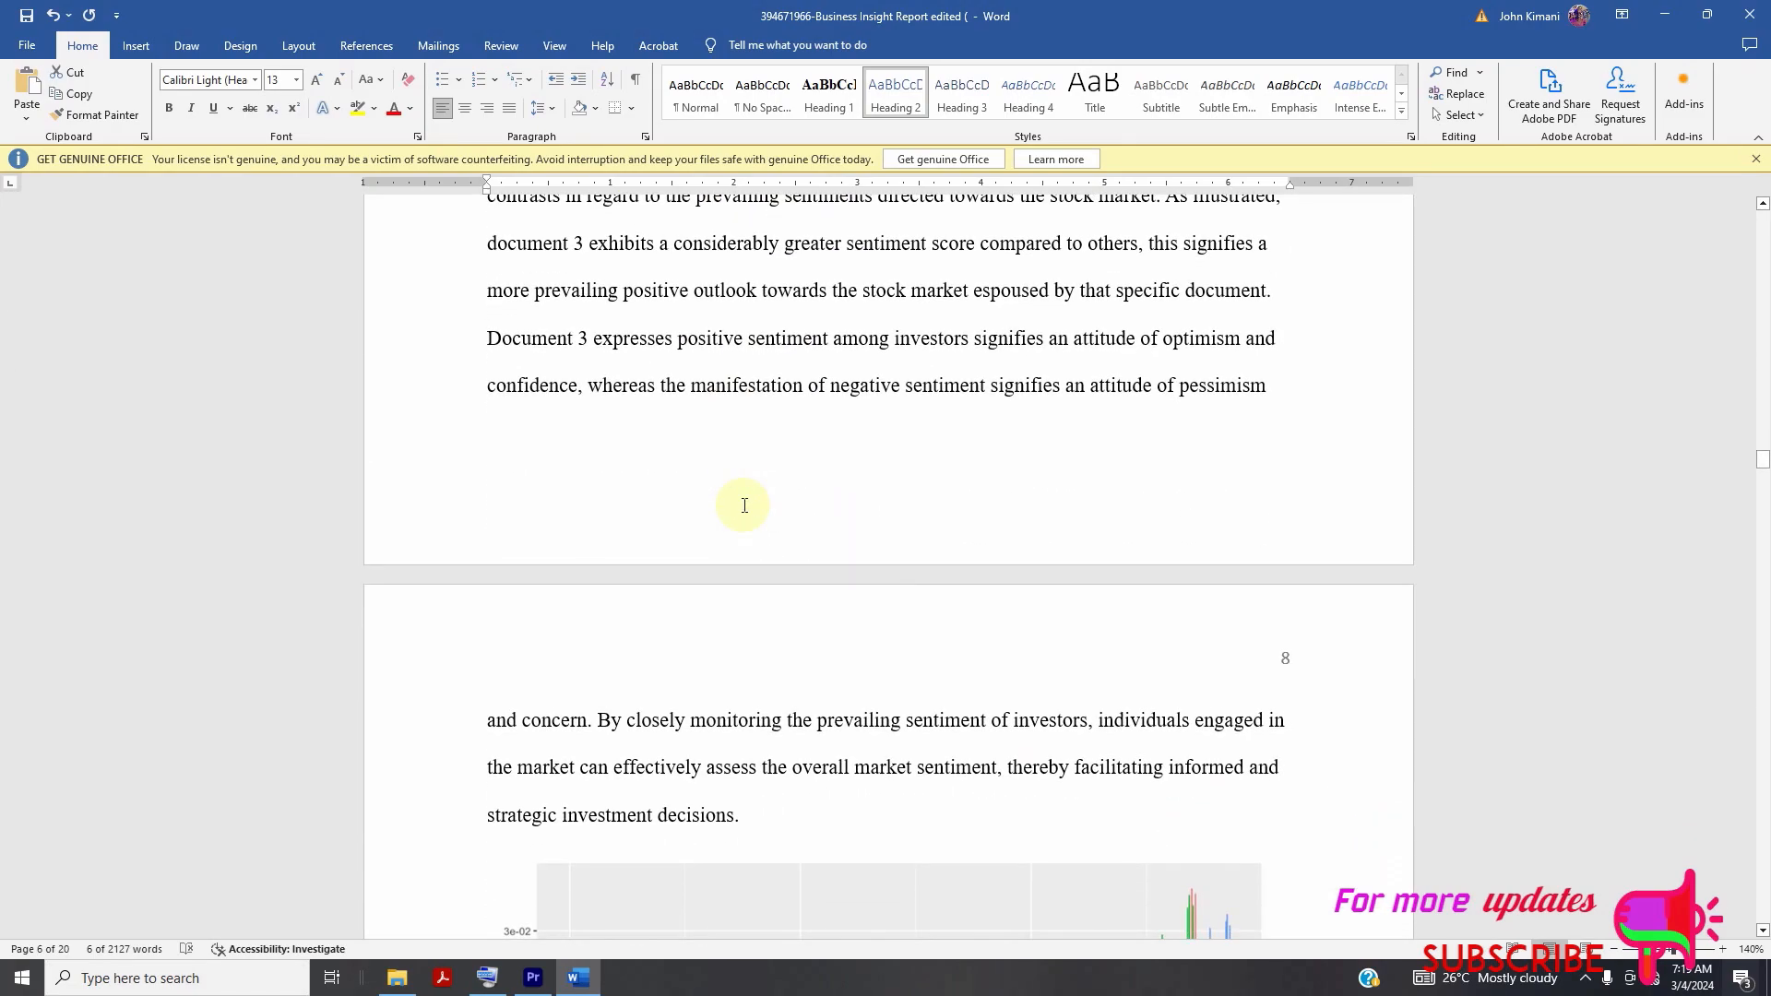
scroll(743, 501, up, 3)
scroll(742, 501, down, 14)
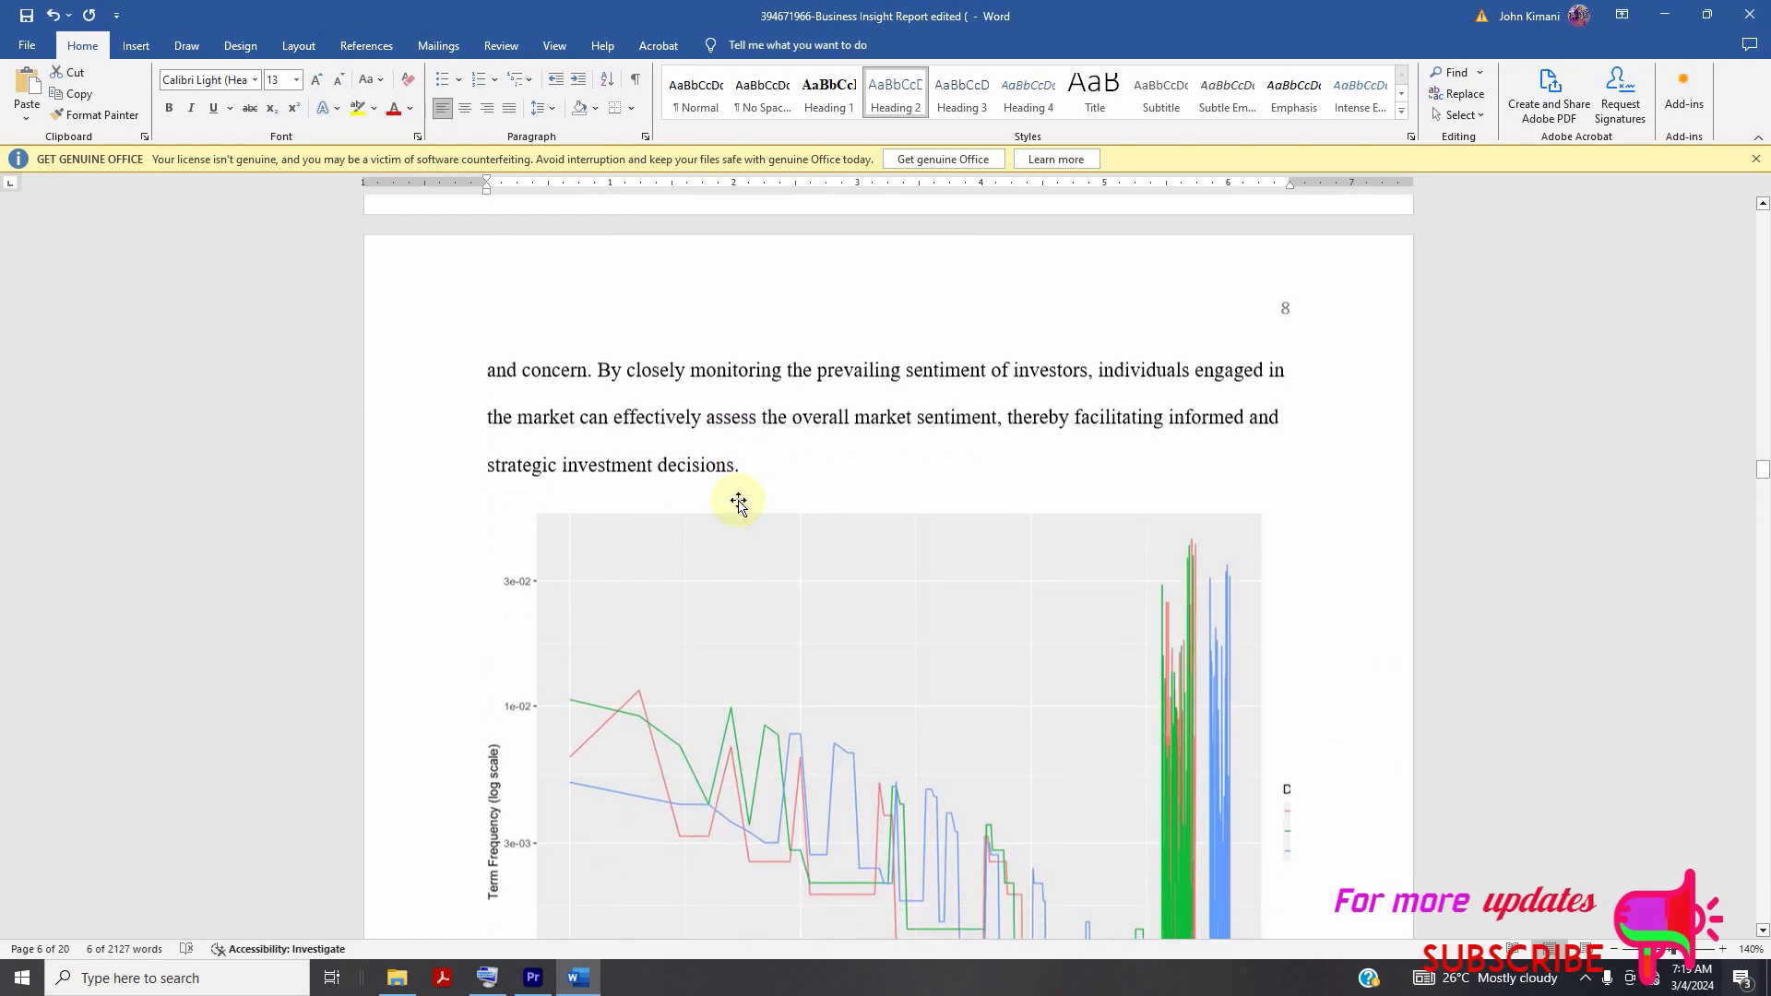
scroll(740, 501, down, 6)
scroll(738, 507, up, 3)
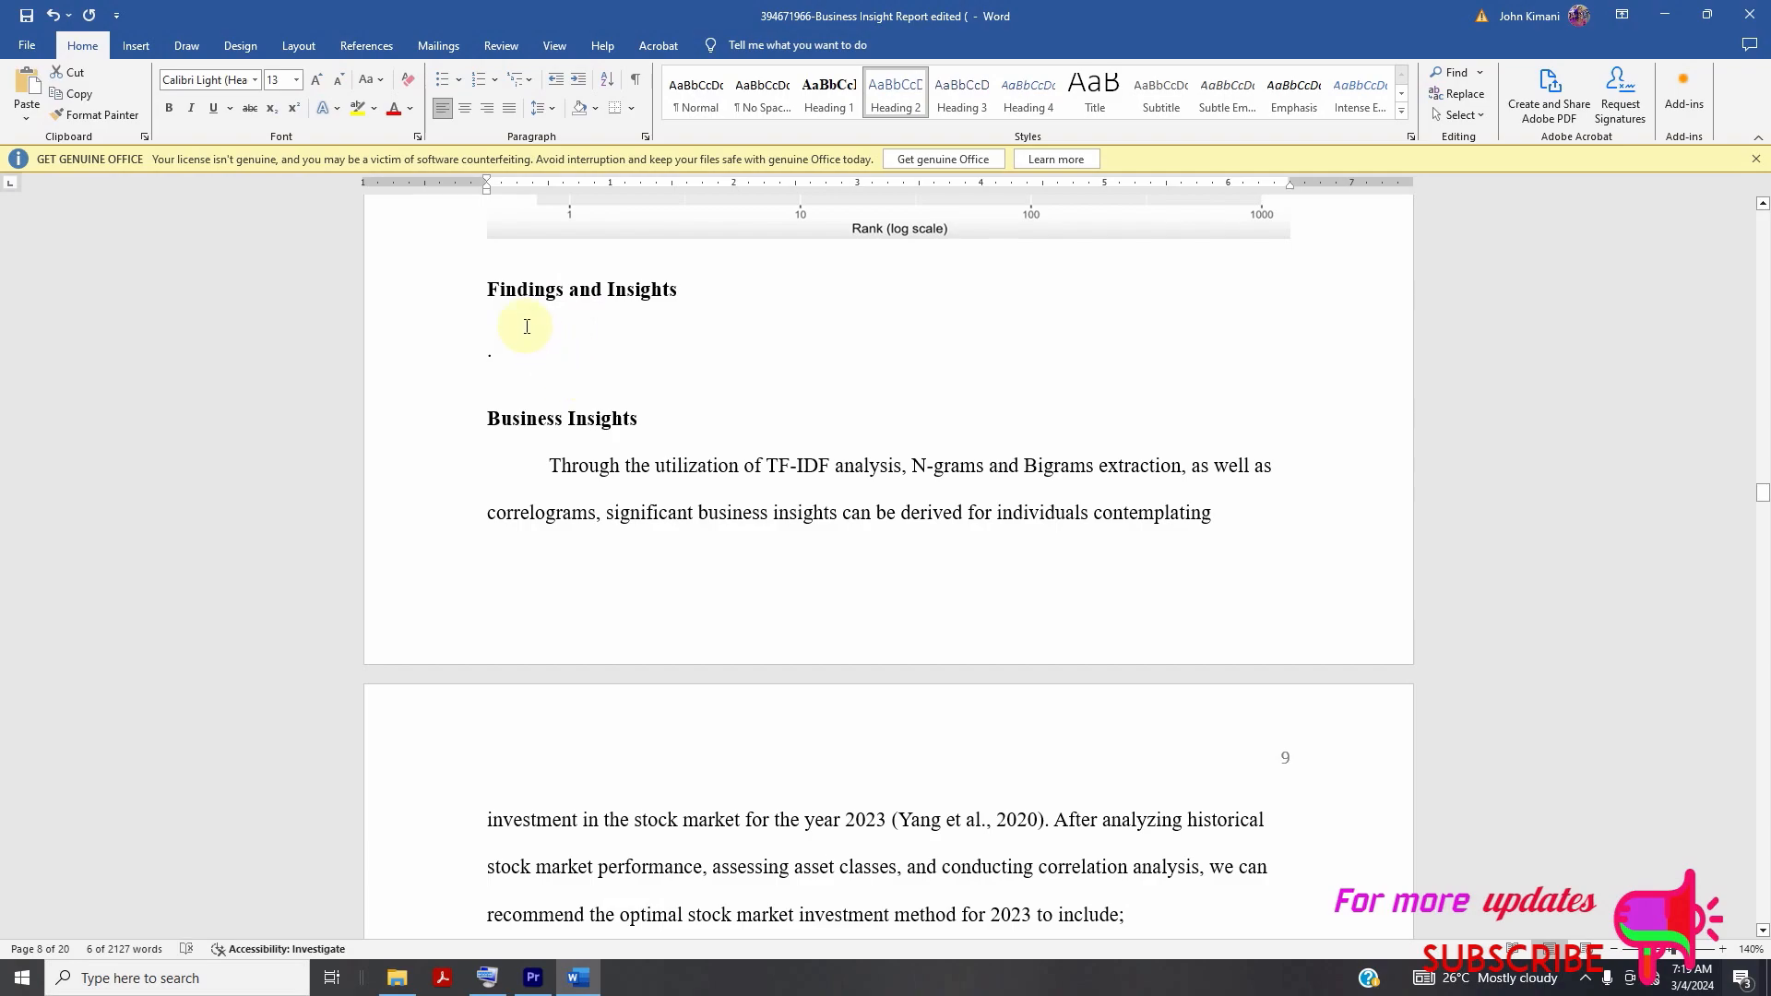
click(487, 291)
text(4.)
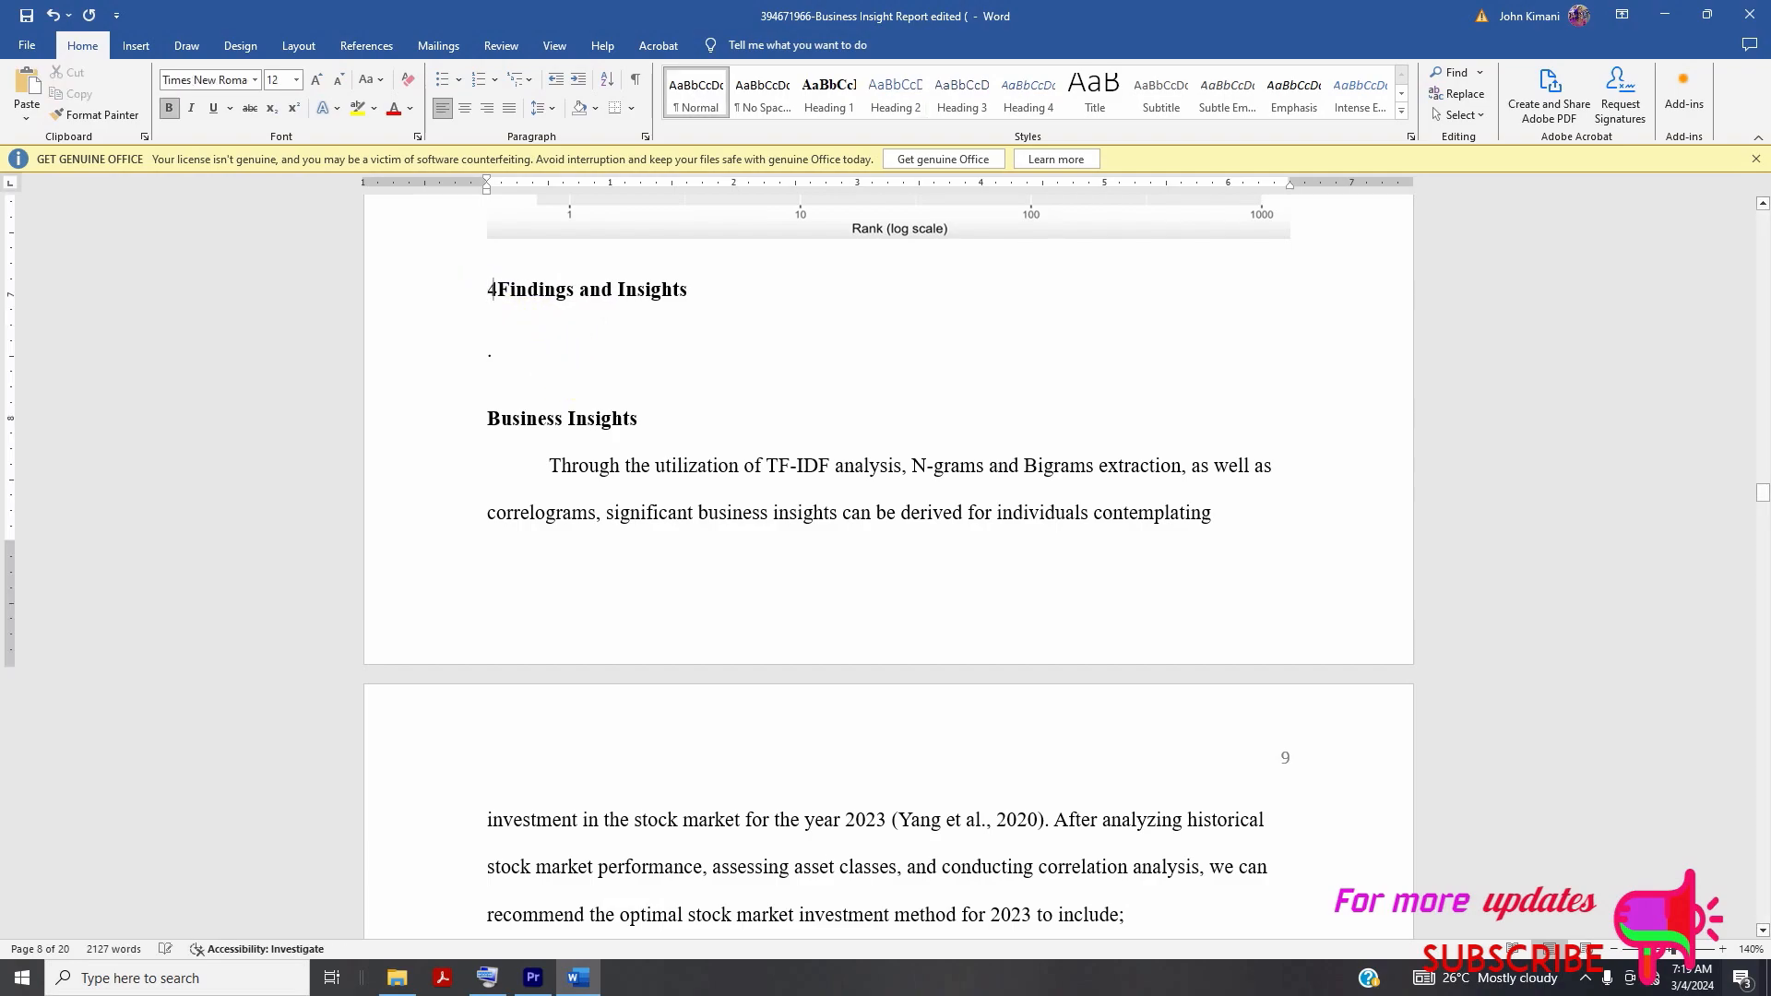
text(0)
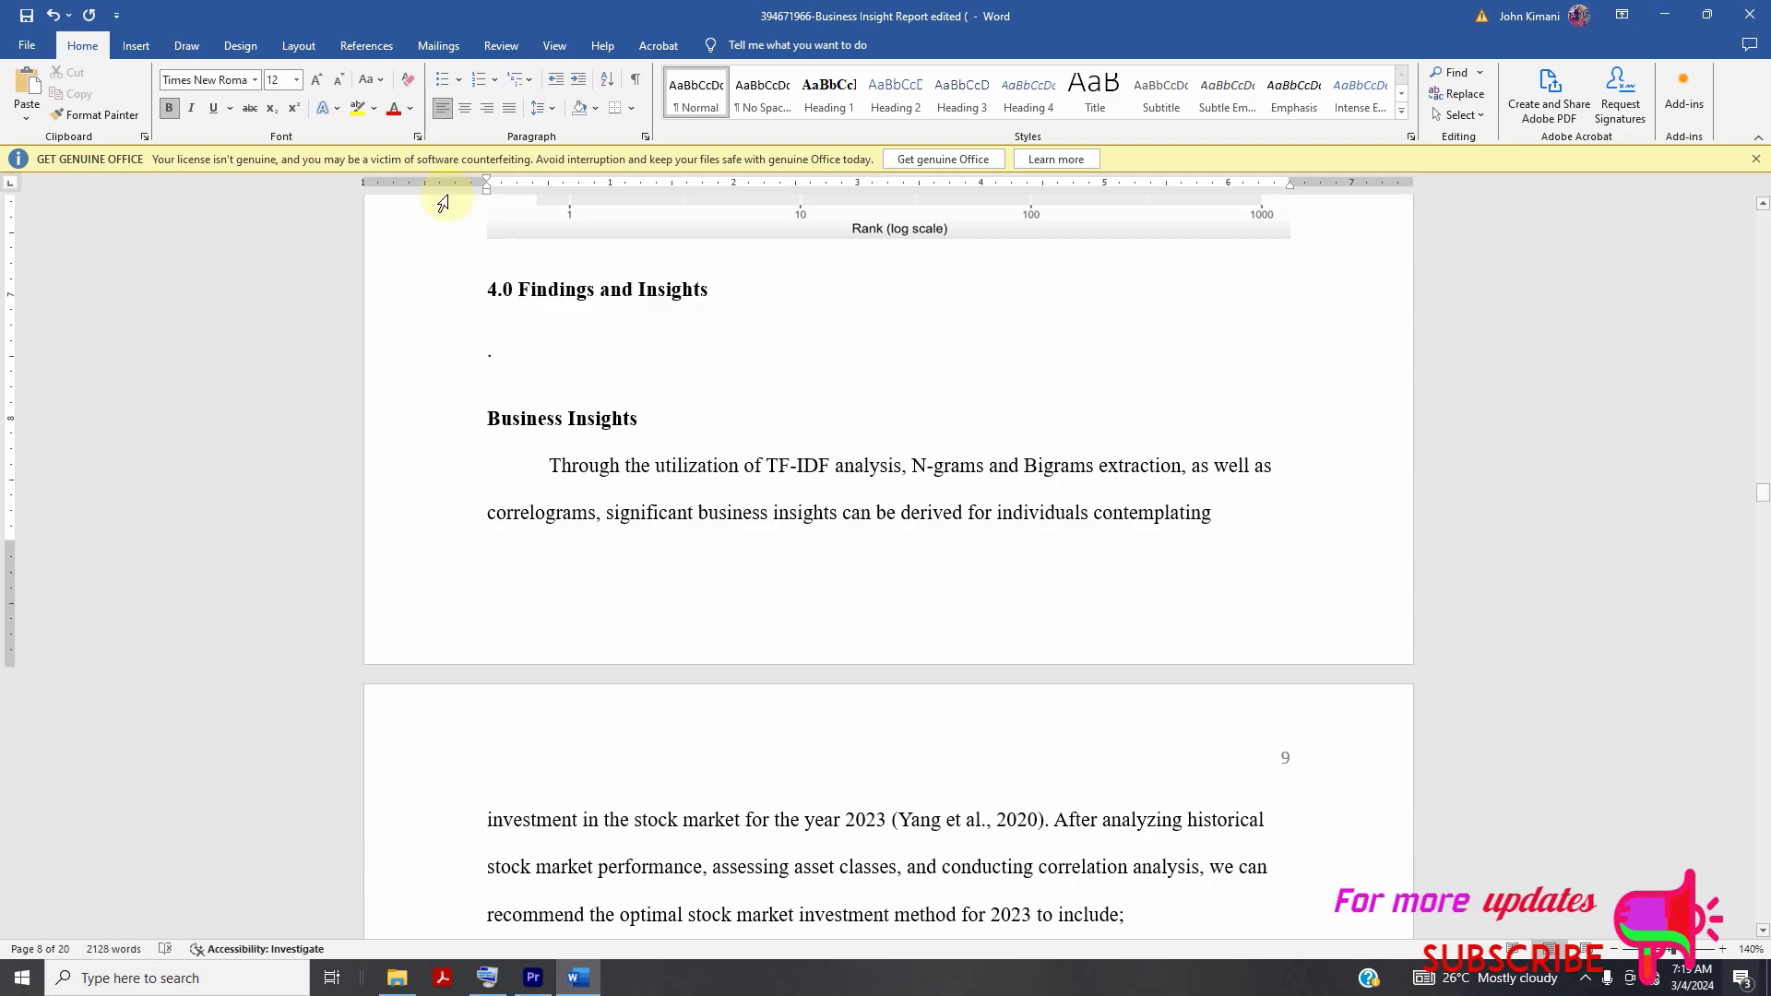
- Apply the Heading 1 style to the whole "4.0 Findings and Insights" heading
double_click(595, 288)
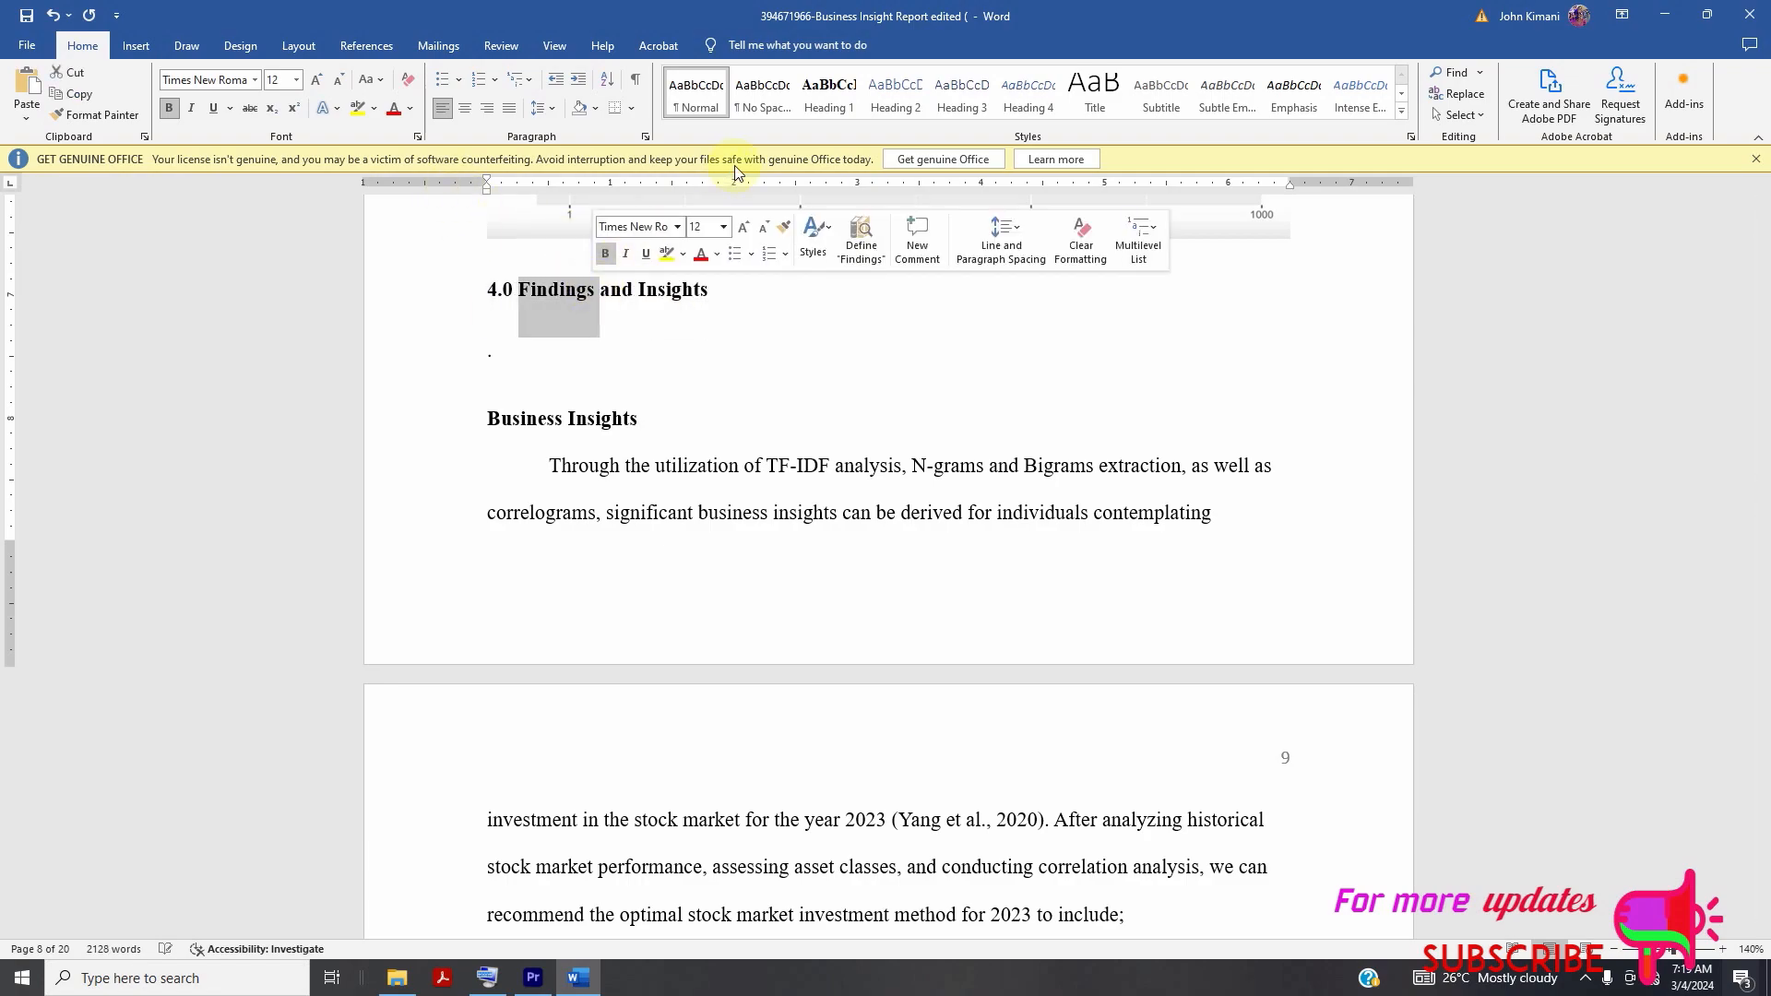
click(812, 104)
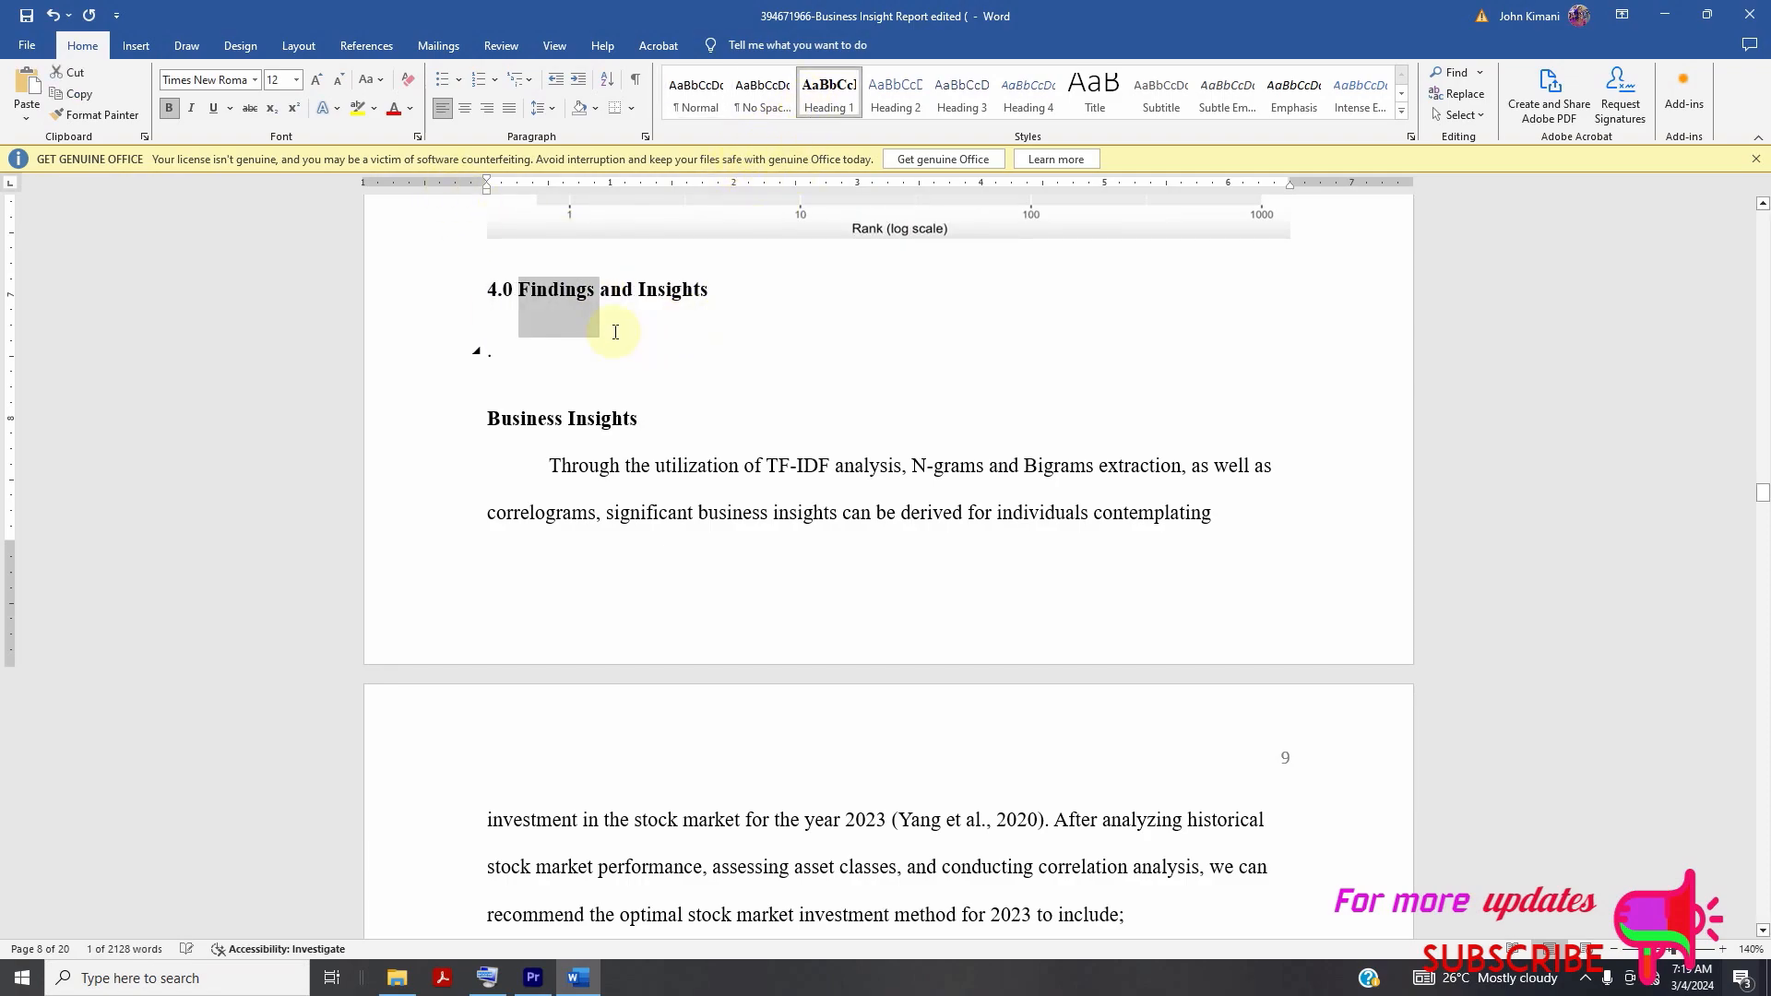
click(578, 288)
click(481, 293)
click(825, 109)
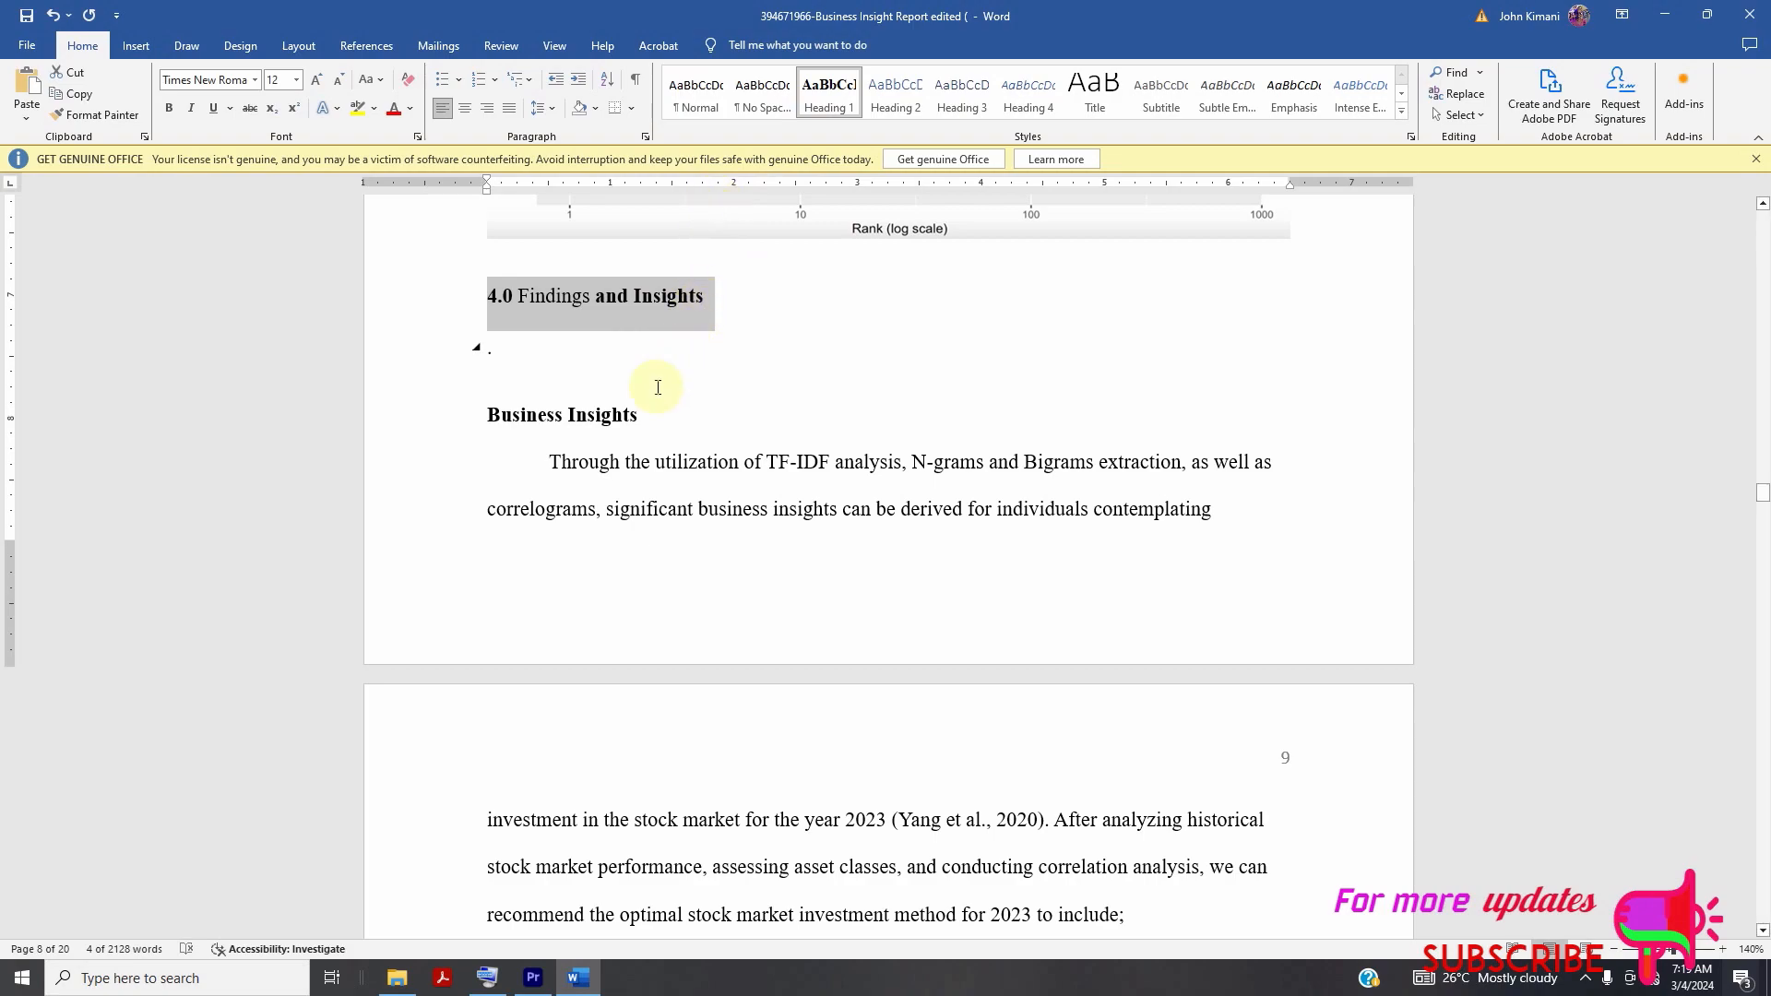
- Add the number 4.1 in front of the Business Insights heading and apply the Heading 2 style to it
click(489, 414)
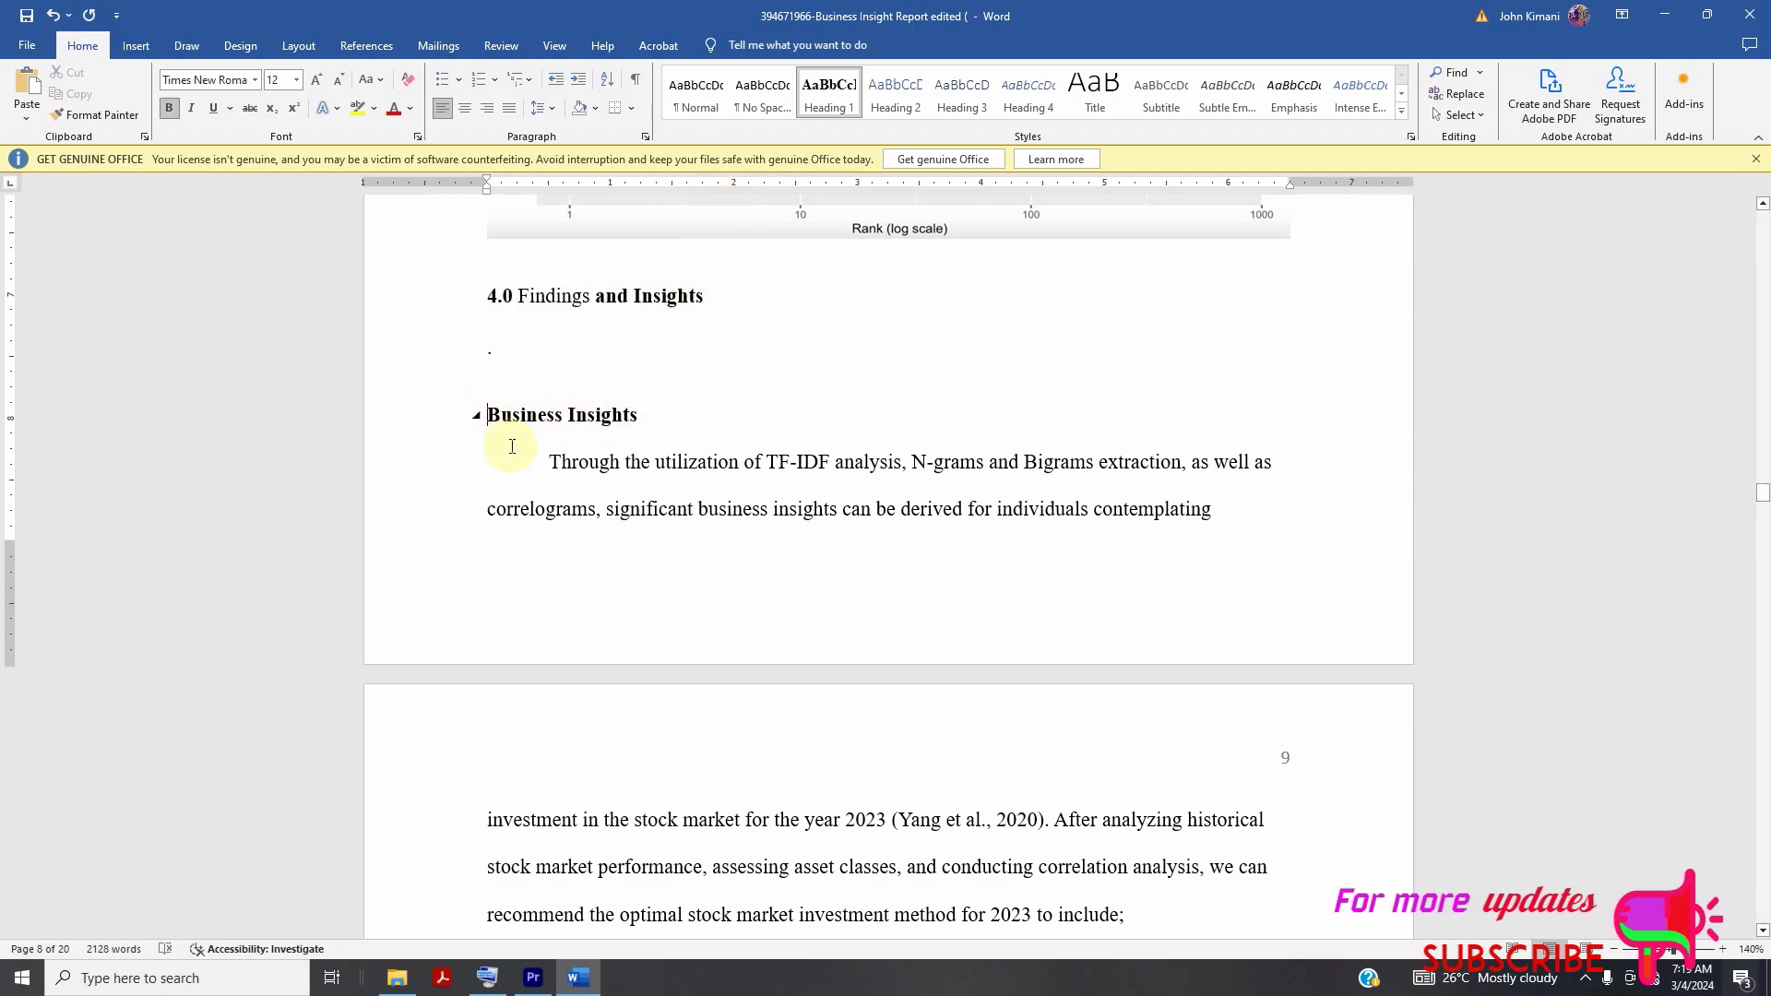
text(4.1)
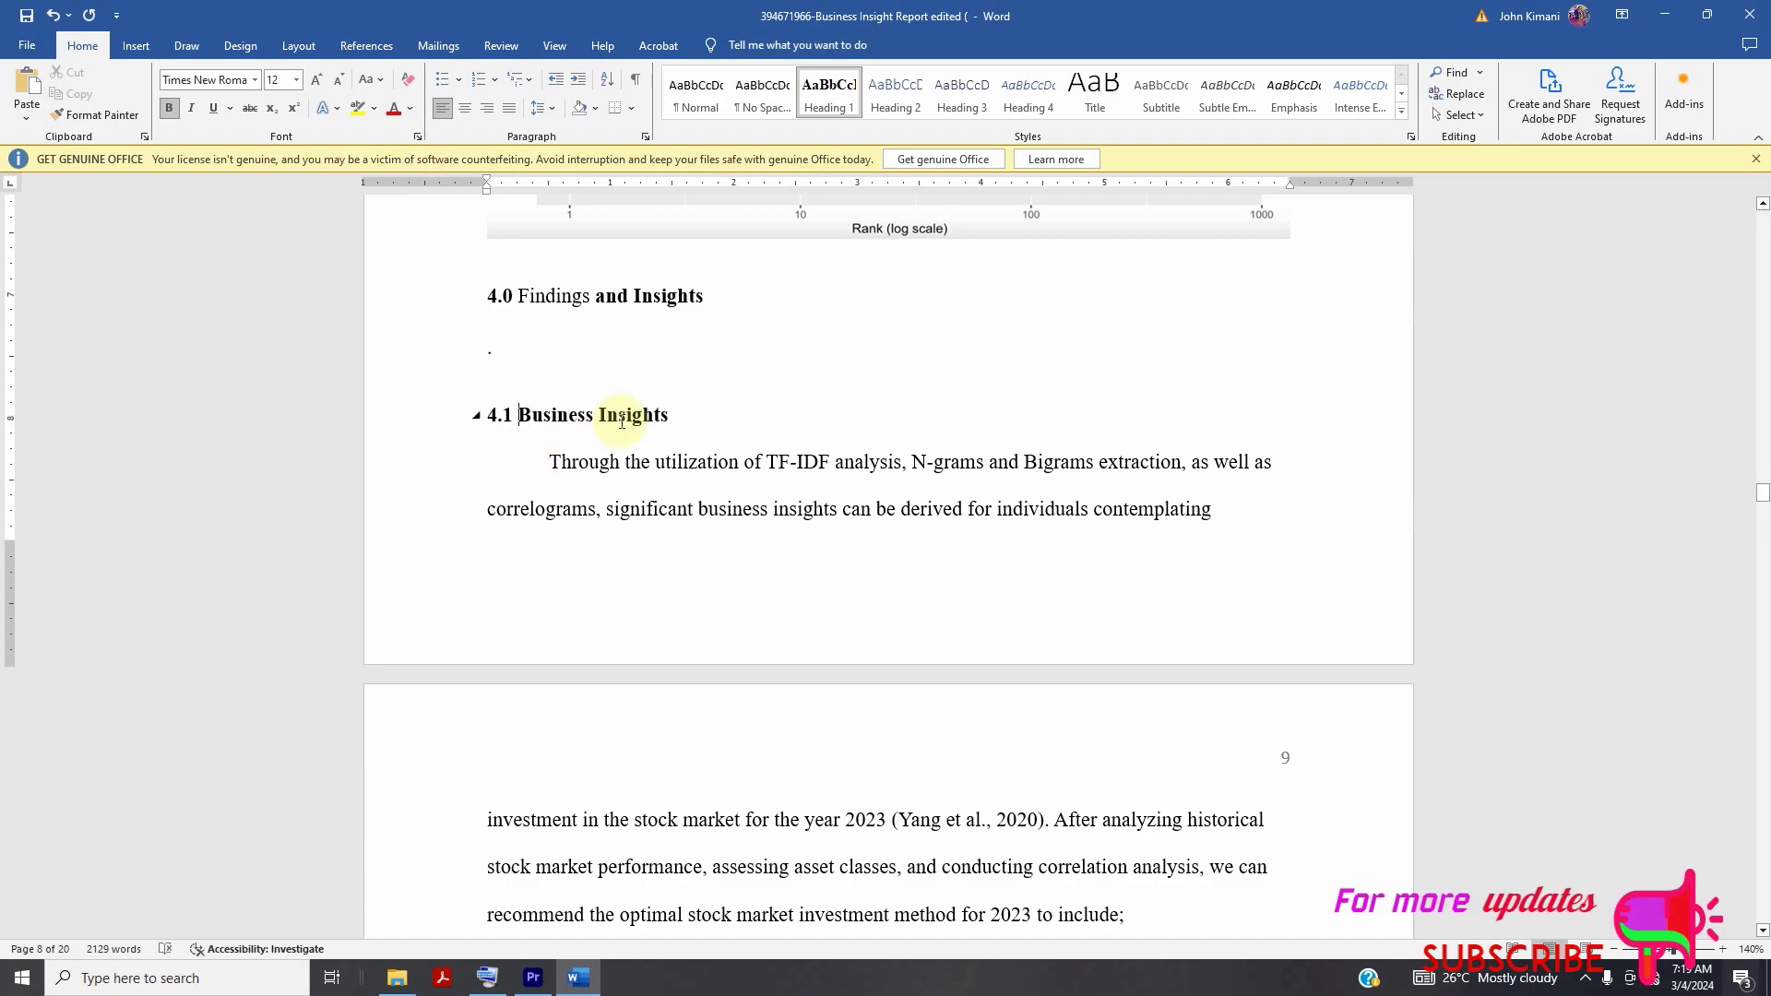
click(678, 415)
shift+click(475, 442)
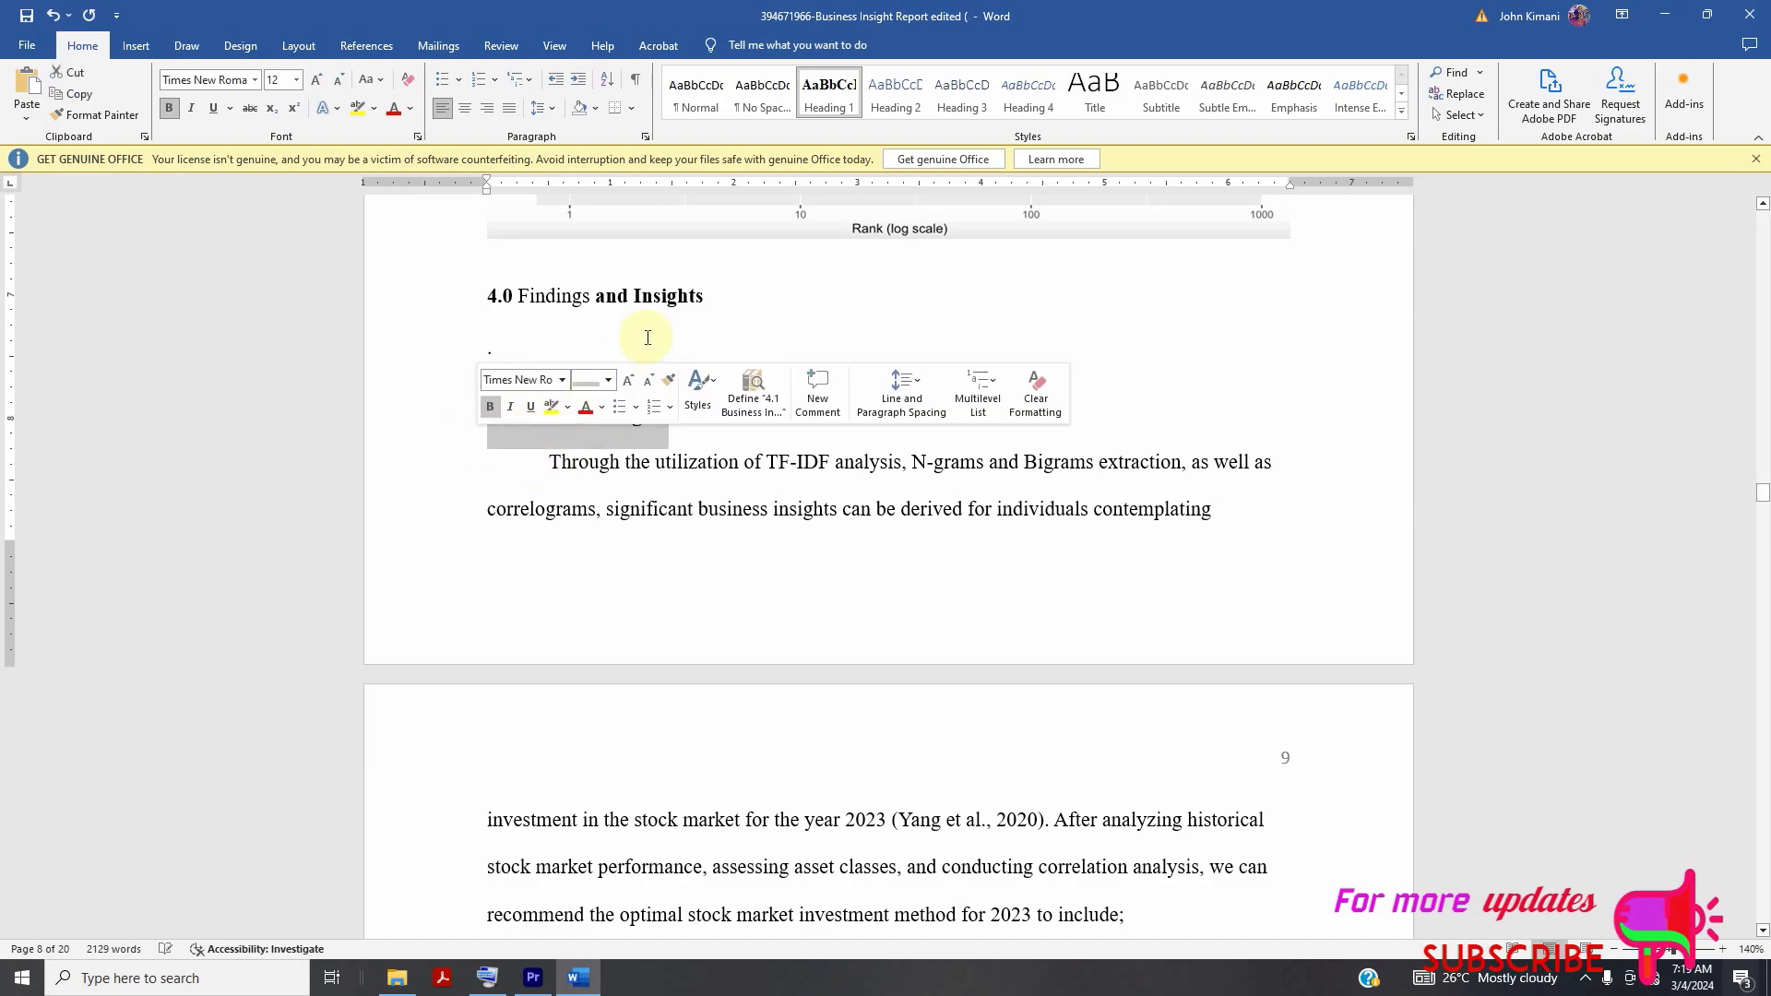
click(889, 107)
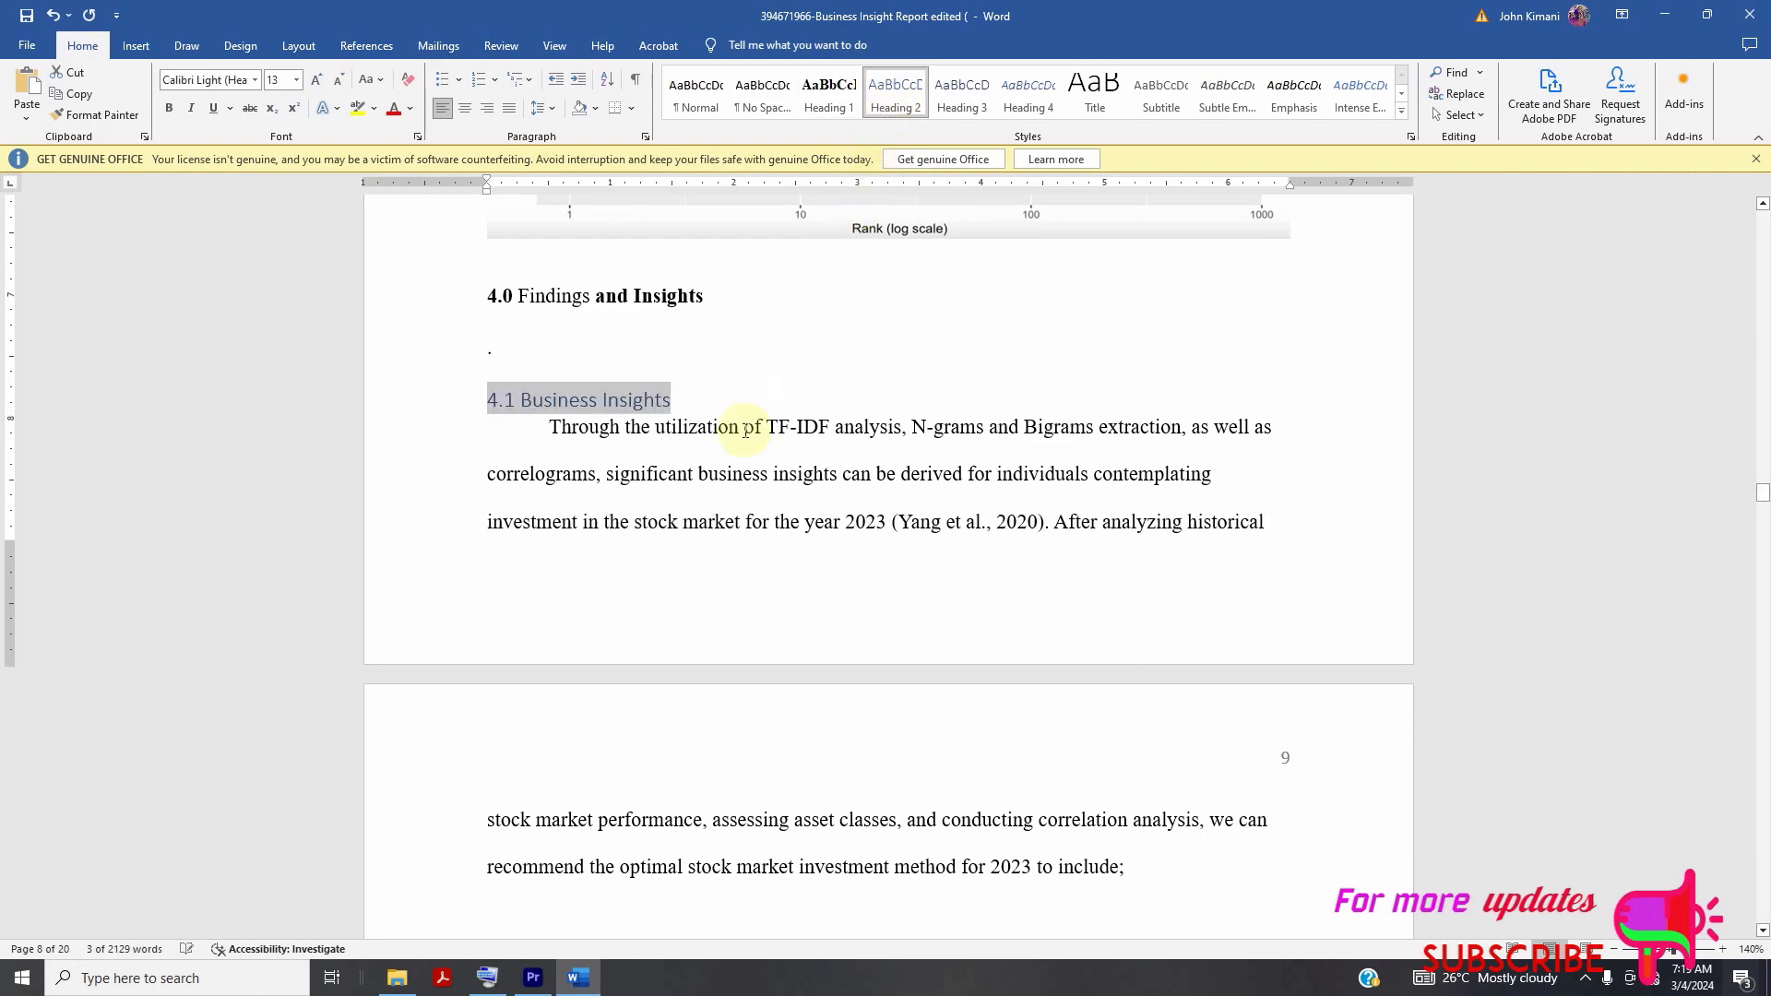
- Apply the Normal style to the bold numbered paragraphs from "Focus on Risk and Rewards" through "Profit and Date"
scroll(711, 463, down, 5)
scroll(636, 602, down, 6)
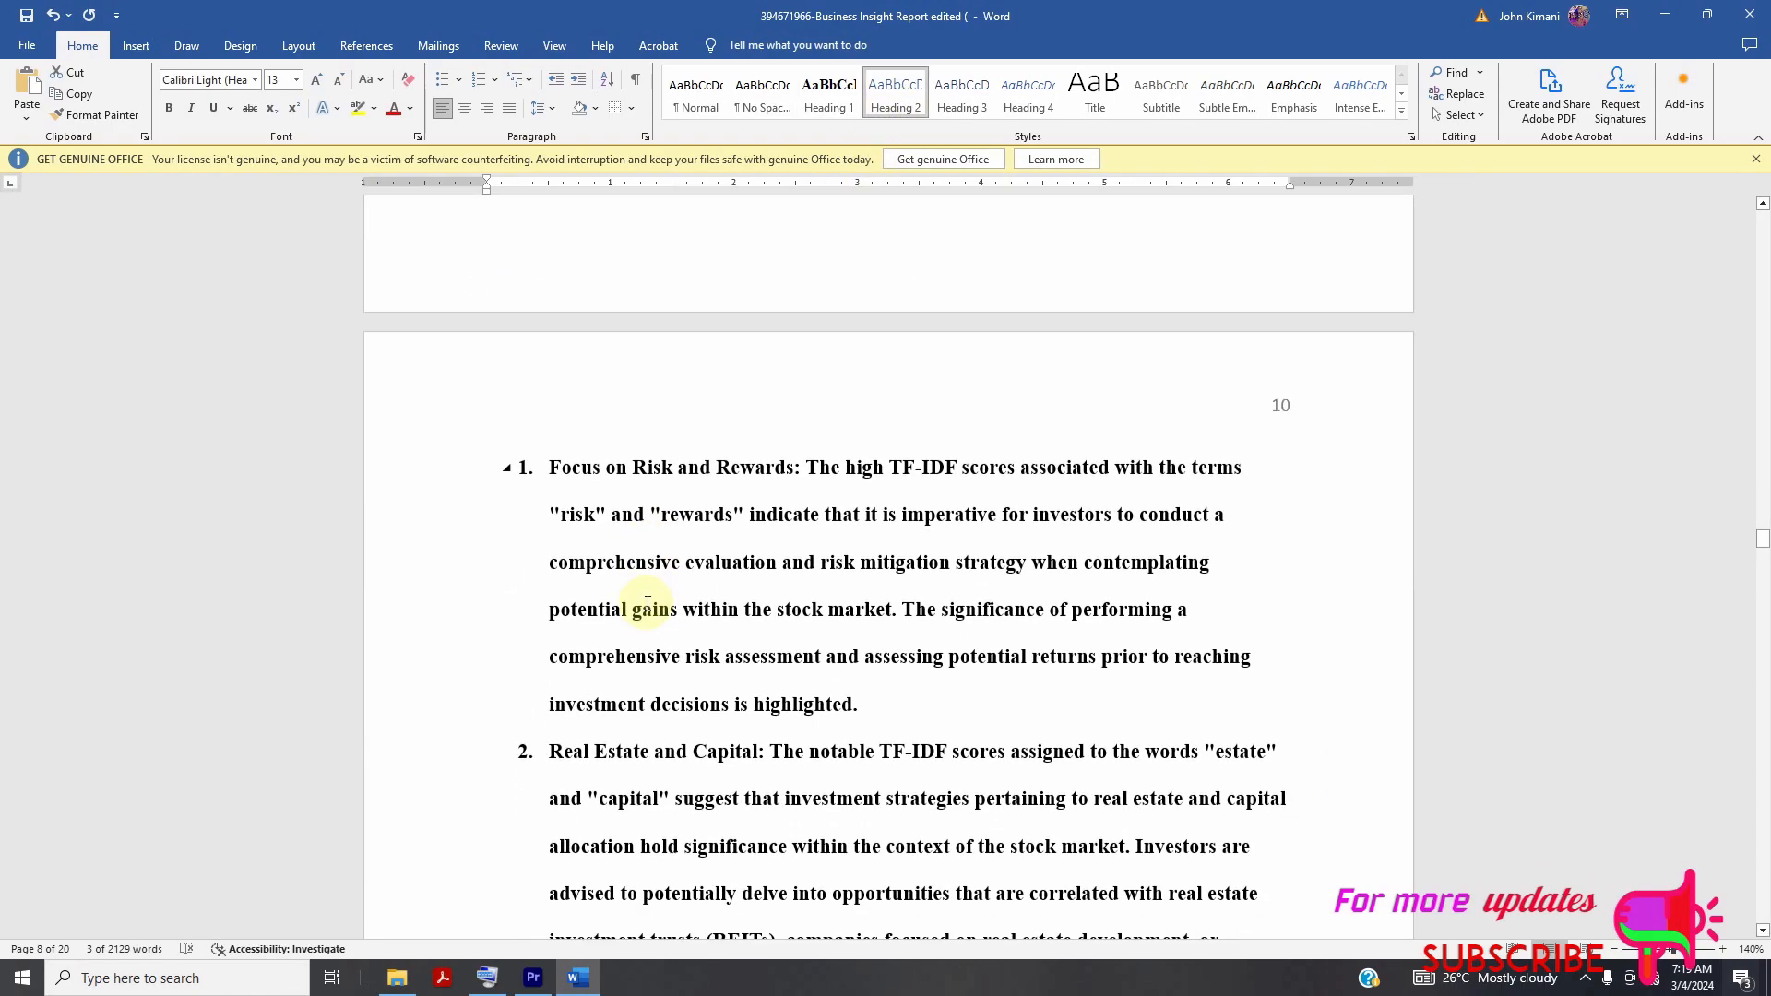
scroll(727, 620, up, 15)
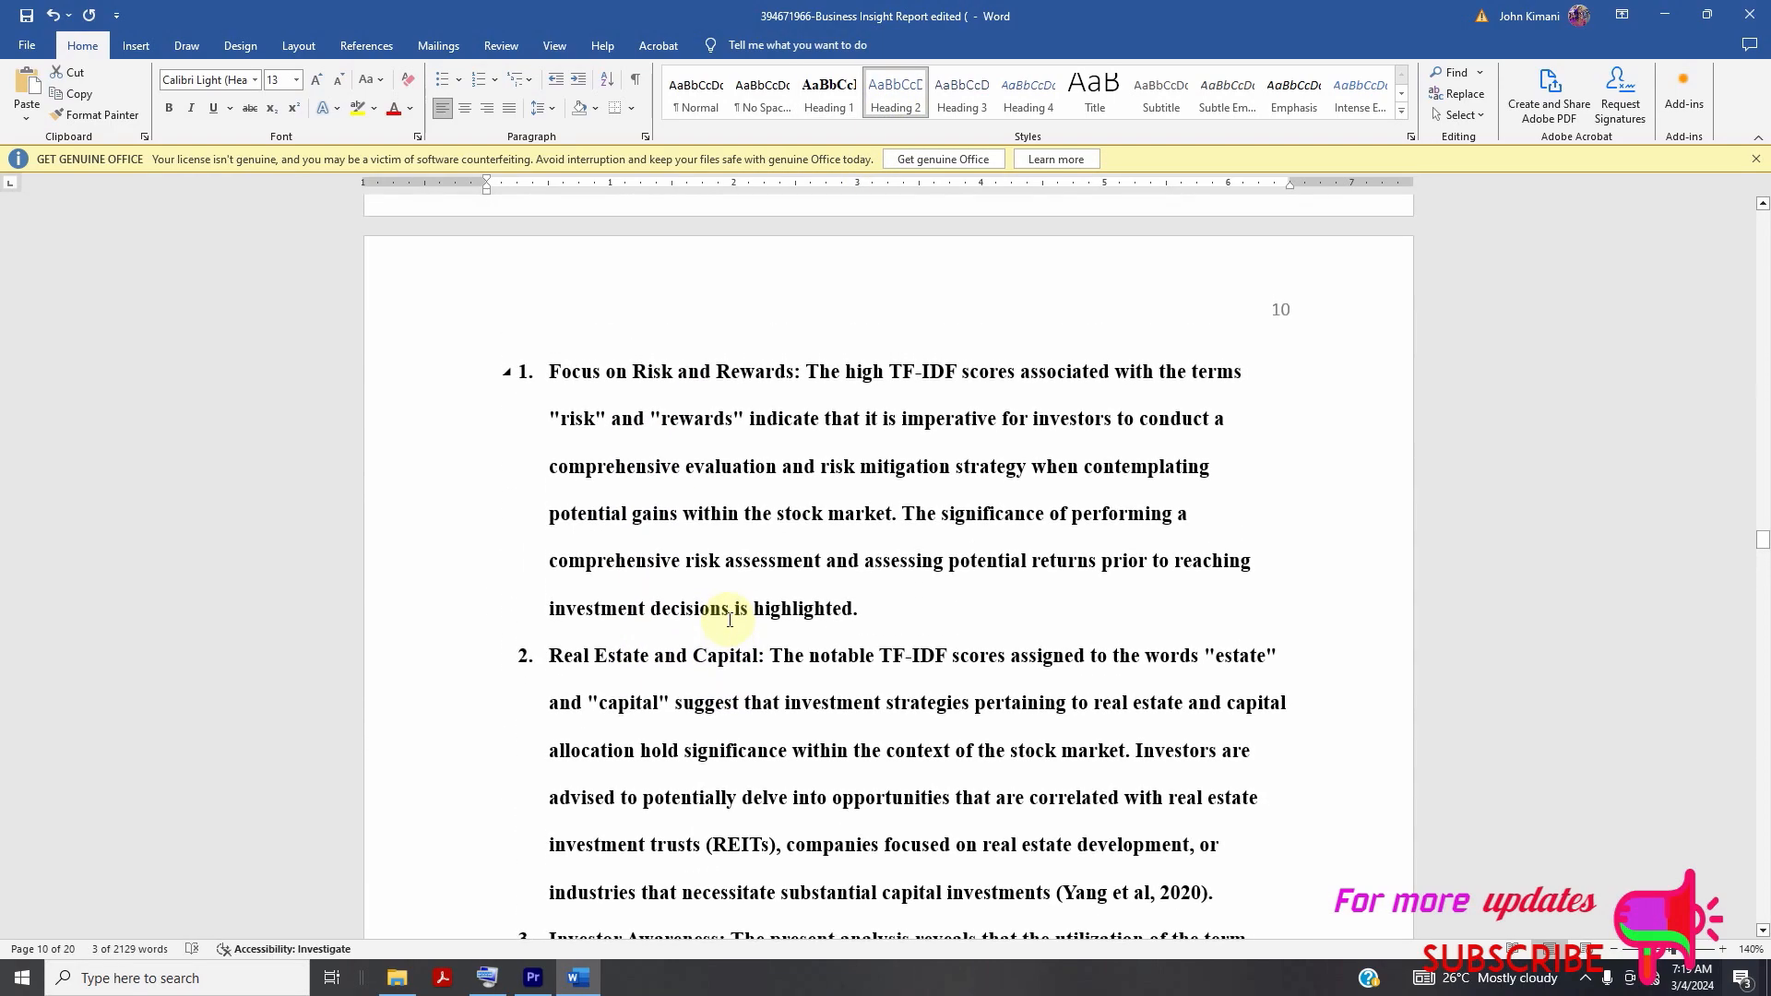
scroll(727, 621, up, 5)
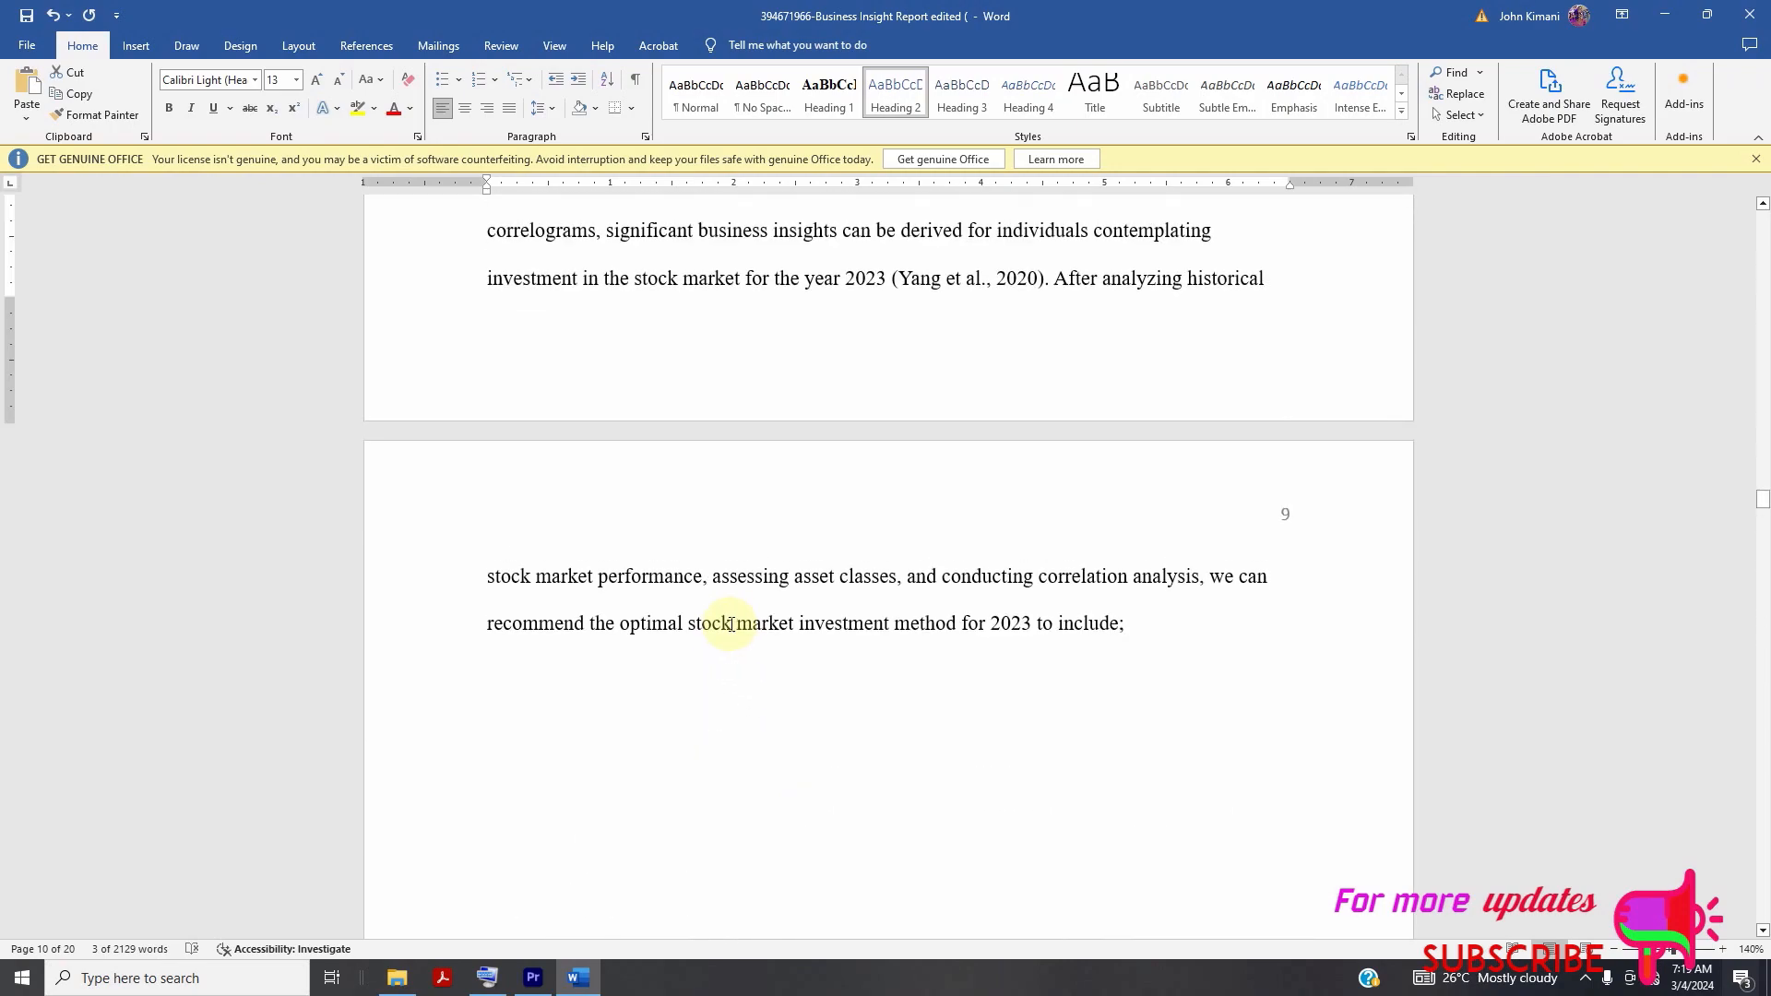
scroll(729, 618, down, 3)
scroll(732, 607, down, 18)
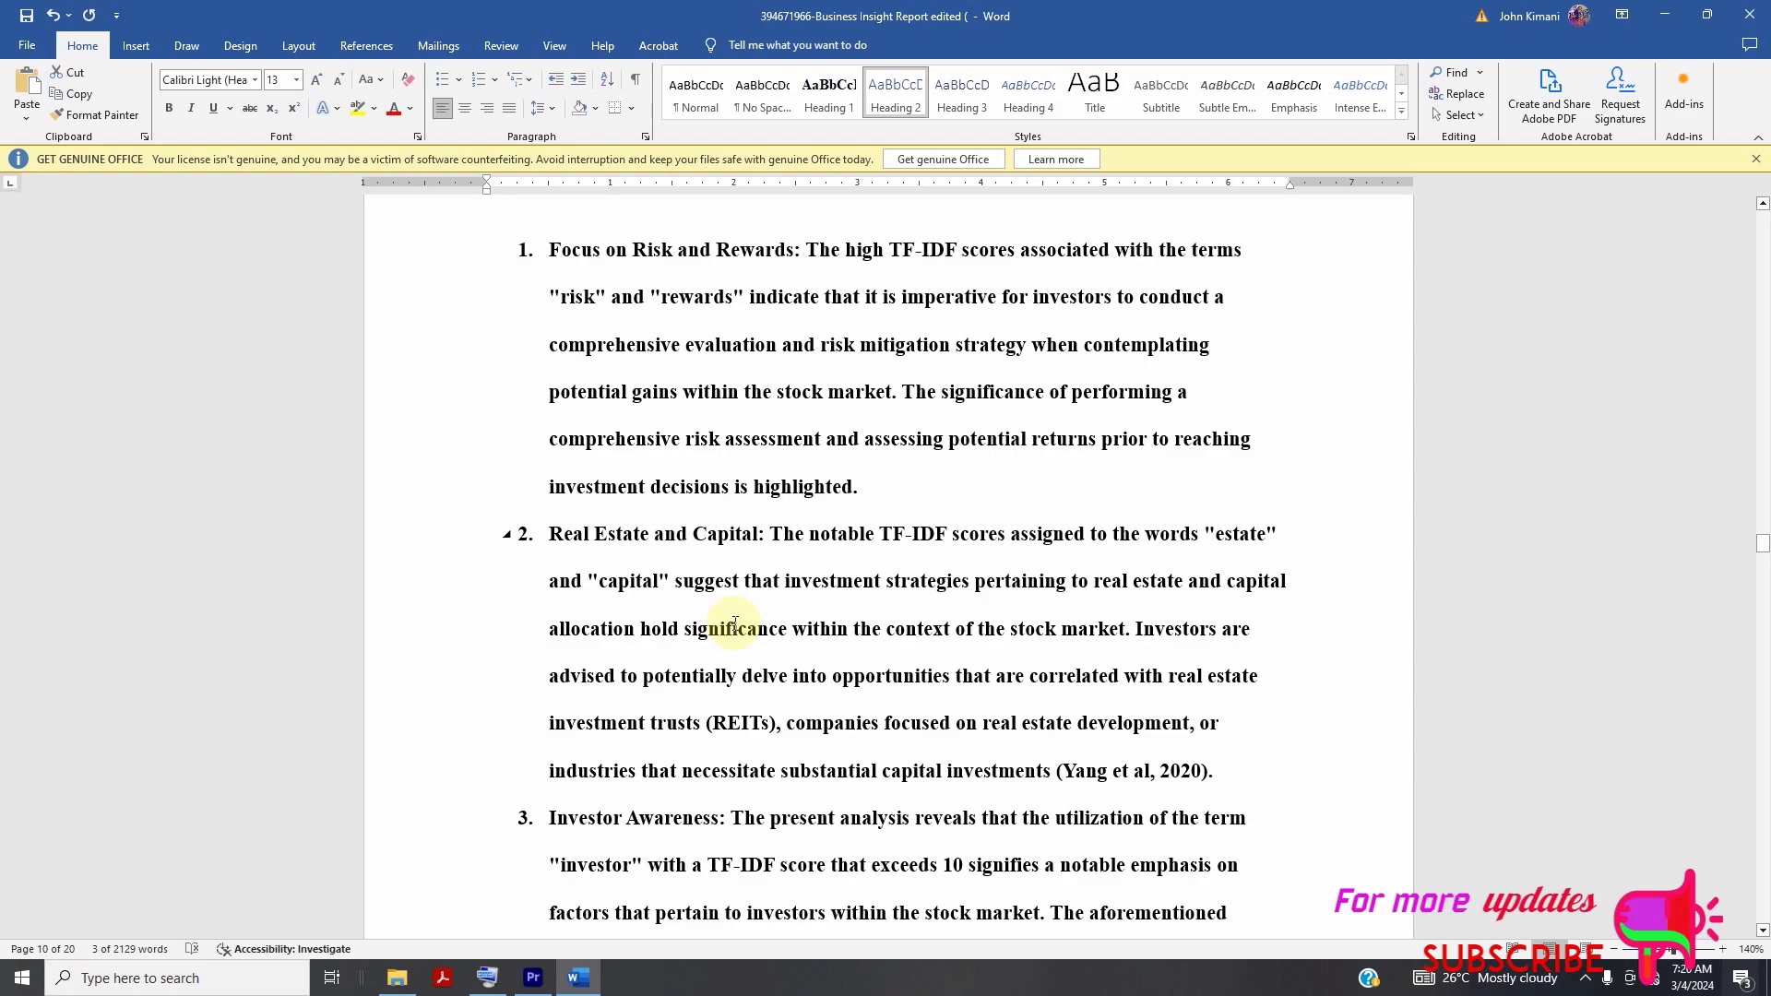
click(638, 362)
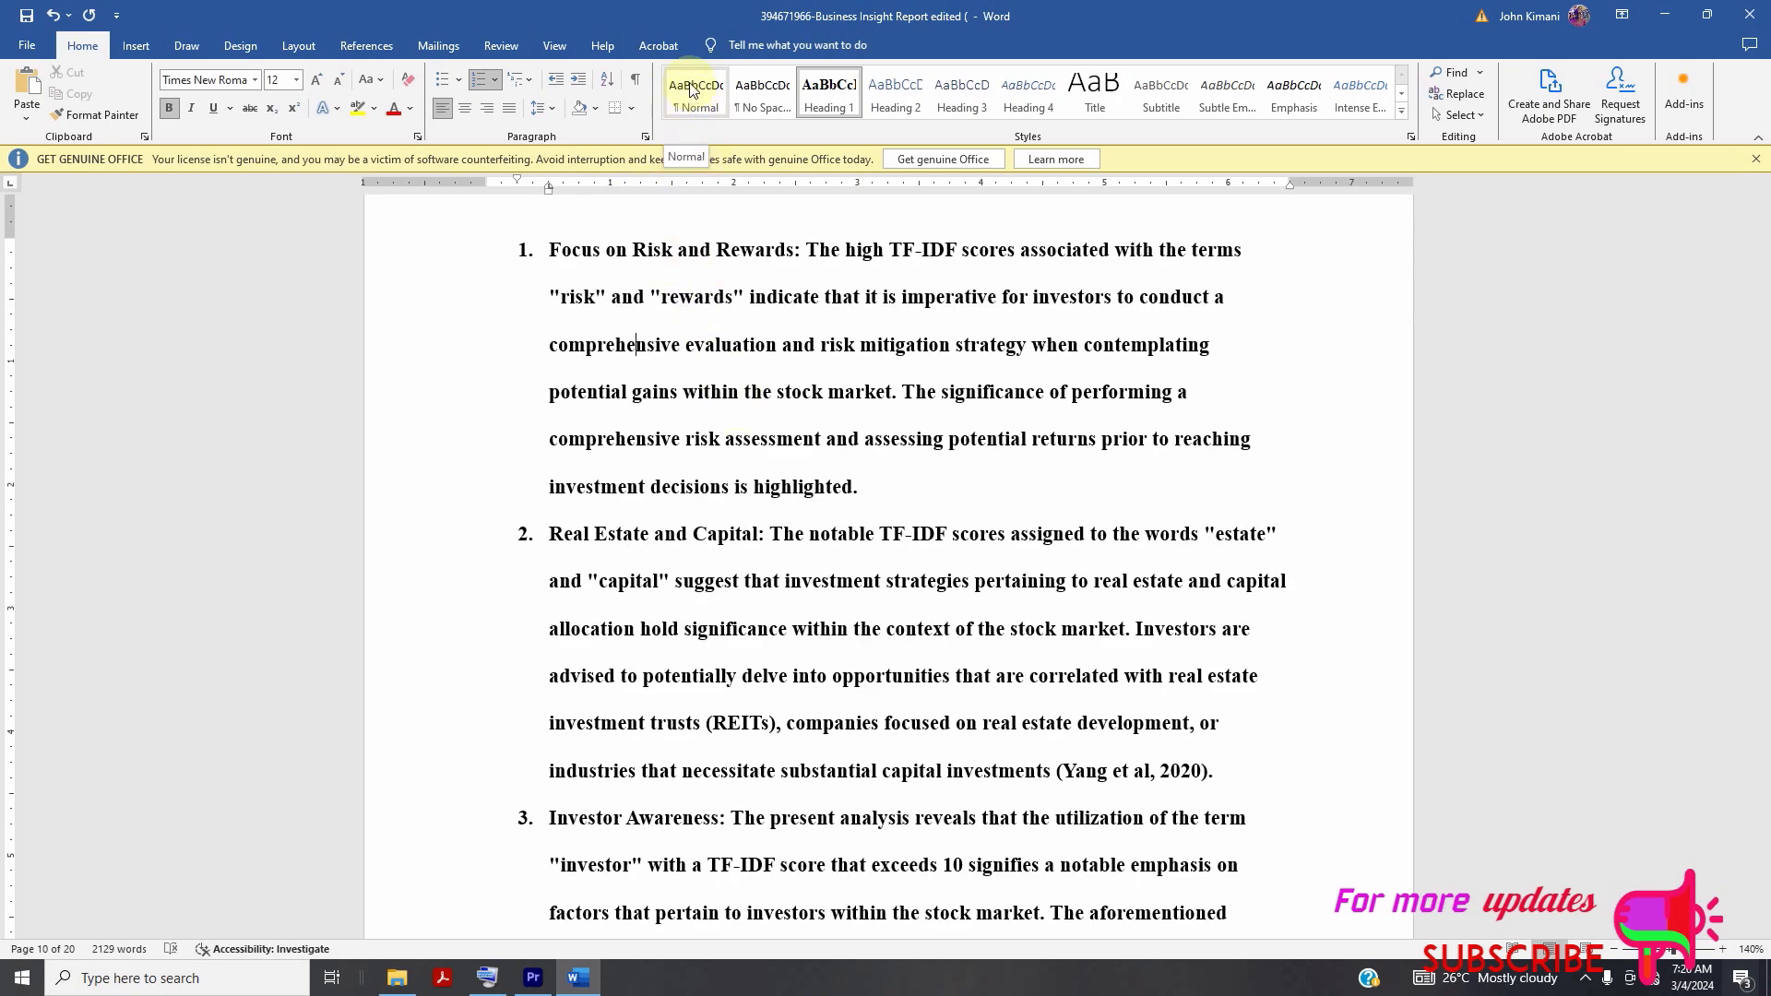
drag(548, 240, 865, 385)
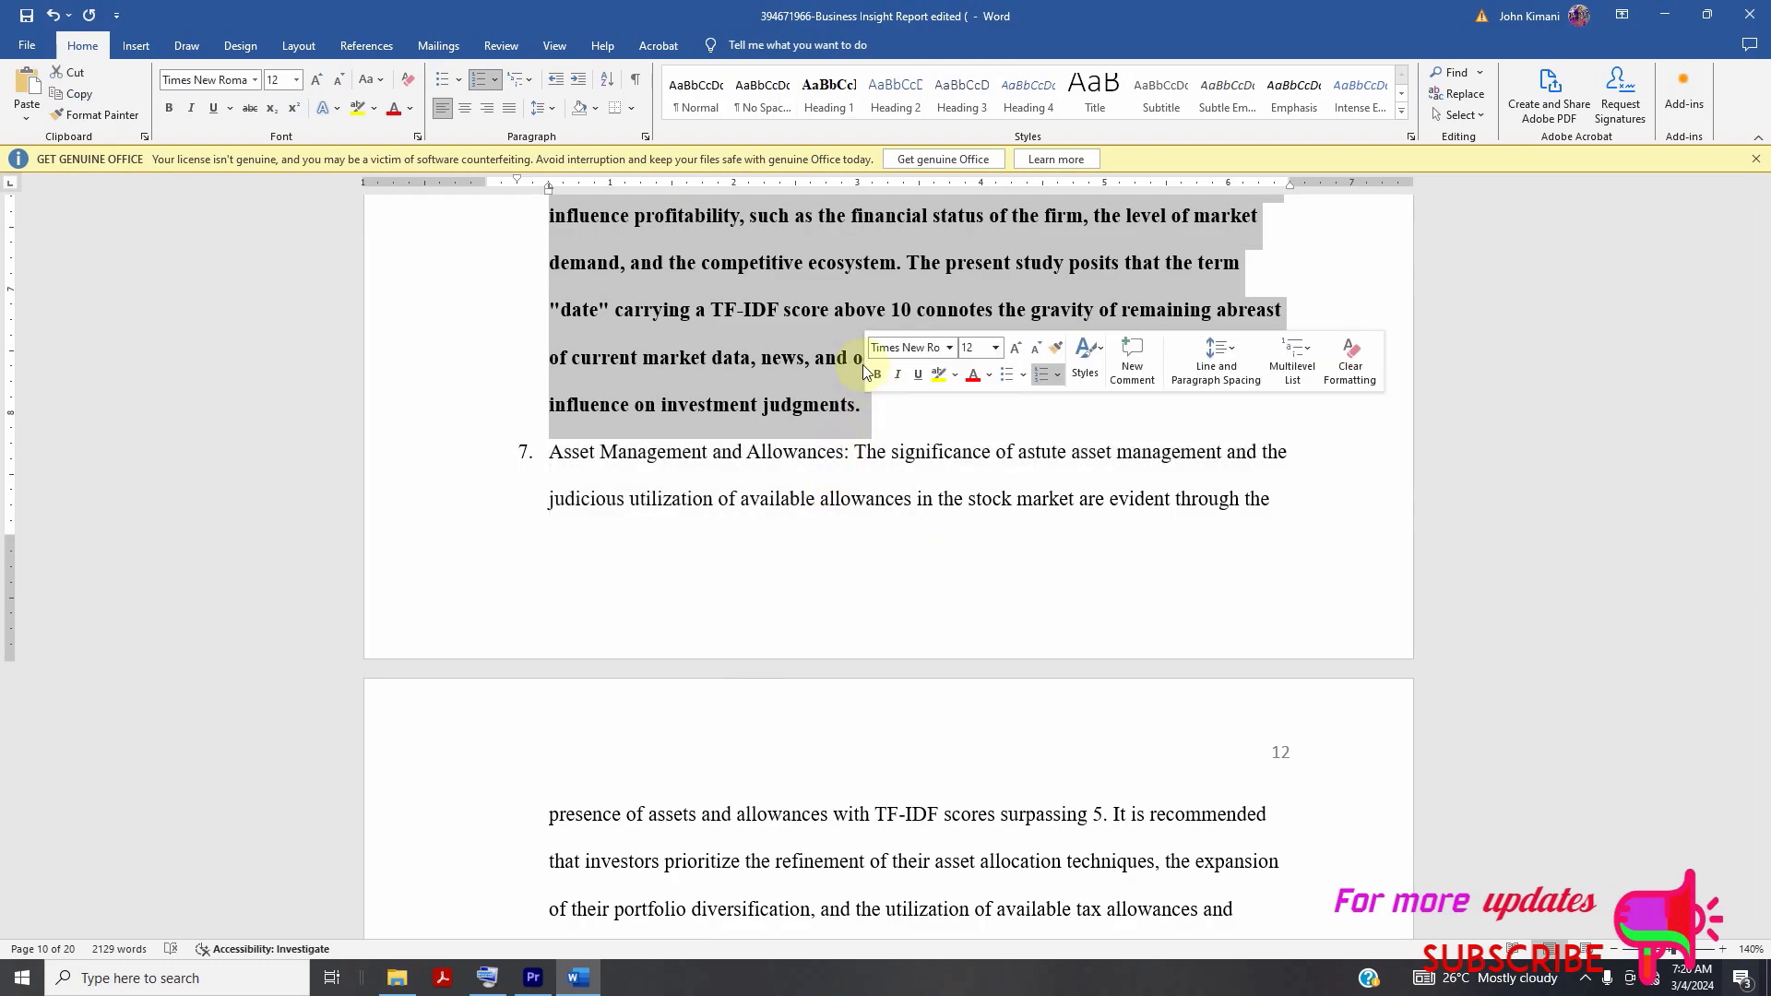
click(720, 92)
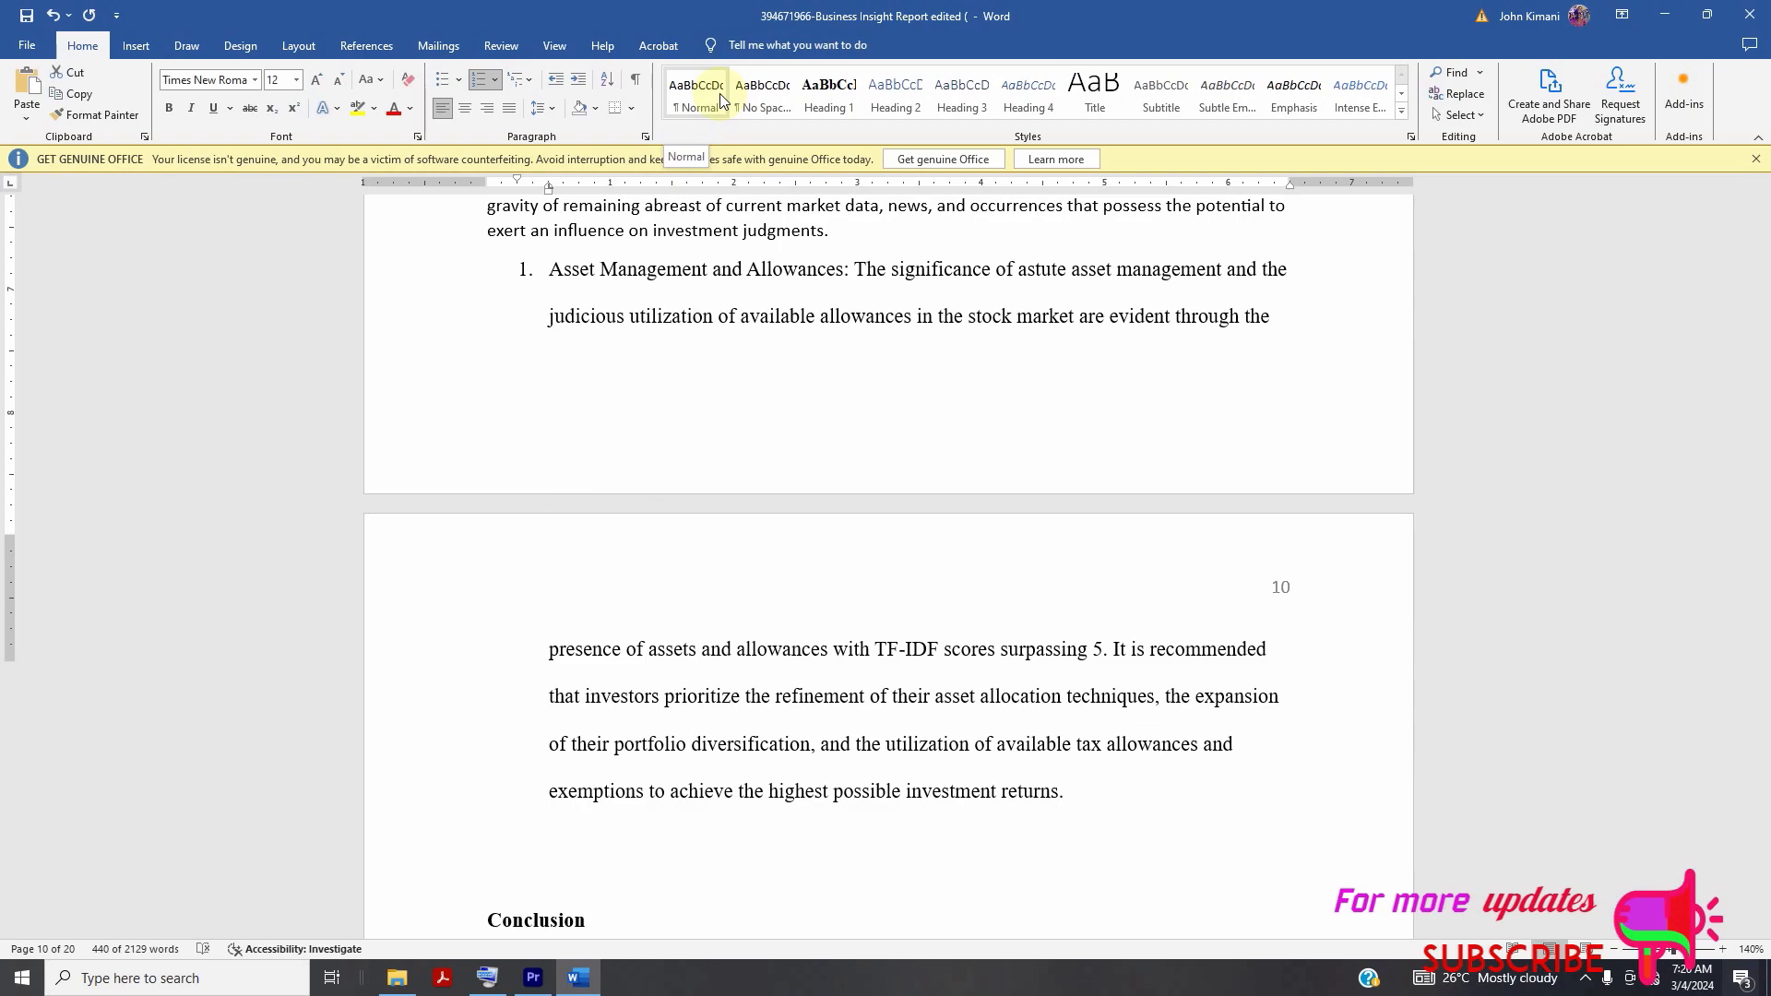
click(719, 92)
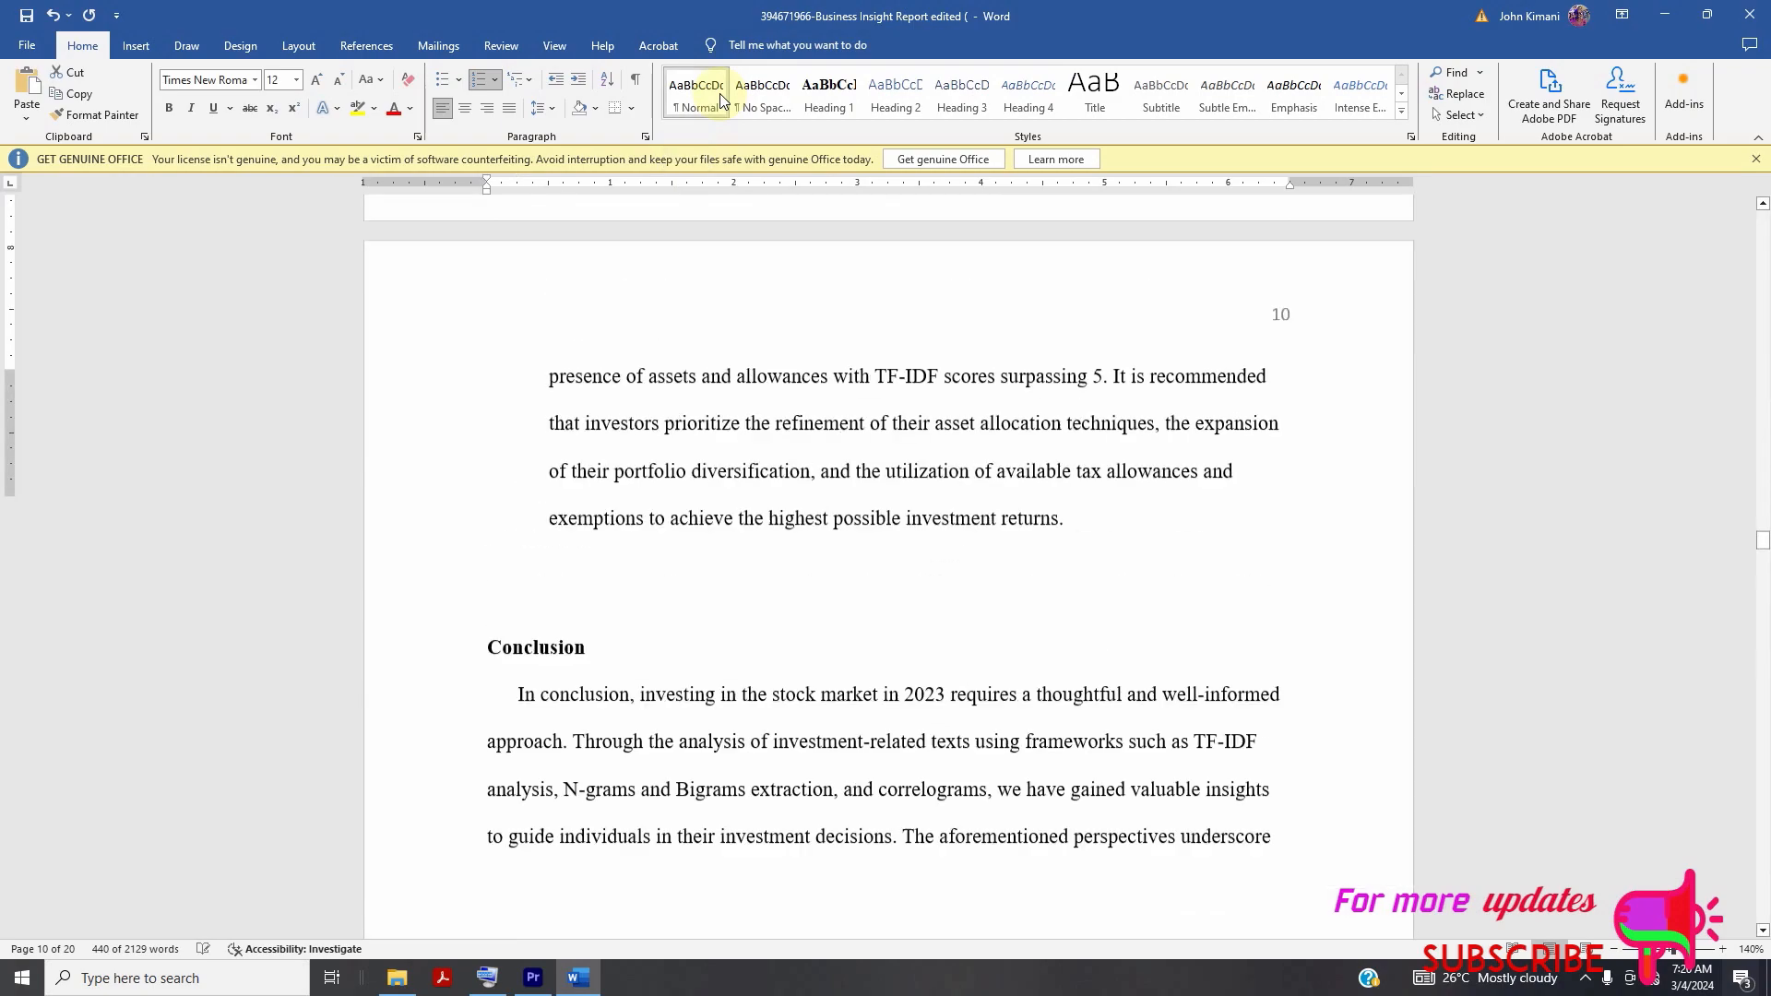
scroll(727, 572, up, 3)
scroll(730, 582, up, 5)
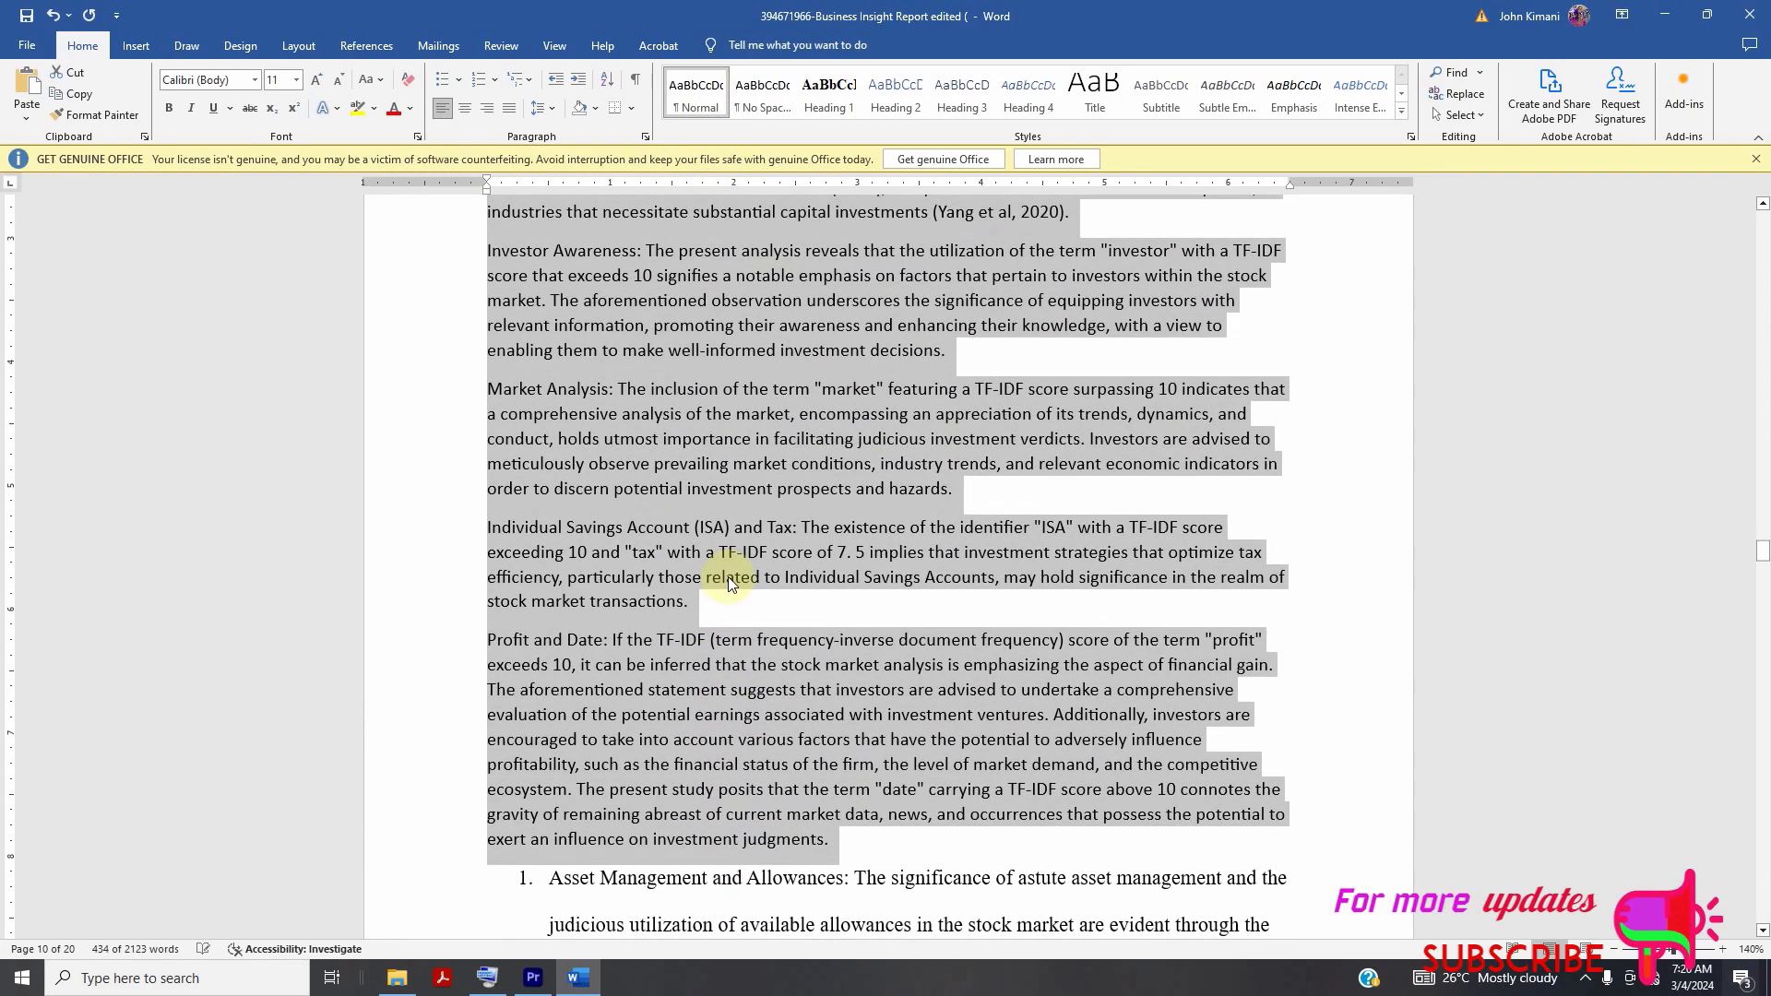
- Turn the numbered "Asset Management and Allowances" item into an unnumbered Normal-style paragraph below "Profit and Date"
scroll(728, 578, up, 12)
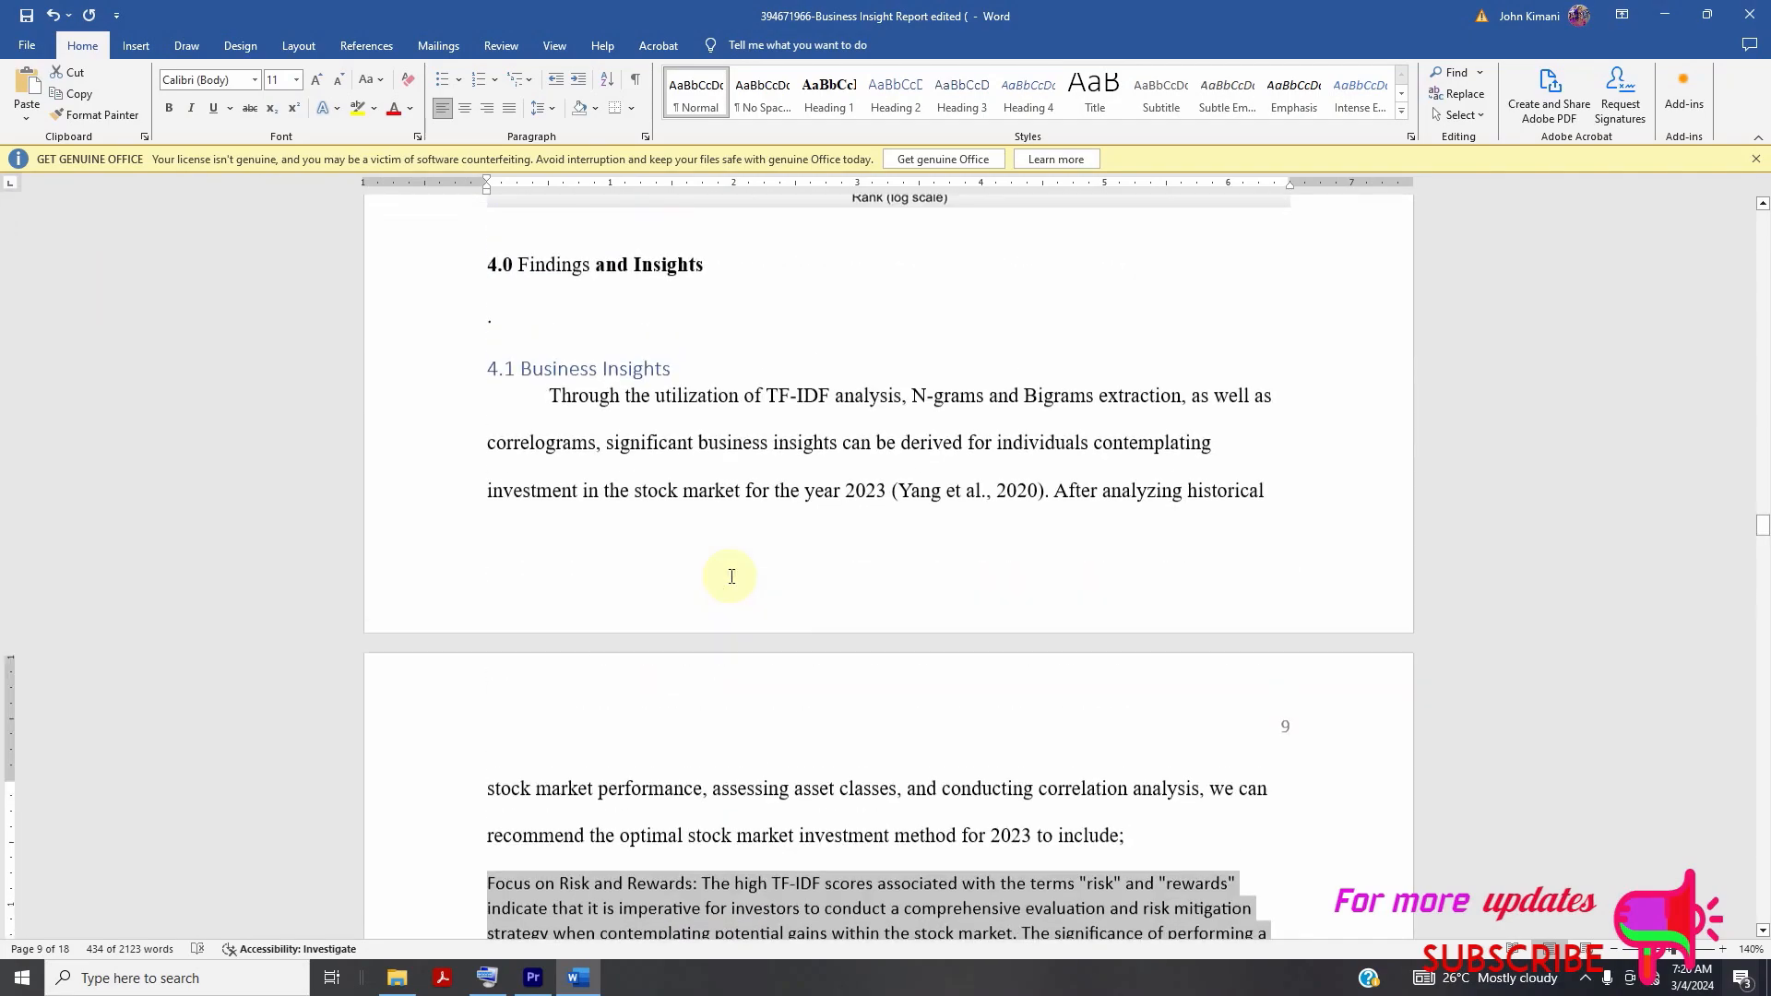
scroll(731, 577, up, 3)
scroll(730, 577, down, 7)
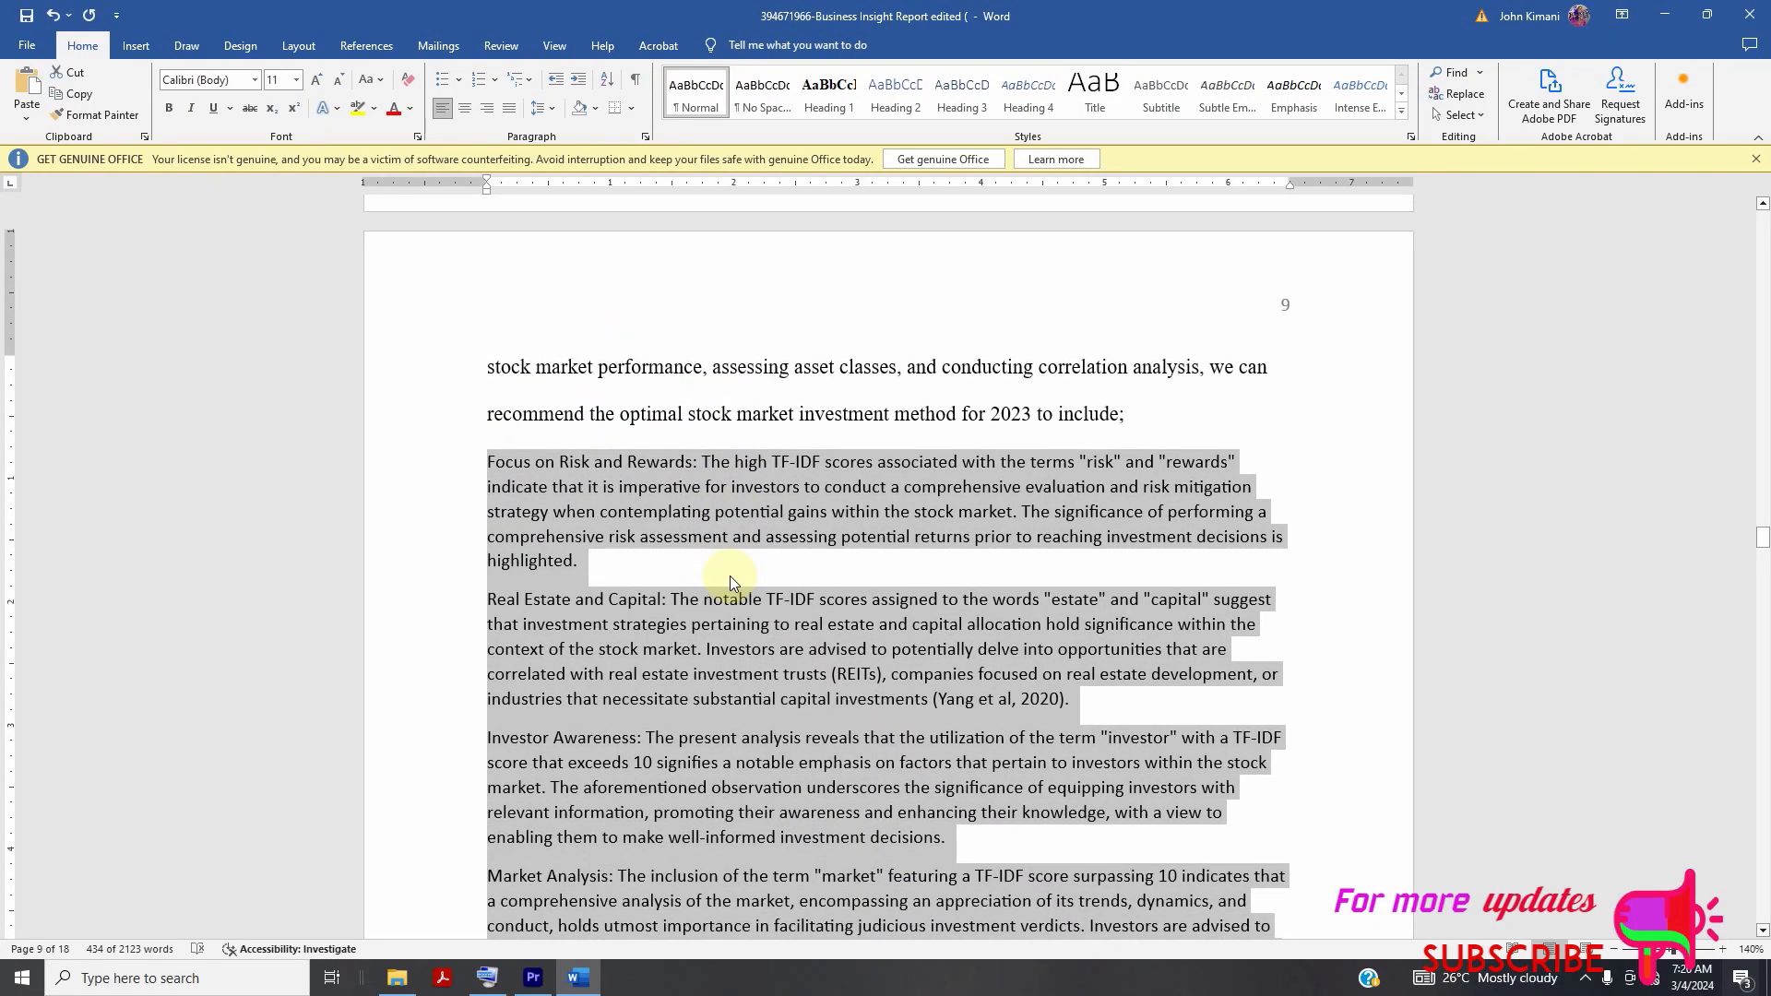
scroll(728, 576, down, 12)
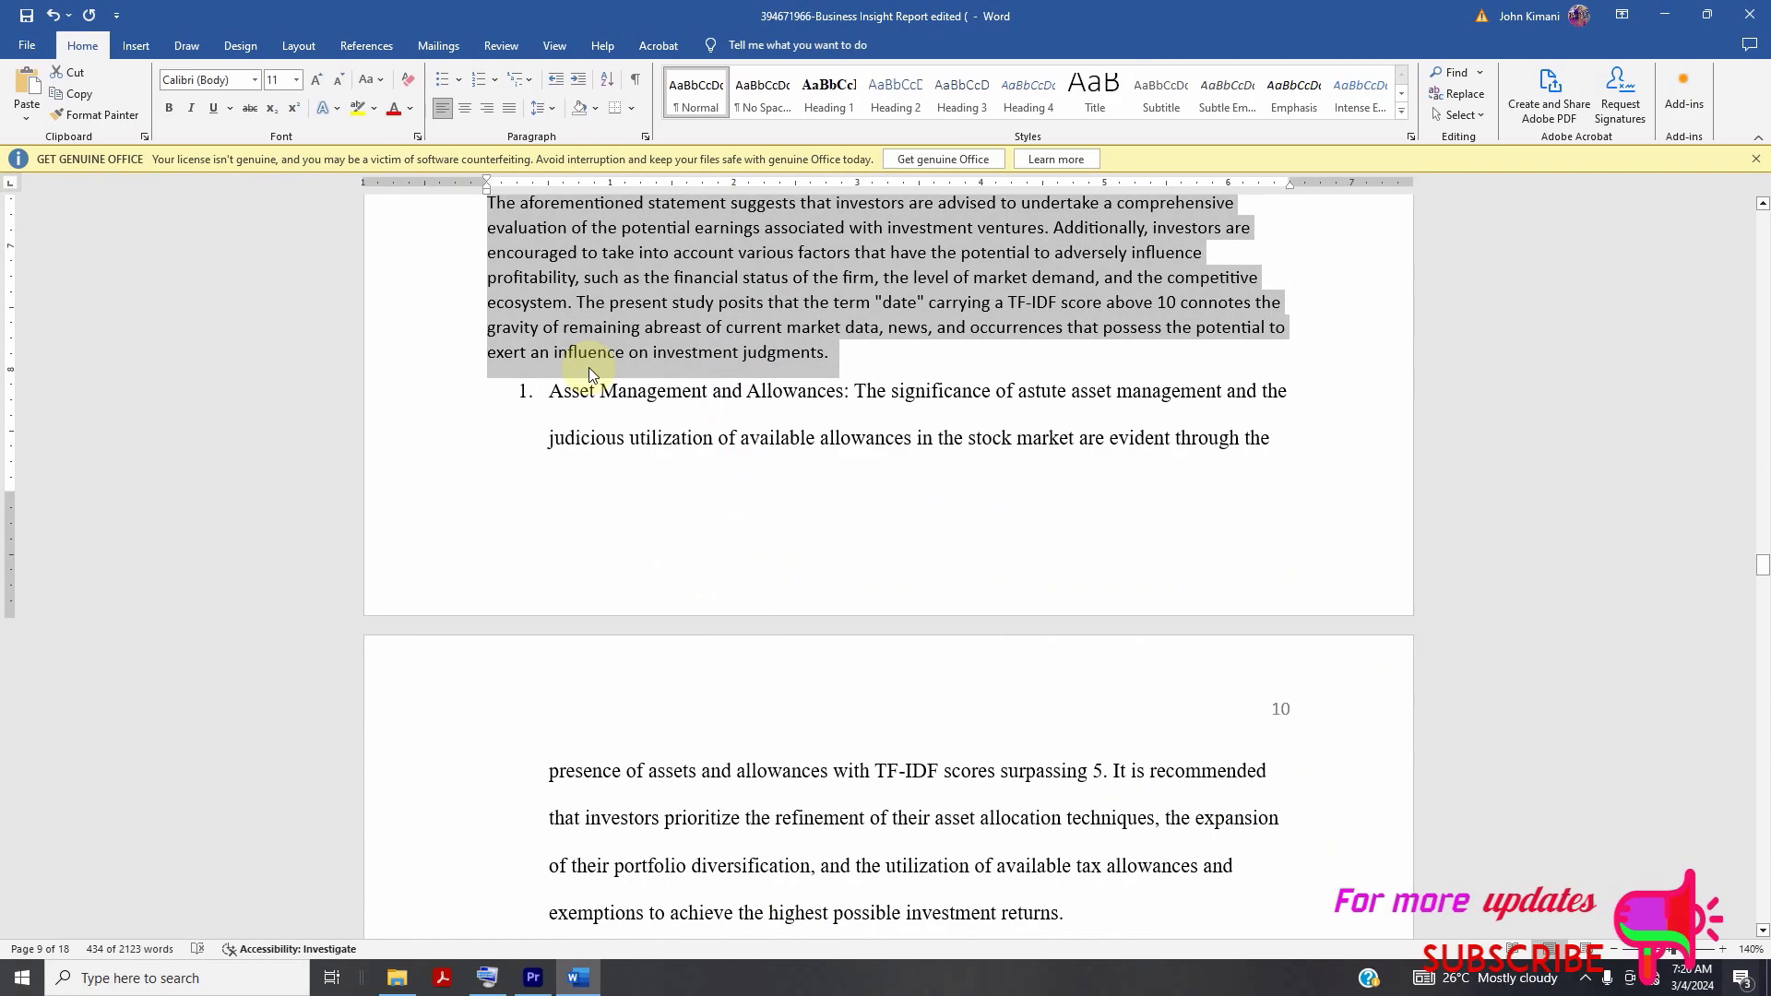
click(579, 392)
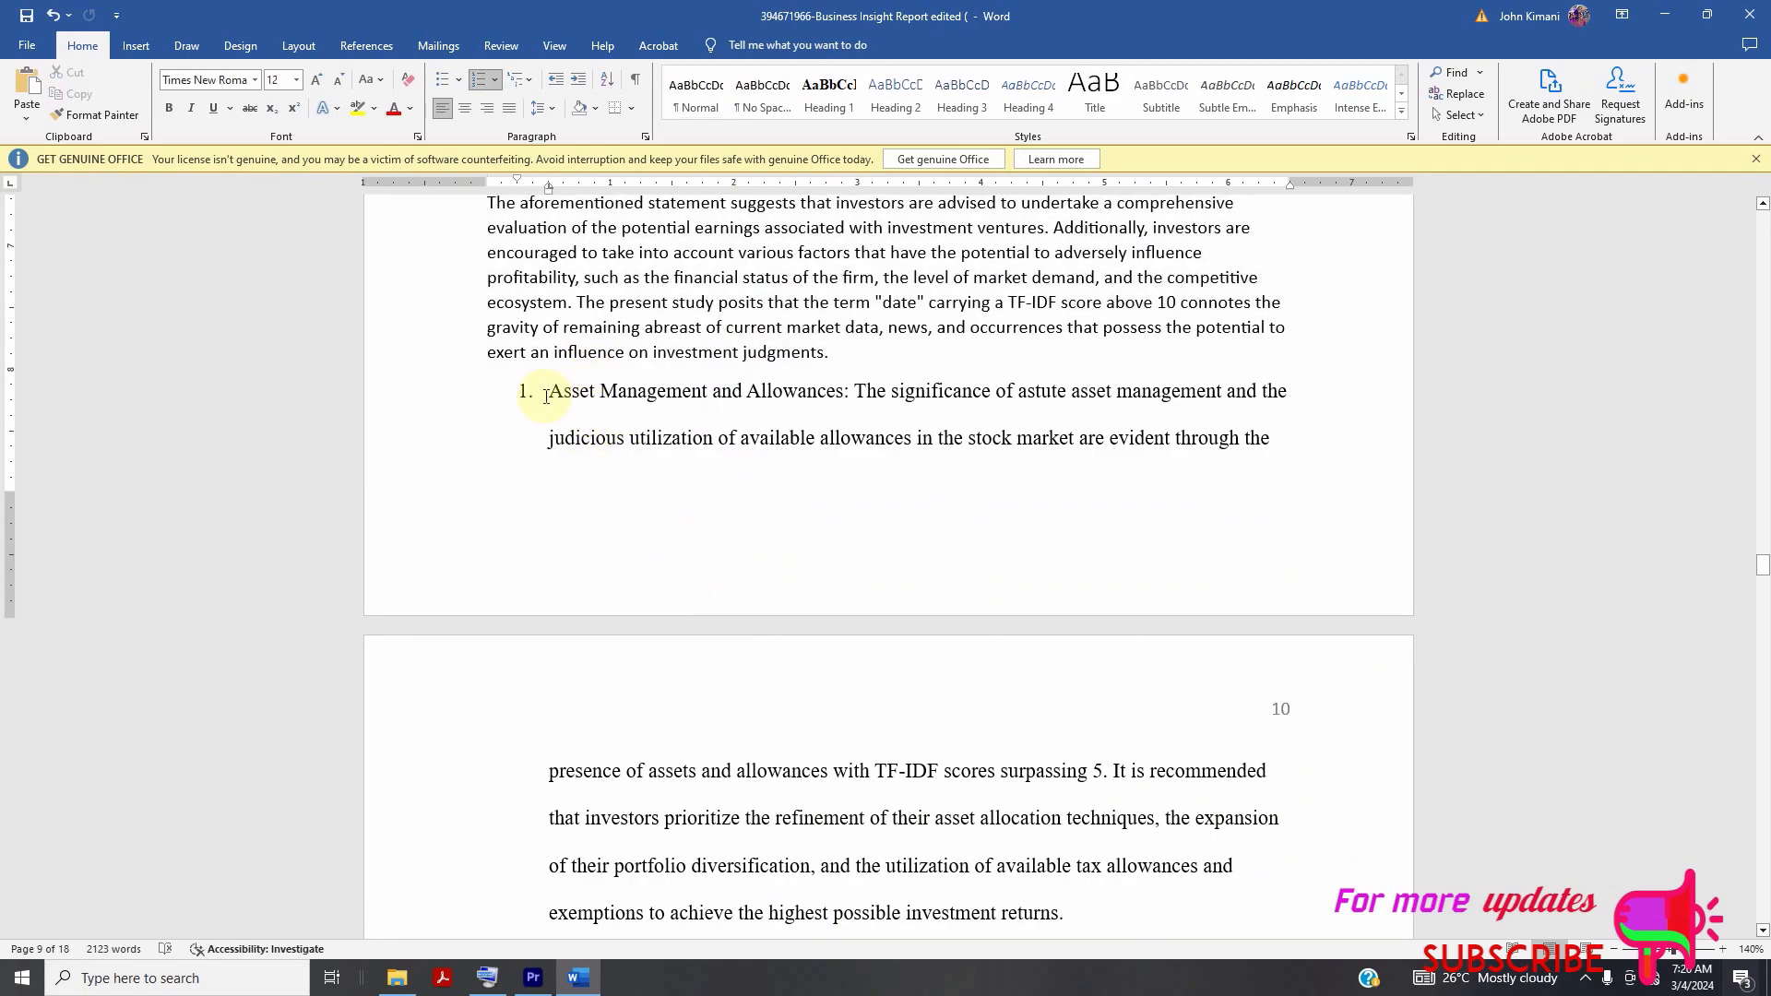
click(835, 356)
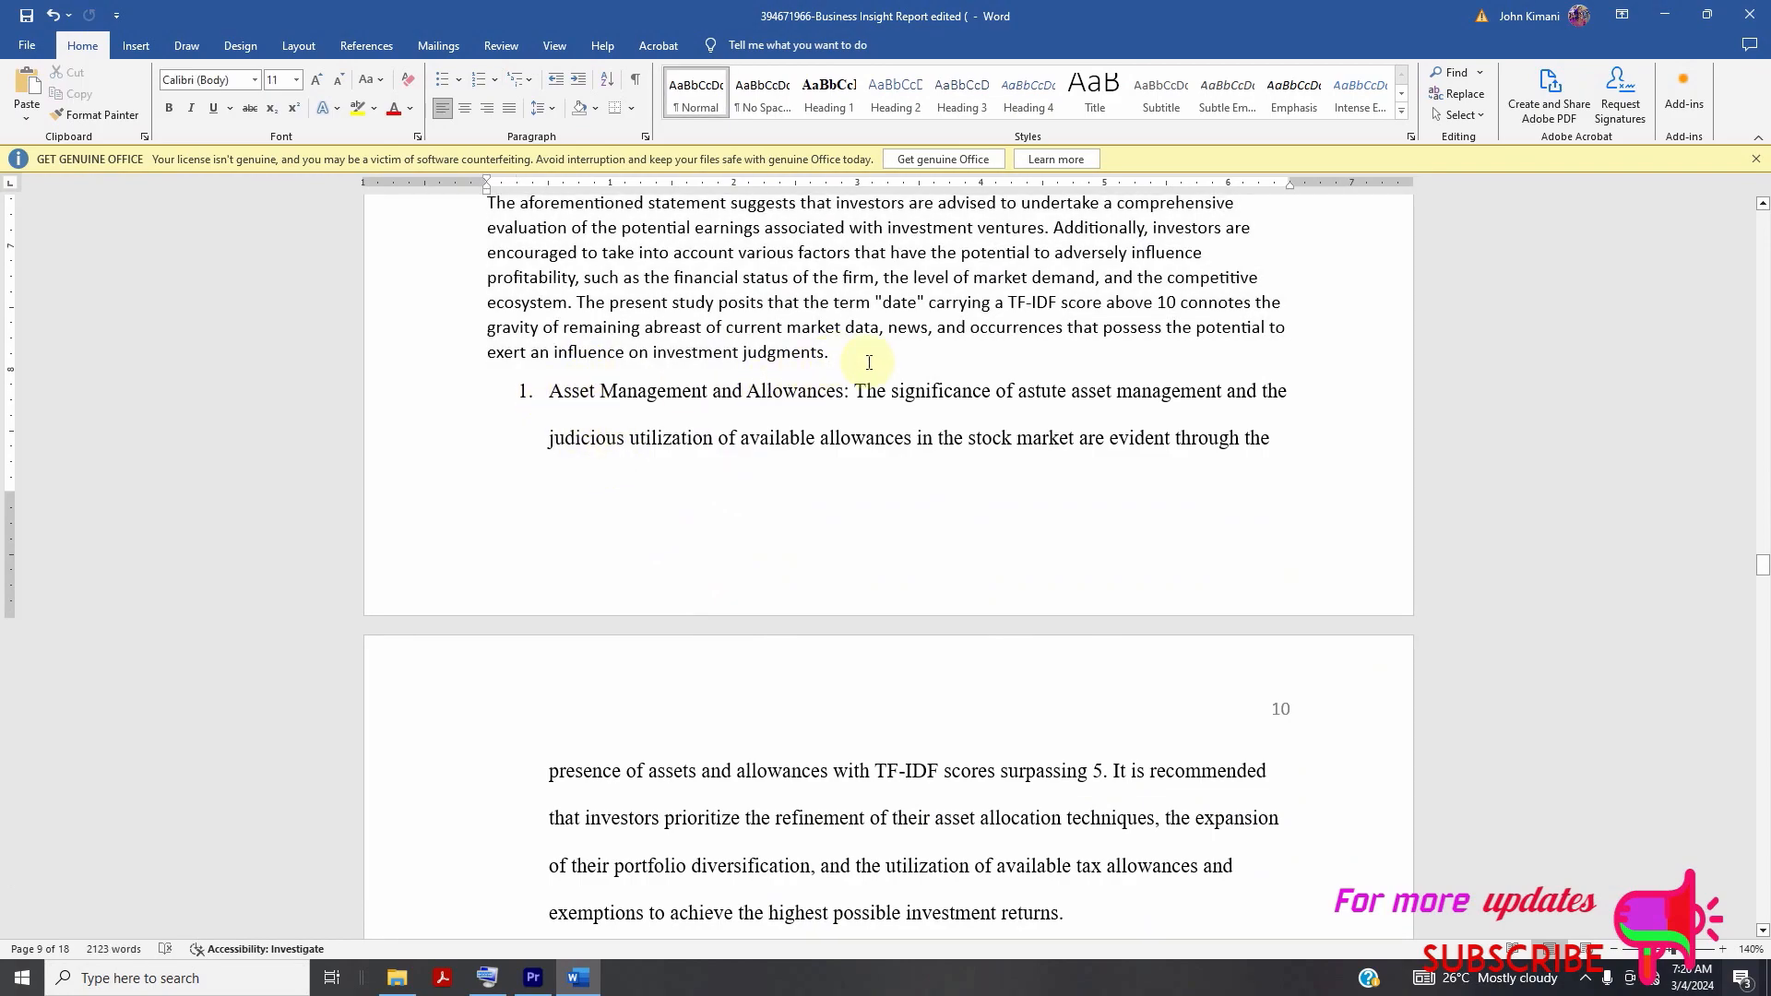
key(Delete)
key(Return)
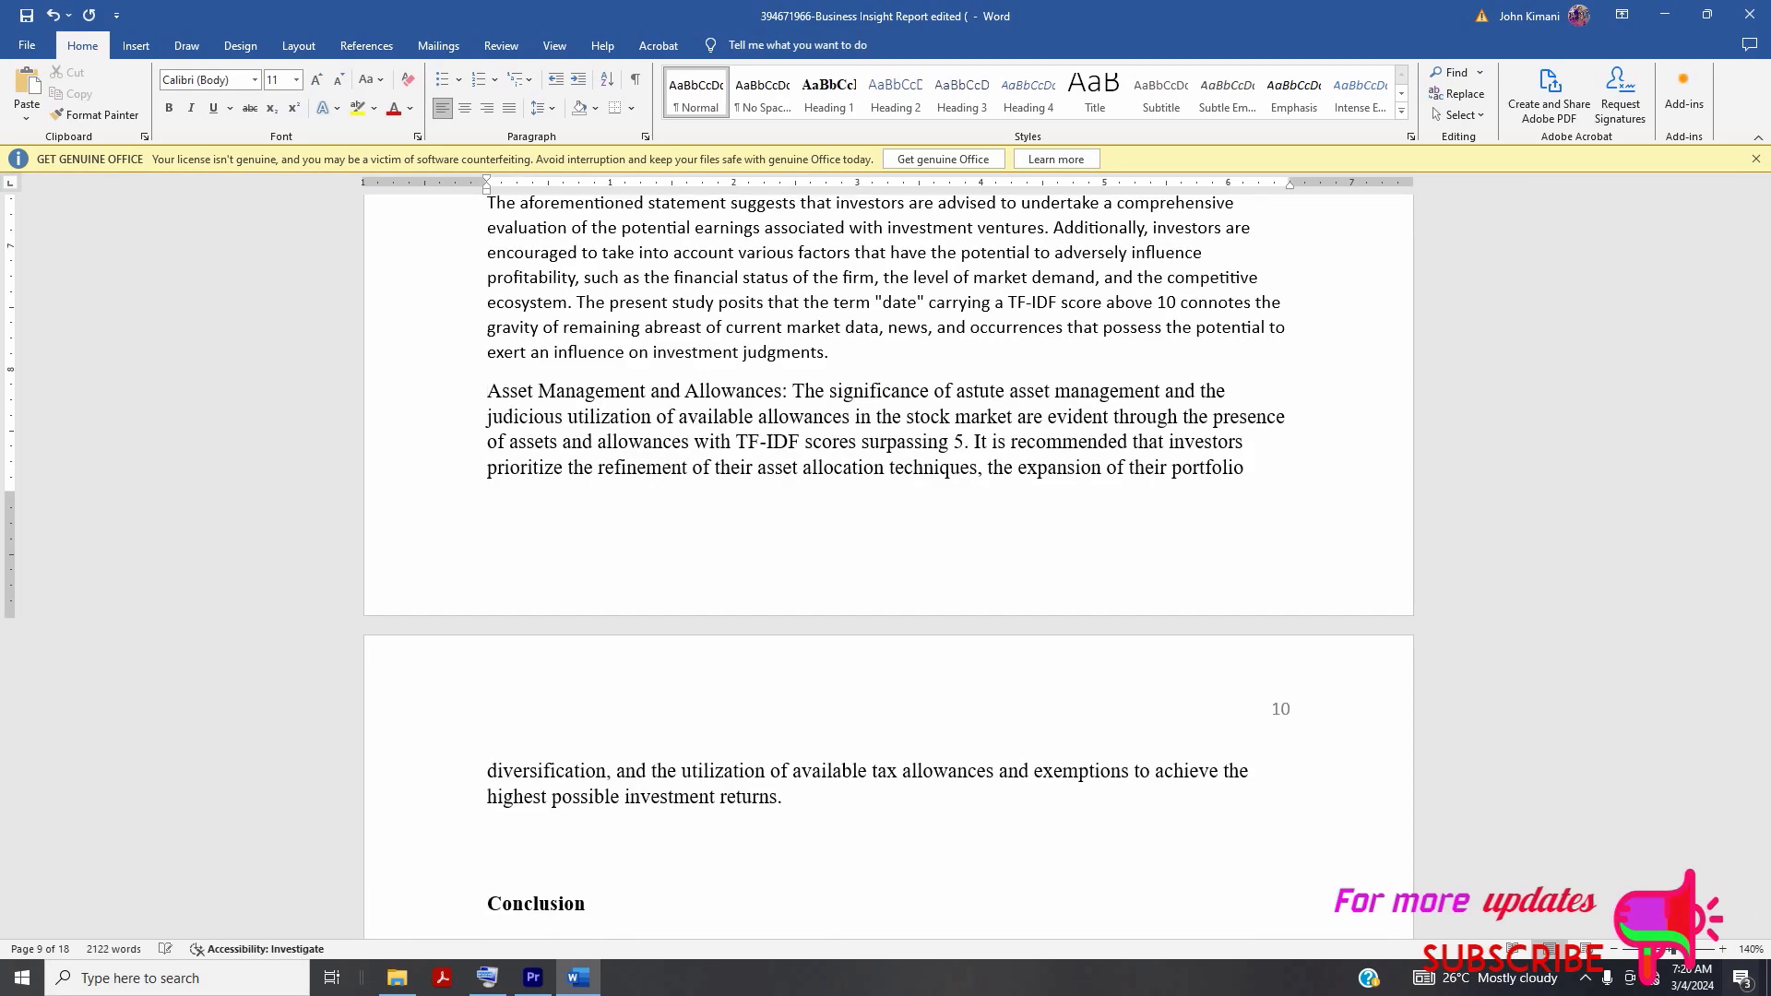
- Format the body text from below the 4.1 heading through "Asset Management and Allowances" as Times New Roman, 12 pt, with 2.0 line spacing
scroll(633, 419, up, 15)
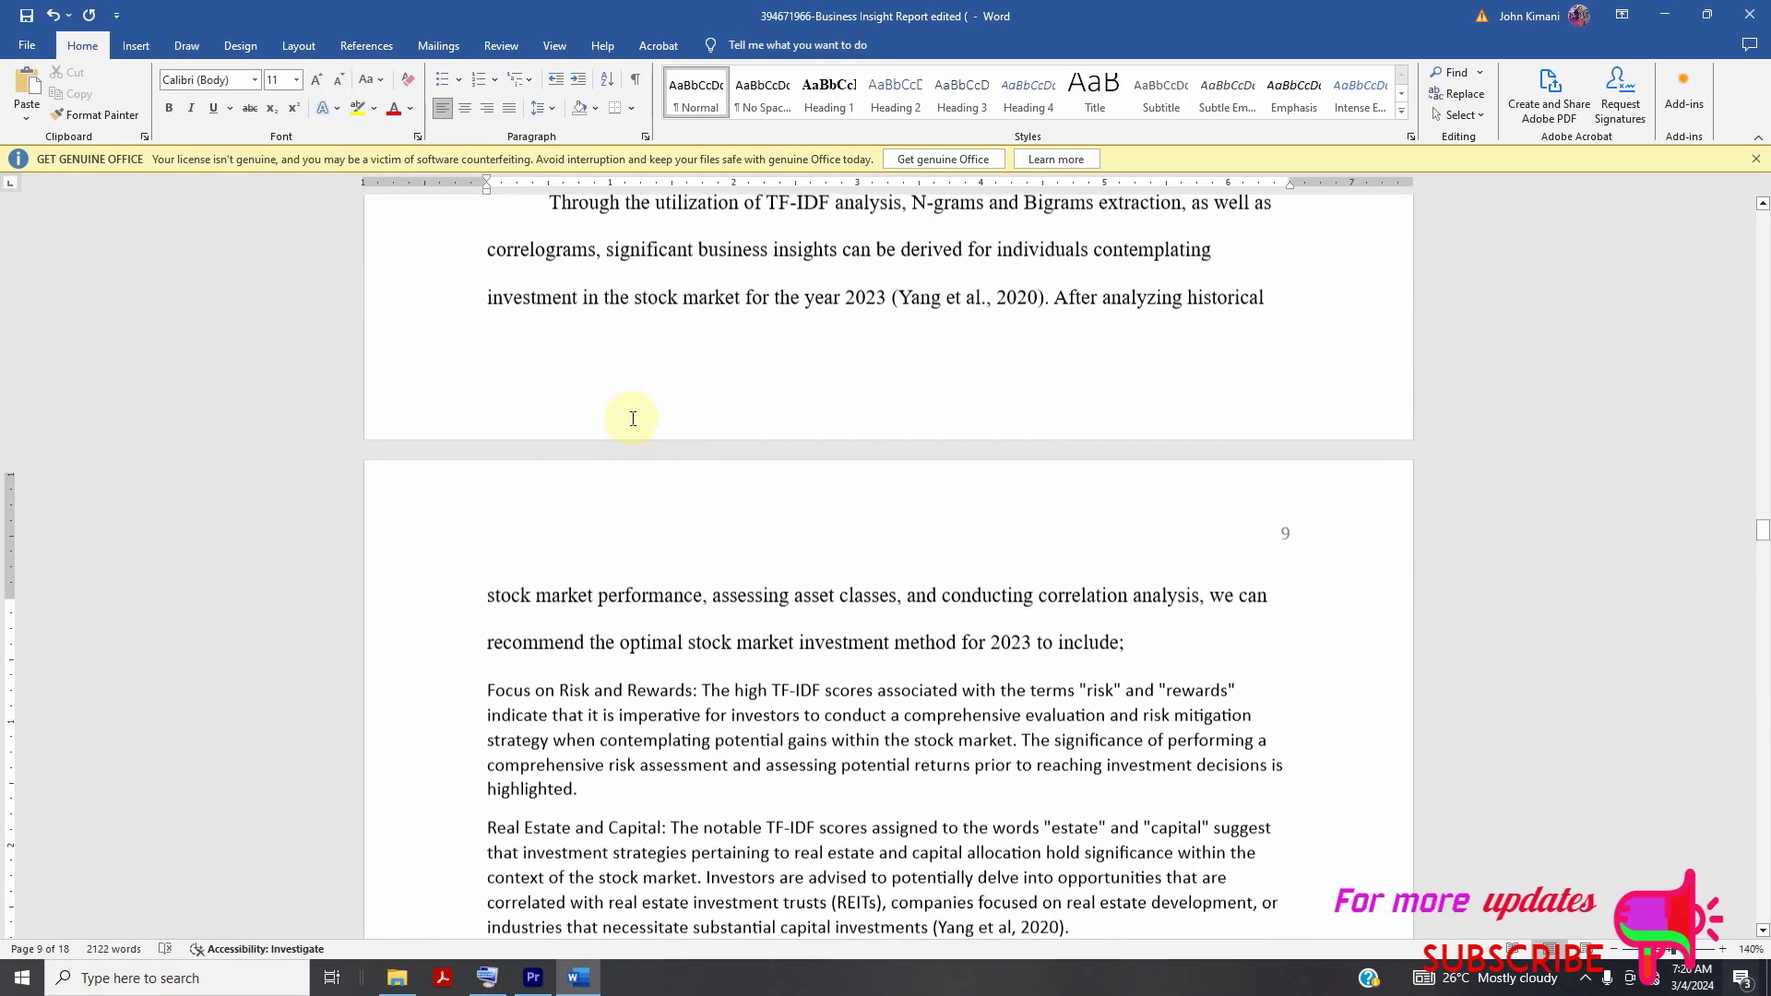
scroll(633, 419, up, 4)
drag(664, 462, 805, 586)
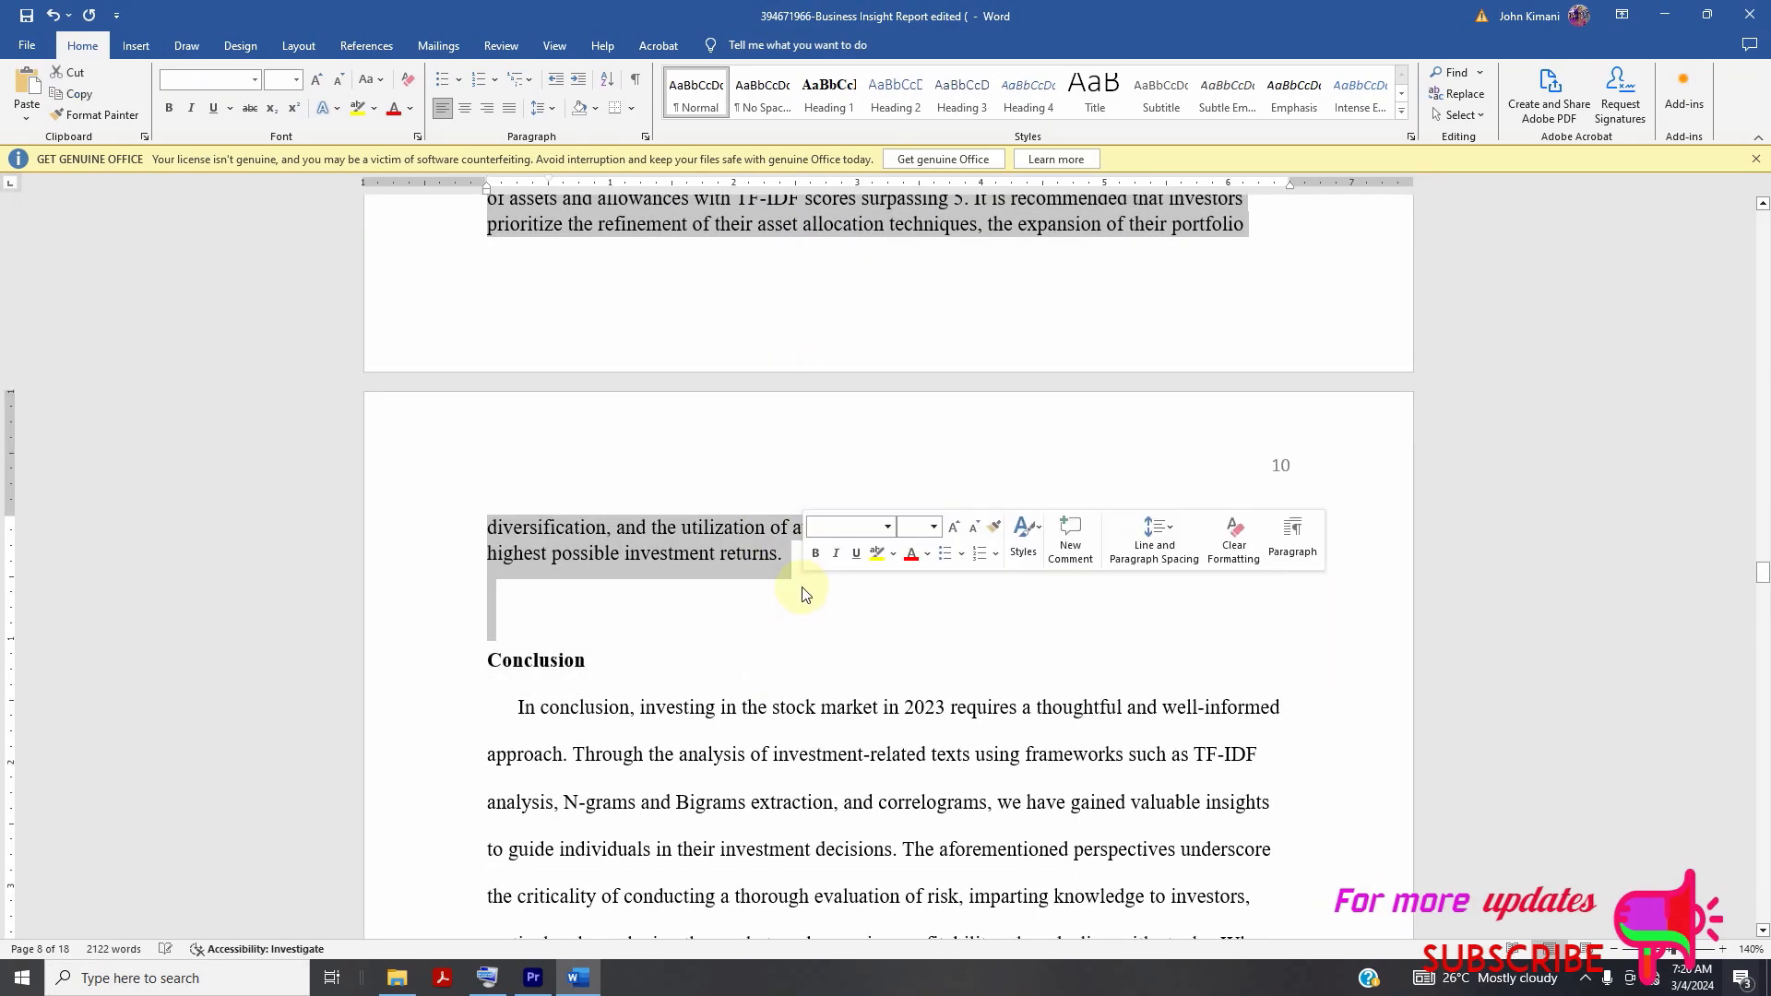
click(256, 83)
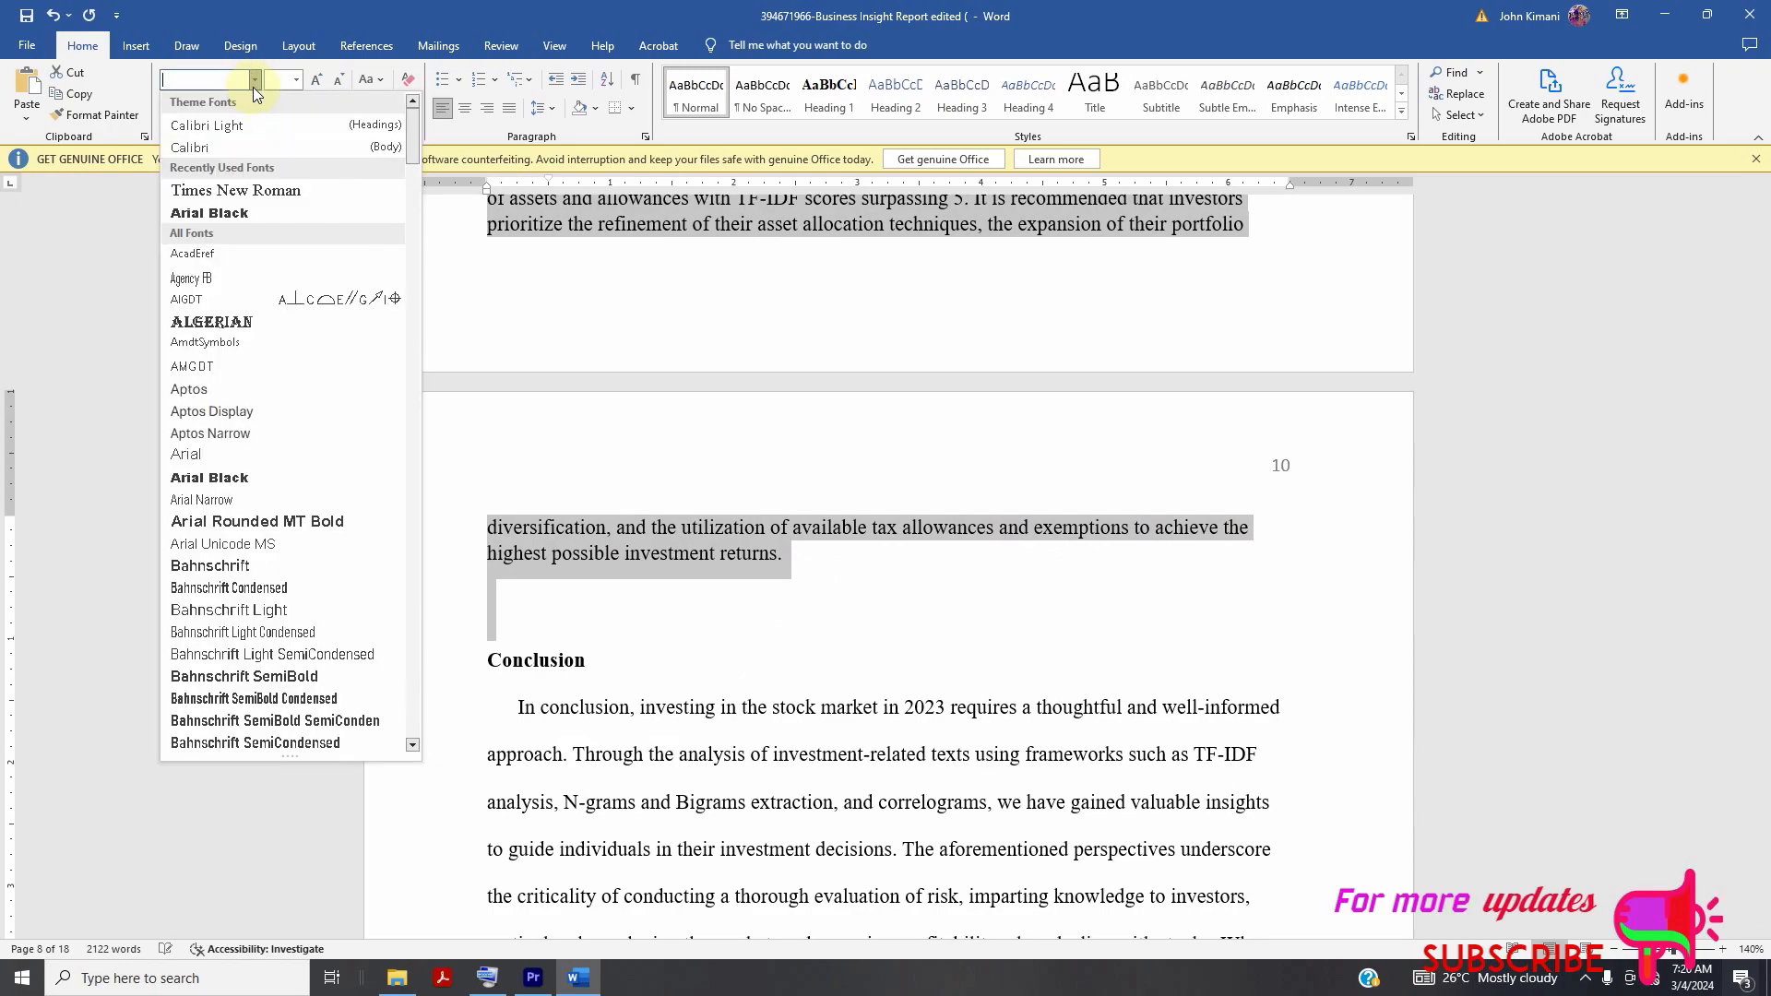
click(247, 186)
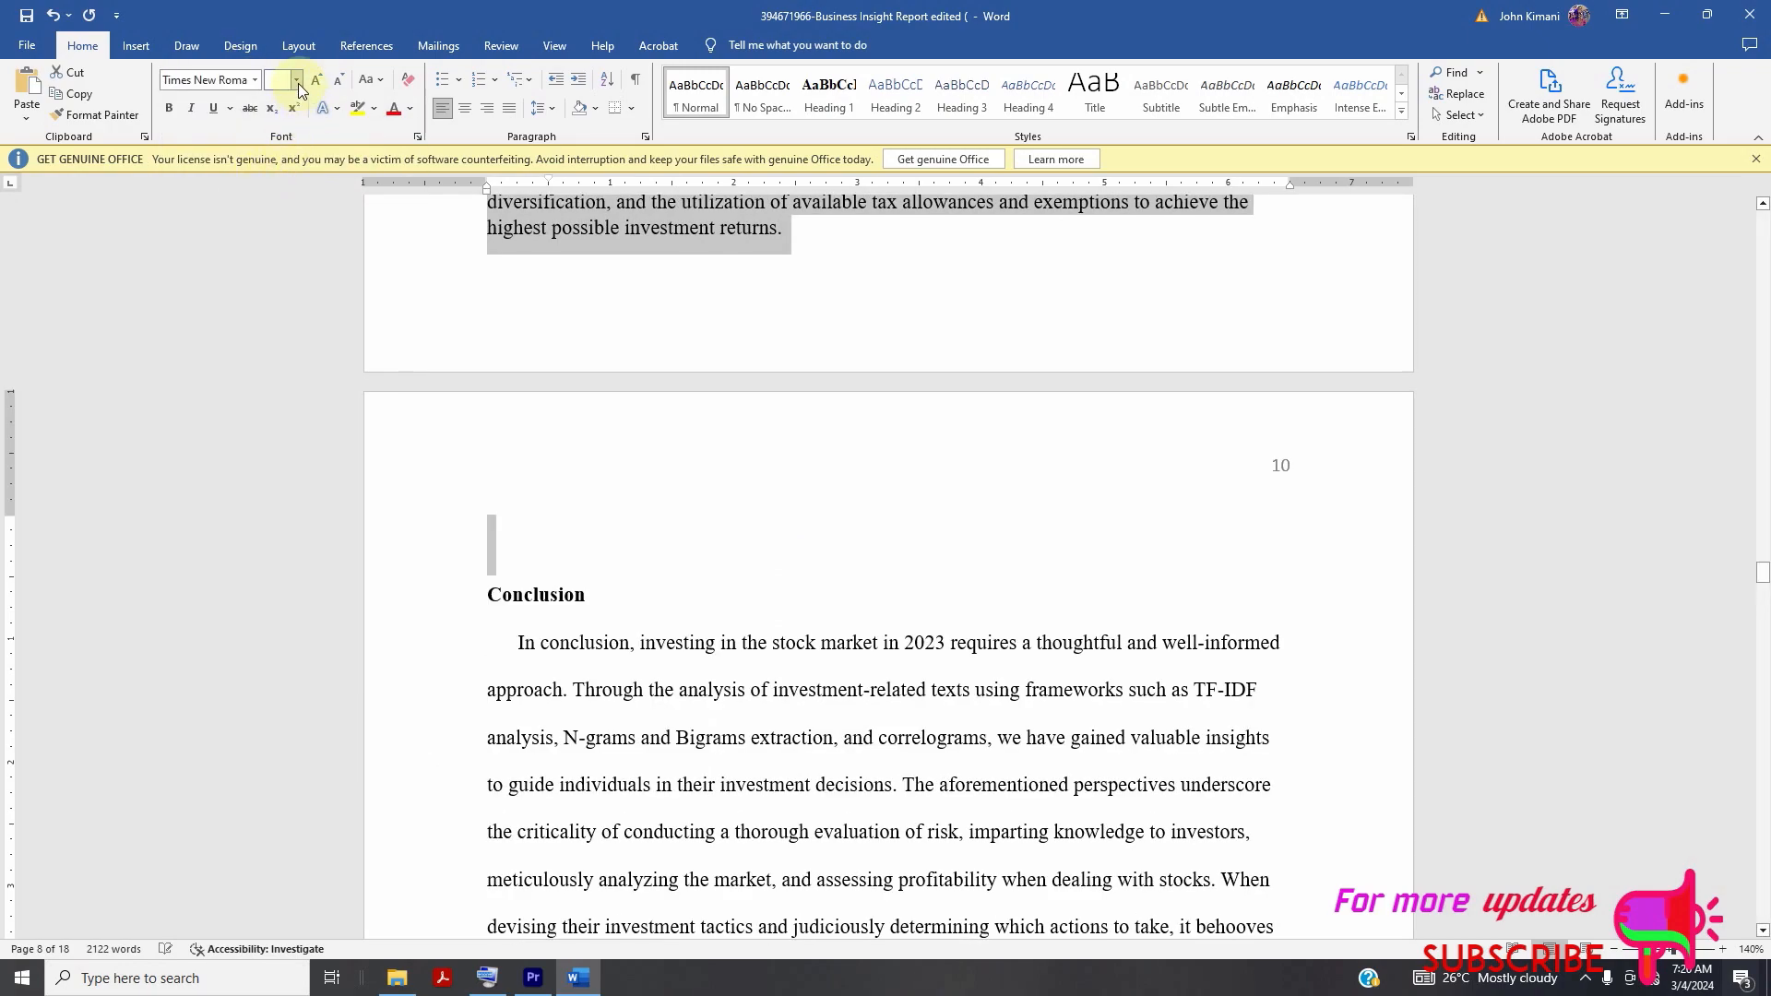
click(297, 83)
click(280, 175)
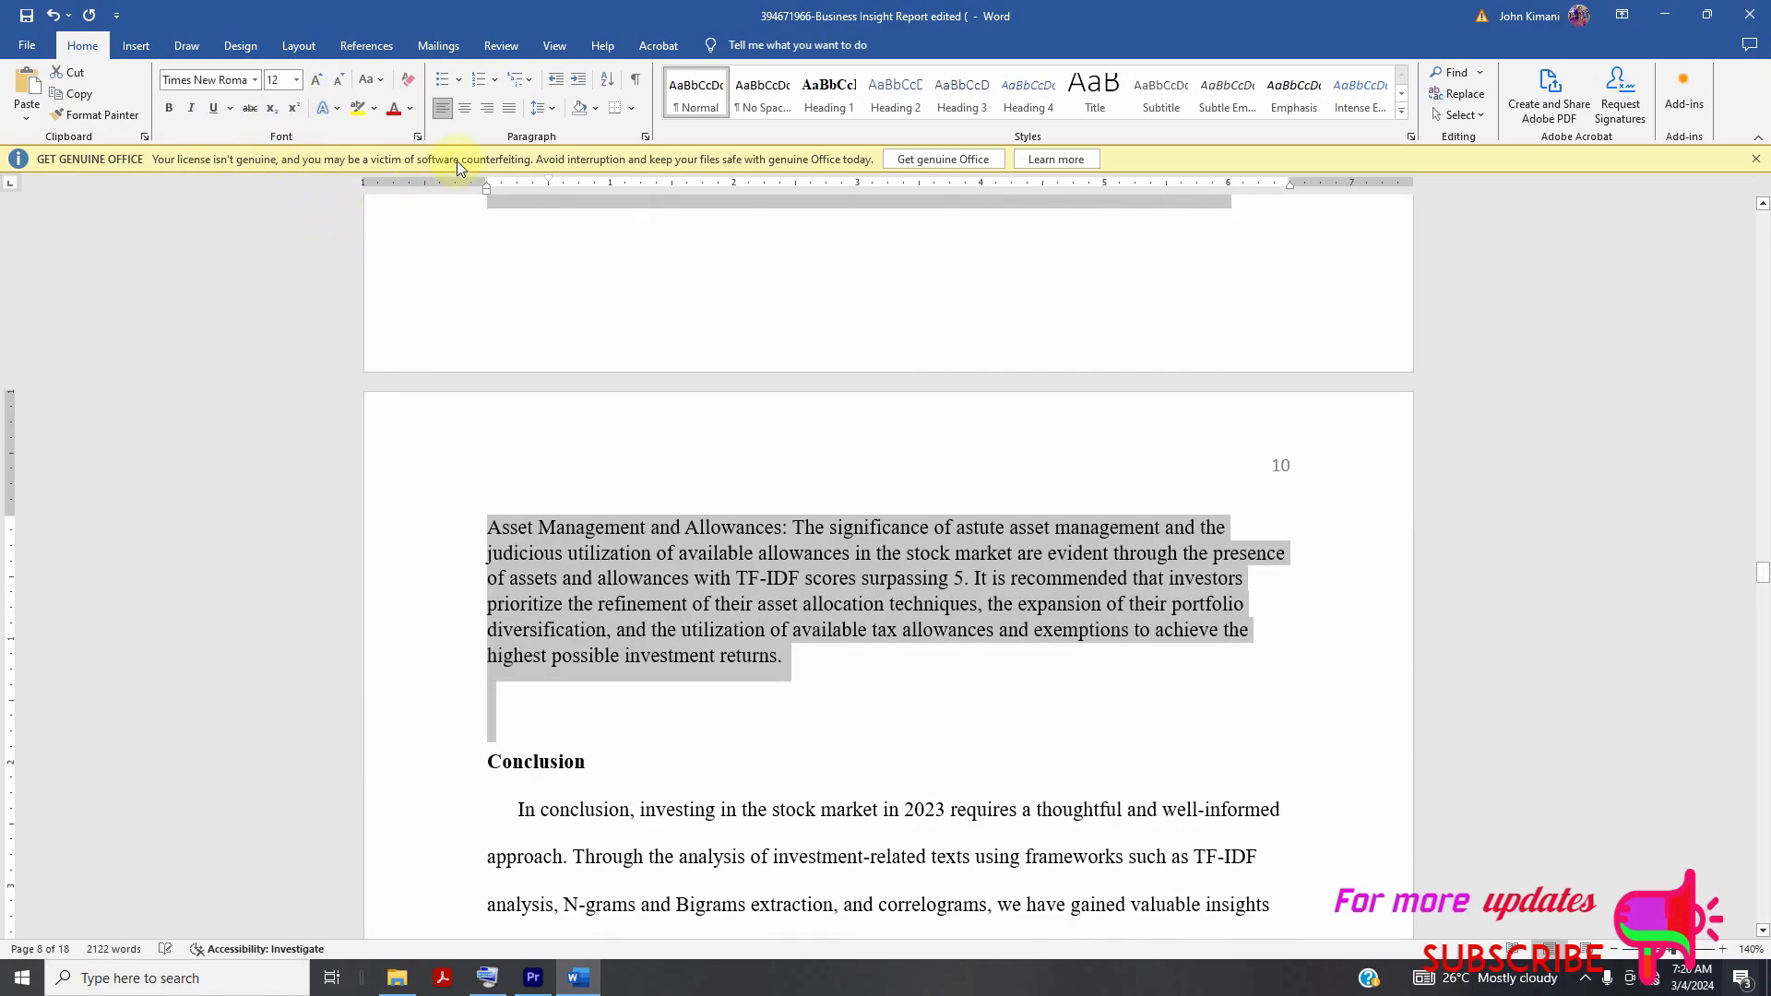
click(545, 109)
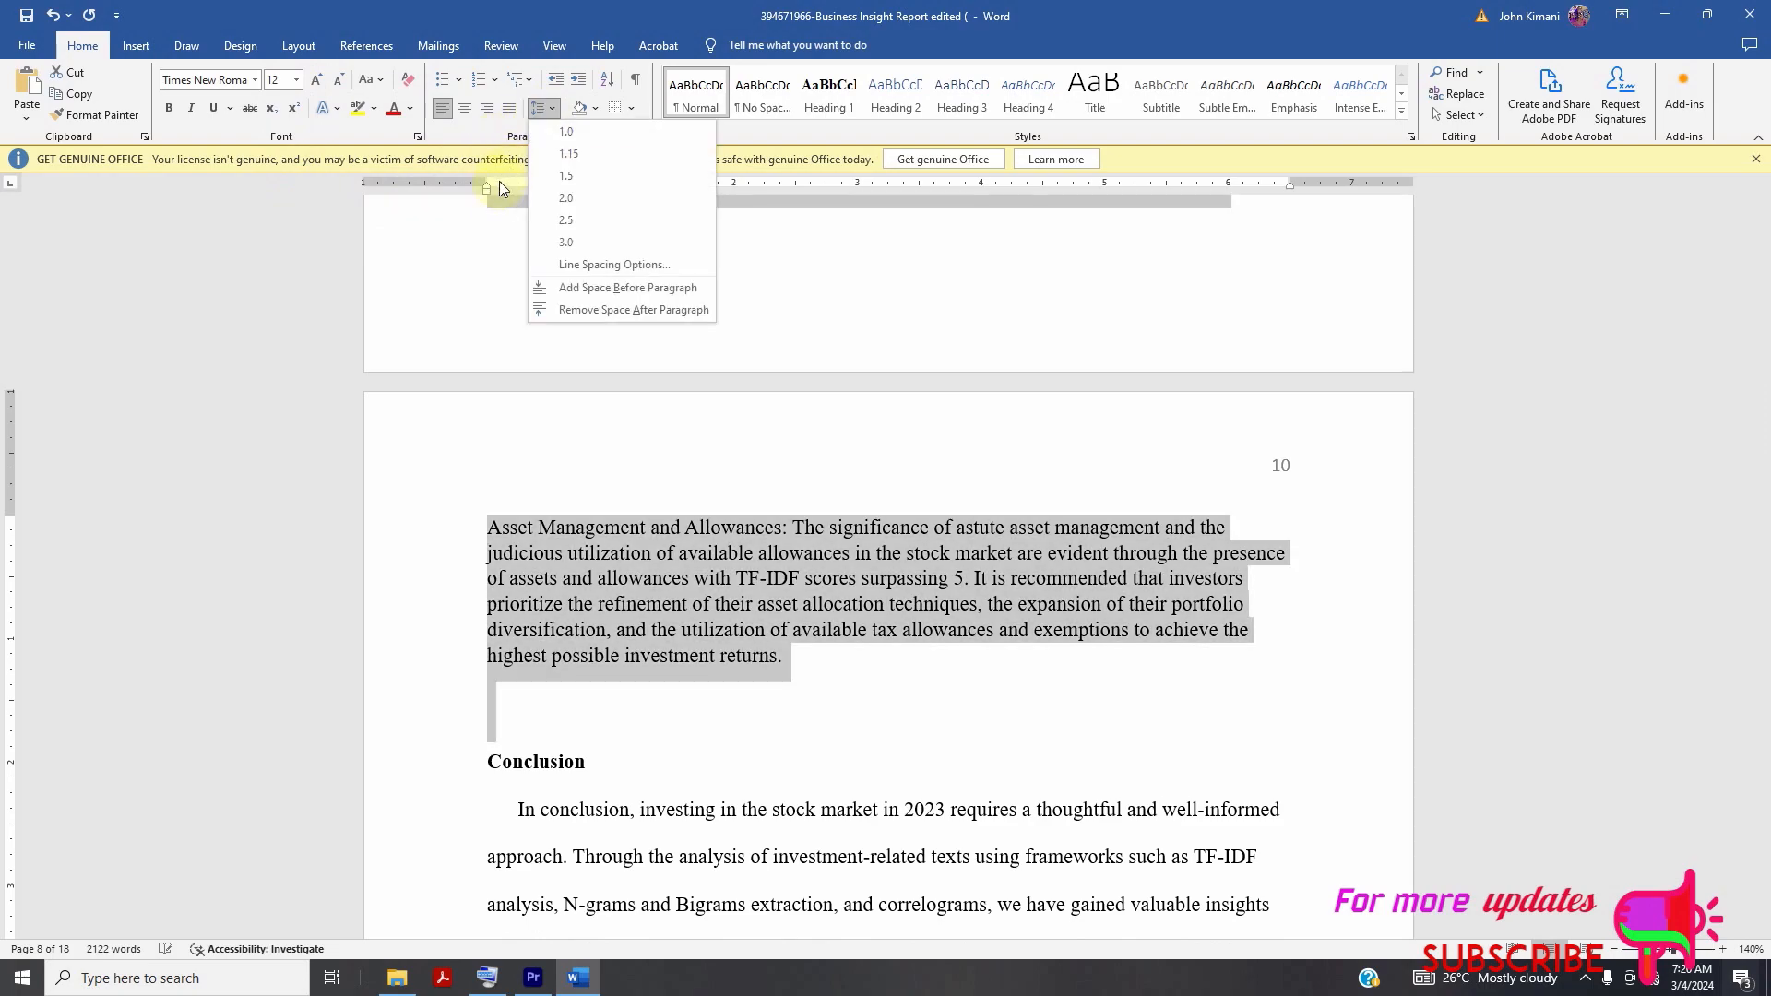
click(566, 205)
- Check the style of the Conclusion heading and apply the Heading 1 style to the References title
scroll(731, 441, down, 10)
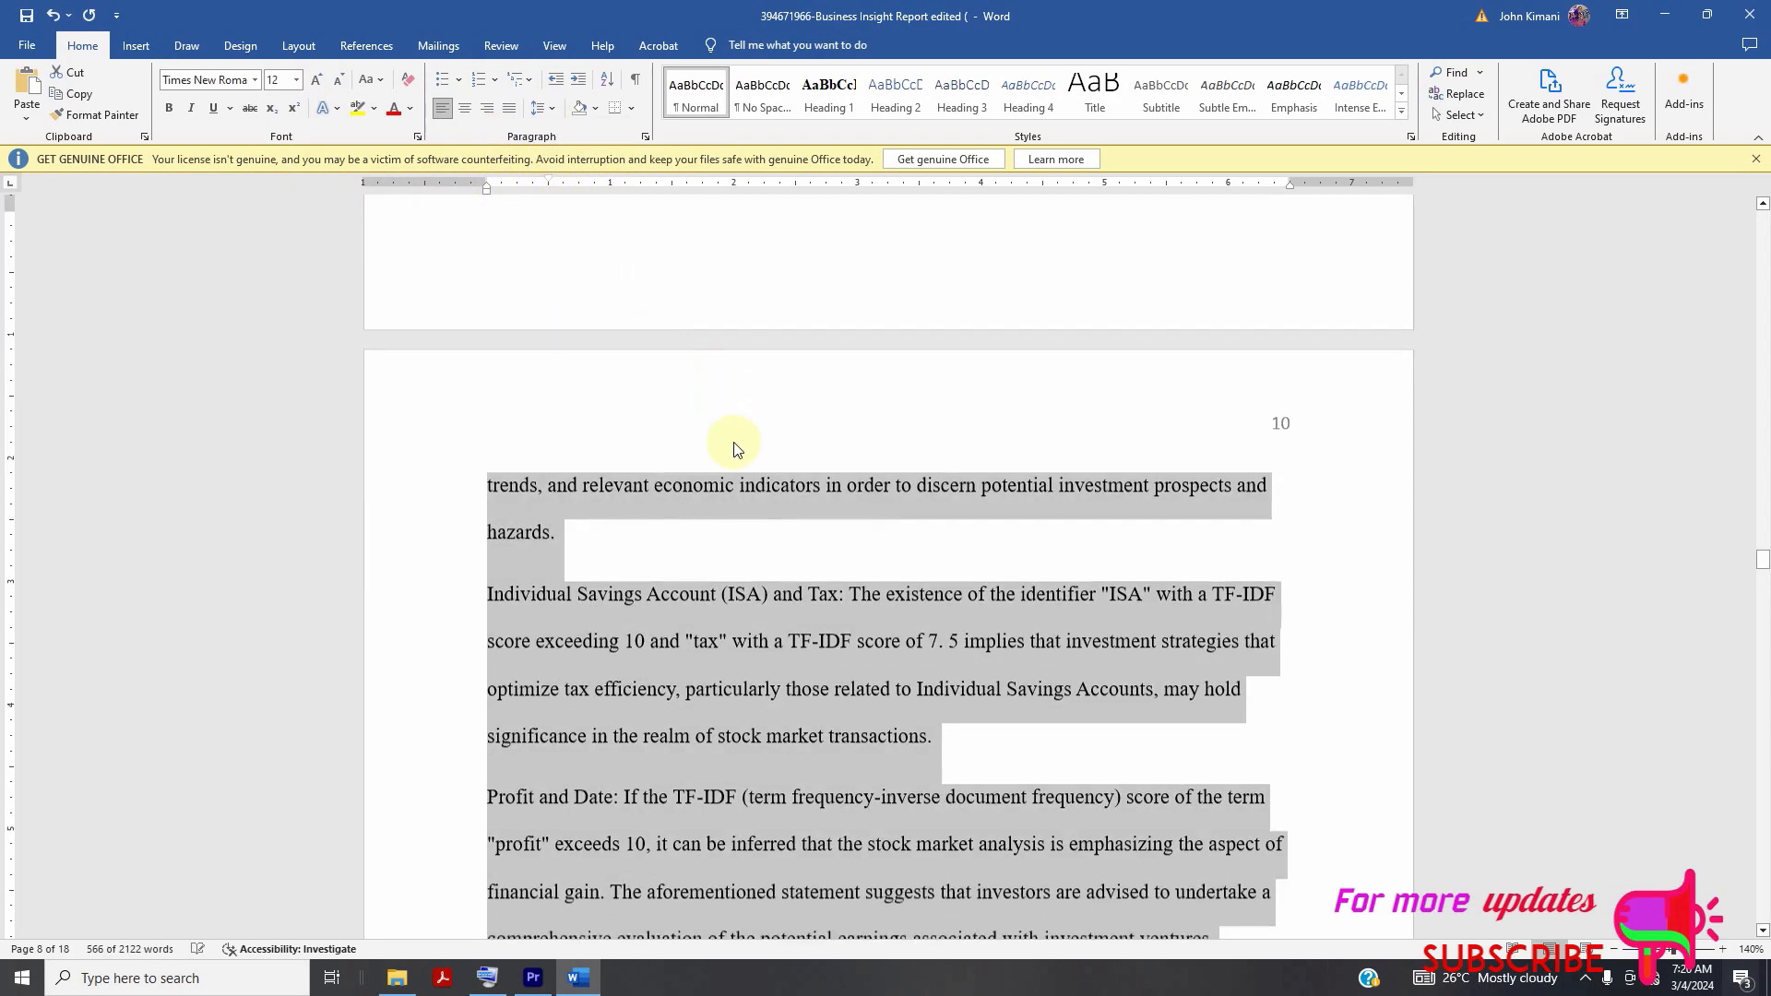
scroll(729, 443, down, 3)
click(696, 573)
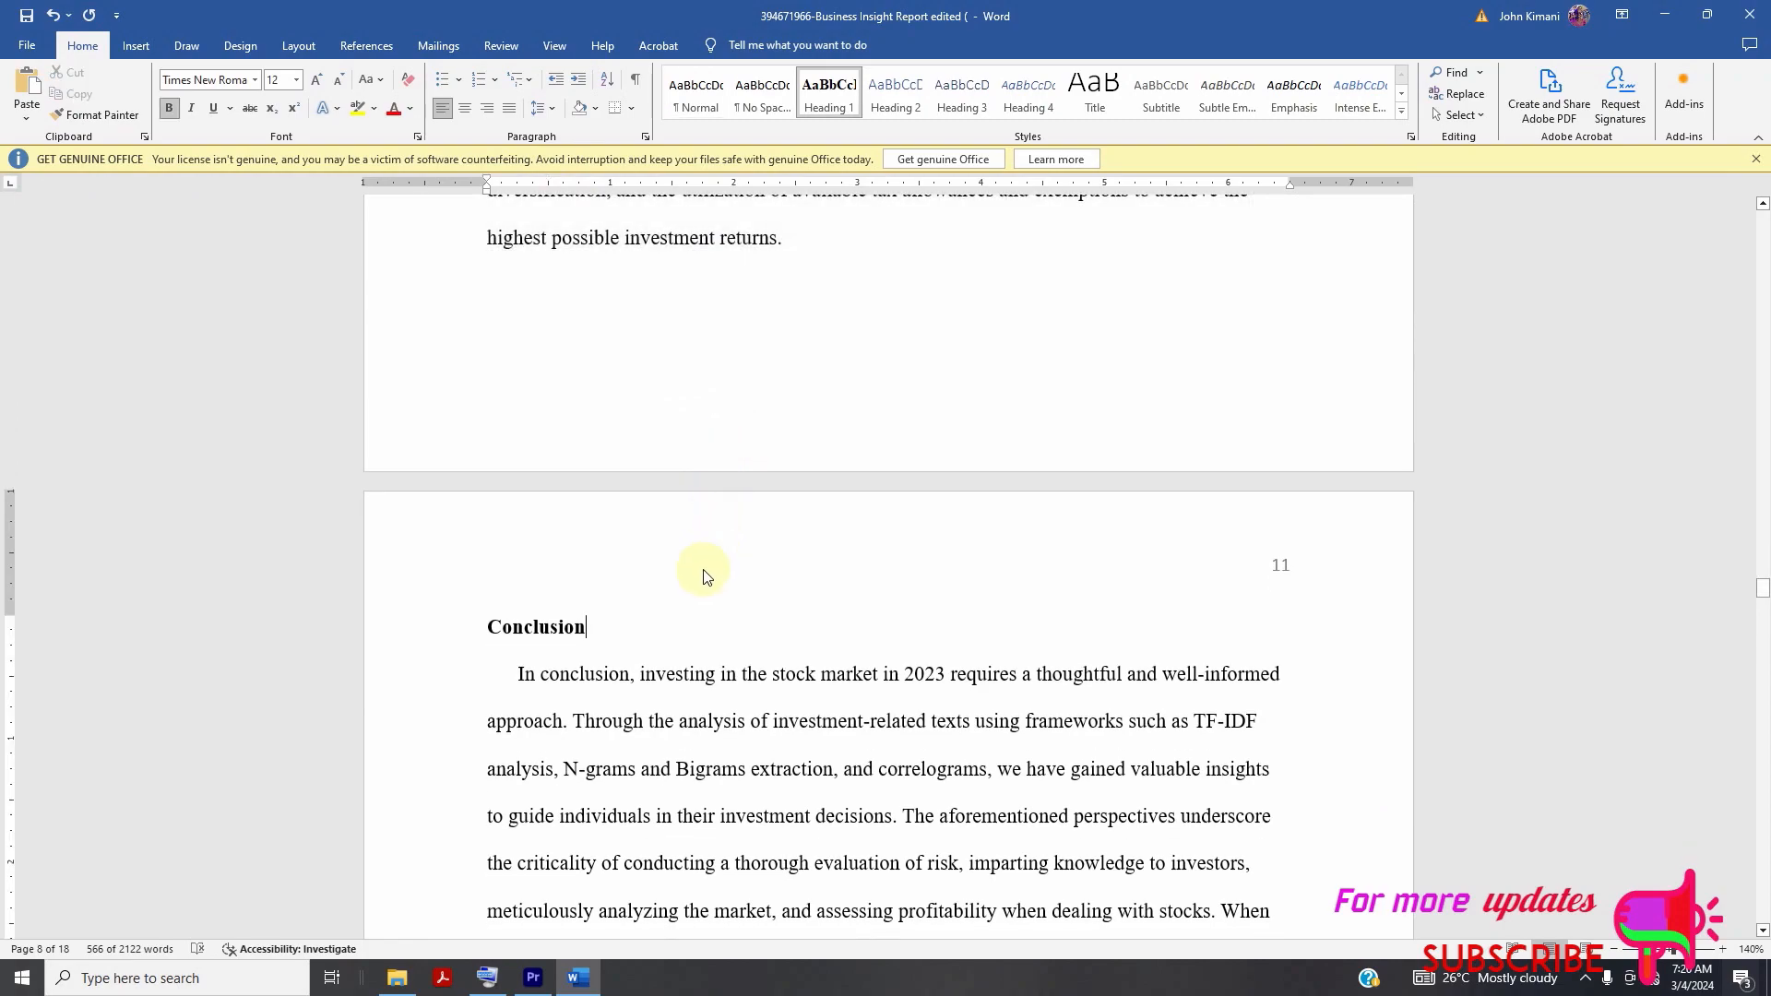
double_click(557, 628)
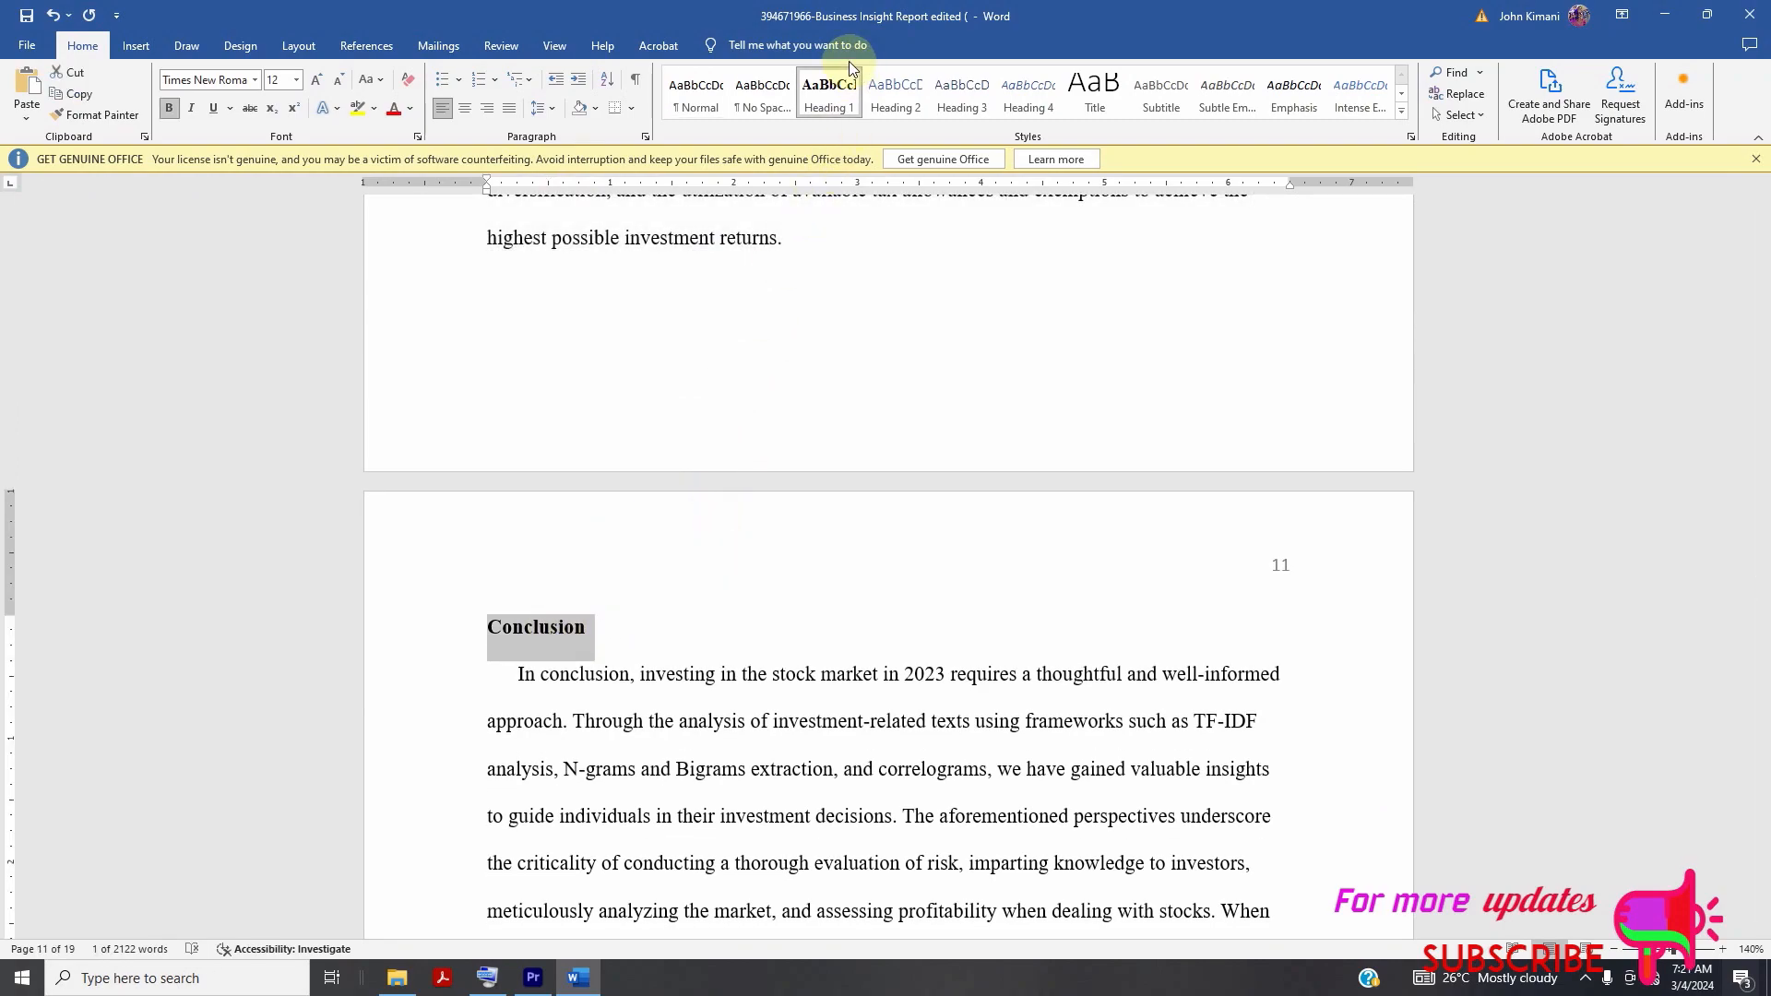
scroll(783, 423, down, 18)
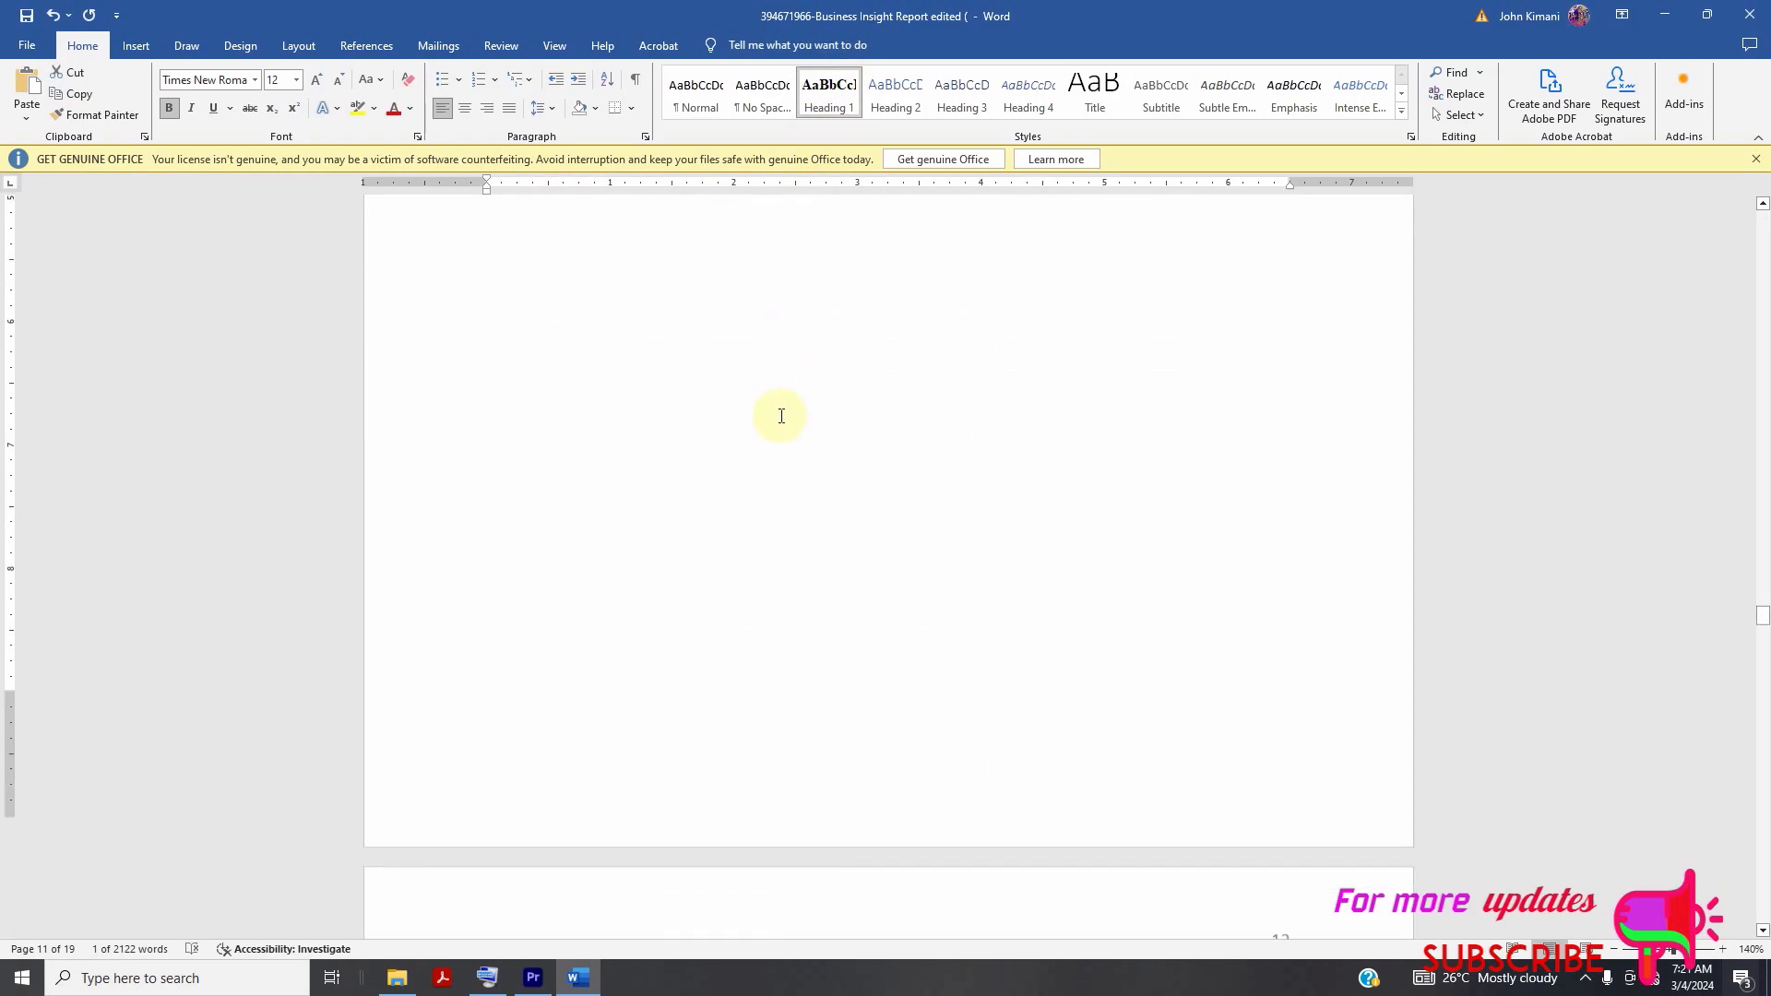
scroll(780, 424, down, 2)
double_click(876, 486)
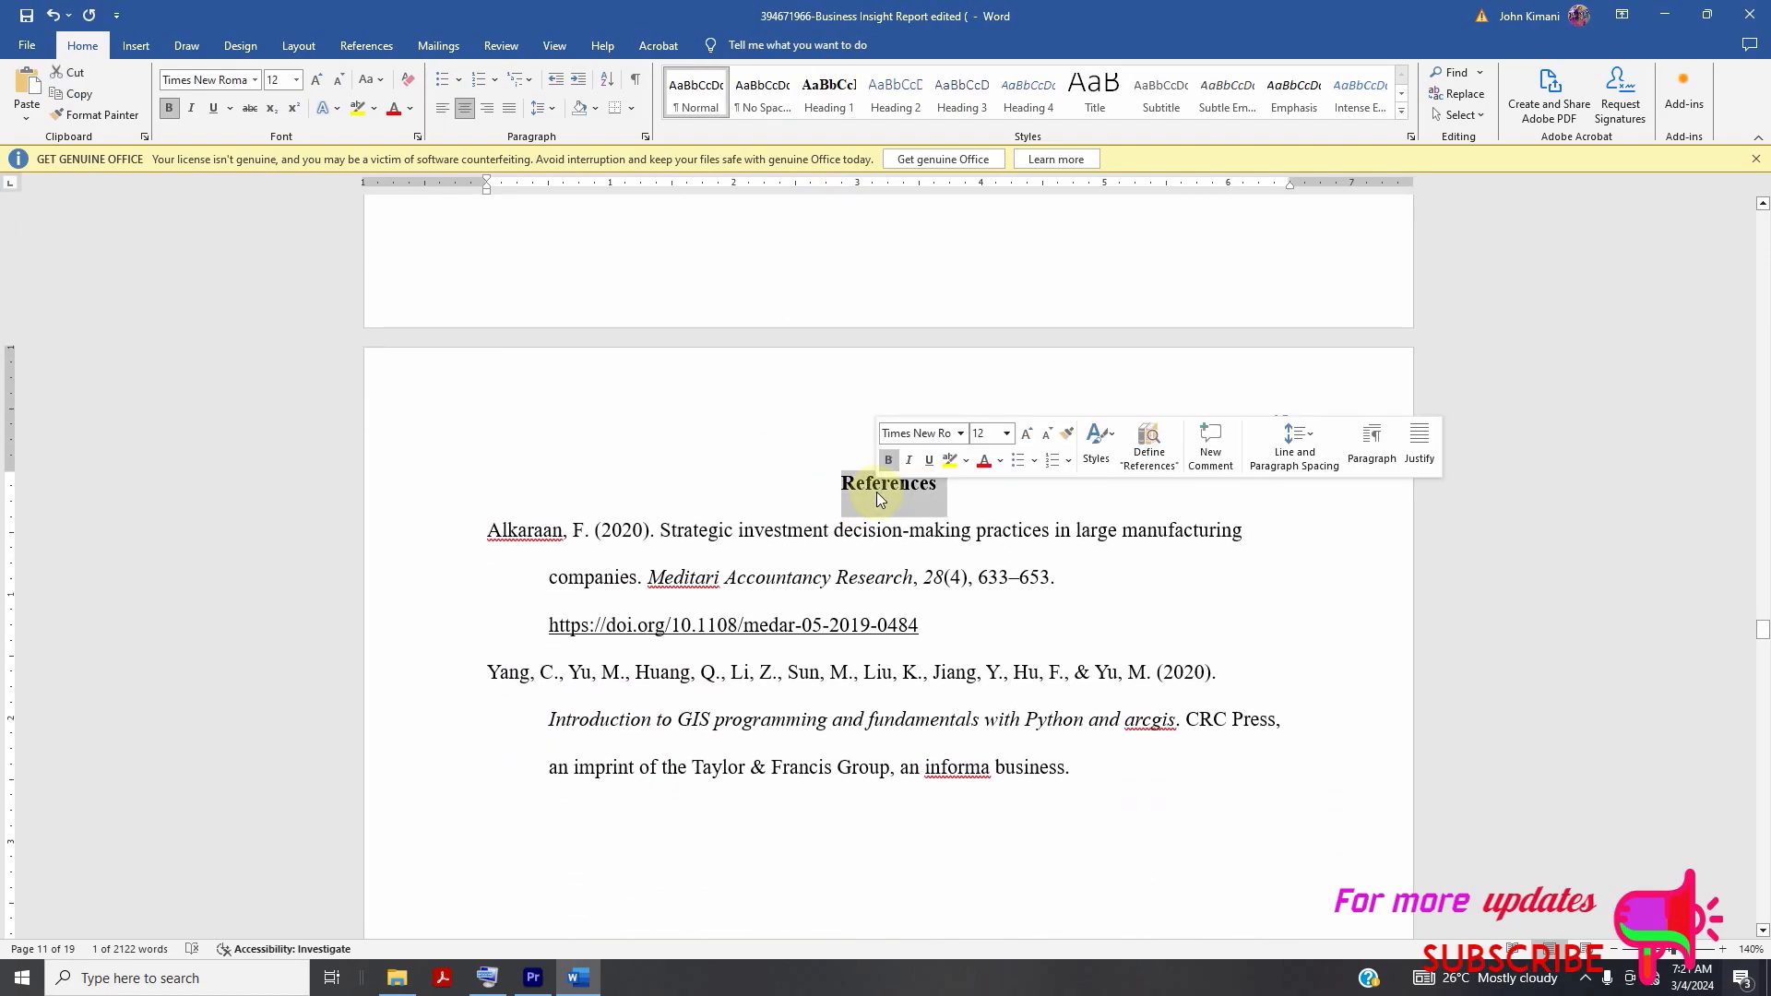
click(817, 116)
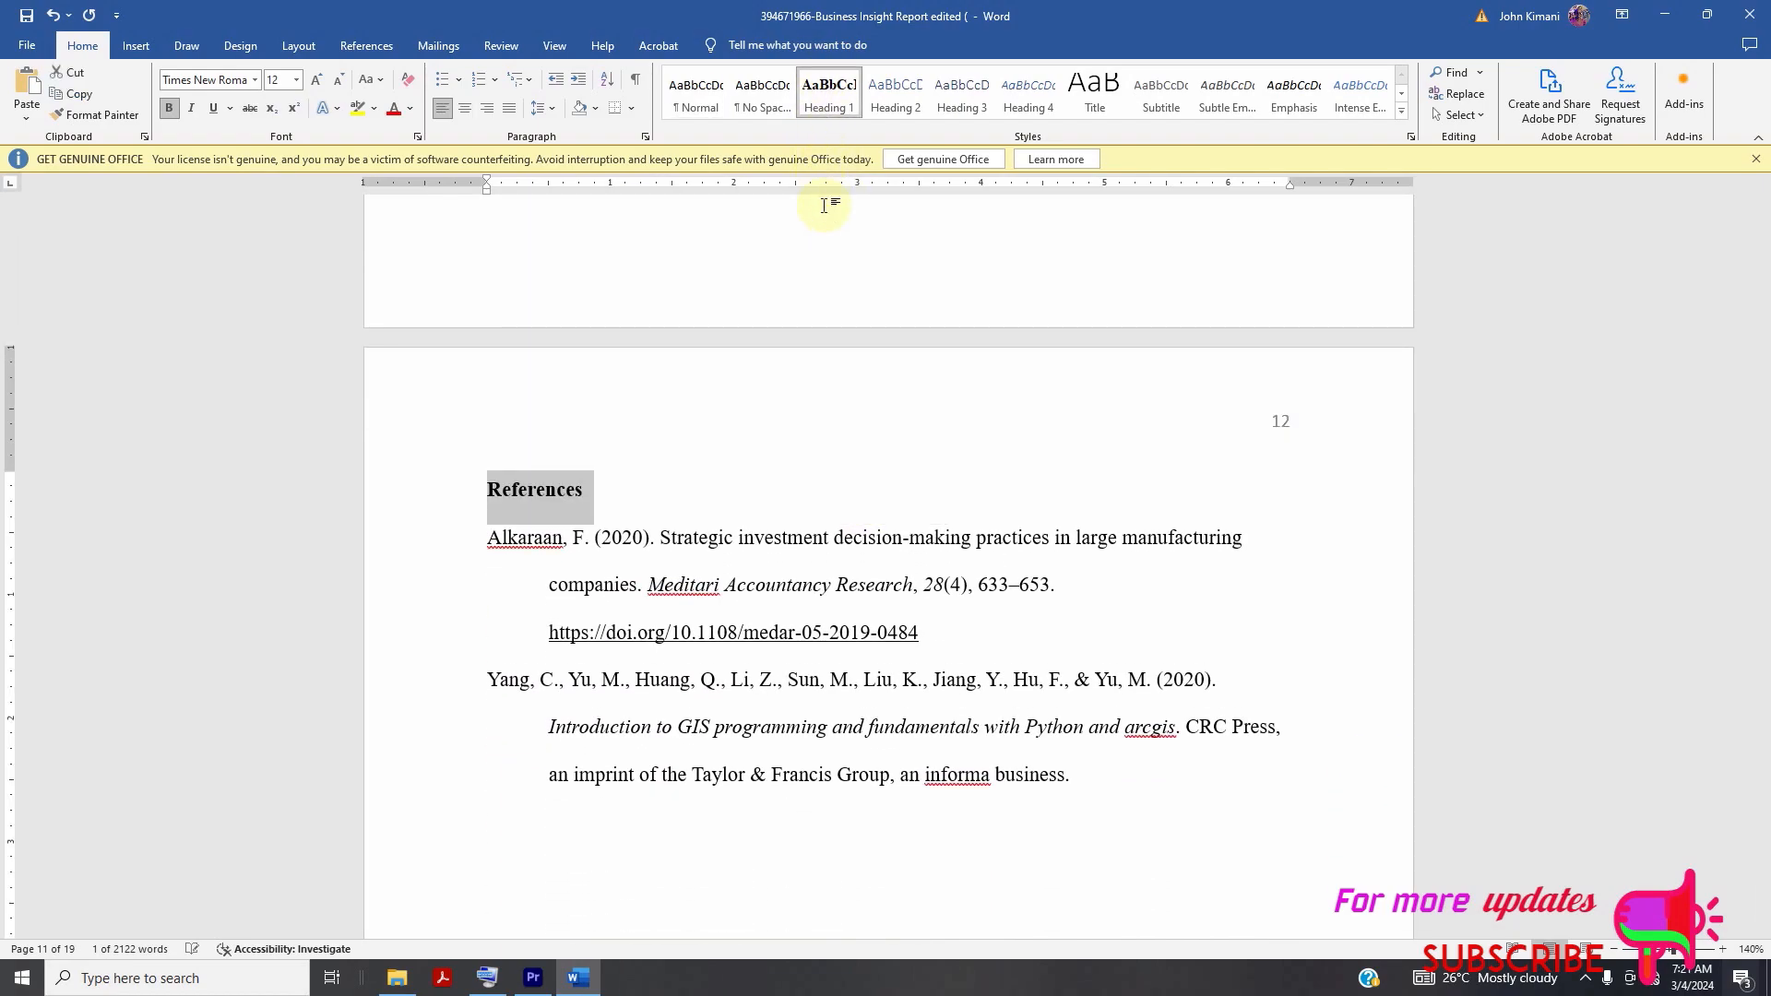
- Make the word "Findings" bold in the "4.0 Findings and Insights" heading
scroll(739, 441, down, 2)
scroll(740, 452, down, 7)
scroll(817, 385, up, 15)
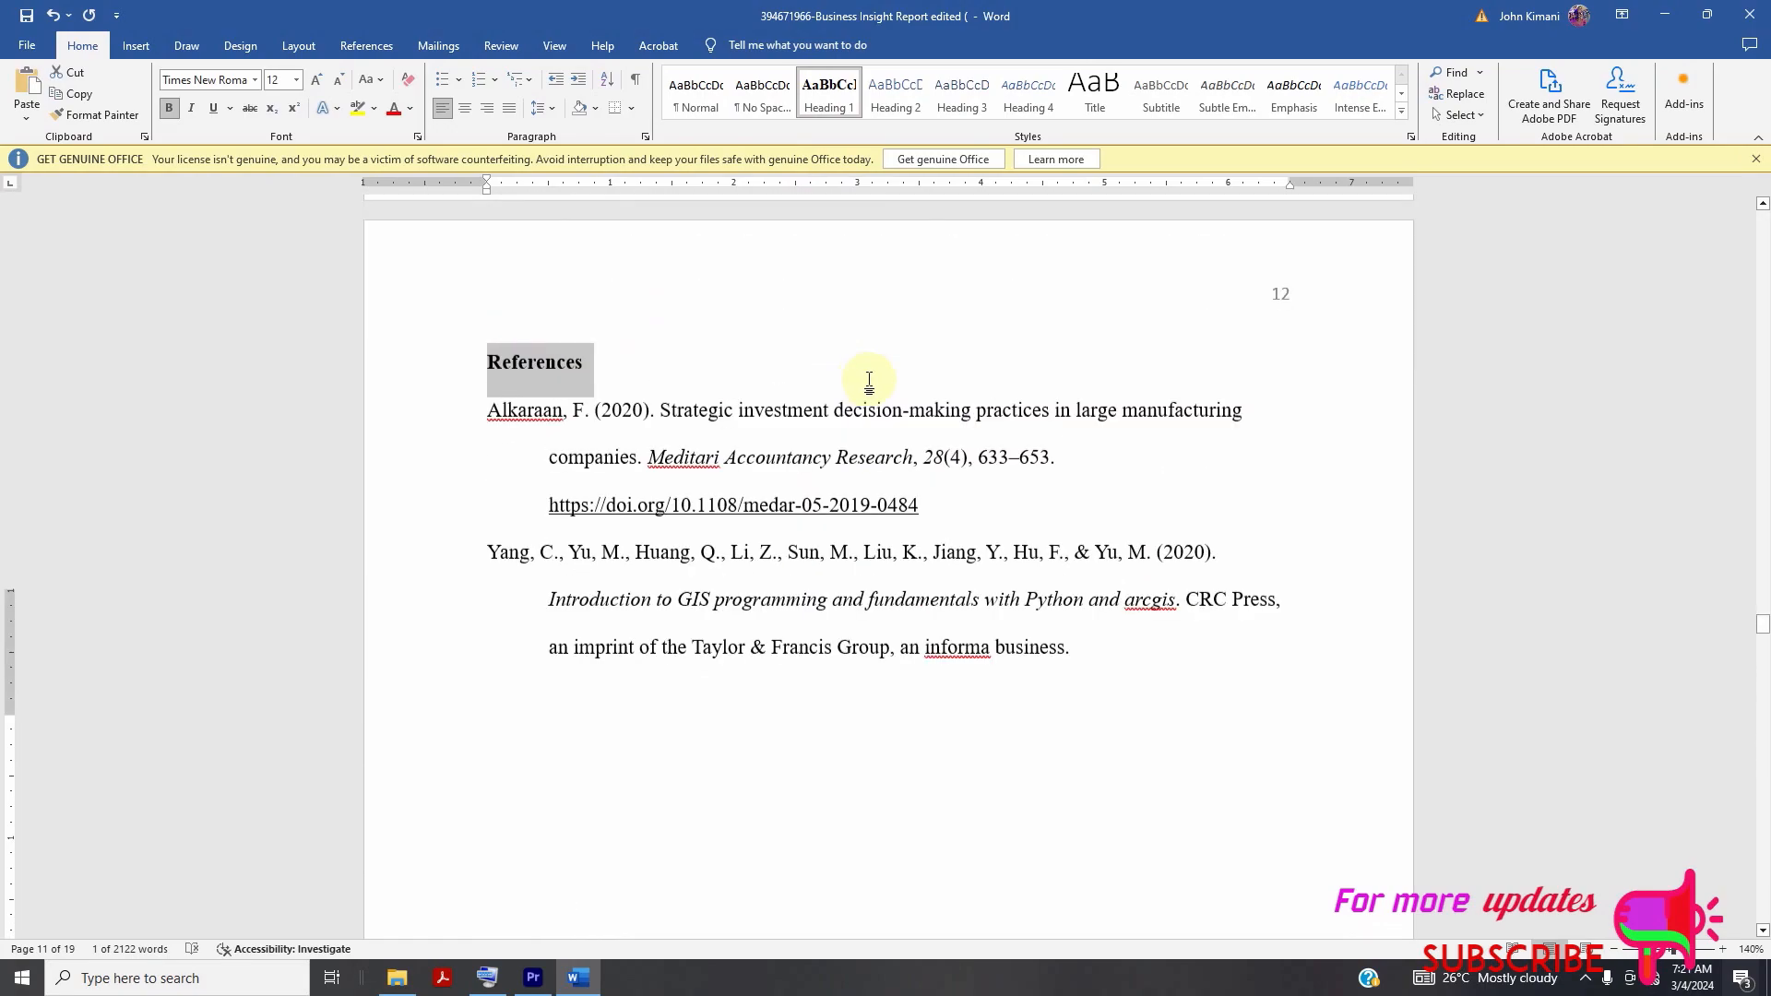
scroll(826, 346, up, 15)
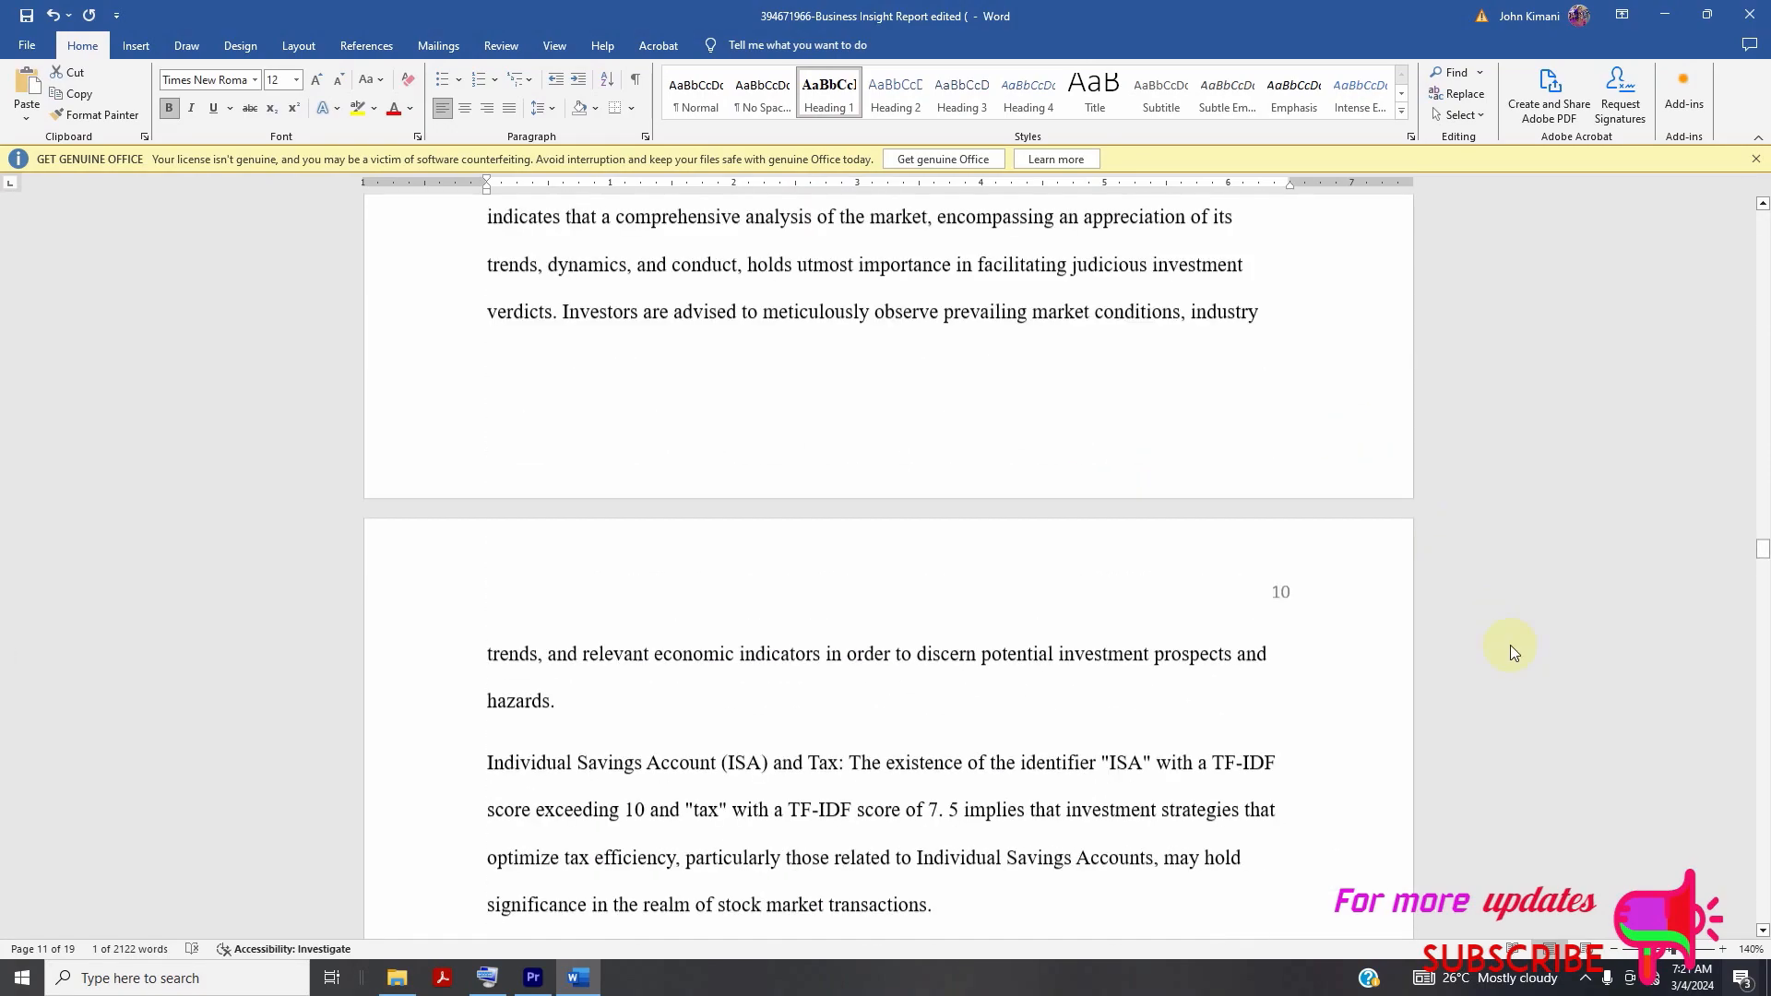
scroll(1190, 523, up, 15)
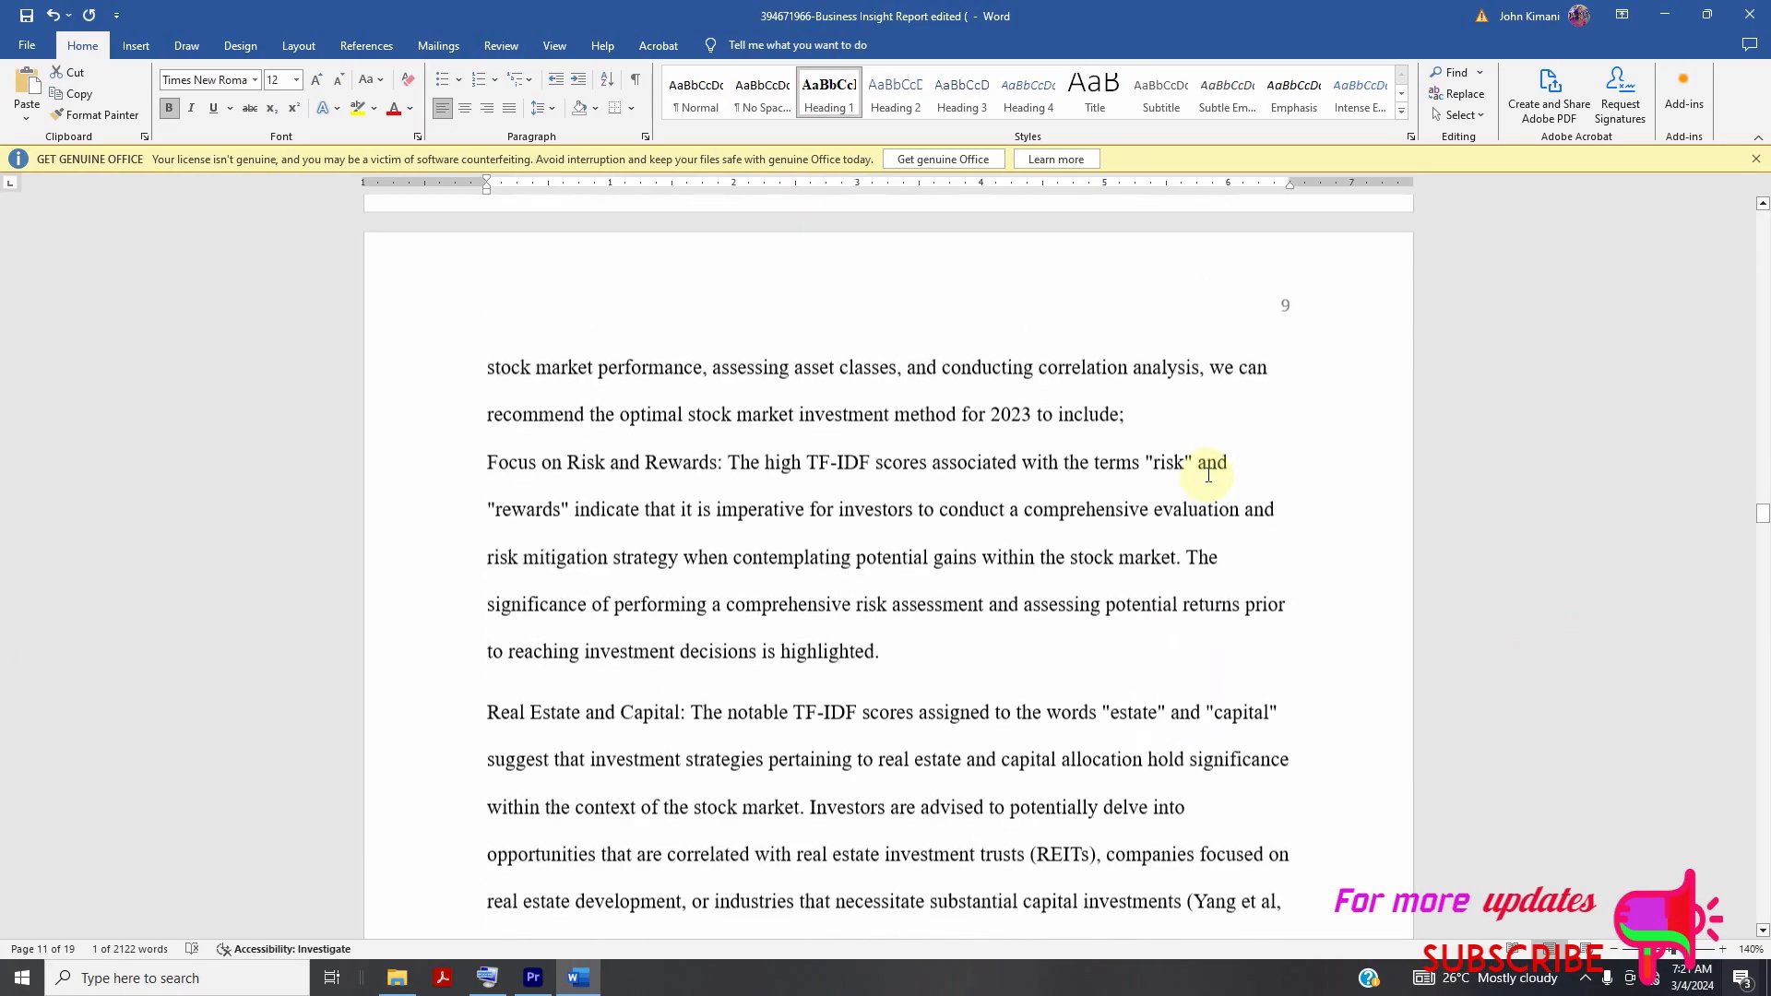
scroll(1282, 494, up, 6)
scroll(851, 503, down, 6)
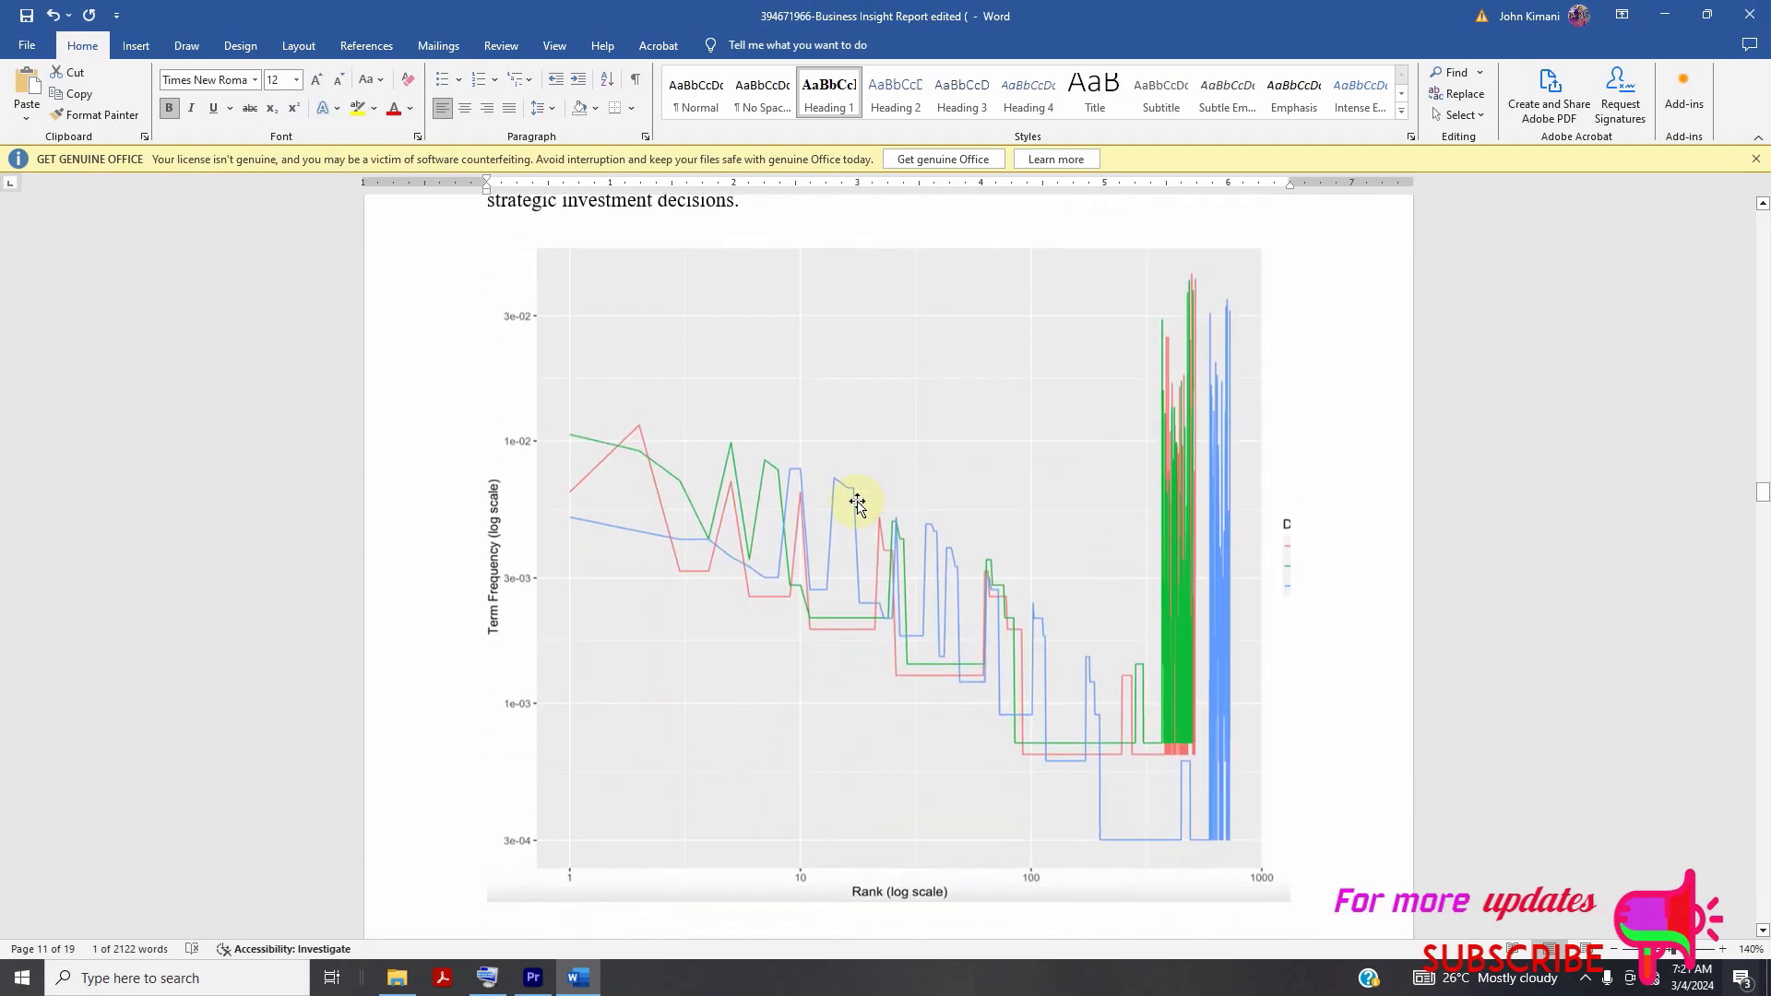
triple_click(540, 579)
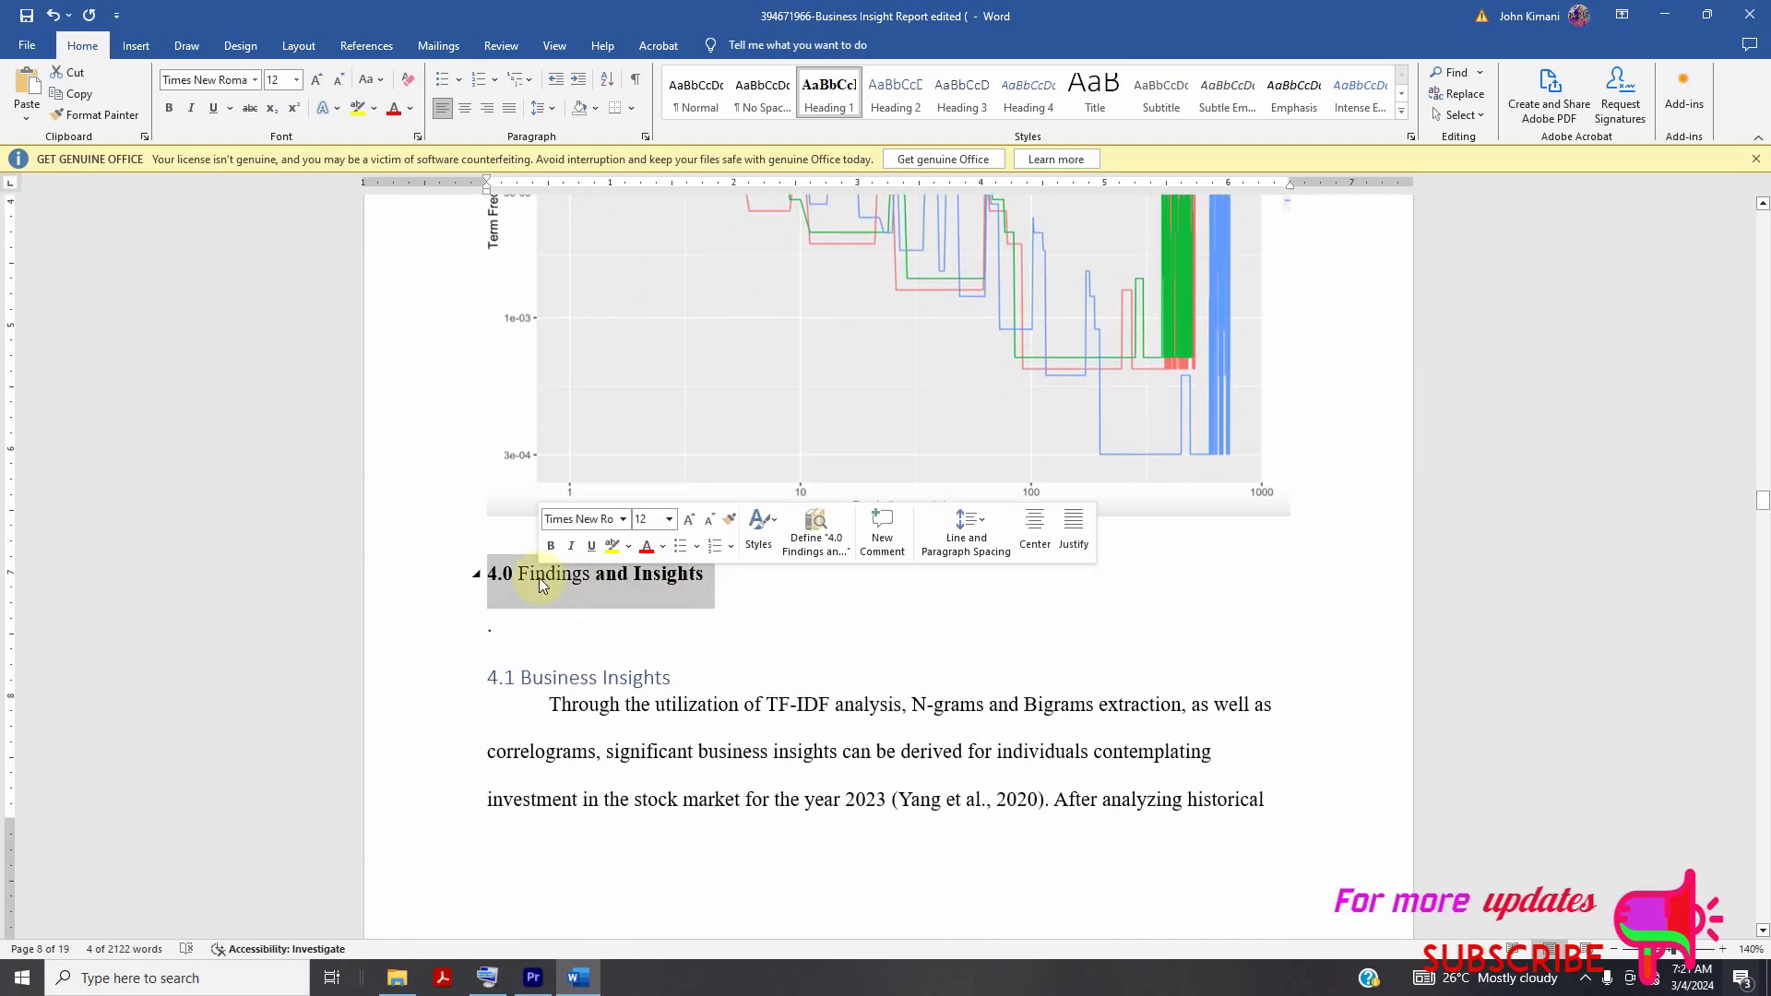
click(540, 579)
double_click(541, 579)
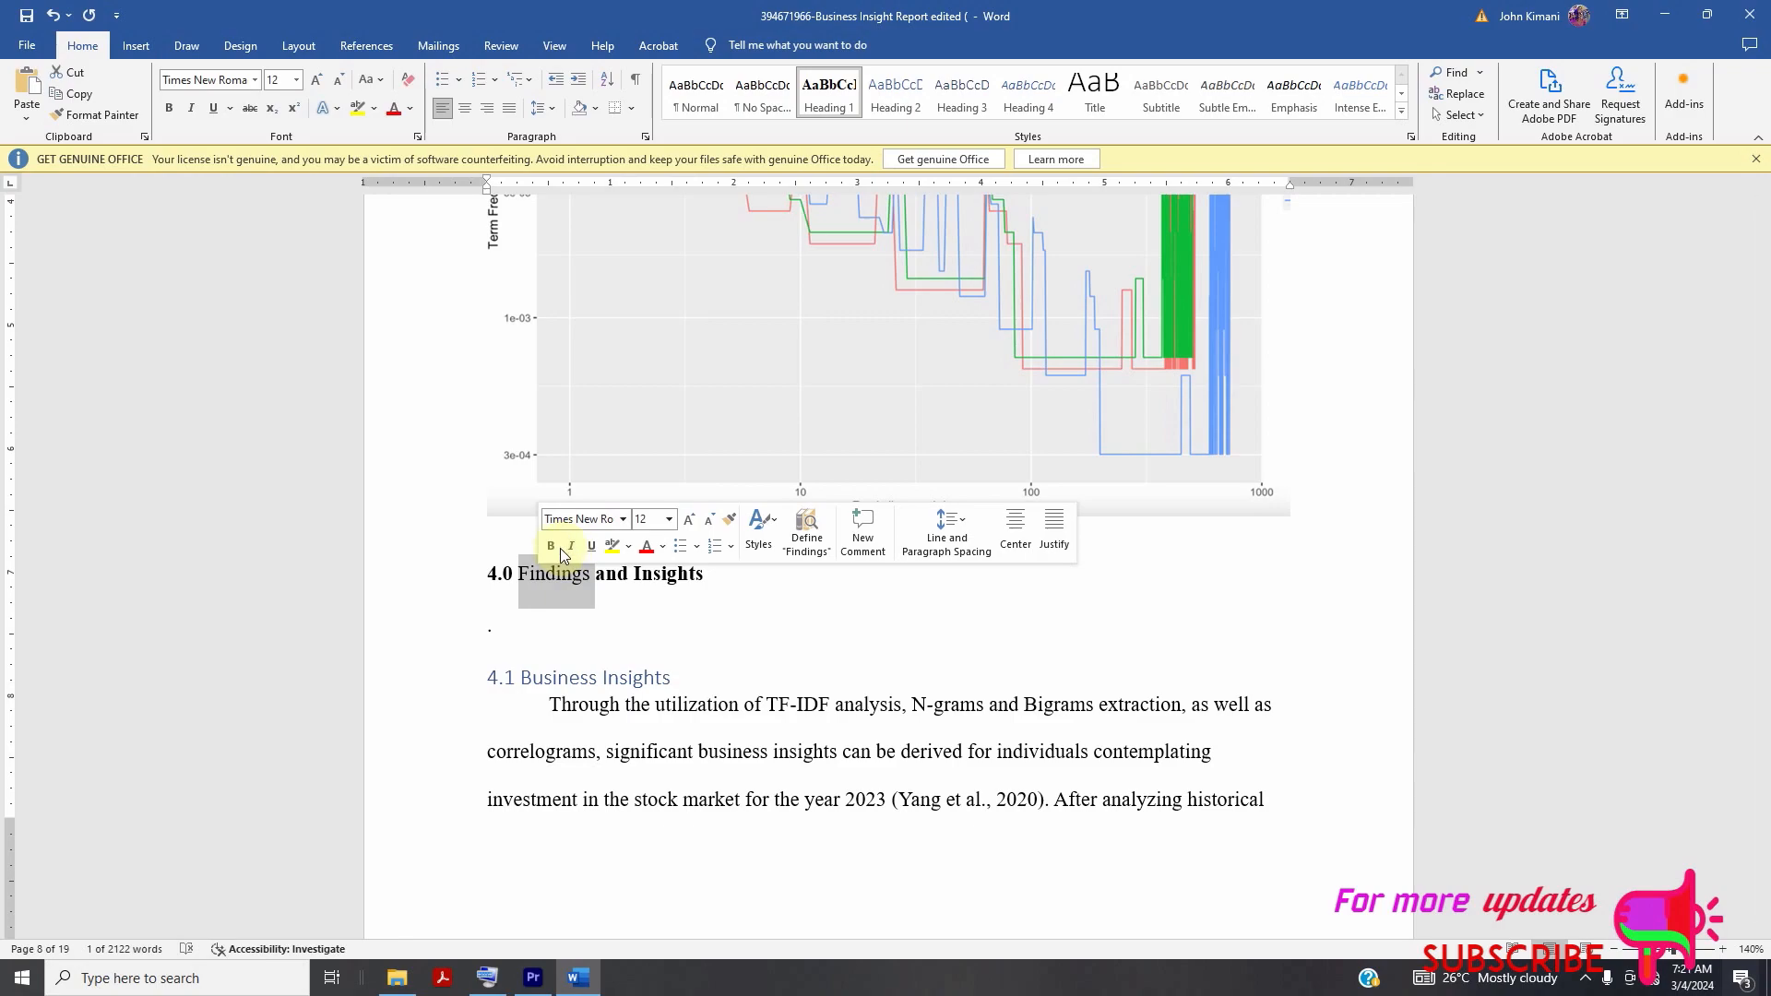
click(553, 546)
- Insert a blank page before the "1.0 Introduction" heading
scroll(475, 285, up, 8)
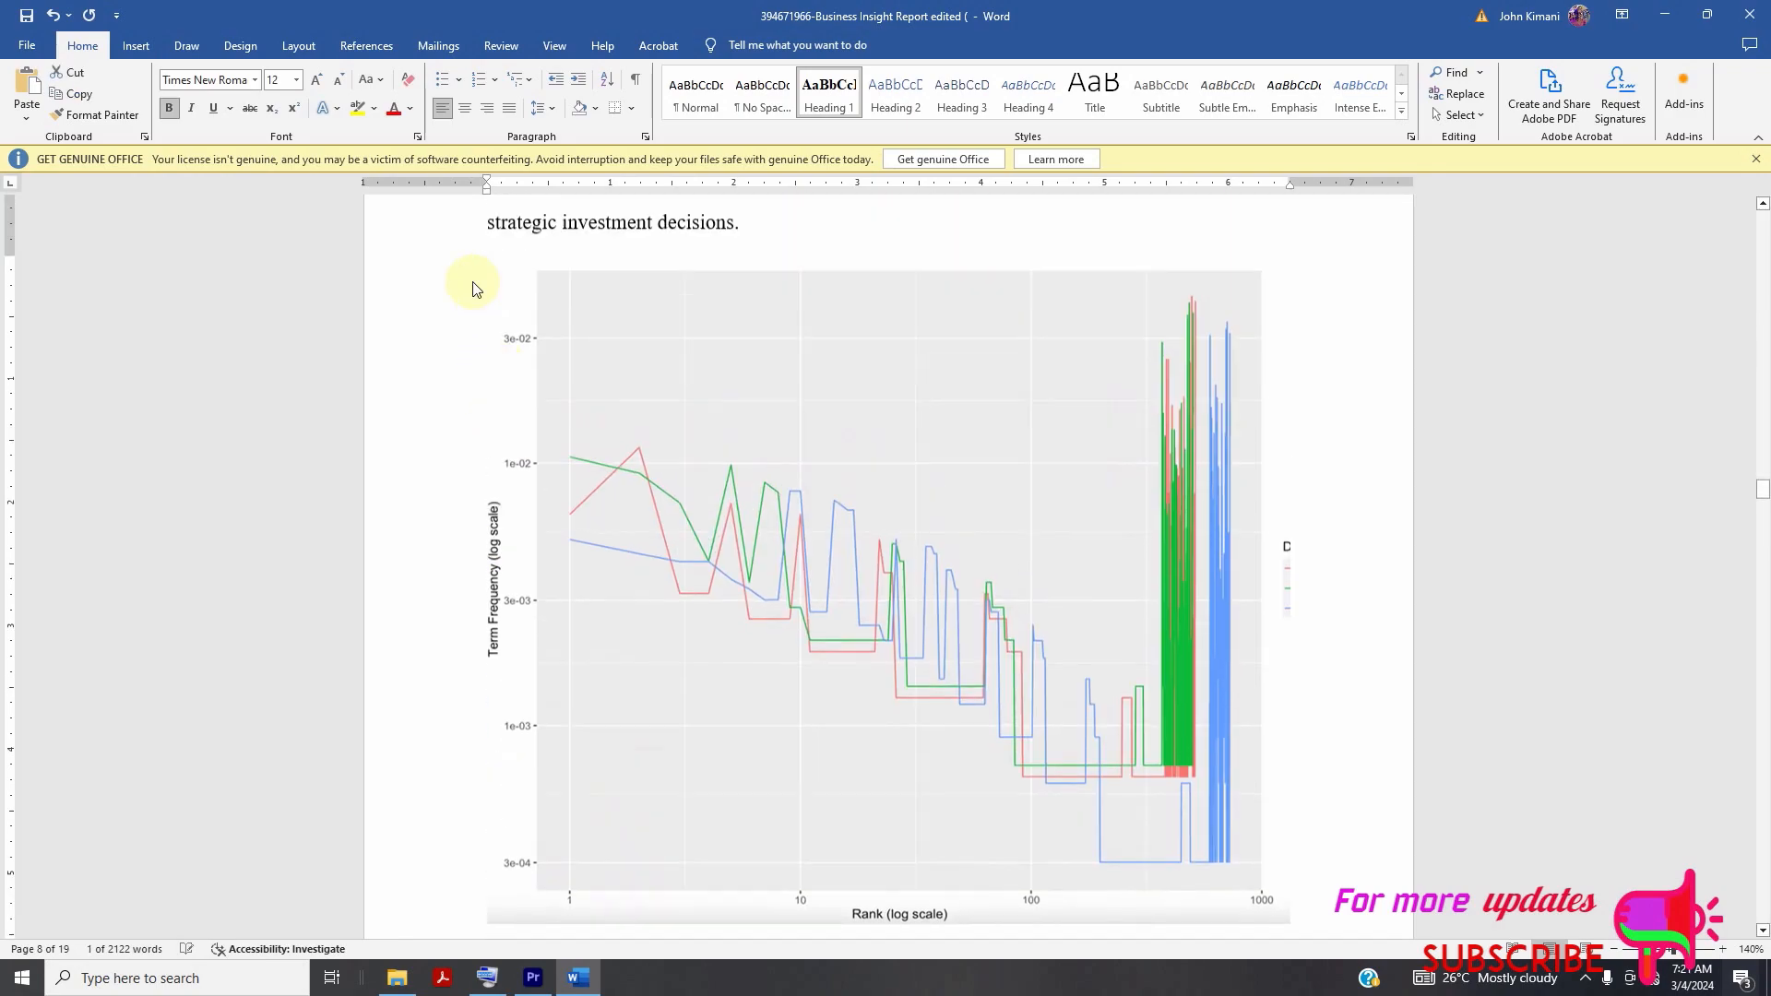
scroll(1237, 353, up, 7)
drag(1762, 471, 1767, 266)
scroll(646, 572, down, 1)
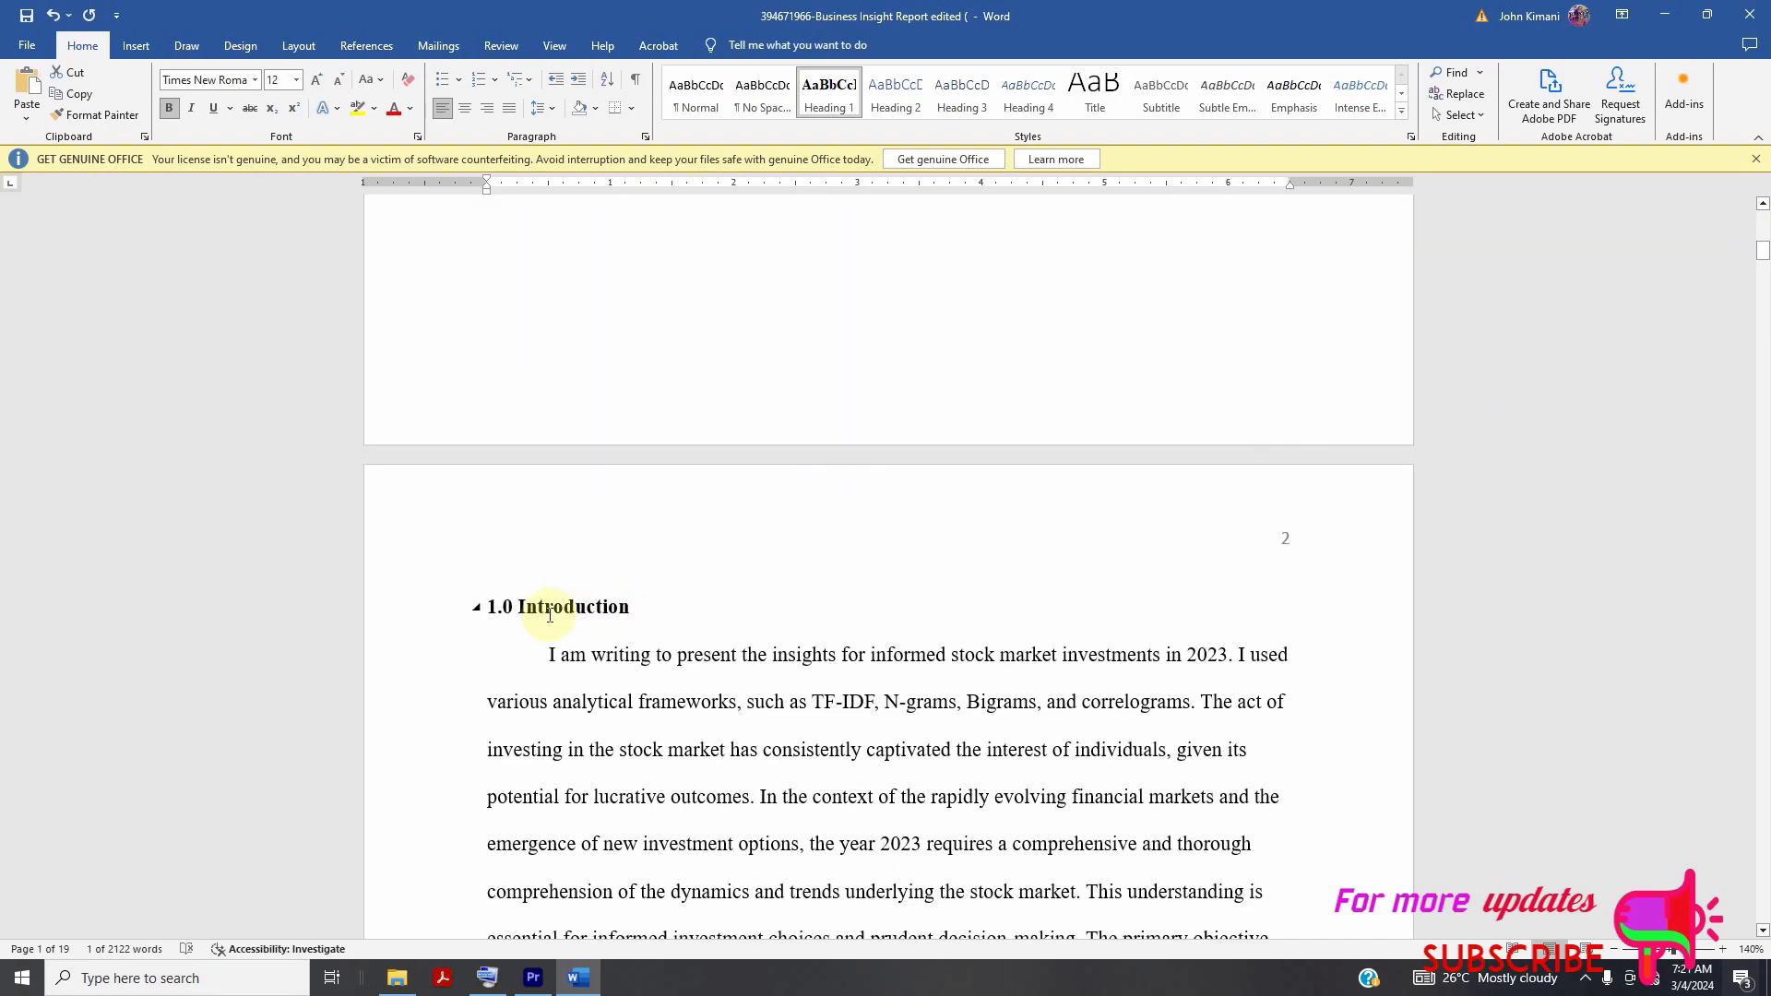
click(492, 606)
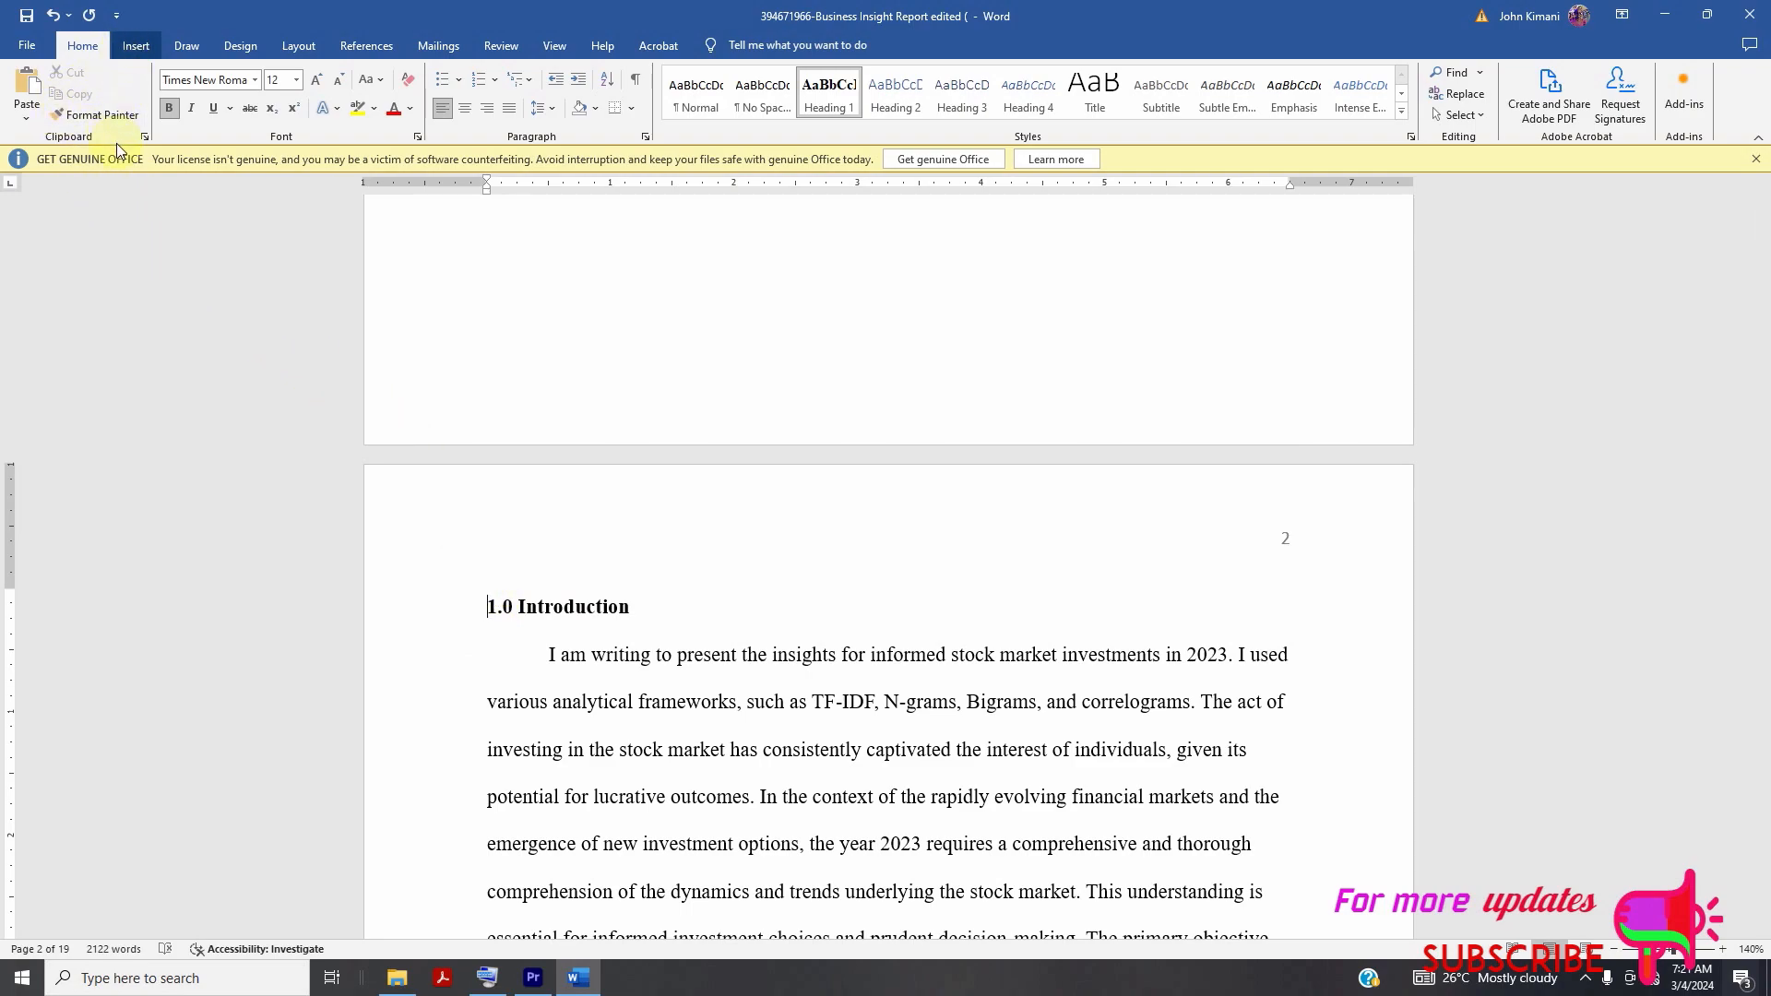
click(136, 45)
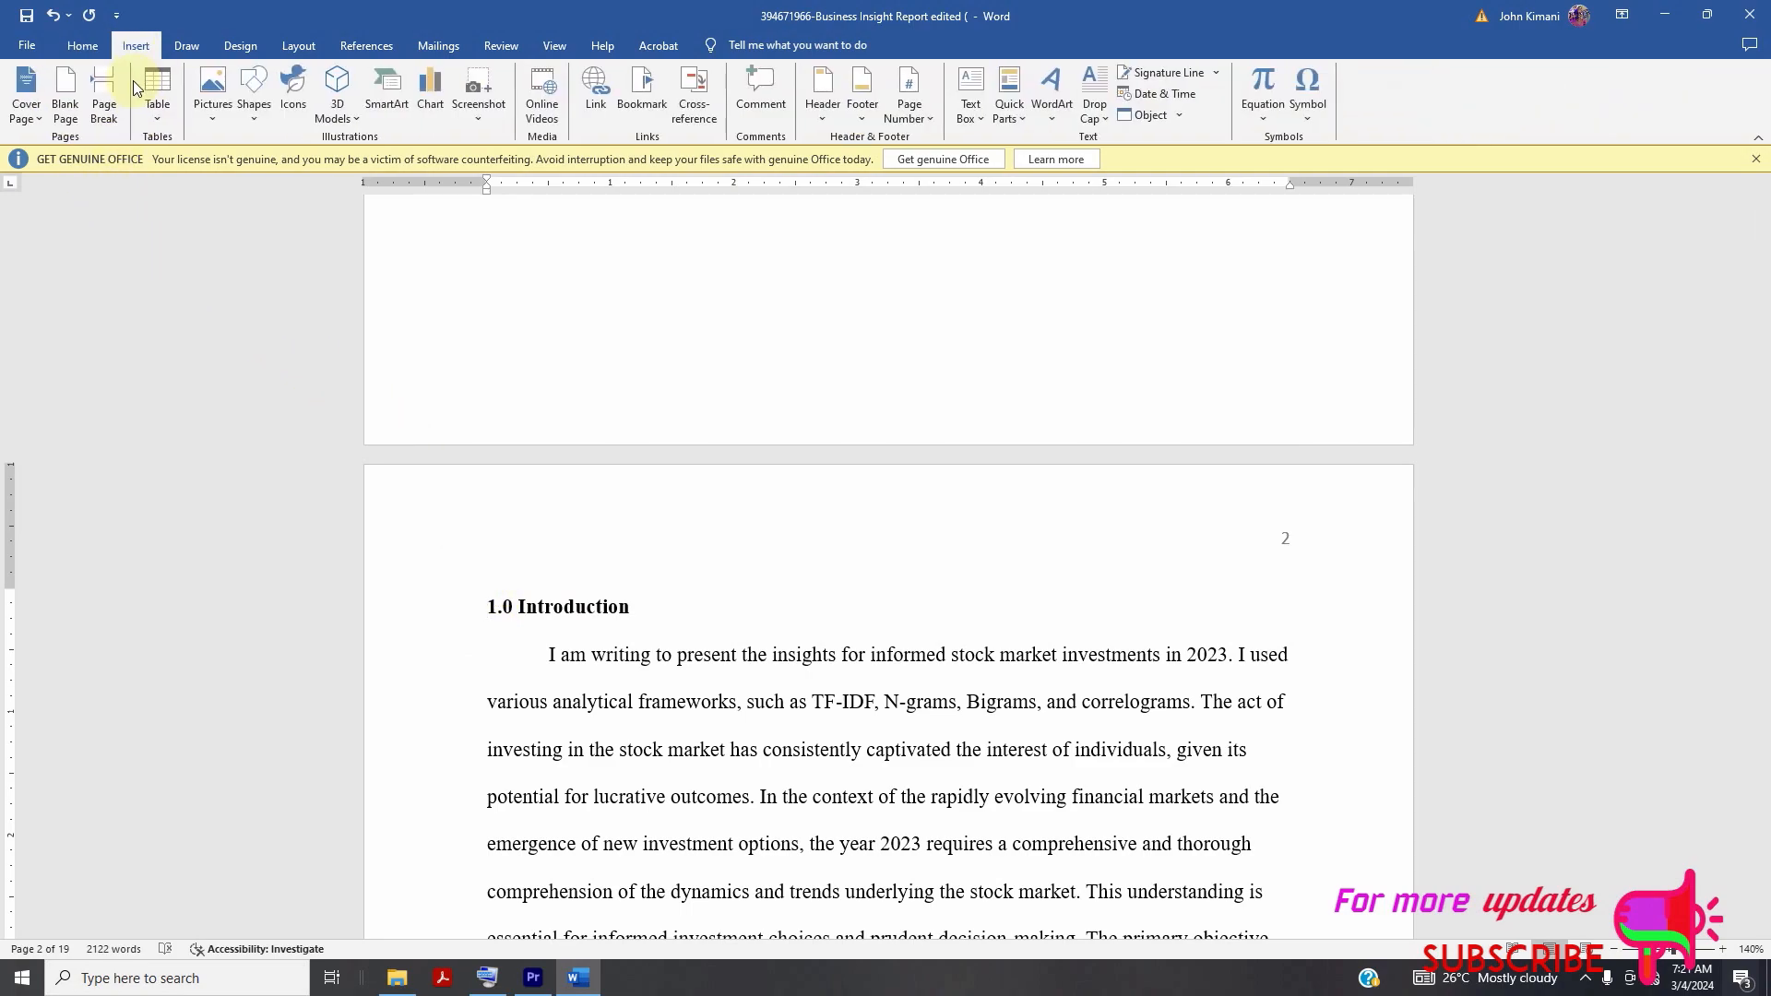
click(65, 95)
- Look over the blank pages before the introduction and show the paragraph marks and other hidden formatting symbols
scroll(913, 710, down, 3)
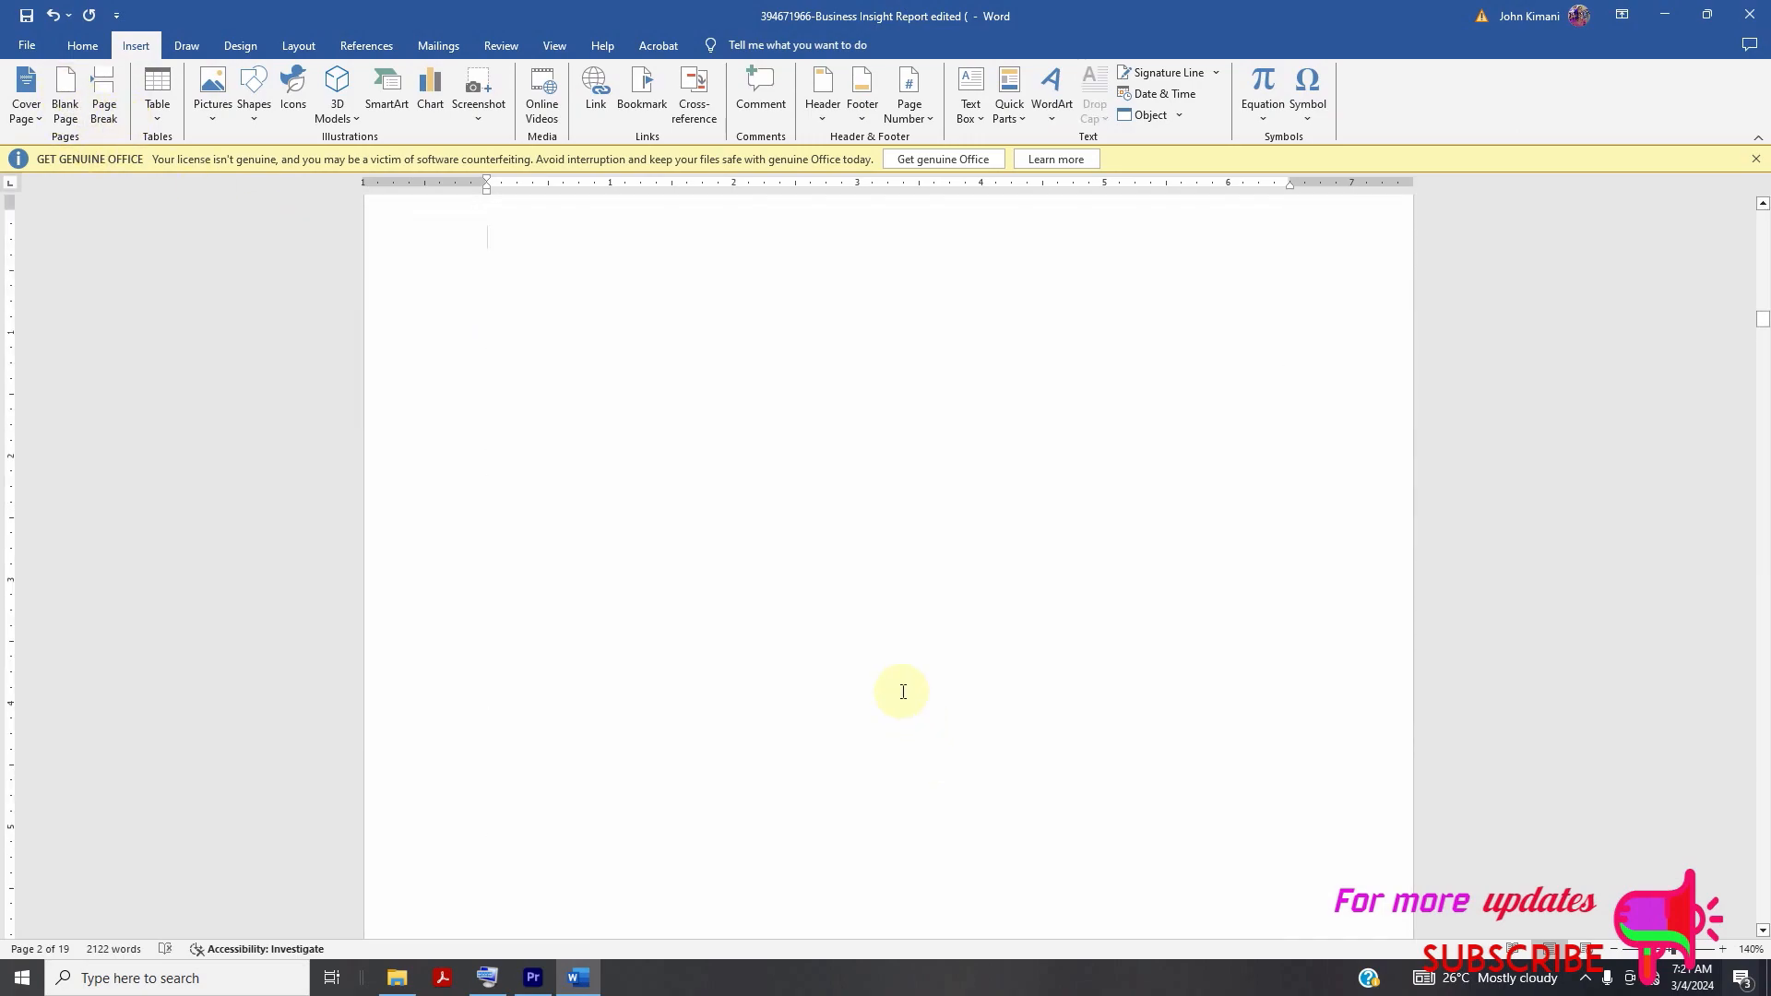
scroll(904, 673, down, 4)
scroll(923, 655, up, 4)
scroll(960, 637, down, 3)
scroll(961, 629, up, 10)
scroll(954, 613, down, 2)
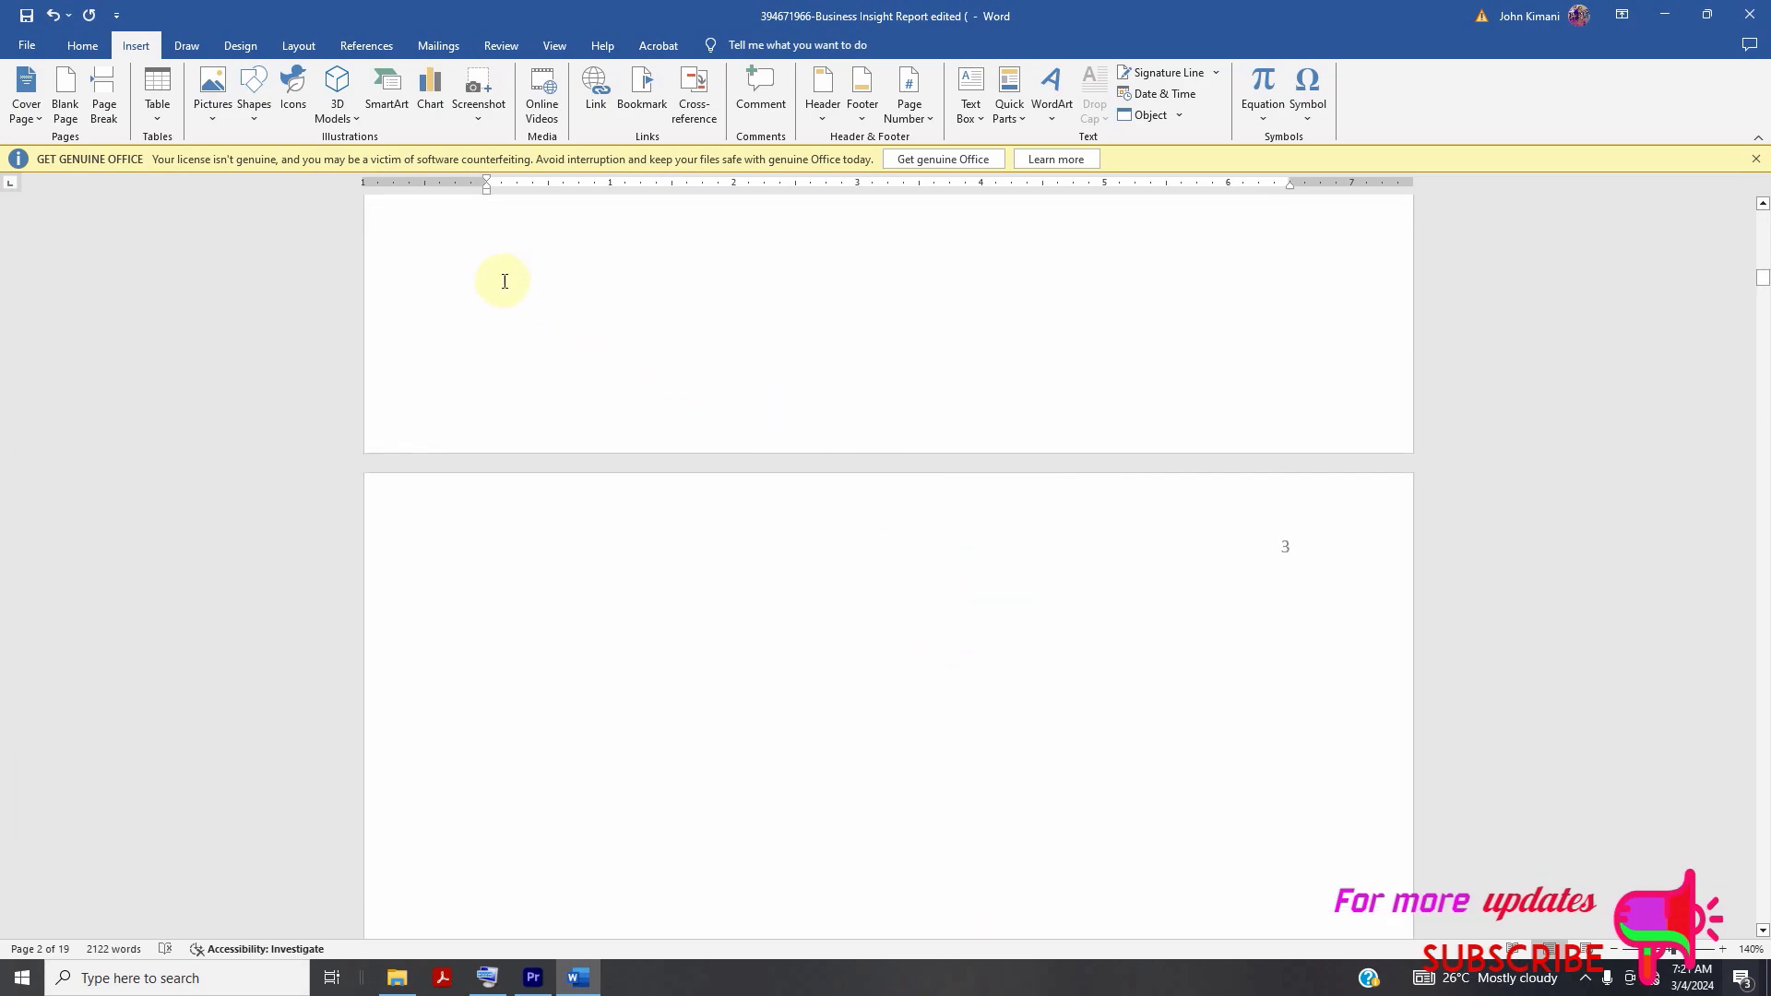
scroll(545, 348, down, 2)
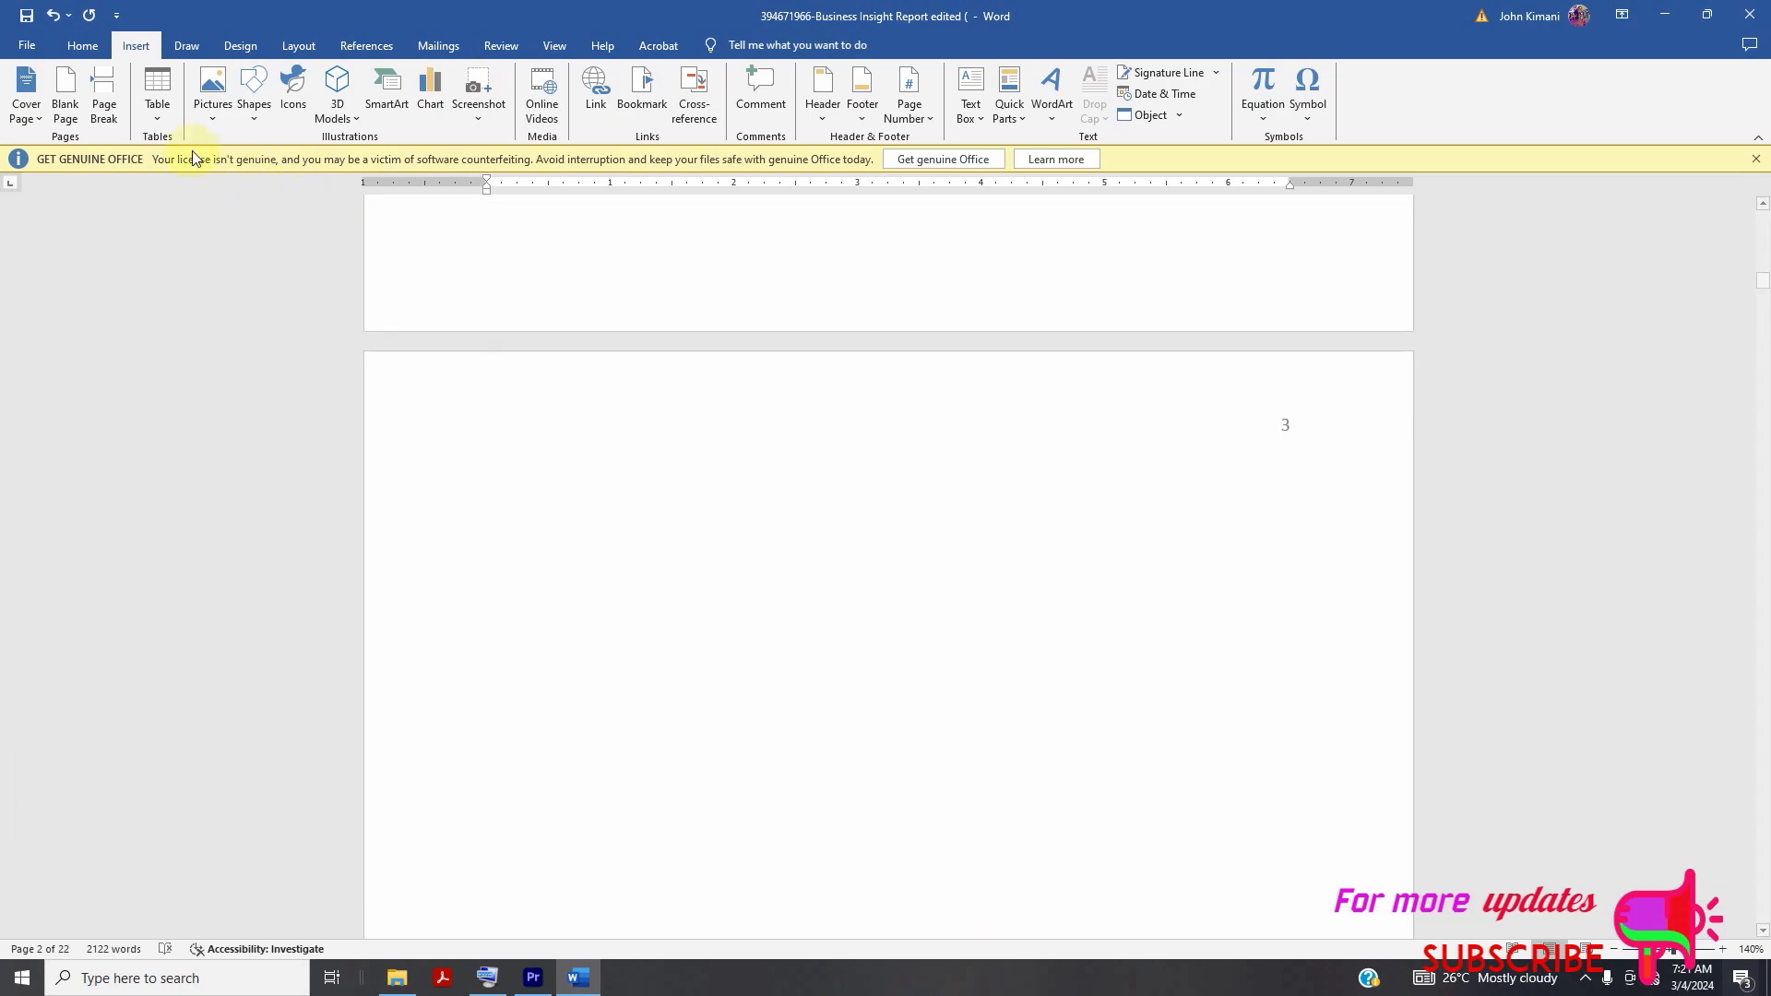
click(88, 49)
click(634, 82)
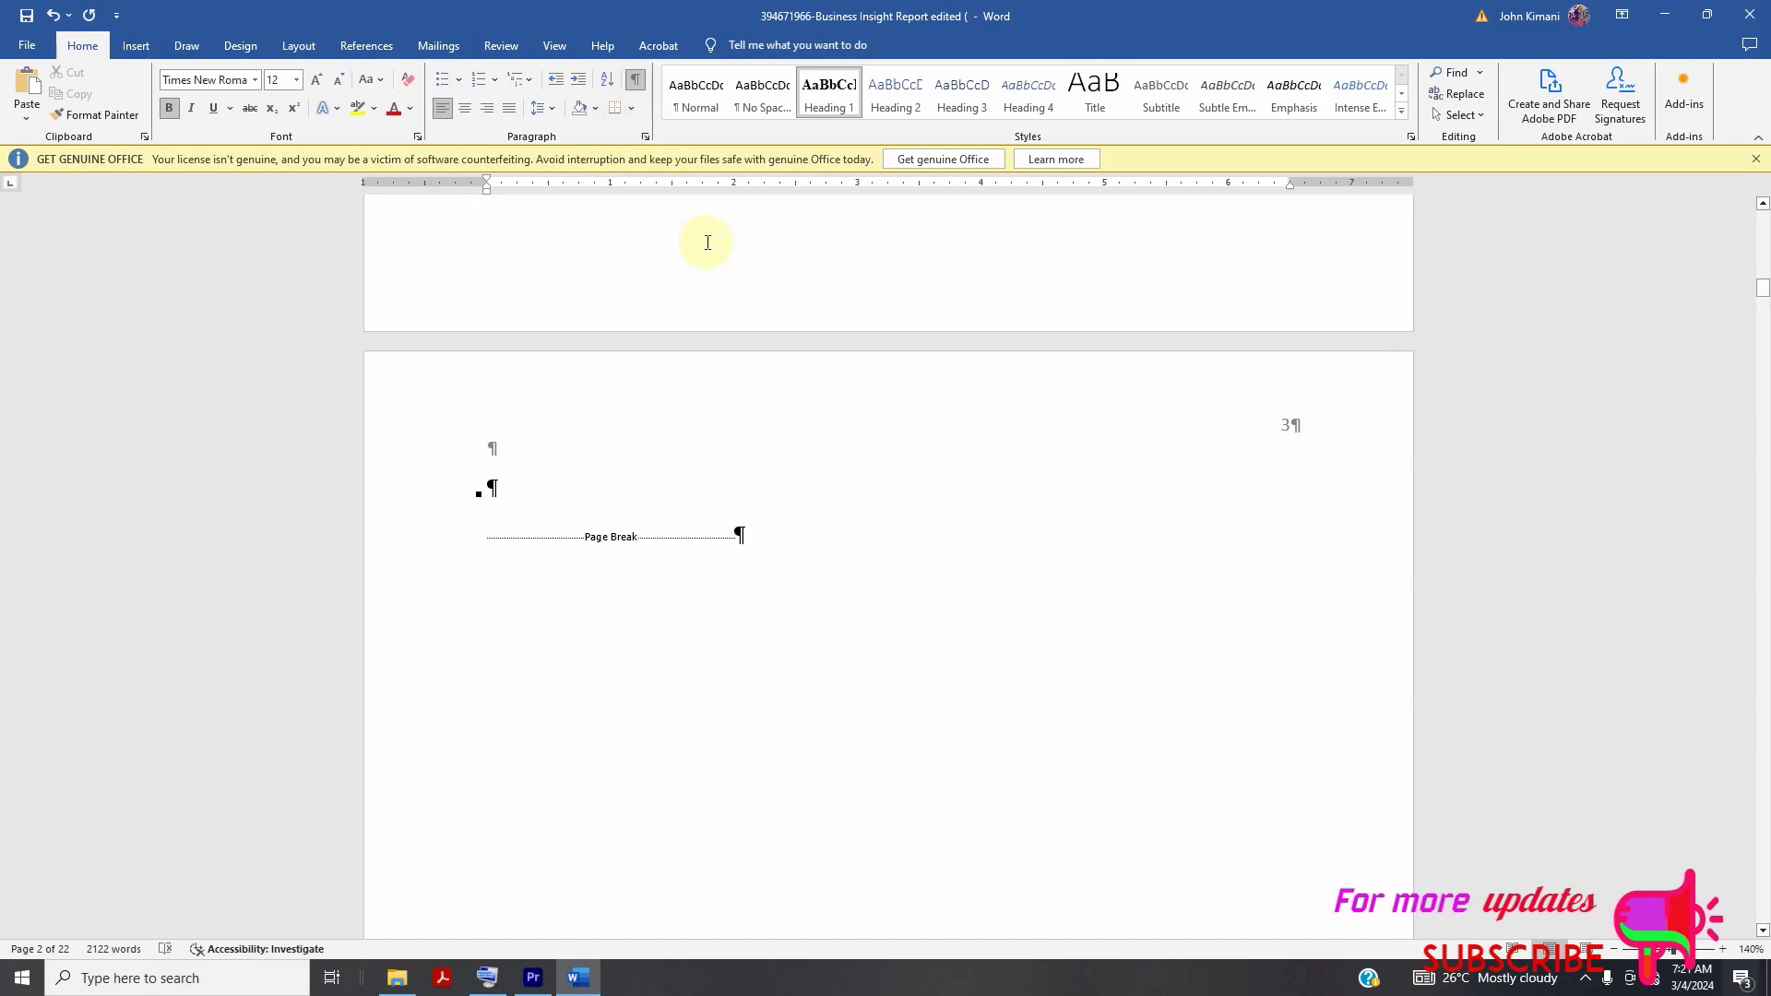
- Try to delete the empty paragraph and page break in front of the "1.0 Introduction" heading
scroll(719, 323, down, 3)
scroll(738, 411, up, 9)
scroll(710, 498, down, 9)
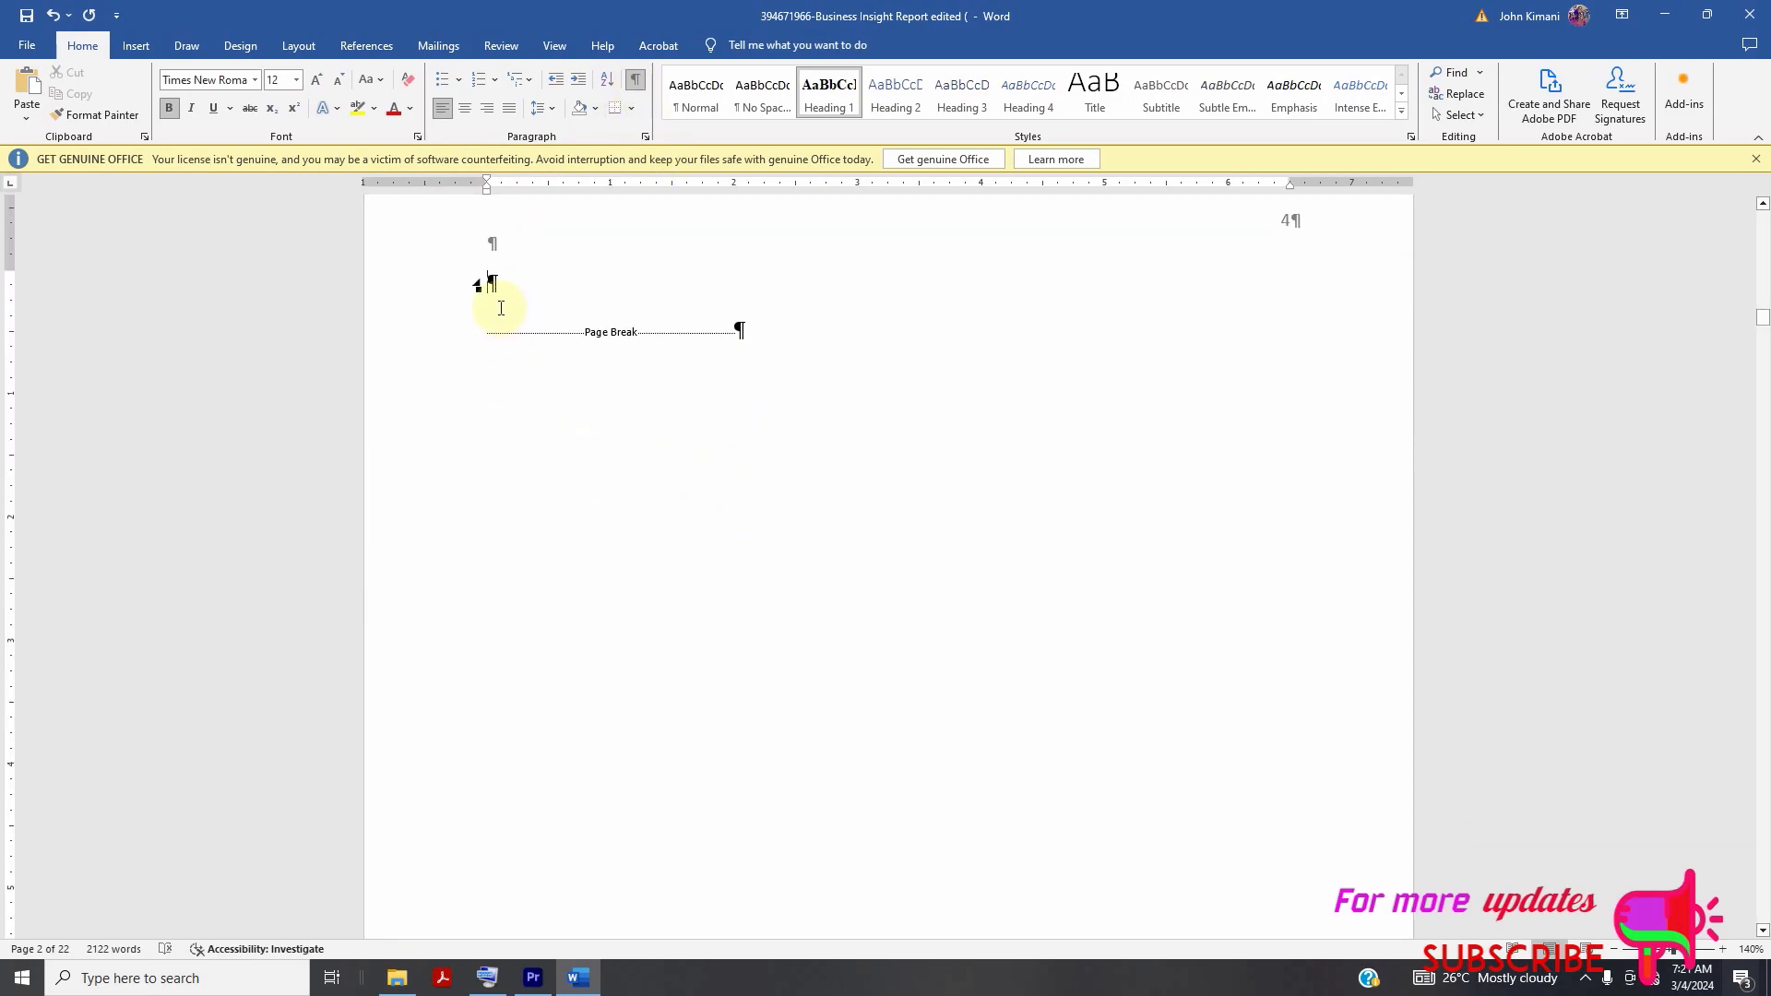
key(Delete)
key(Delete)
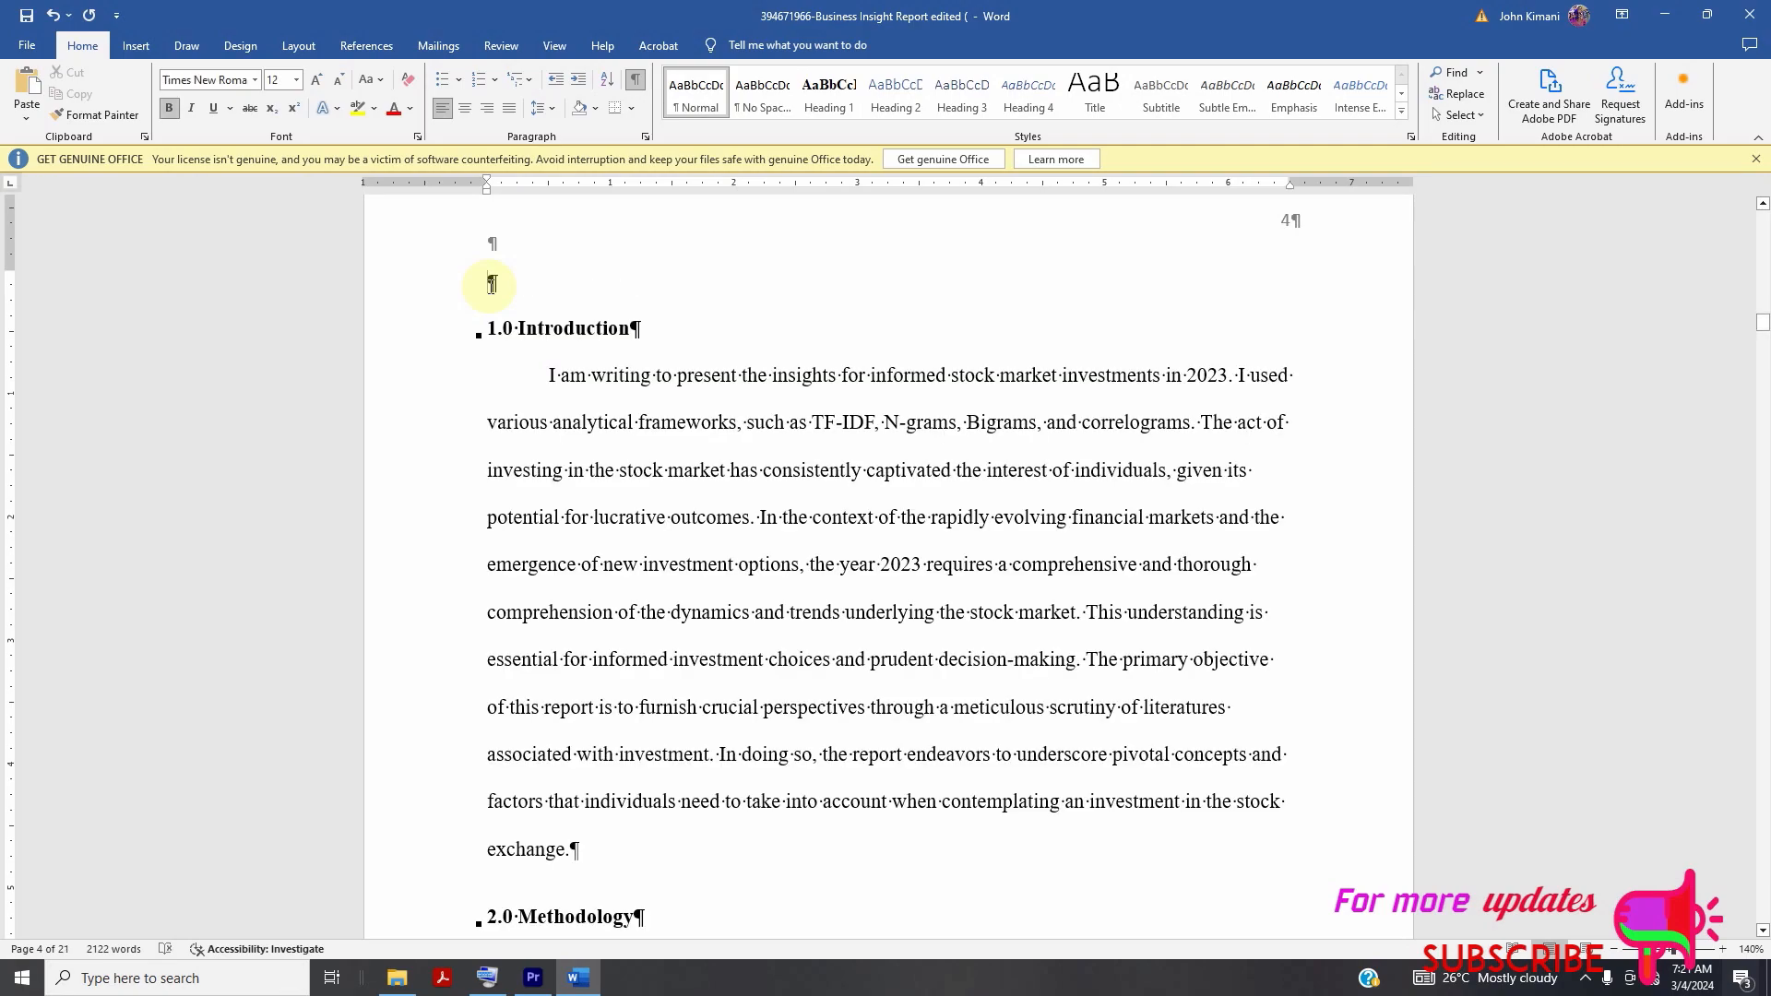
key(Delete)
- Undo the last deletions in front of the "1.0 Introduction" heading
scroll(646, 415, up, 5)
key(ctrl+z)
key(ctrl+z)
key(ctrl+z)
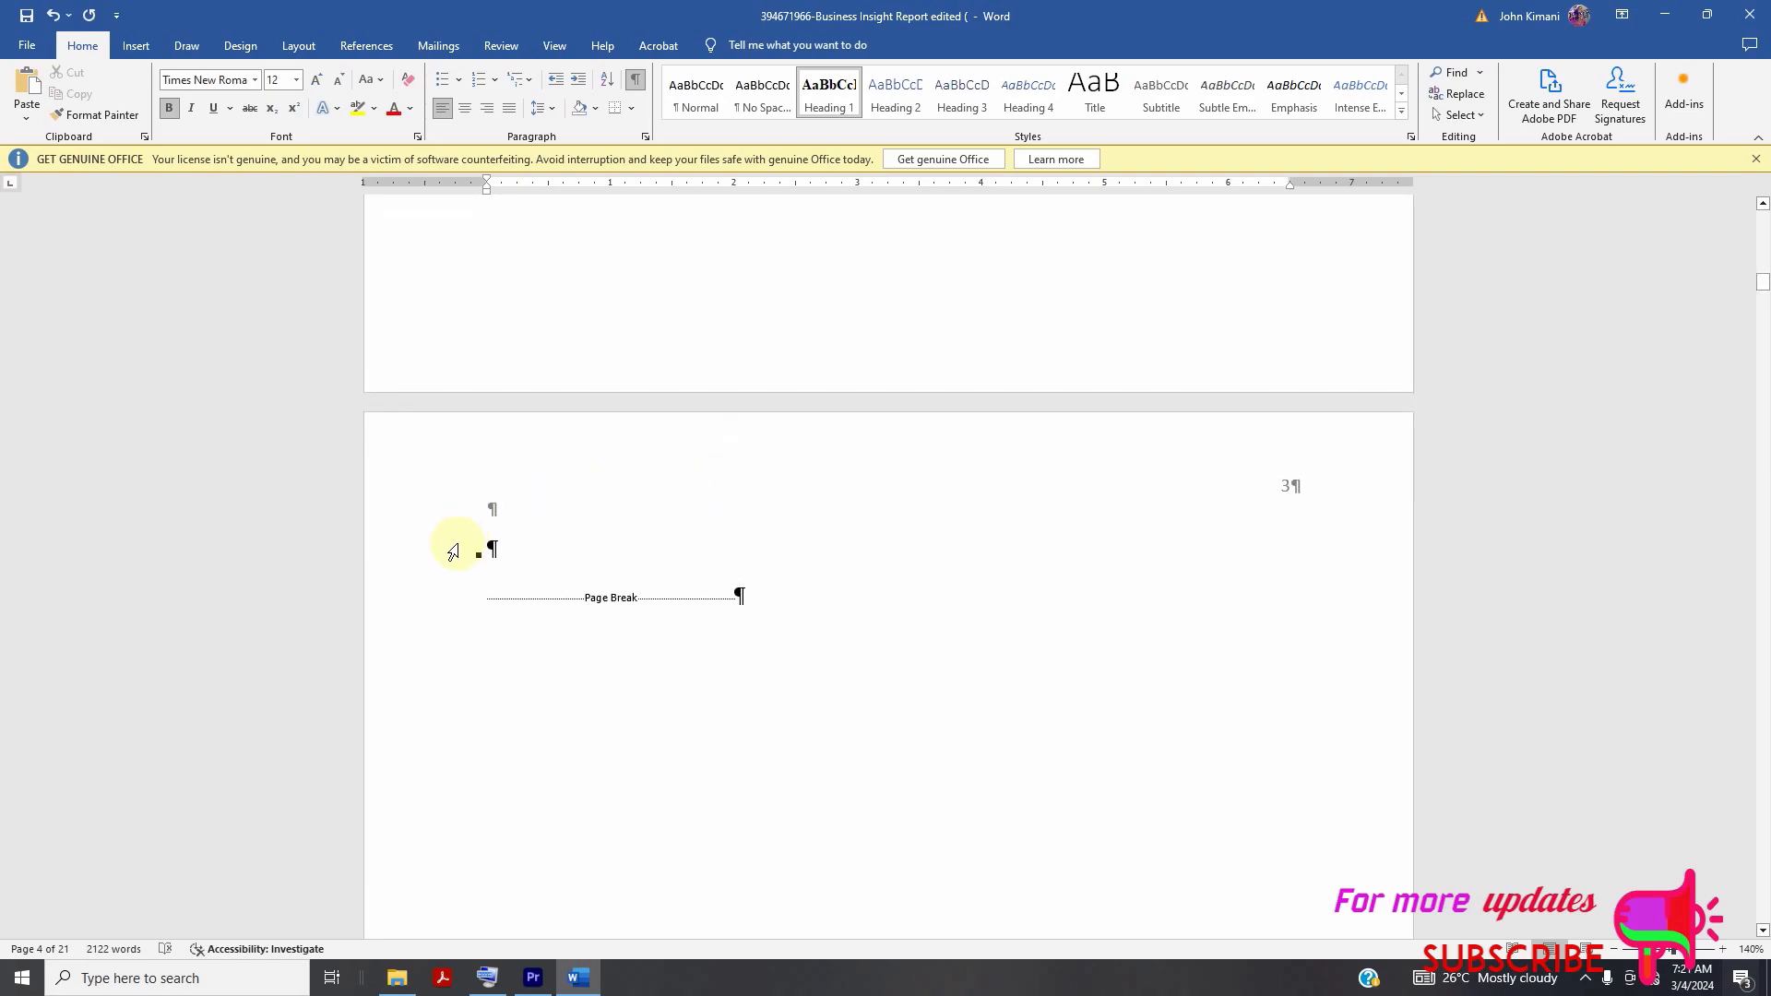
- Delete the empty heading paragraph above the page break on page 3
click(491, 551)
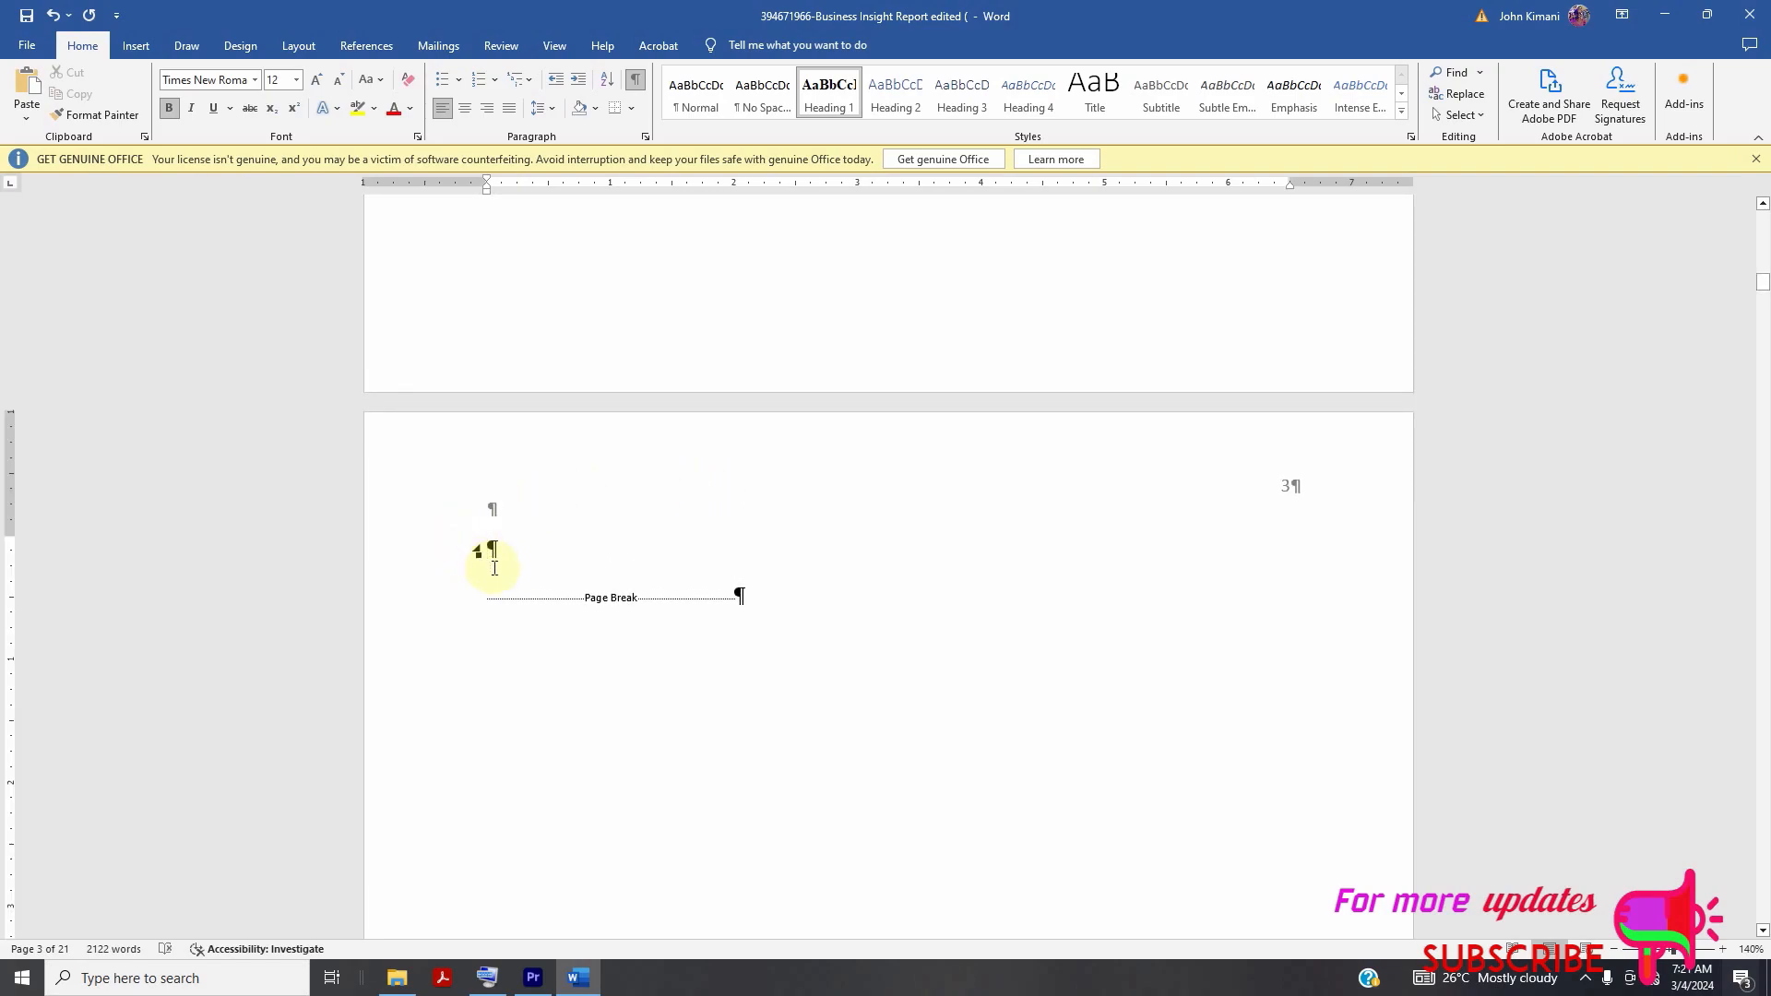
key(BackSpace)
key(BackSpace)
key(BackSpace)
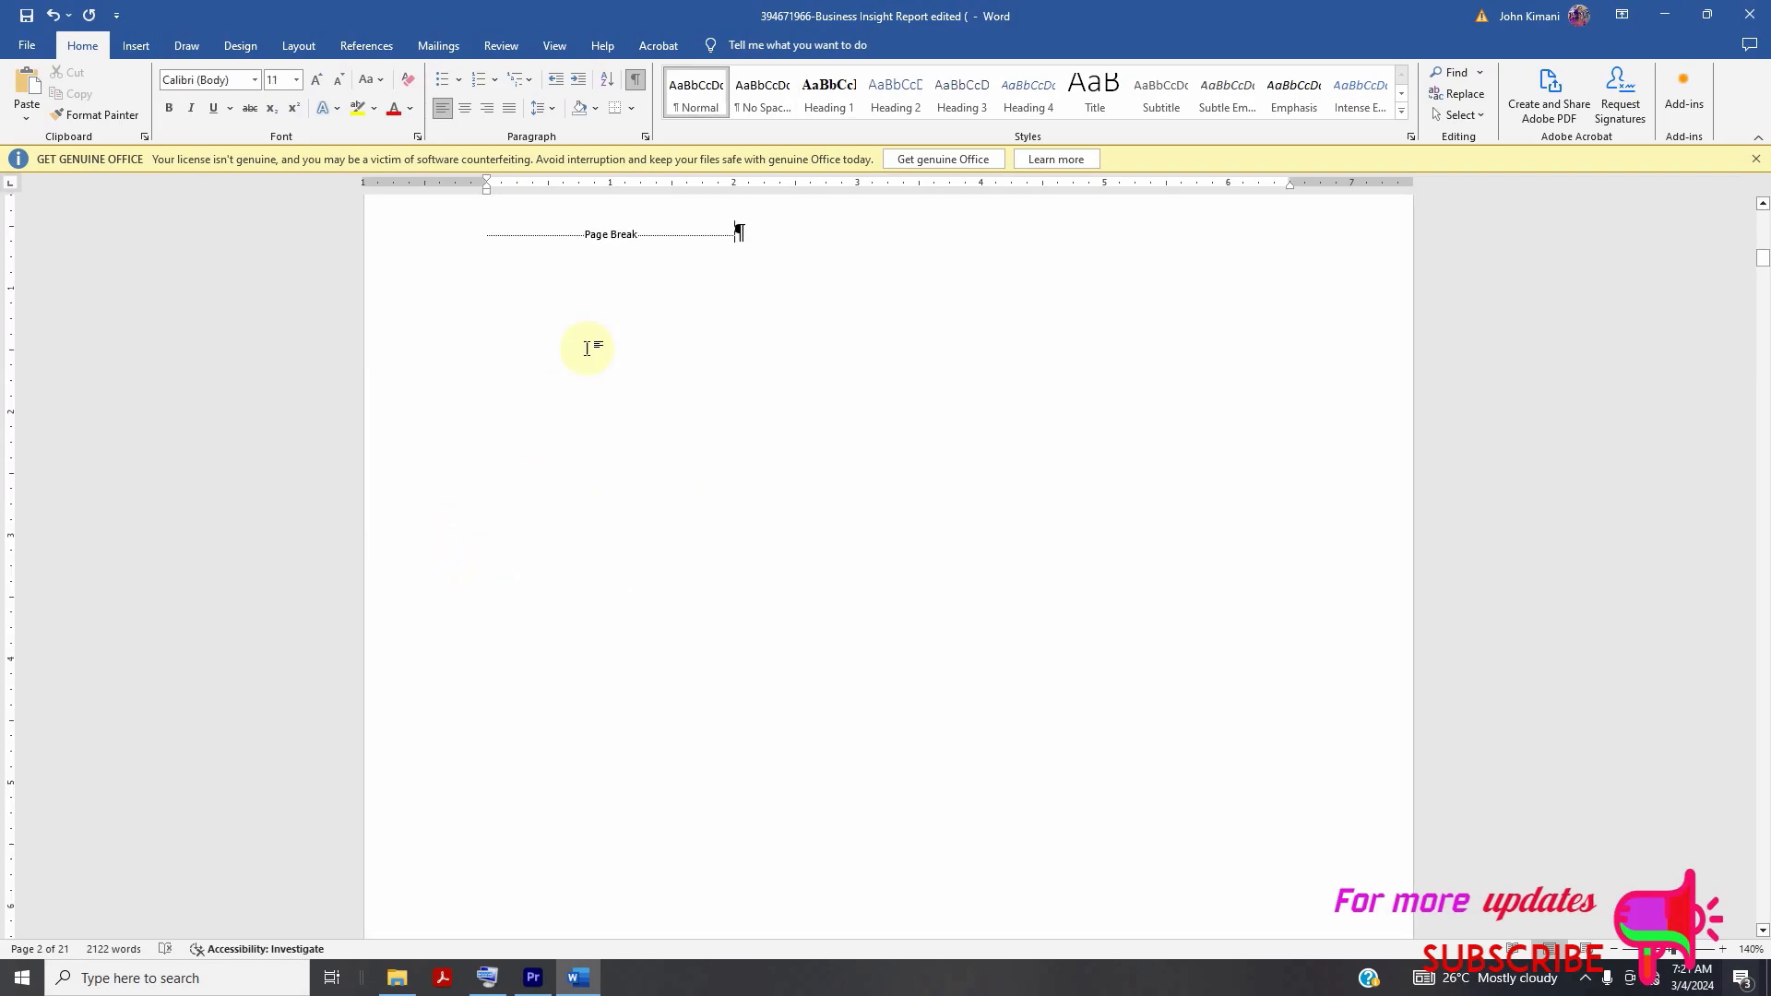
- Apply the Normal style to the empty paragraph above the page break on page 2 and set its font to Times New Roman, size 12
scroll(558, 364, up, 3)
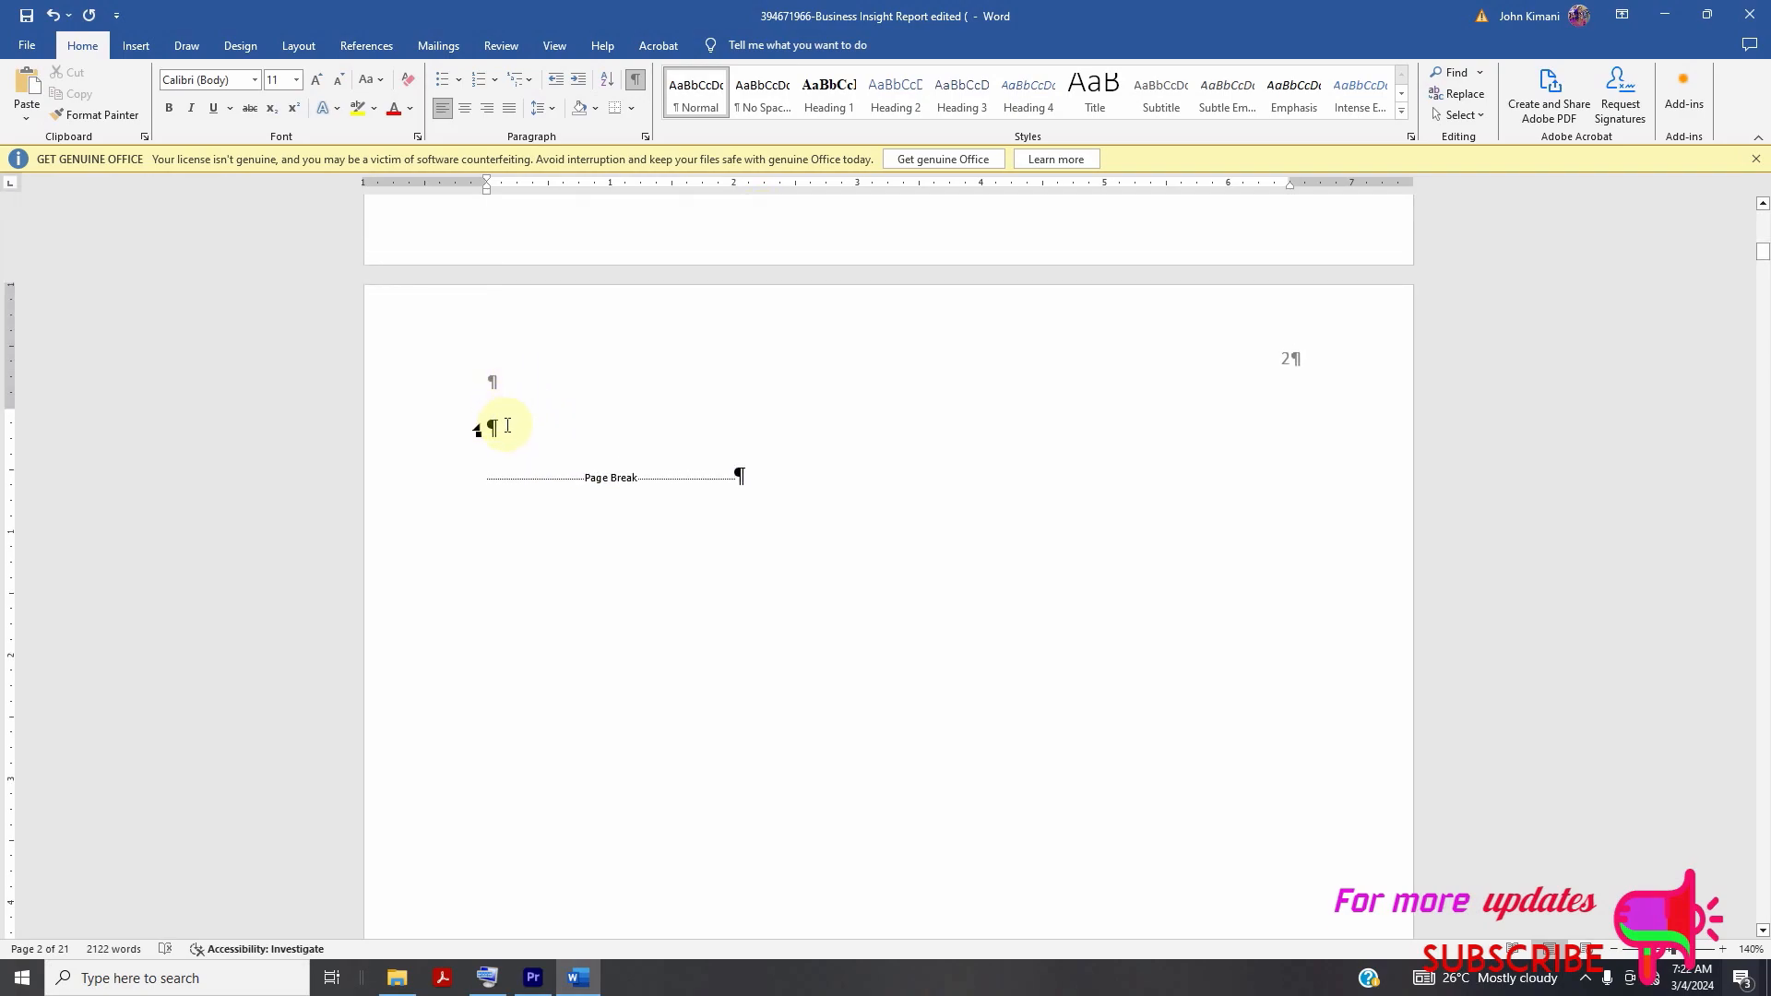
click(696, 92)
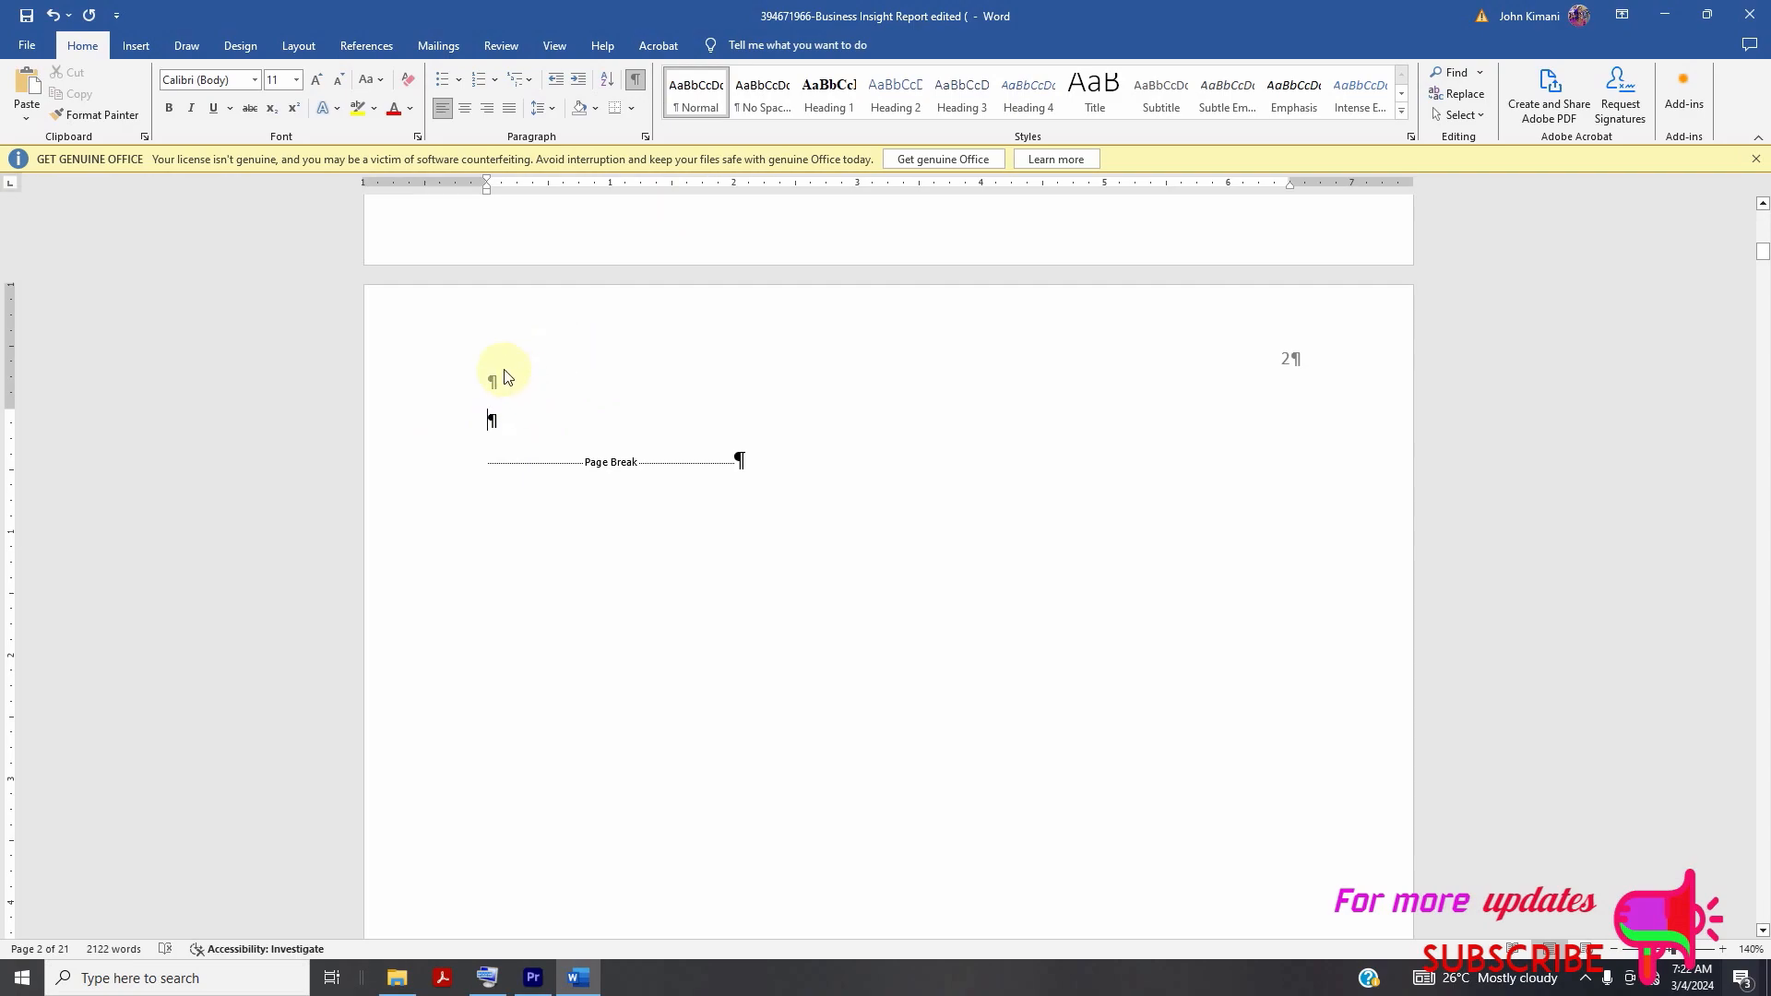
click(257, 83)
click(260, 187)
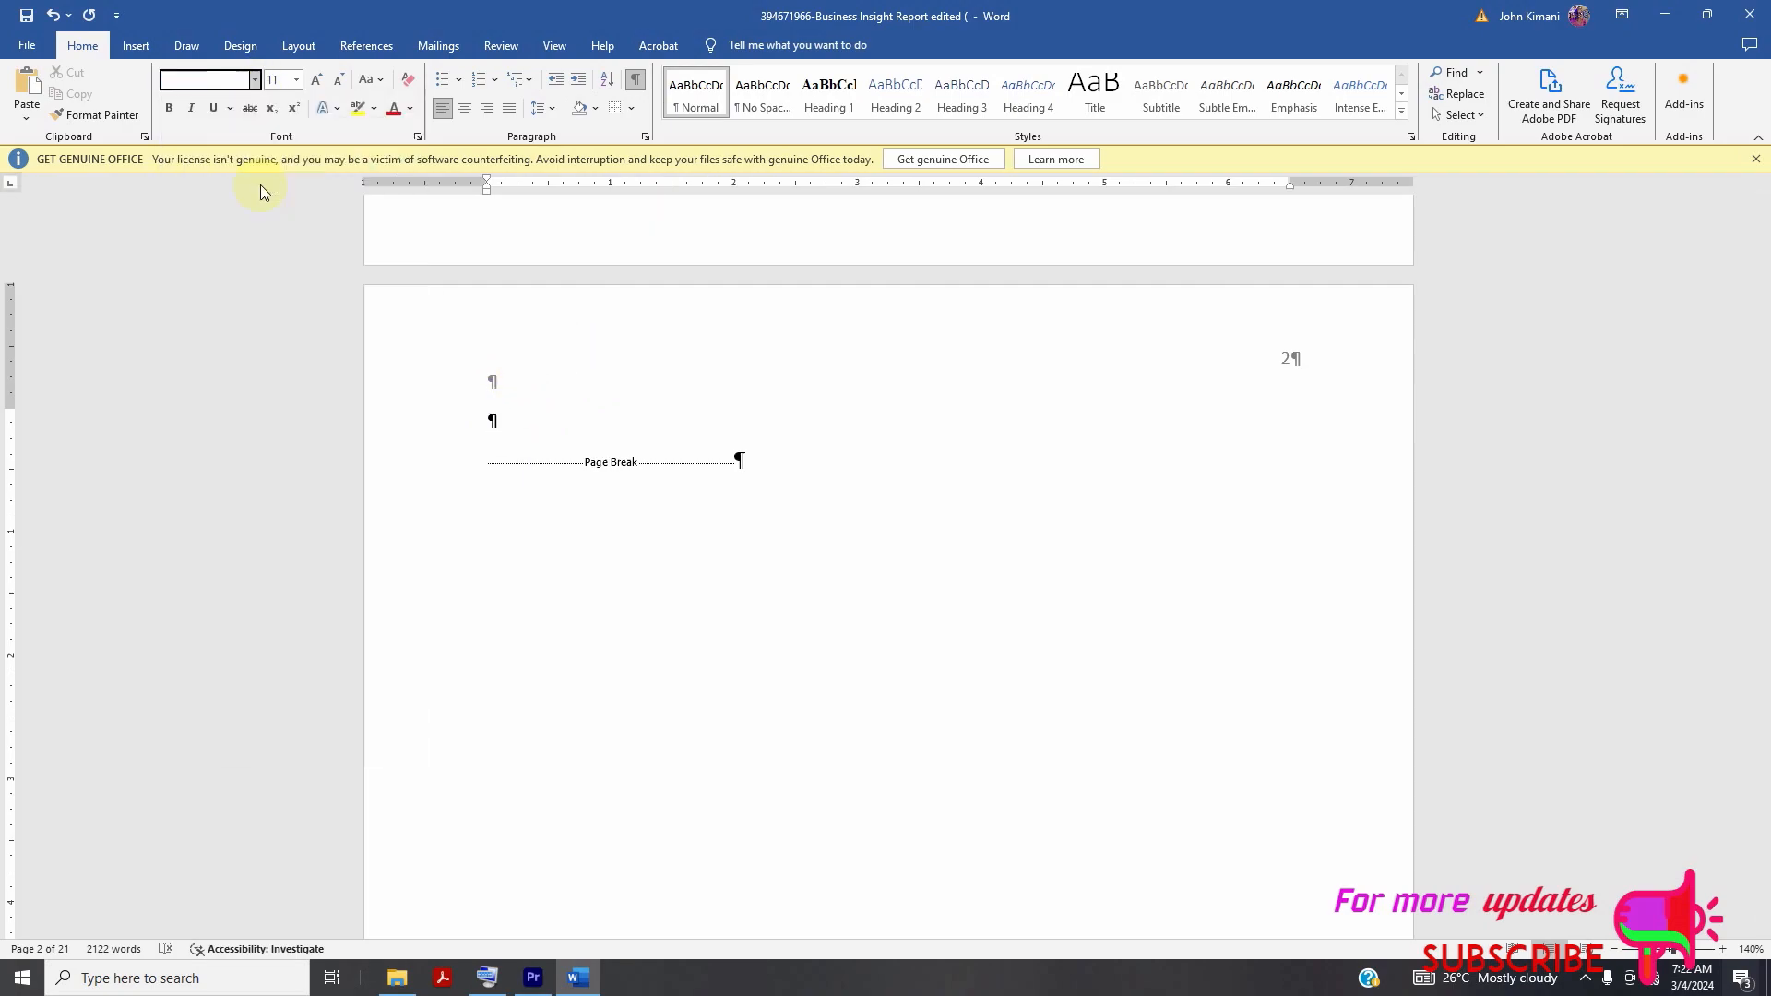
click(297, 81)
click(286, 172)
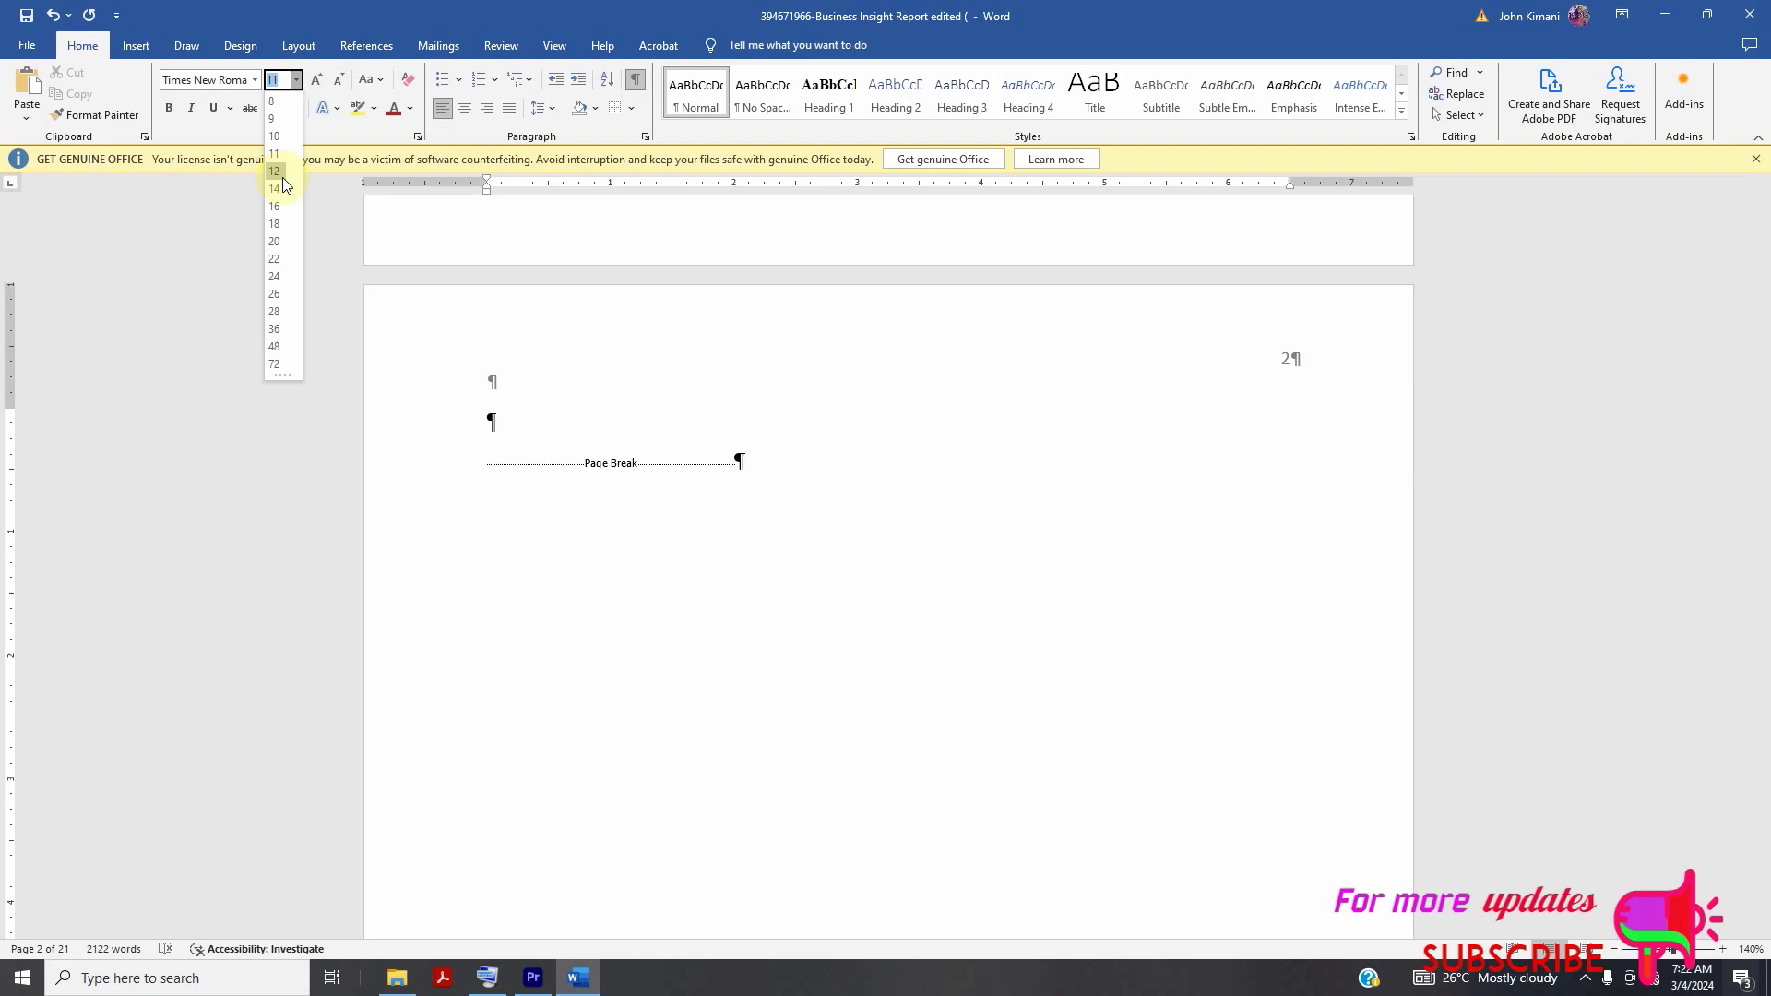
- Insert an Automatic Table 2 table of contents at the empty paragraph on page 2
click(370, 55)
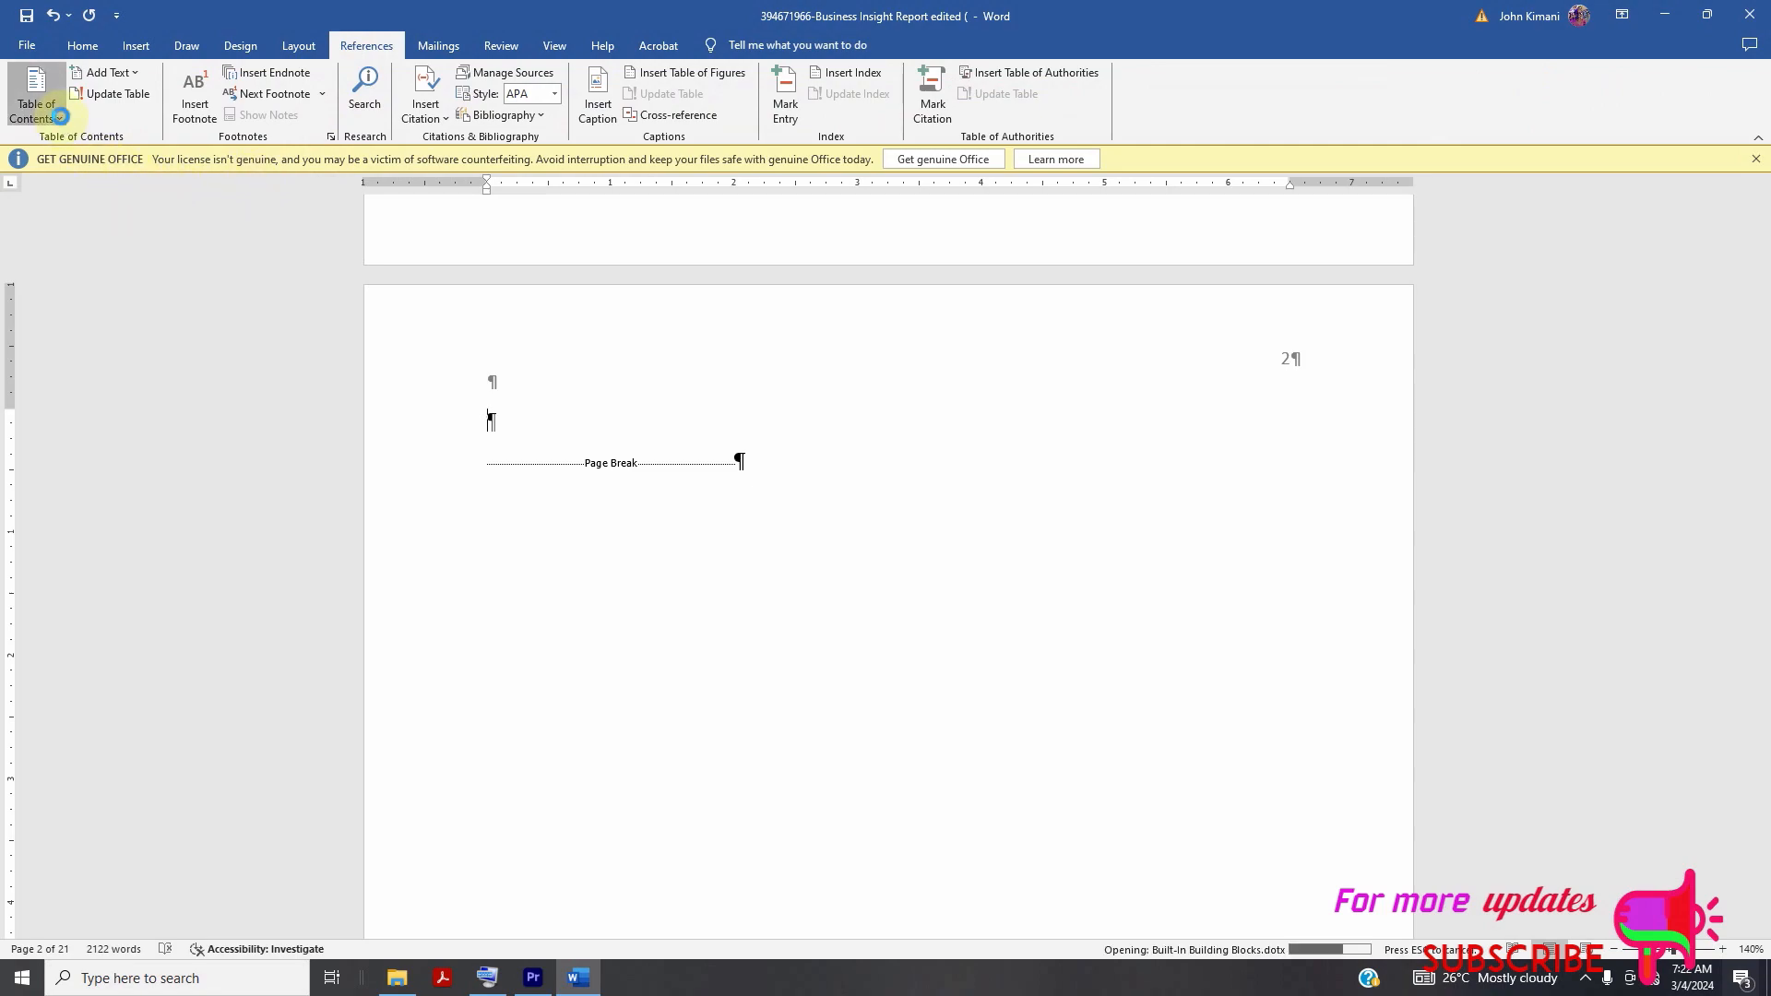
click(59, 116)
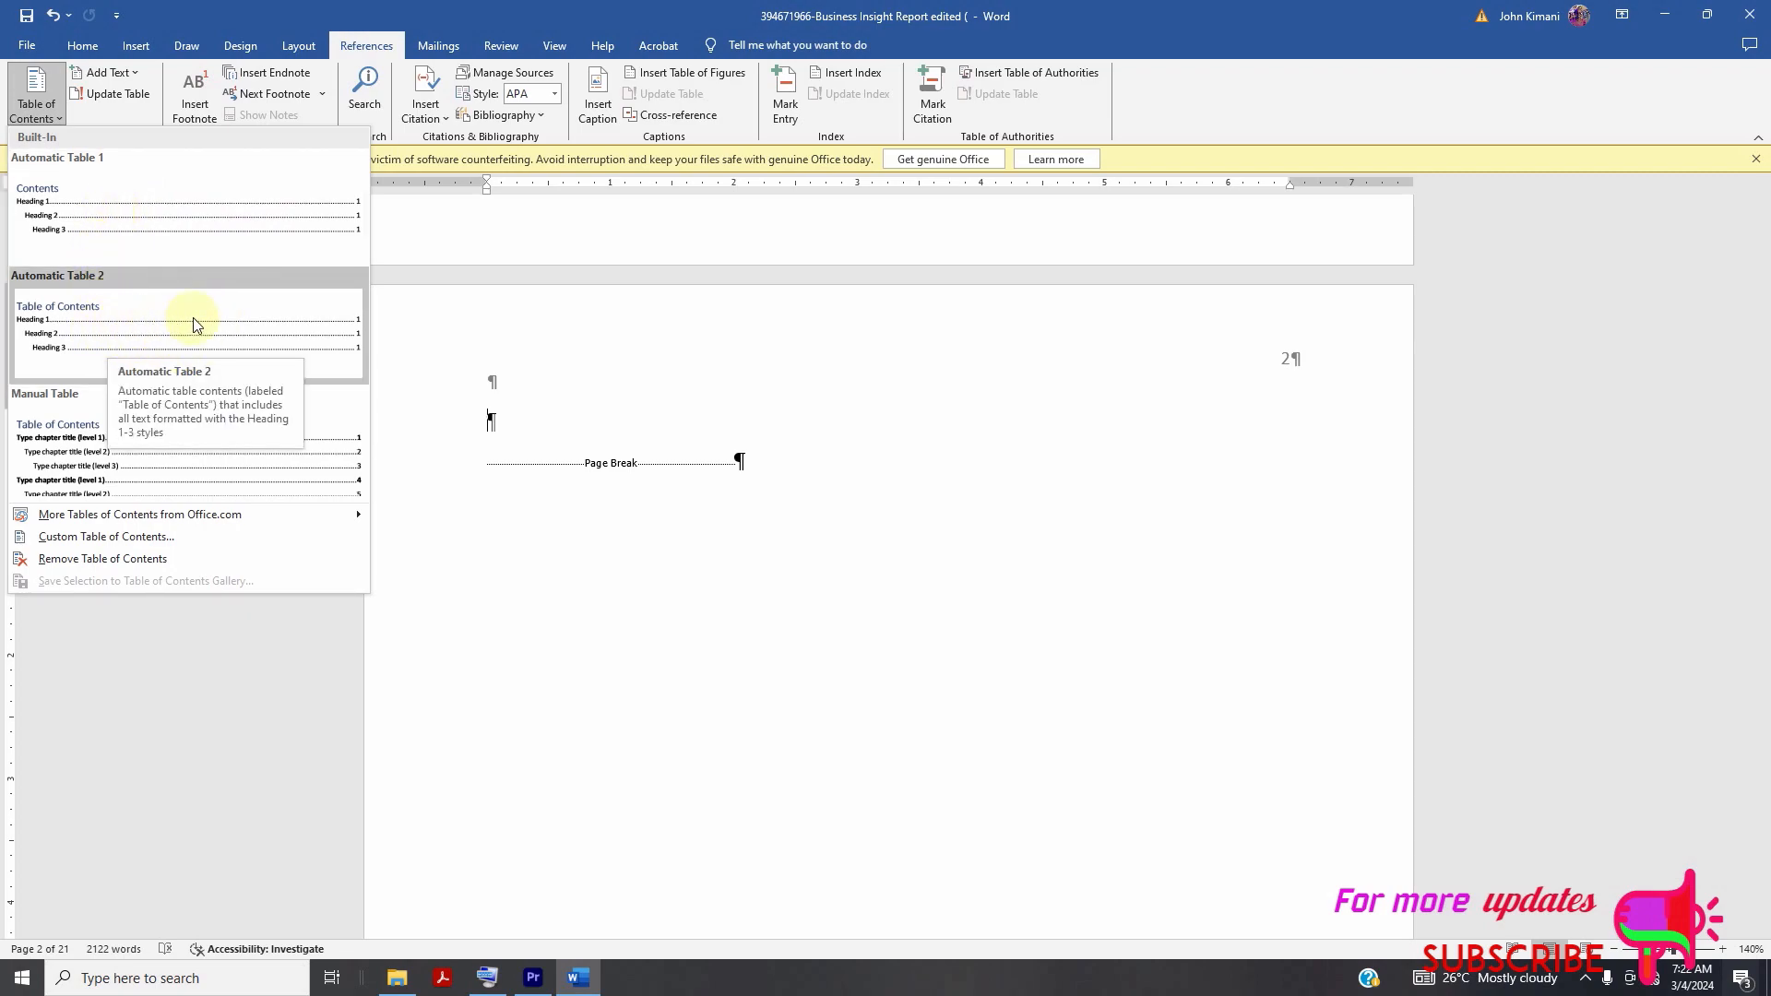
click(168, 323)
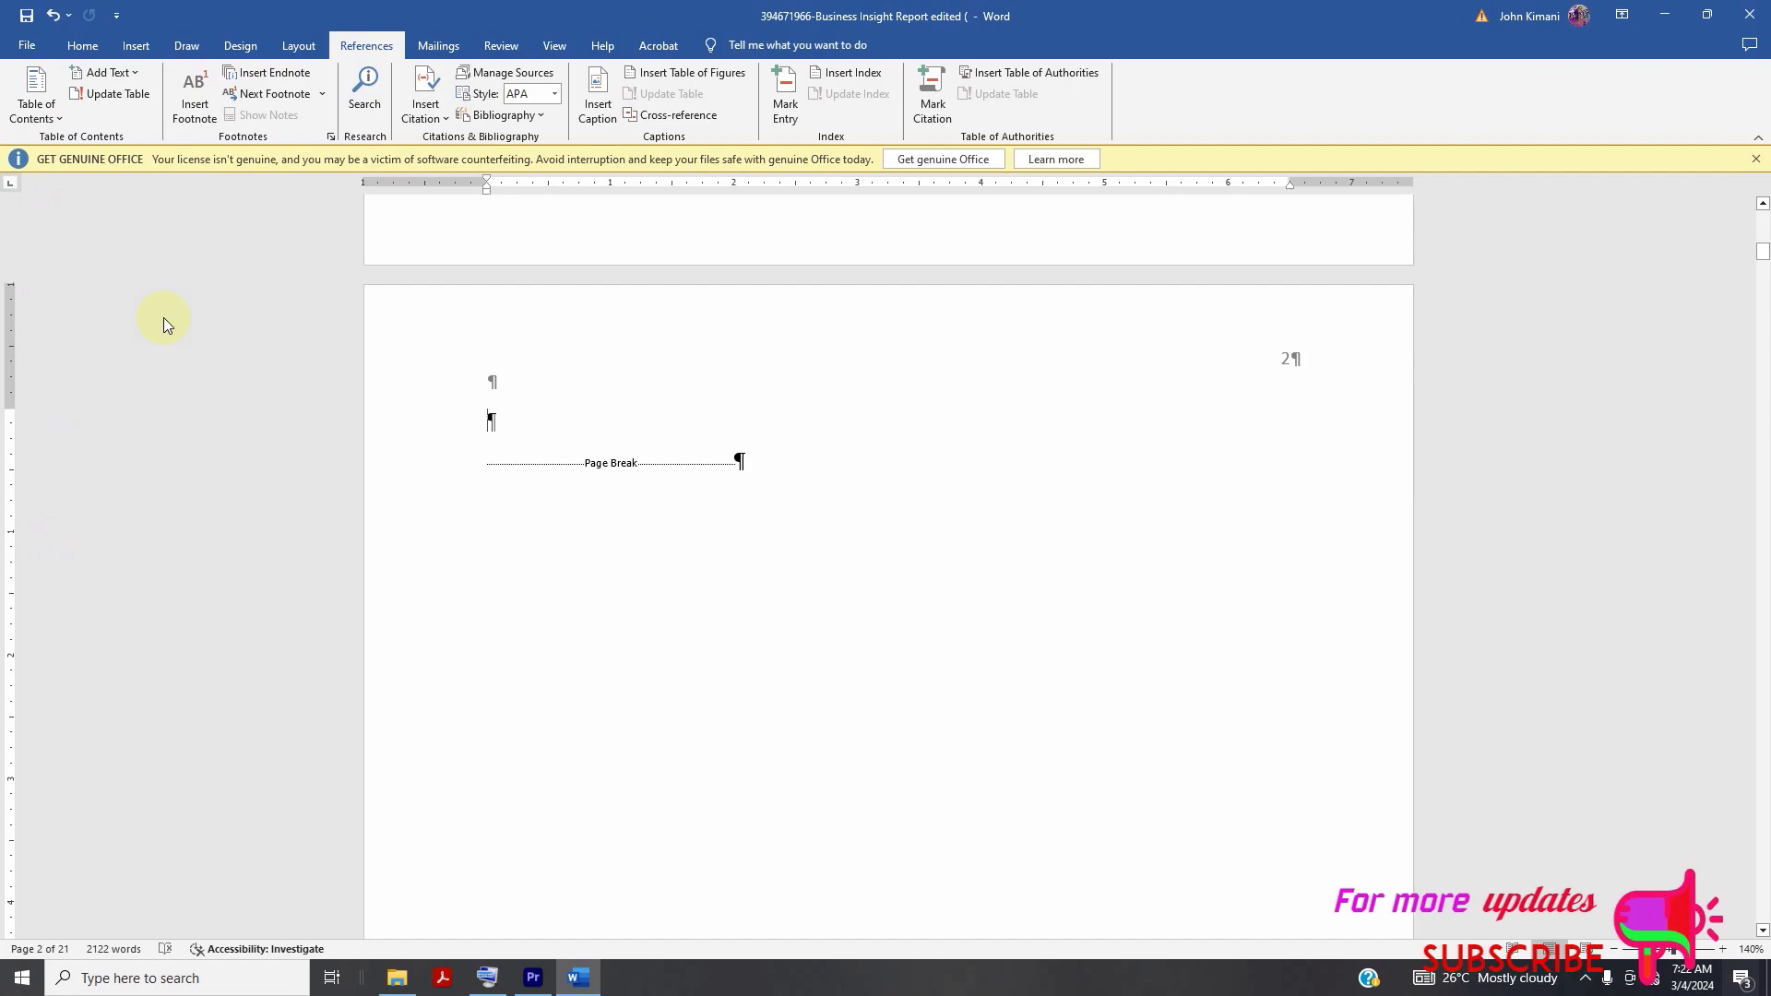
scroll(901, 433, up, 5)
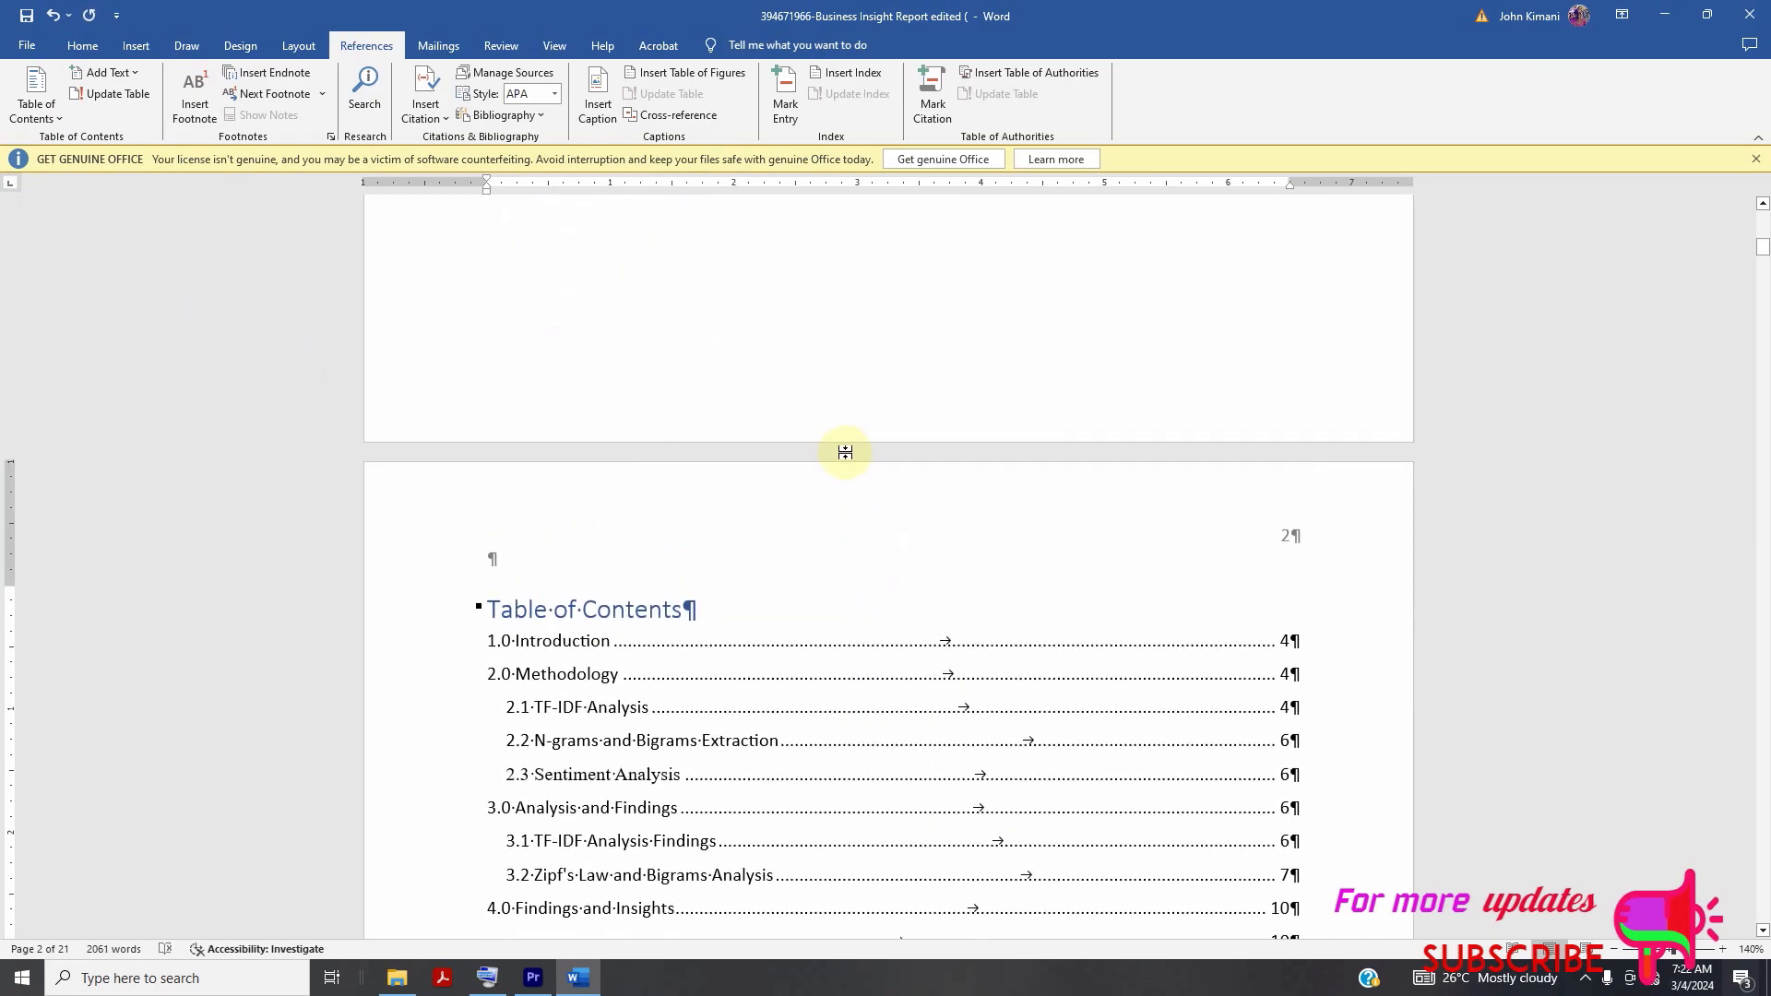
scroll(826, 457, down, 4)
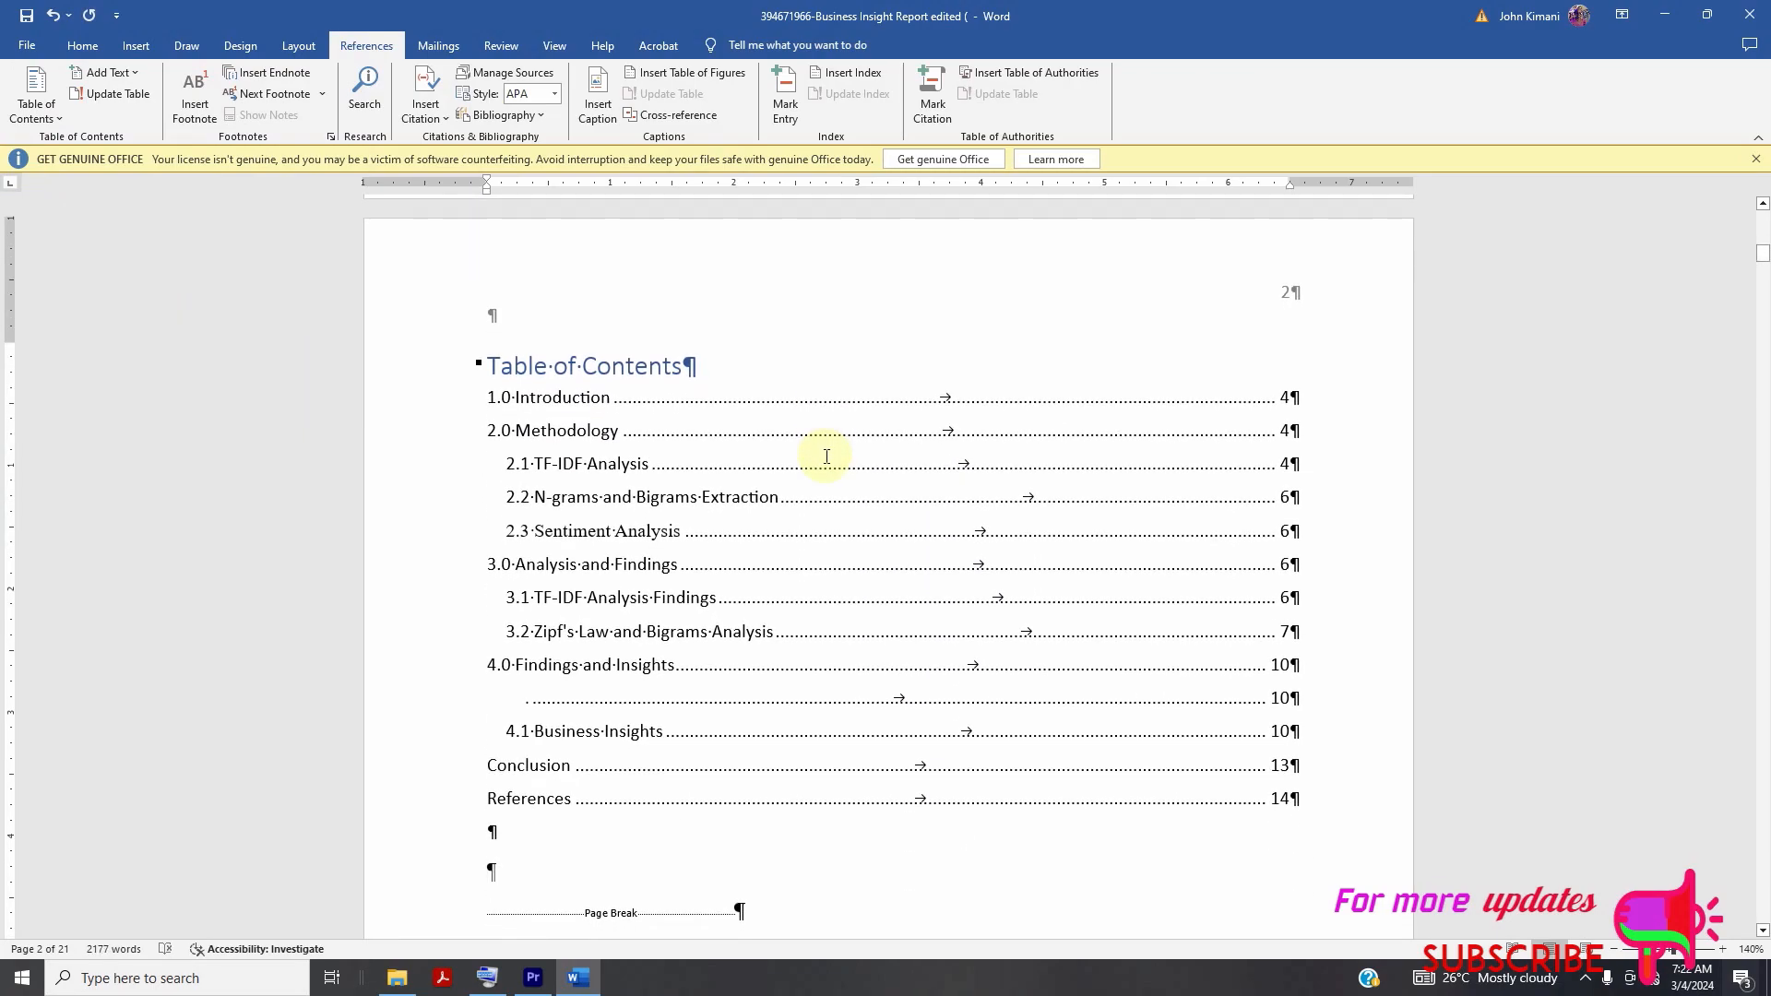
scroll(1688, 498, down, 3)
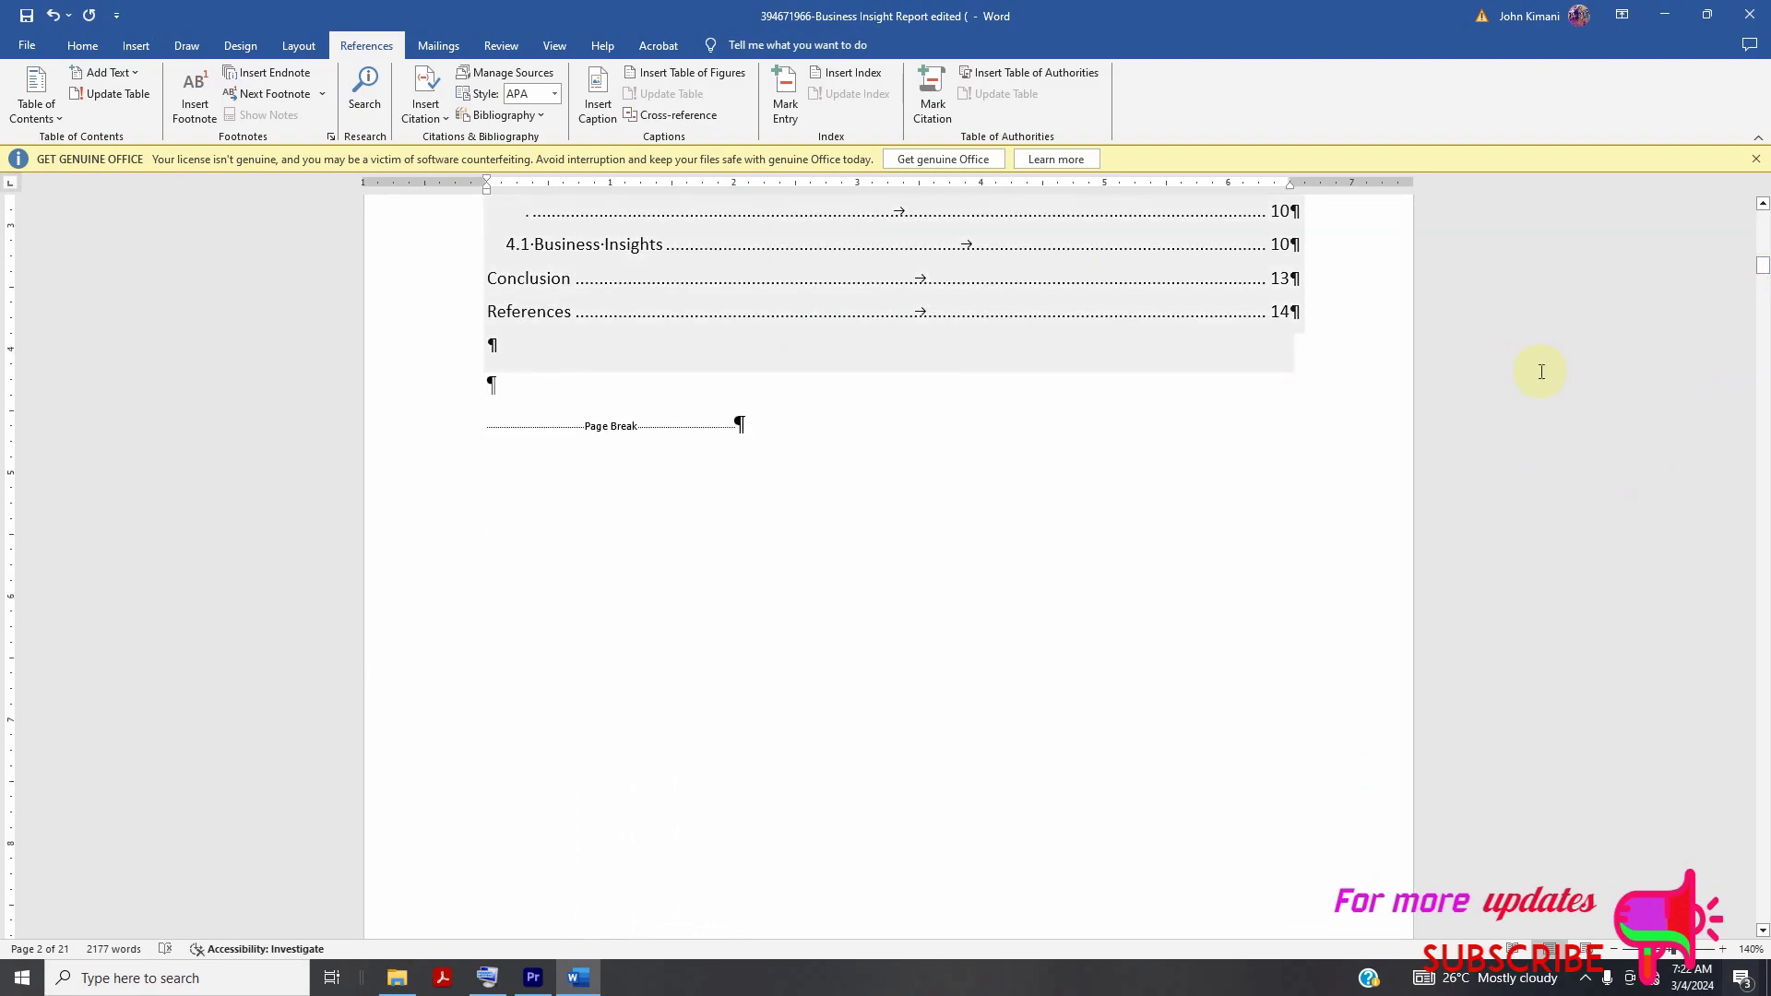
- Add the line "Appendices" above "Text 1:" on page 15 and apply the Heading 1 style to it
drag(1763, 276, 1763, 692)
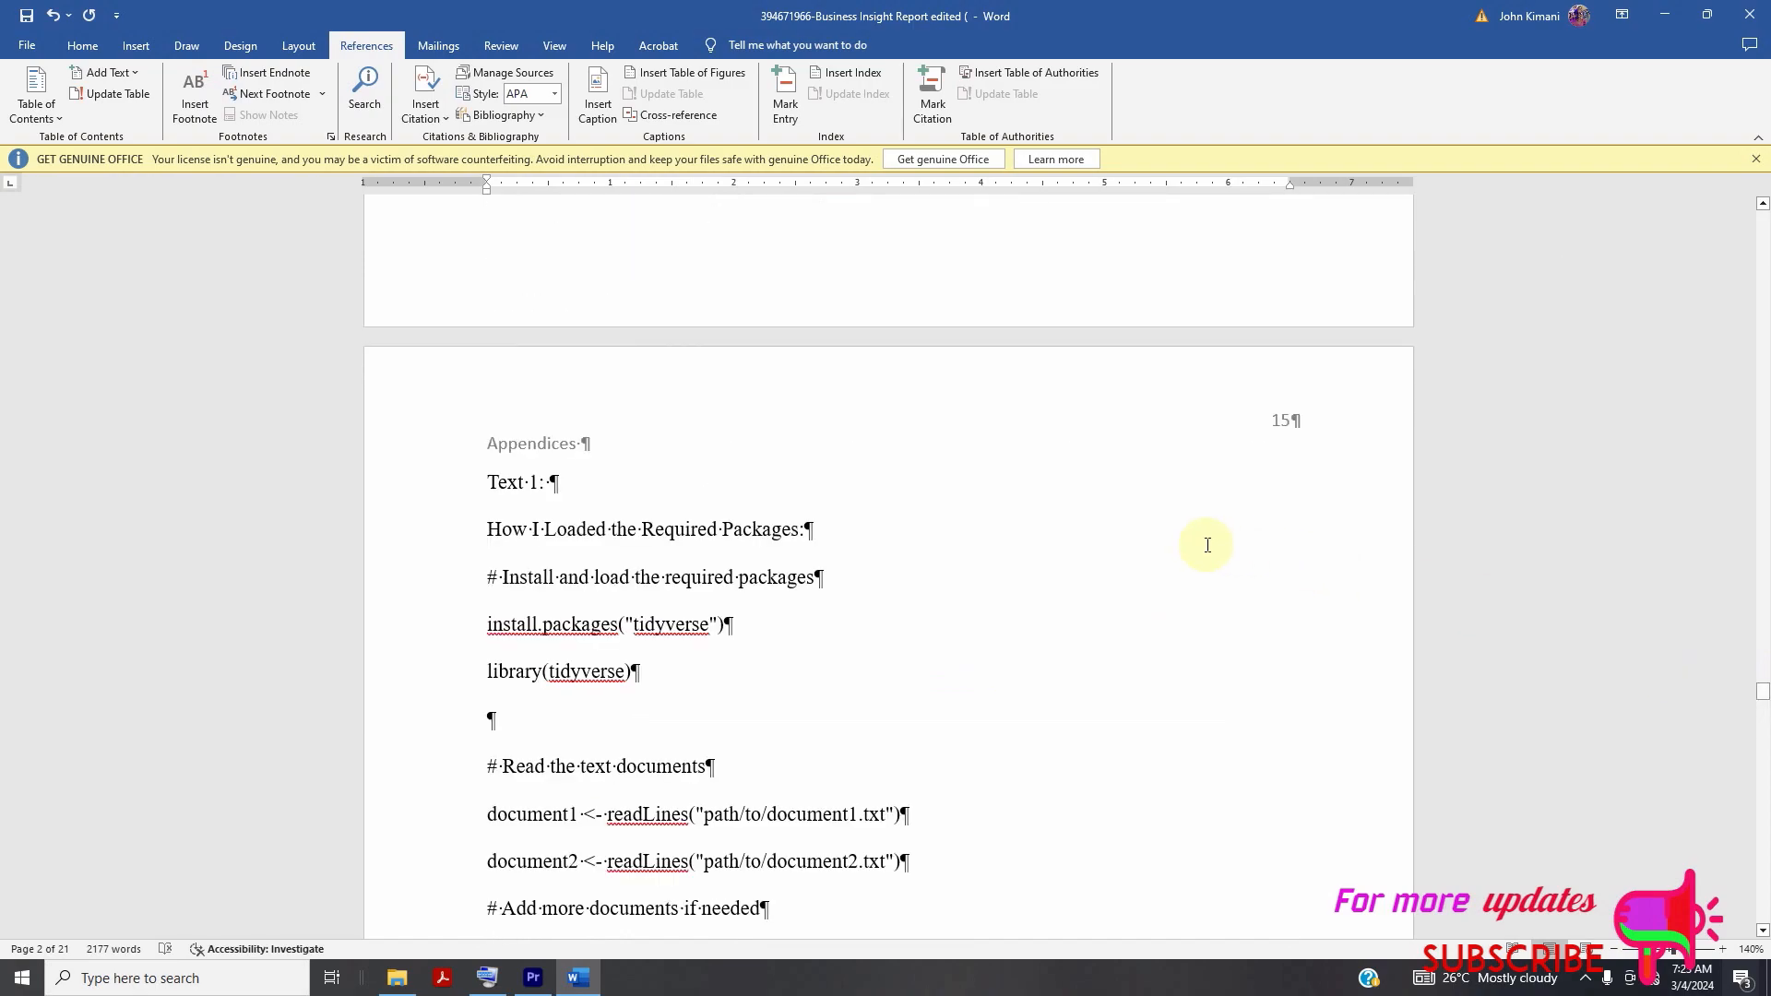
click(492, 488)
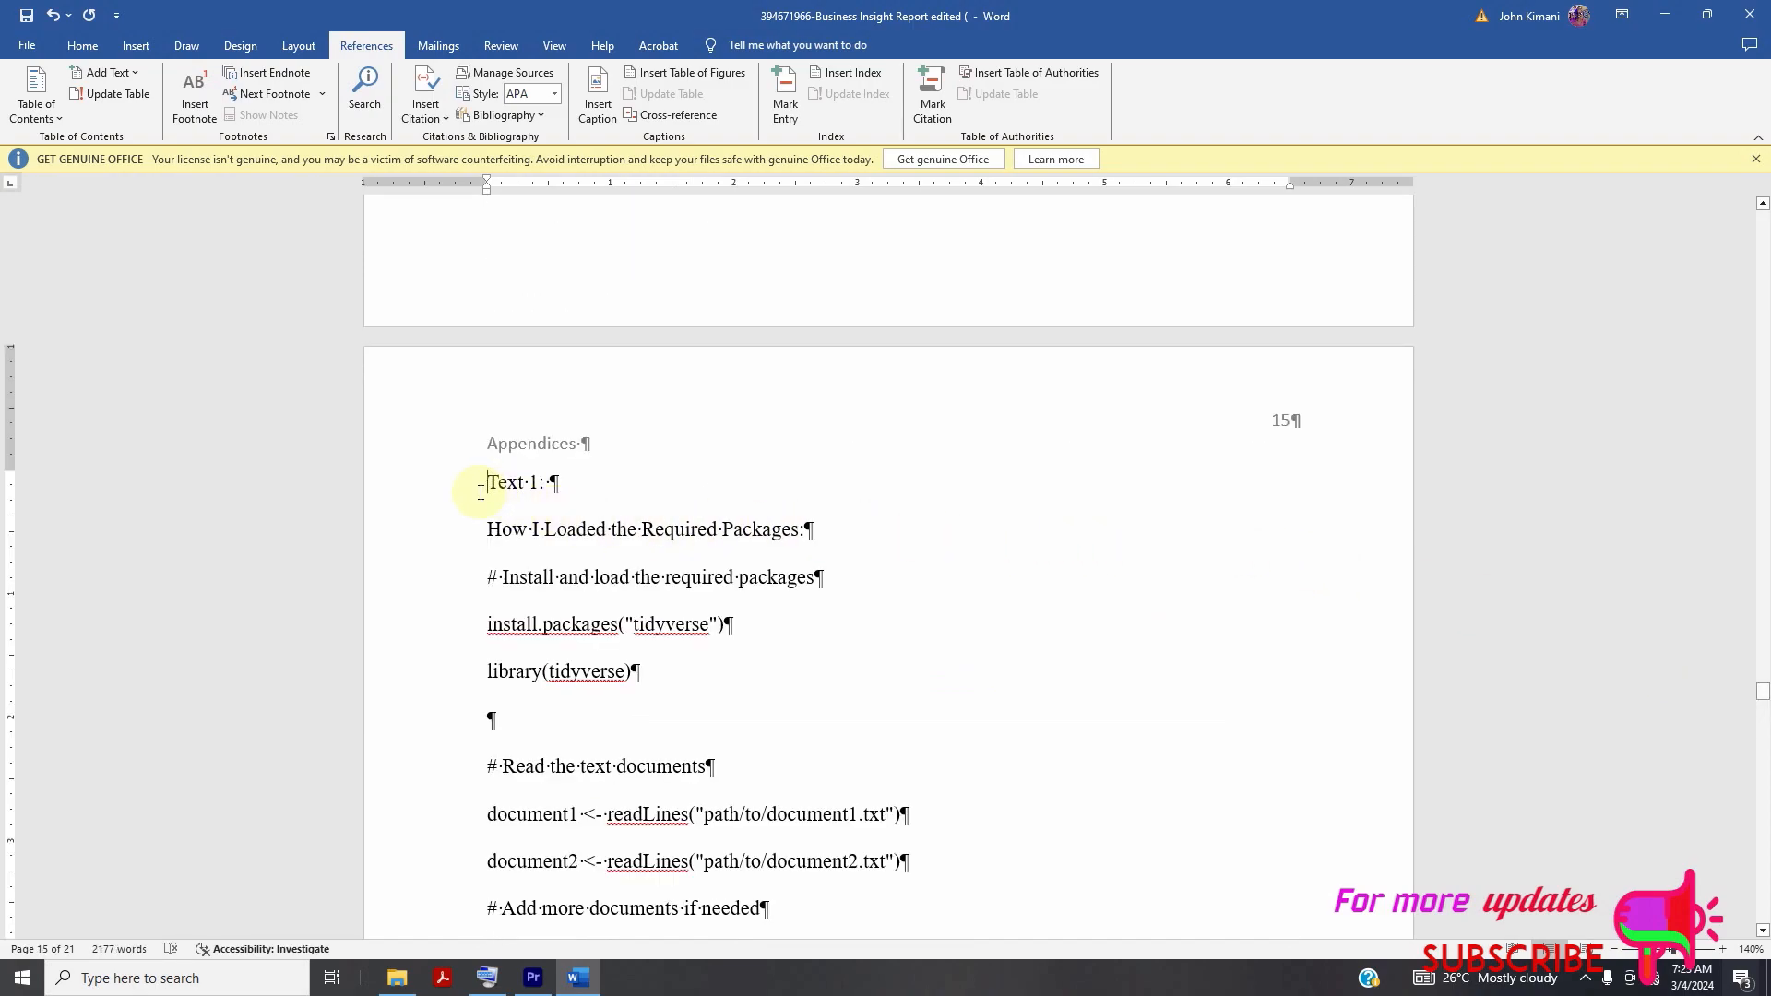
text(Appendices)
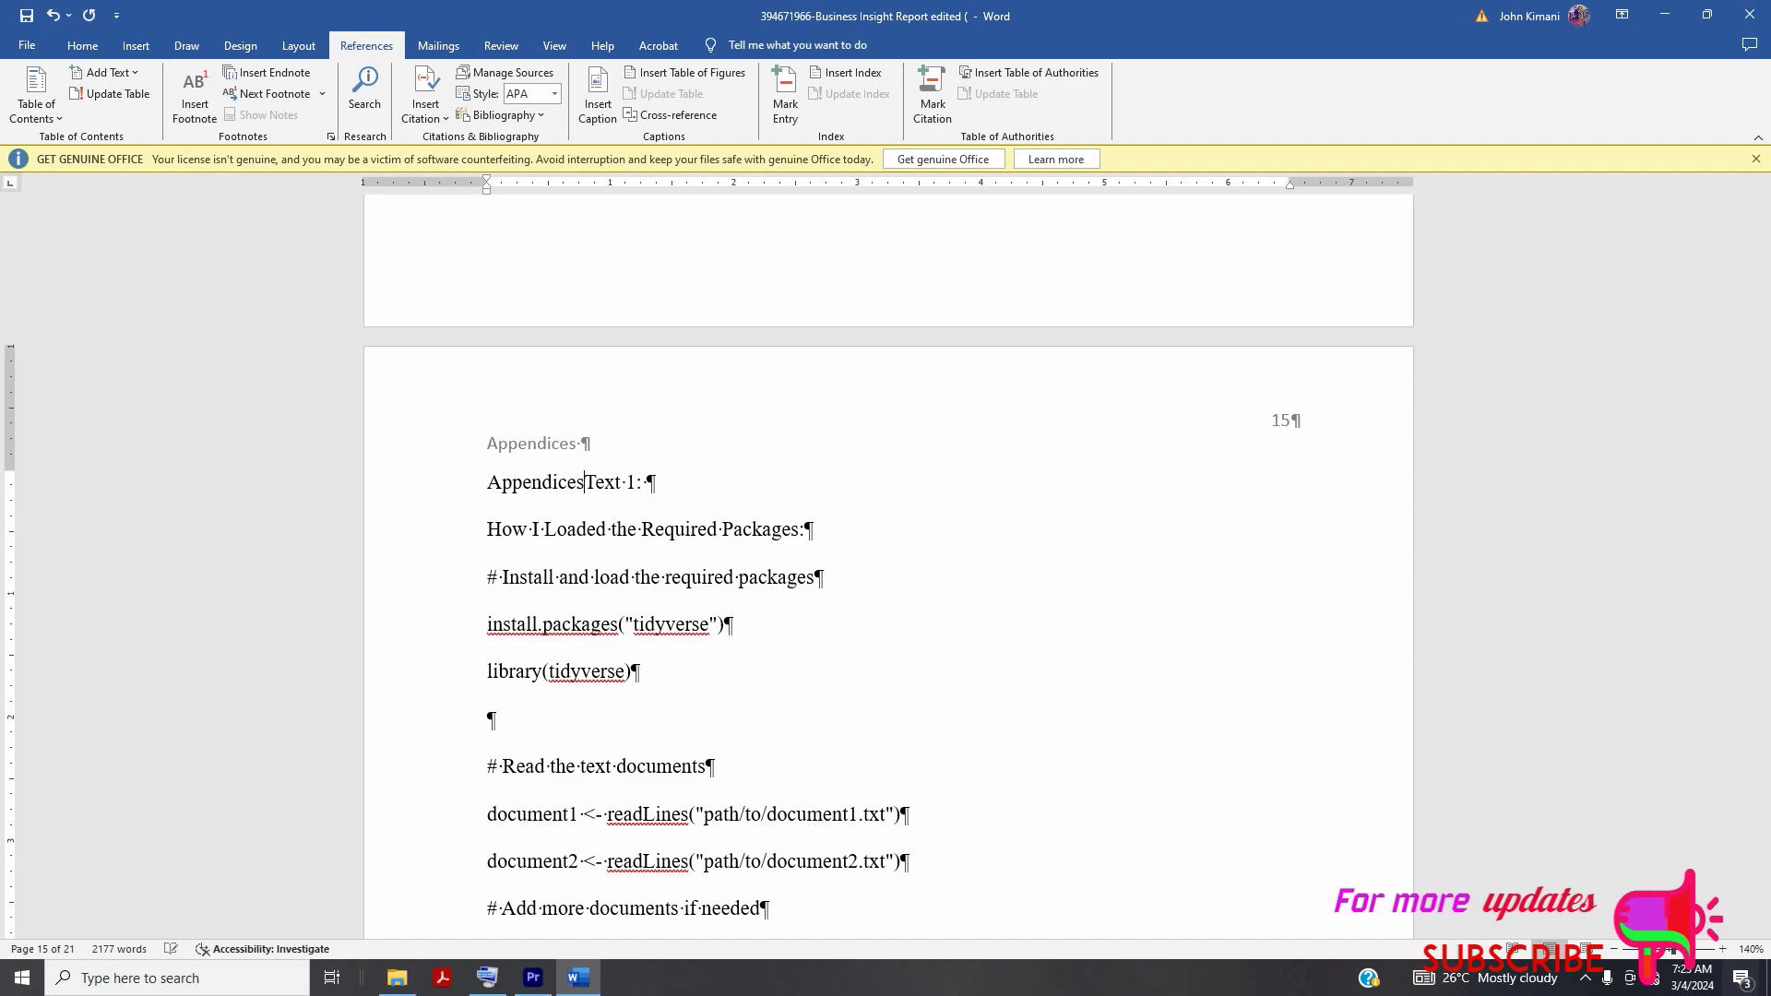
key(Return)
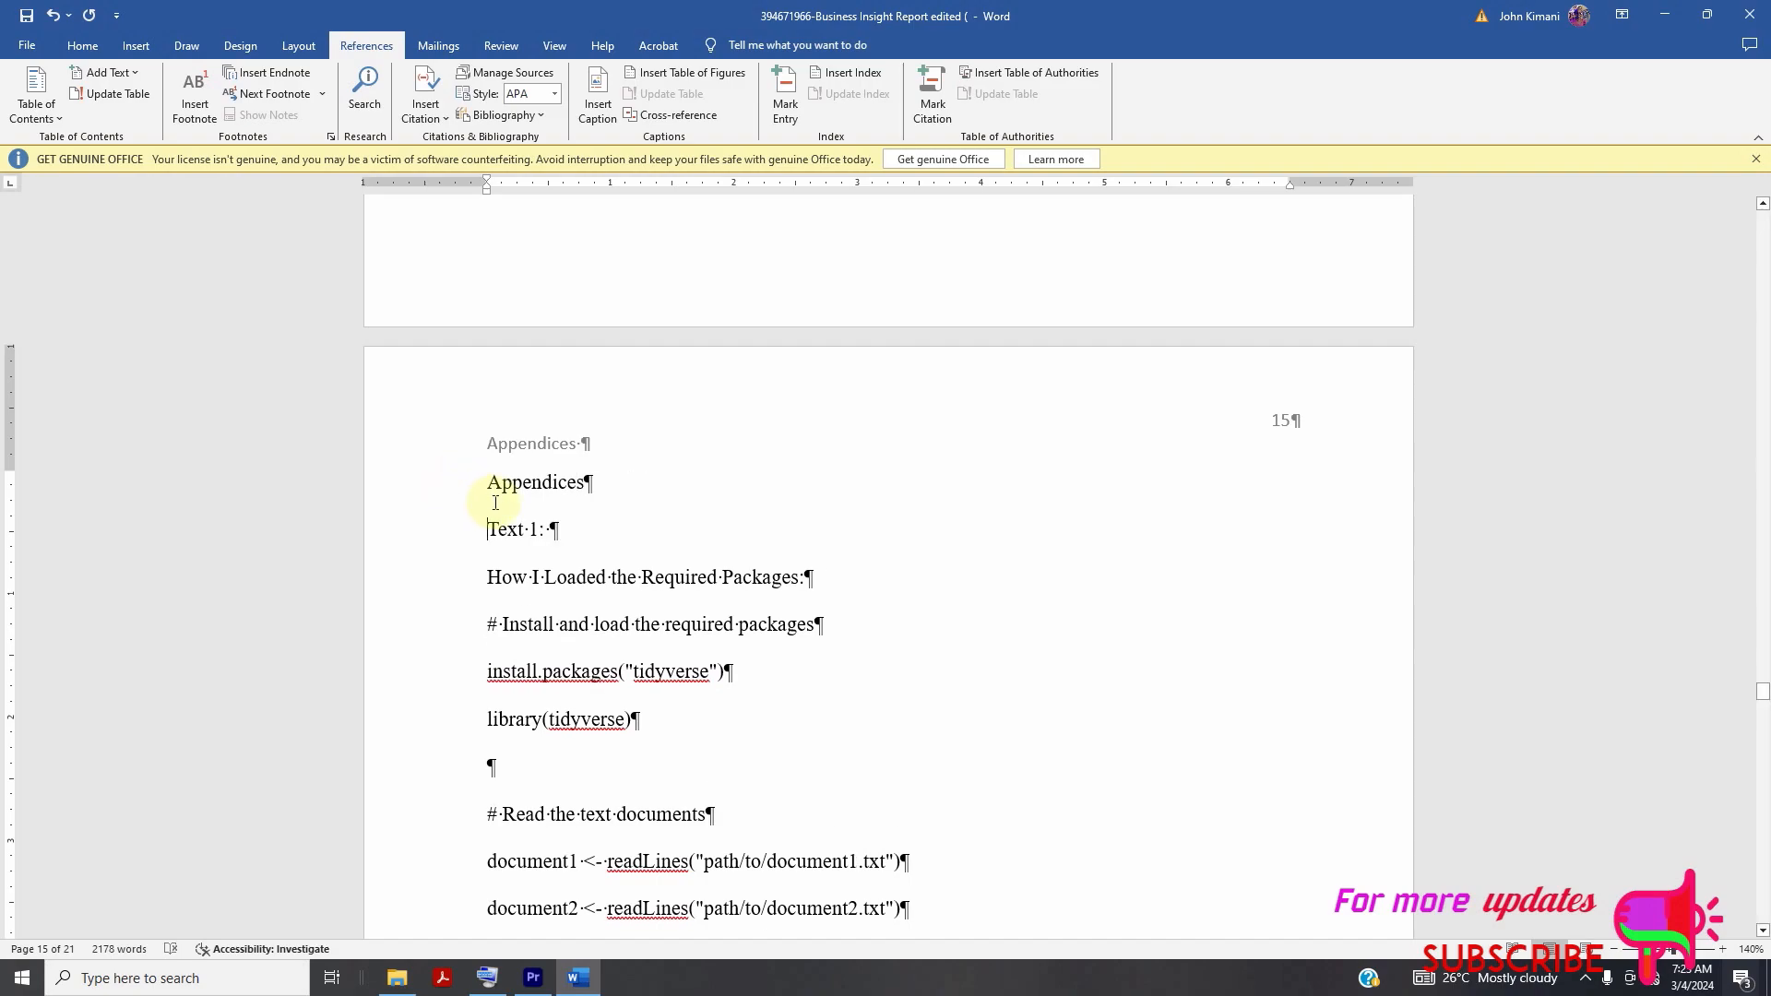
click(512, 489)
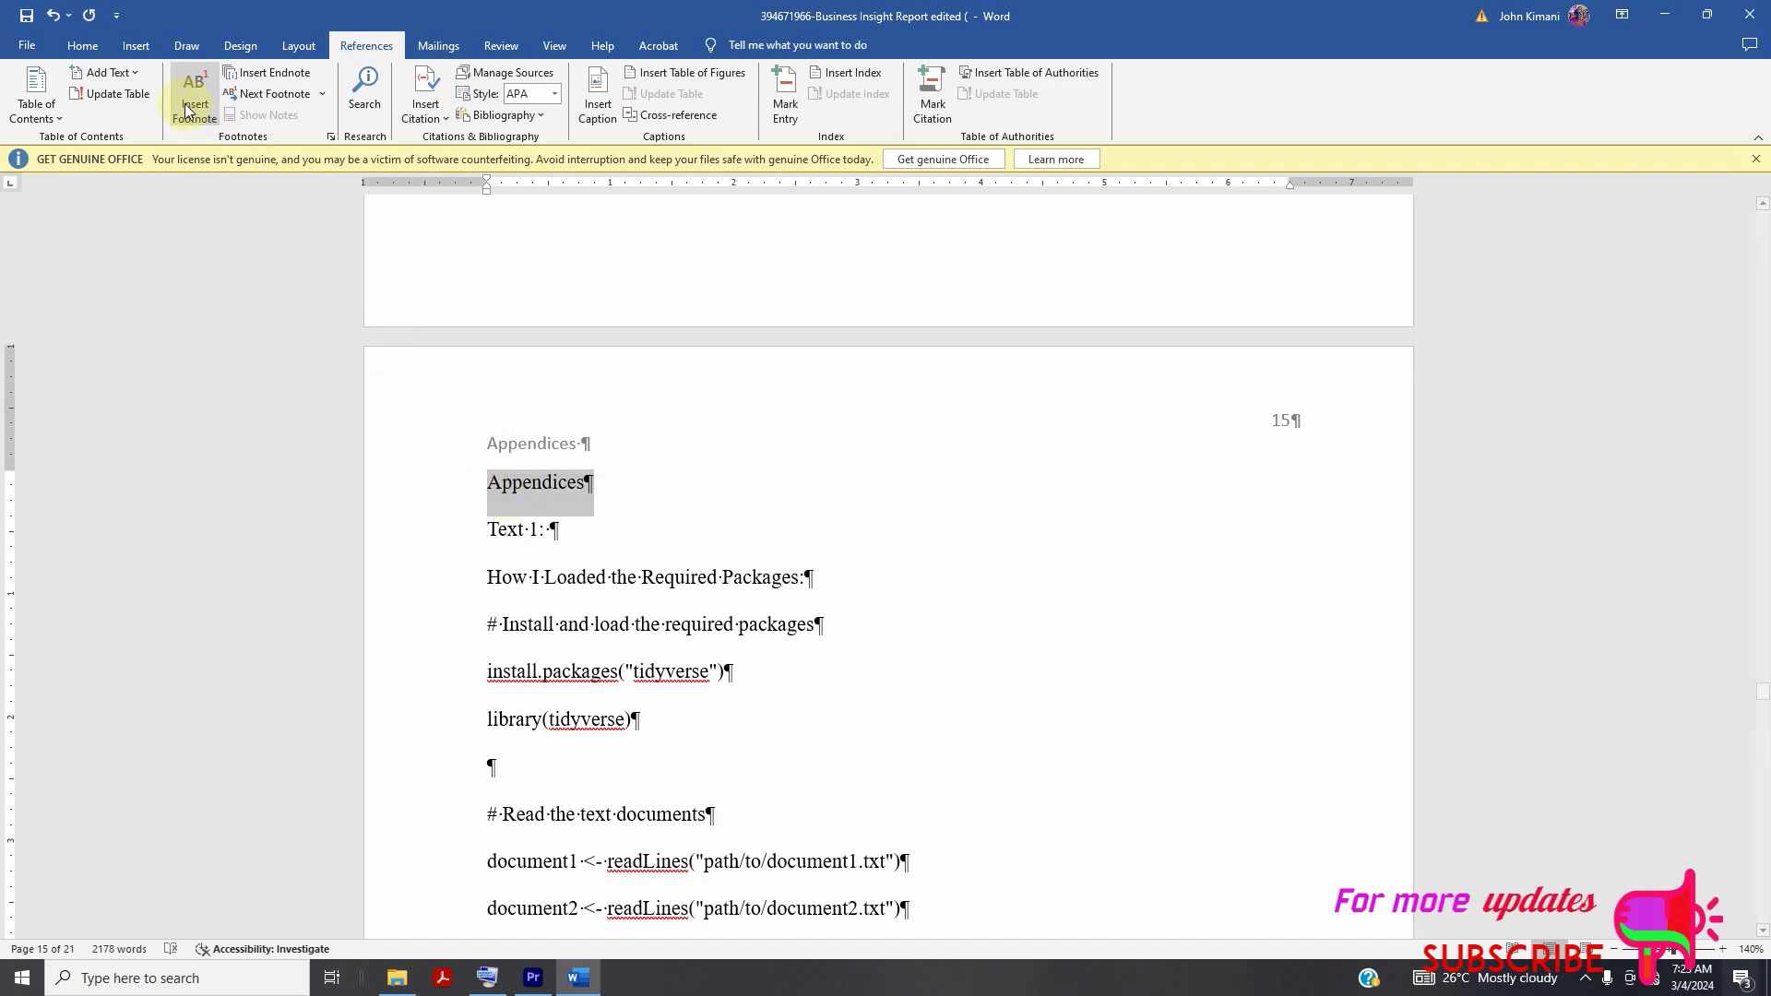
click(82, 46)
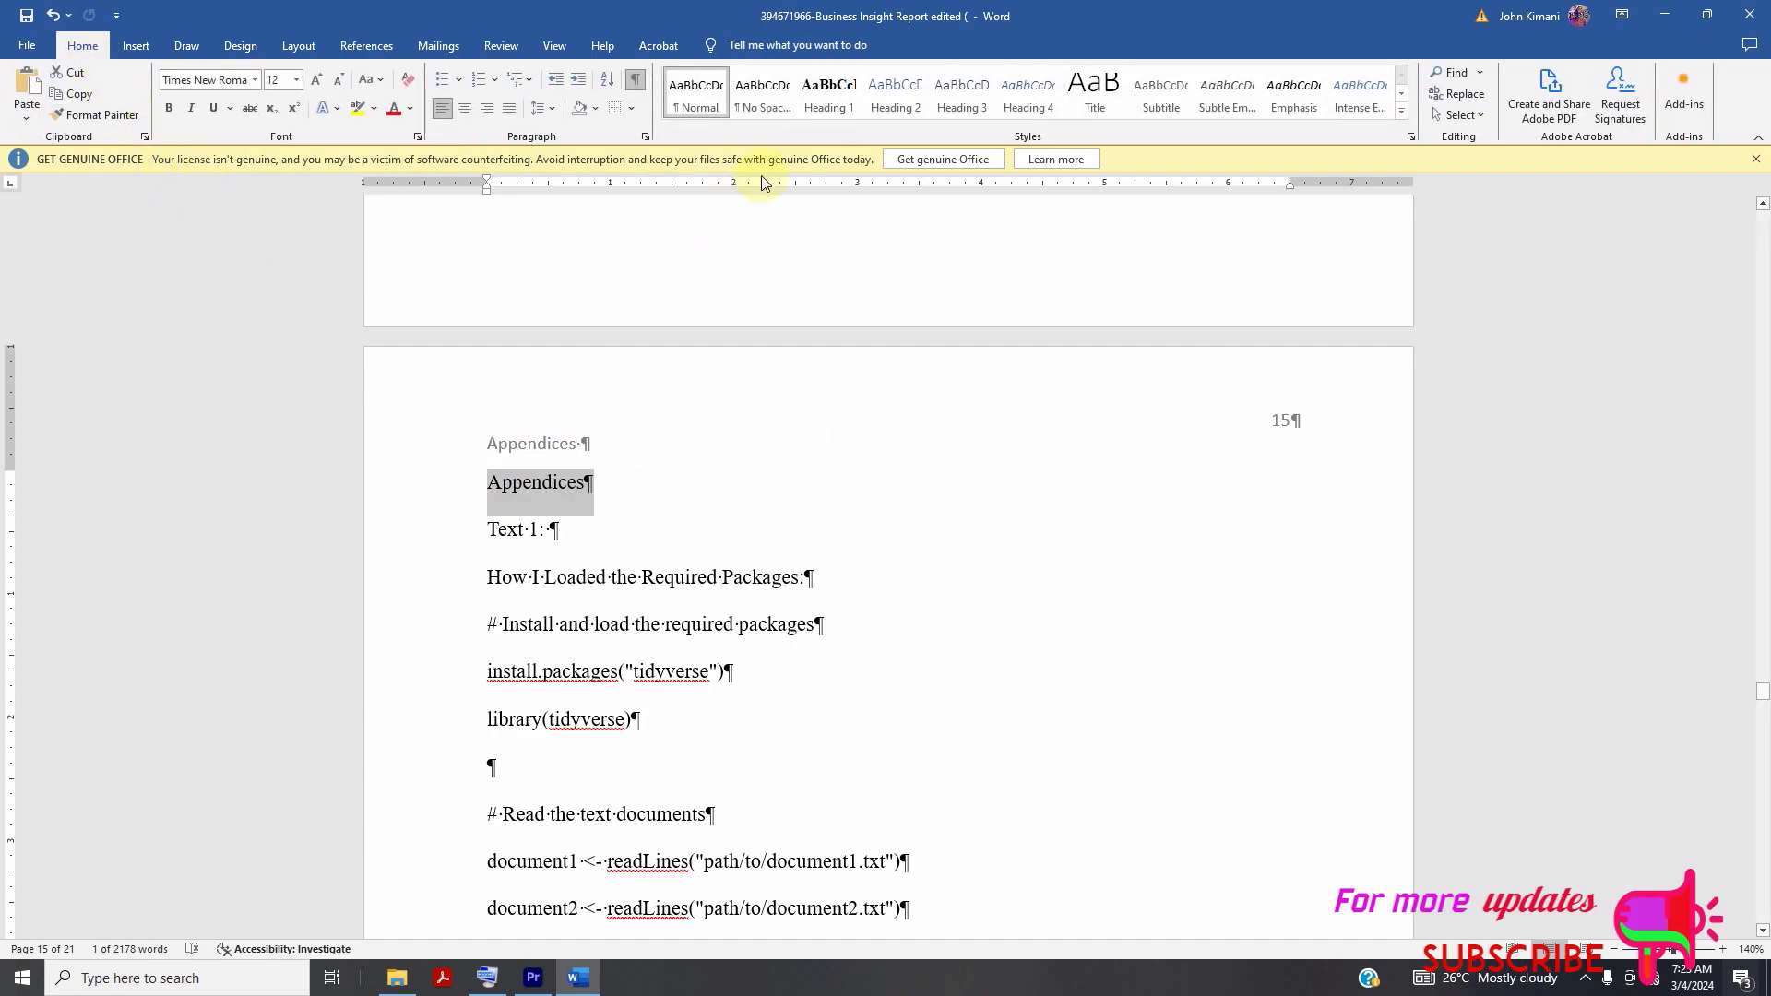
click(839, 107)
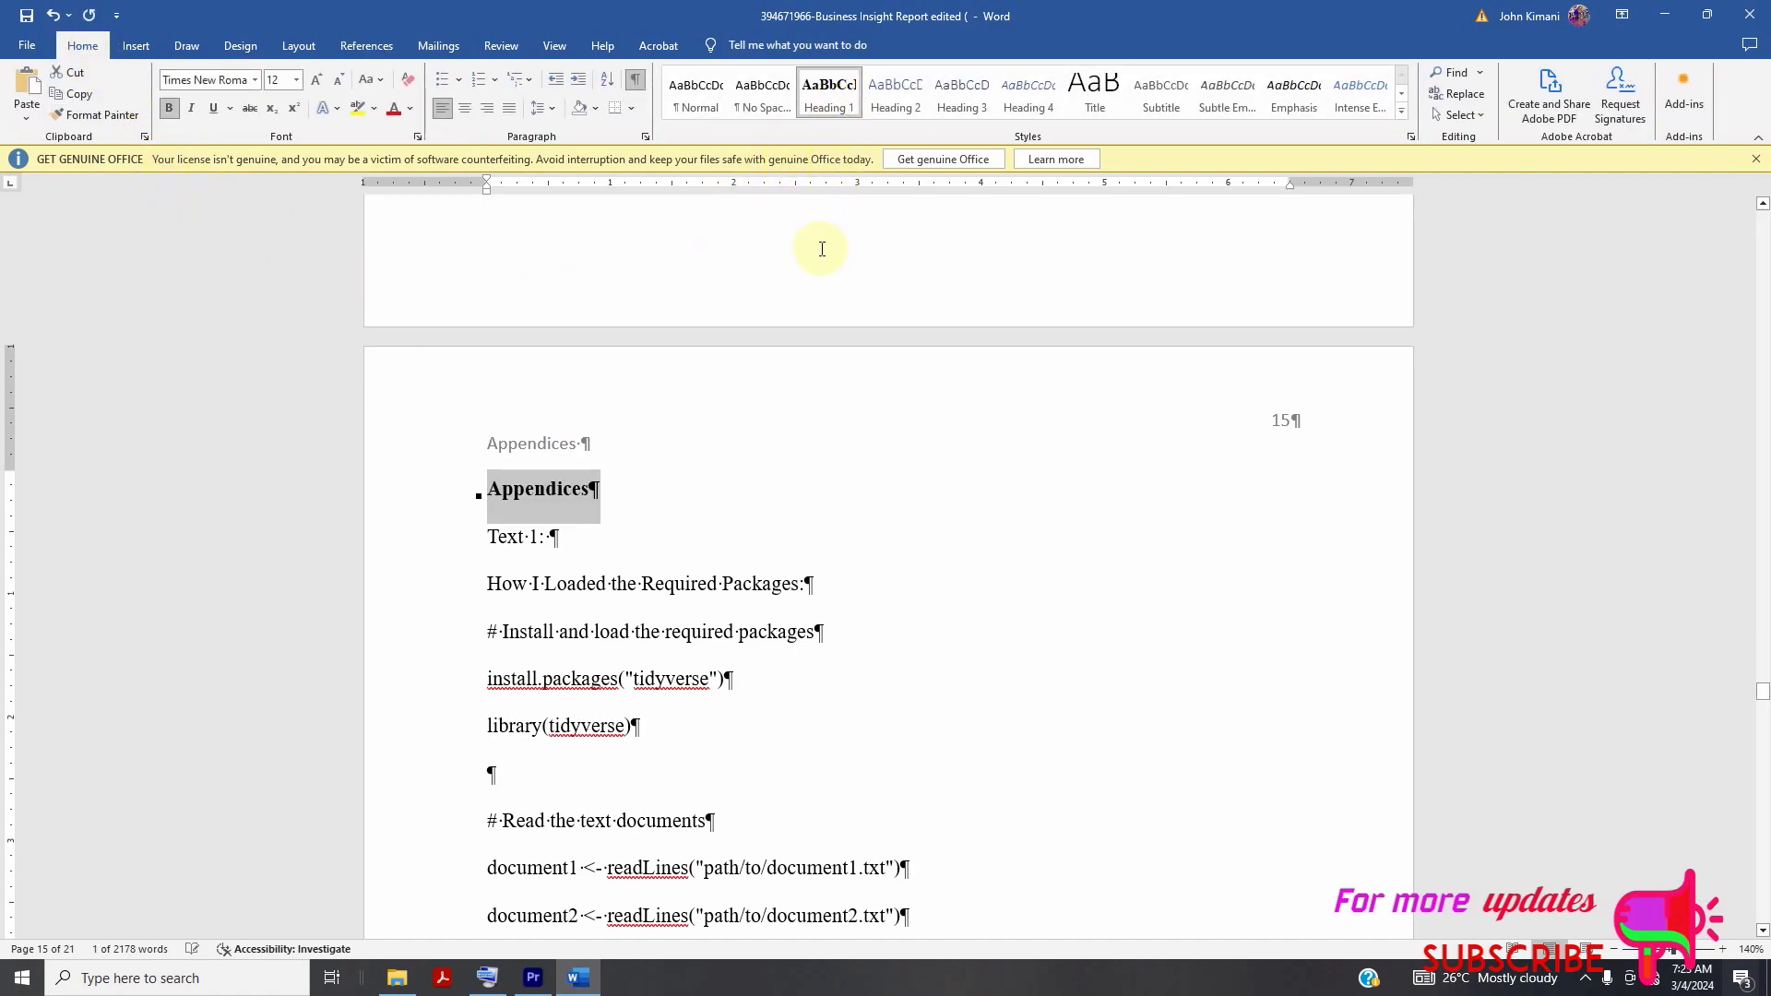
- Update the entire table of contents on page 2 to include the new Appendices heading
scroll(1605, 506, up, 8)
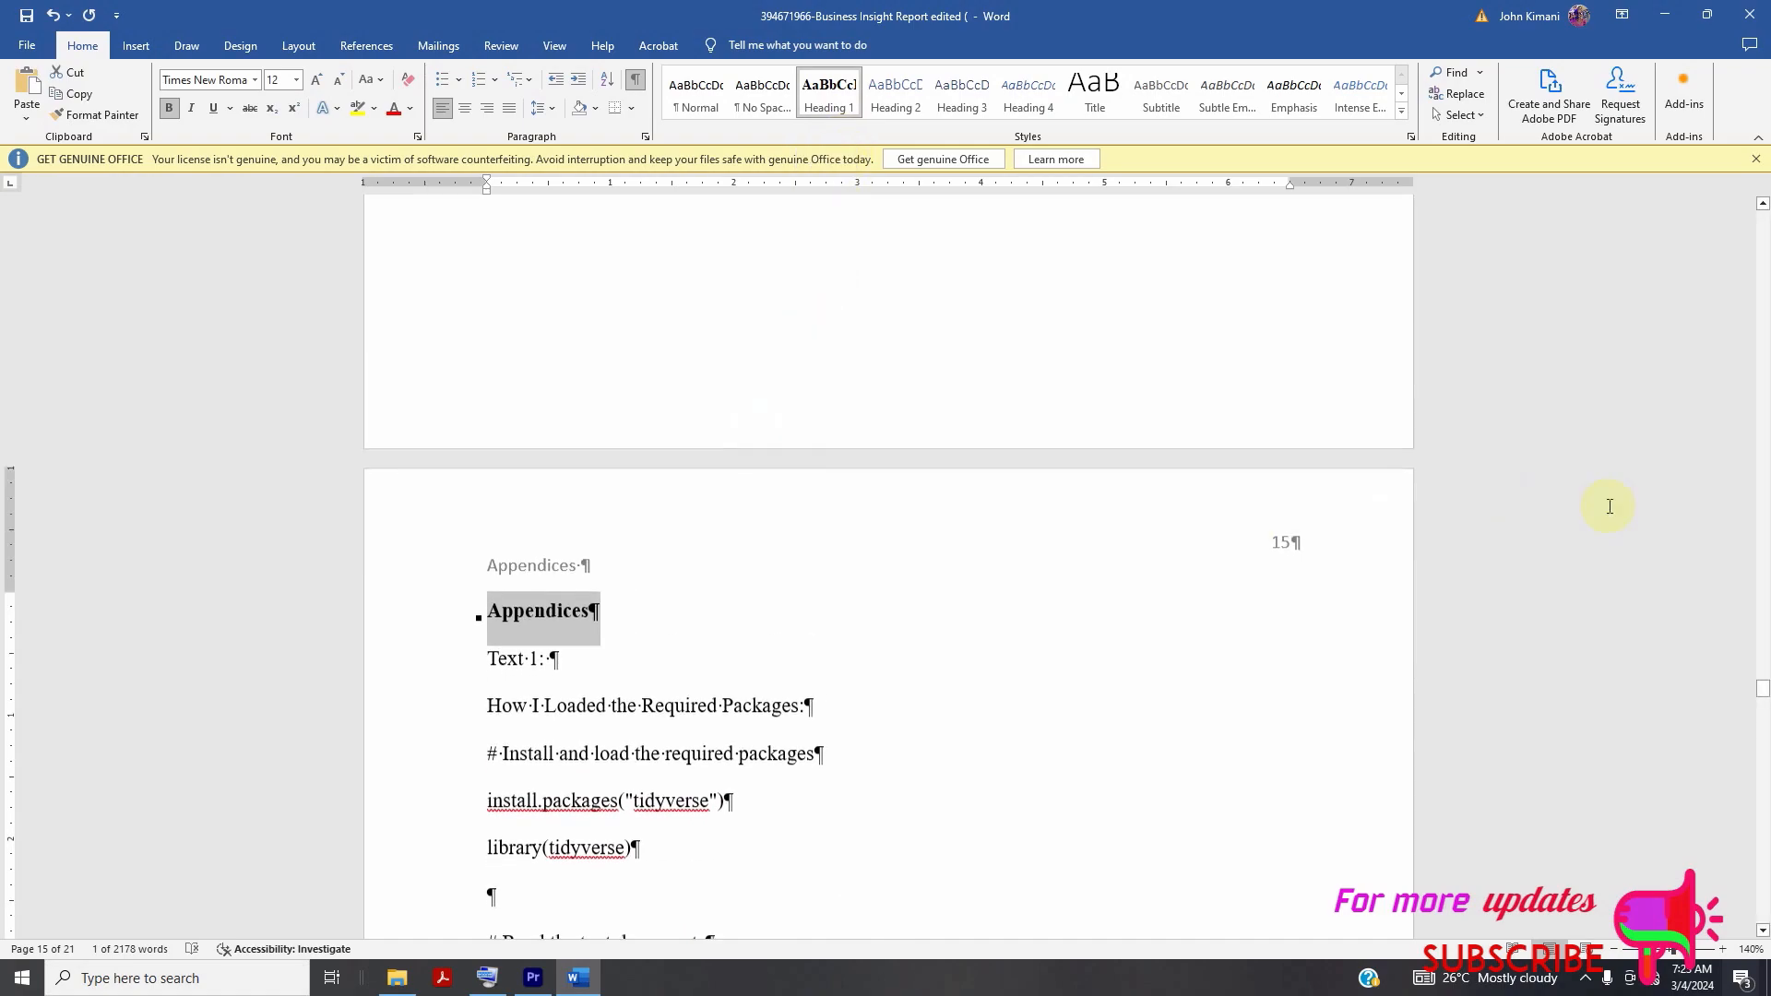
click(378, 46)
scroll(1714, 785, up, 10)
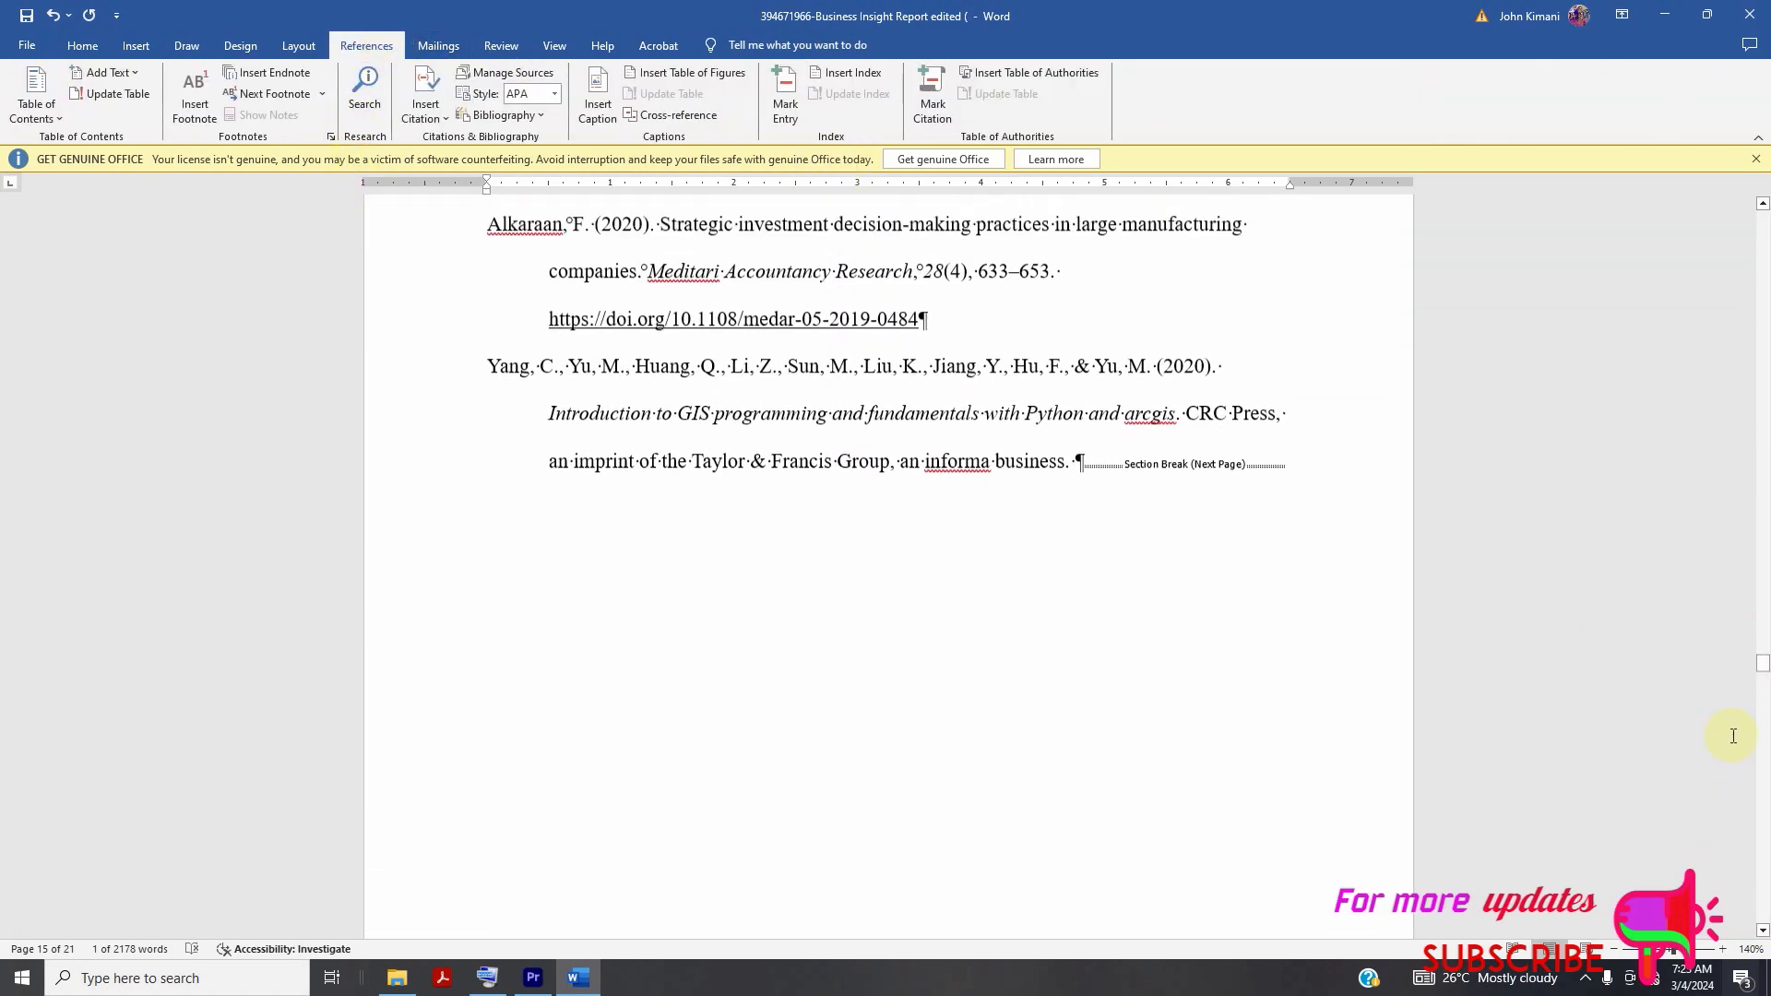
drag(1765, 674, 1763, 252)
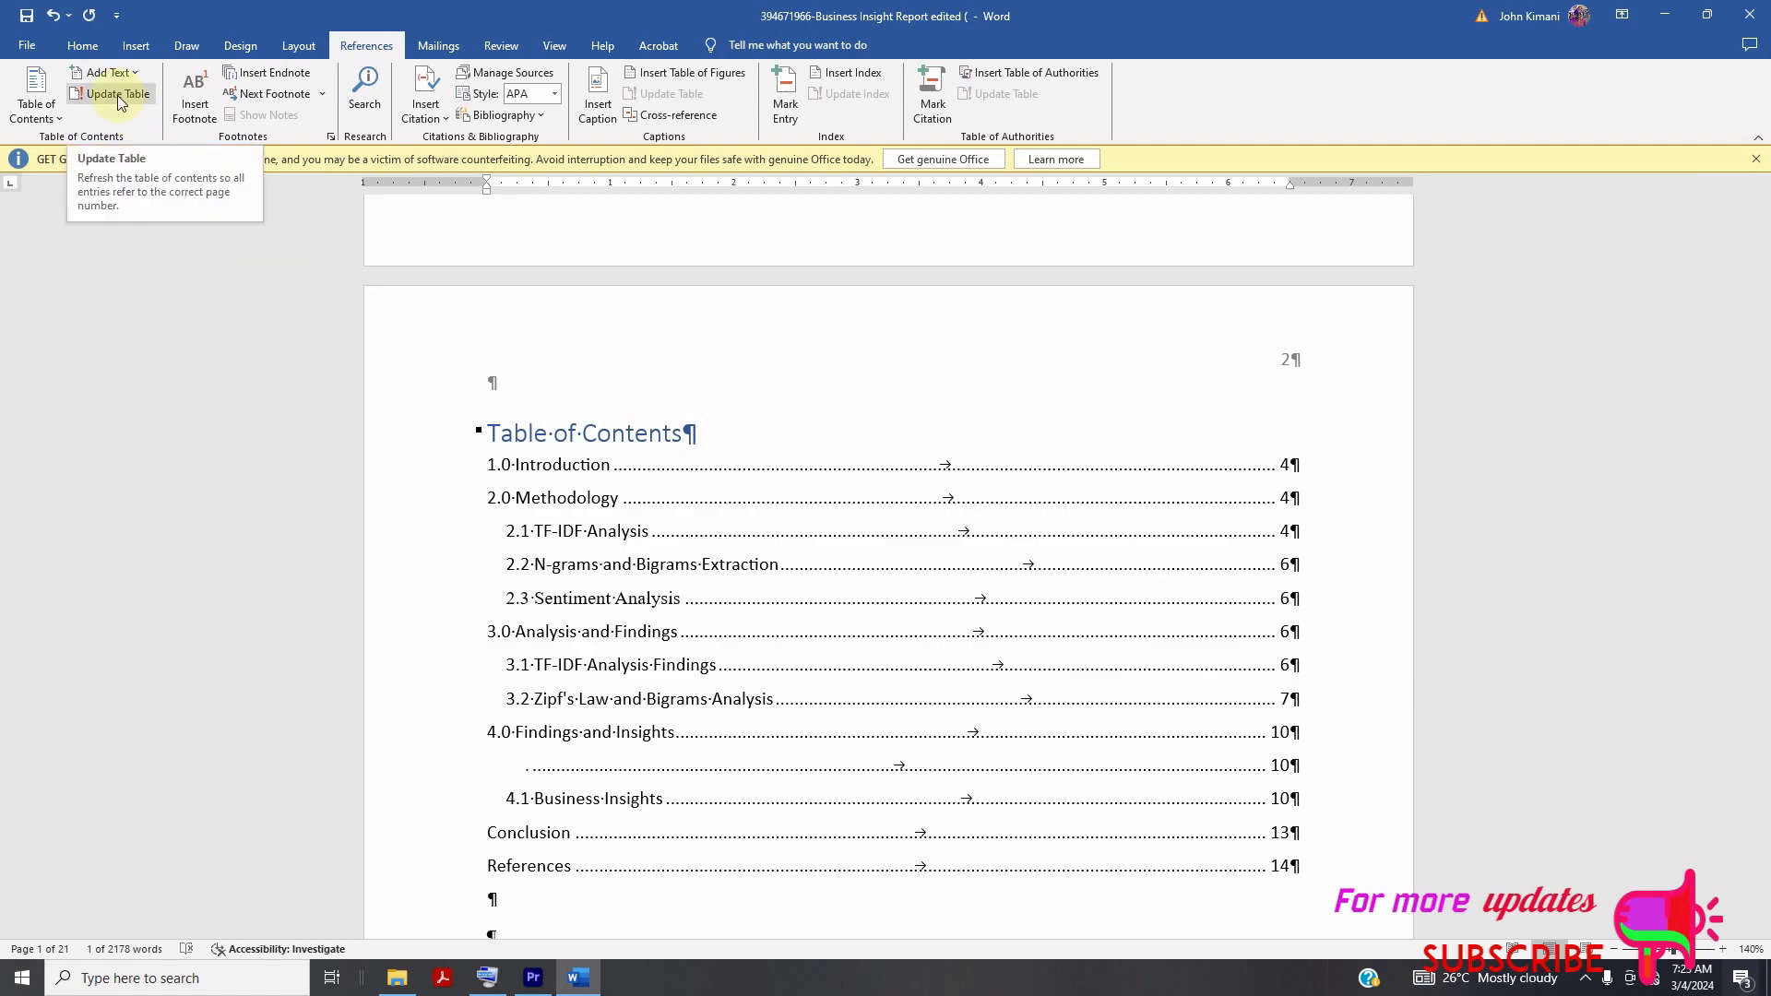
click(588, 432)
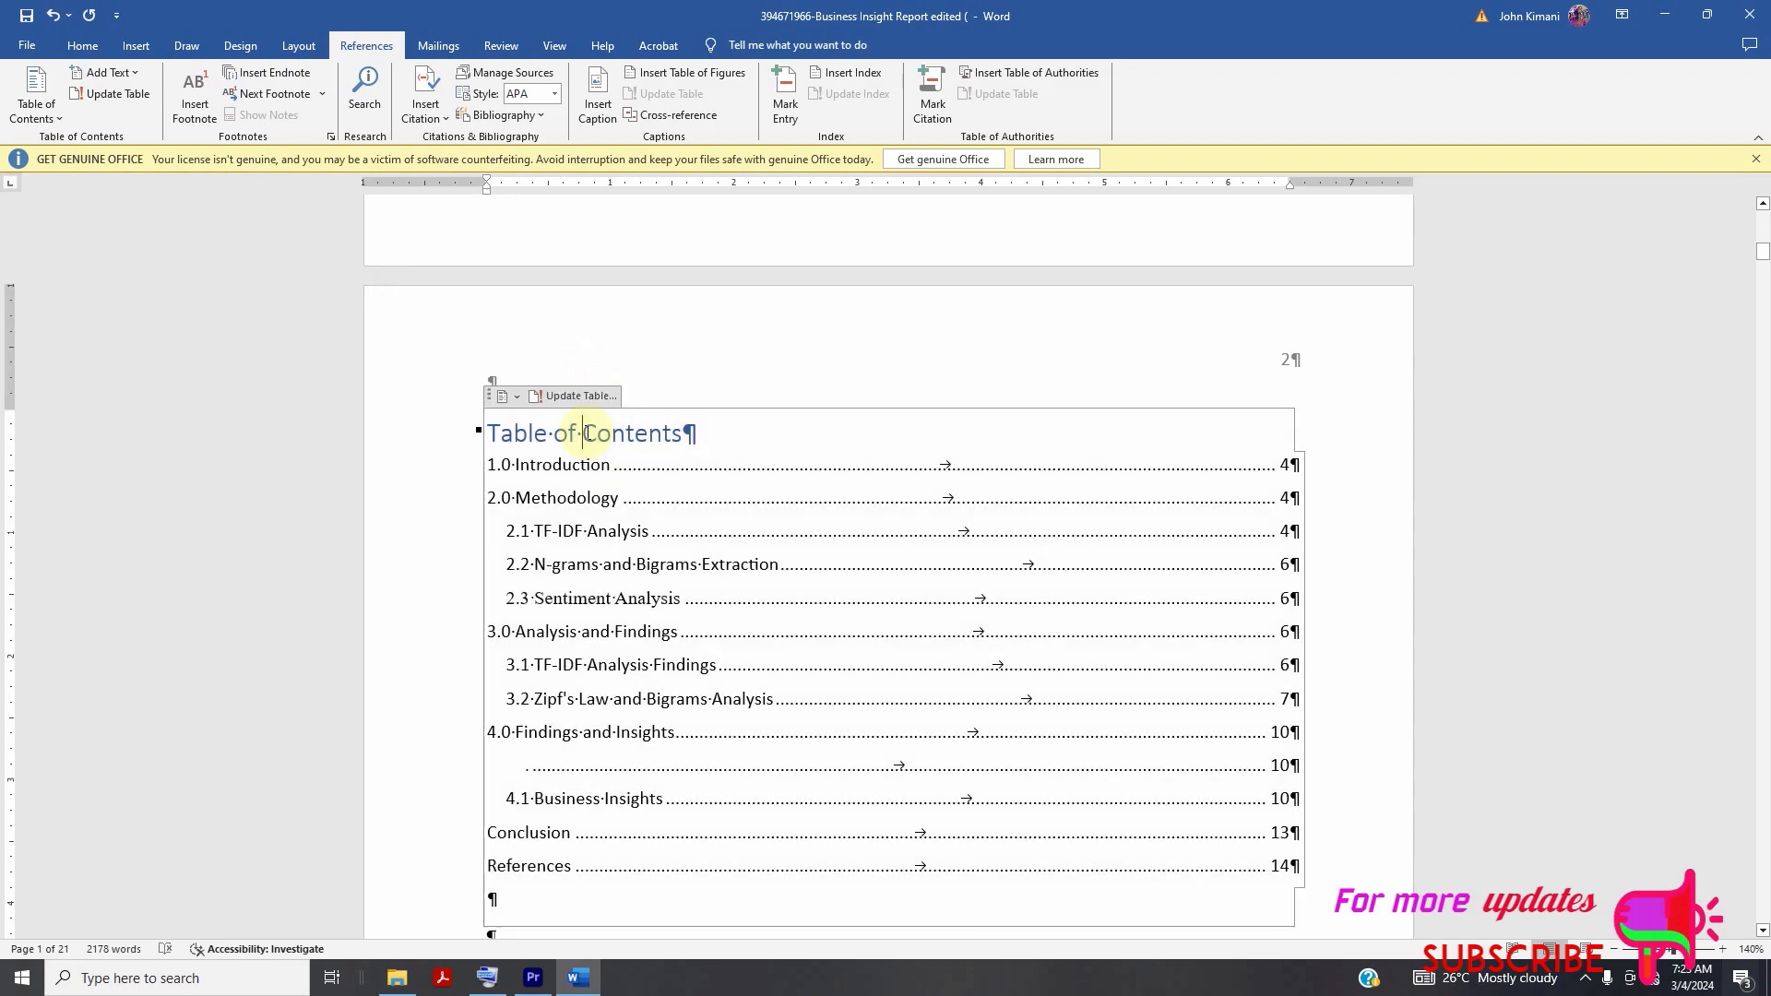
click(572, 399)
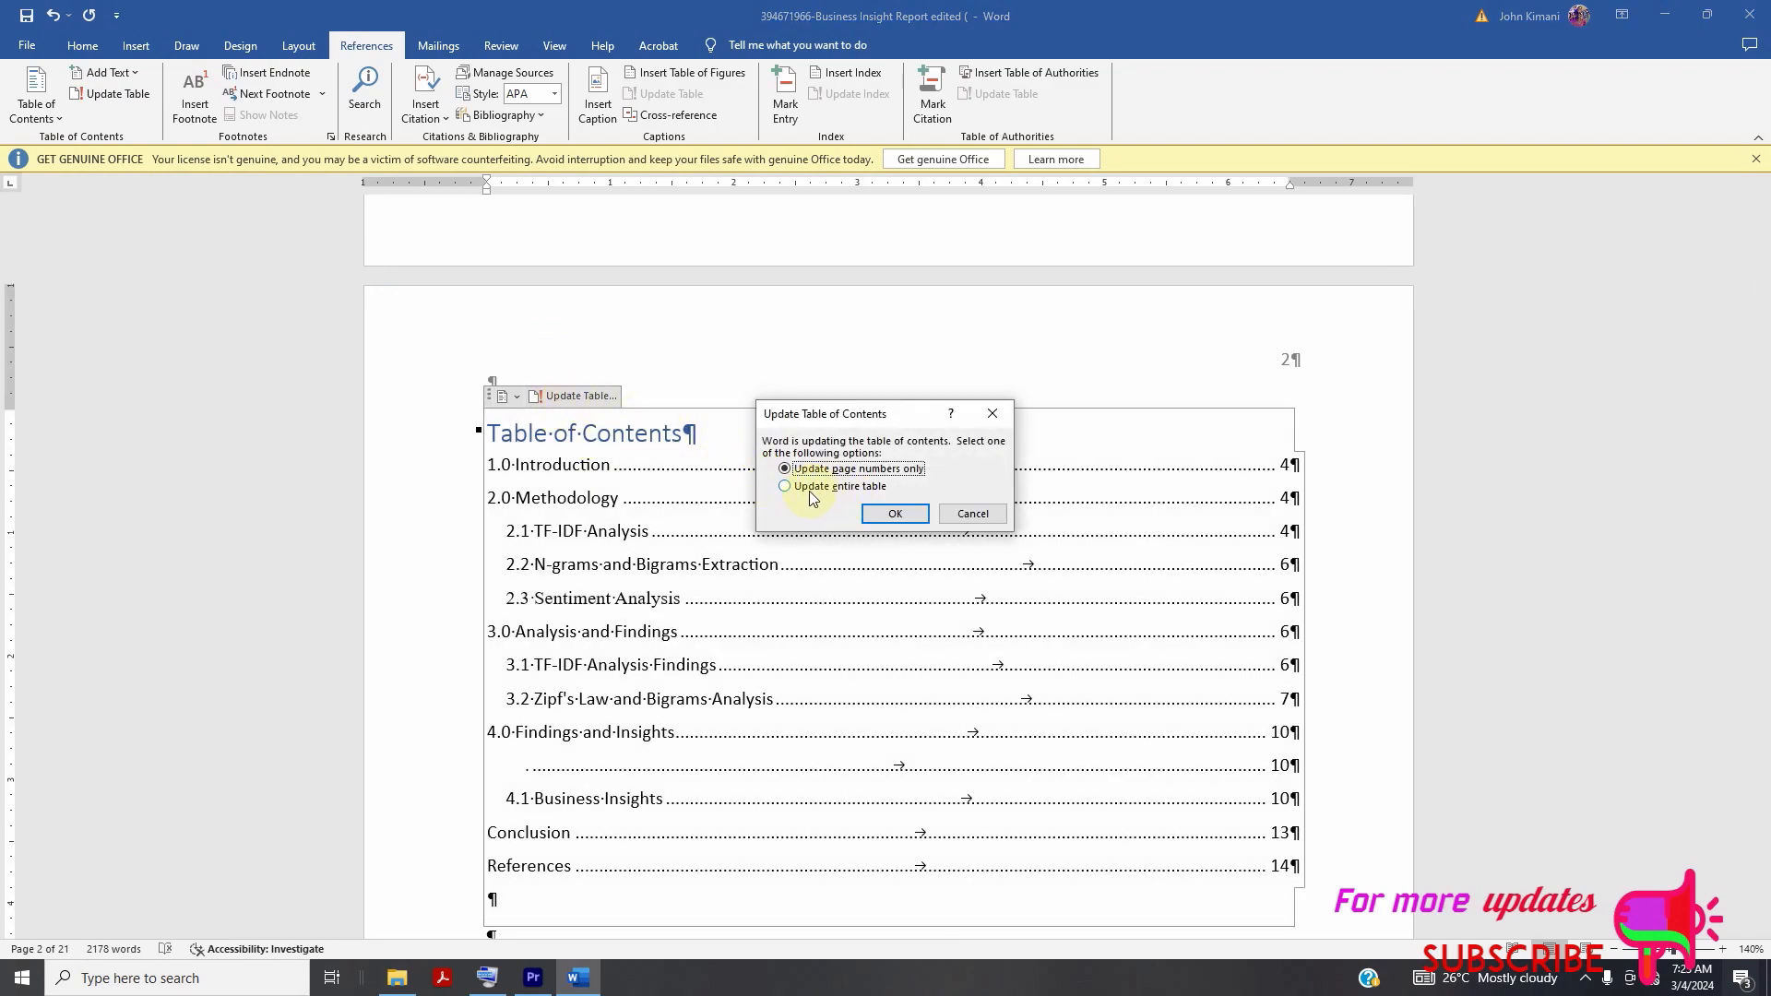
click(786, 486)
key(Return)
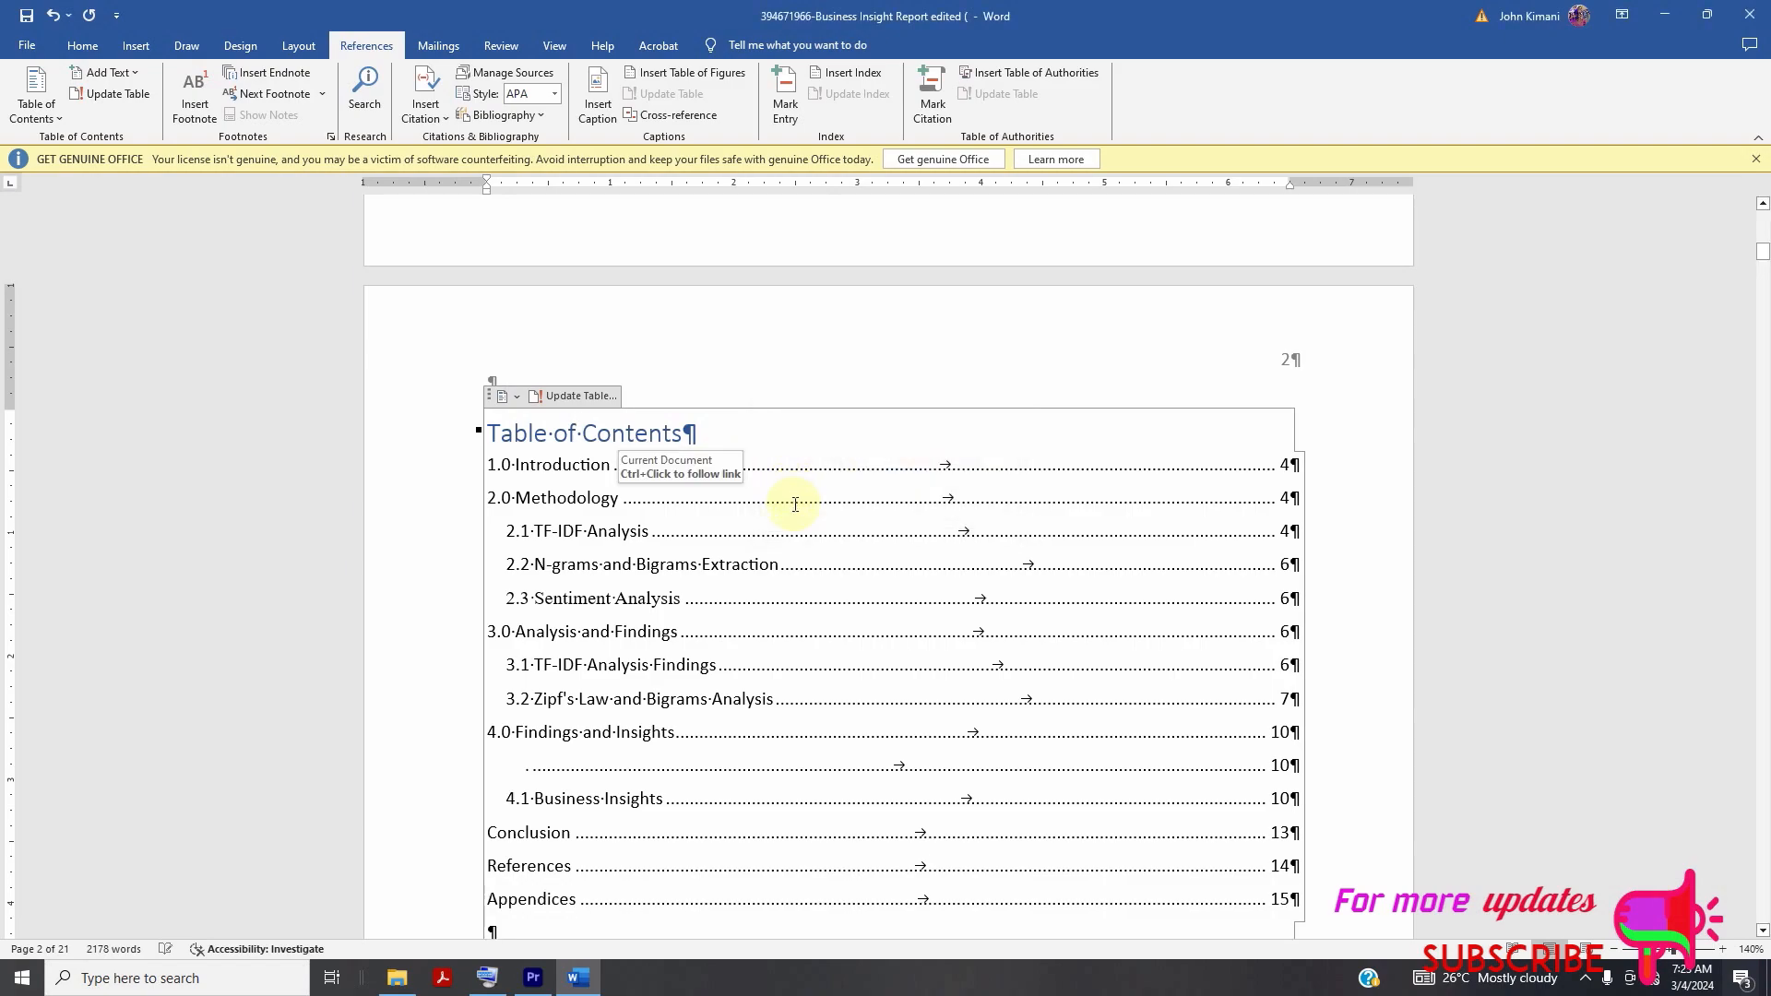
- Look over the updated table of contents, the title page before it and the blank page after it
scroll(726, 569, down, 1)
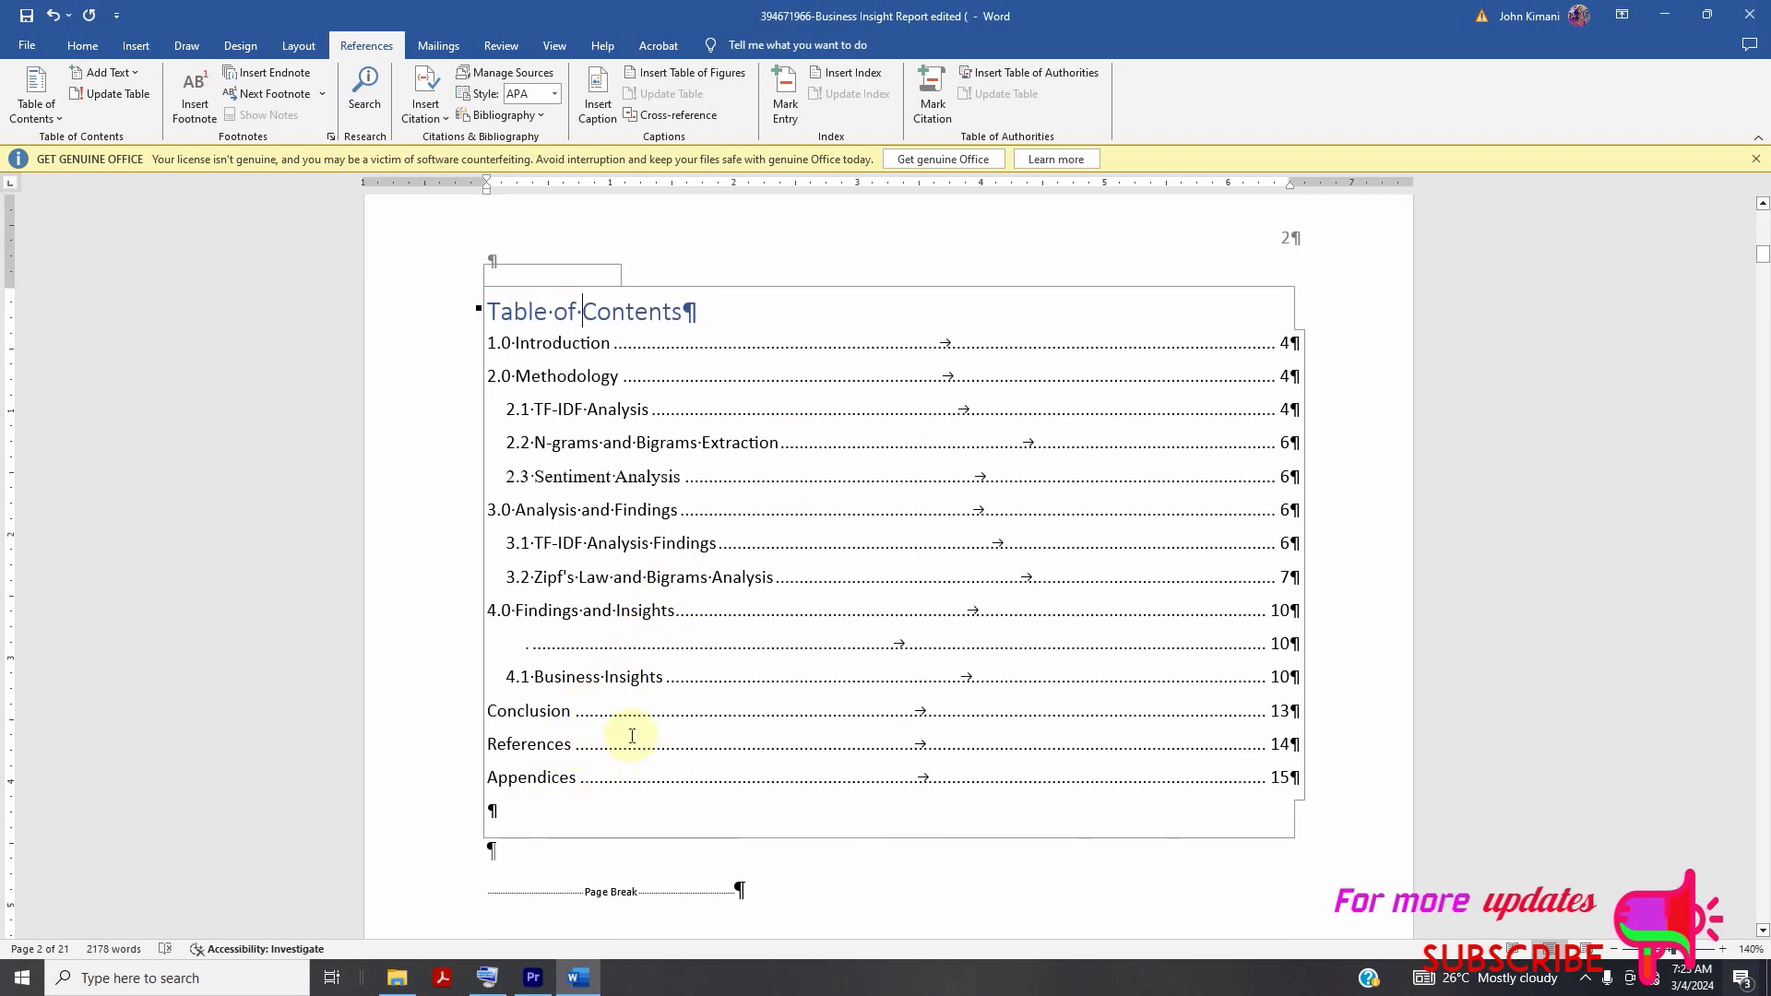
scroll(816, 736, up, 6)
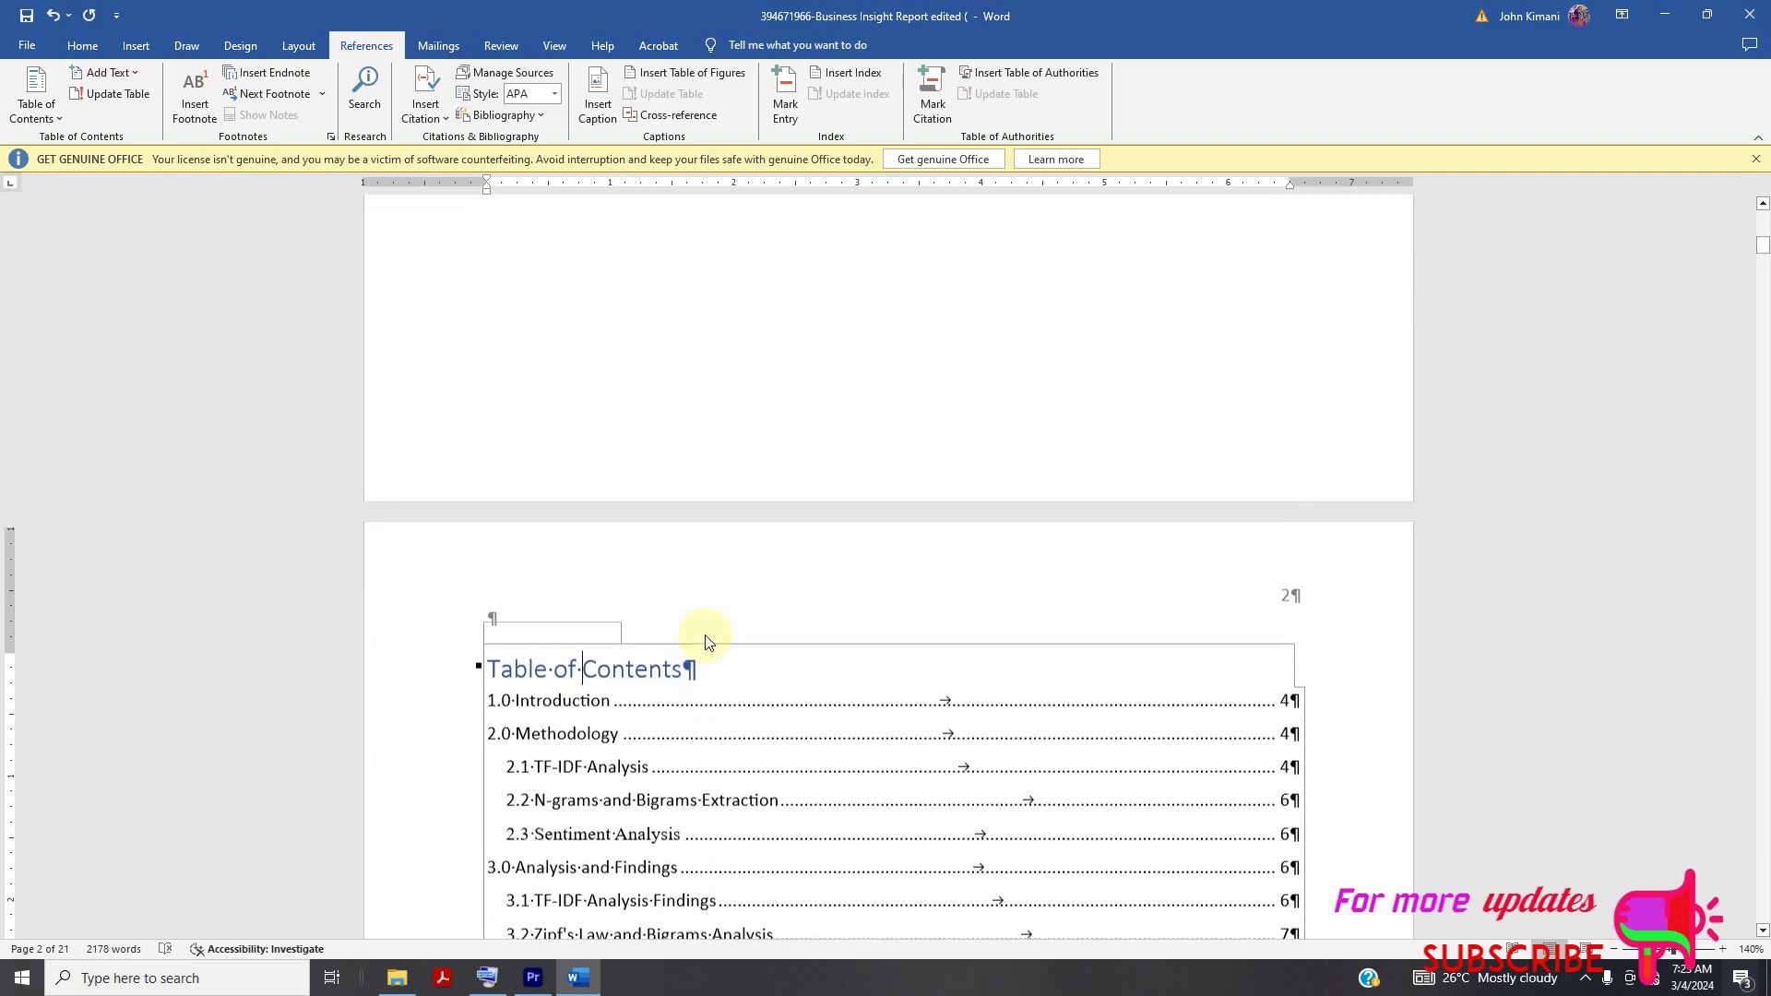
scroll(700, 622, up, 3)
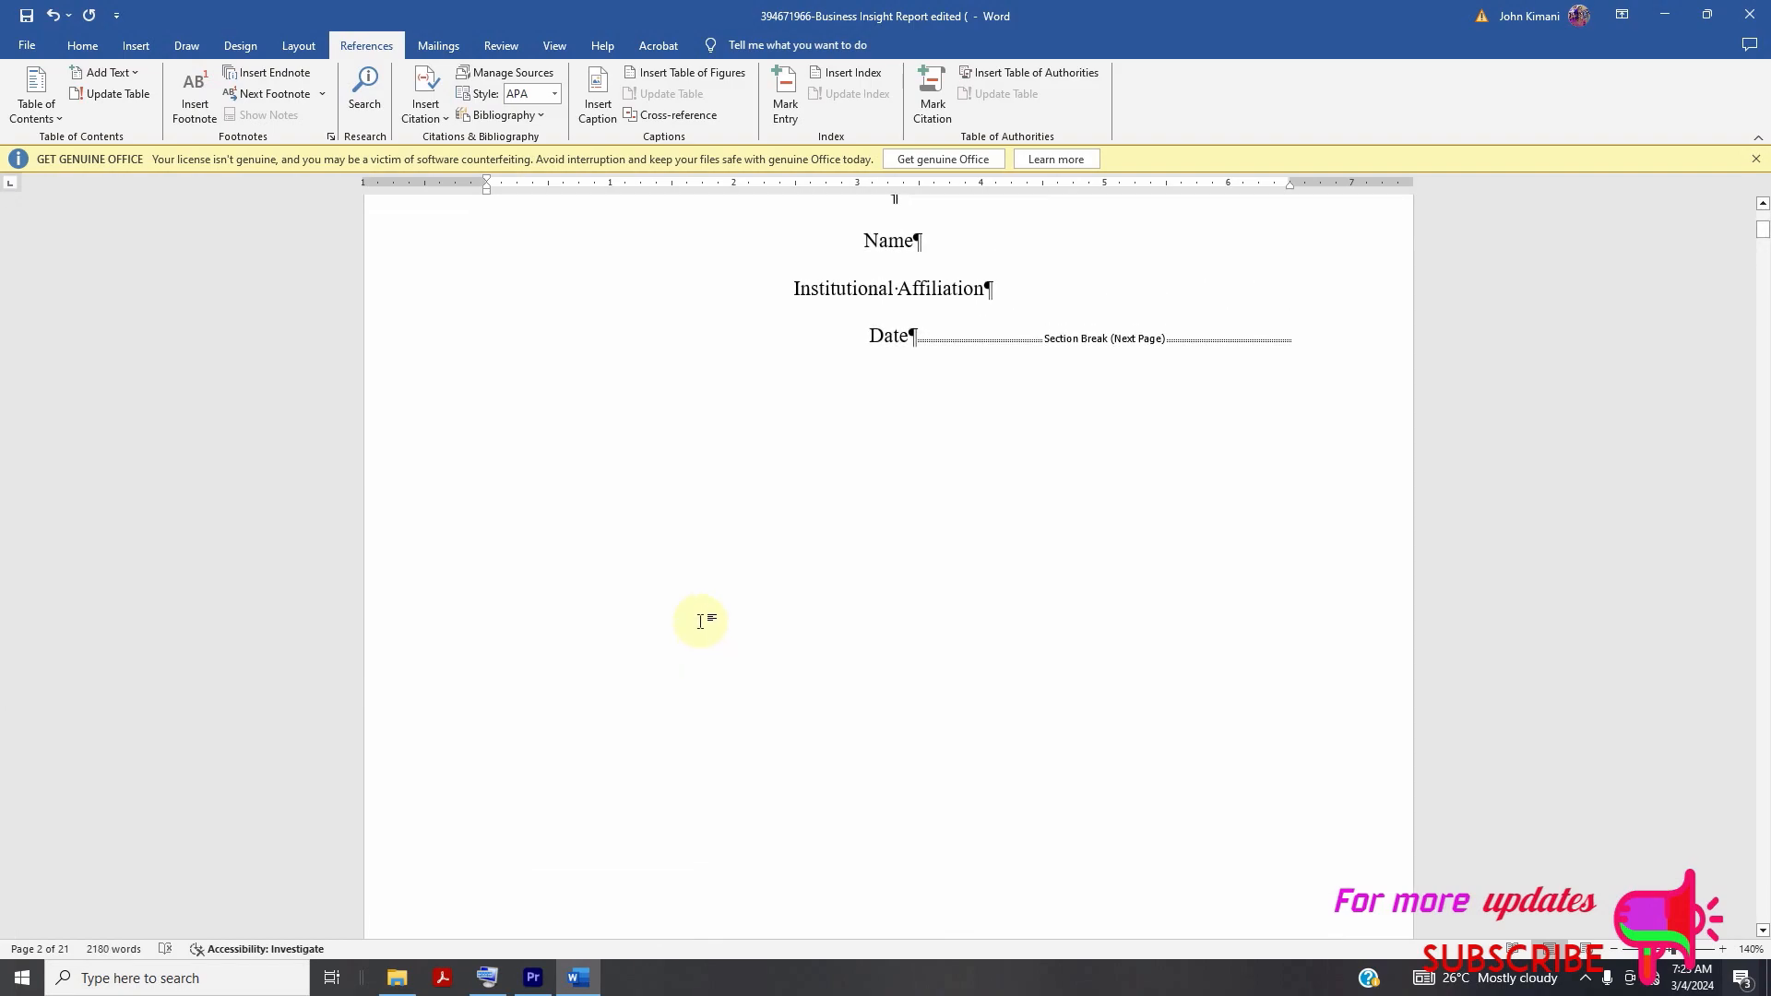
scroll(700, 621, up, 6)
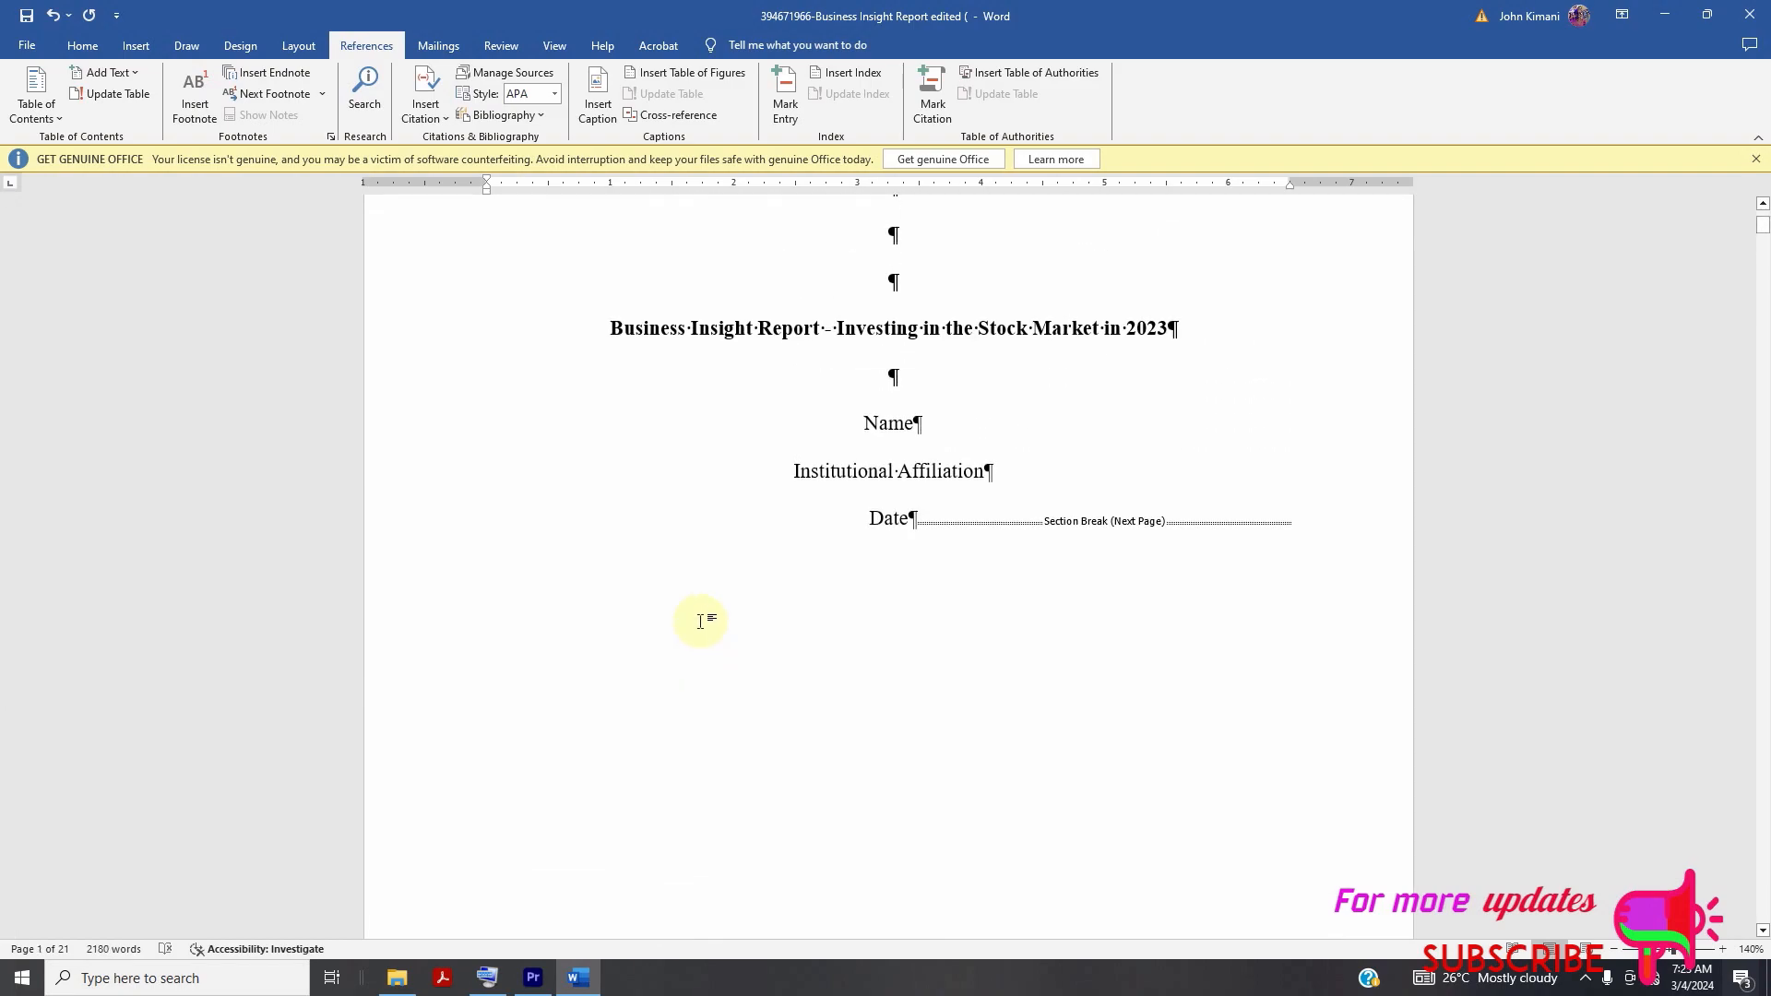
scroll(849, 574, down, 10)
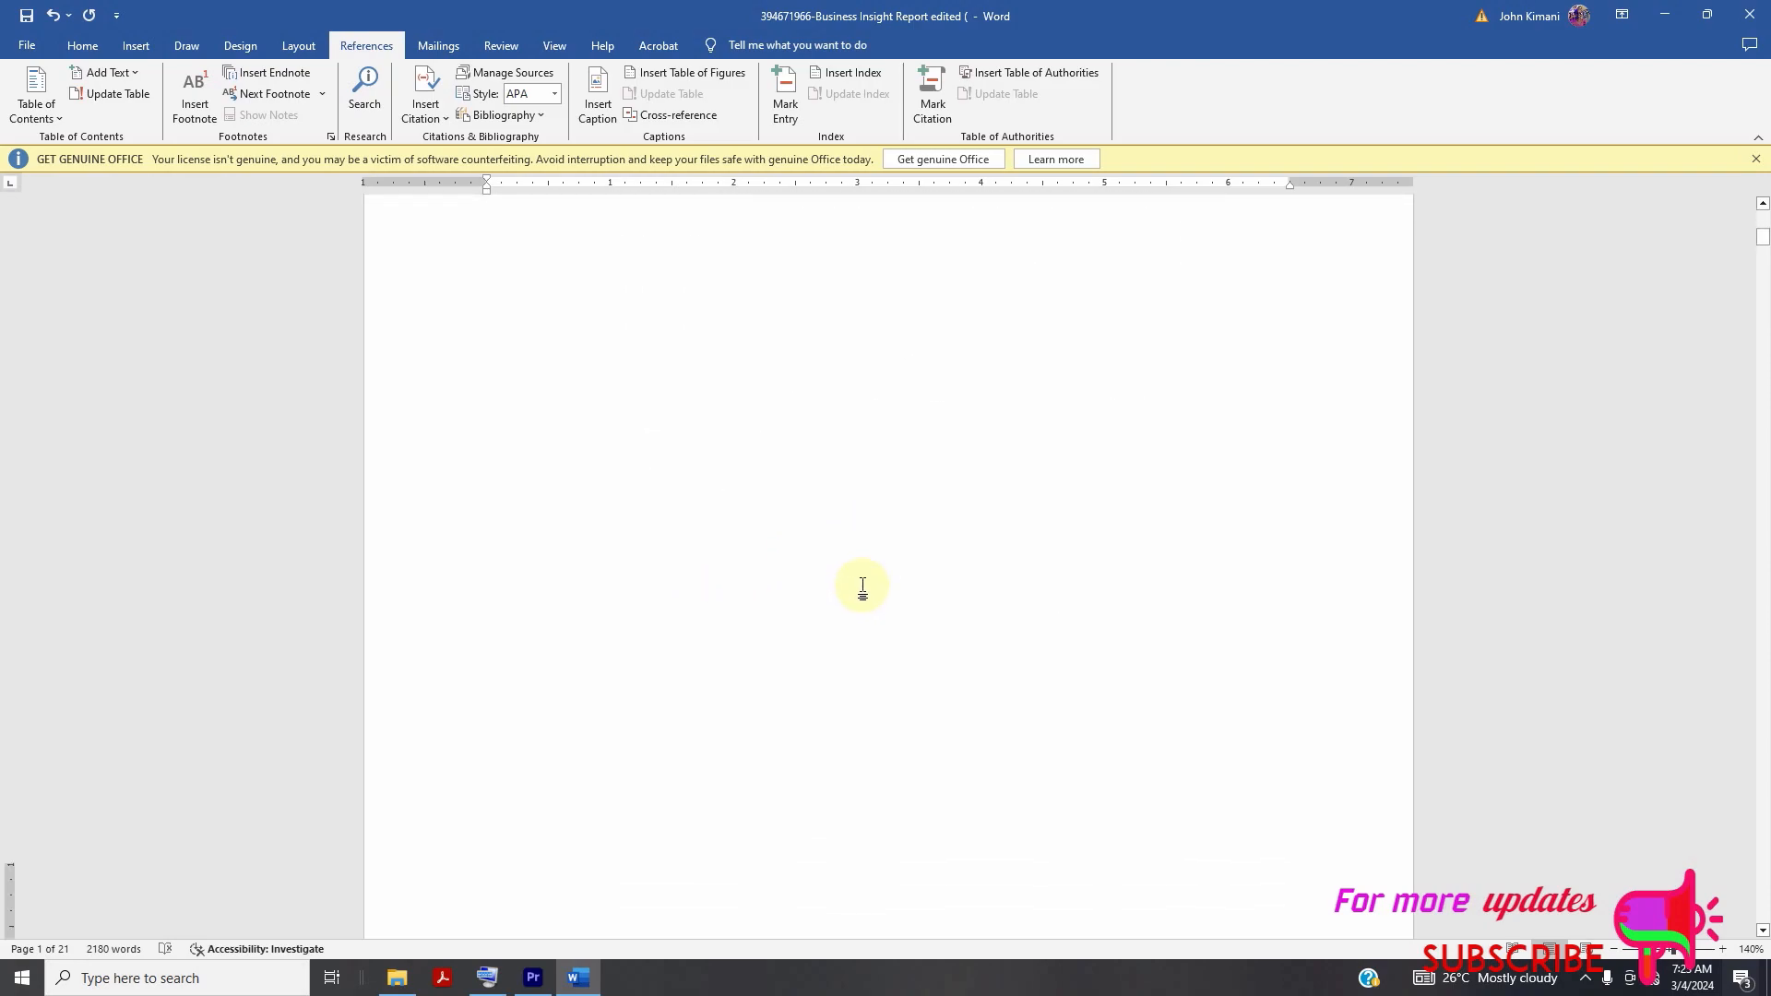
scroll(864, 593, down, 10)
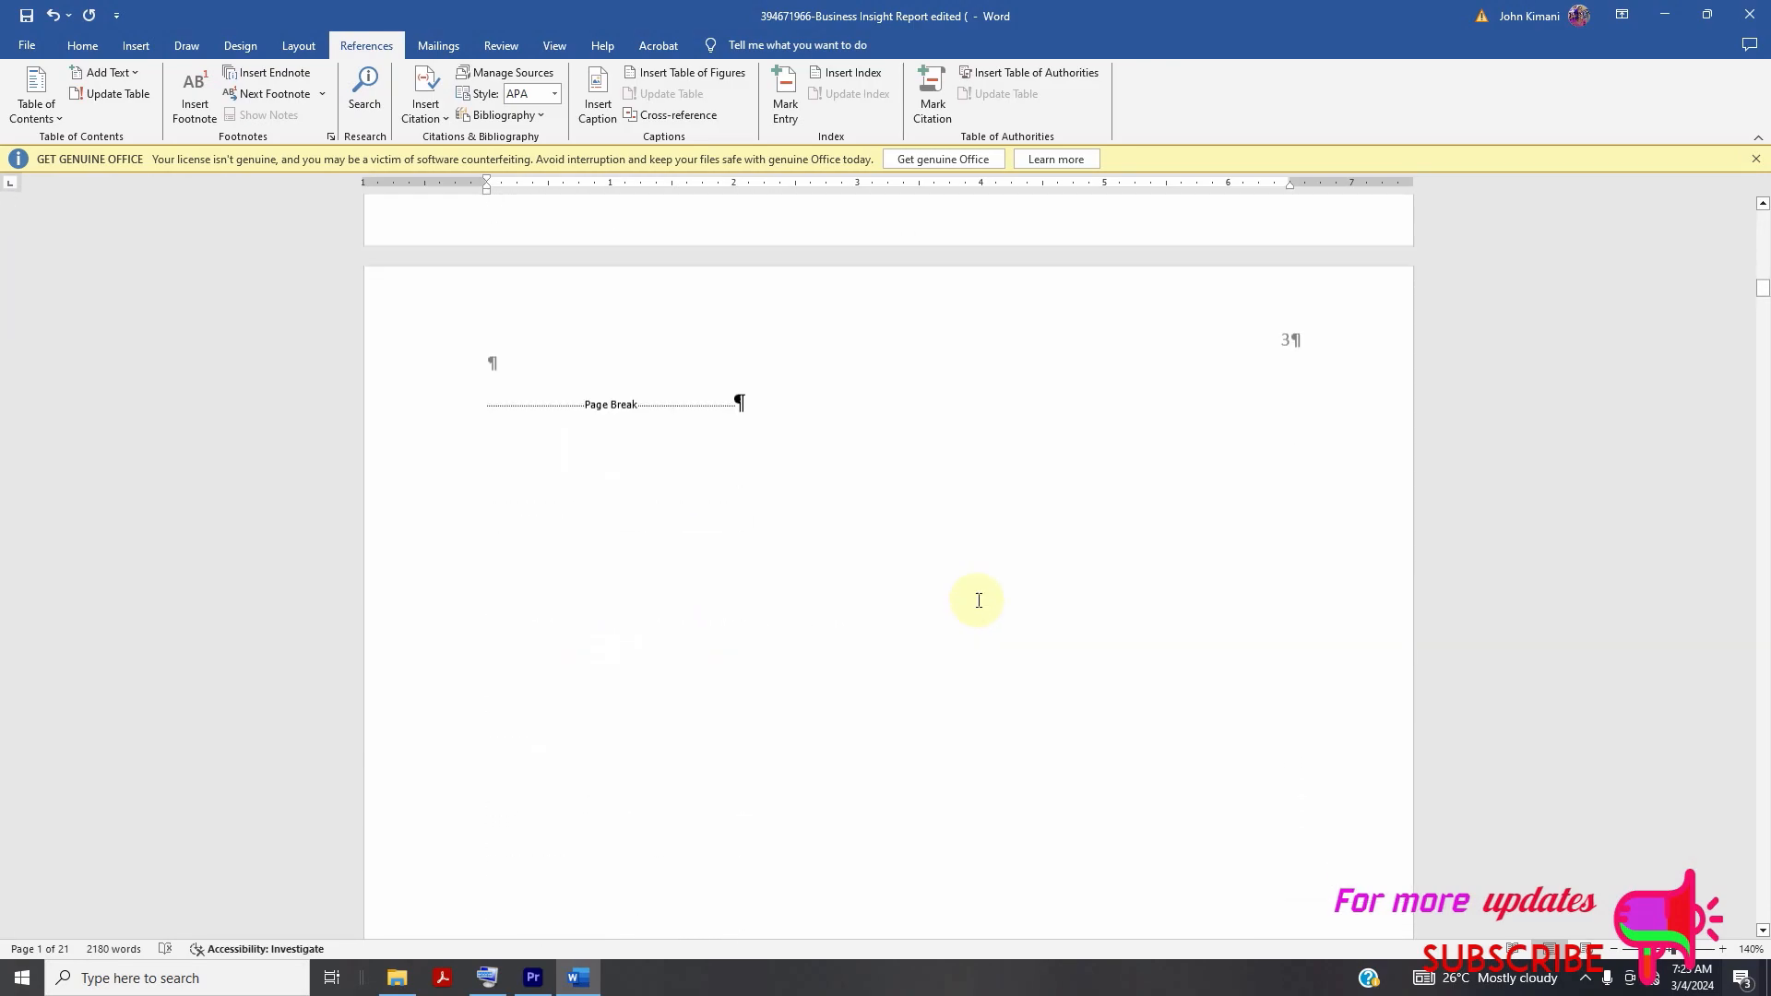
scroll(1076, 590, up, 12)
scroll(1076, 586, down, 3)
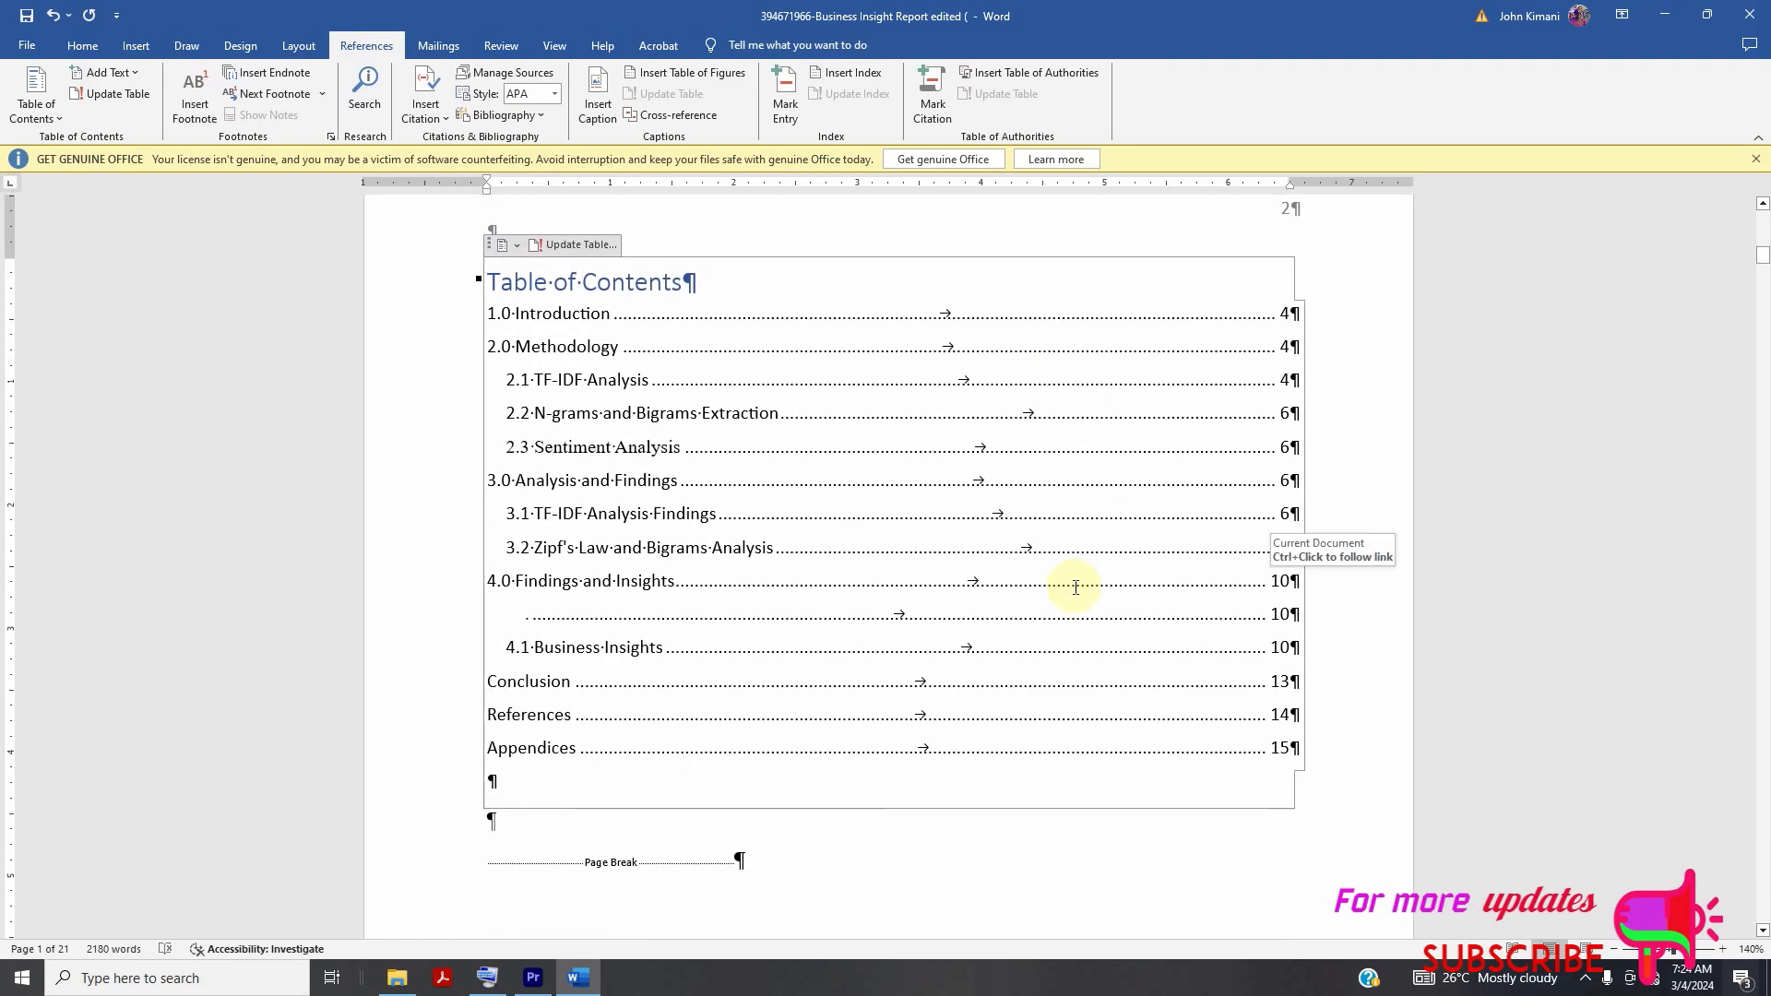
click(1391, 554)
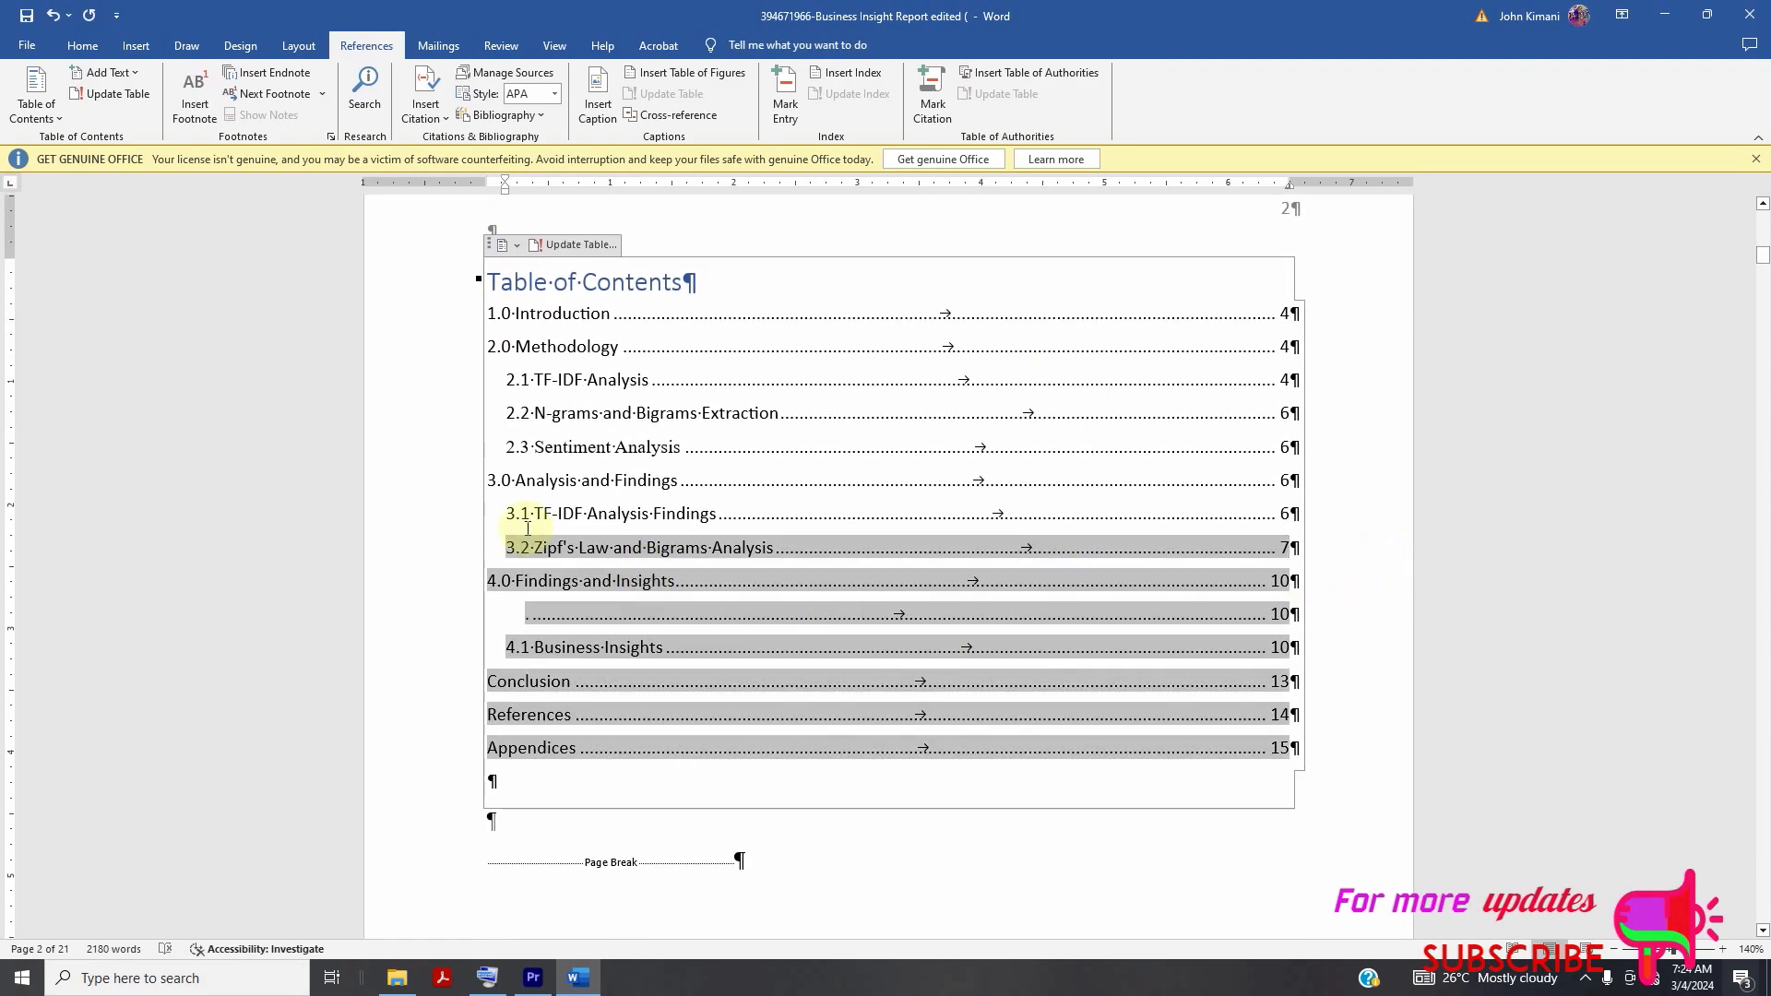
scroll(524, 618, down, 2)
click(504, 742)
scroll(699, 742, up, 4)
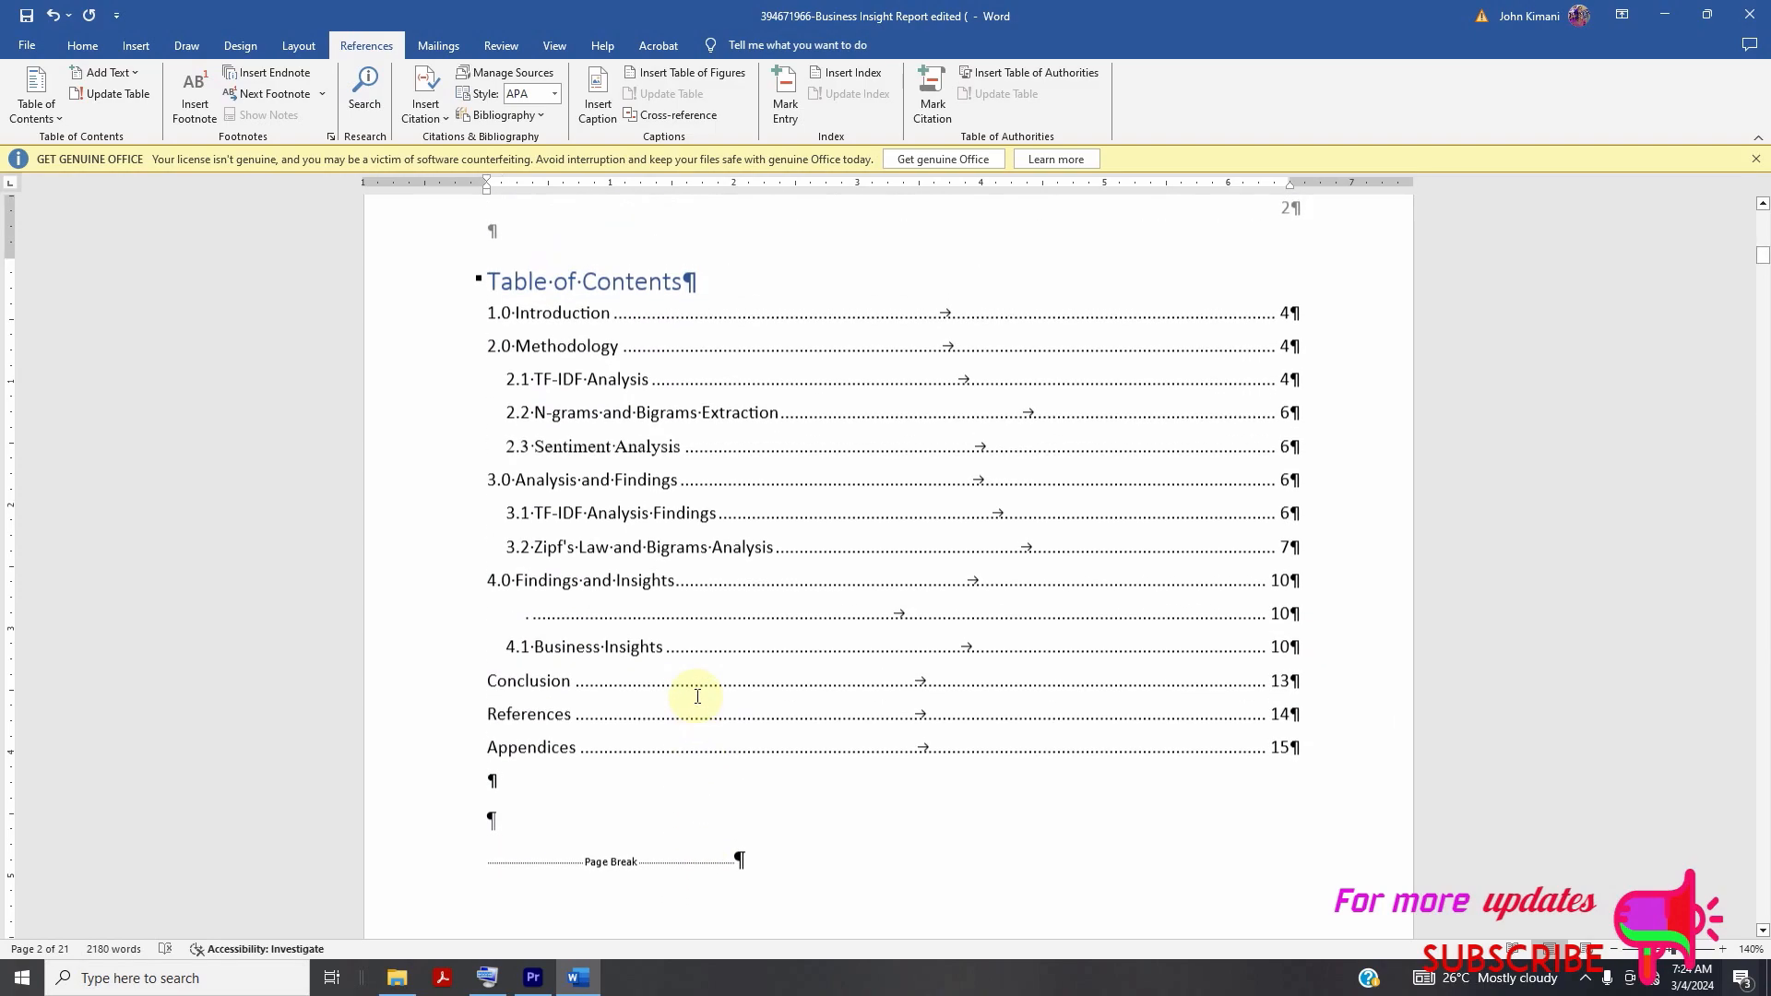
scroll(692, 632, down, 8)
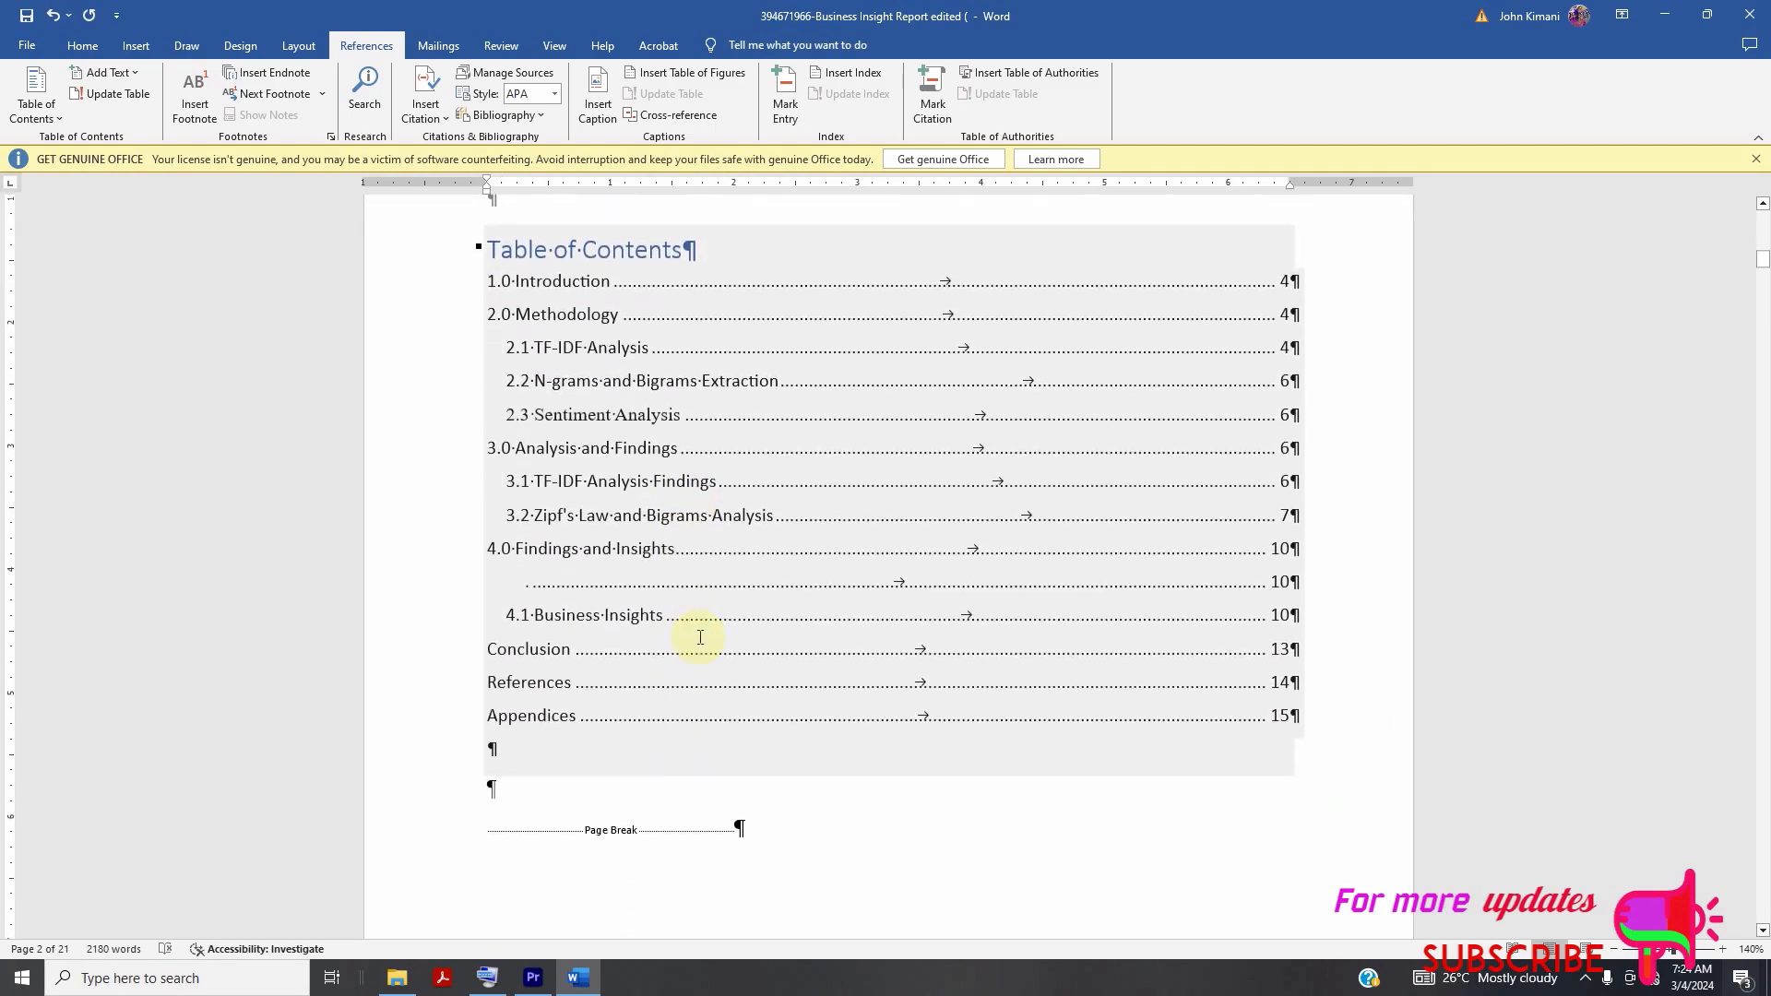
scroll(717, 610, down, 3)
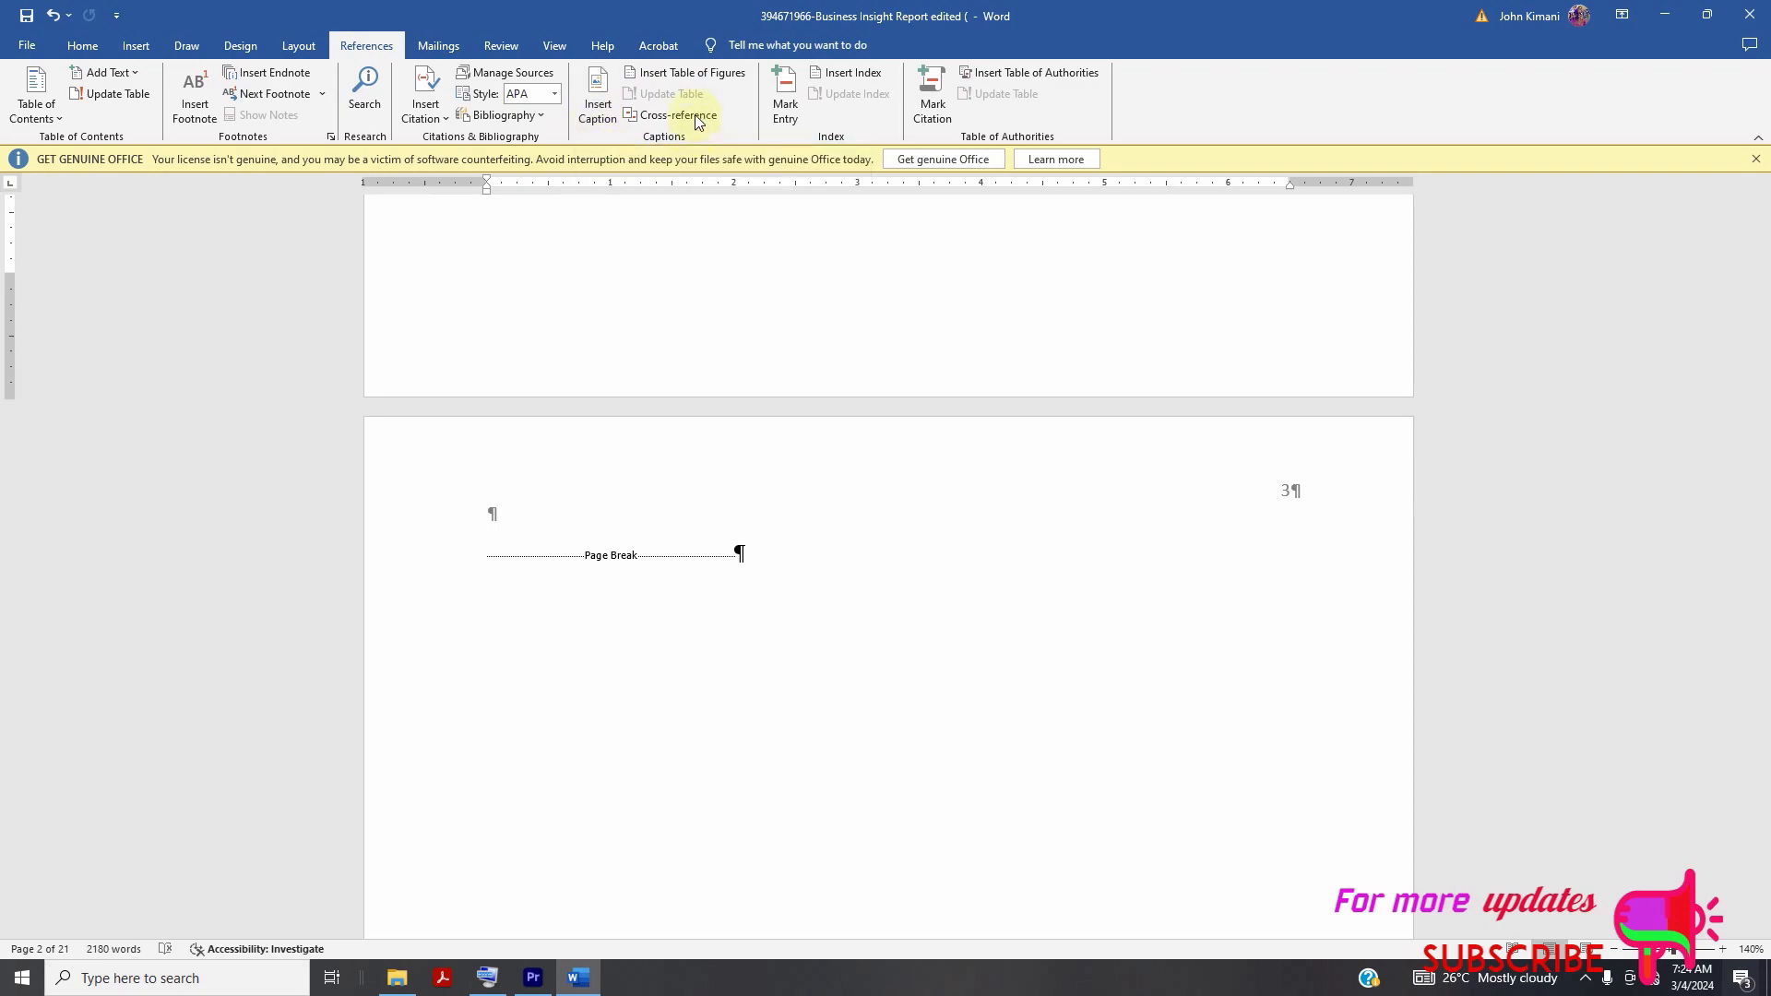
scroll(694, 101, up, 2)
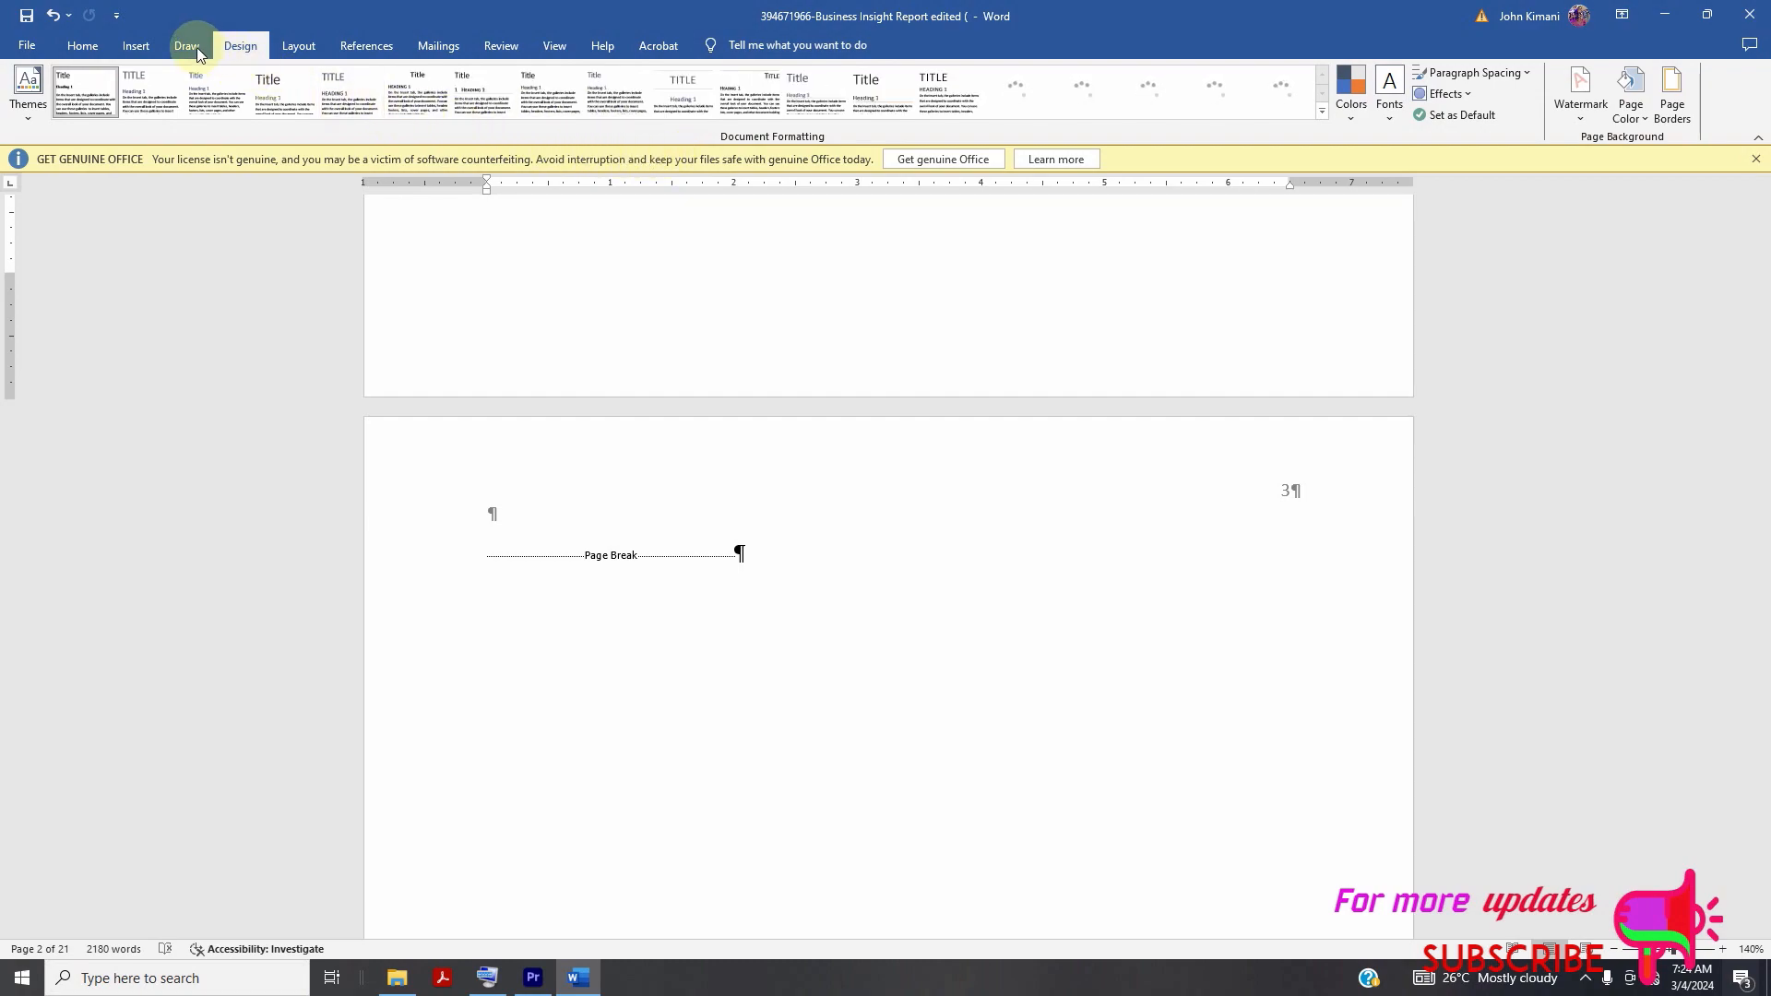
scroll(138, 51, up, 3)
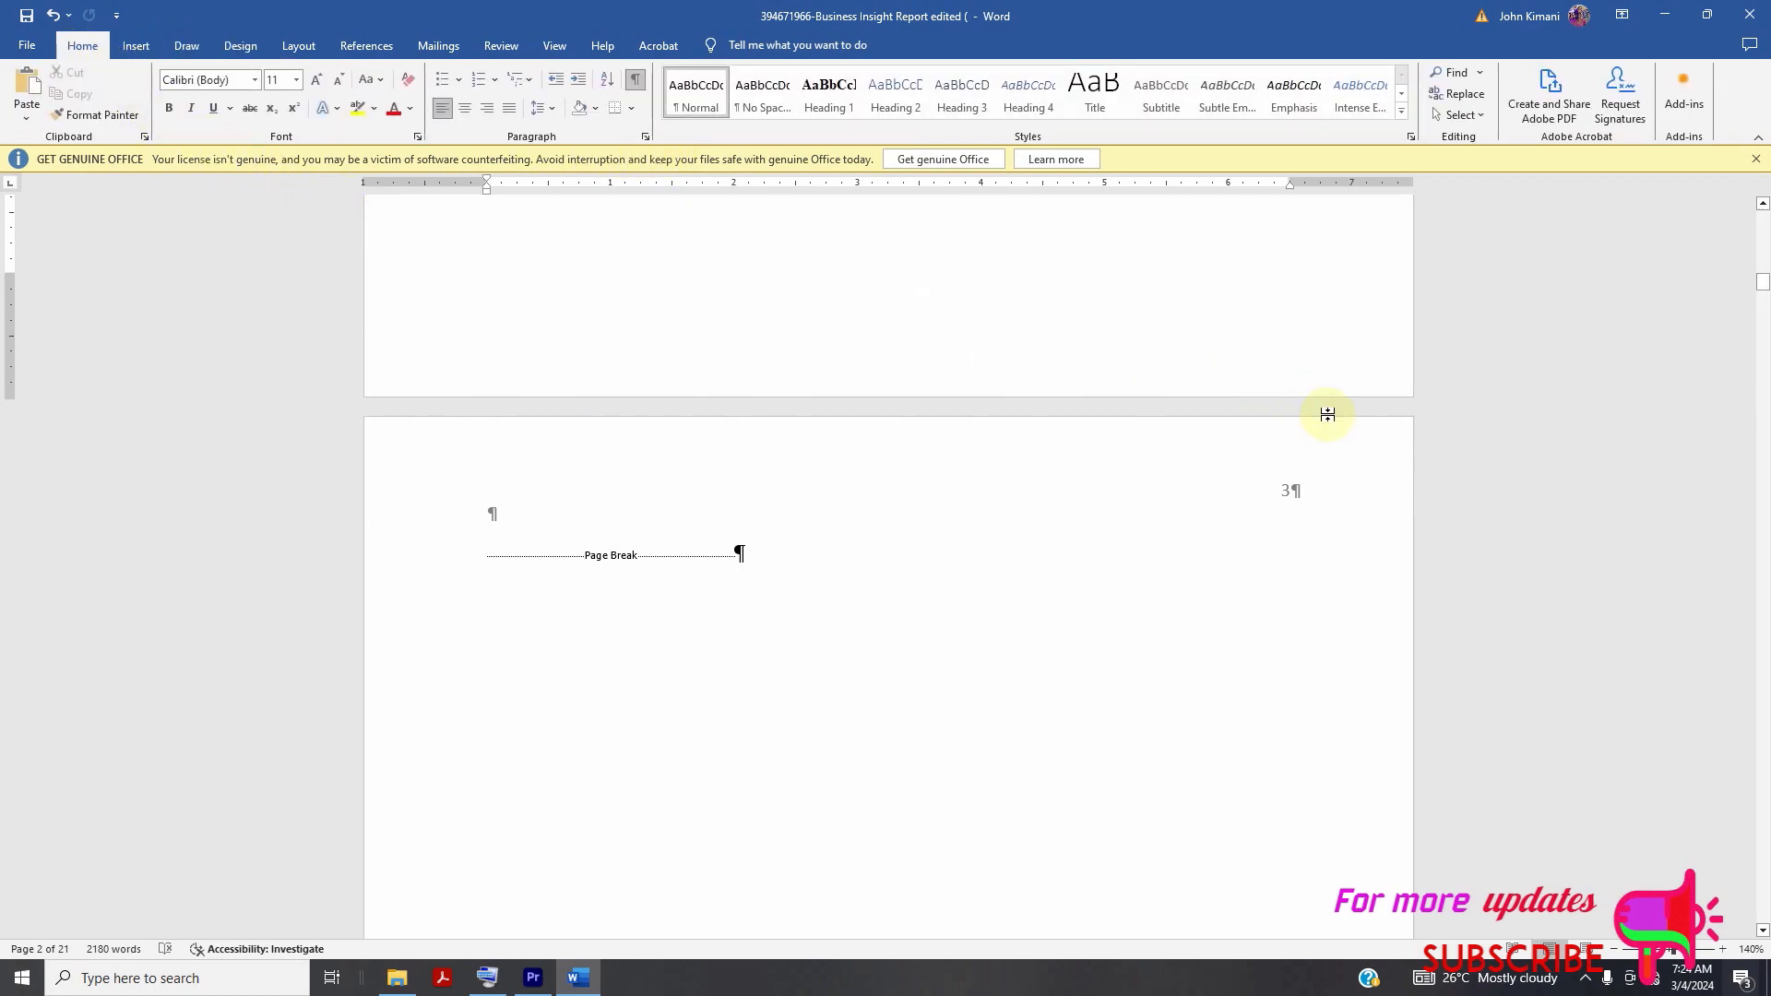
scroll(1326, 414, up, 5)
drag(1763, 275, 1745, 471)
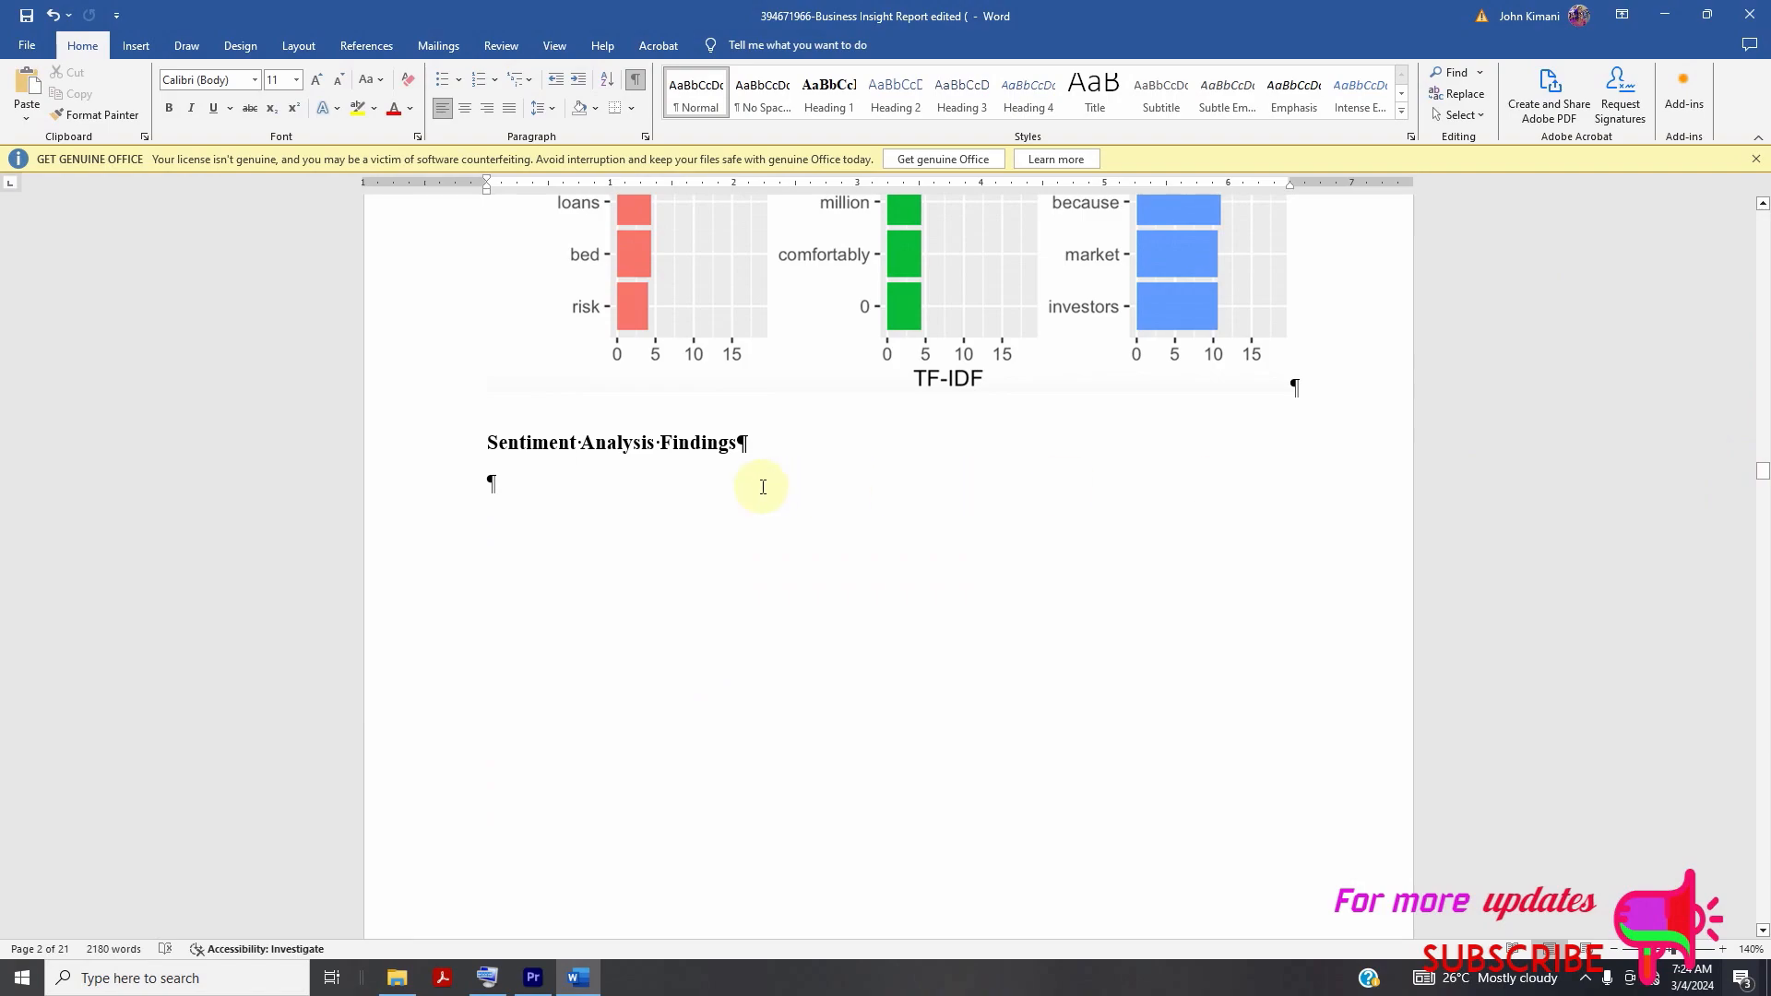
triple_click(664, 449)
triple_click(664, 449)
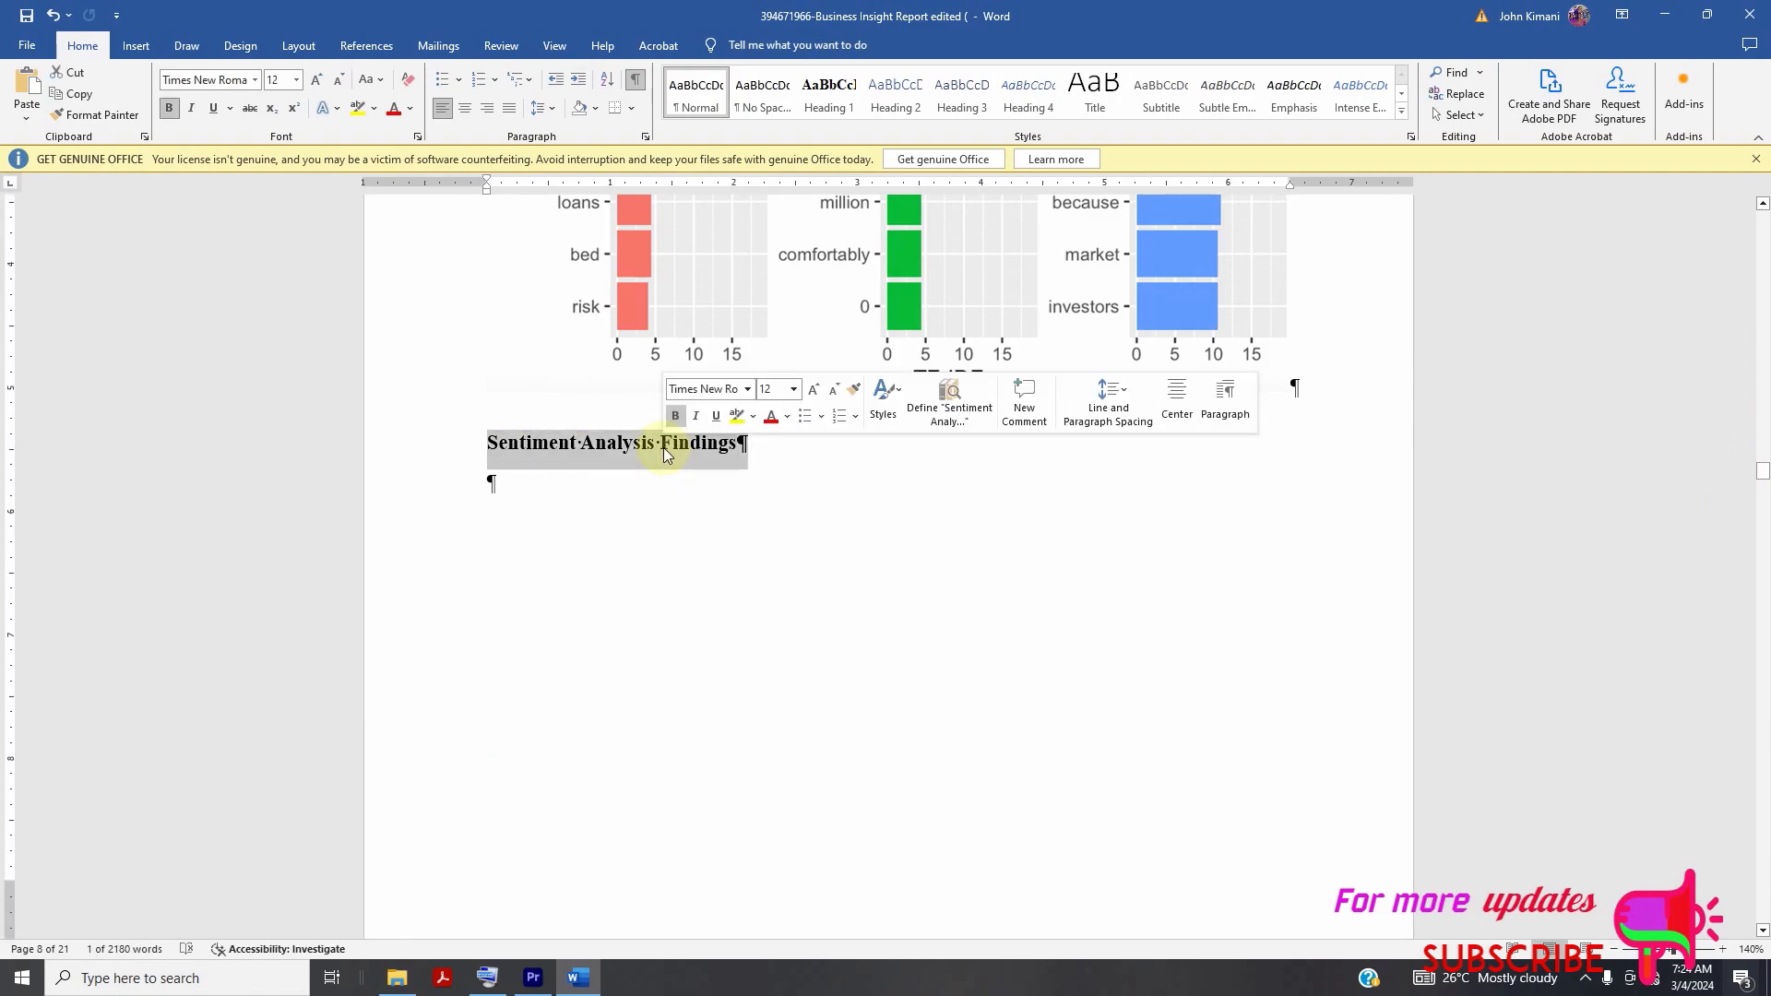
click(664, 449)
double_click(666, 451)
drag(738, 441, 497, 459)
right_click(504, 456)
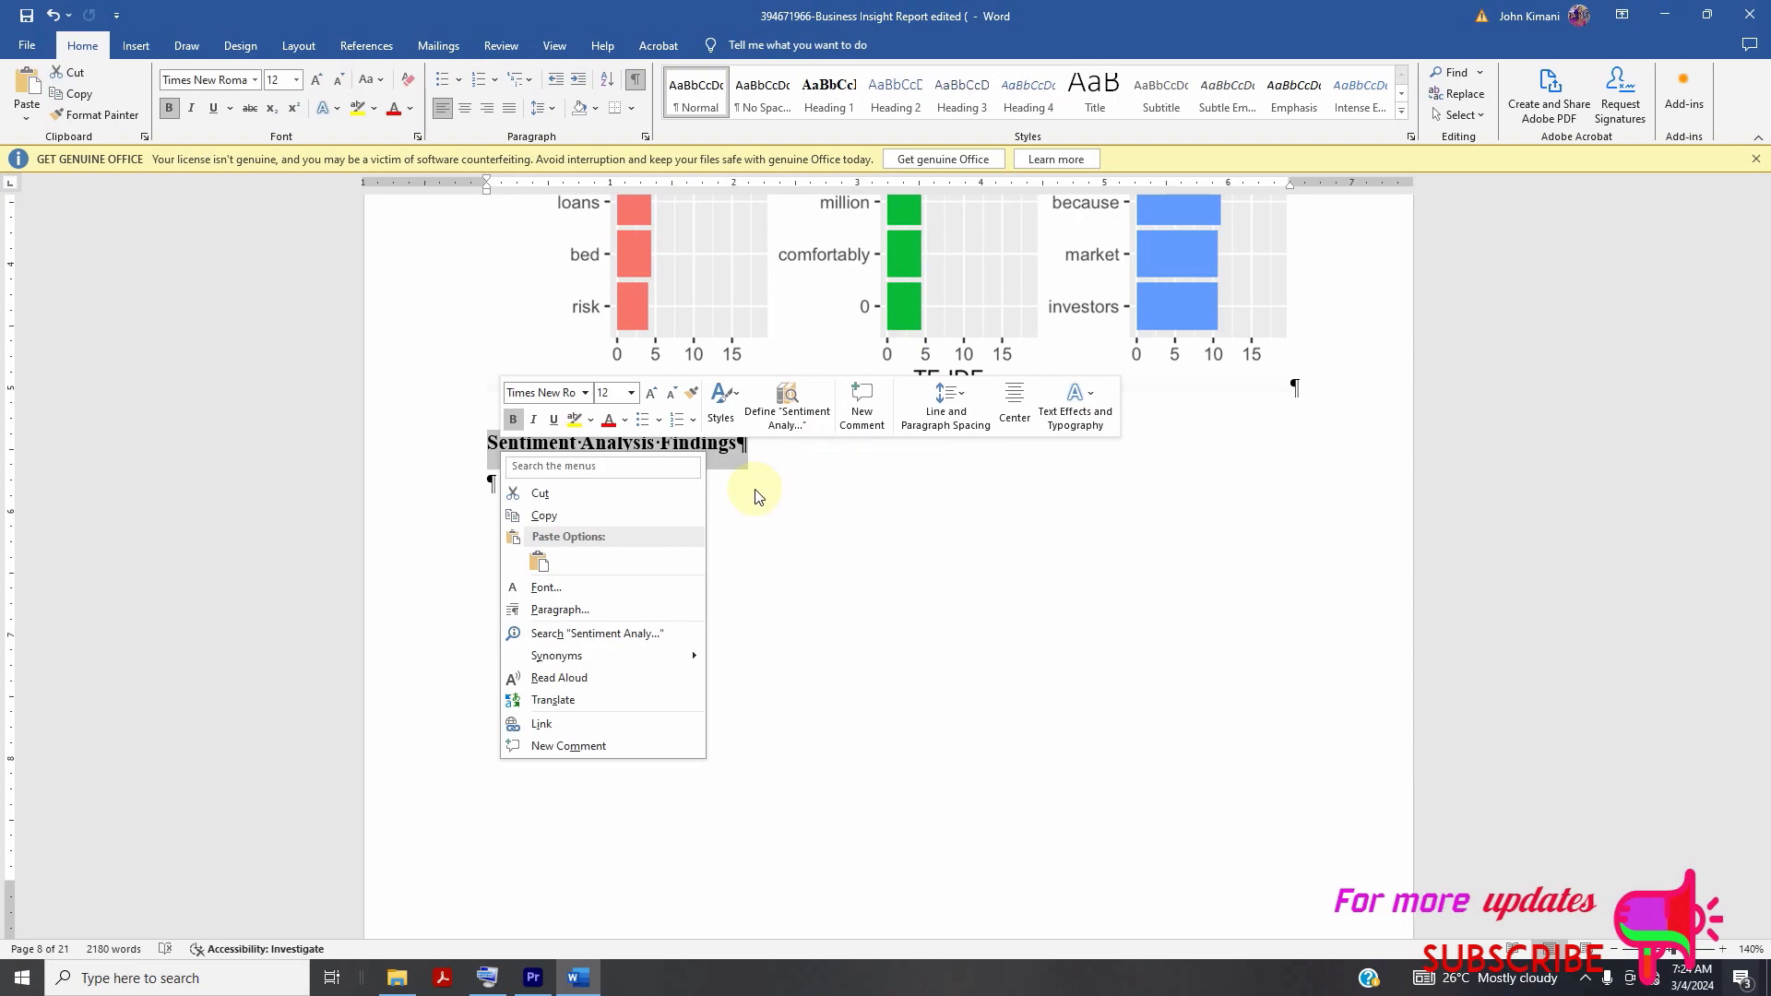
click(773, 517)
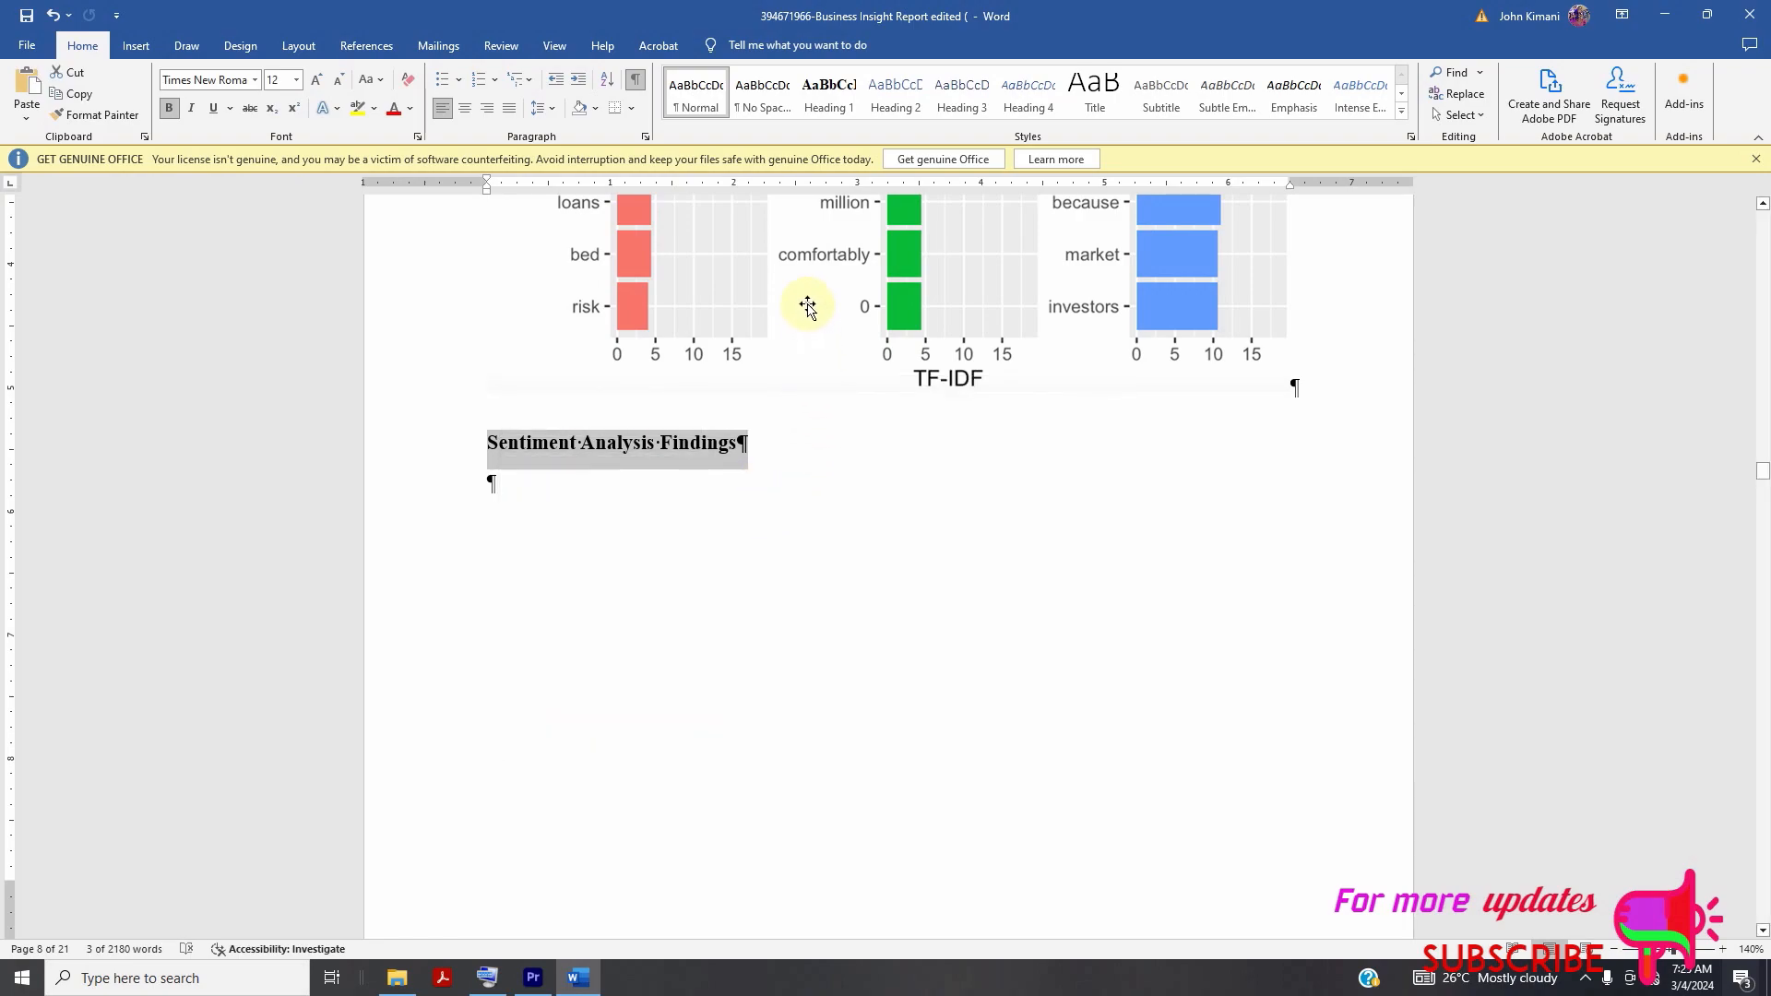
scroll(827, 588, up, 1)
click(813, 395)
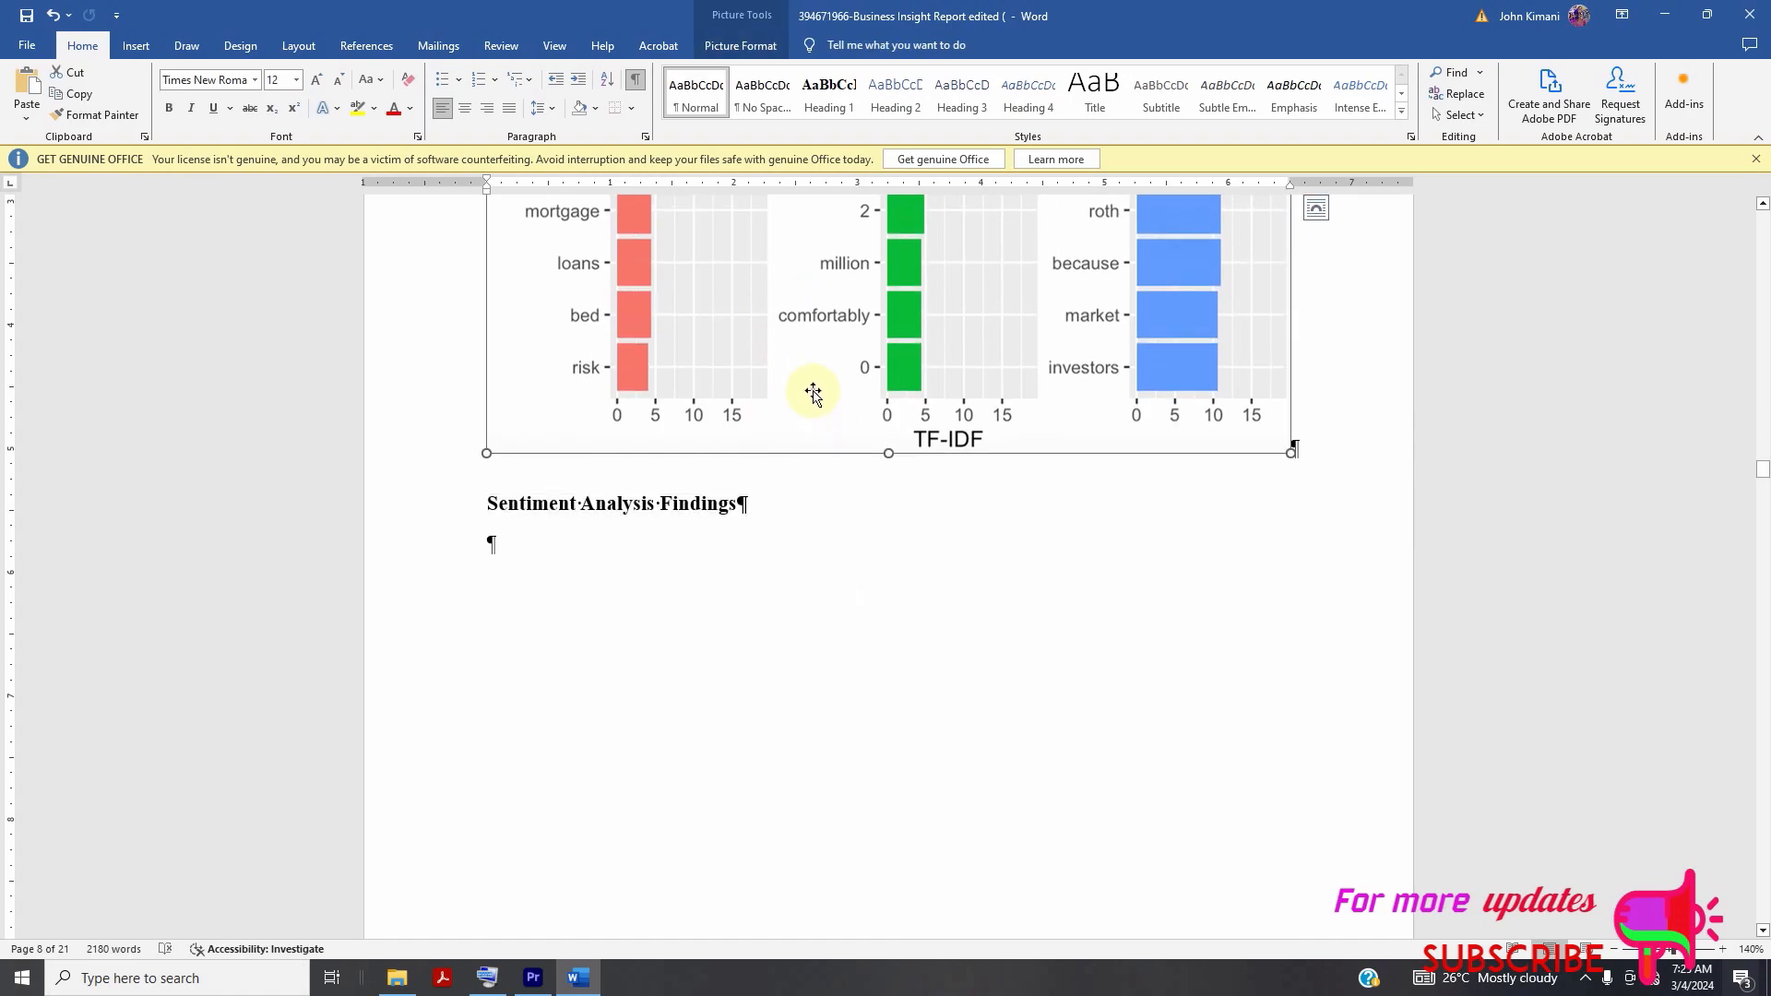
right_click(814, 396)
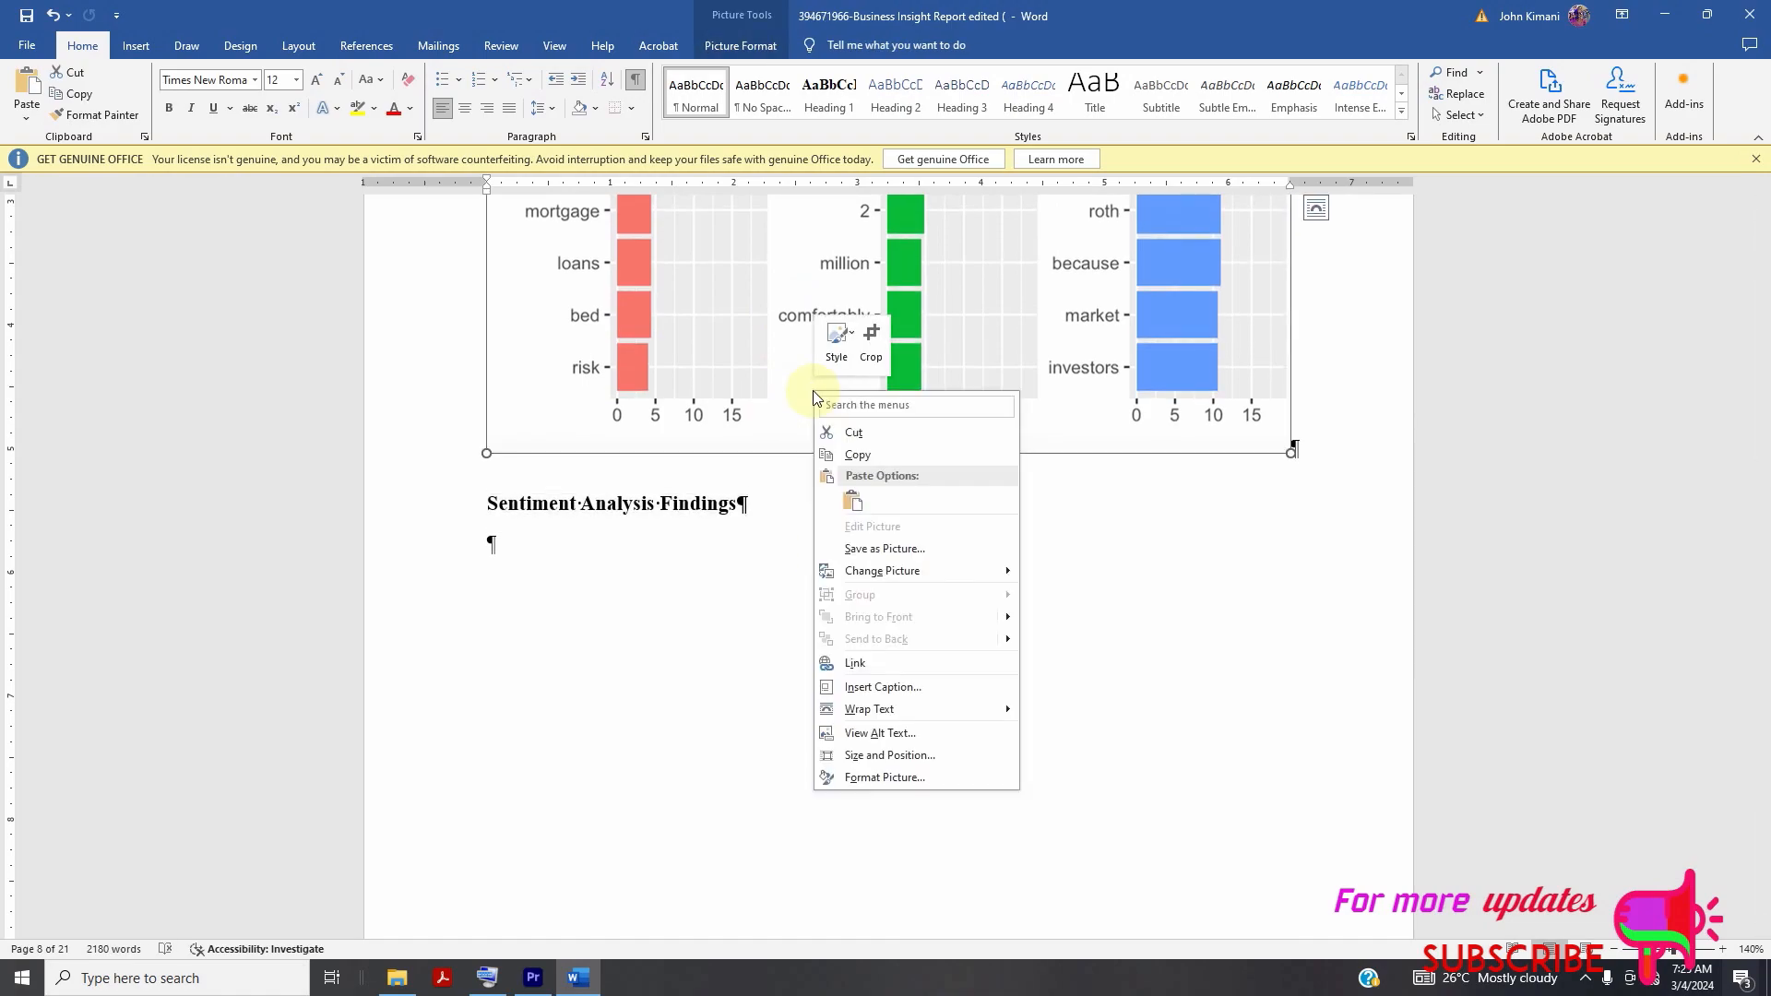
click(877, 688)
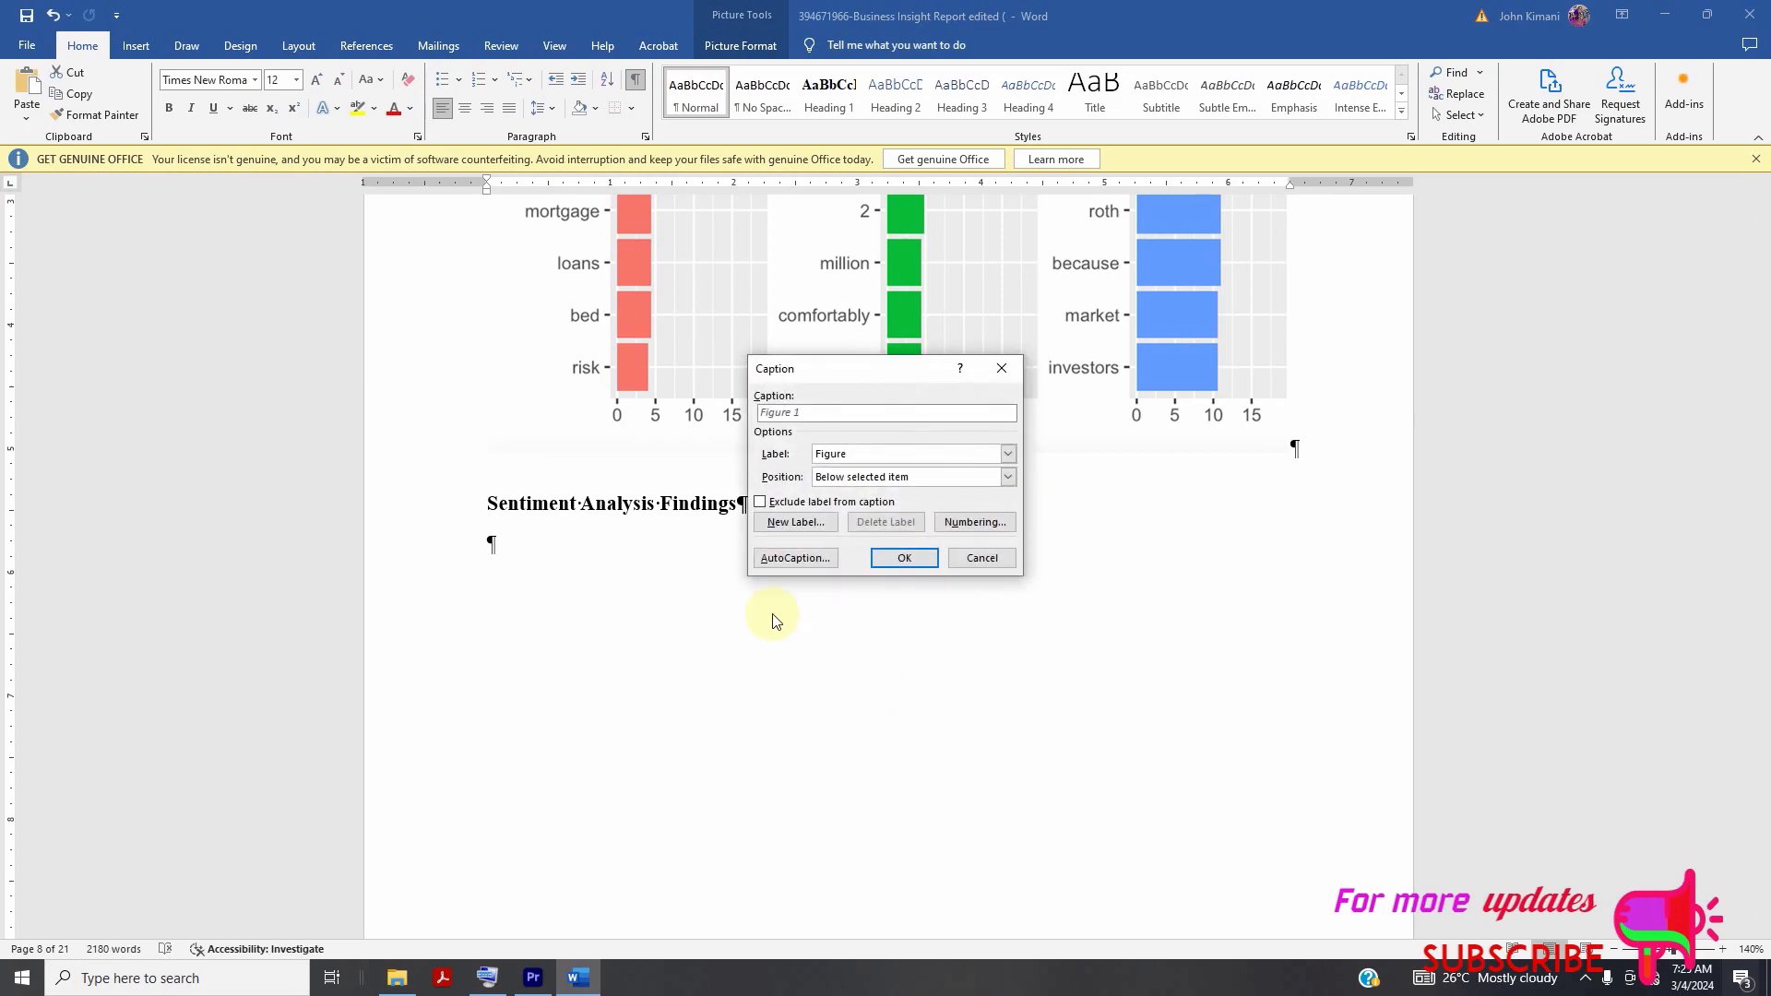
click(983, 557)
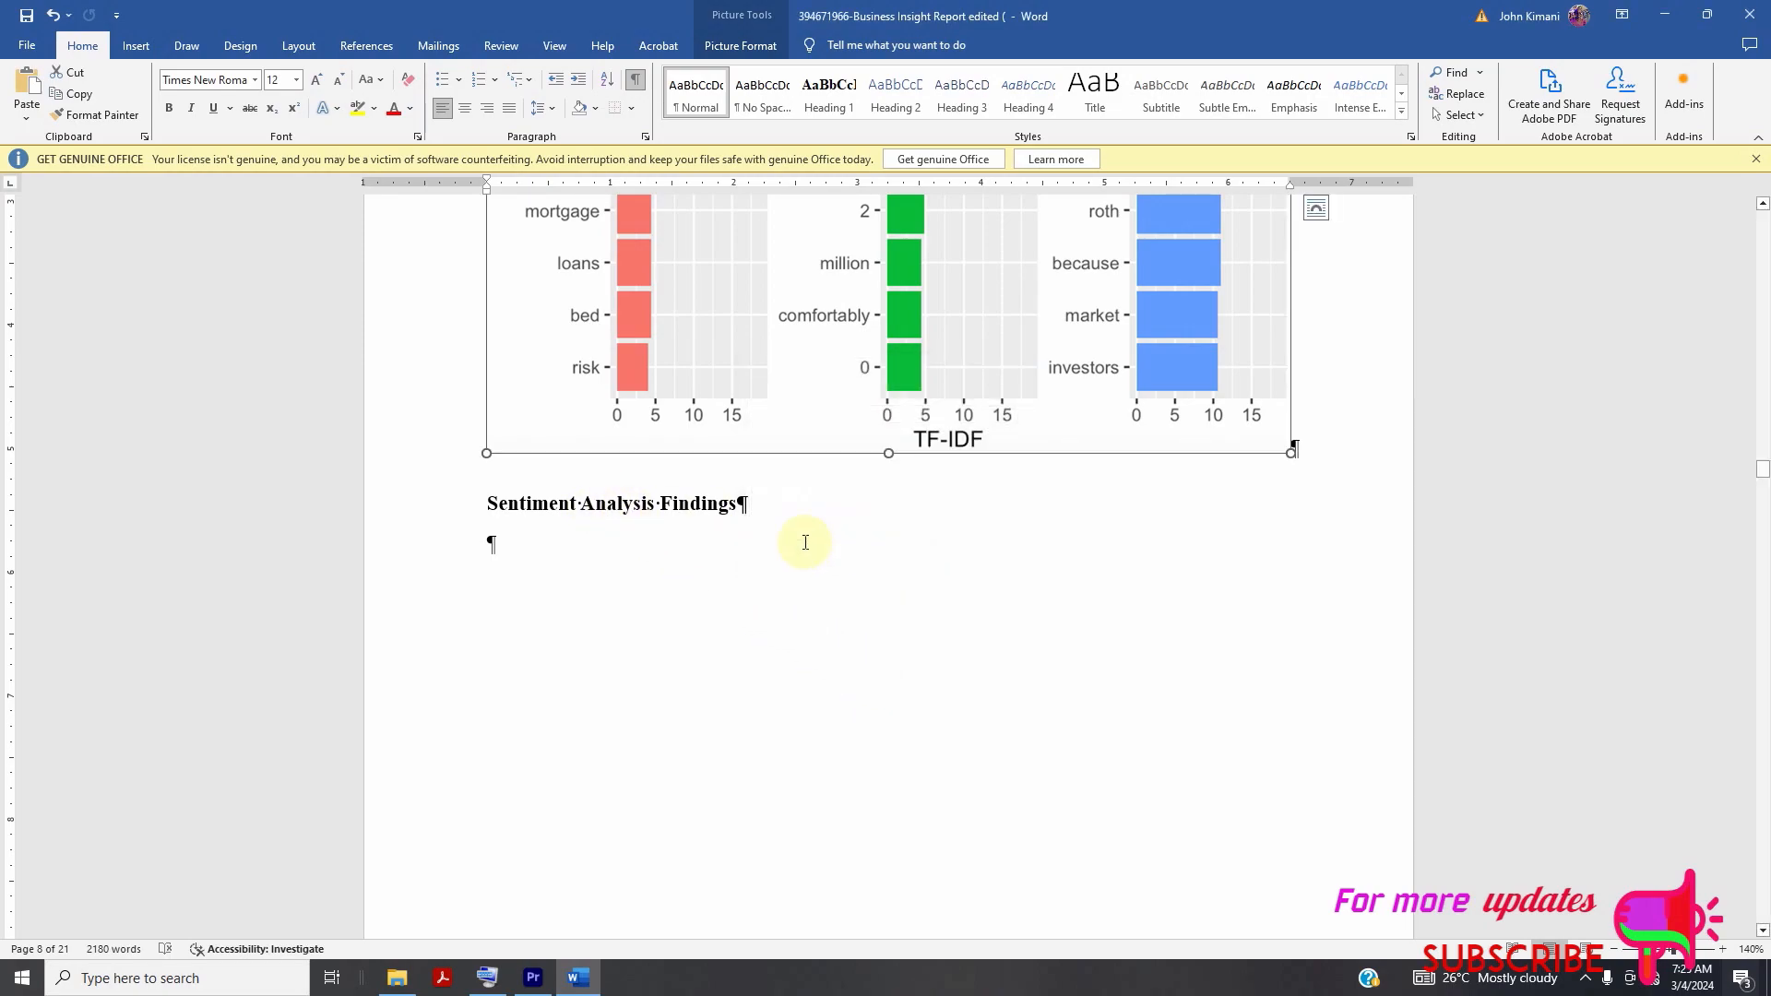
- Cut the line "Top TF-IDF" below the TF-IDF chart on page 5
scroll(752, 535, up, 10)
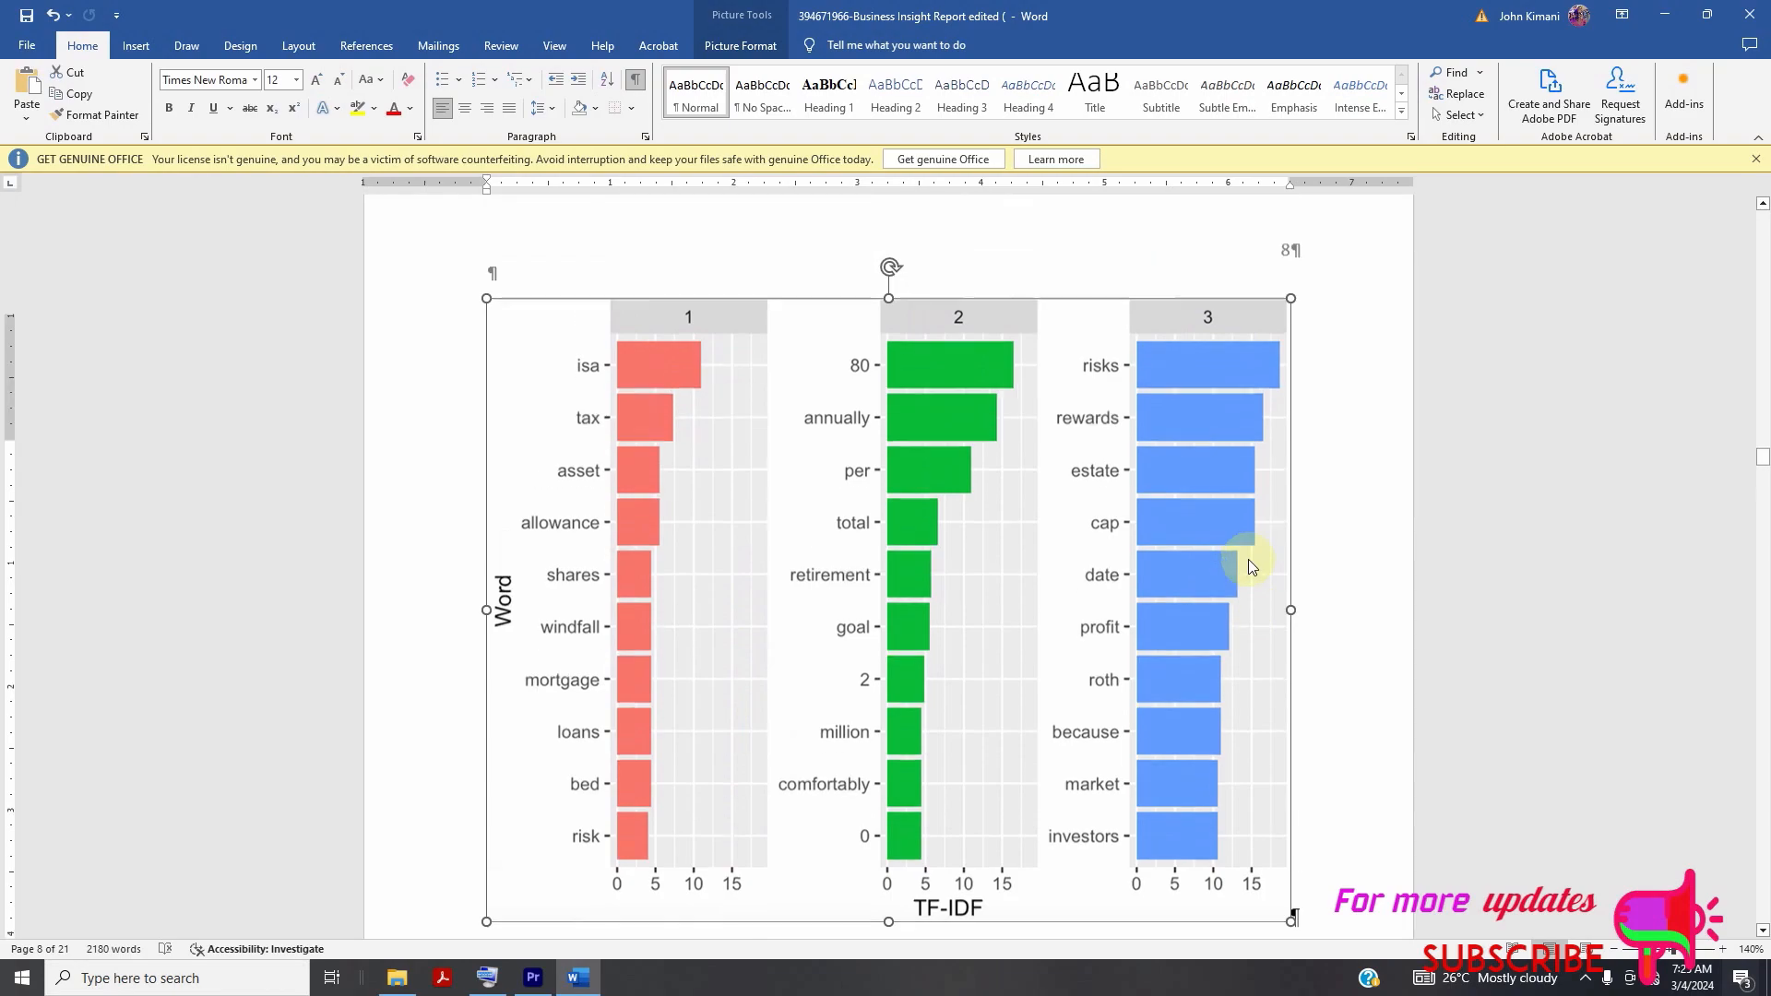
drag(1762, 446, 1764, 365)
click(595, 791)
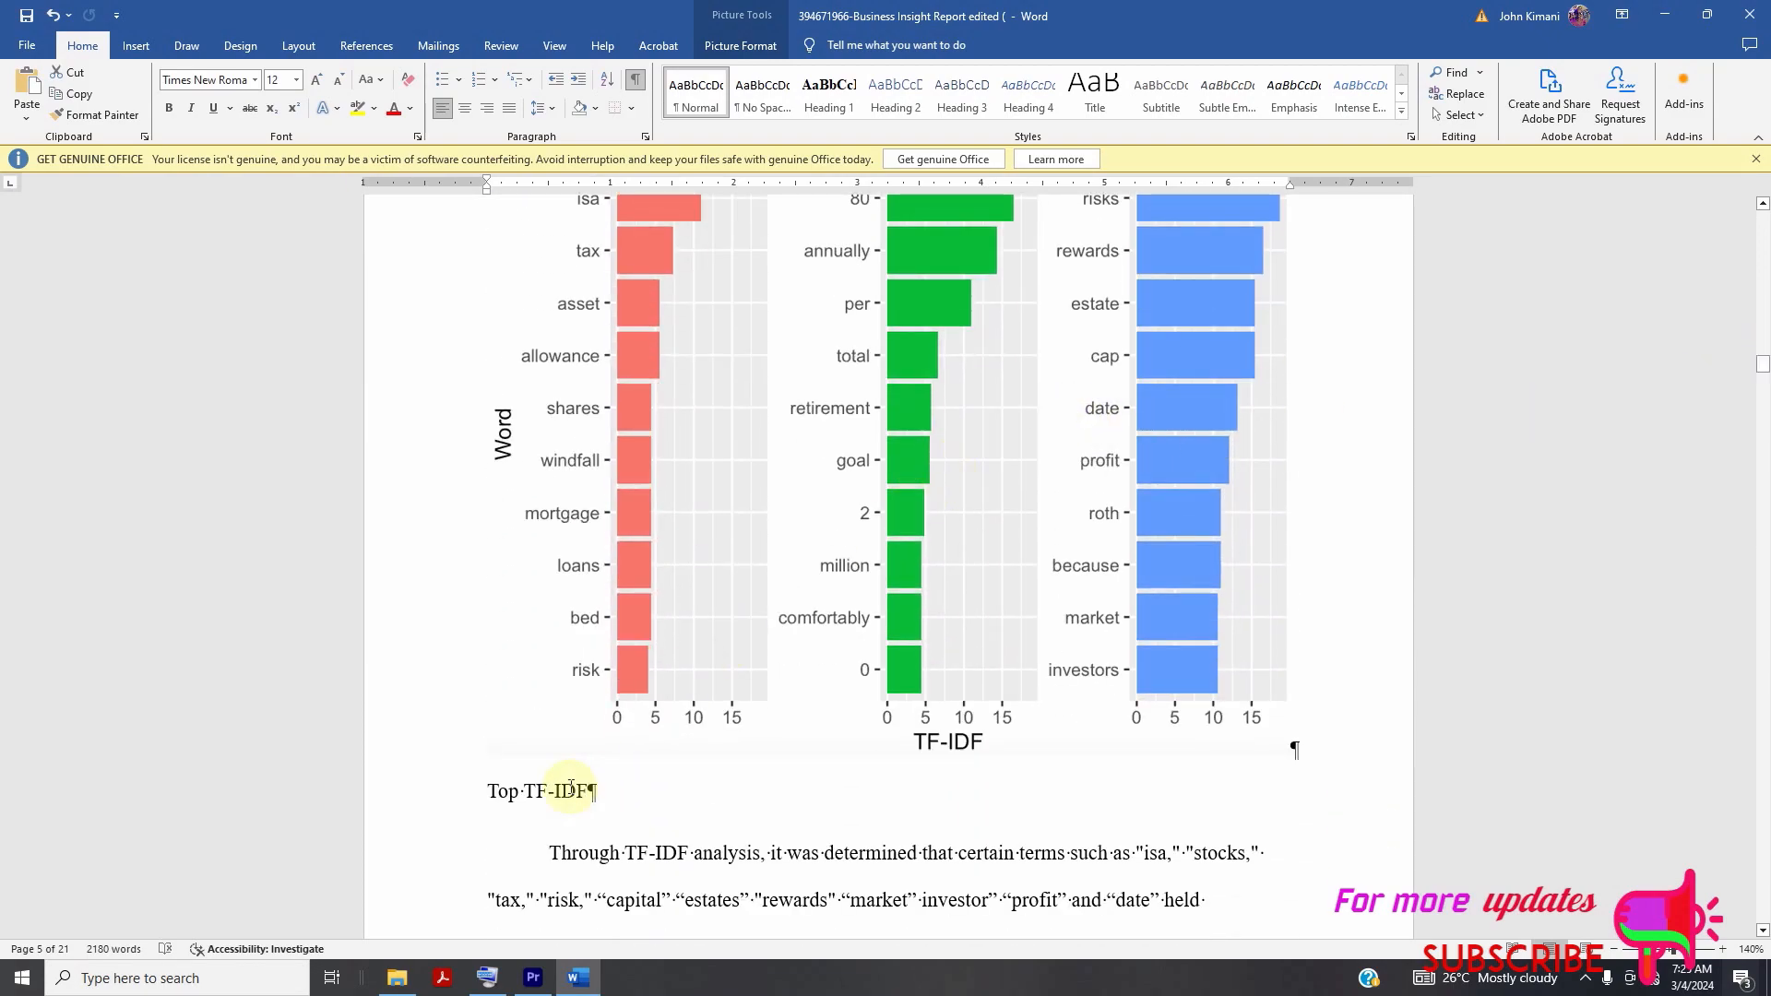
double_click(571, 790)
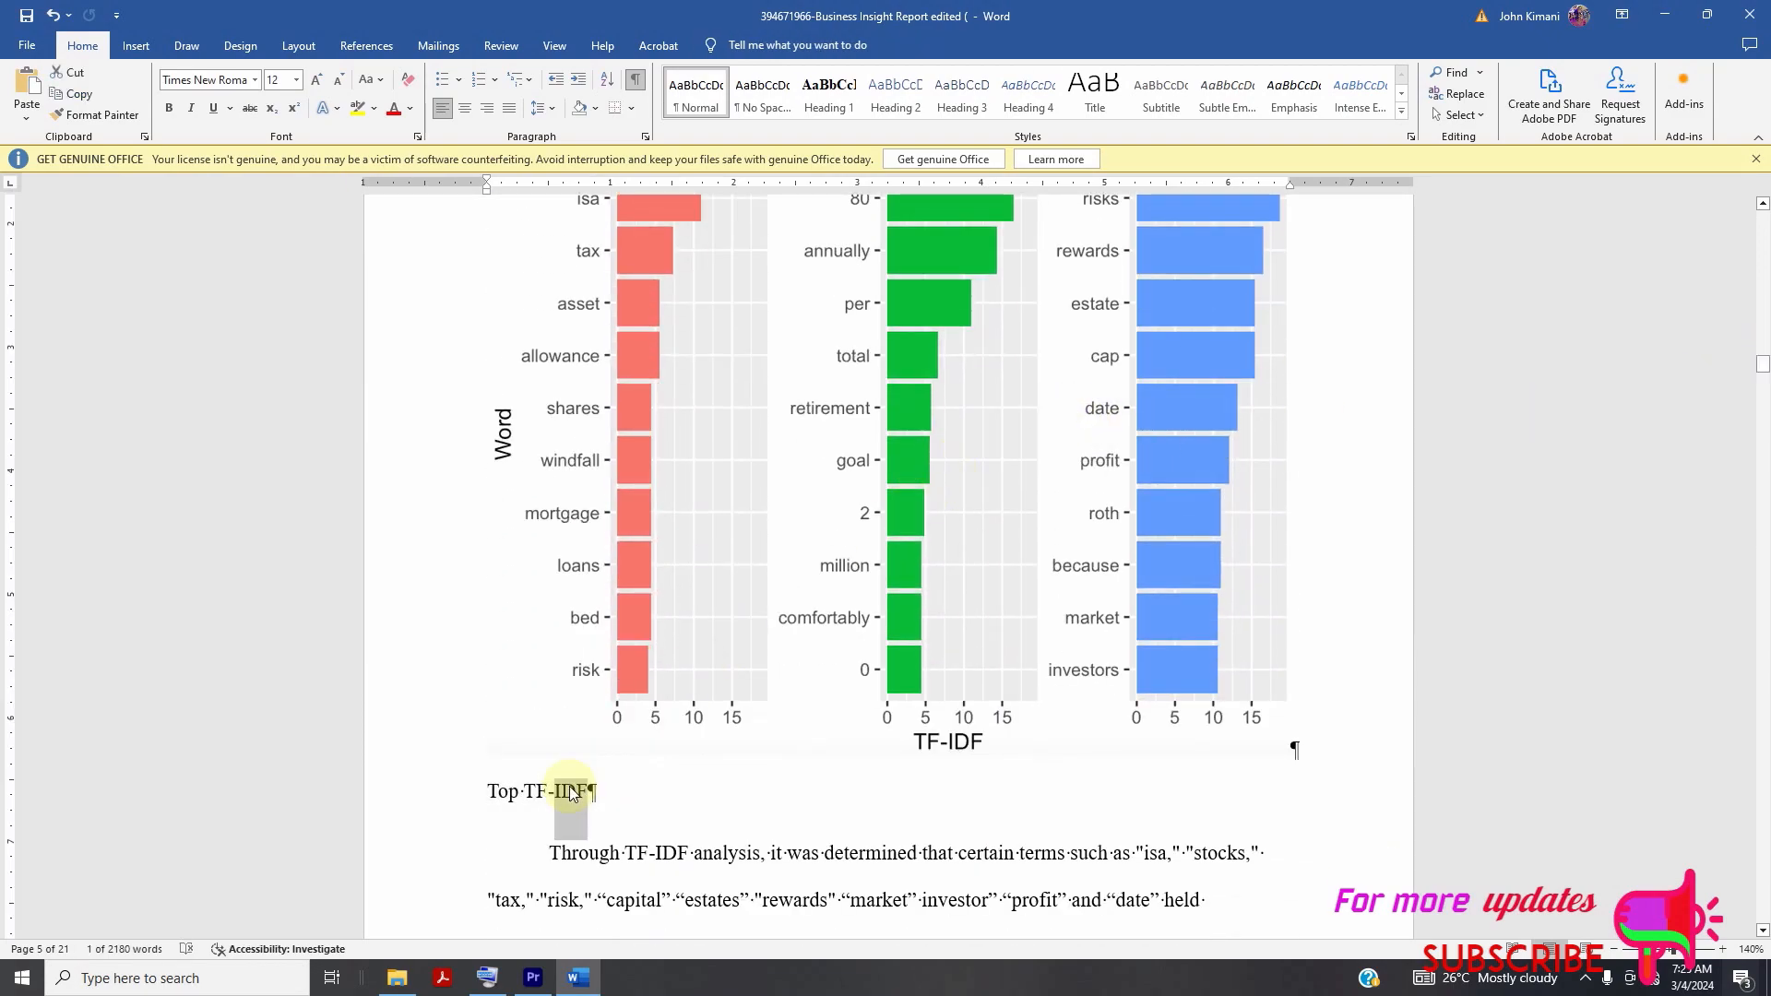
triple_click(571, 791)
key(Delete)
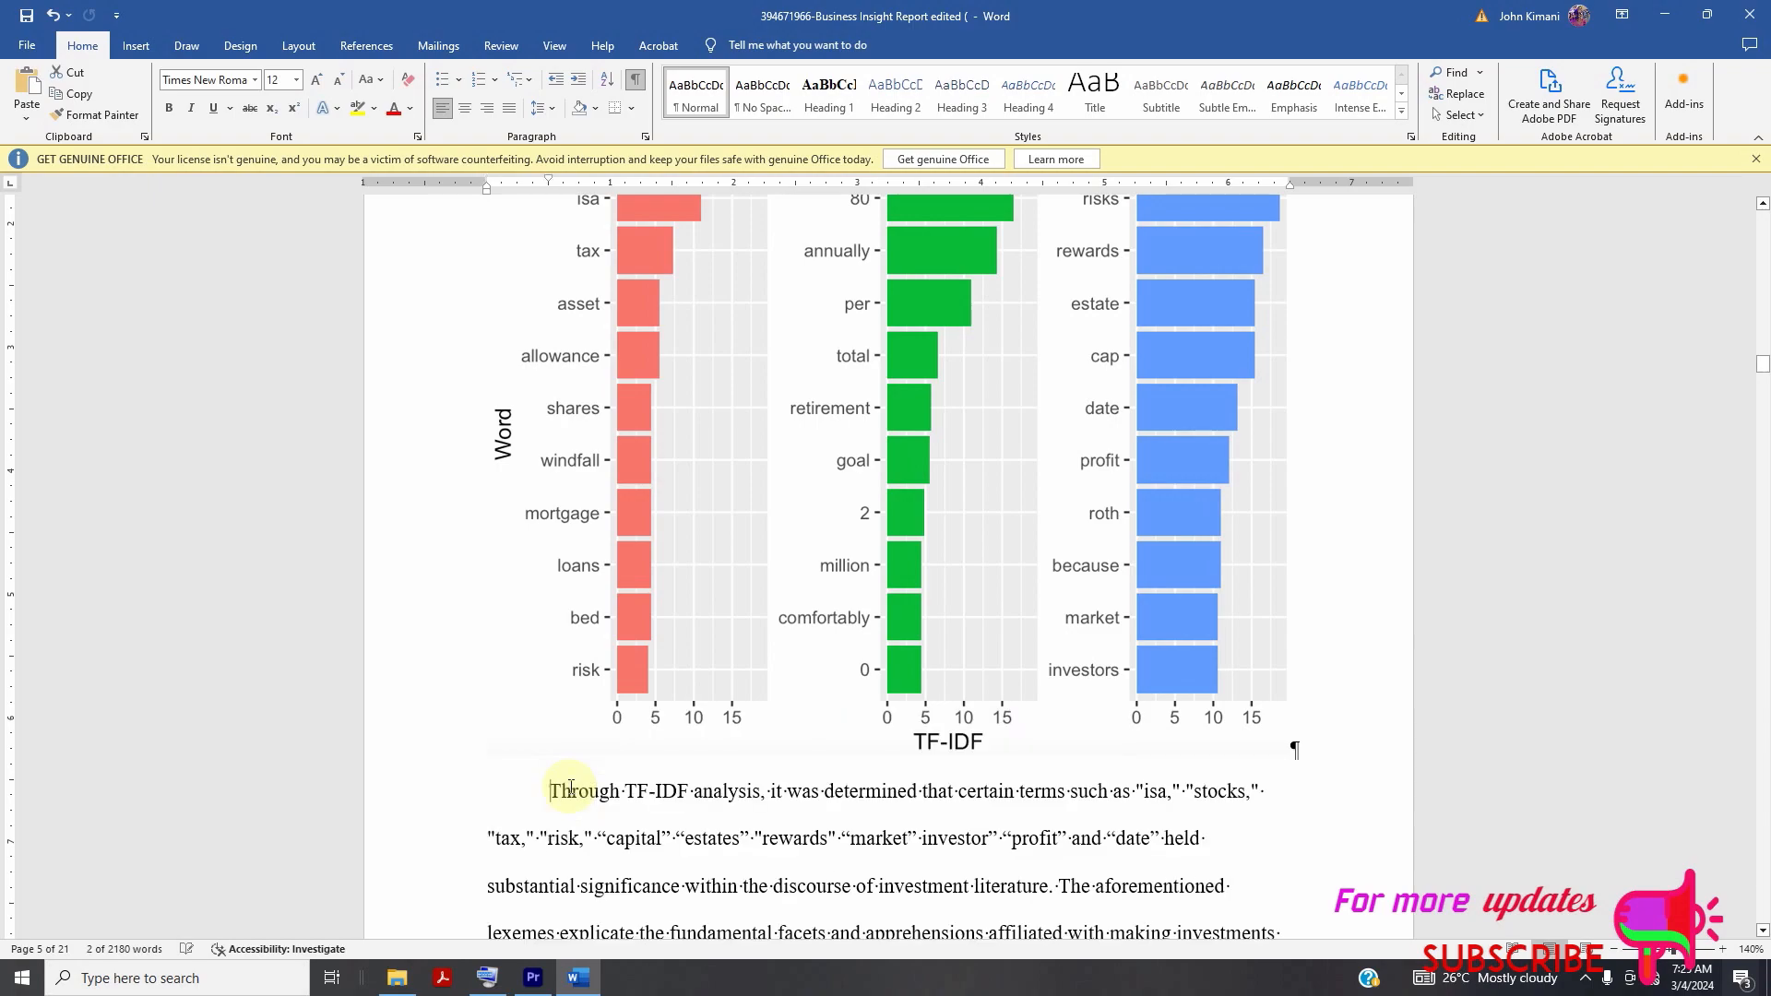
- Insert the caption "Figure 1:Top TF-IDF" below the page 5 chart, using the cut text
right_click(817, 566)
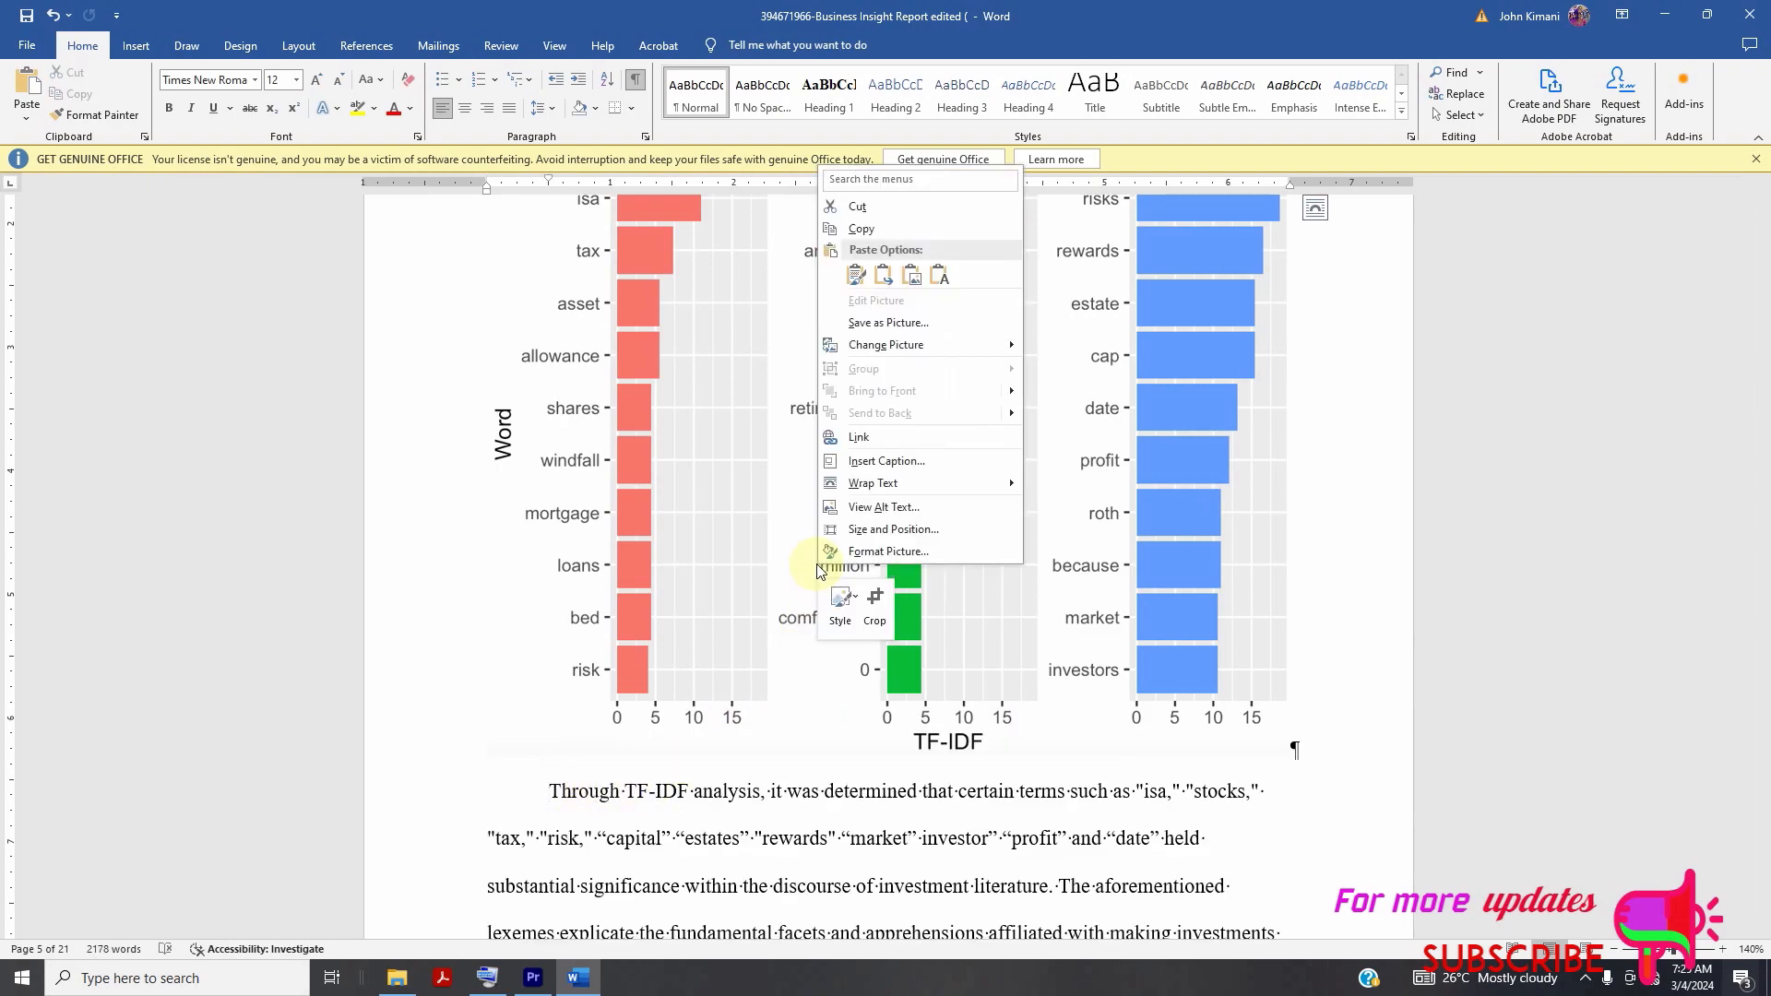
click(945, 472)
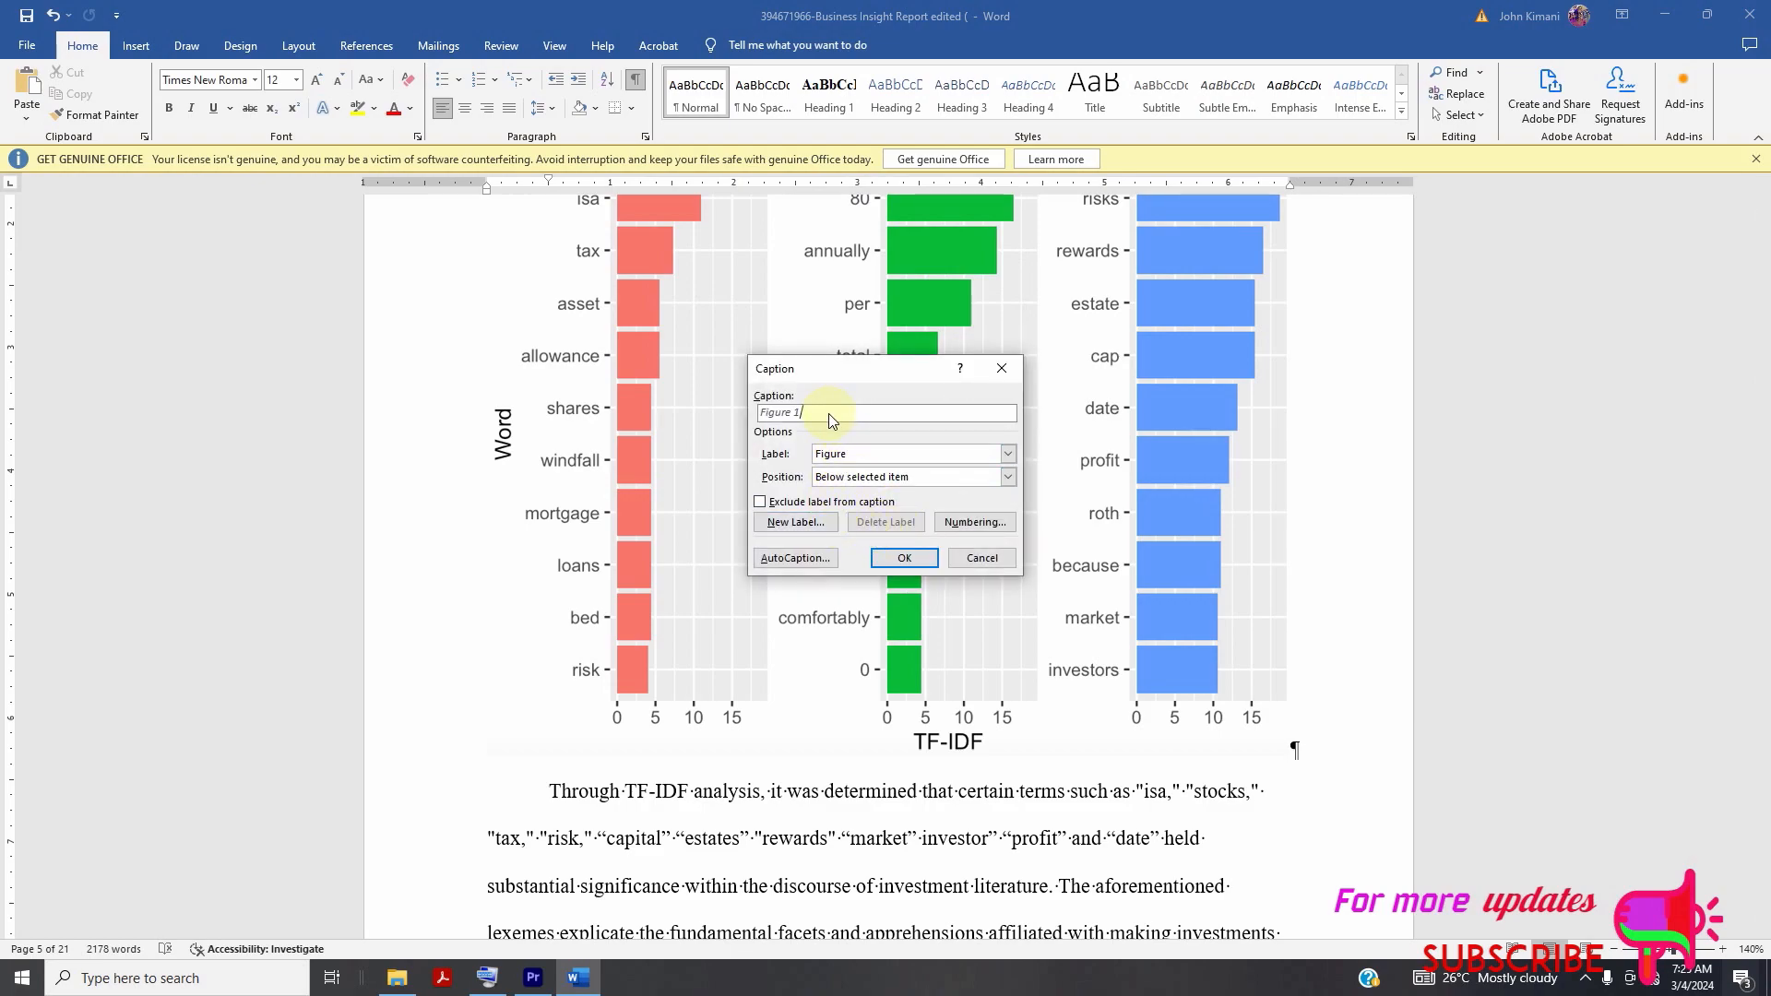
key(ctrl+v)
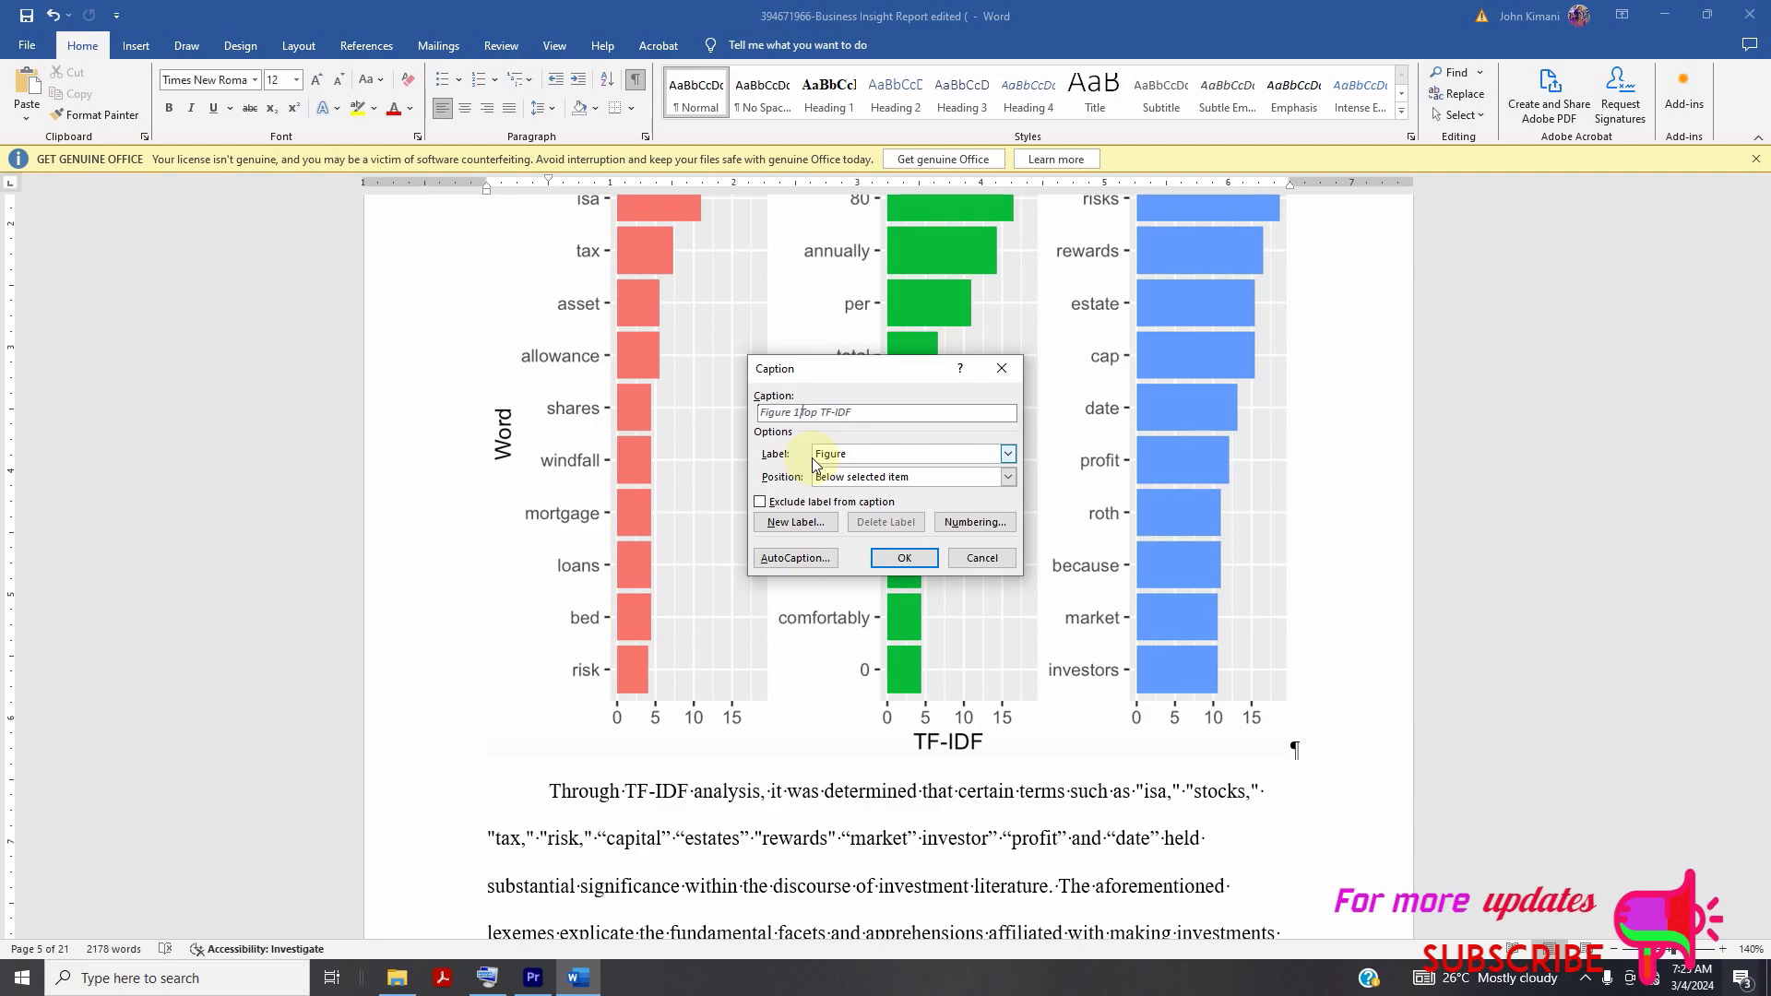
text(:)
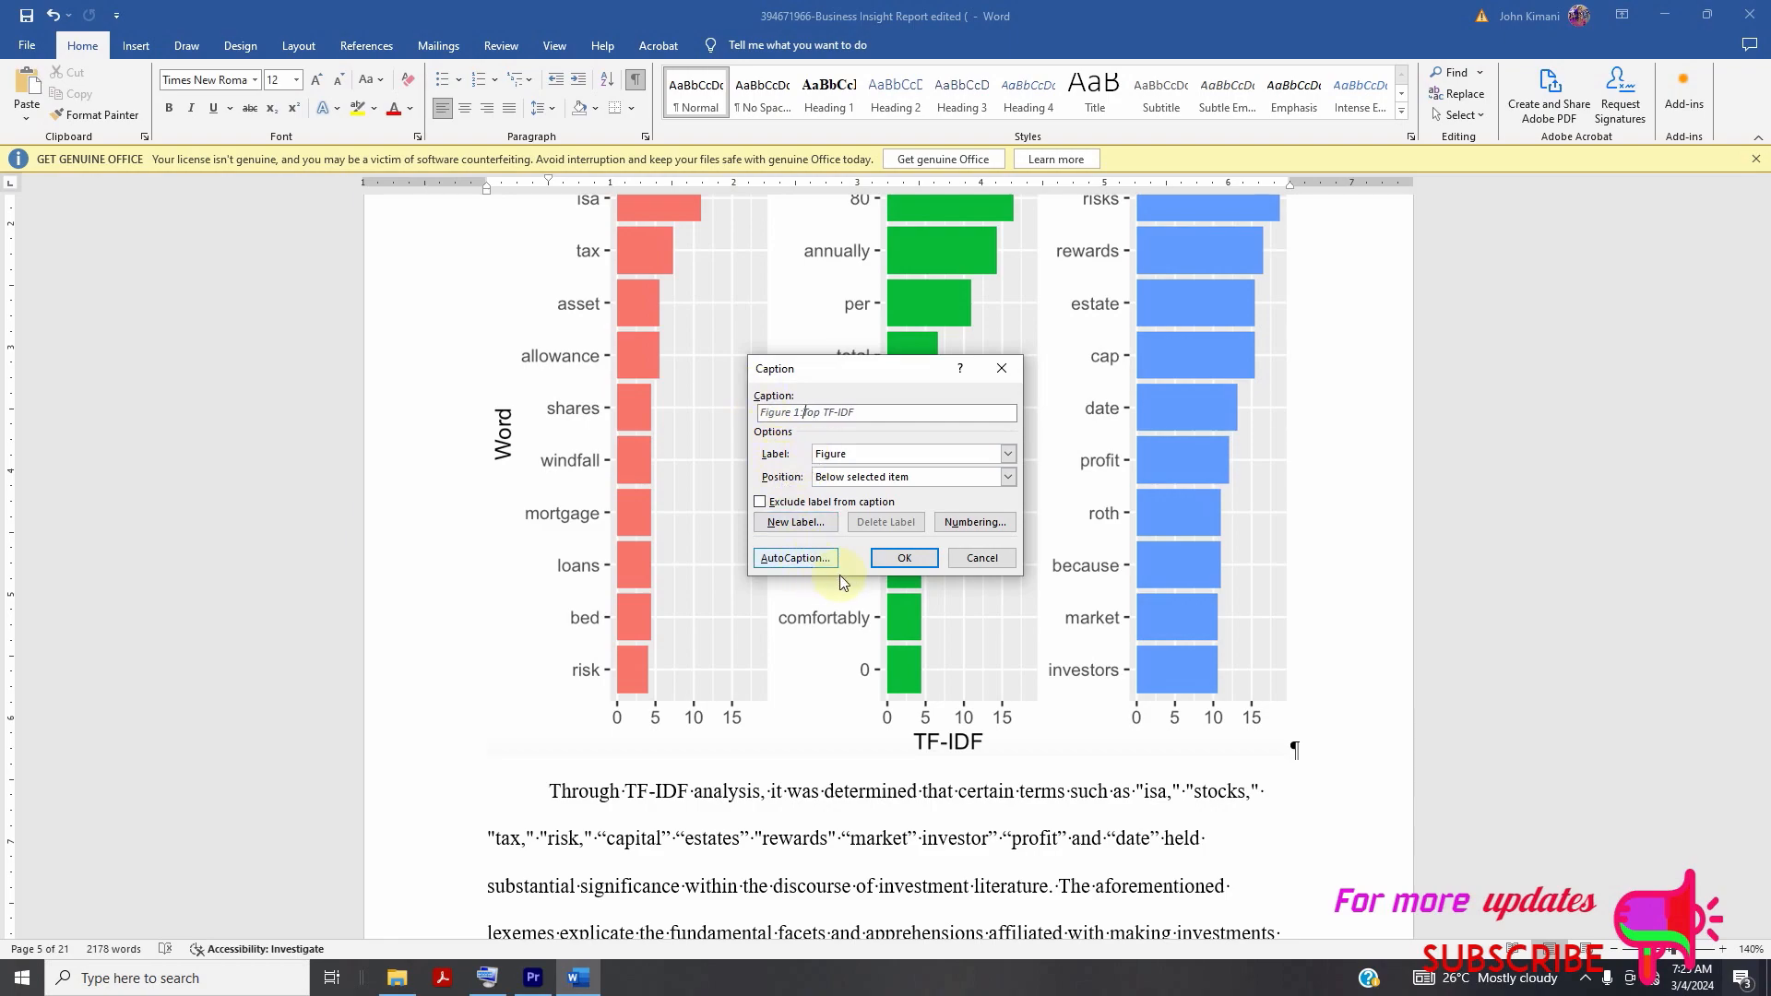
click(905, 559)
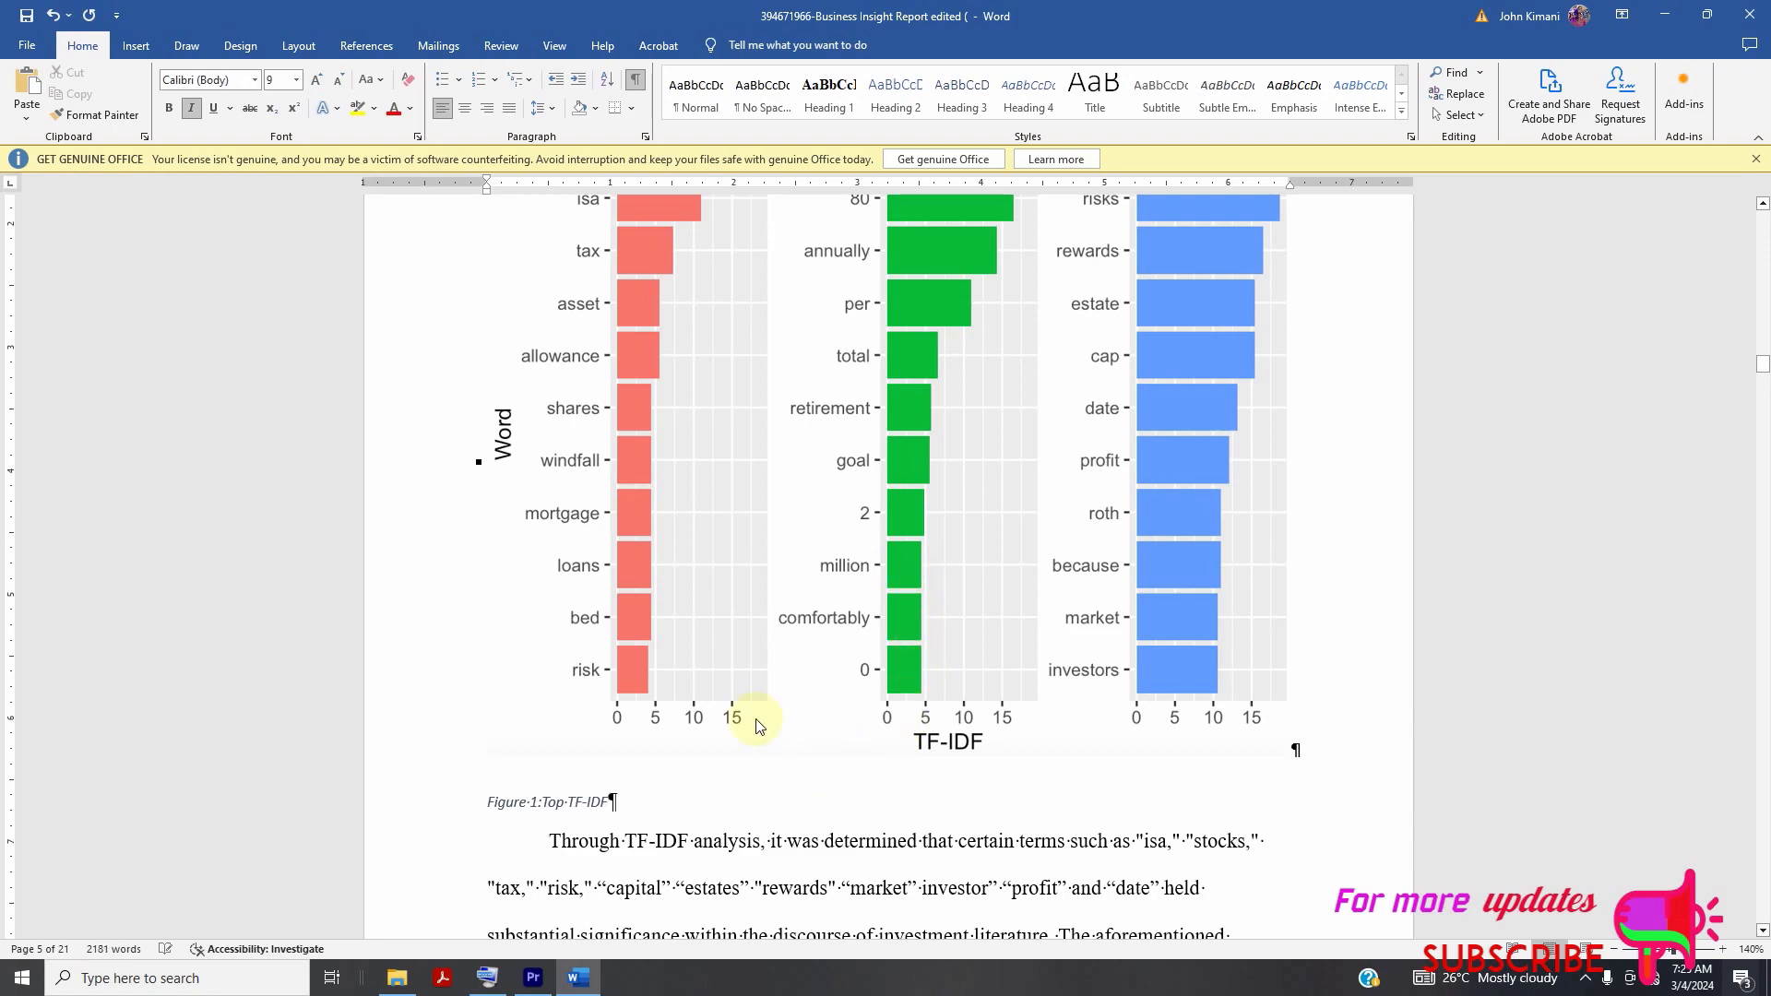
- Set the font color of the Figure 1 caption to Automatic (black)
scroll(729, 706, down, 3)
triple_click(581, 565)
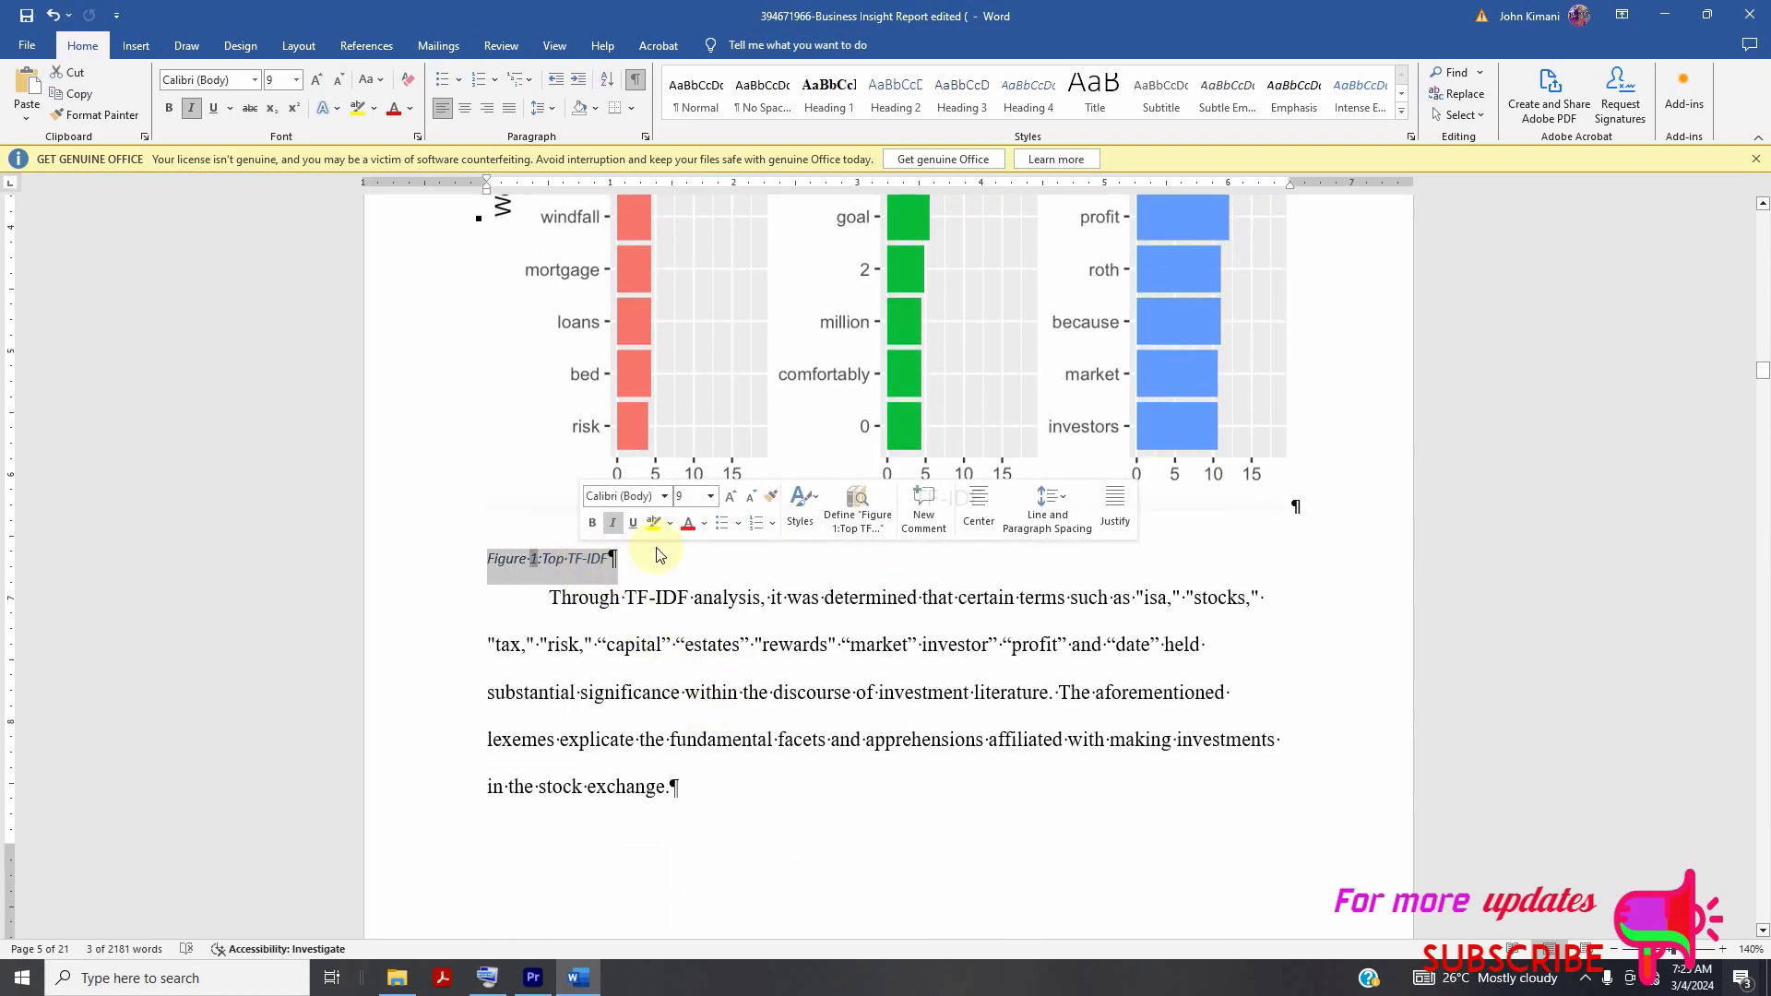
click(706, 529)
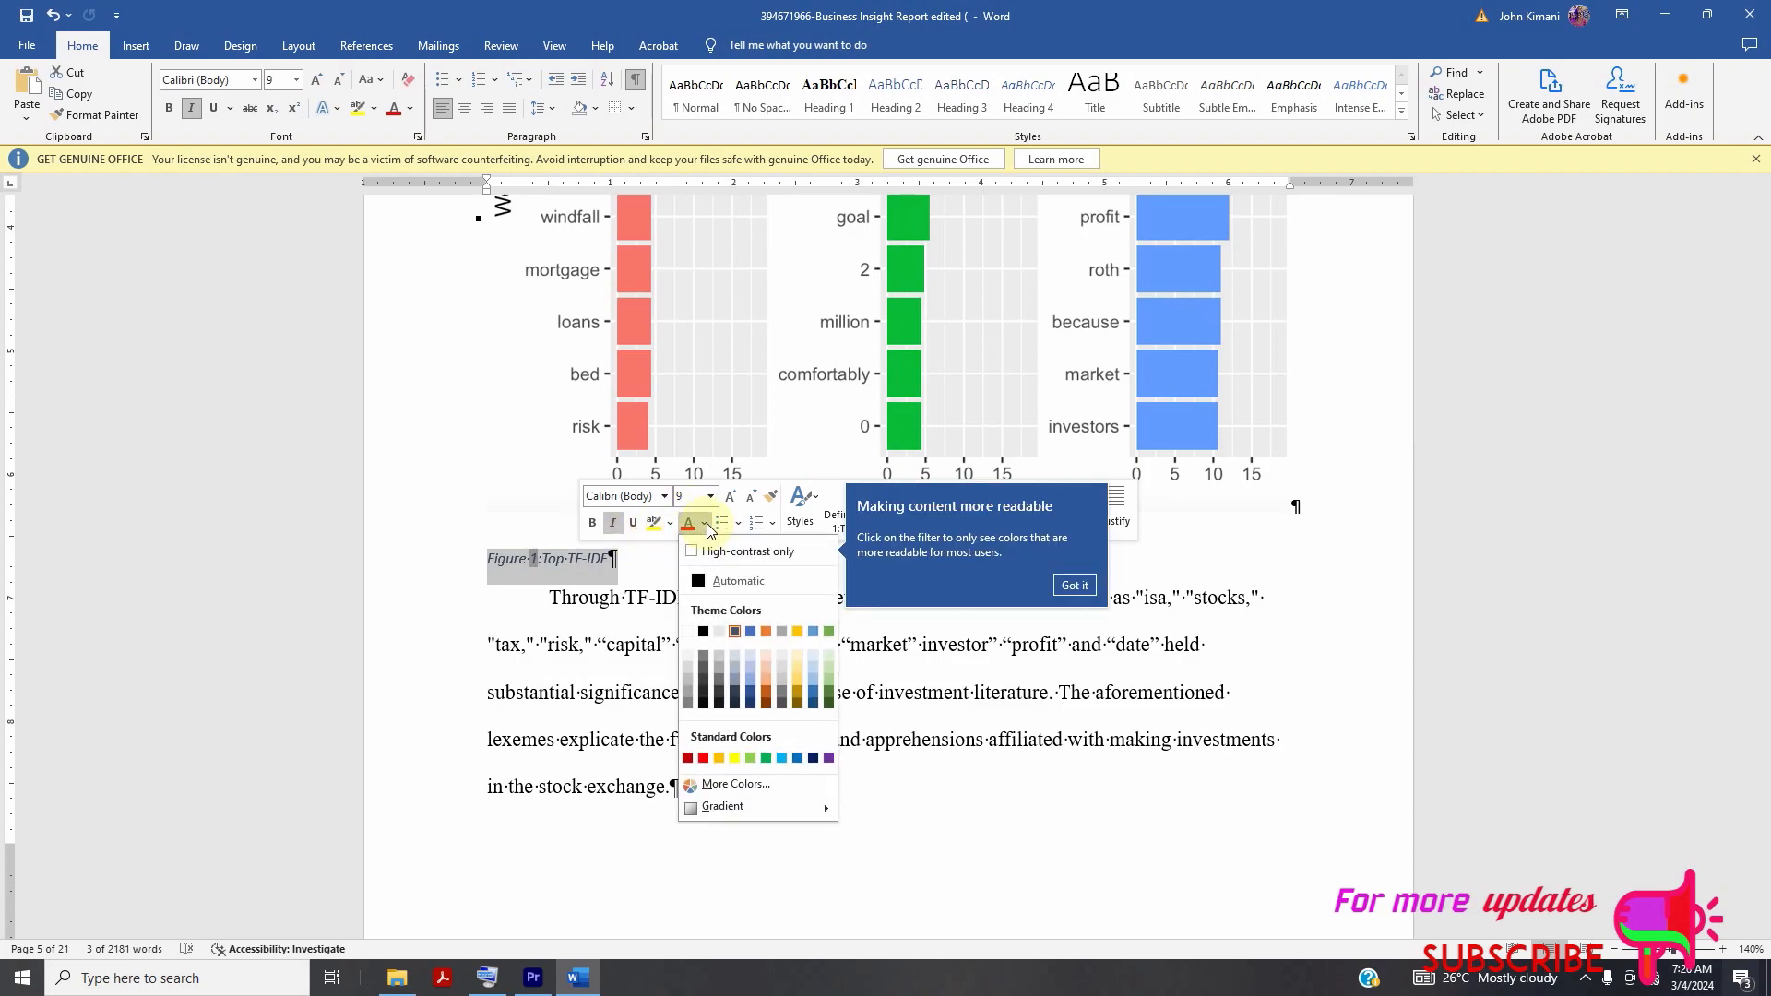
click(700, 581)
click(751, 563)
- Cut the bold line "Sentiment Analysis Findings" below the TF-IDF chart on page 8
scroll(749, 573, down, 3)
scroll(749, 573, down, 12)
scroll(751, 573, down, 9)
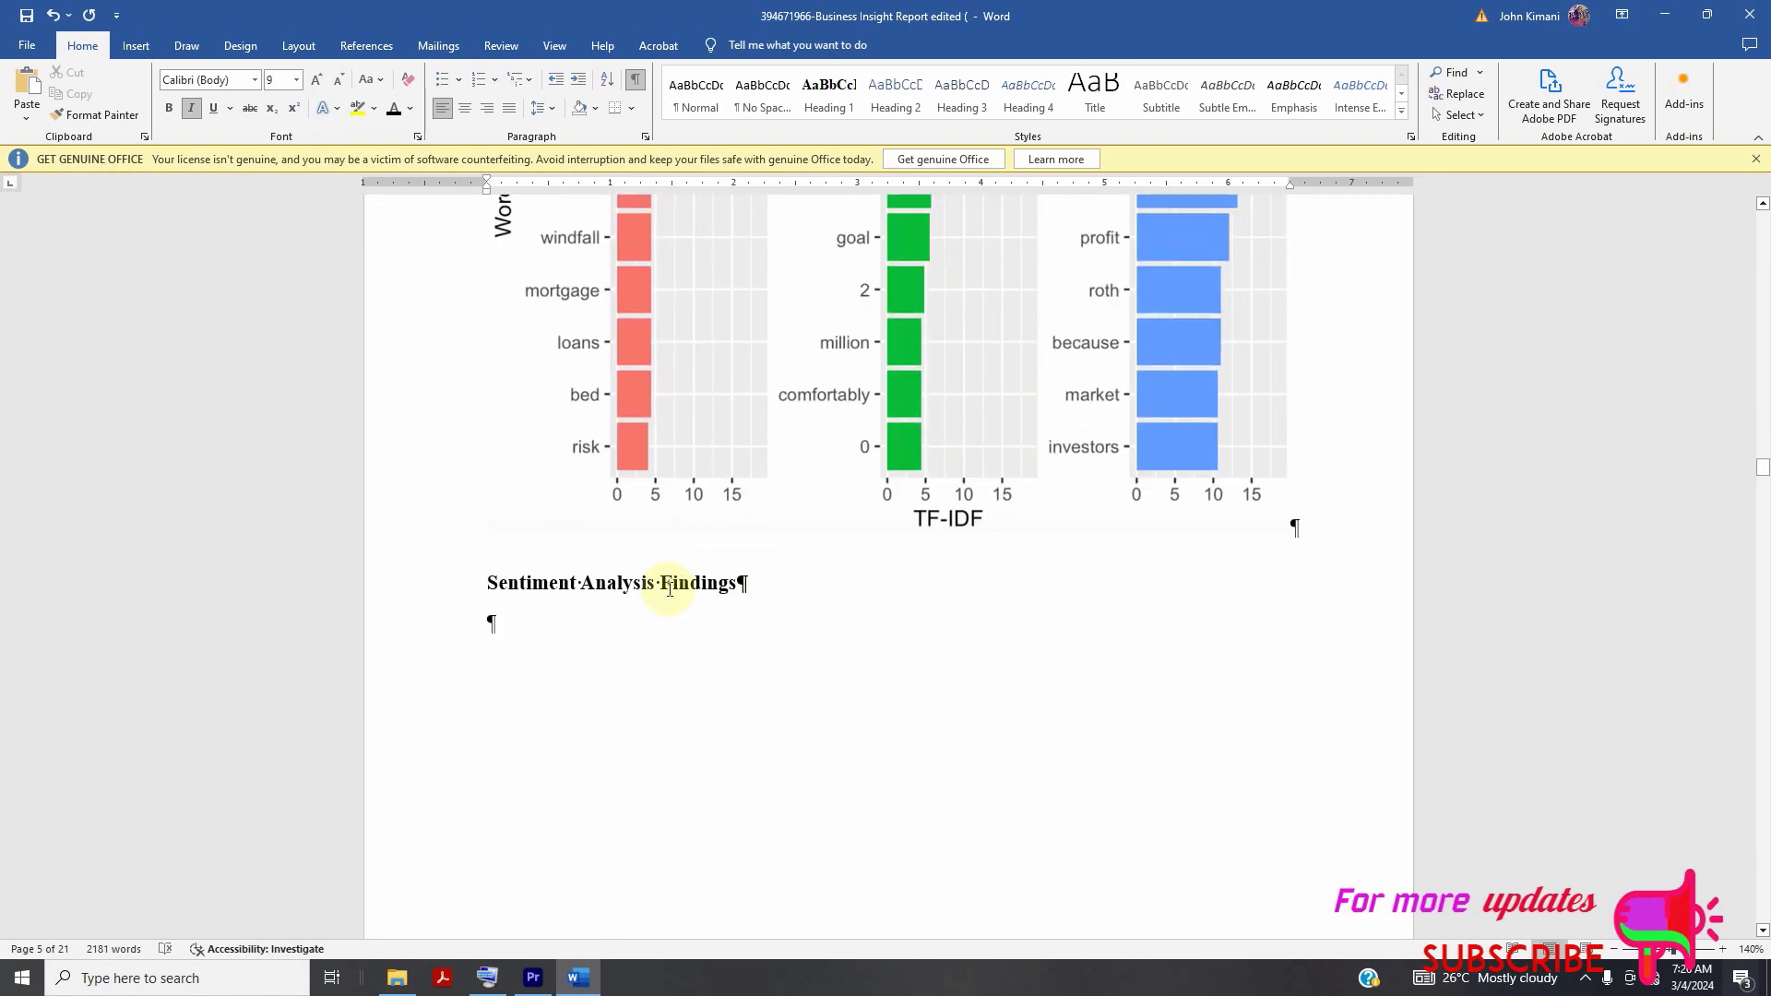
triple_click(669, 589)
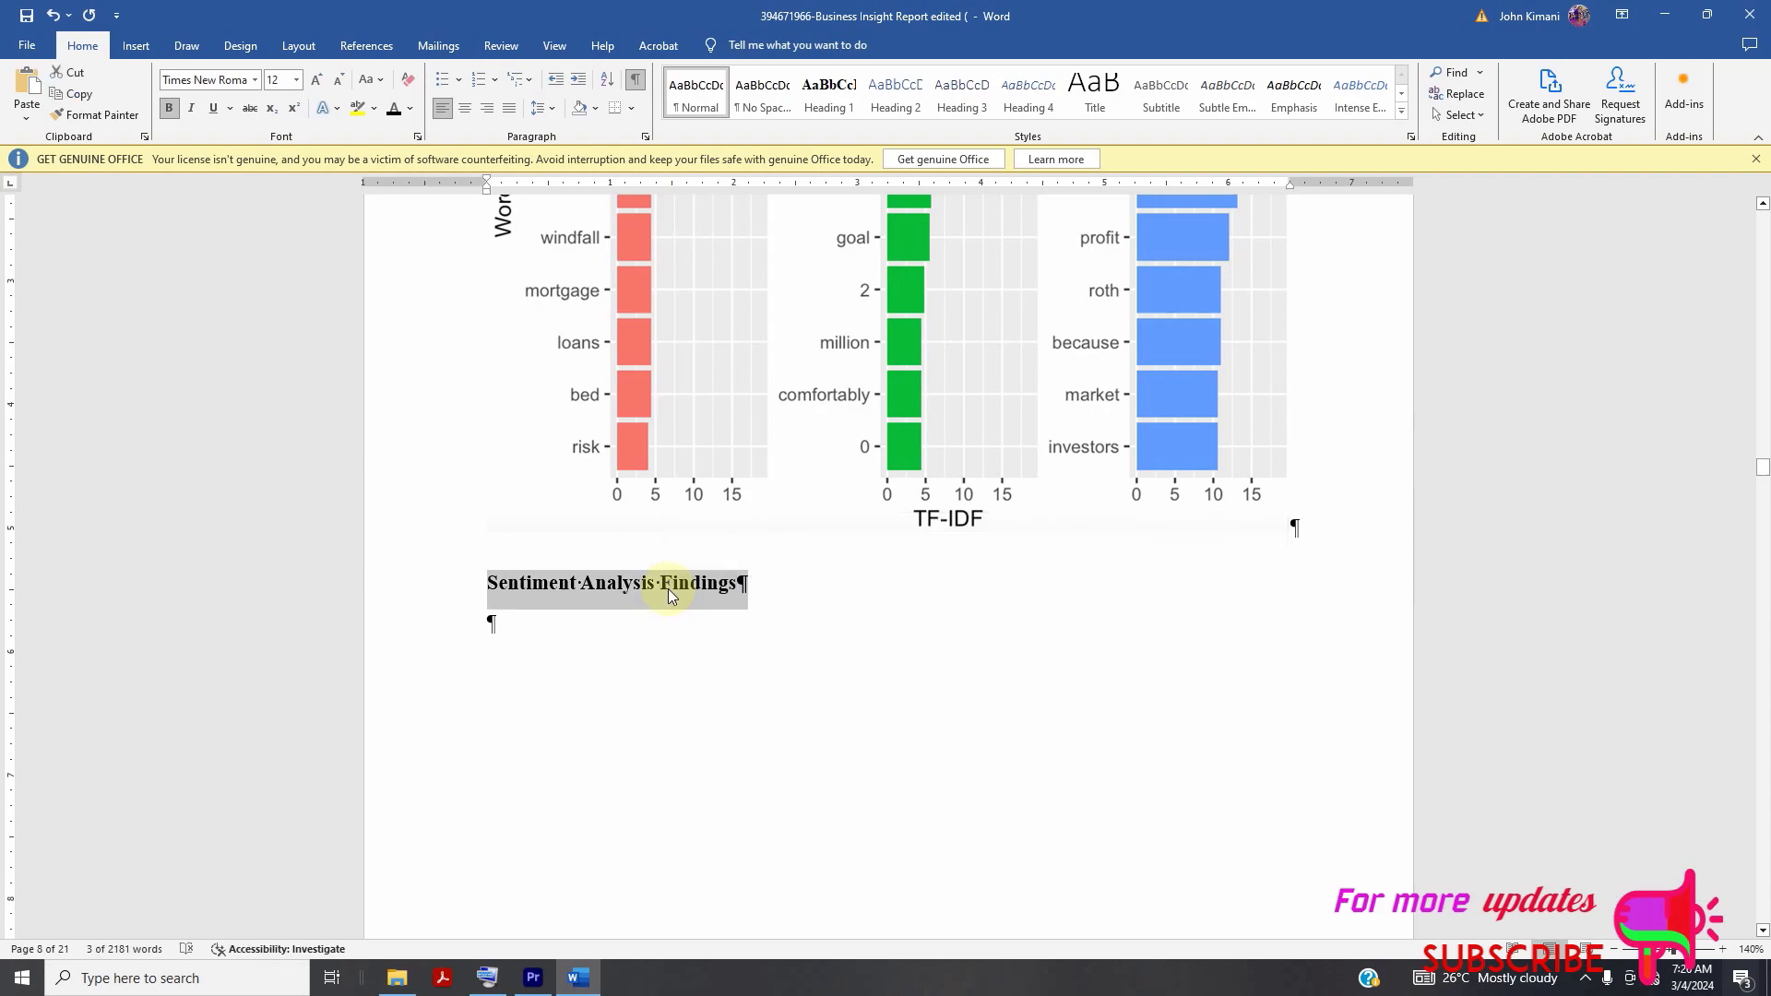
key(Delete)
- Insert the caption "Figure 2: Sentiment Analysis Findings" below the page 8 chart, using the cut text
right_click(724, 360)
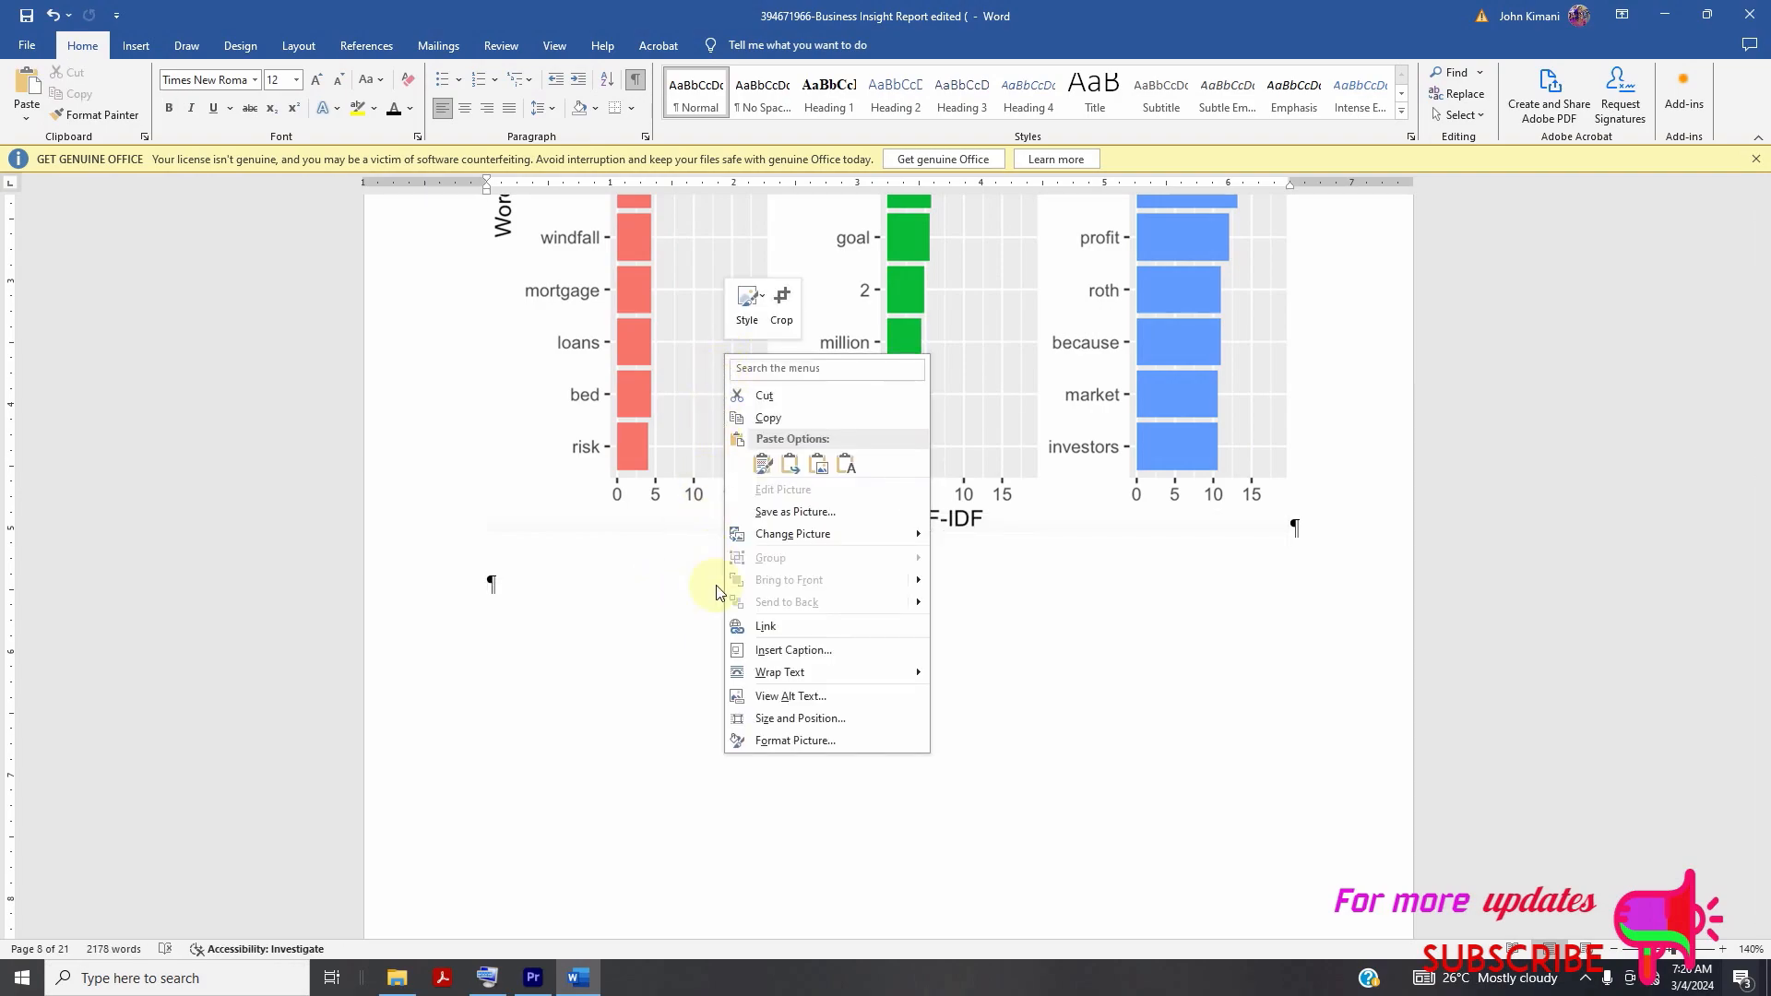
click(786, 650)
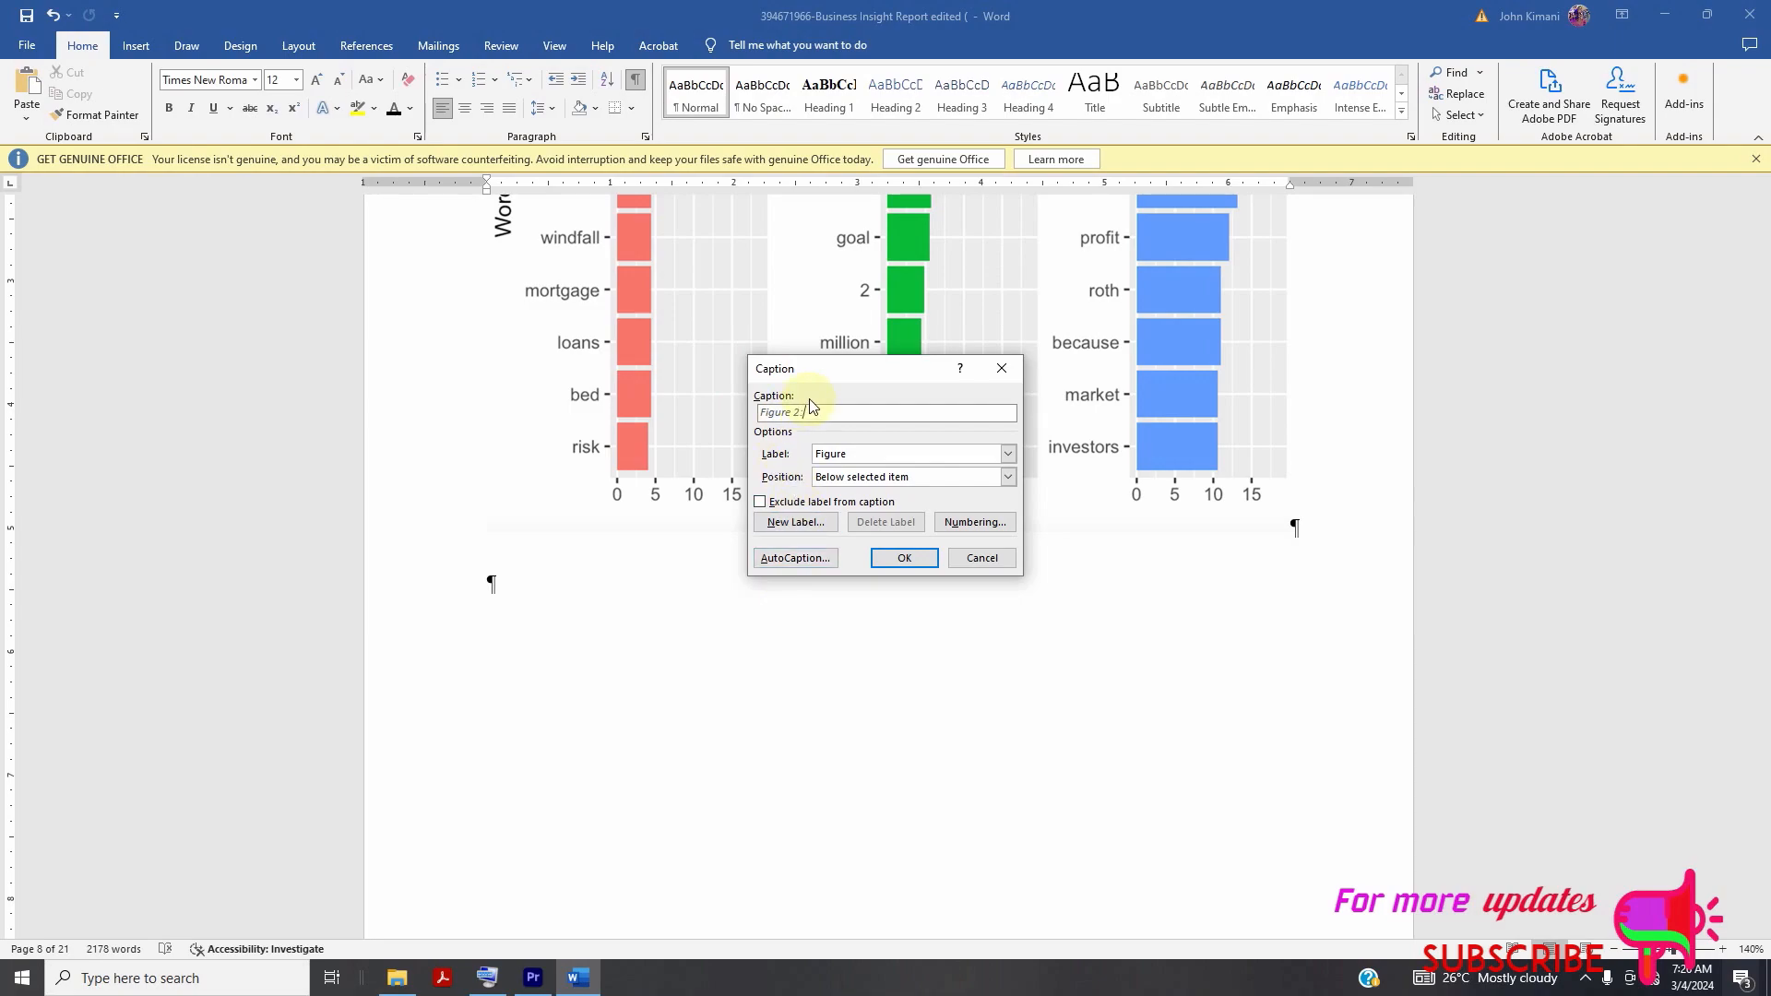
key(ctrl+v)
click(891, 558)
- Change the Figure 2 caption's font color to black
triple_click(607, 581)
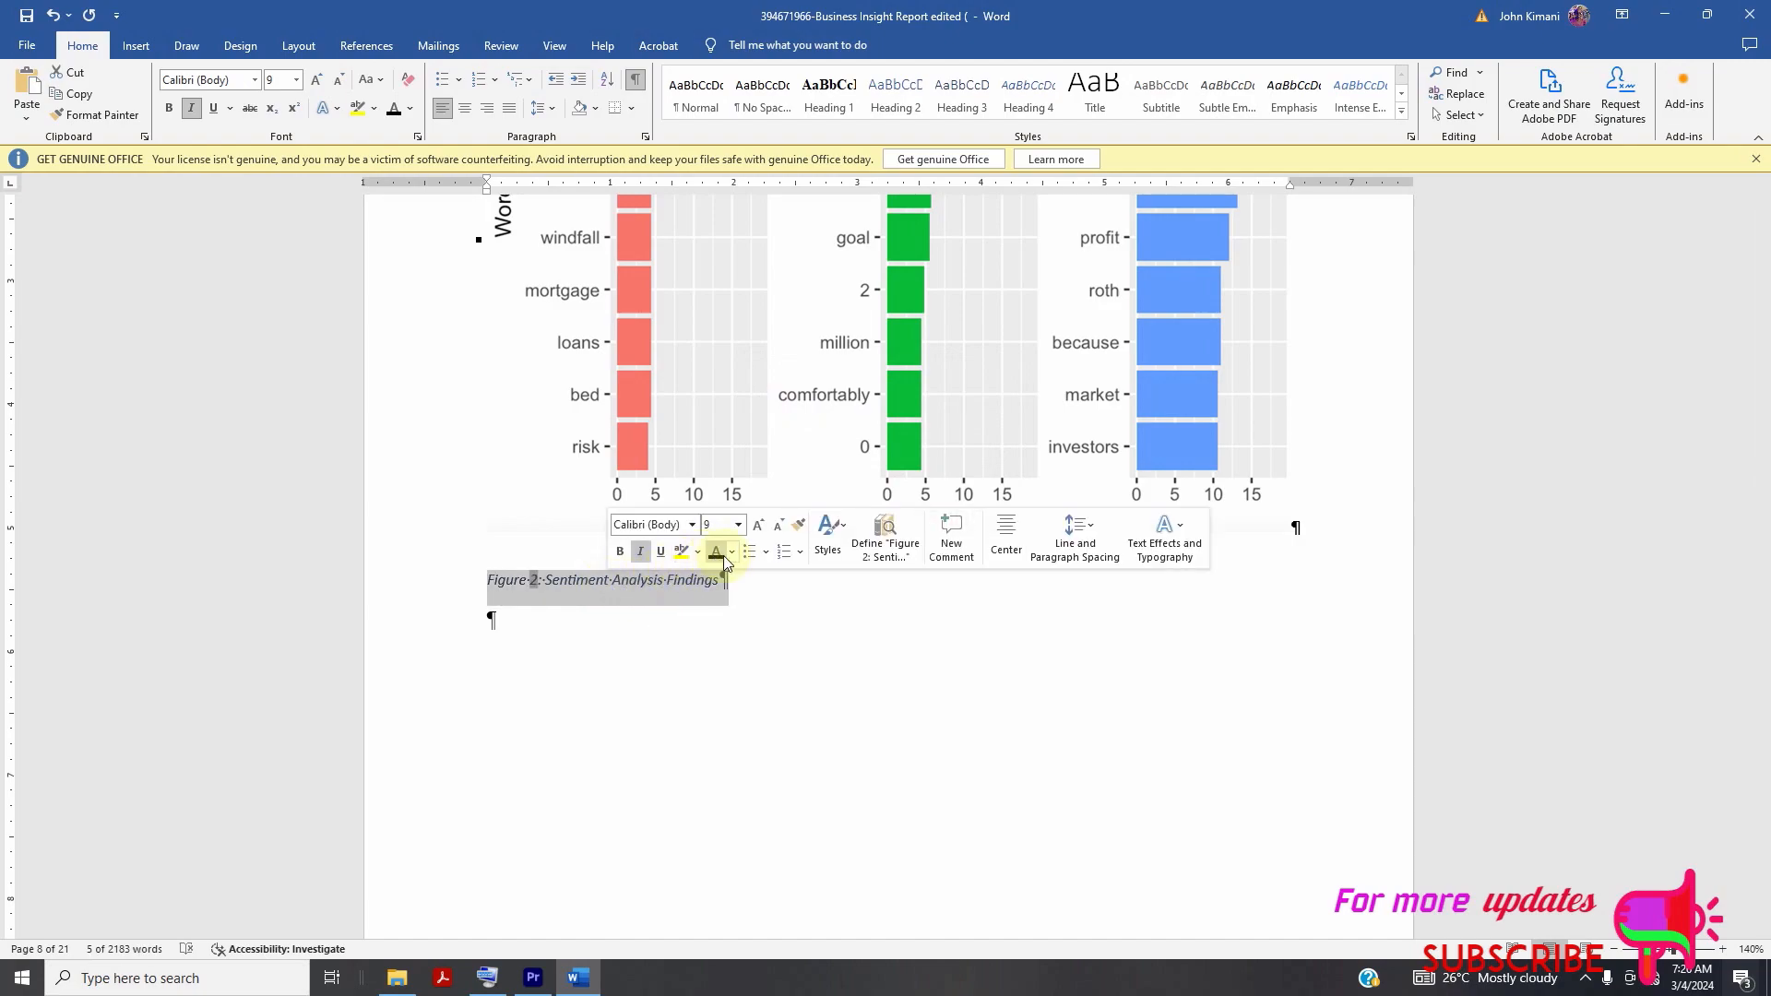
click(718, 556)
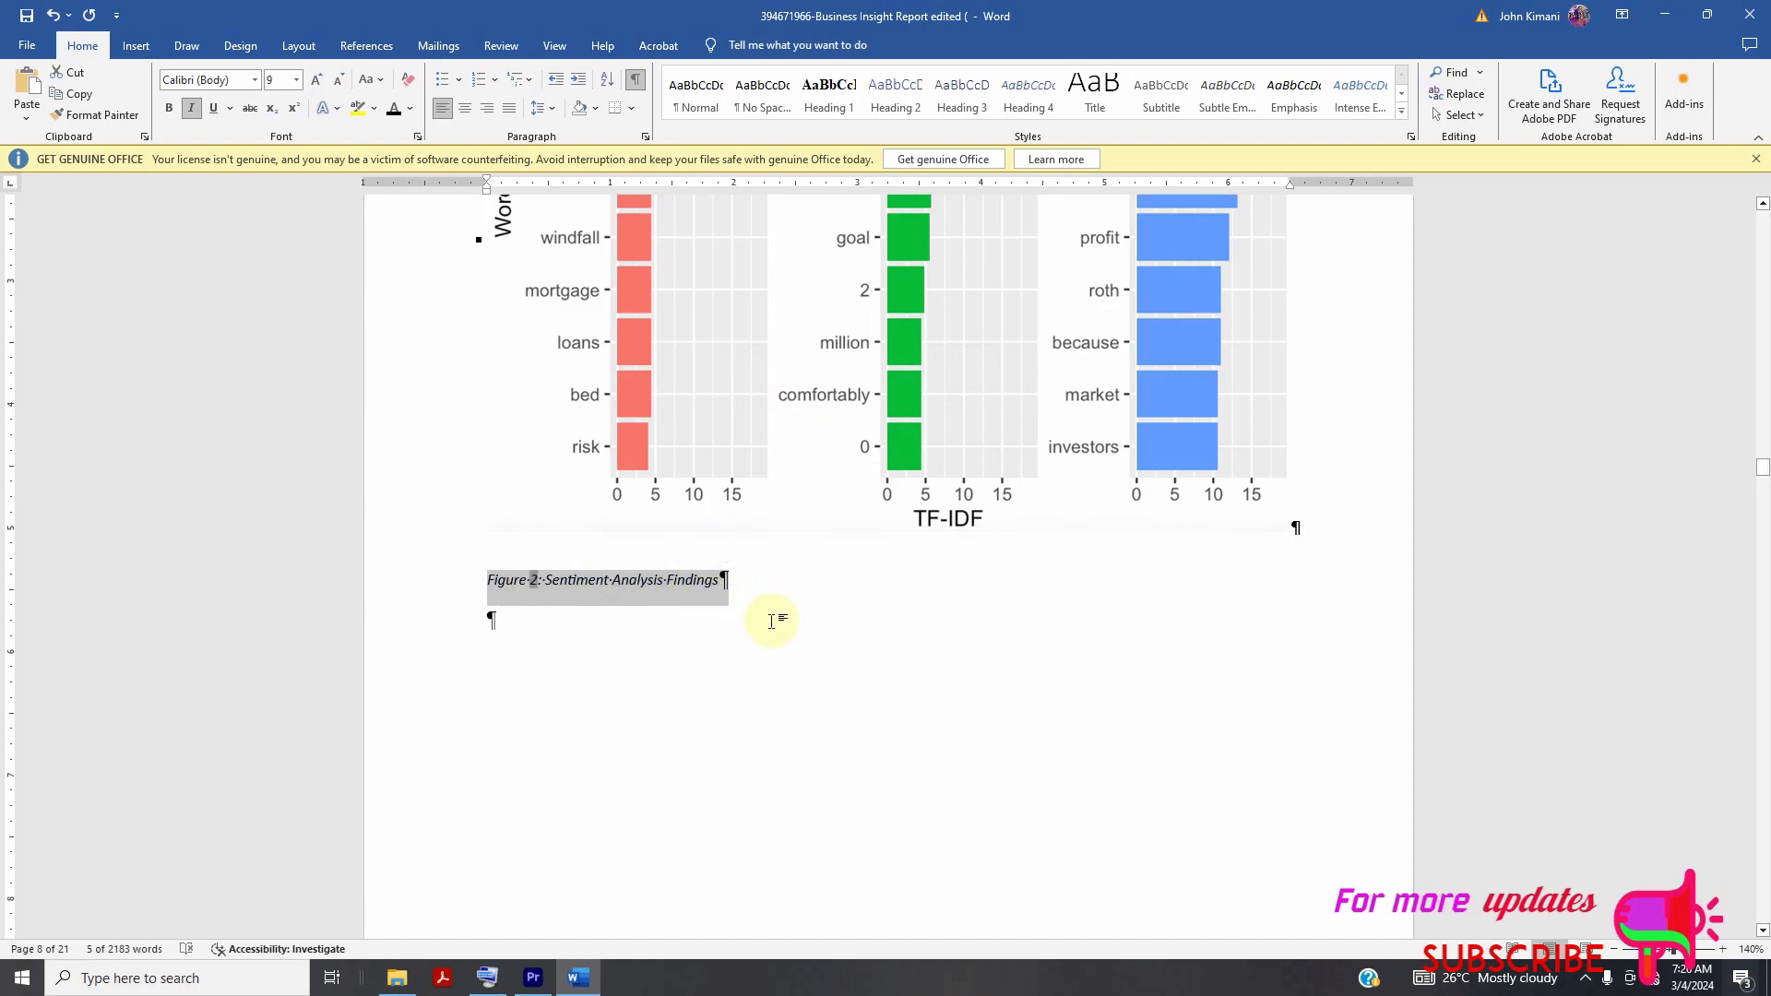
click(777, 613)
- Compare the sentiment score chart on page 9 and its surrounding text with the captioned chart on page 8
scroll(780, 611, down, 3)
scroll(779, 611, down, 10)
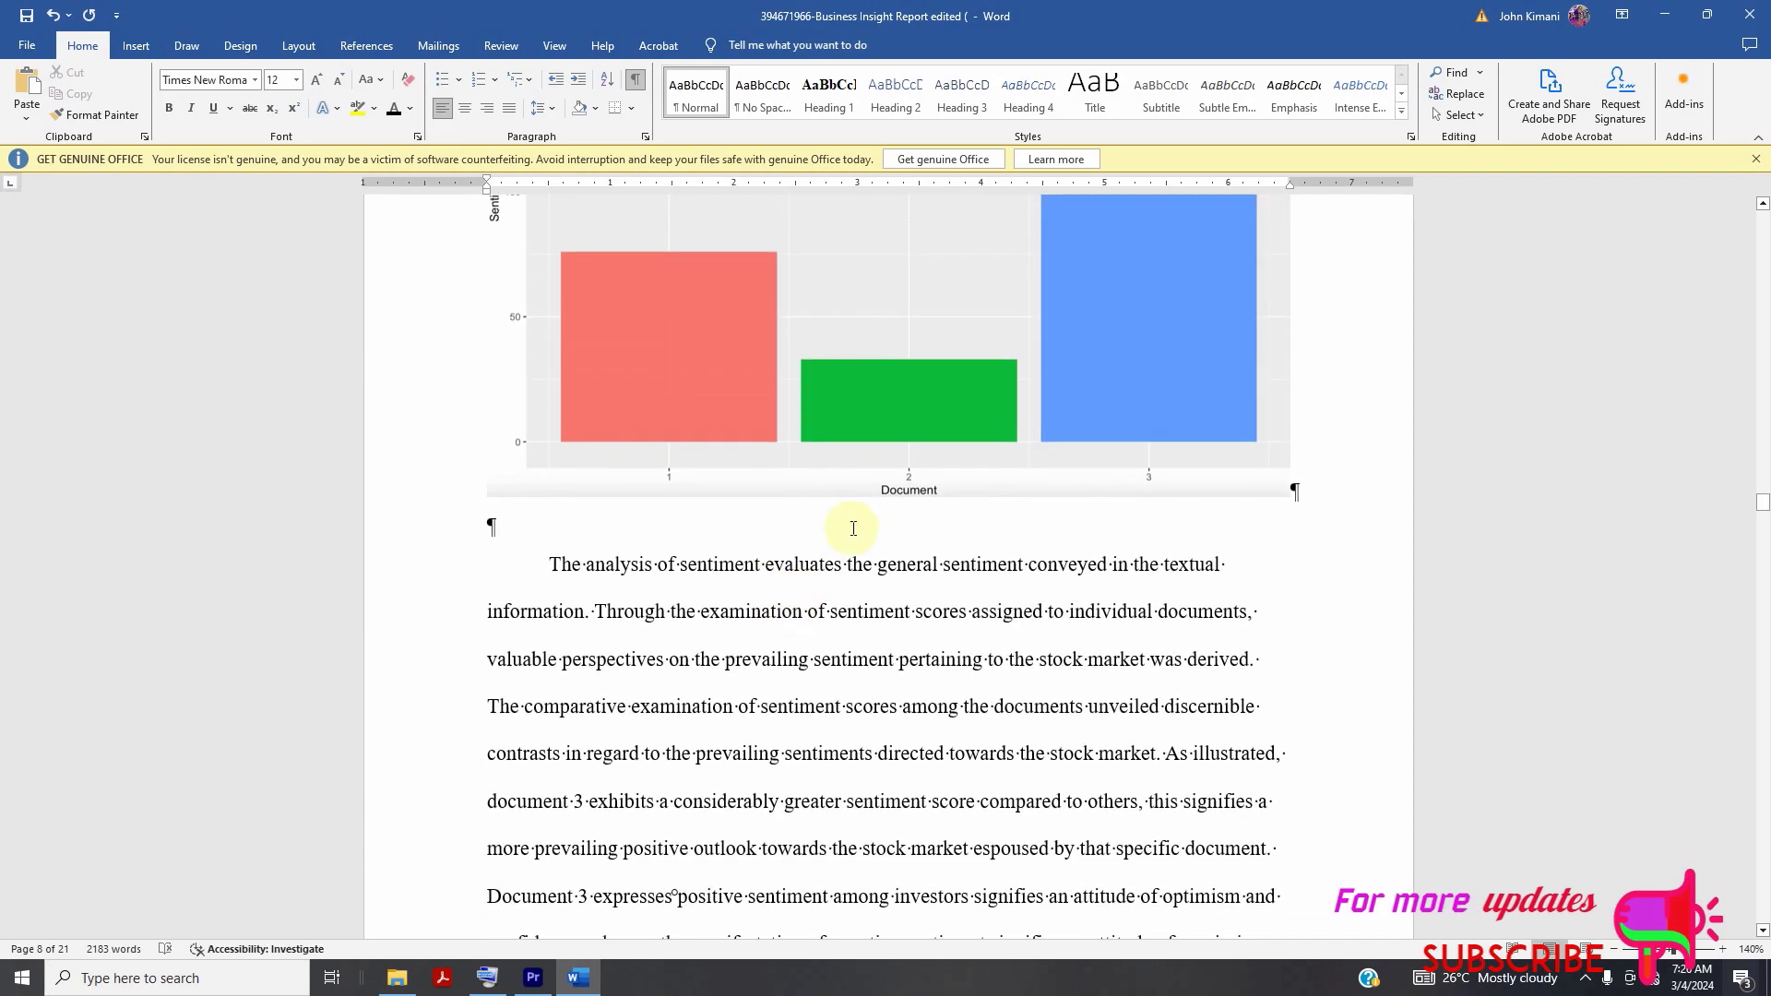
scroll(821, 516, up, 4)
click(909, 736)
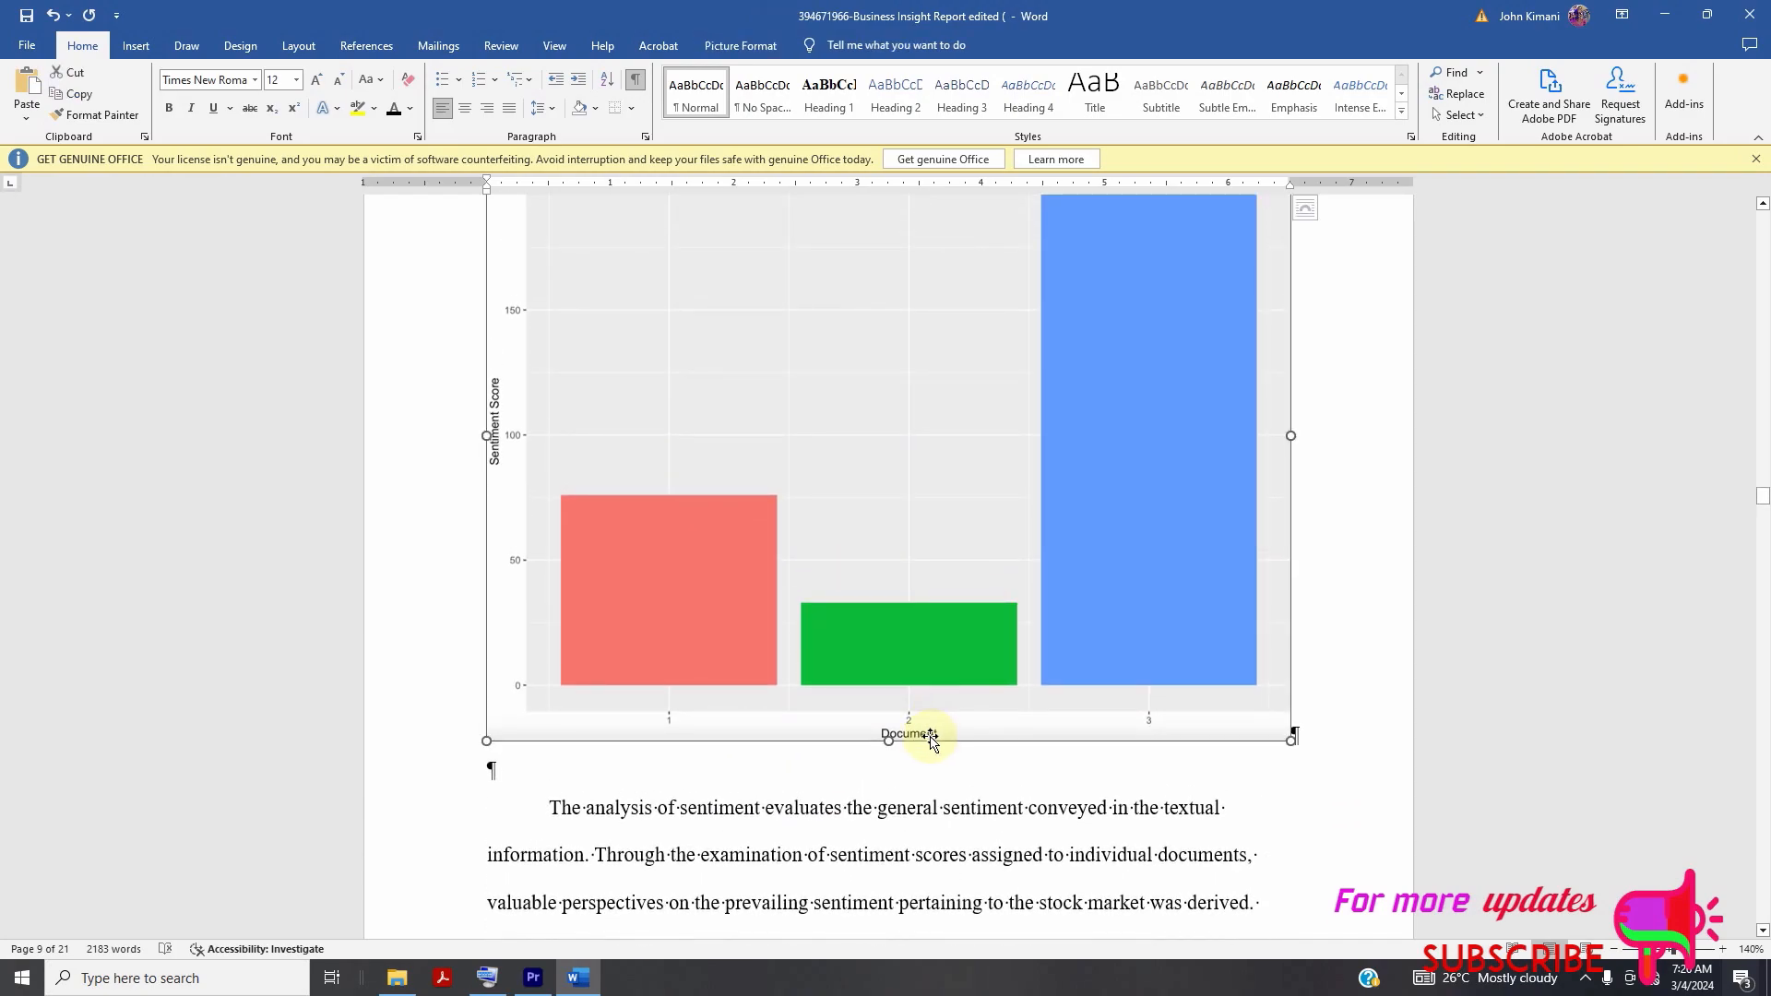
scroll(890, 735, up, 10)
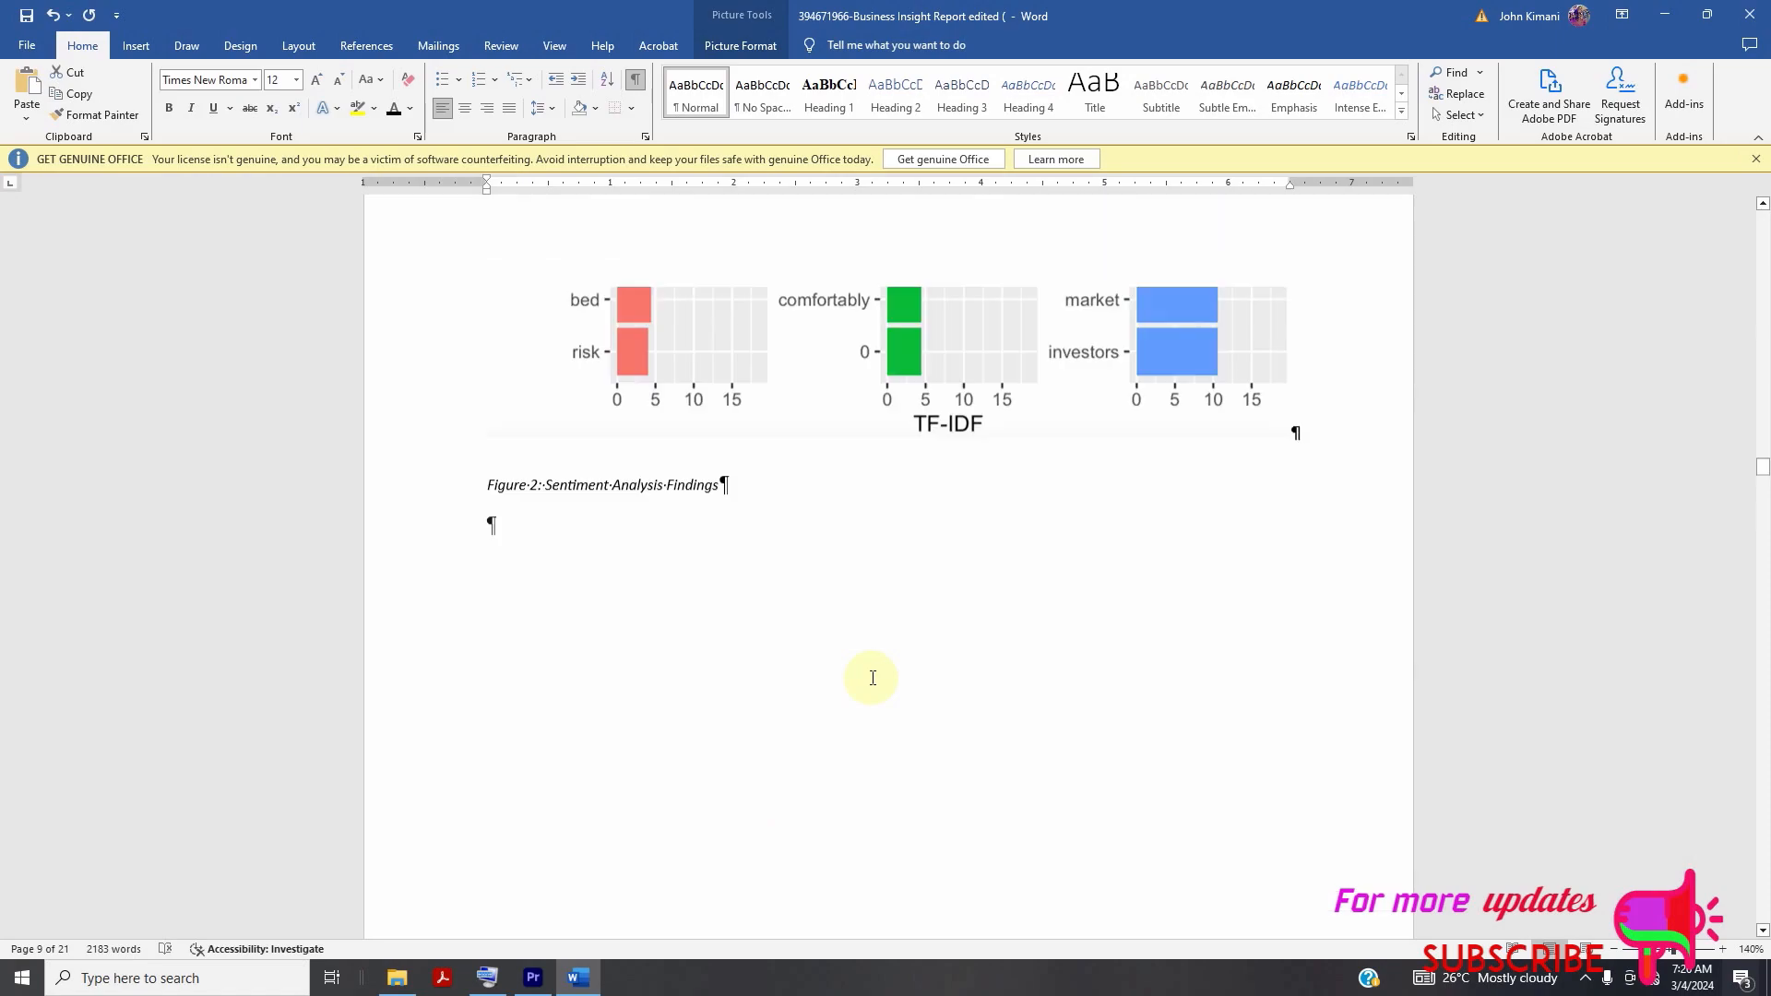
scroll(877, 628, down, 14)
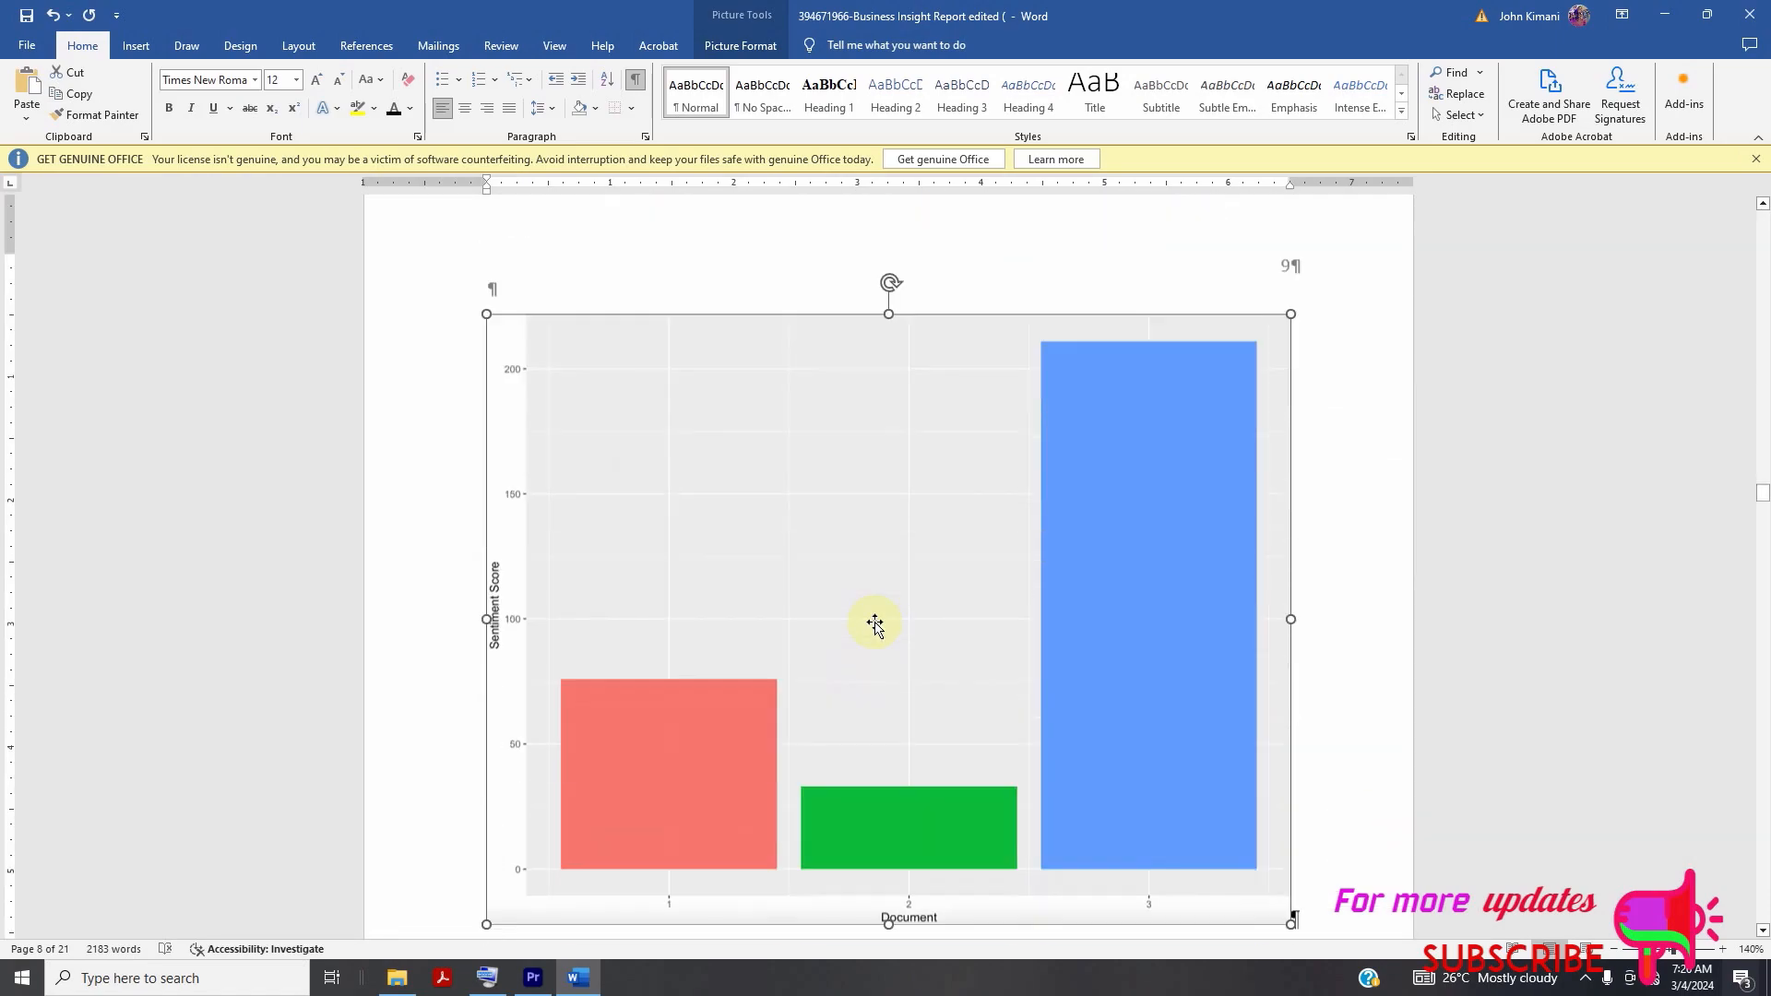
scroll(875, 623, down, 2)
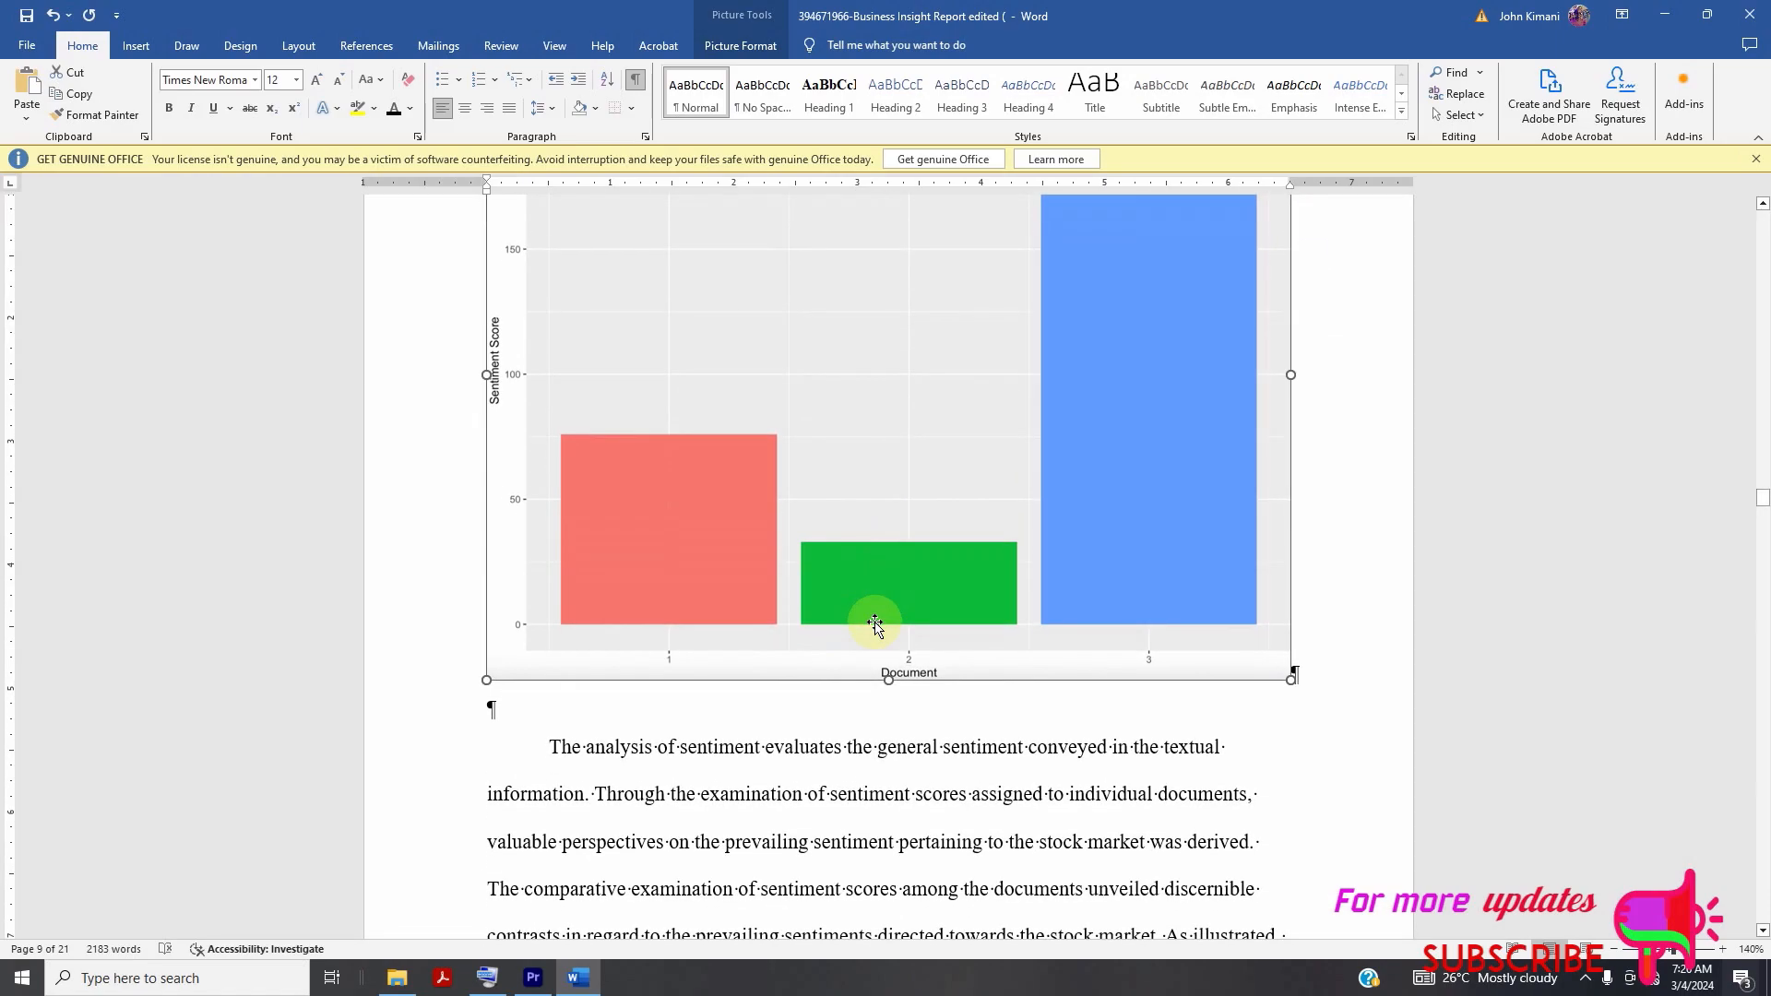
scroll(879, 621, down, 10)
scroll(874, 621, up, 20)
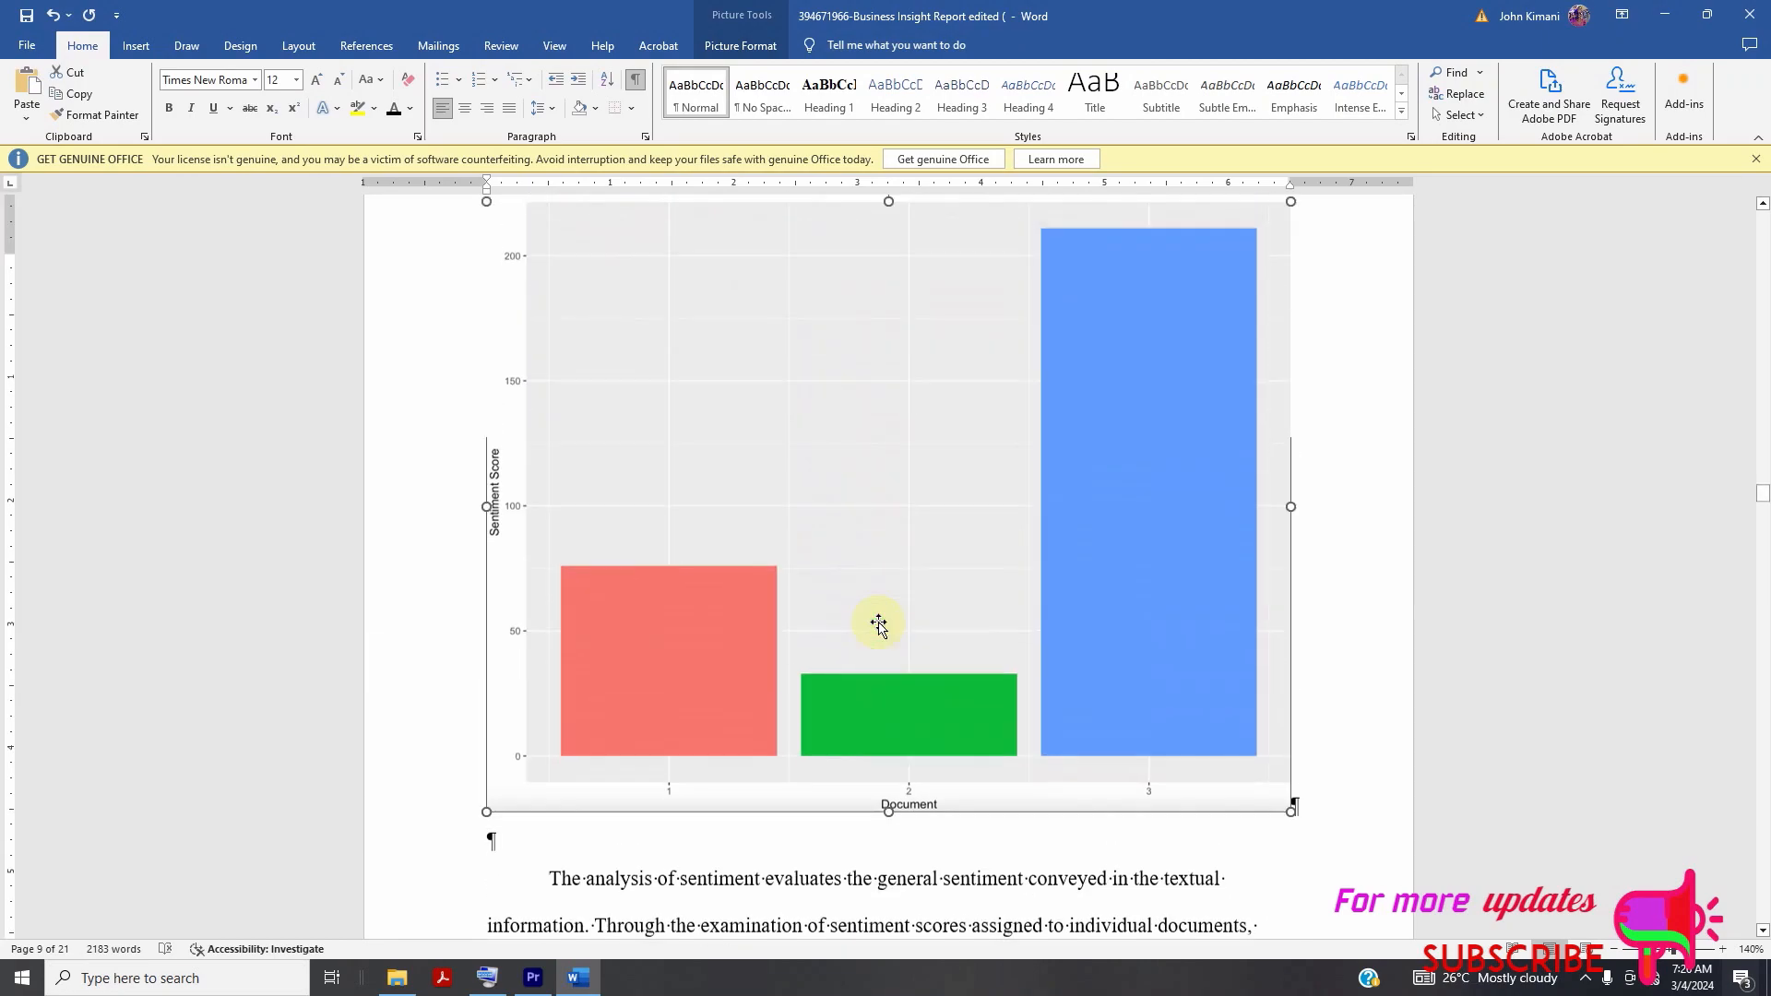
scroll(887, 628, up, 20)
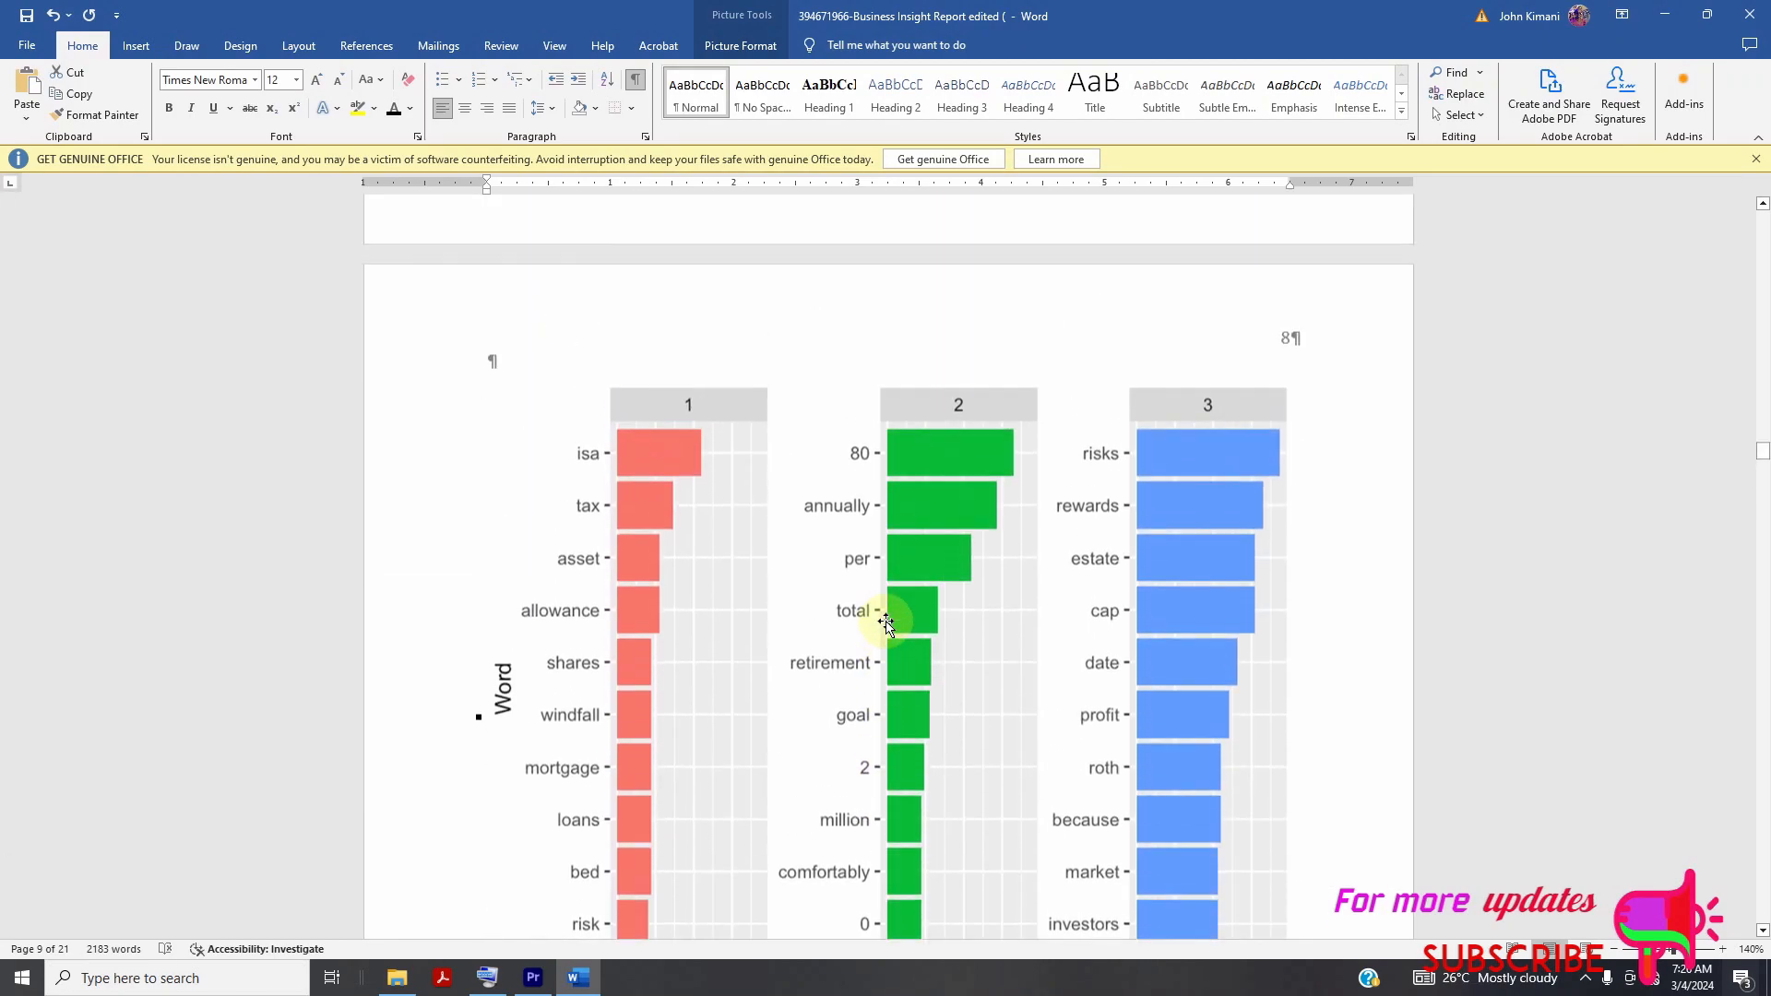
- Insert a "Figure 3" caption without descriptive text below the sentiment score chart on page 9
scroll(885, 623, up, 15)
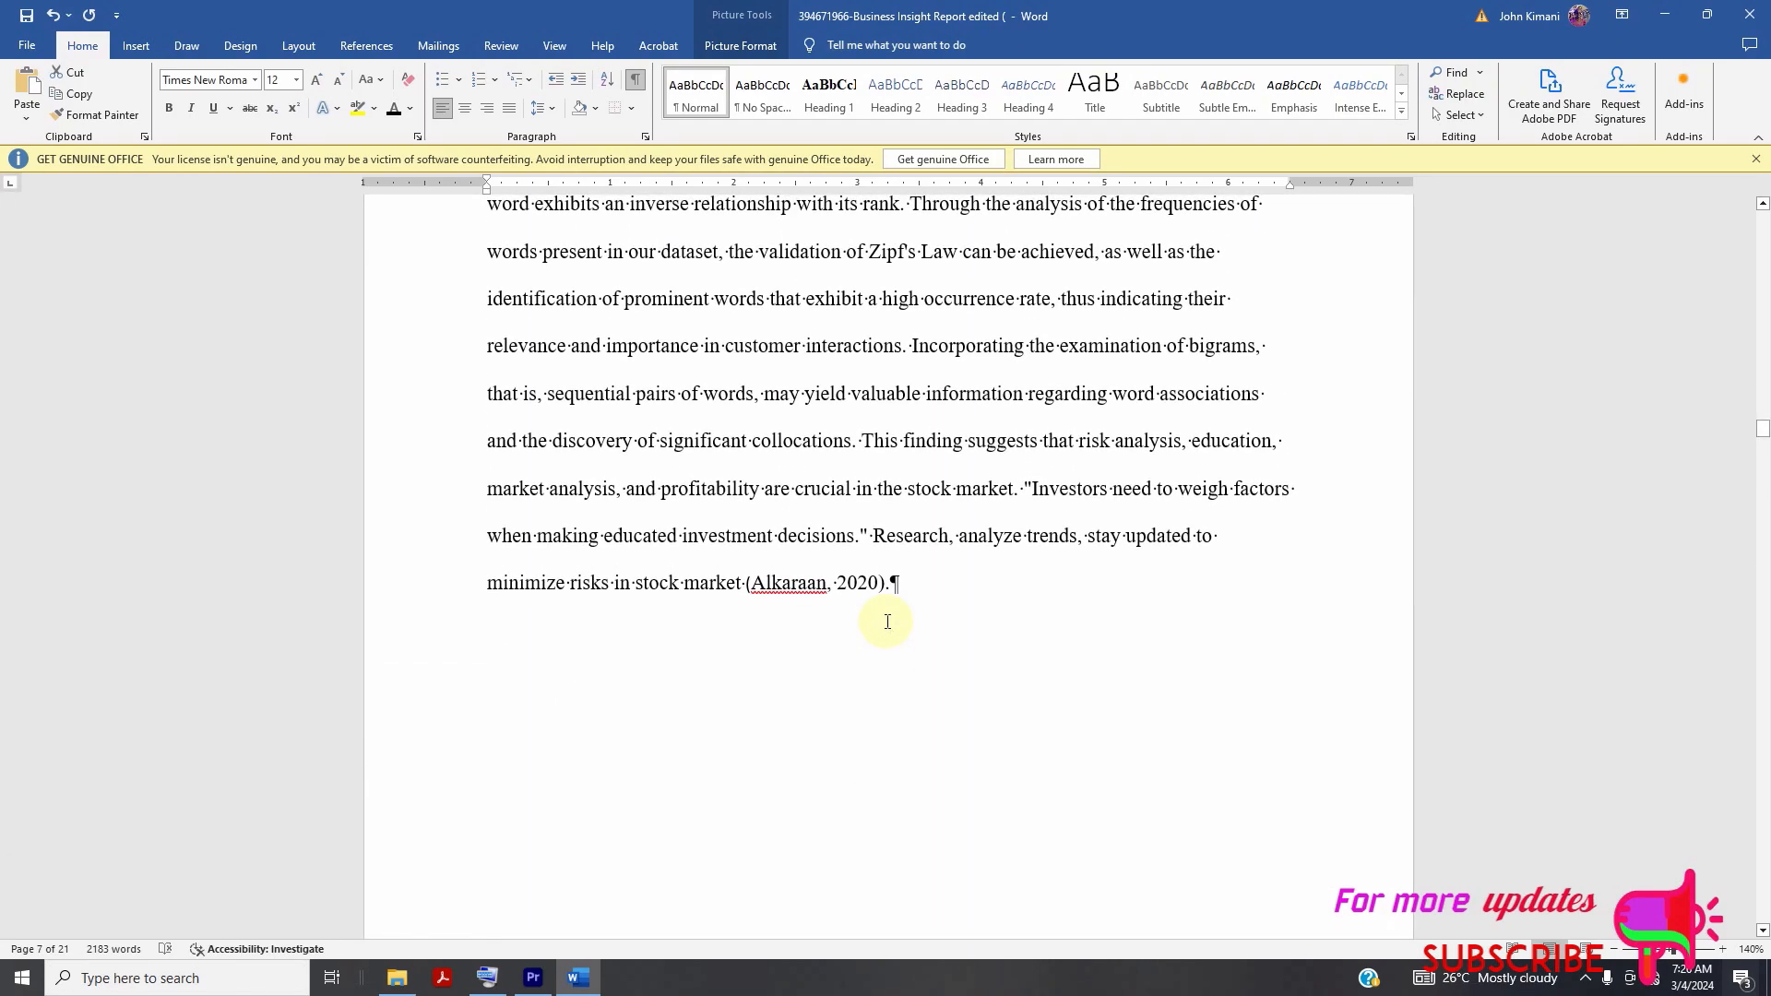
scroll(886, 624, down, 20)
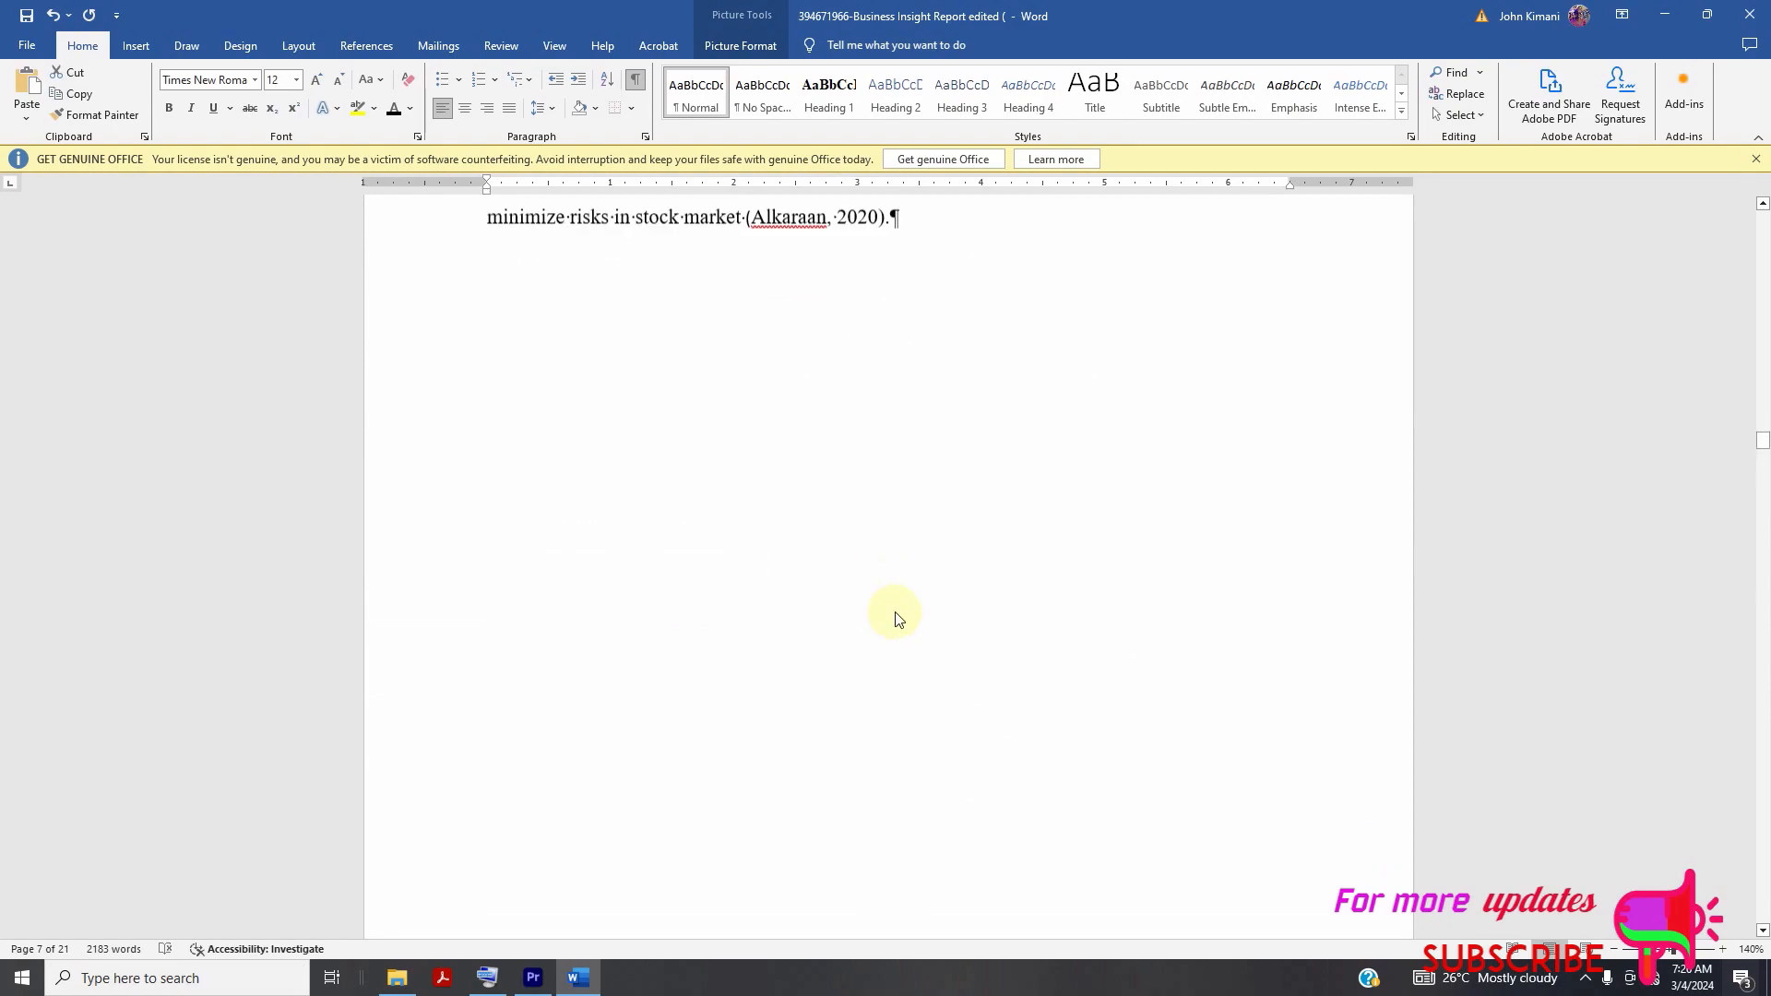
scroll(895, 612, down, 3)
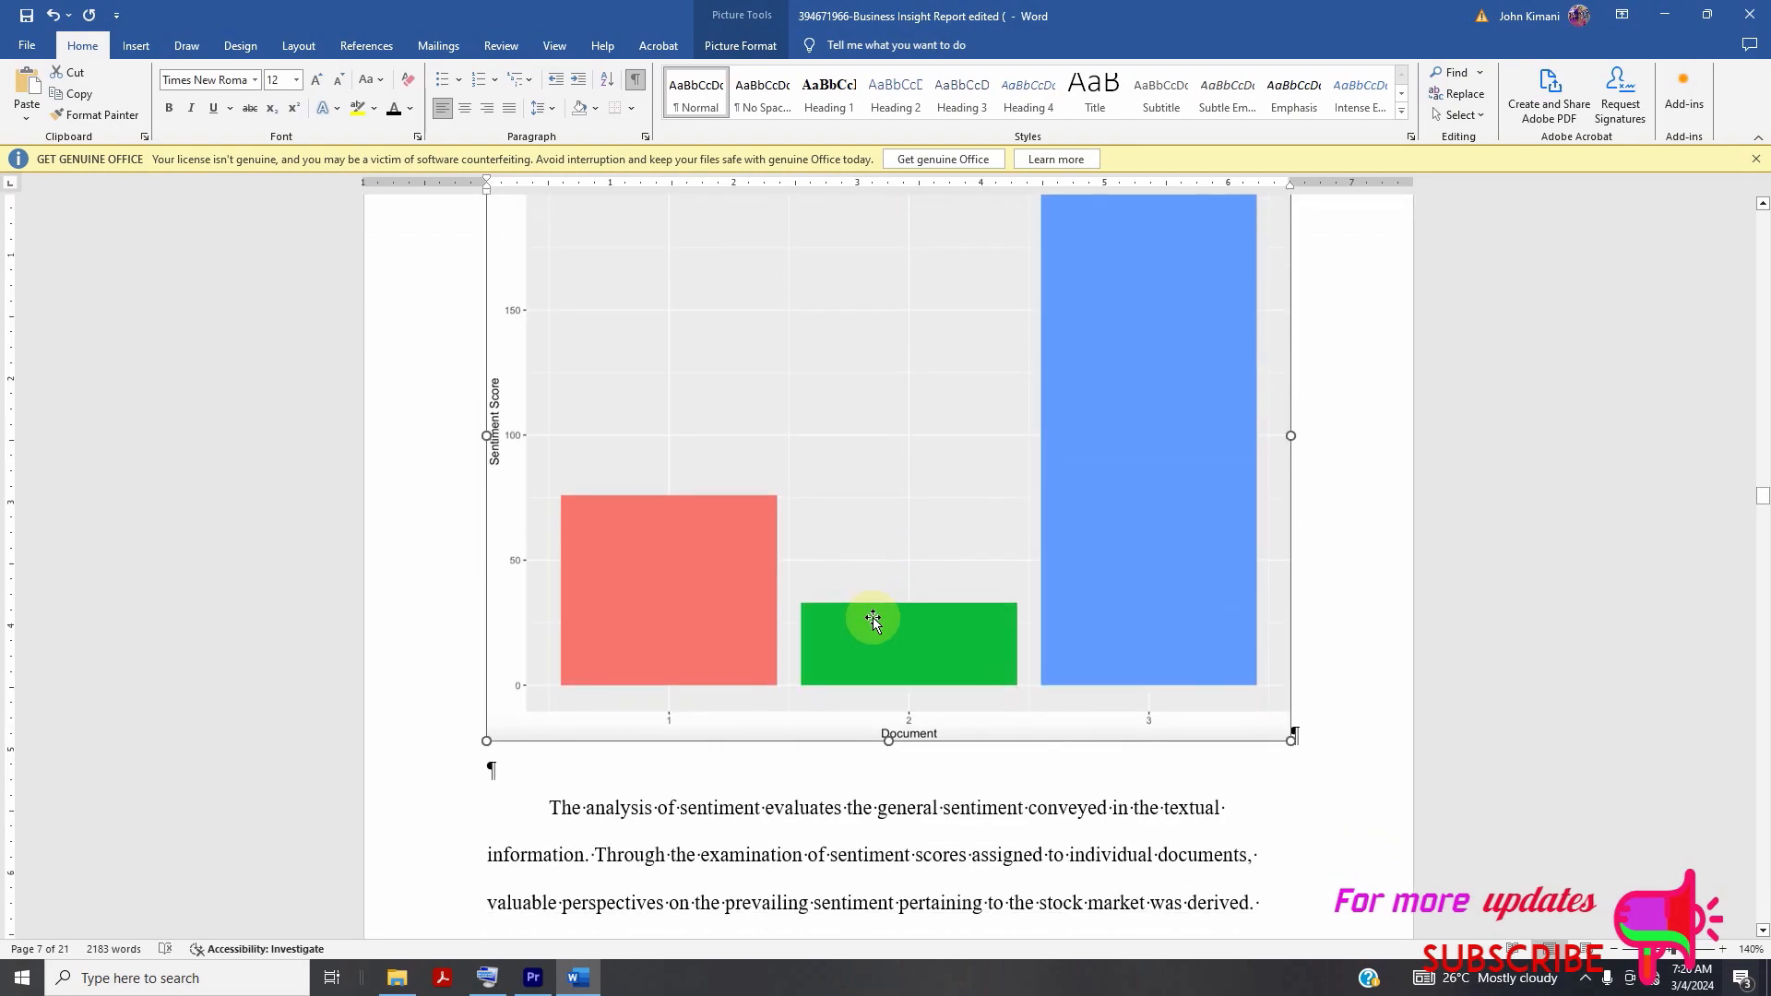
right_click(874, 621)
click(942, 519)
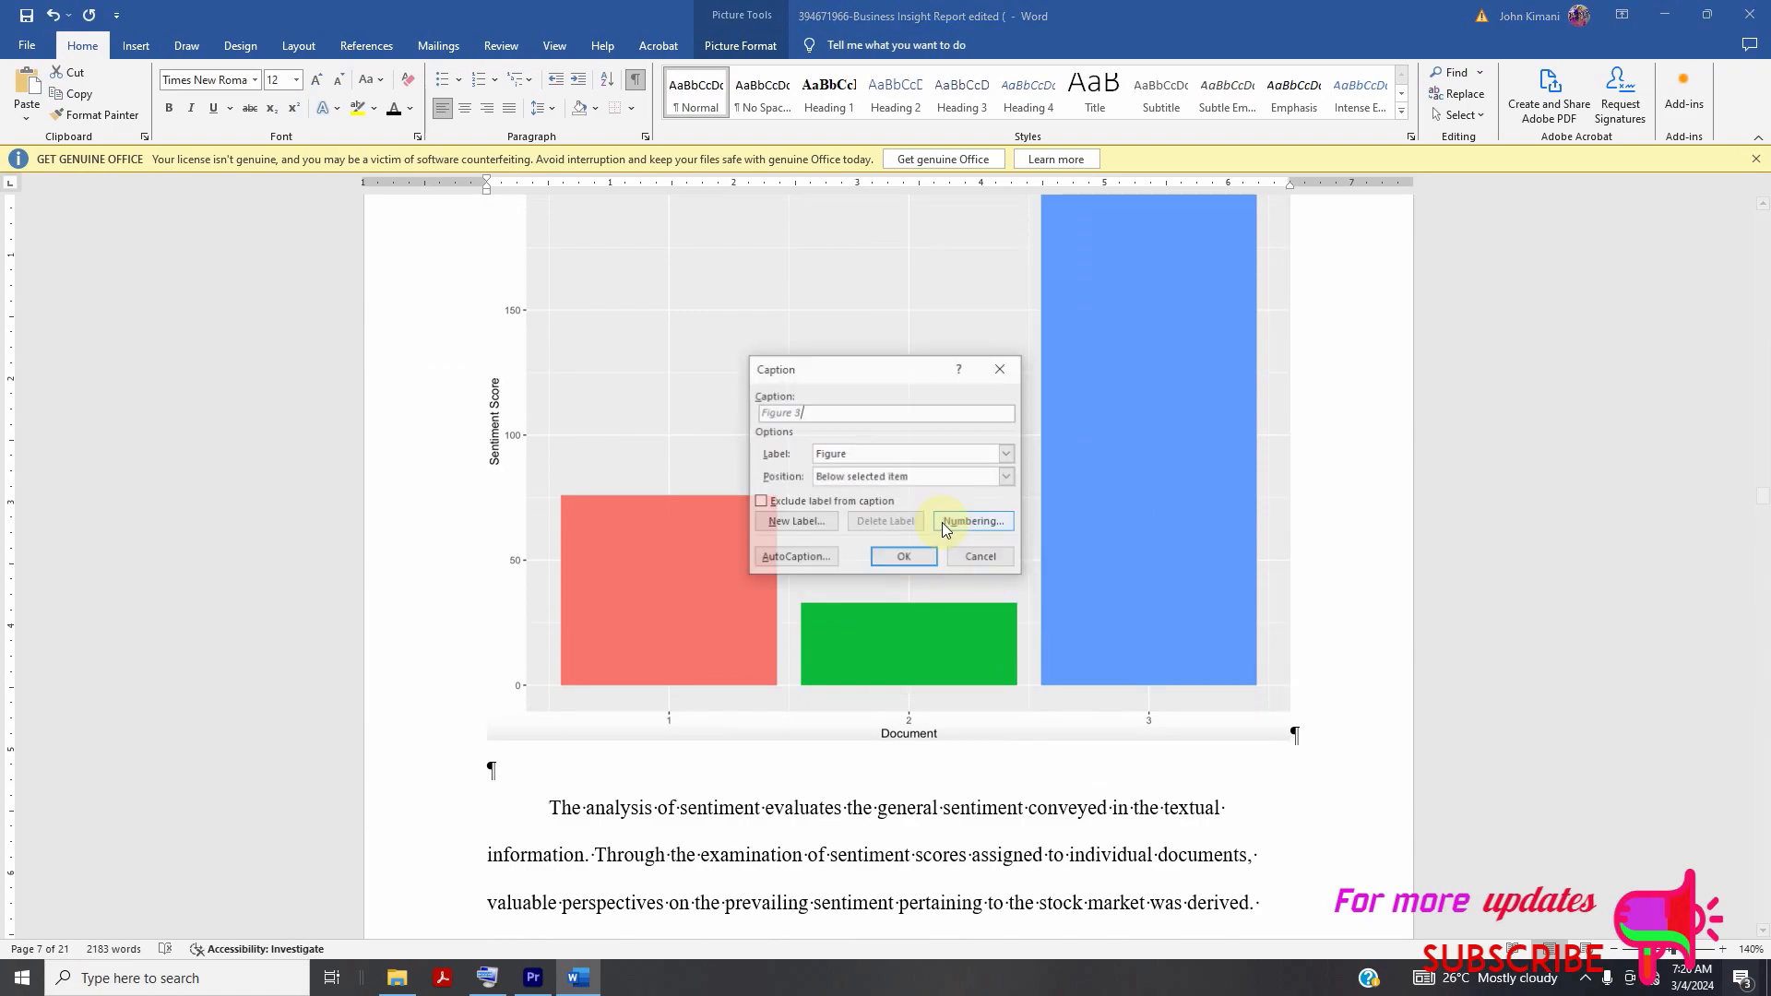
click(819, 417)
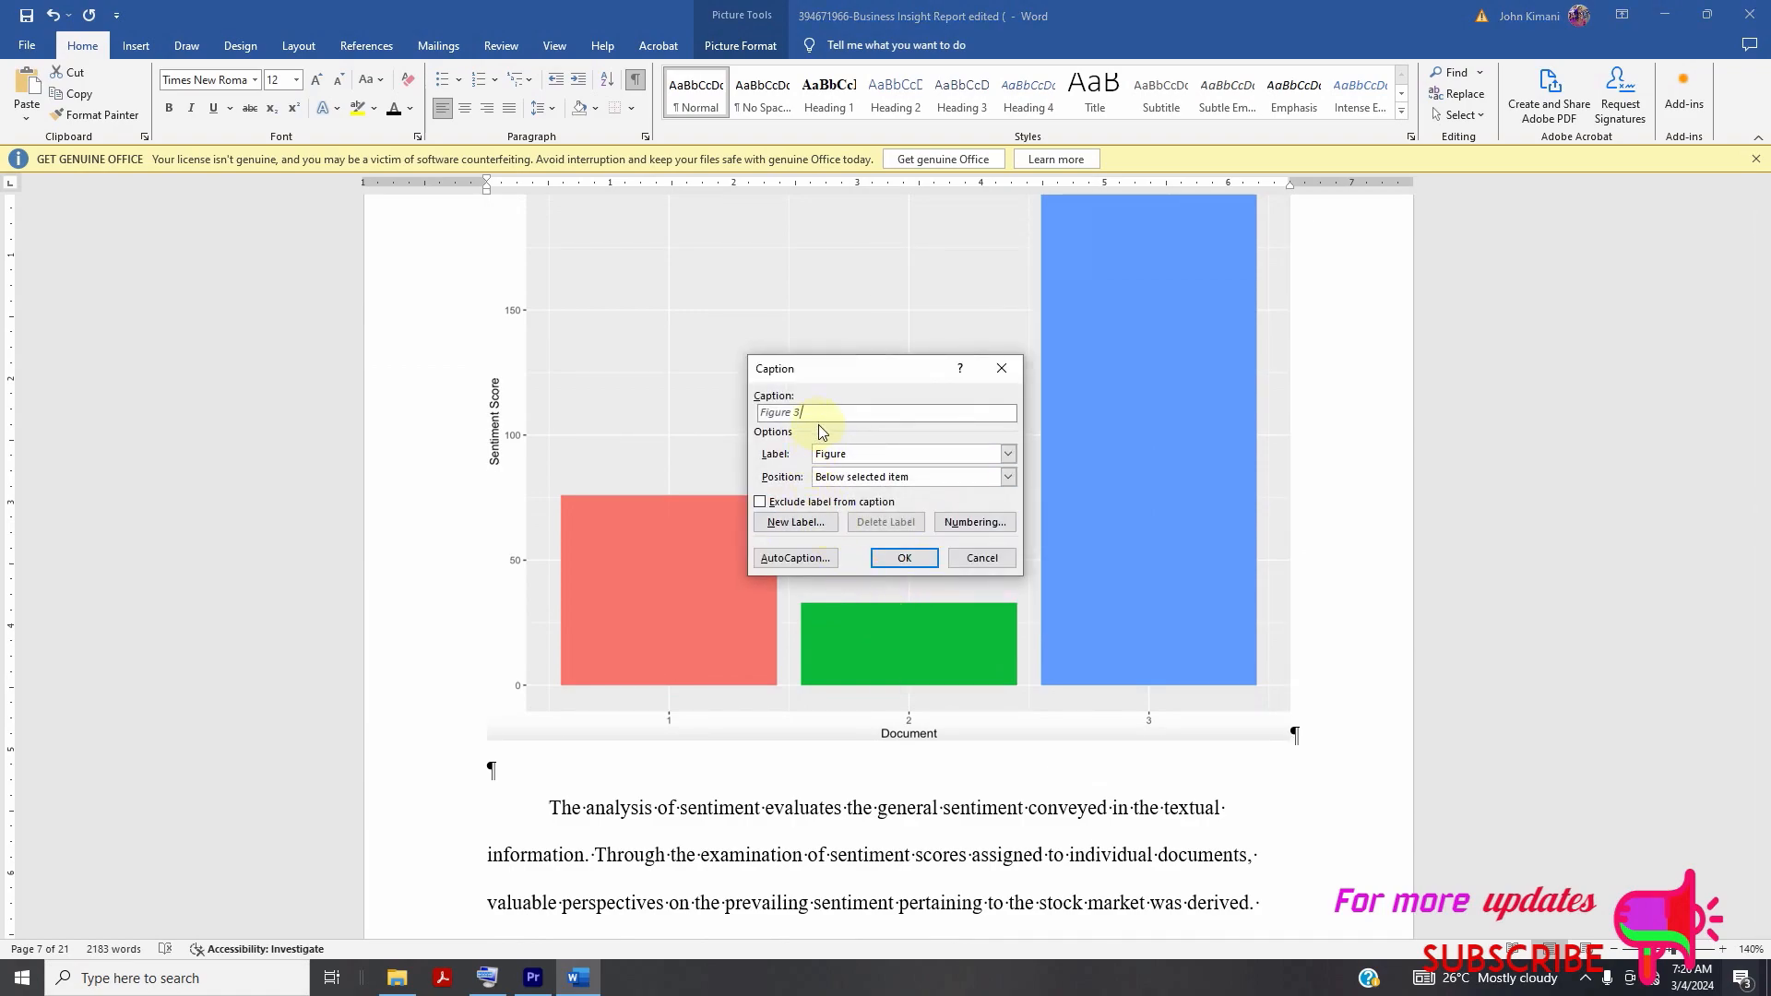
click(906, 559)
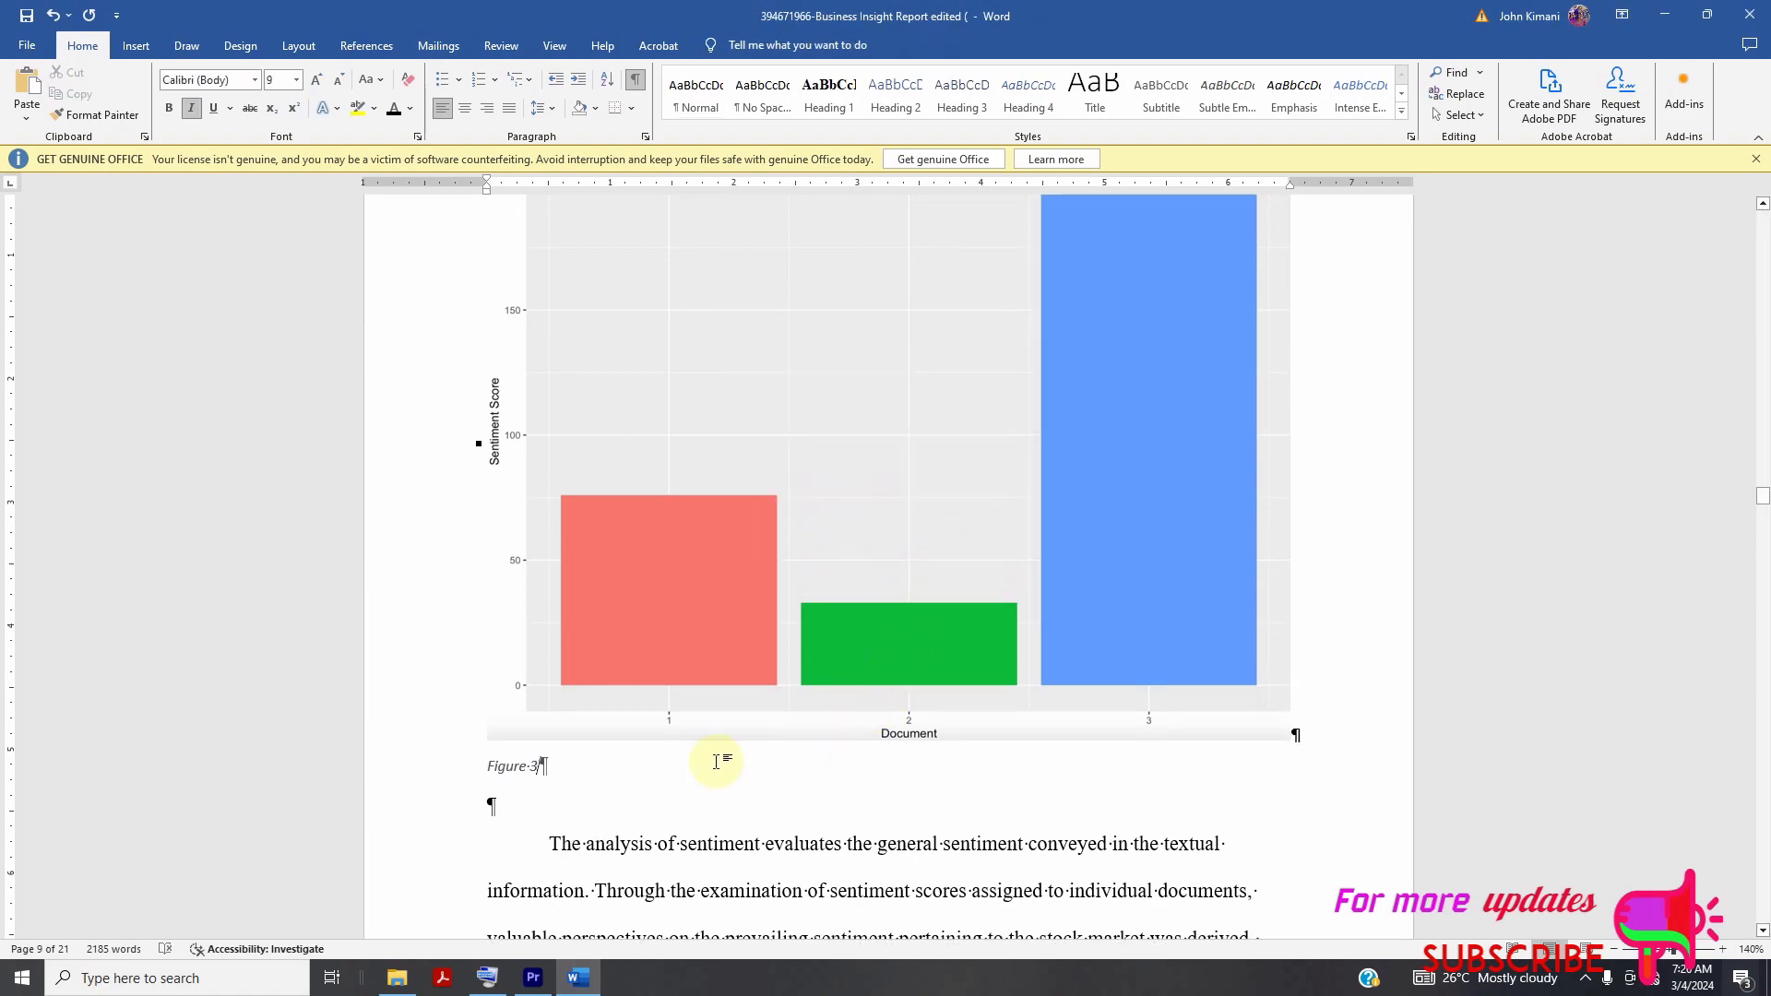
- Change the Figure 3 caption's font color to black
triple_click(531, 764)
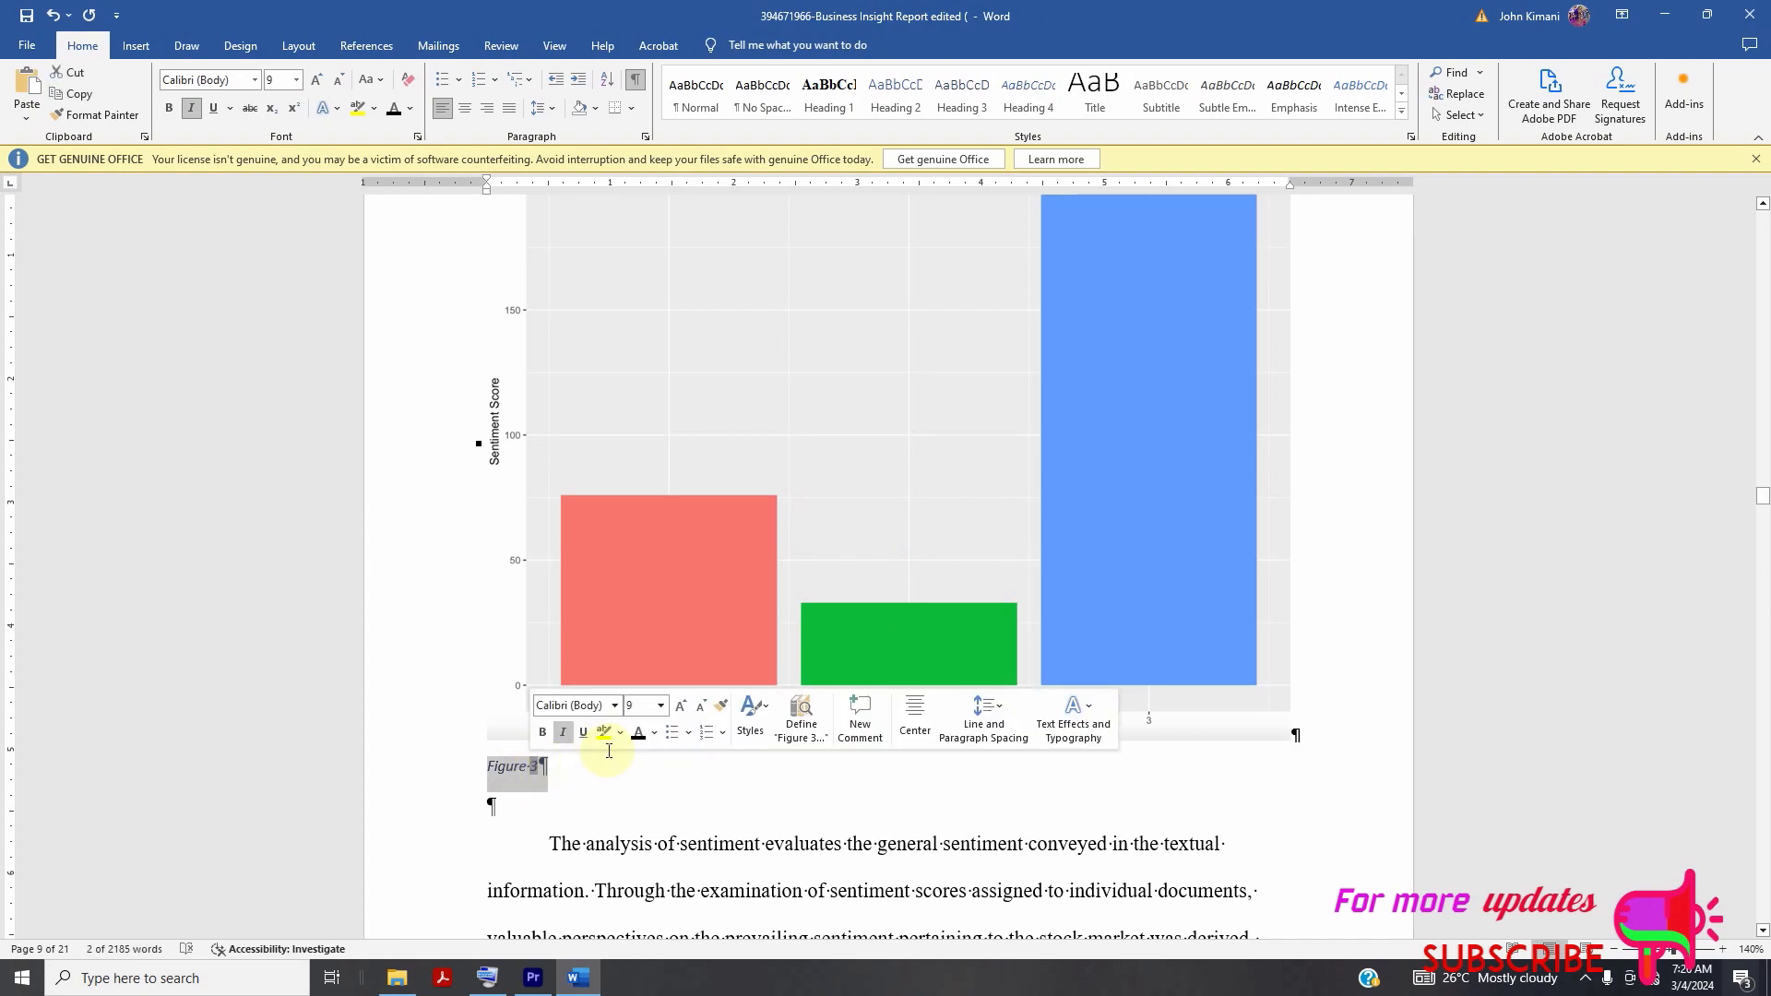
click(655, 733)
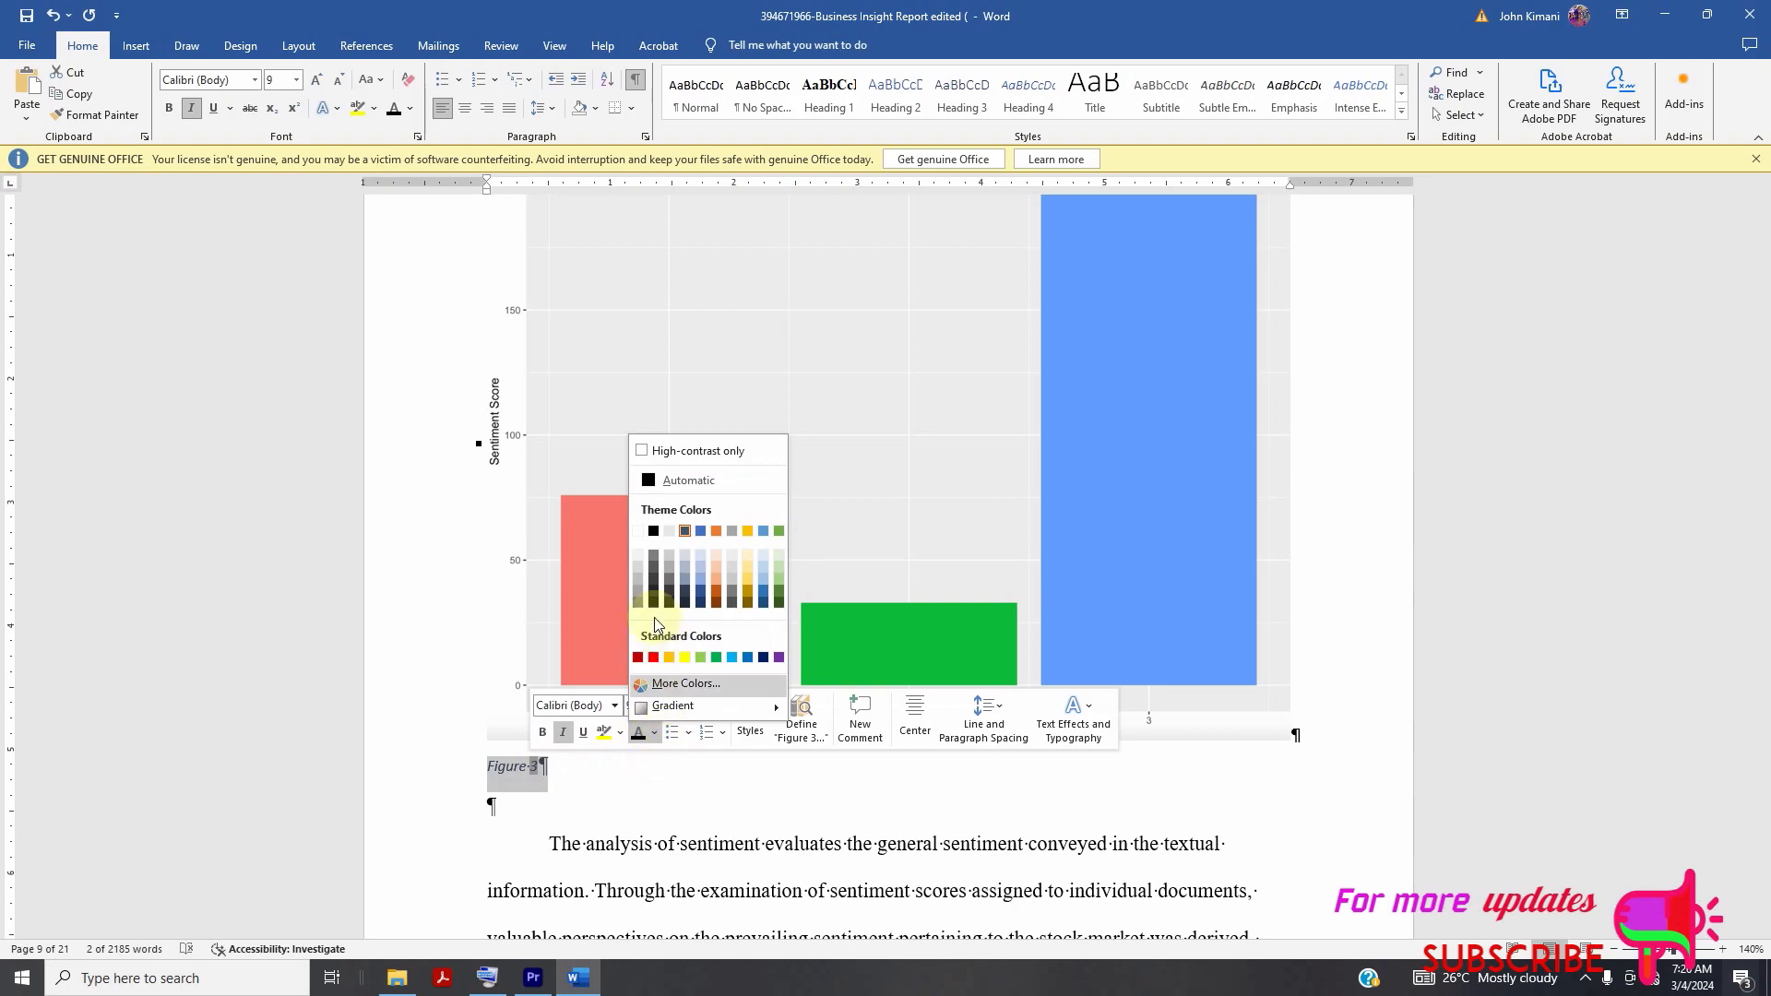
click(656, 537)
- Renumber the "4.1 Business Insights" heading on page 10 as 4.0 and apply the Heading 1 style to it
scroll(755, 688, down, 20)
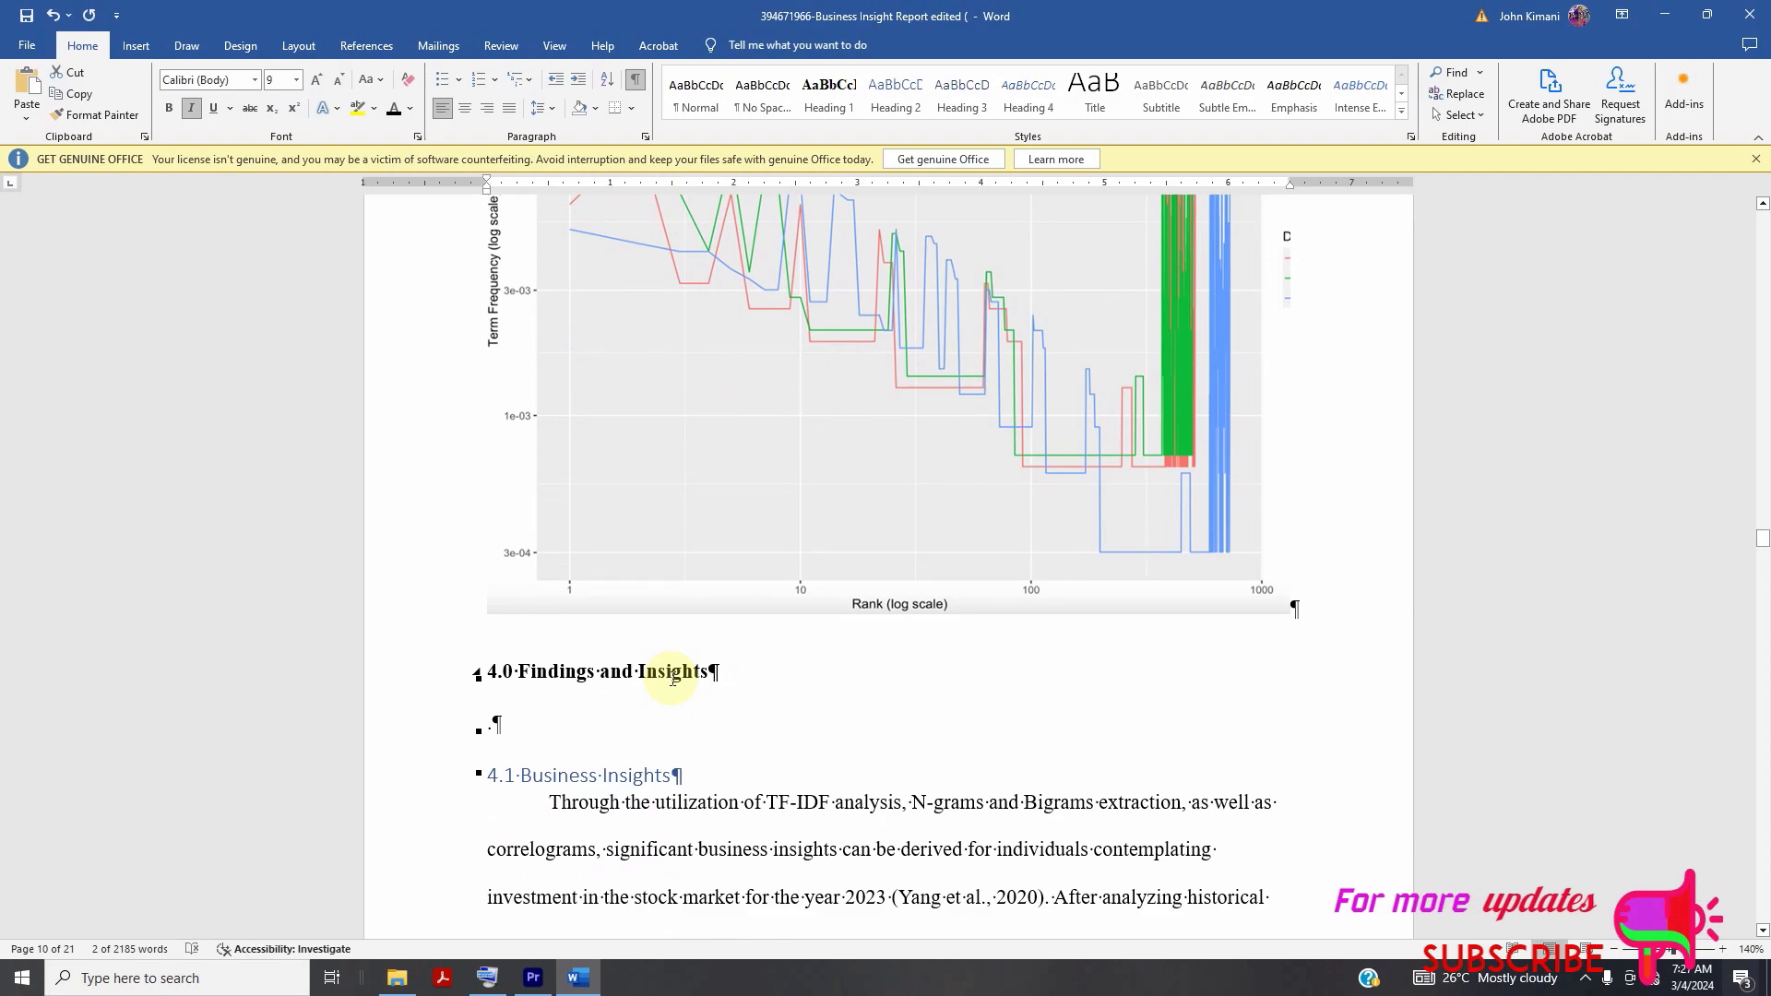
double_click(639, 777)
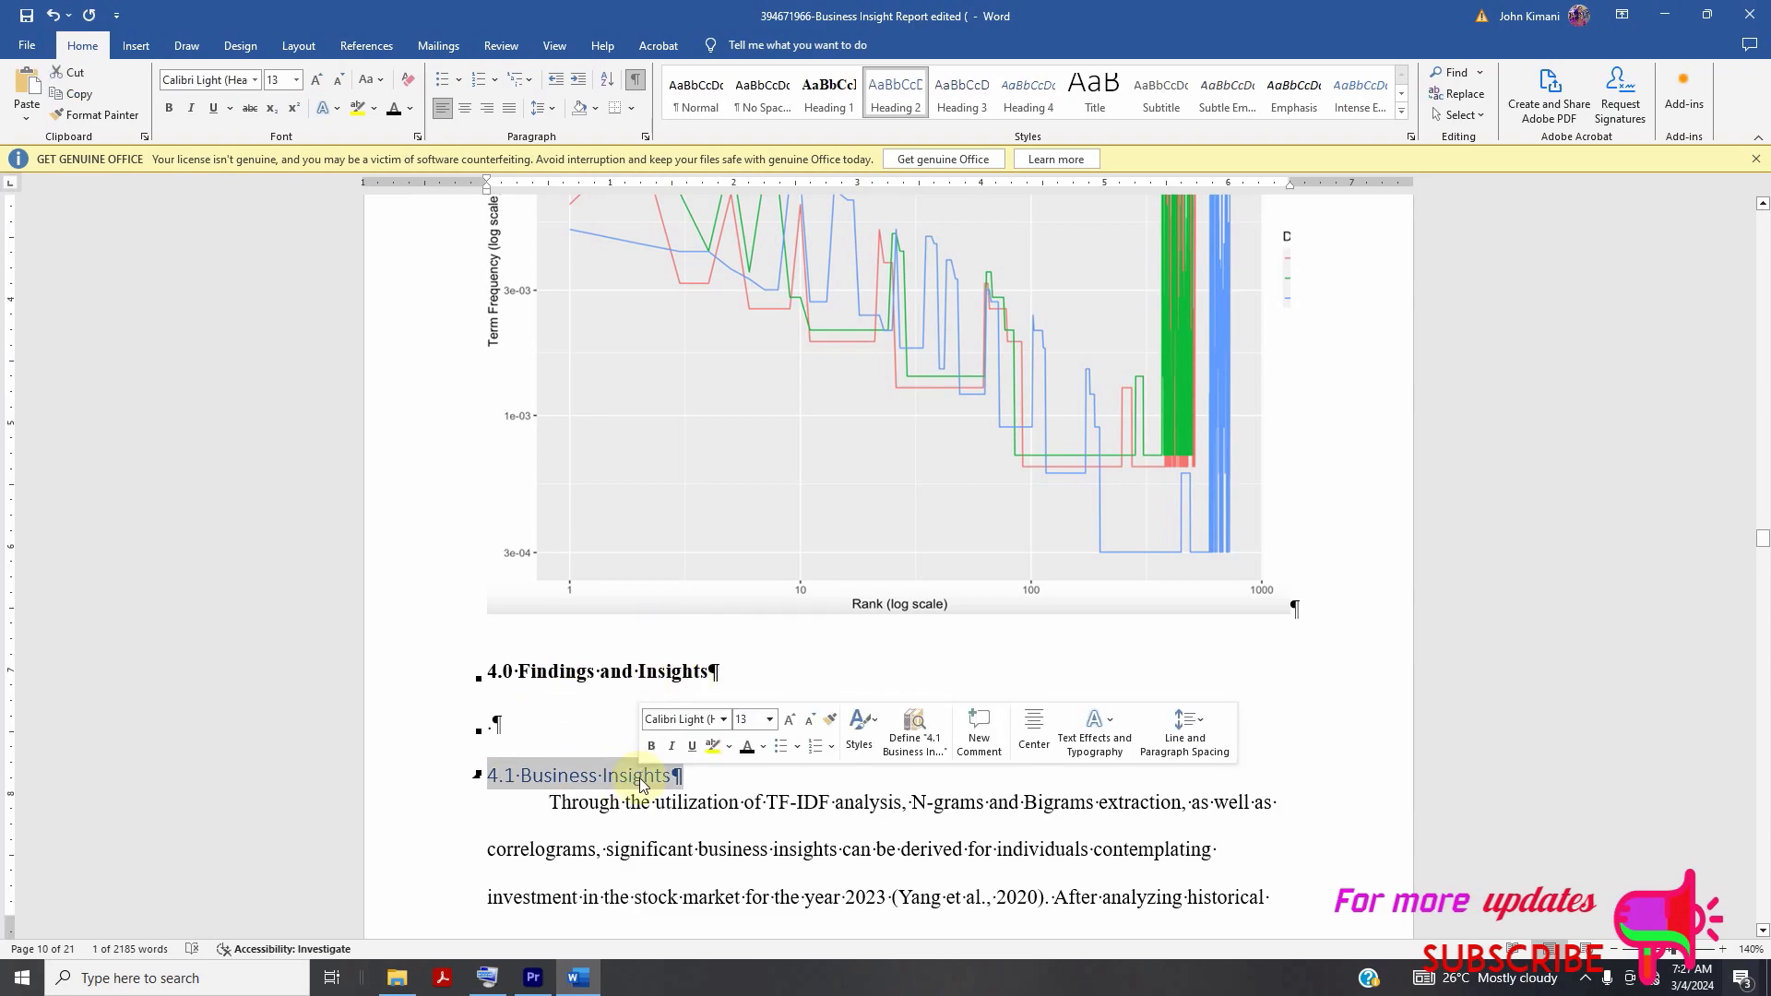
click(643, 779)
scroll(580, 743, down, 5)
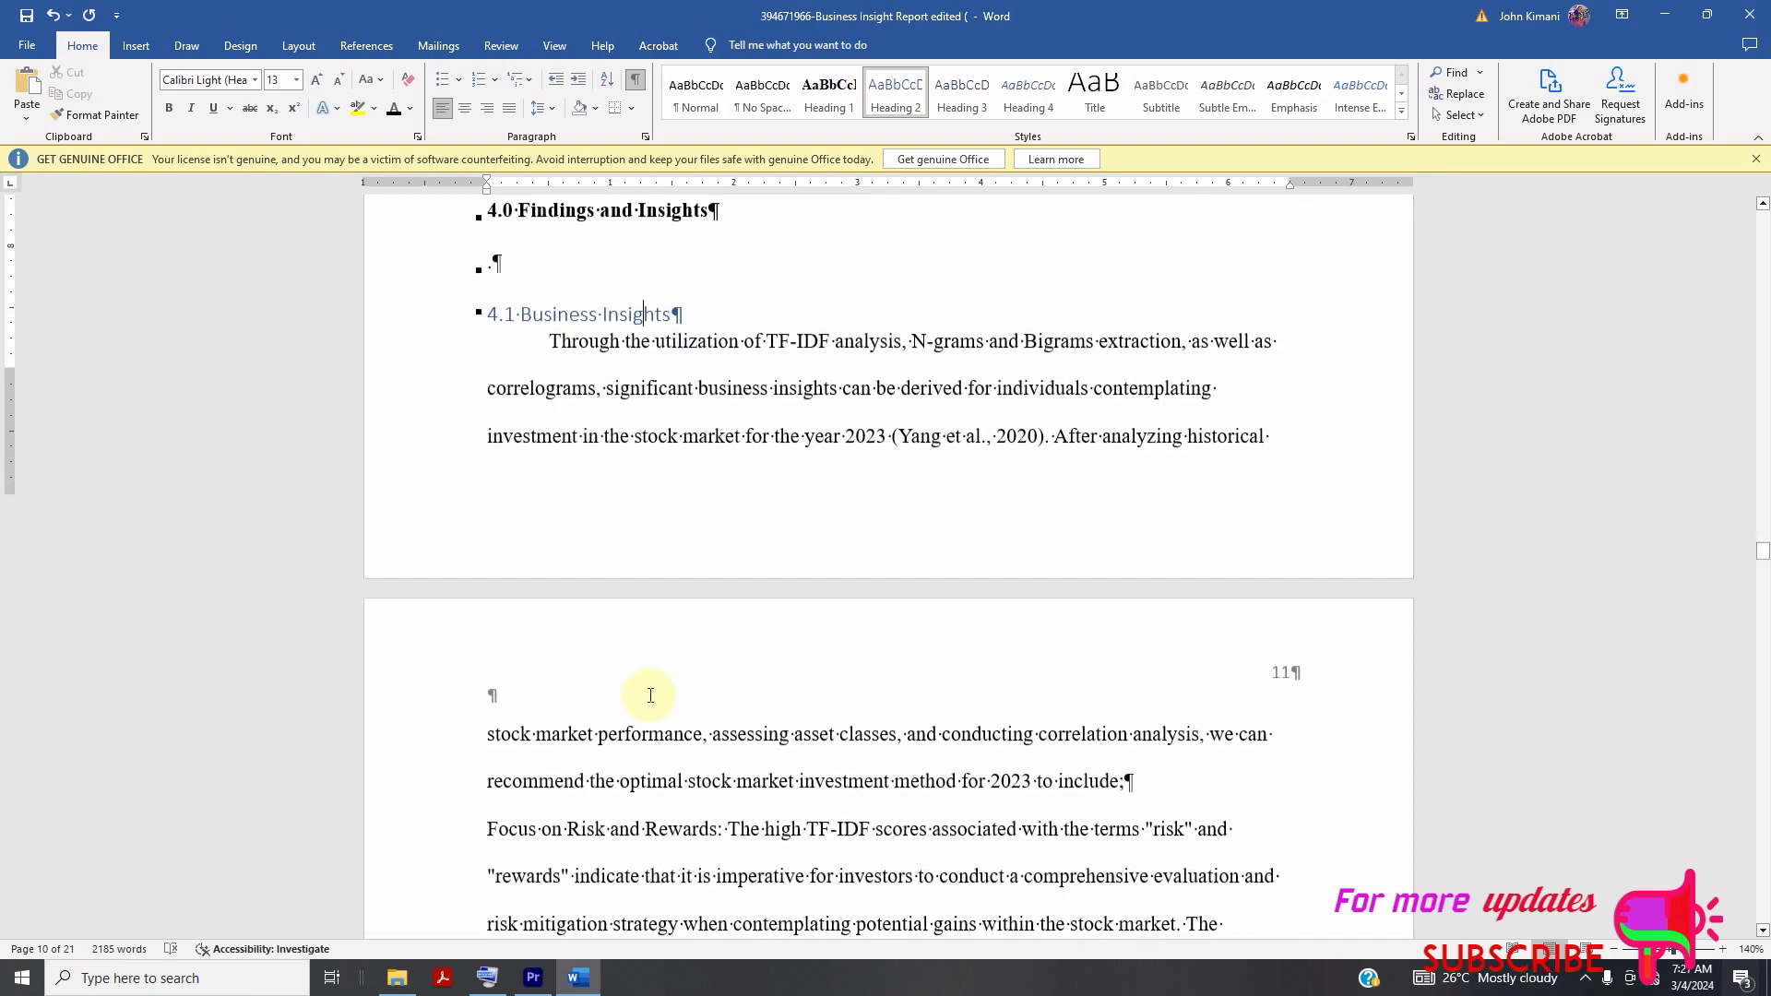
scroll(493, 332, up, 2)
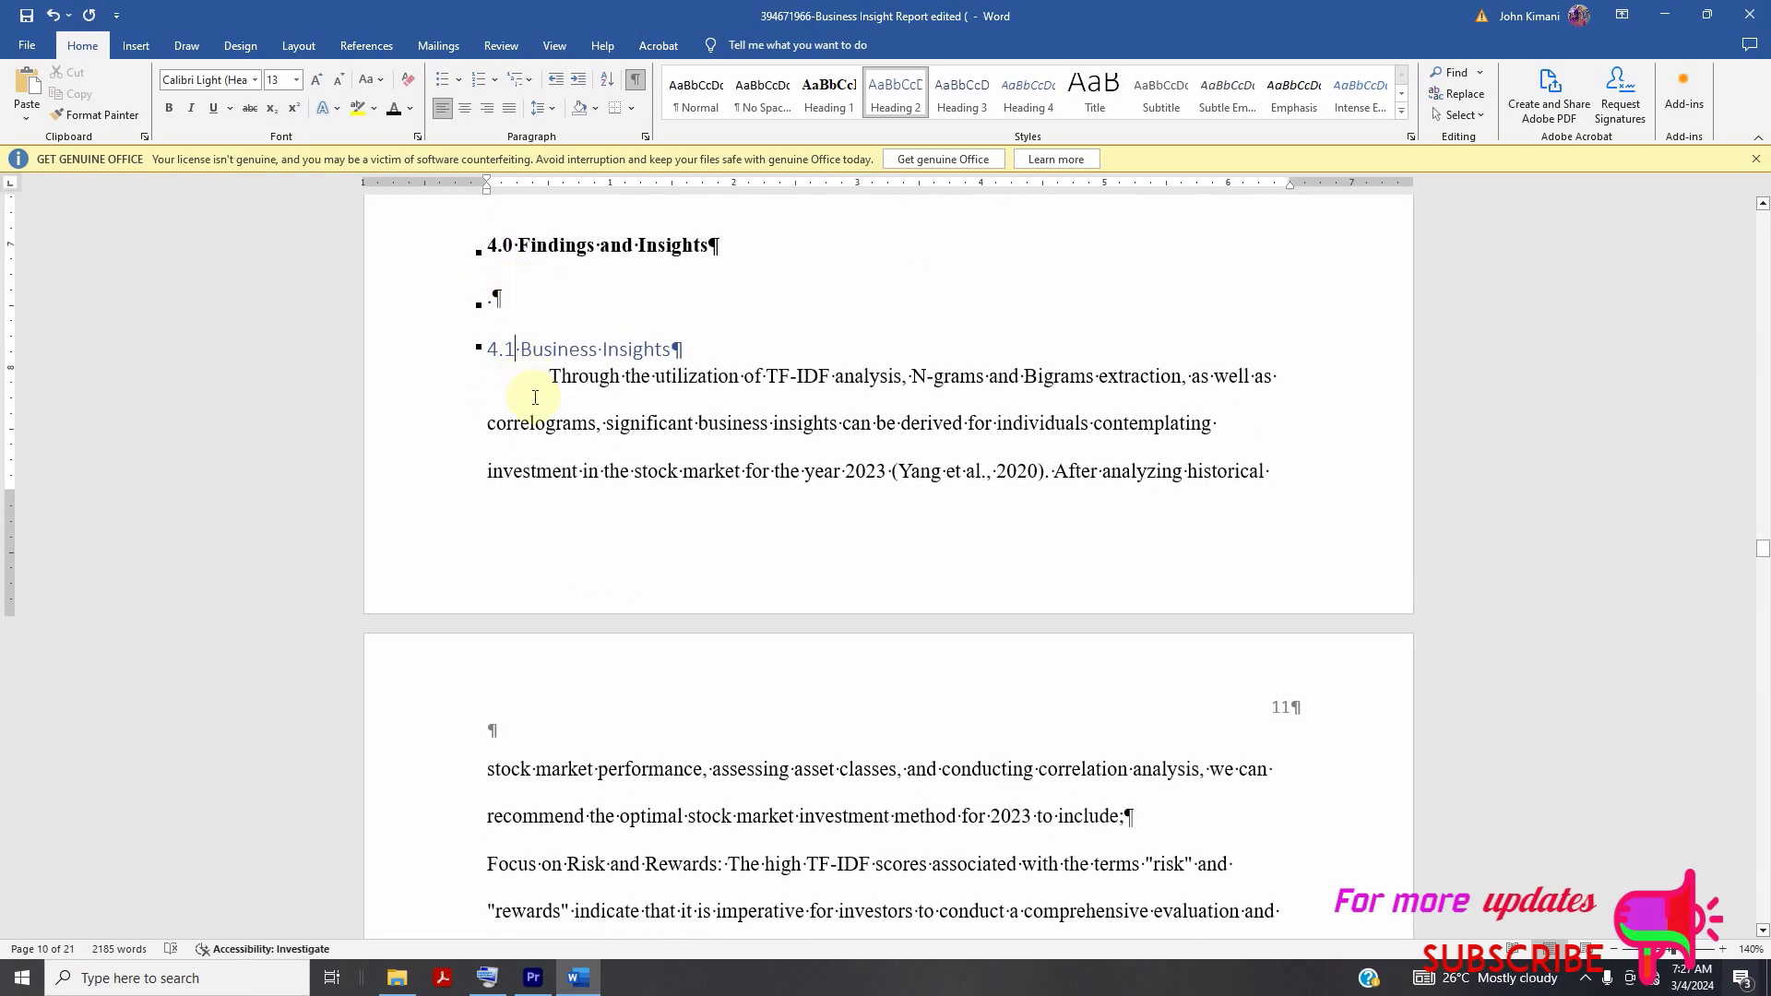
key(BackSpace)
text(0)
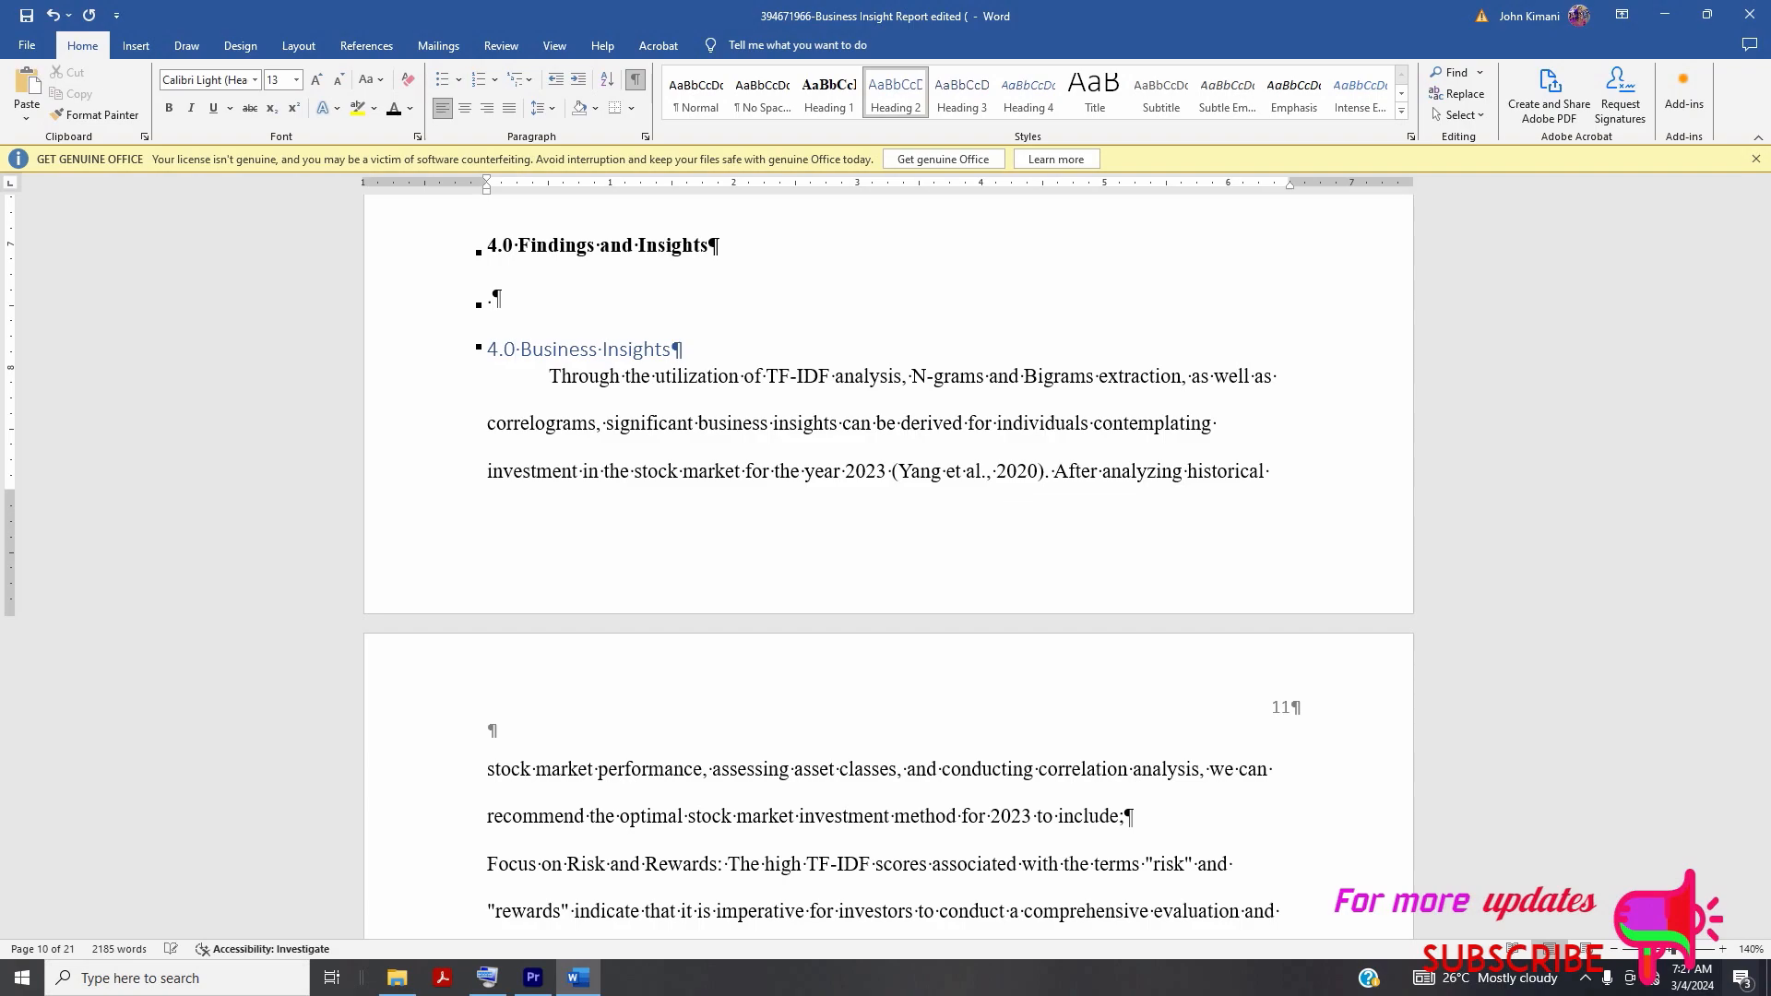
triple_click(567, 348)
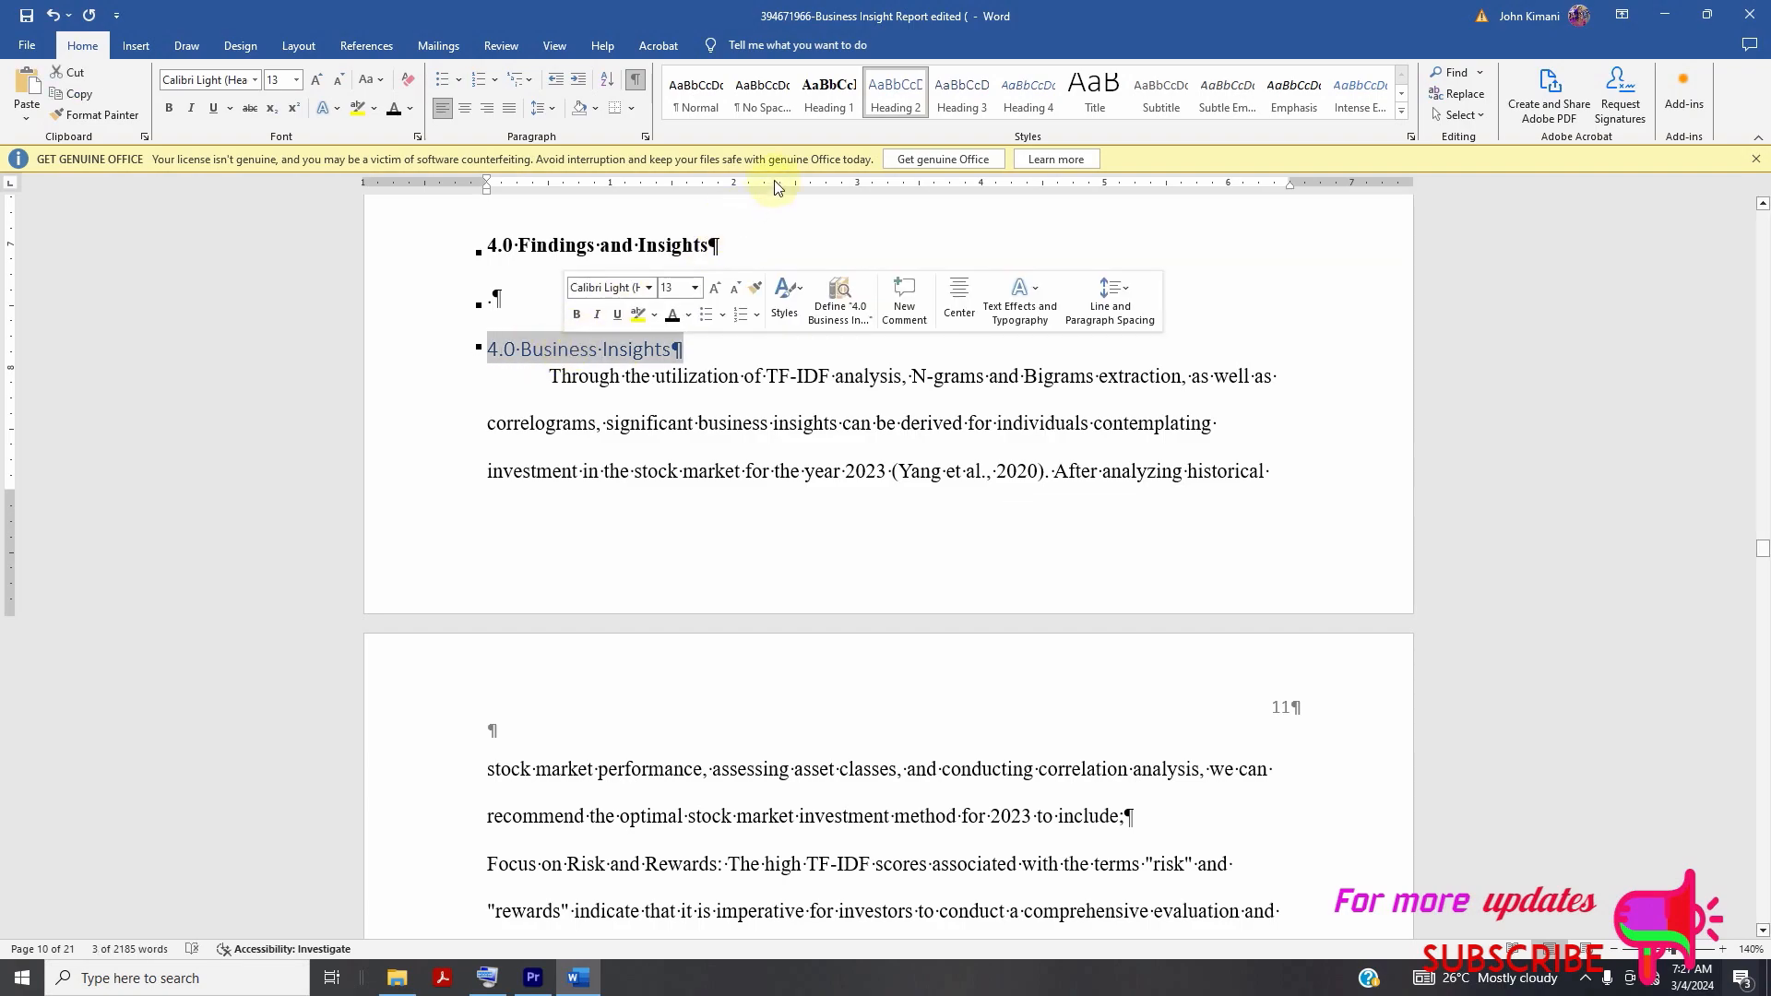
click(827, 96)
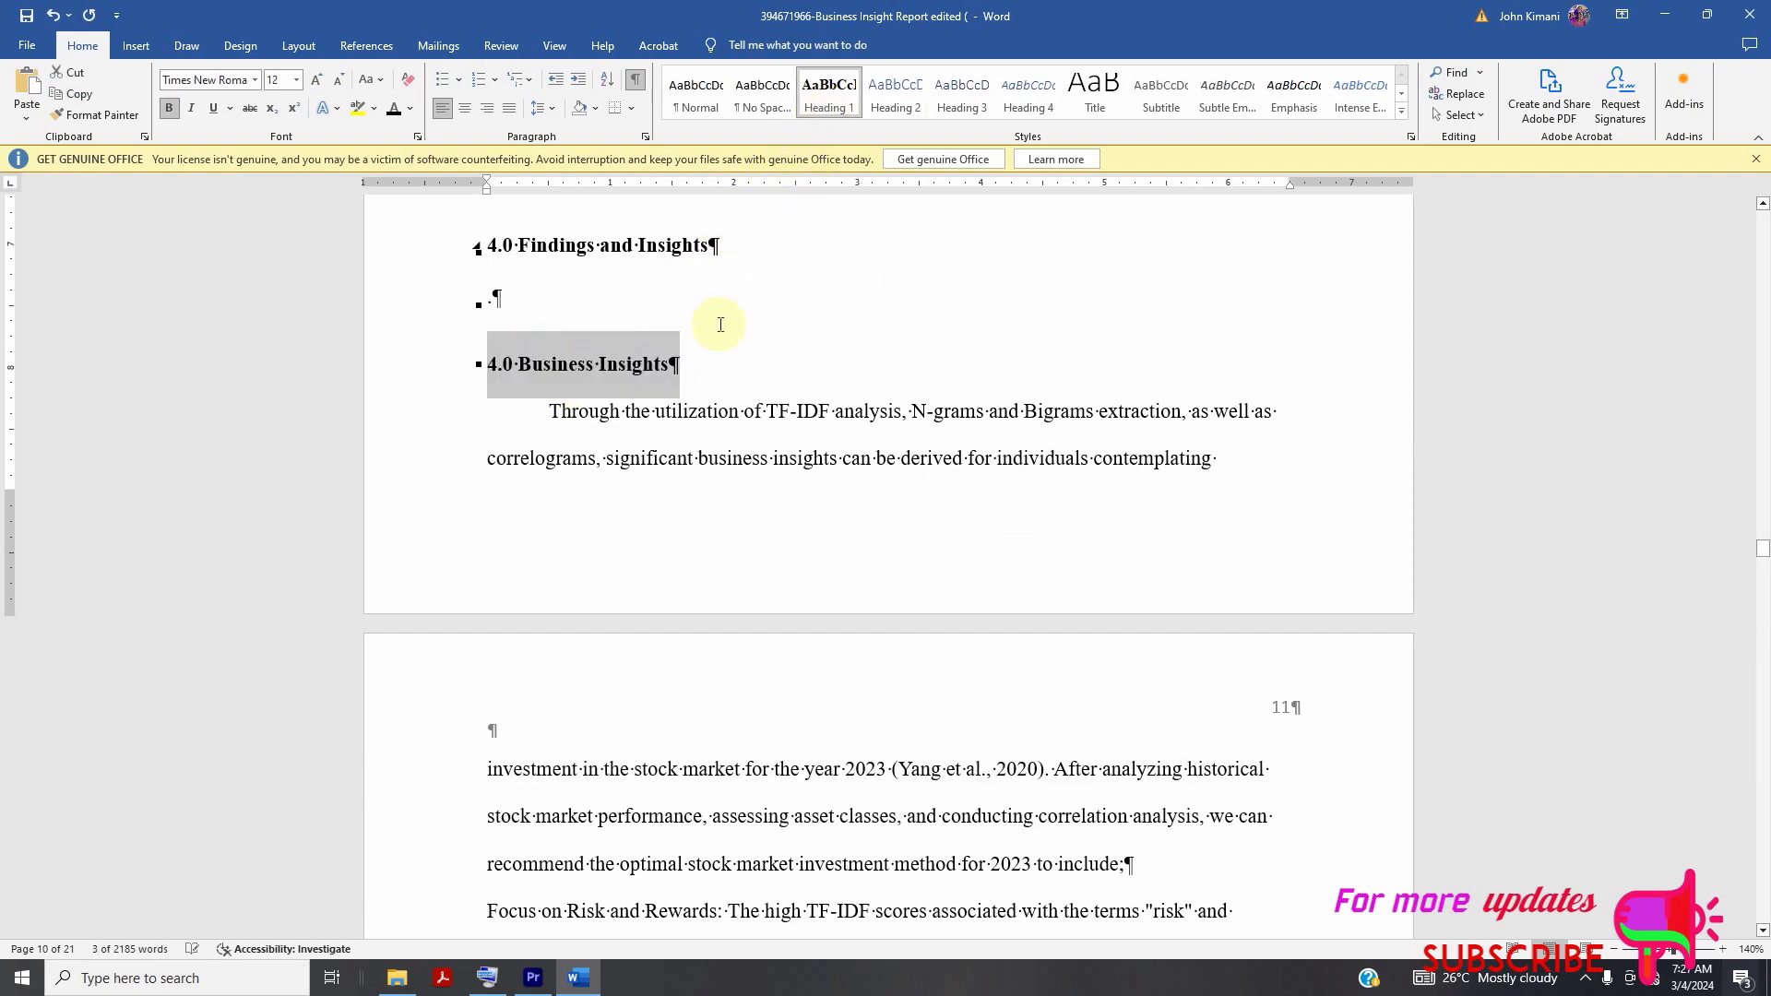
- Copy the heading text "4.0 Findings and Insights" below the page 10 chart, and delete that heading line
triple_click(574, 245)
key(ctrl+c)
click(695, 93)
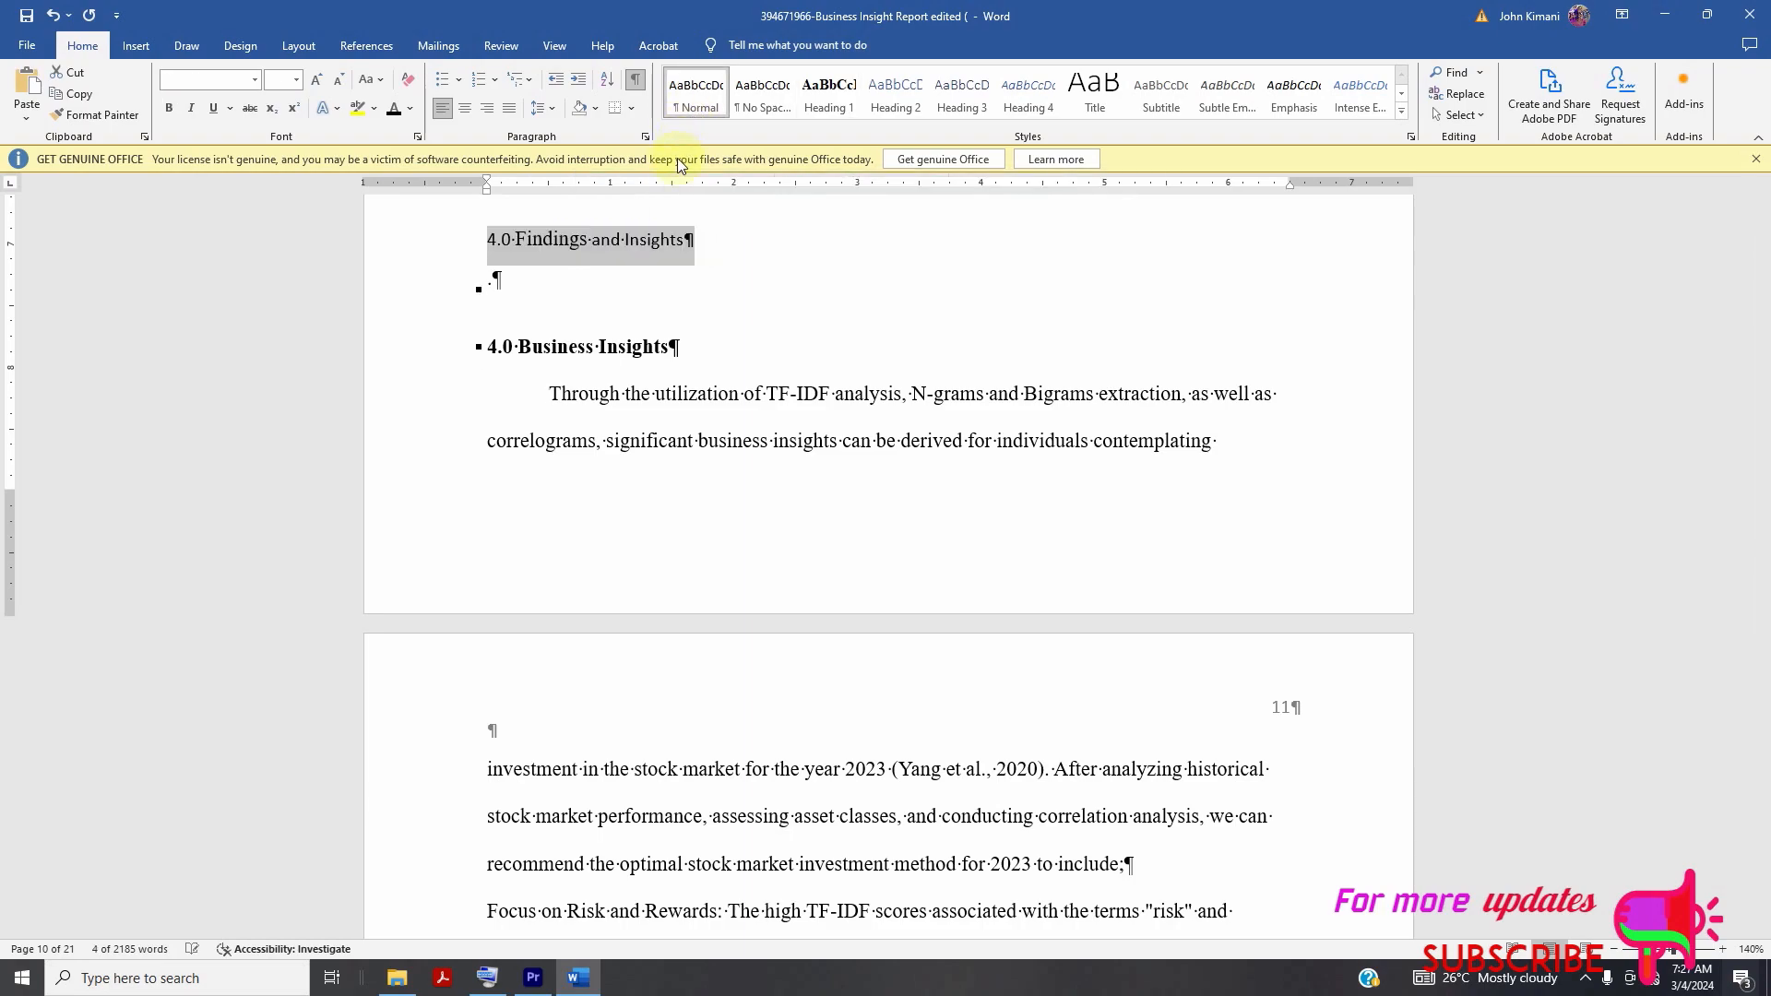
key(Delete)
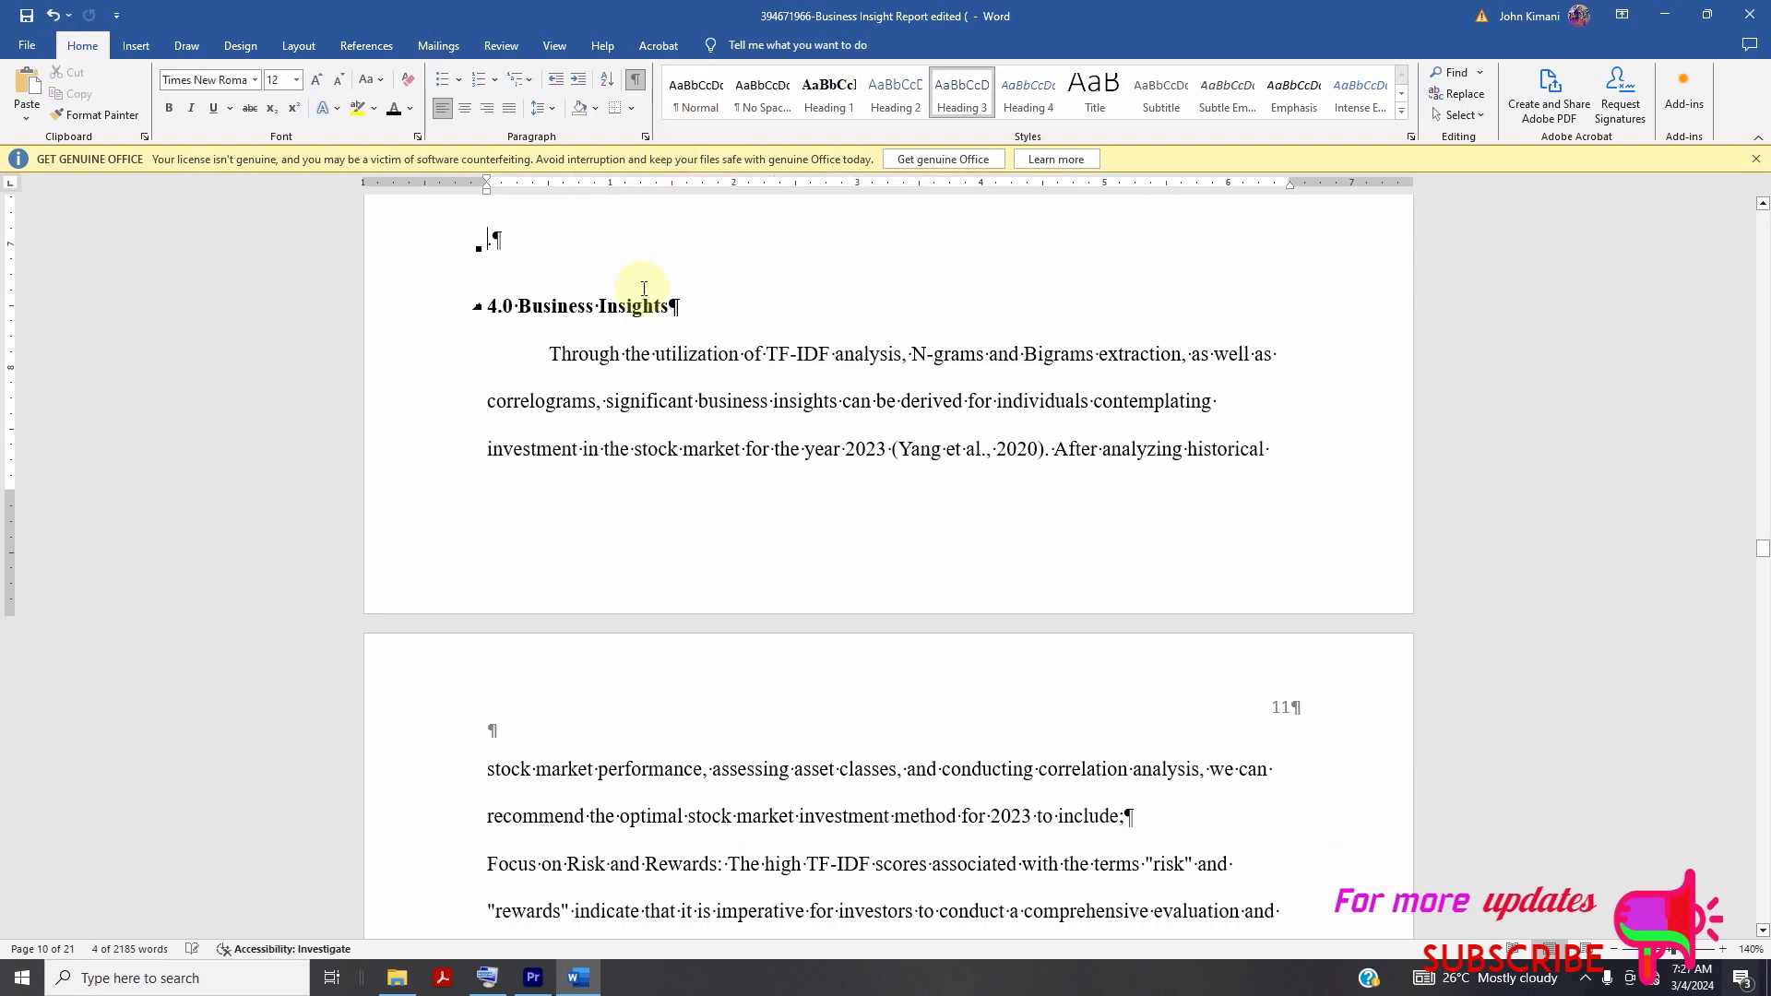
- Insert the caption "Figure 4: 4.0 Findings and Insights" below the term frequency chart on page 10, using the copied heading text
scroll(628, 372, up, 3)
click(629, 365)
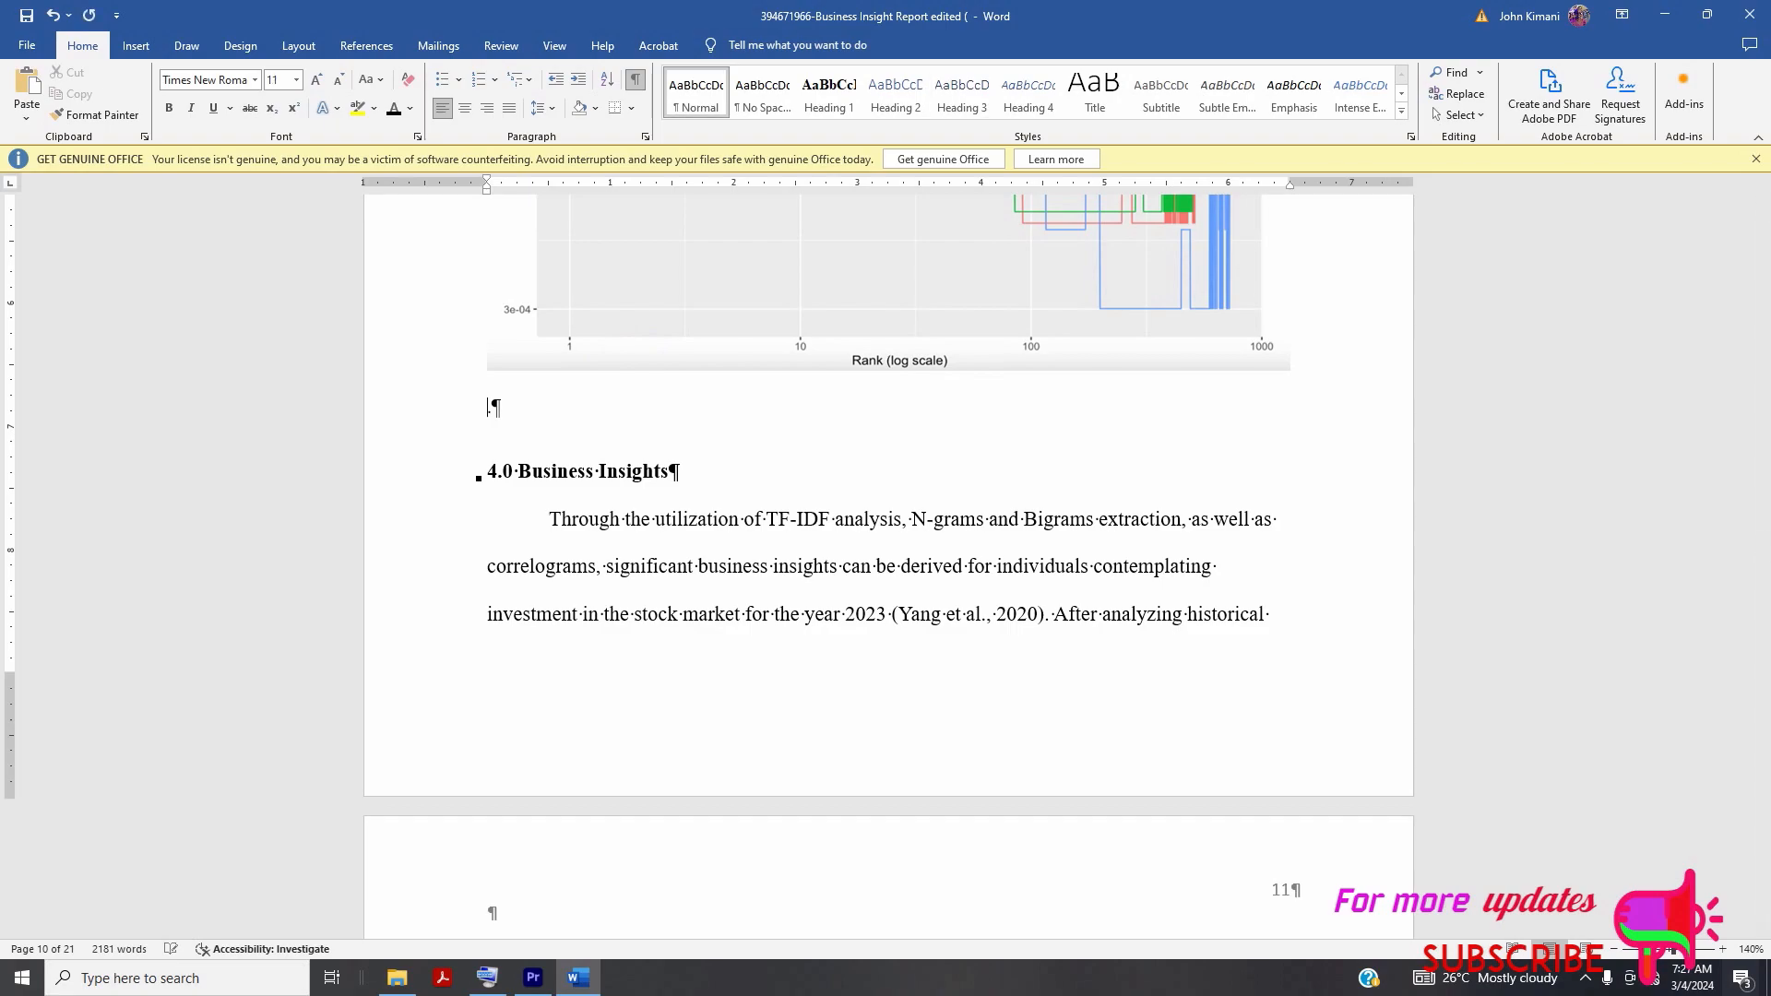
scroll(629, 371, up, 6)
scroll(640, 304, down, 10)
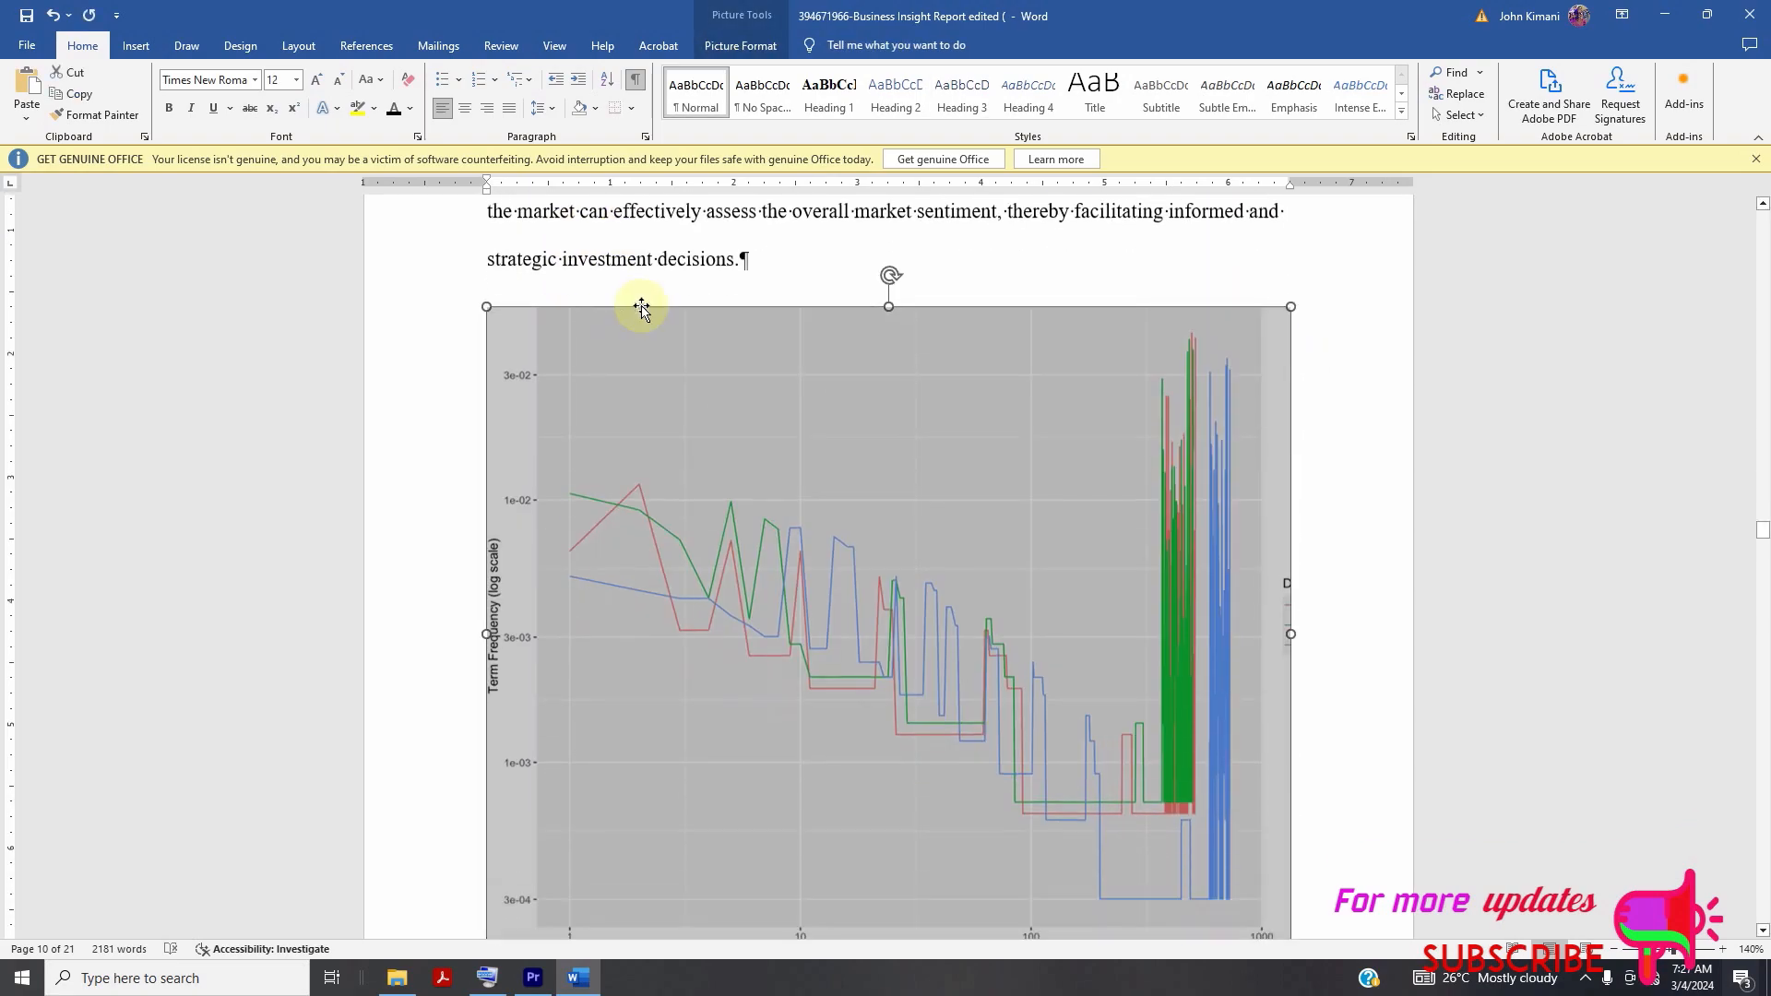
click(581, 277)
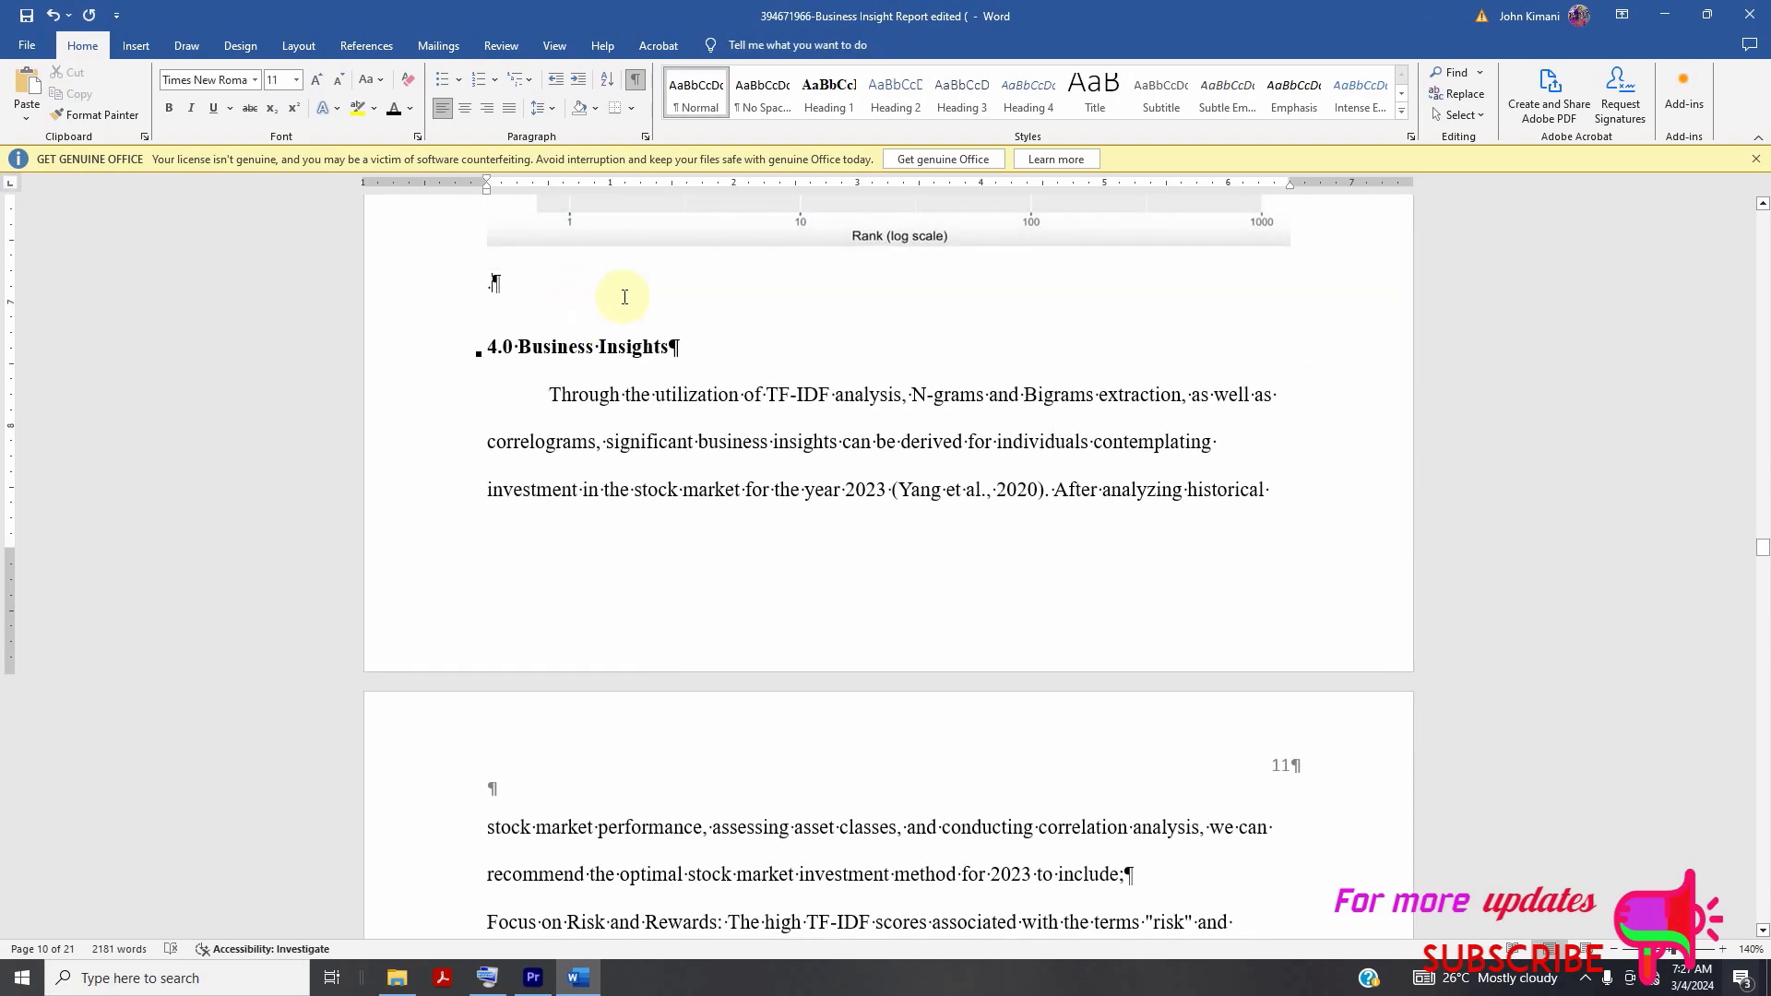
right_click(691, 234)
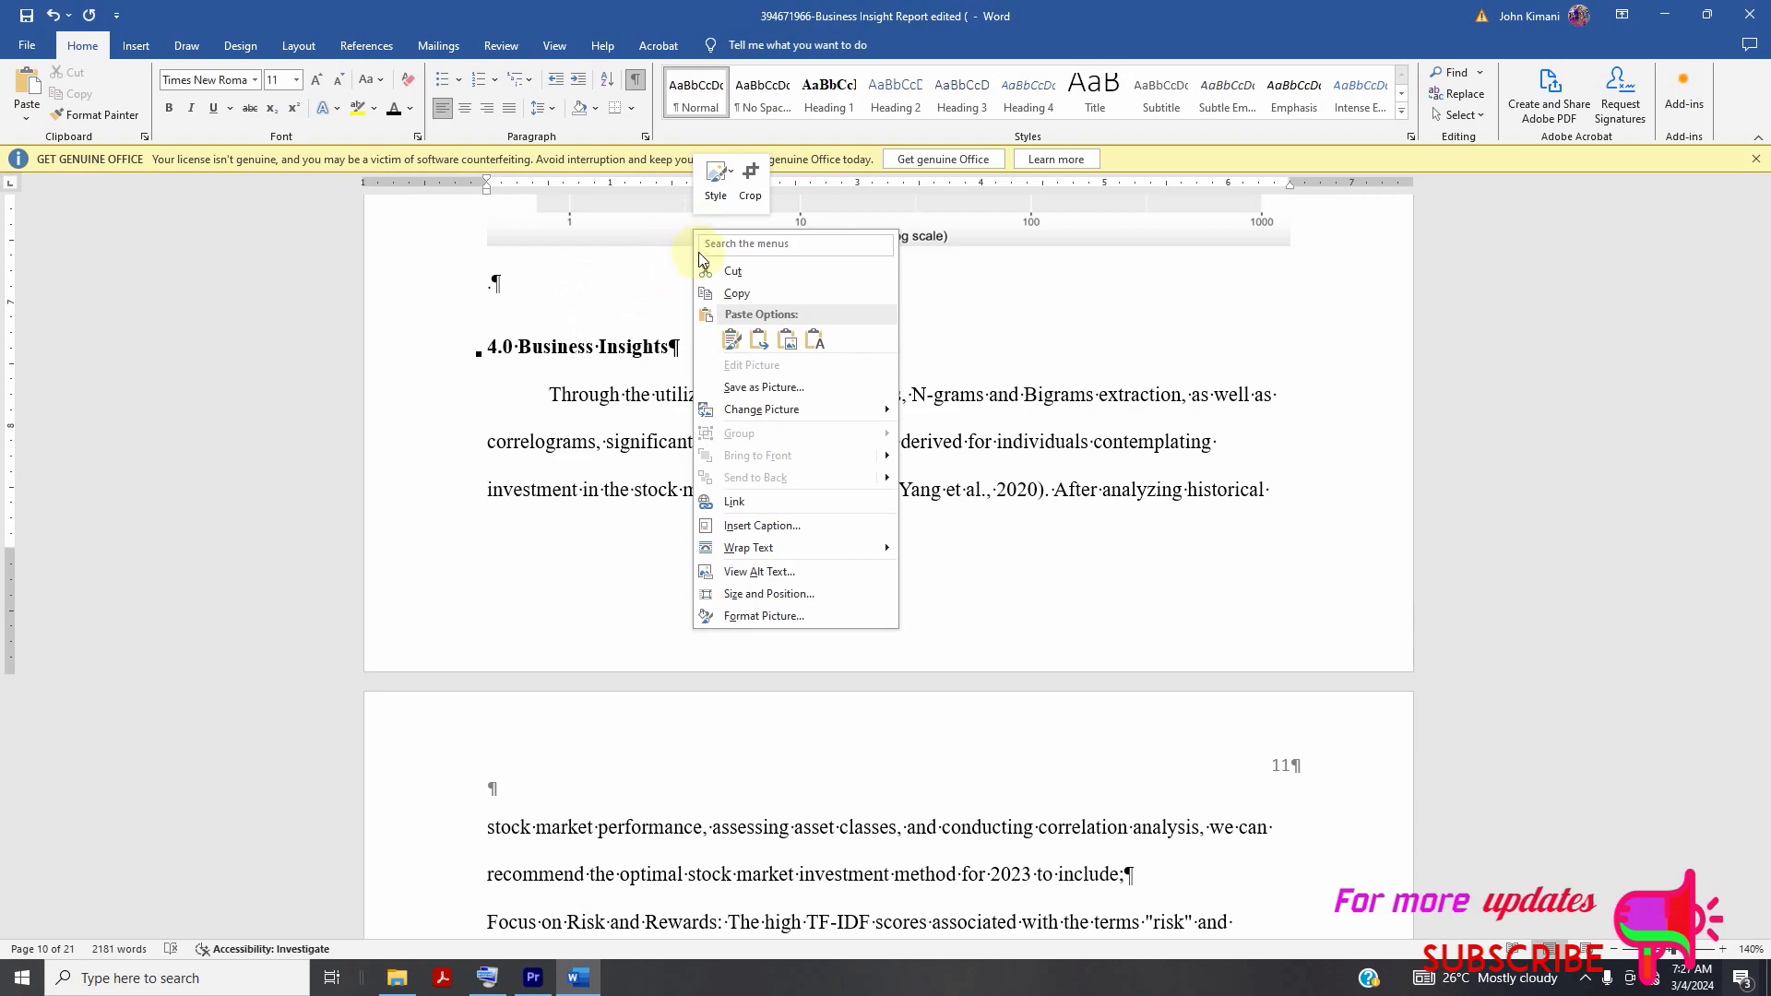
click(752, 526)
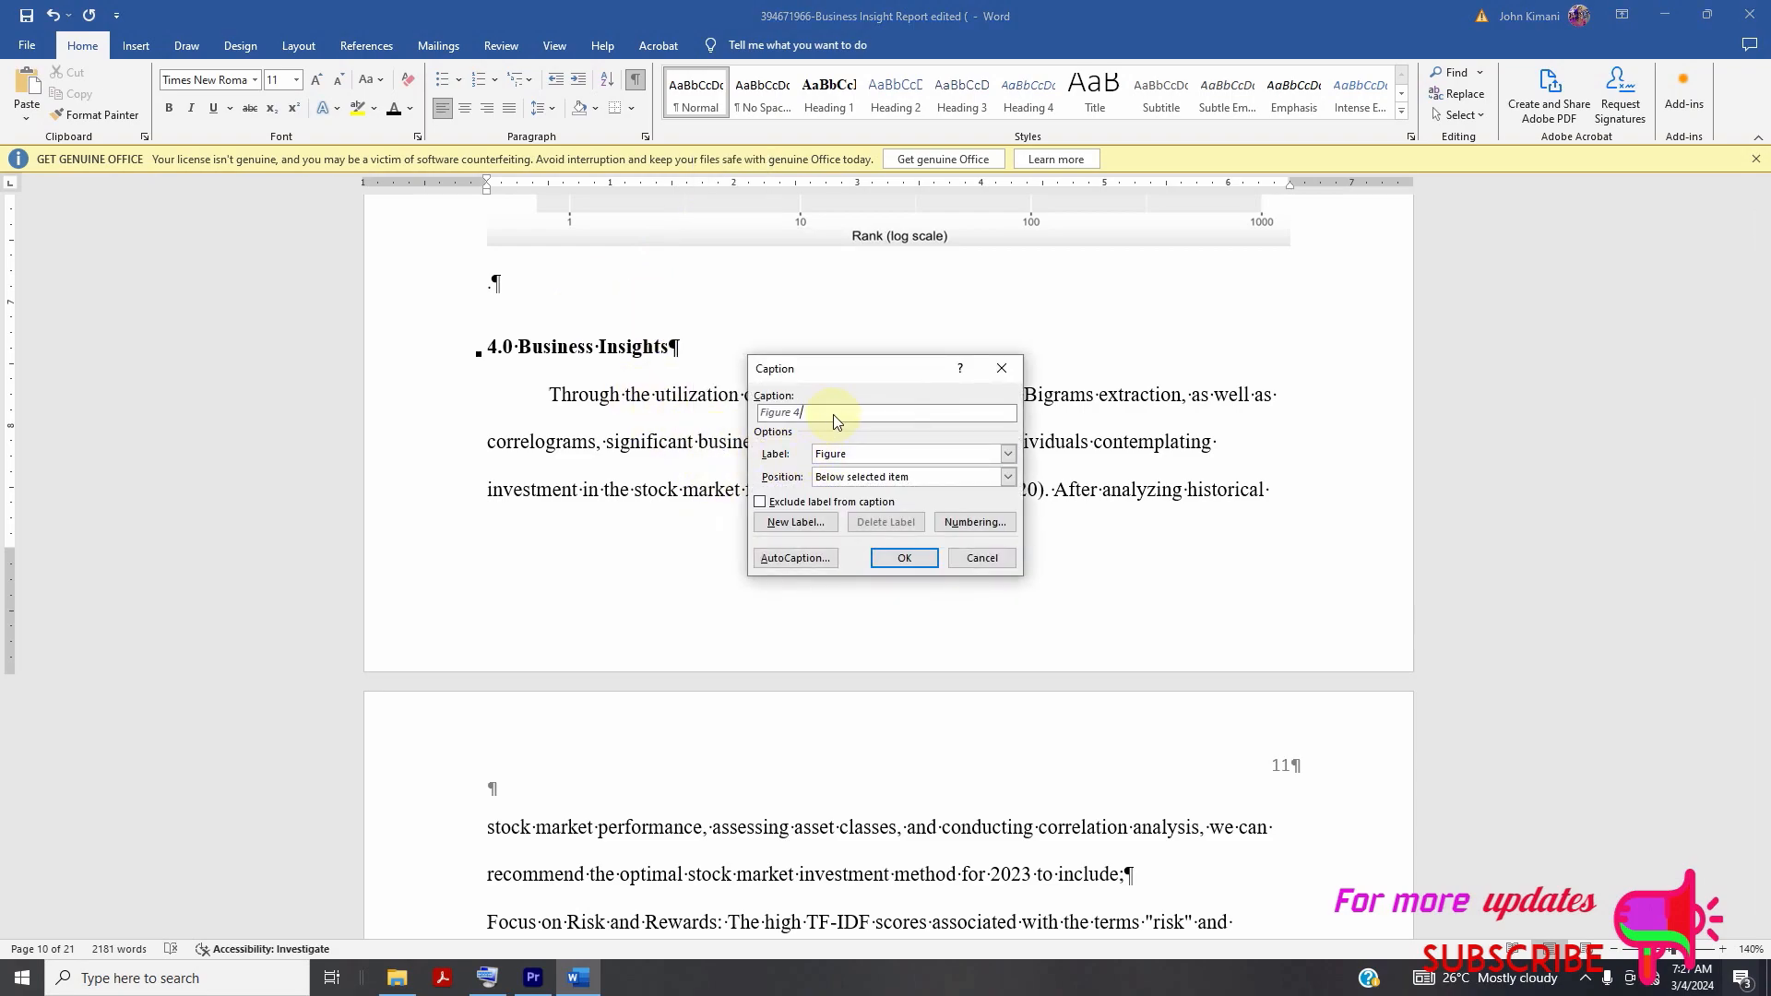
key(ctrl+v)
click(903, 558)
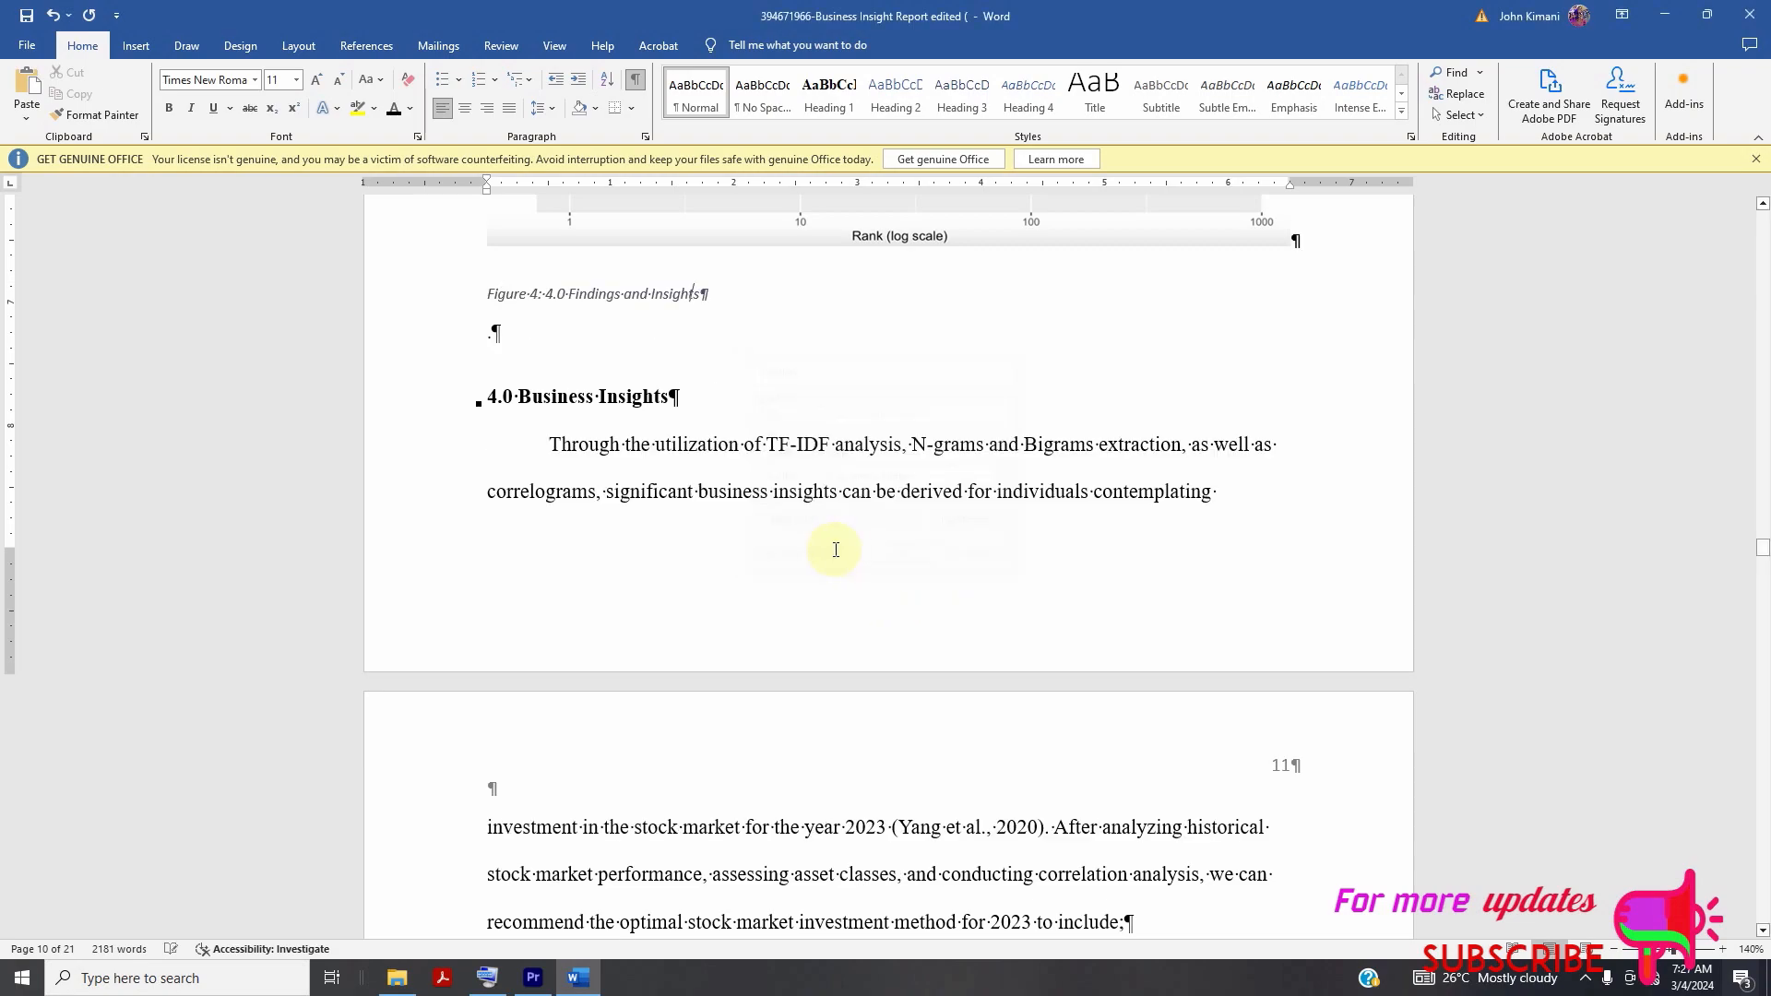
- Remove the number "4.0" from the Figure 4 caption so it reads "Figure 4: Findings and Insights"
triple_click(628, 301)
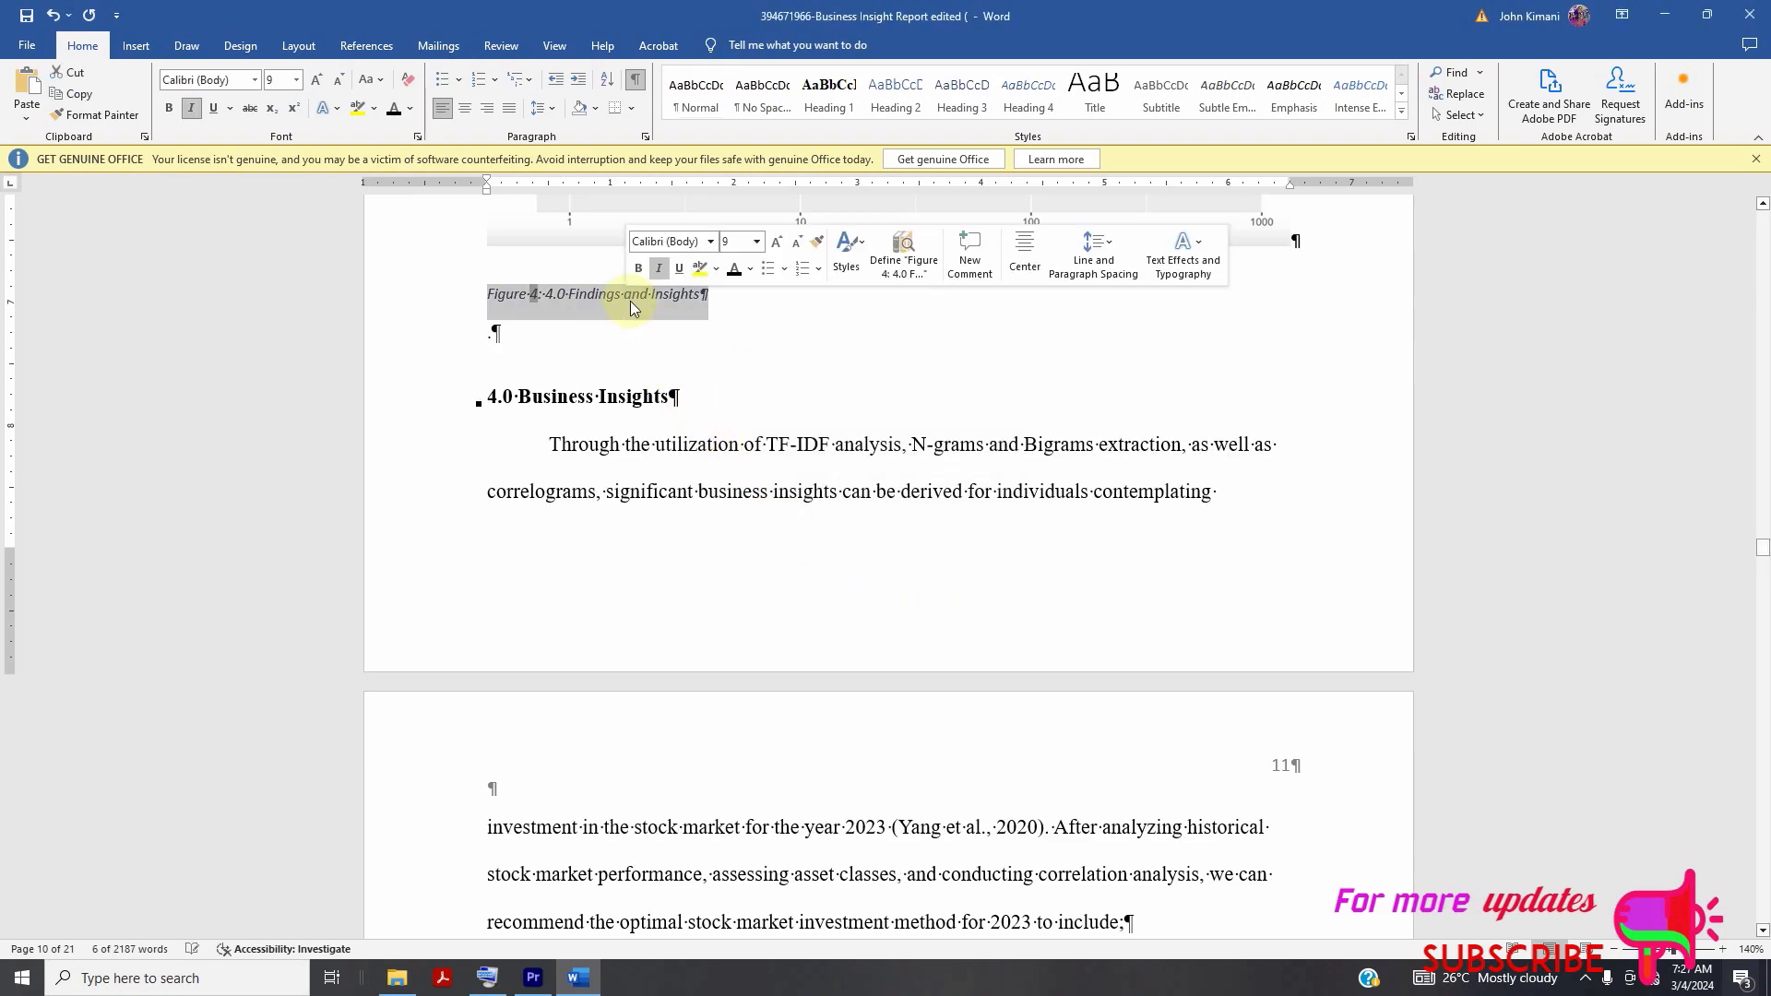
click(570, 297)
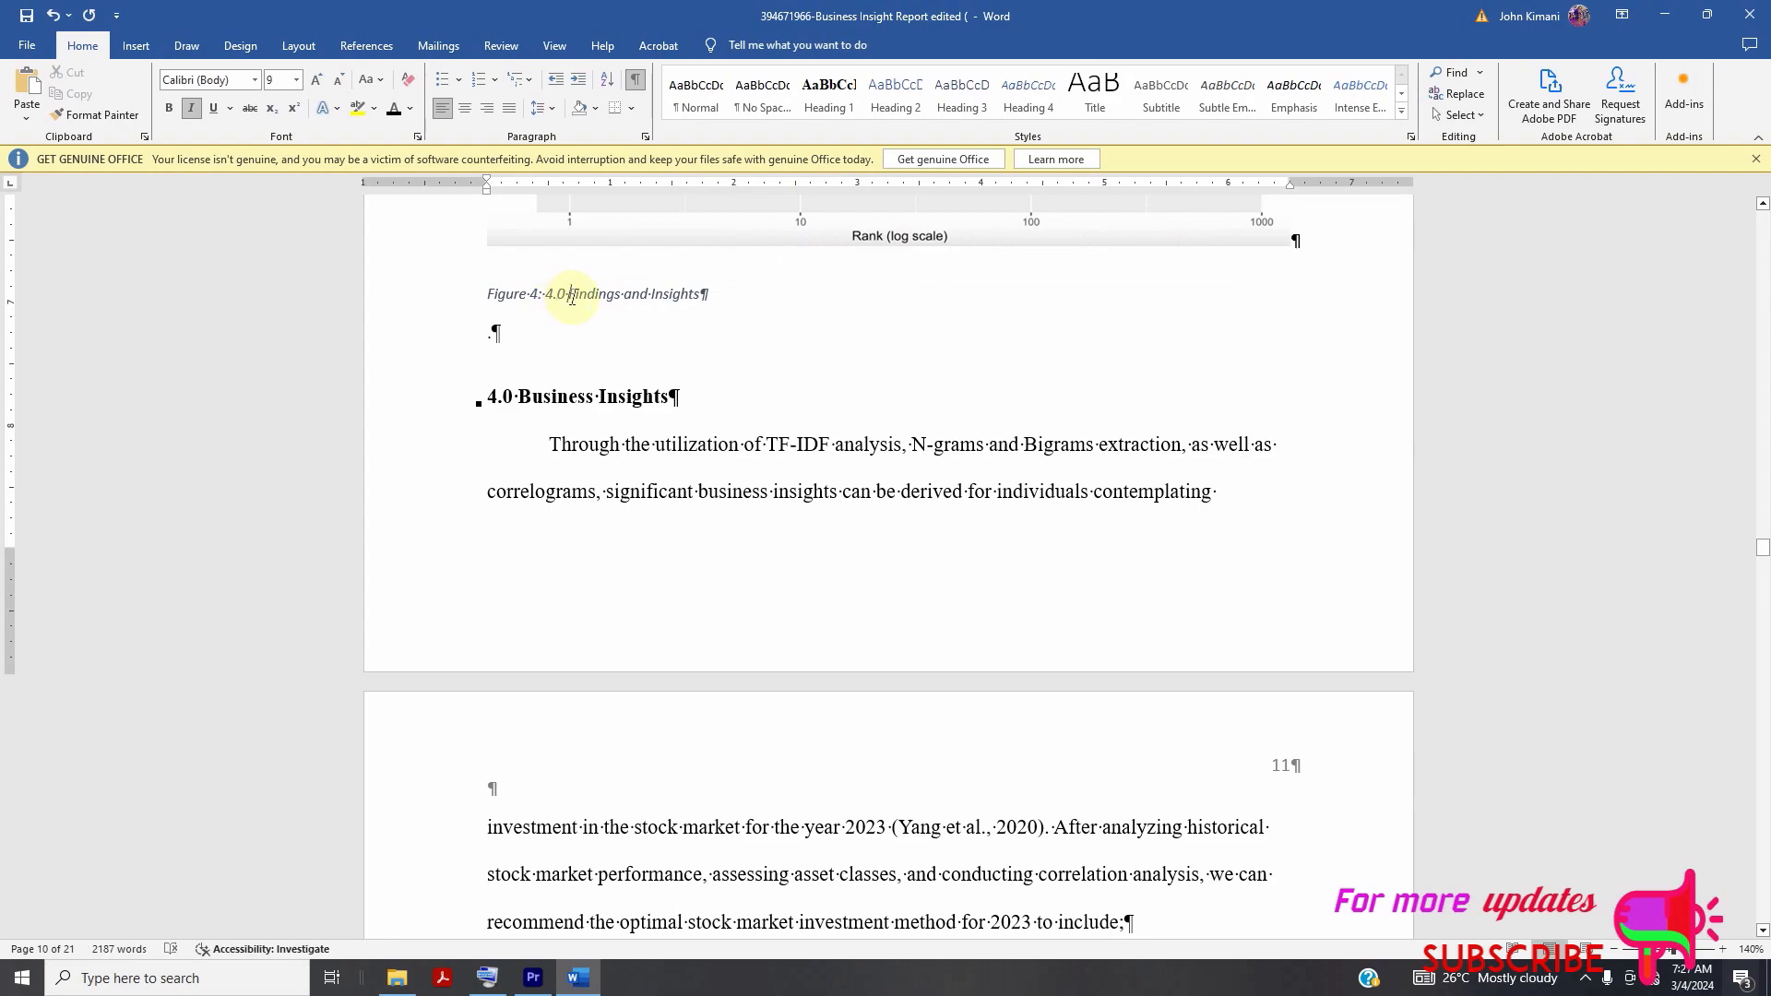
key(BackSpace)
key(BackSpace)
key(BackSpace)
text(\)
key(BackSpace)
key(BackSpace)
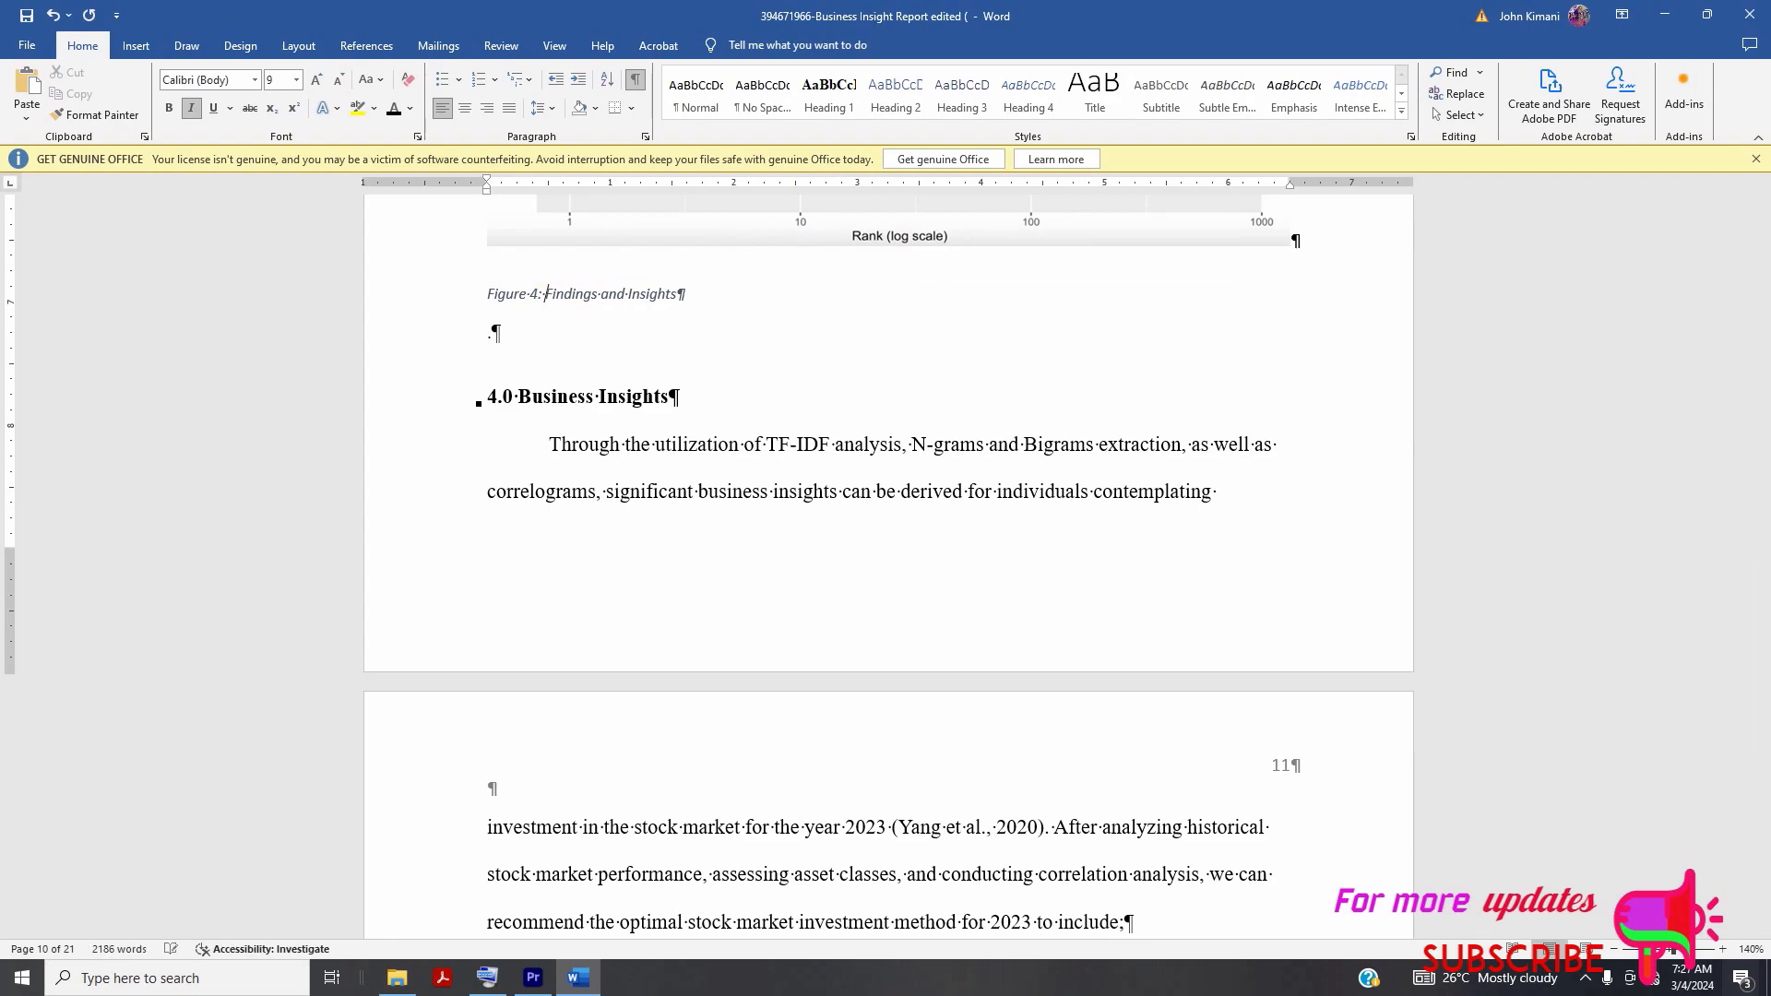
triple_click(568, 295)
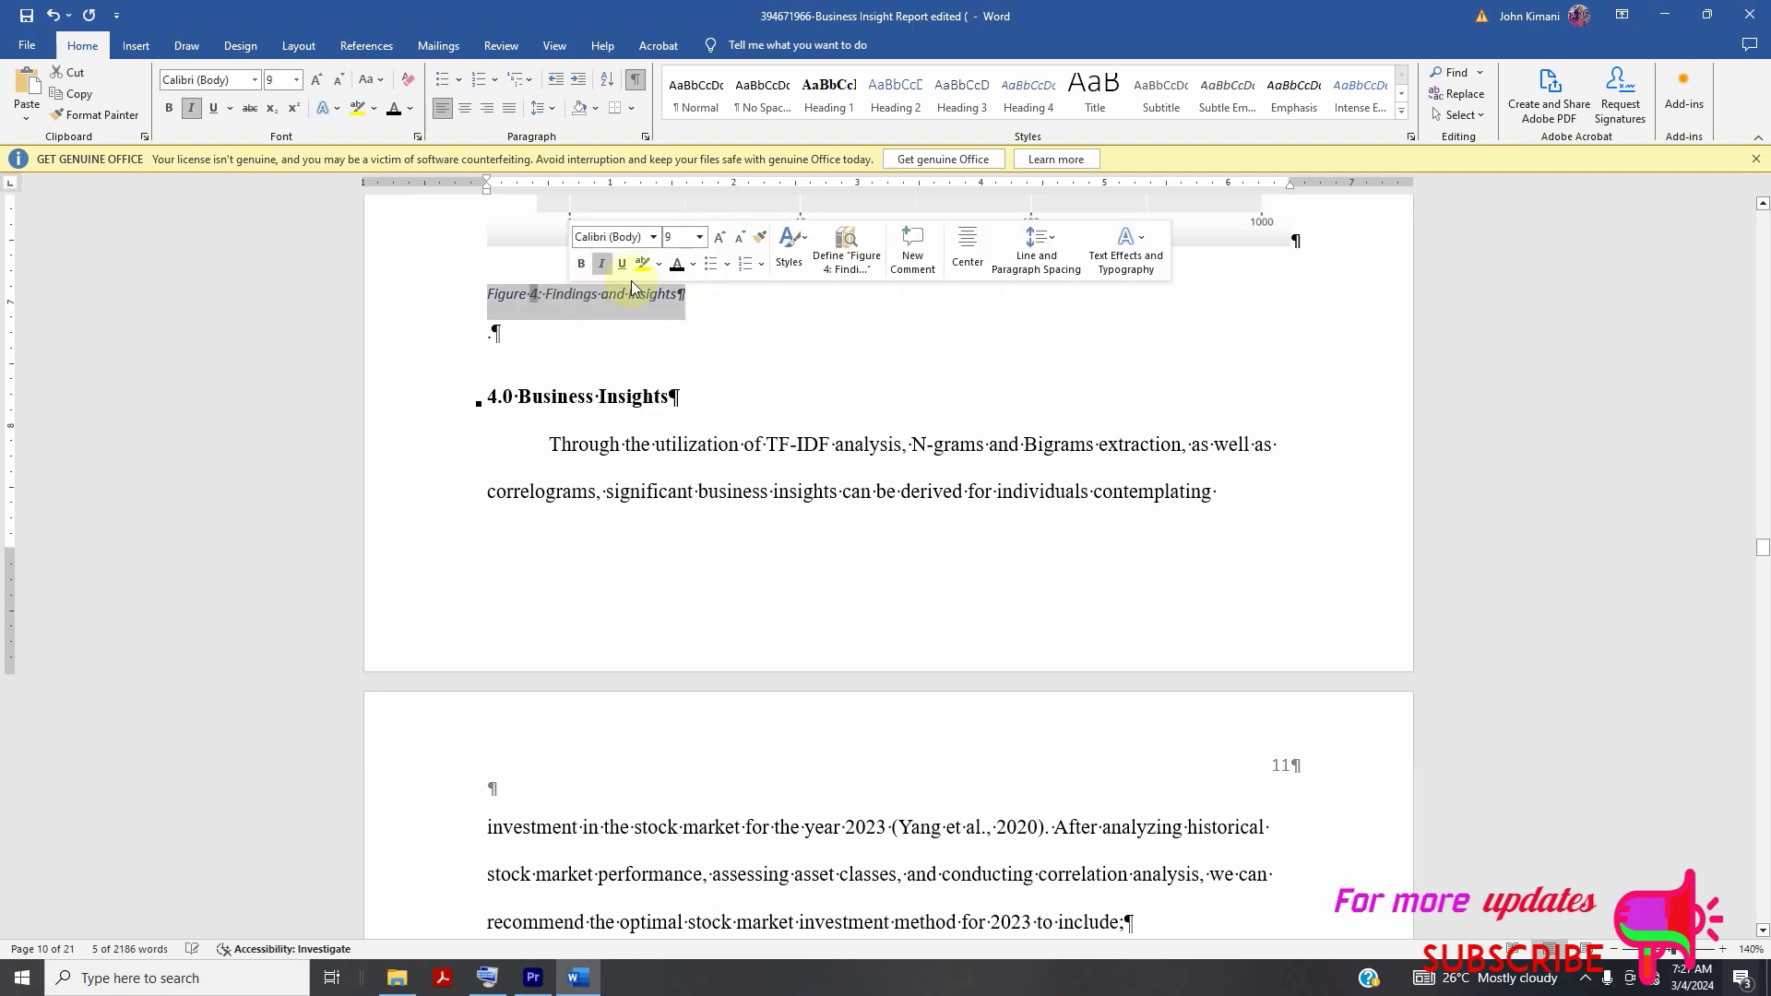
click(672, 358)
- Update the table of contents on page 2 from the revised headings and check its entries
scroll(672, 387, down, 15)
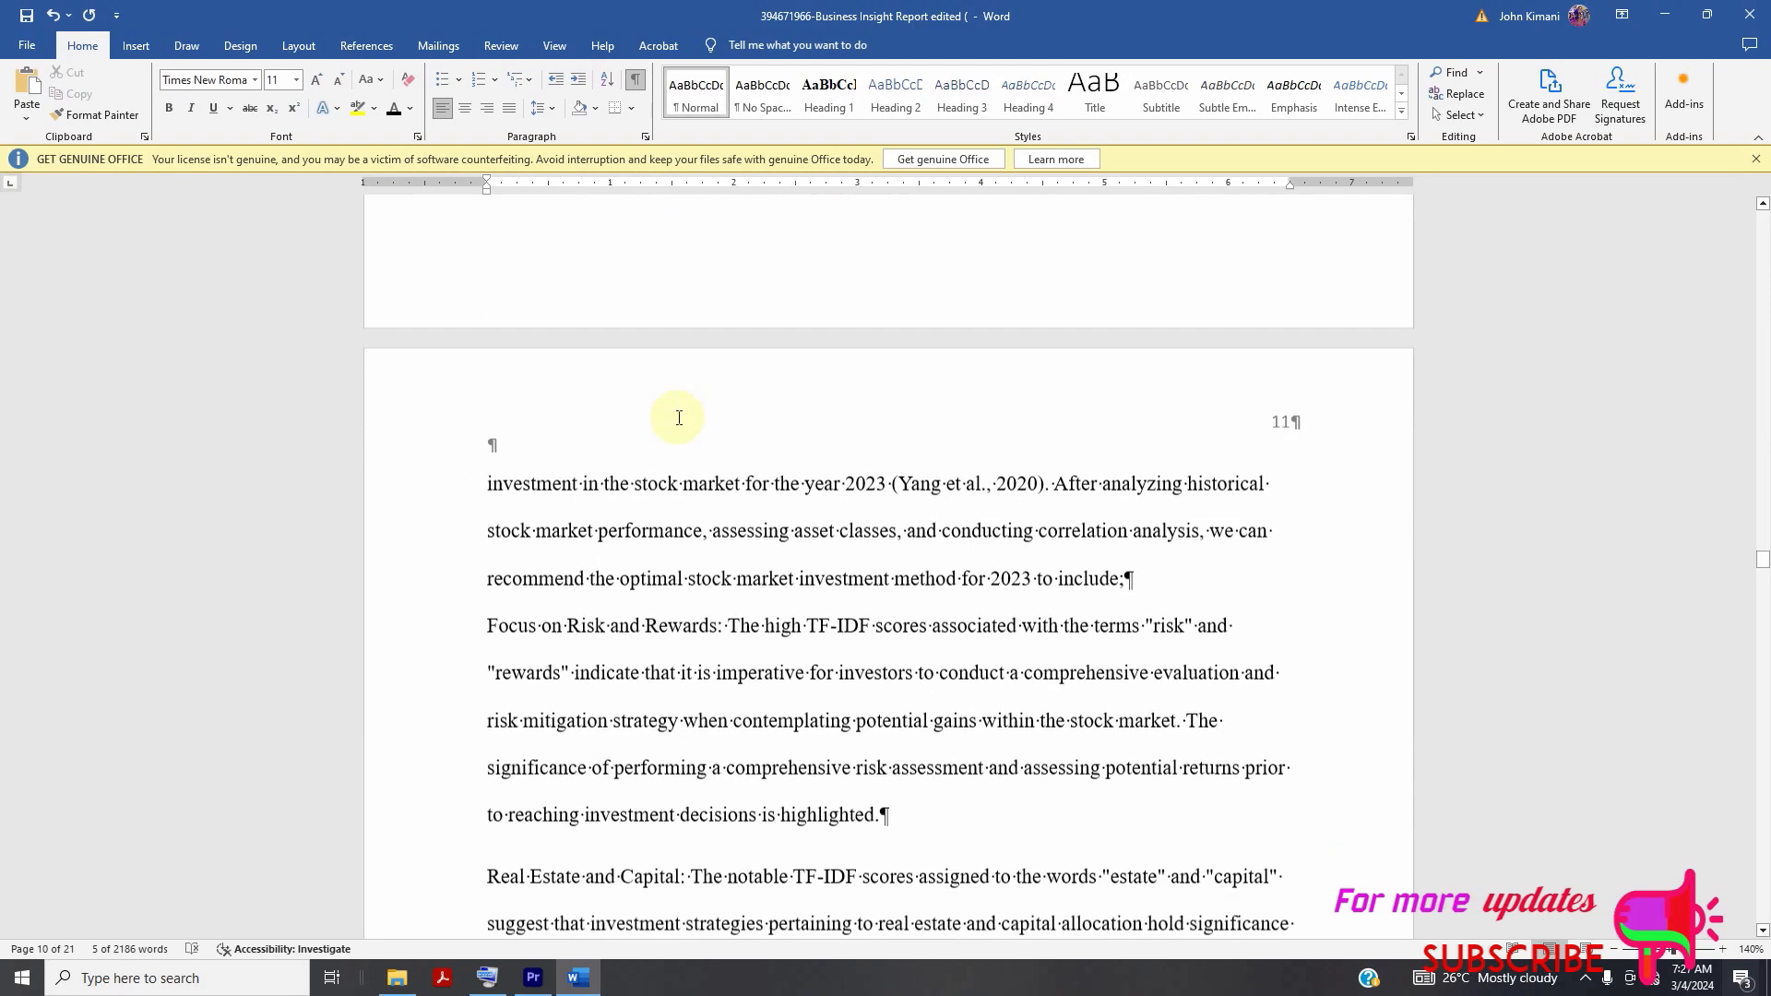
scroll(682, 564, down, 15)
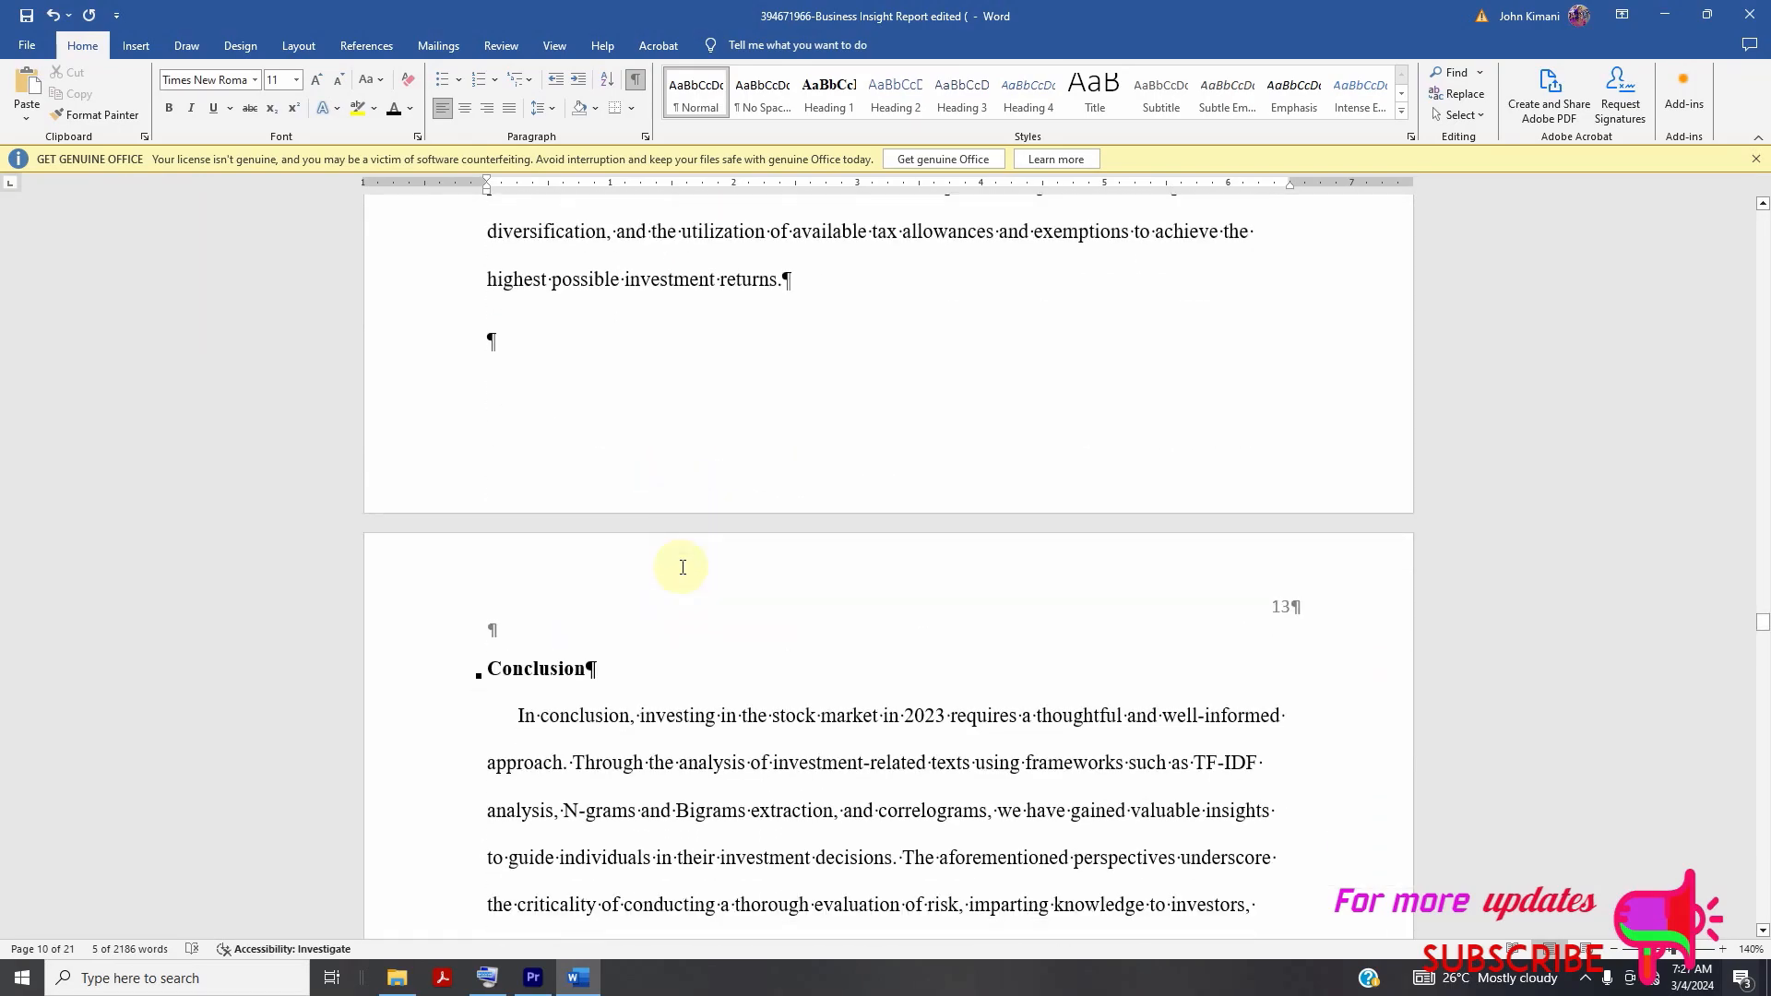
scroll(1258, 557, up, 3)
drag(1762, 627, 1760, 250)
click(626, 620)
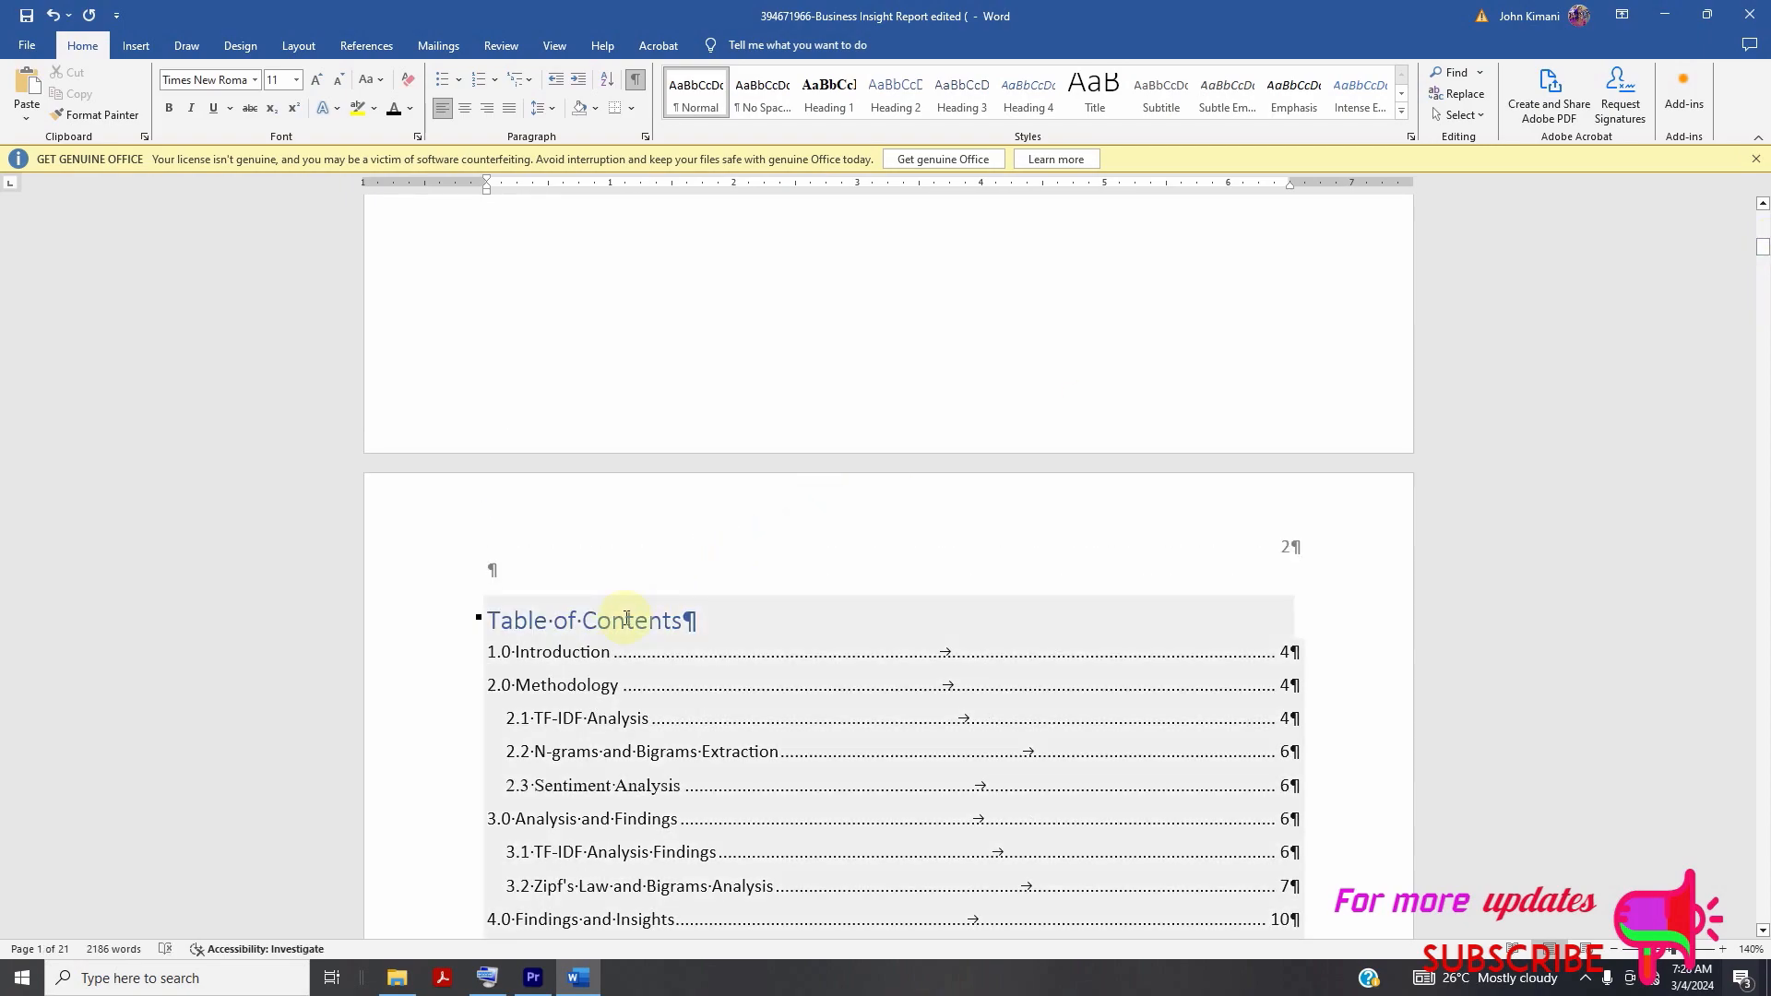
click(582, 584)
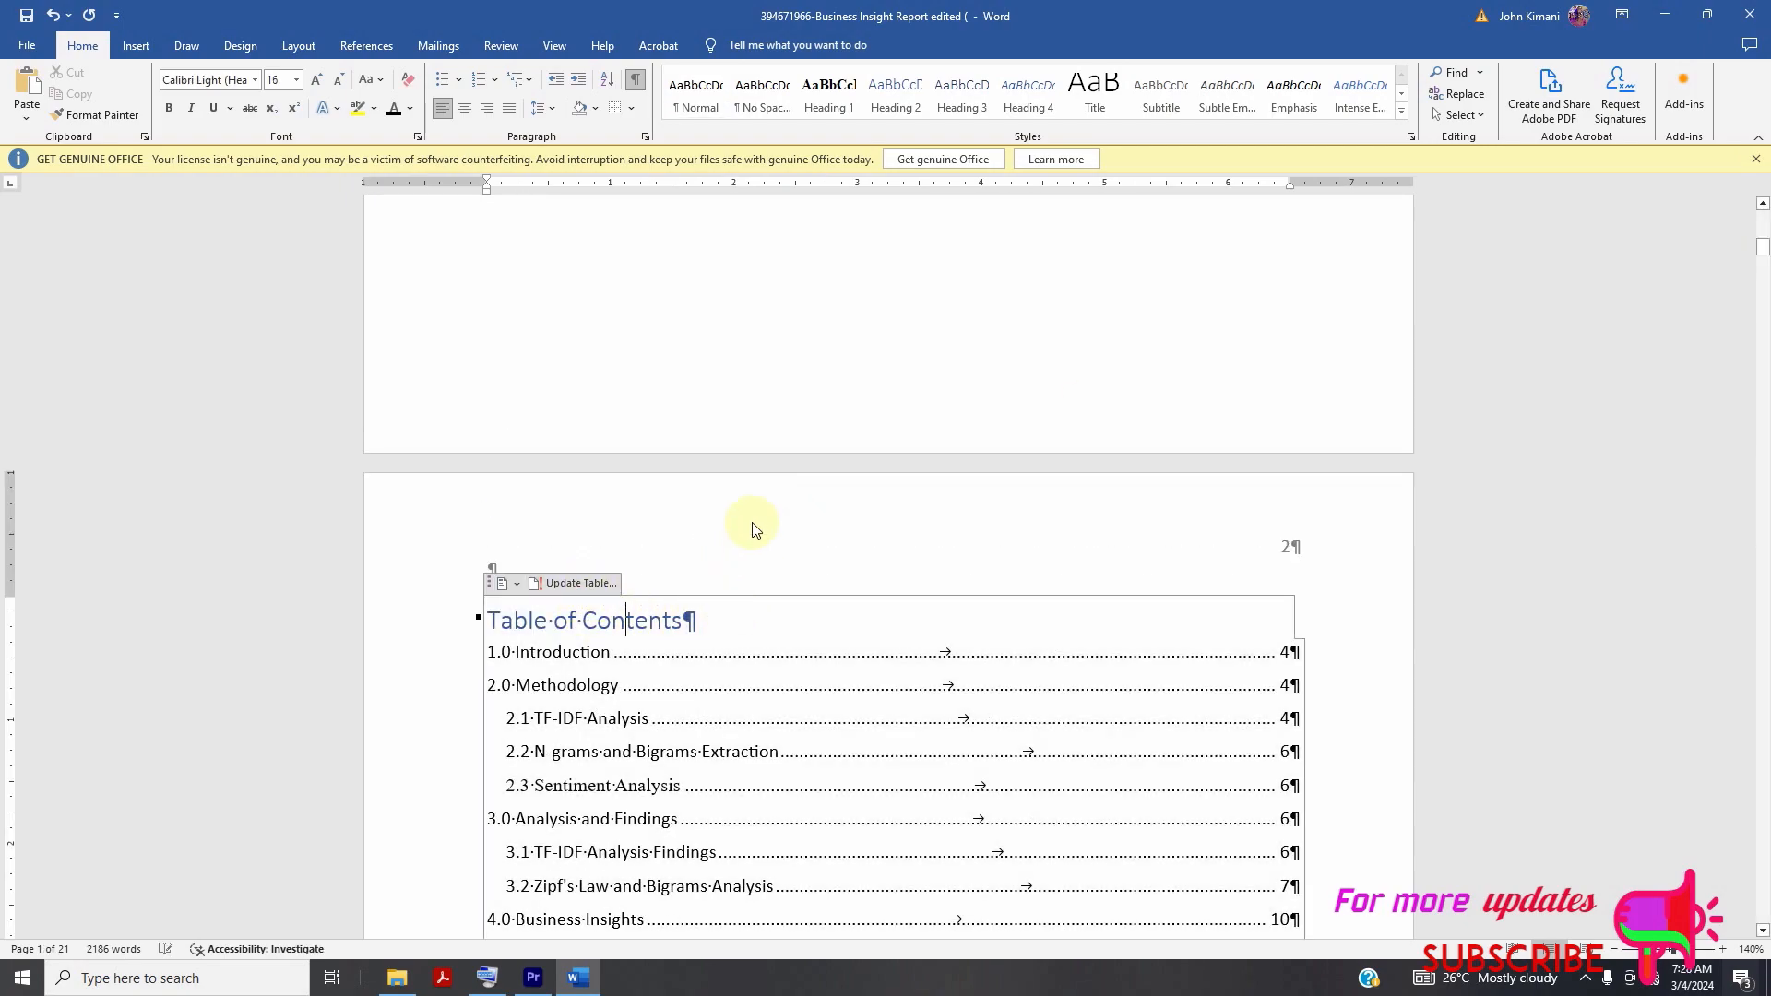
scroll(749, 526, down, 3)
scroll(770, 466, down, 5)
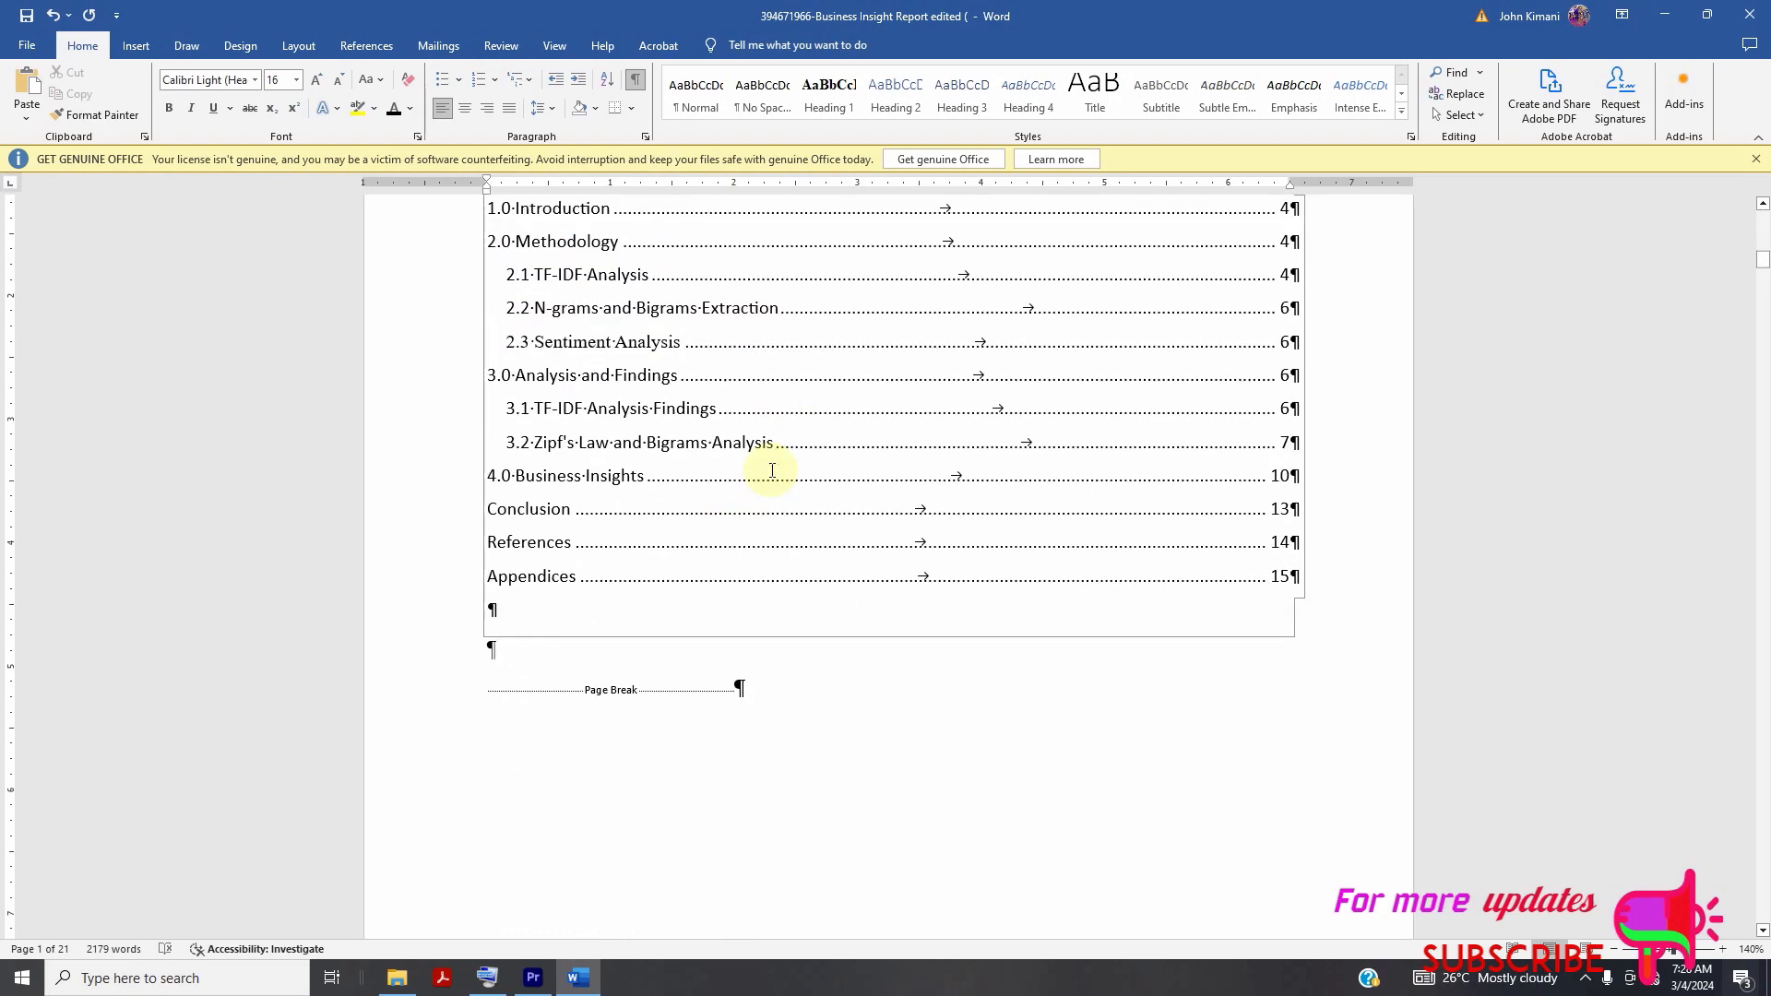
- Place the insertion point on the blank line below the table of contents and refresh the table once more
click(498, 371)
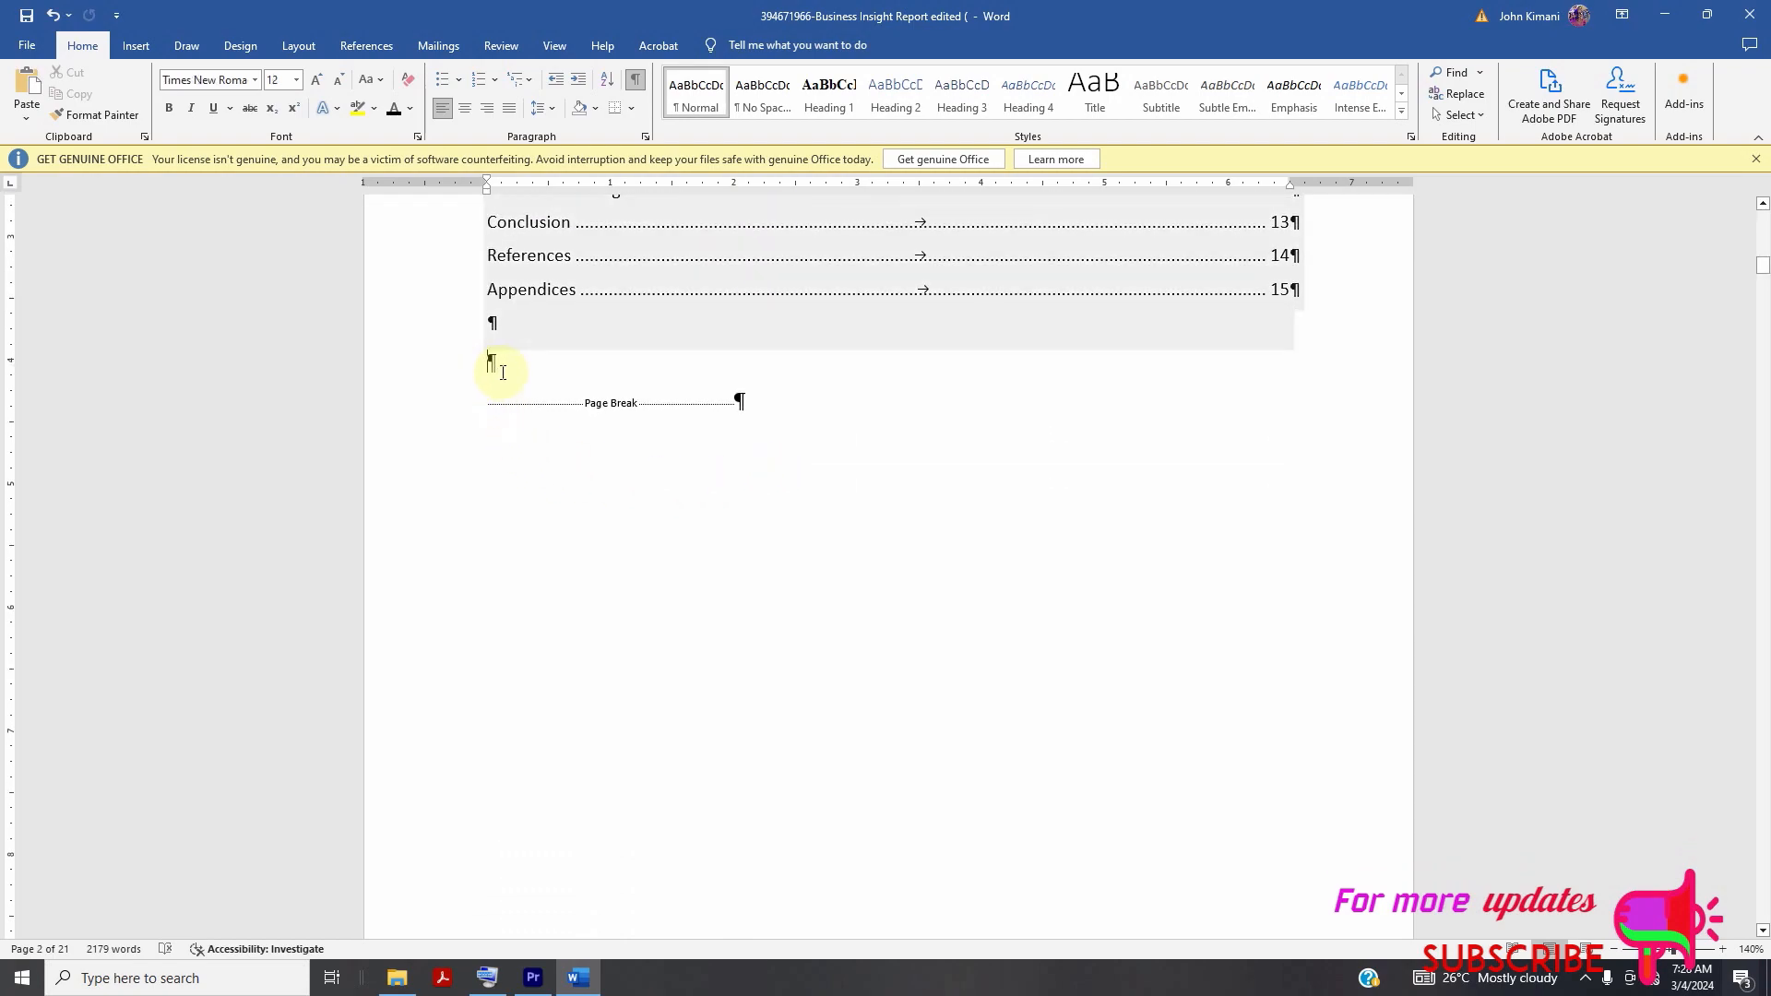
click(366, 45)
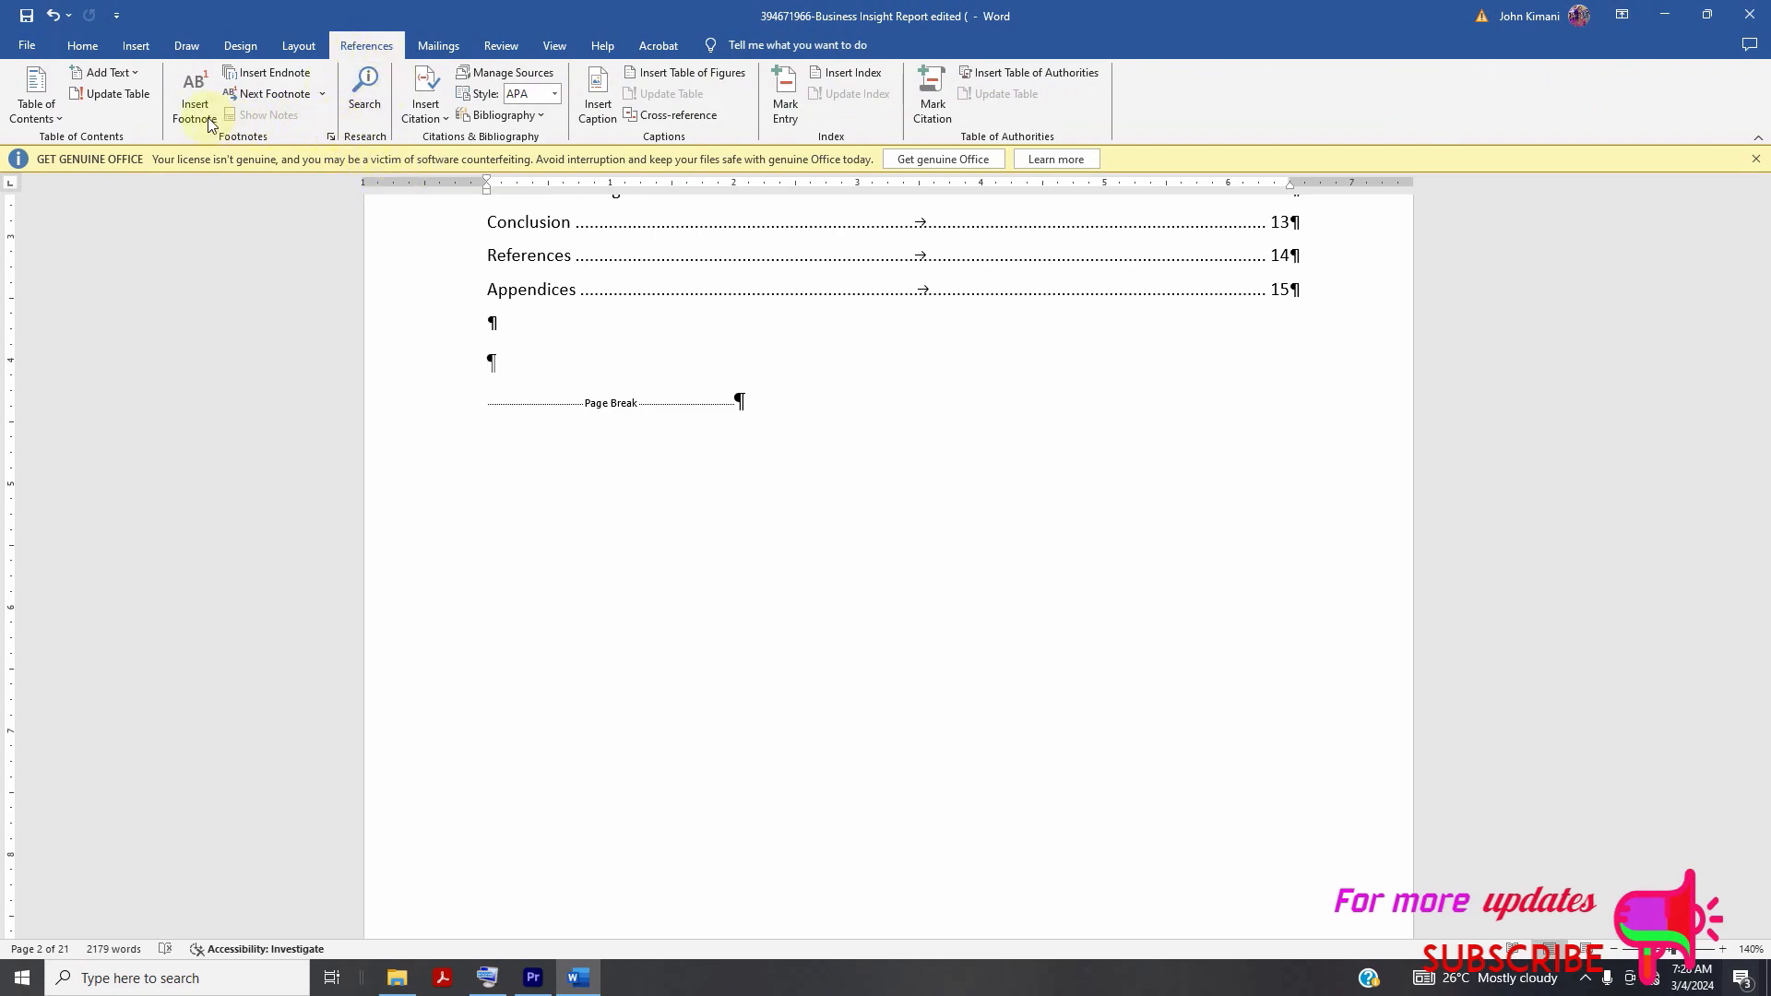
click(109, 95)
double_click(786, 486)
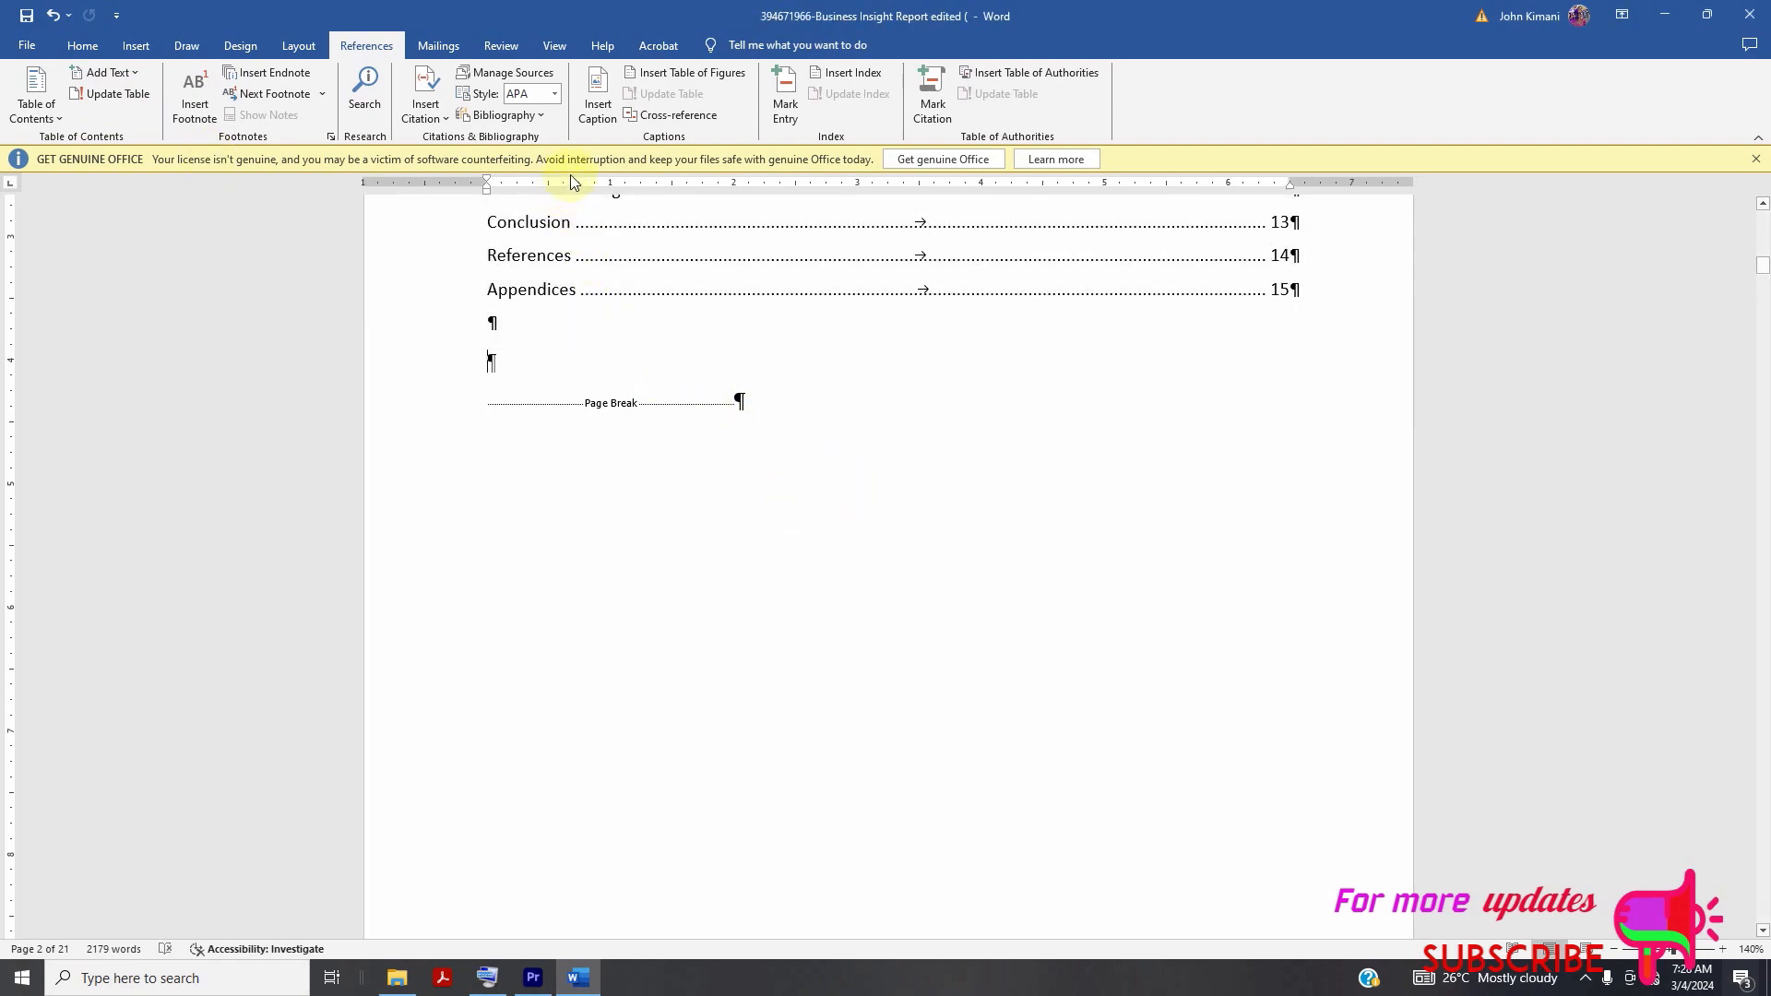
- Insert a table of figures below the table of contents on page 2, using the Figure caption label and right-aligned page numbers
click(682, 73)
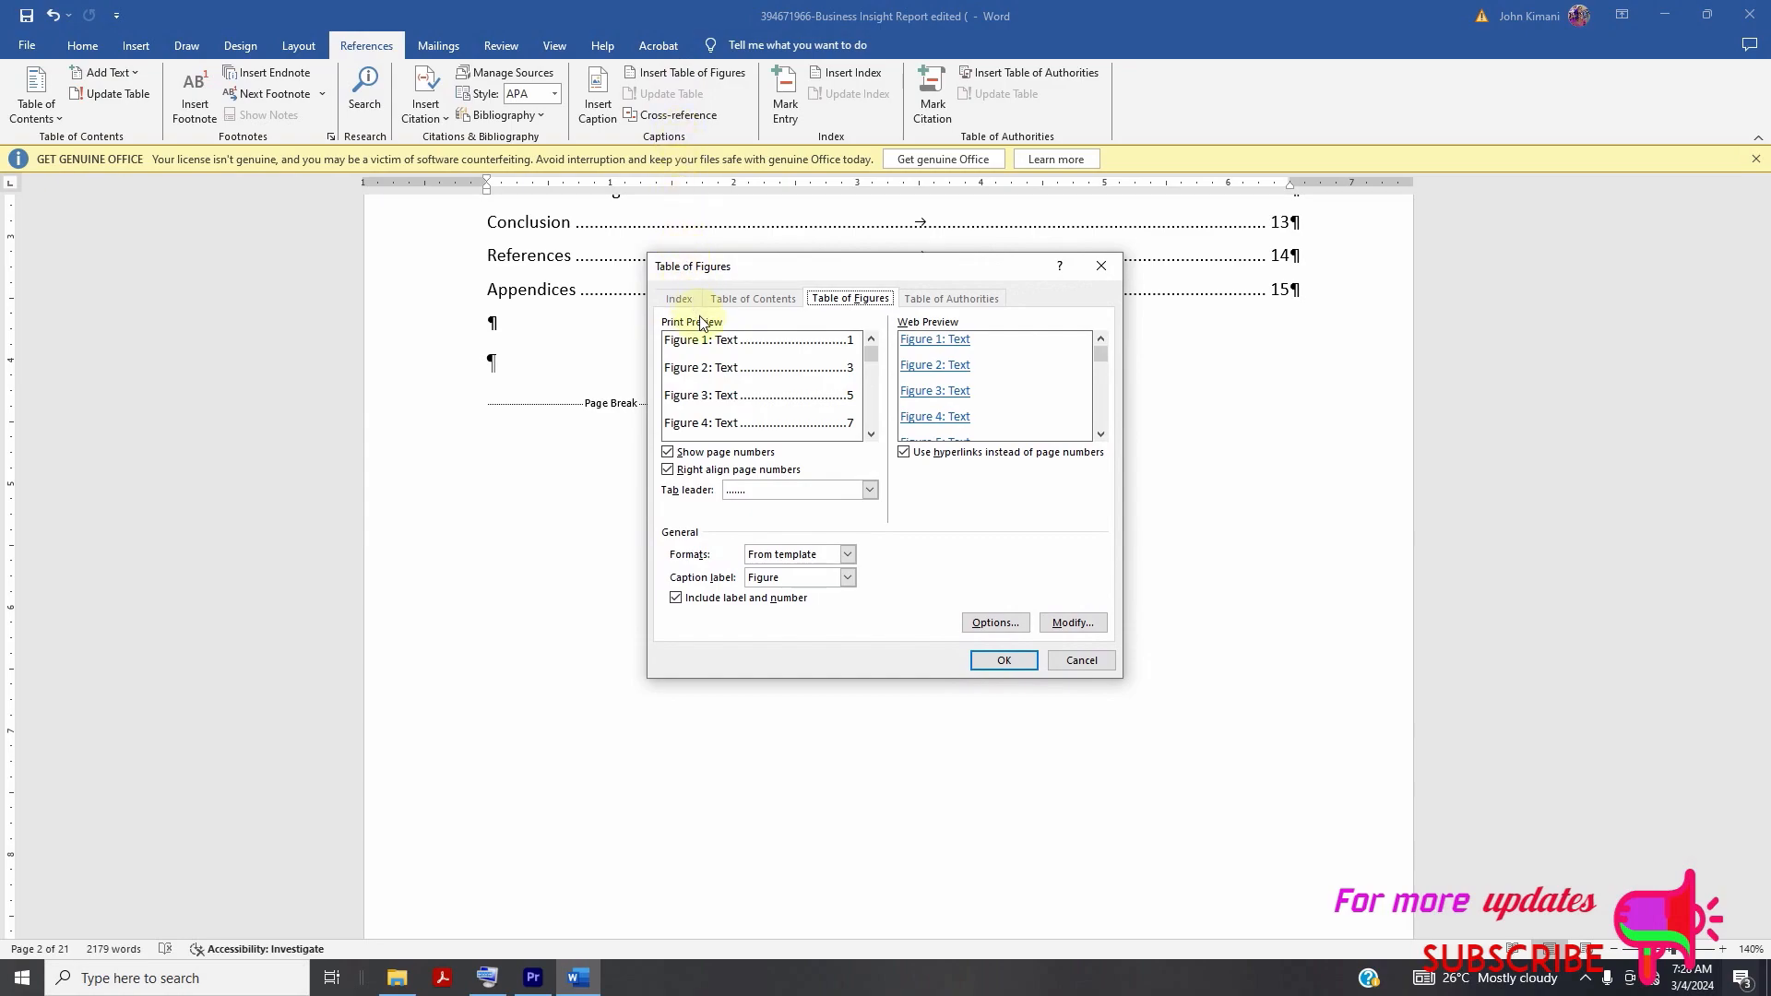
click(1004, 661)
scroll(789, 482, up, 6)
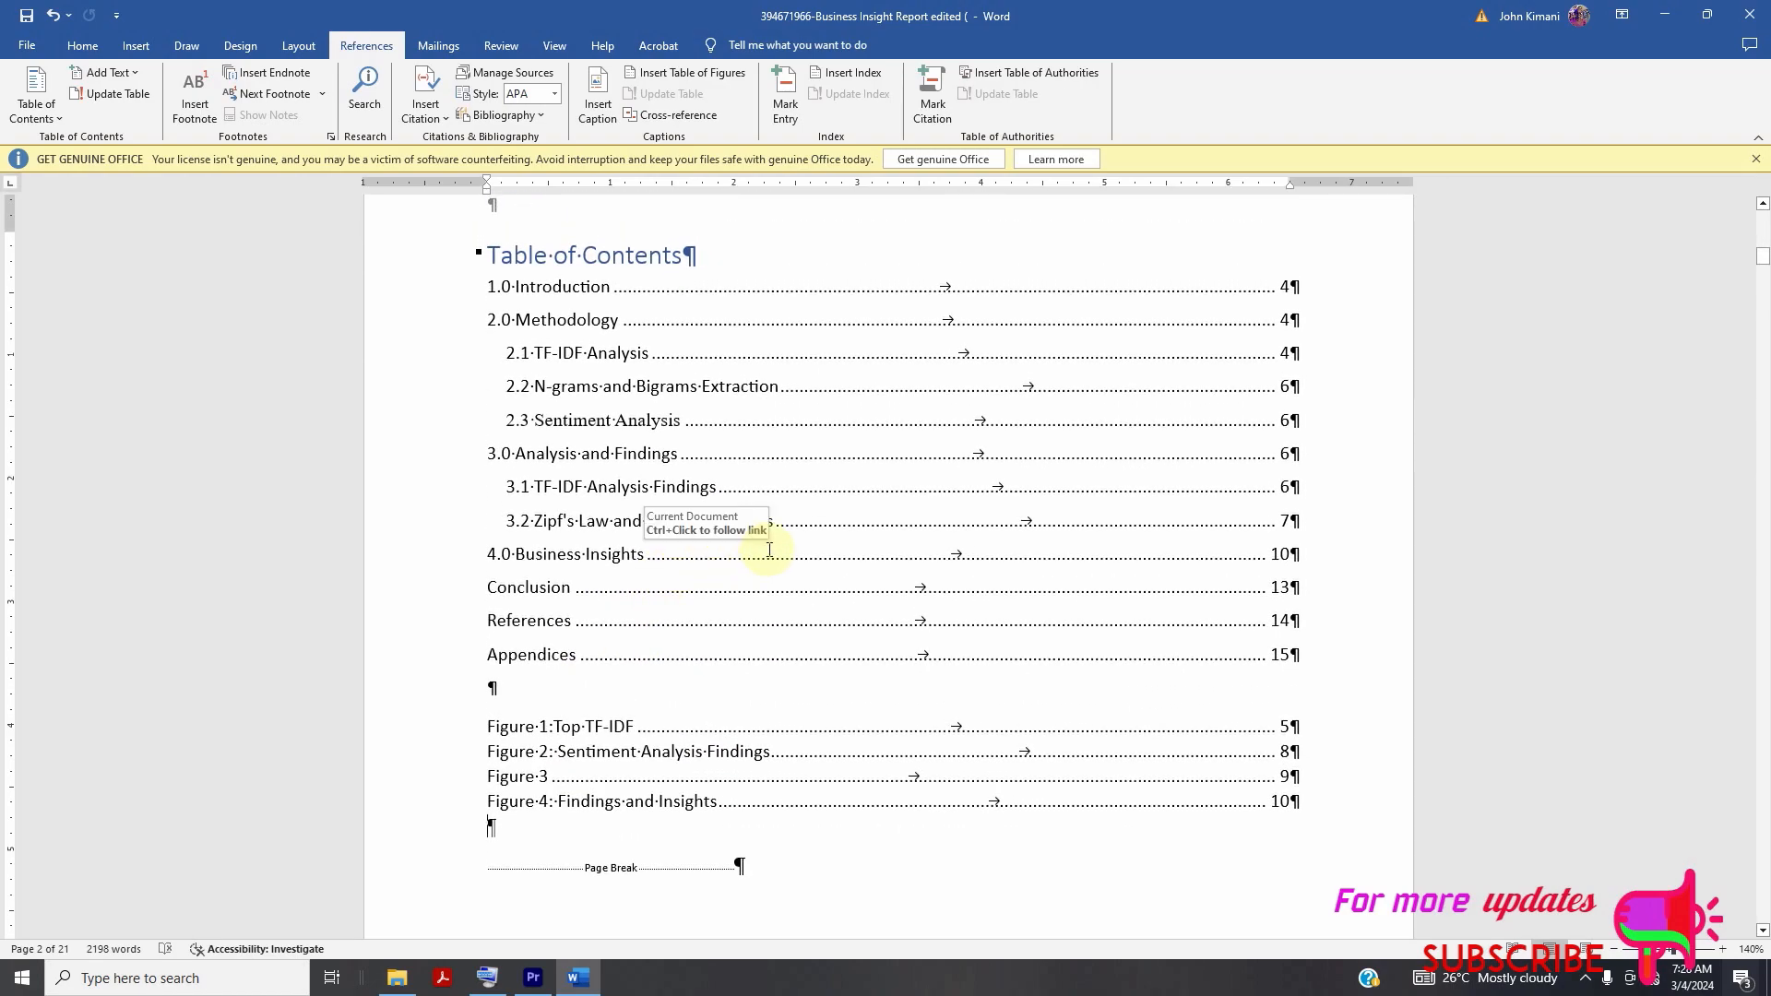
click(758, 574)
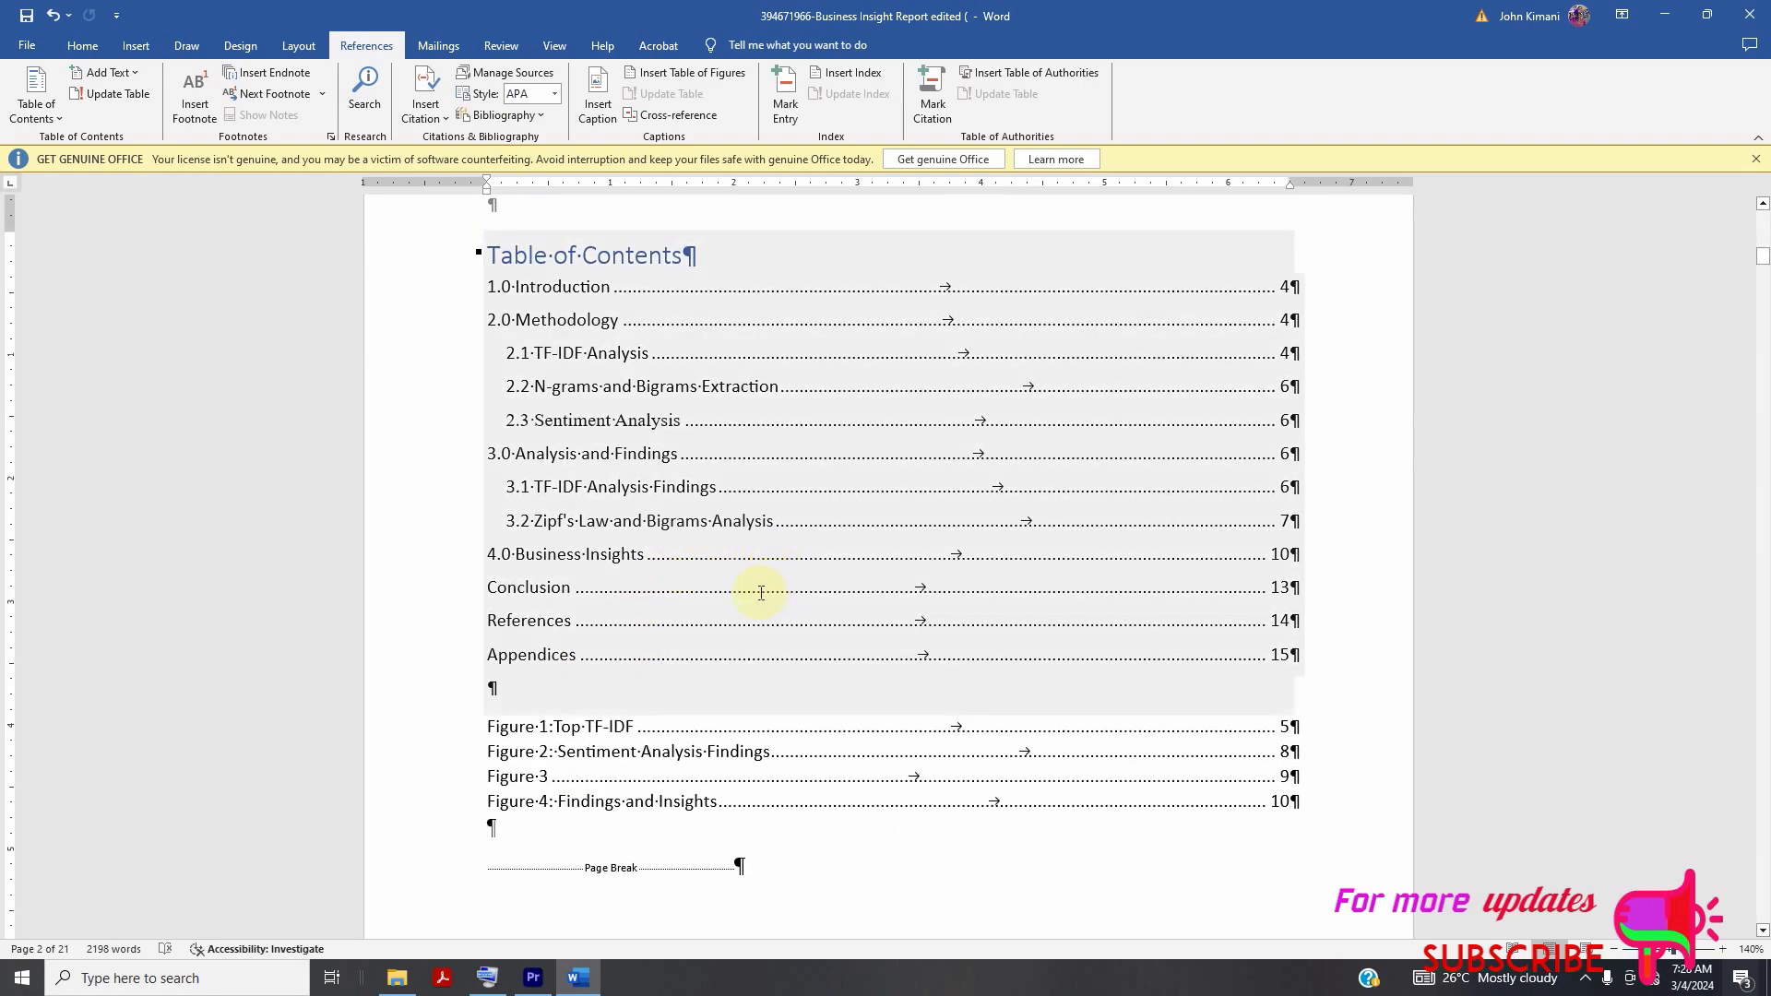
- Update the entire table of figures from the current captions
triple_click(525, 732)
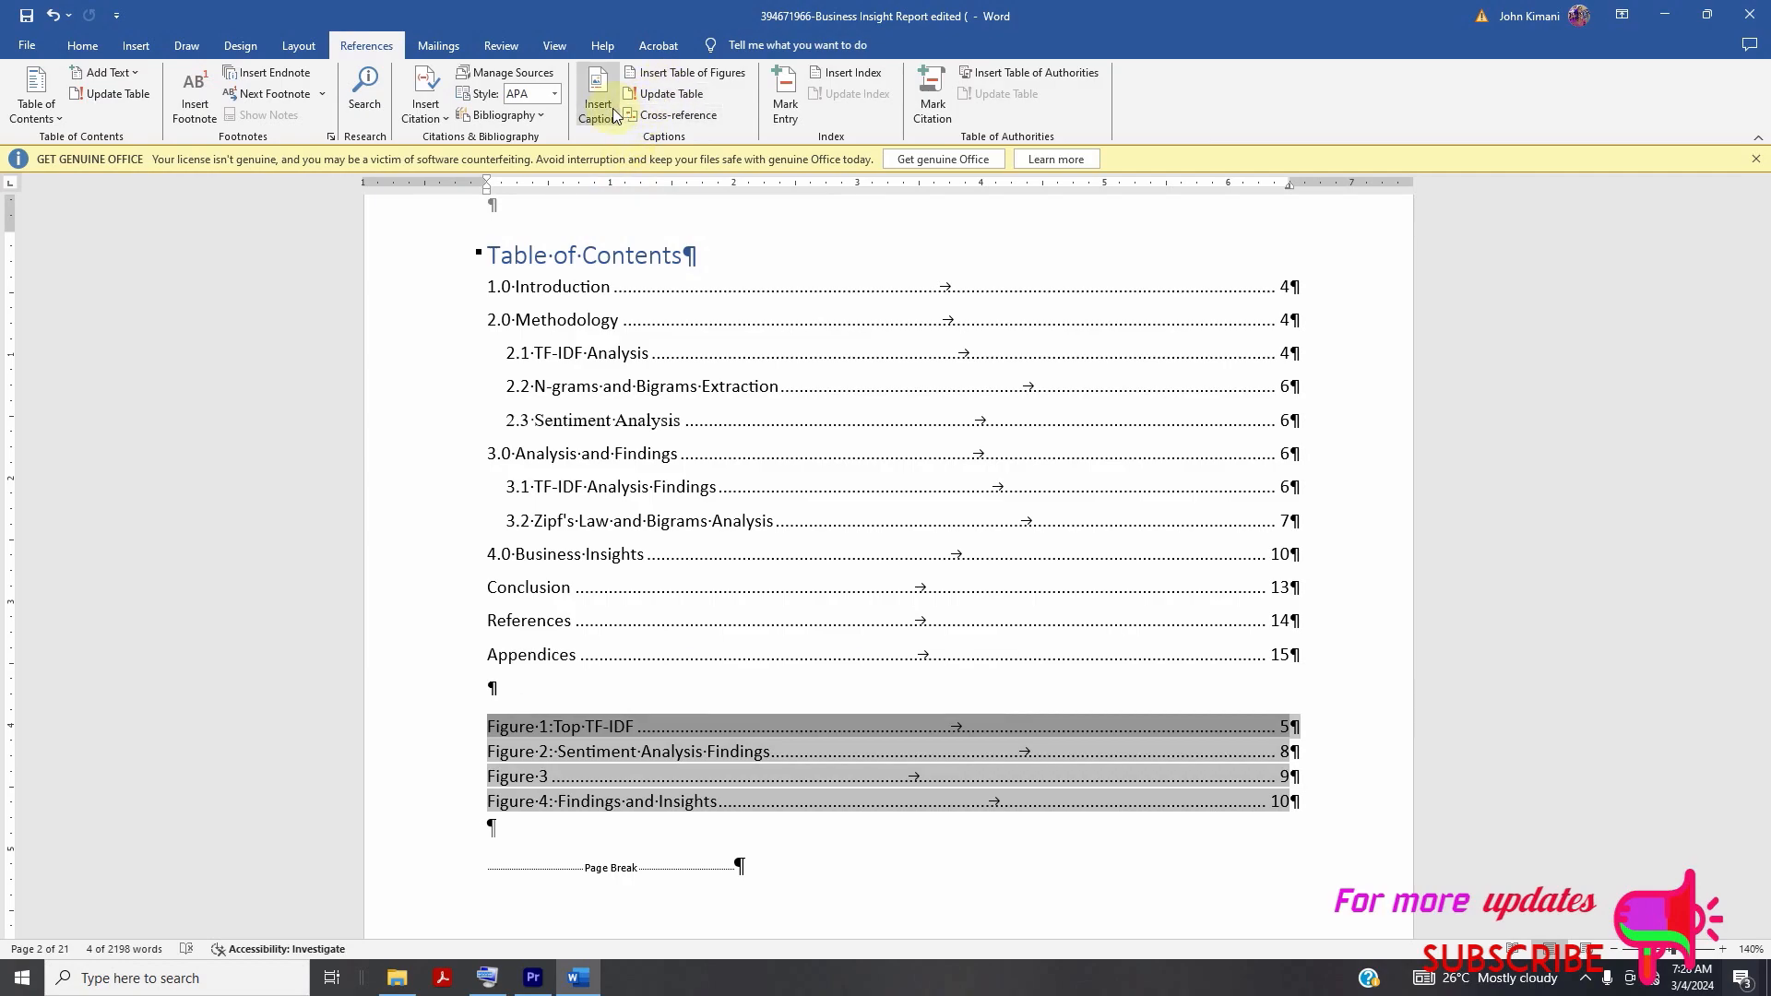
click(657, 94)
click(795, 489)
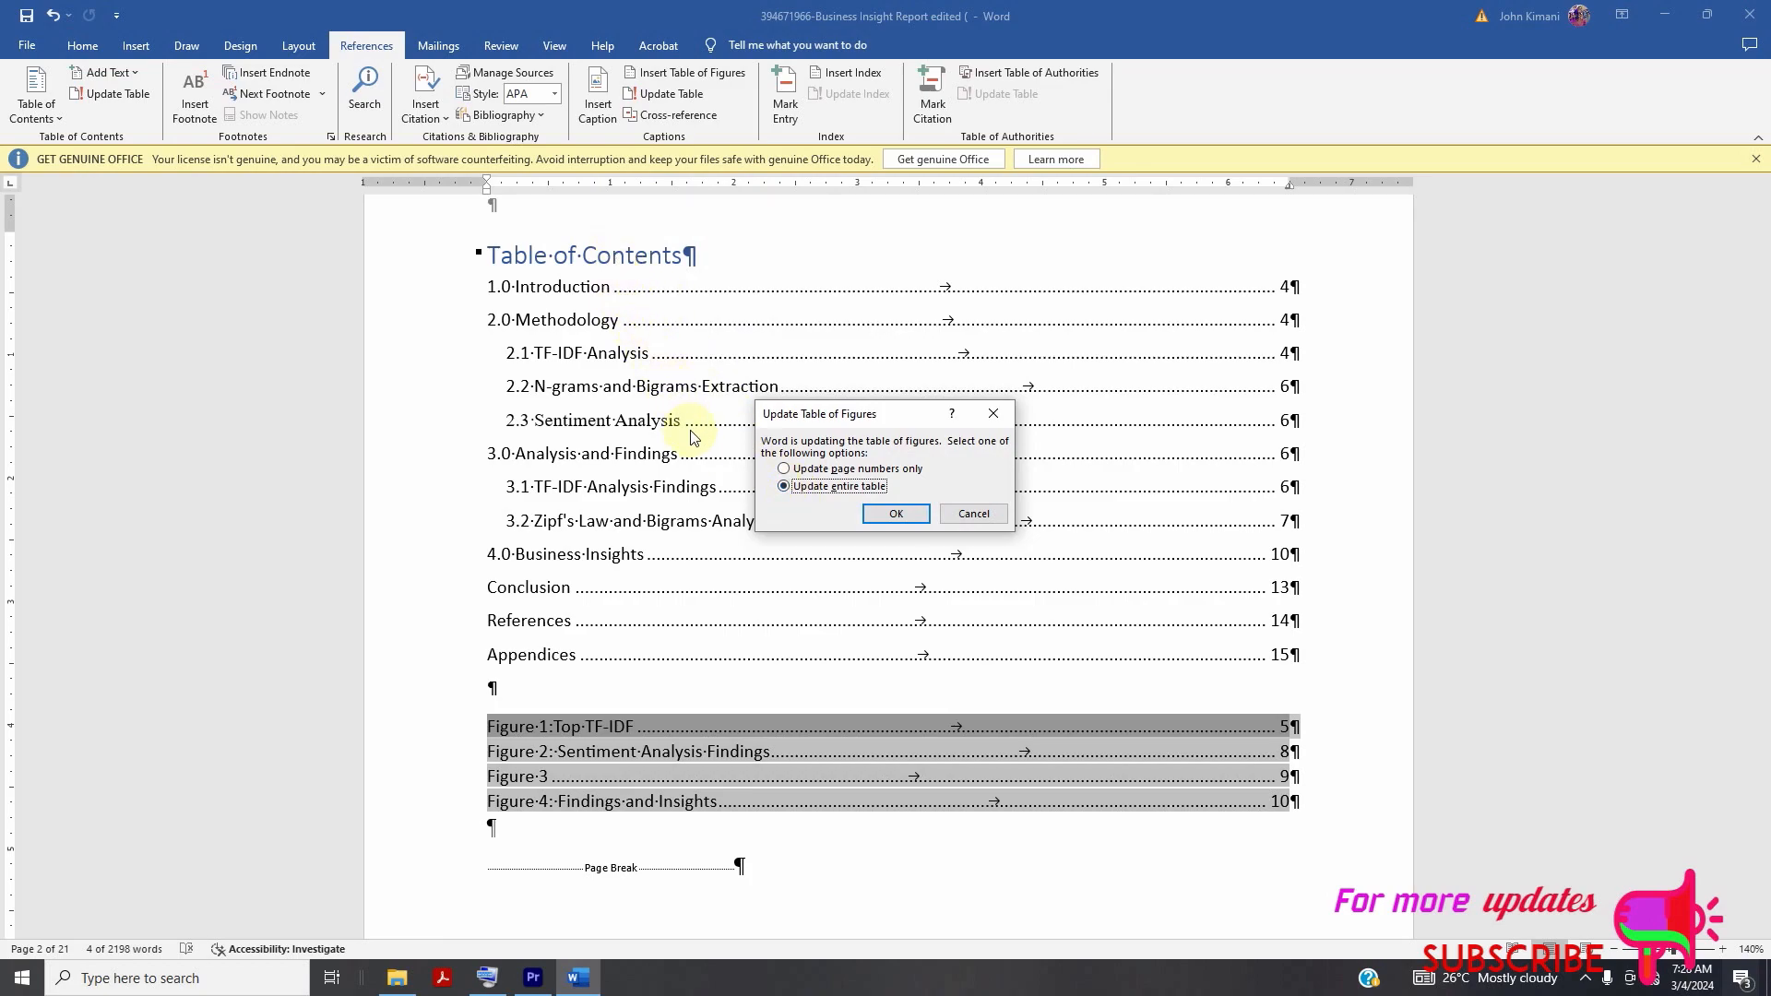
click(886, 516)
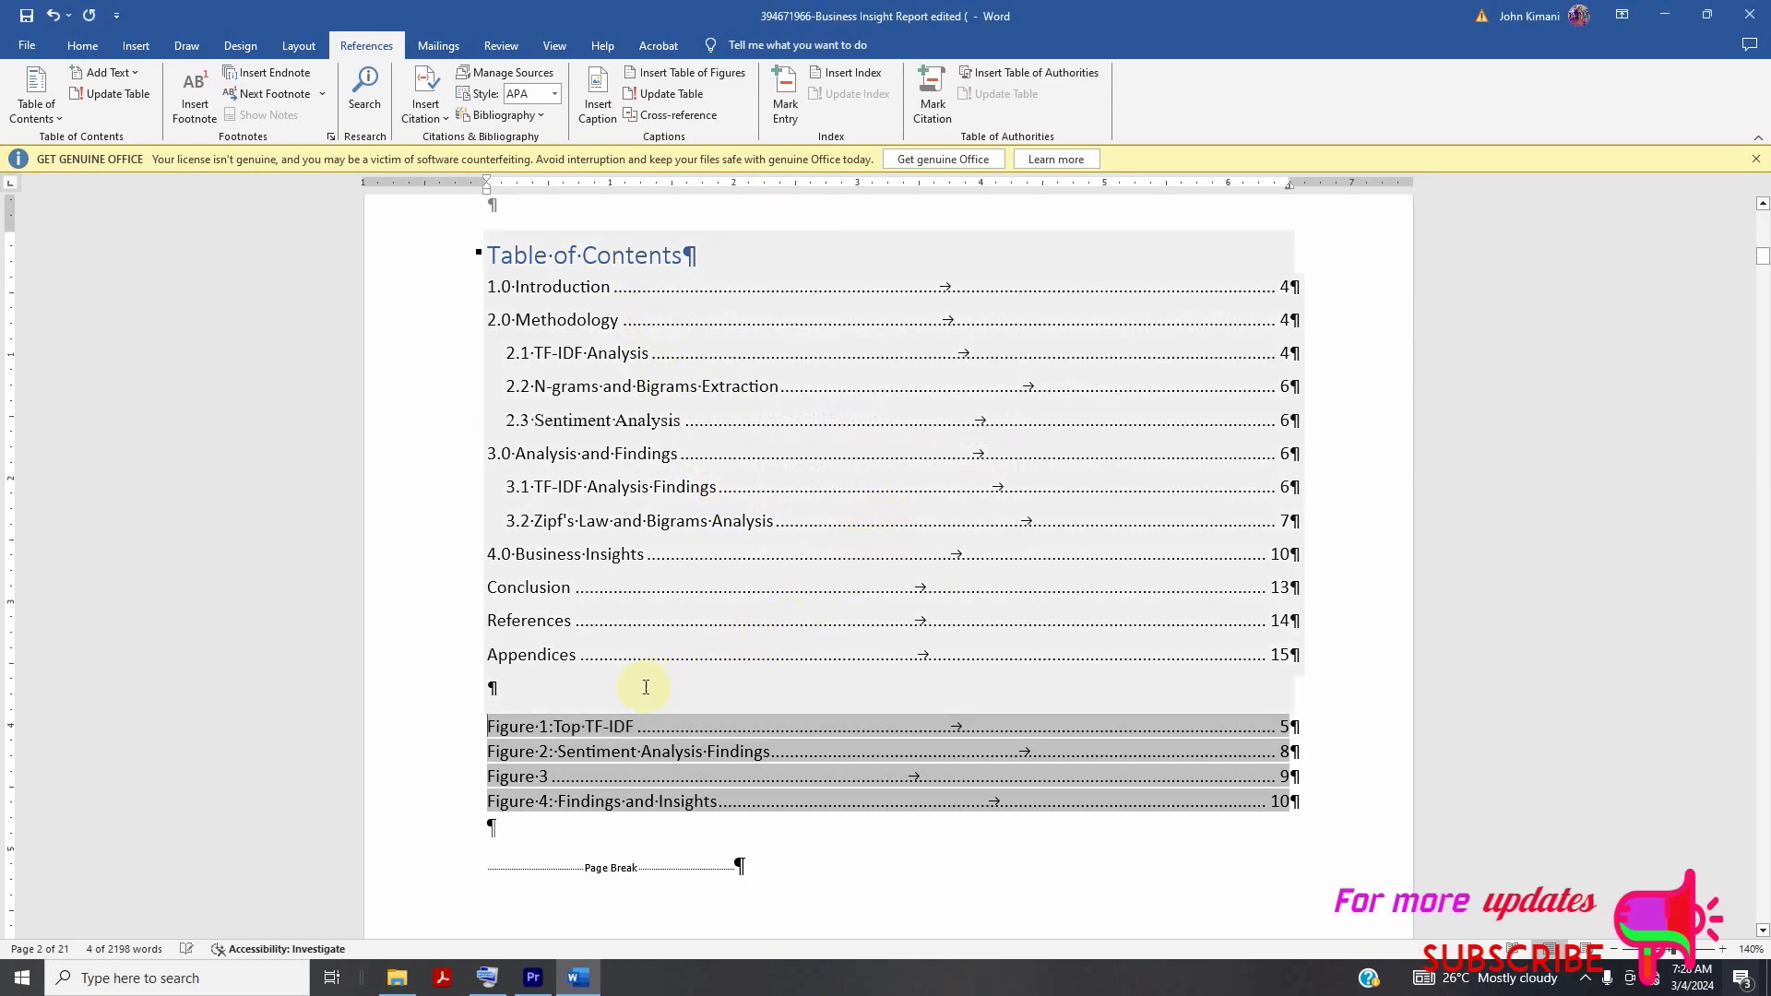
- Insert a page break before the table of figures and add a blank line above its first entry
click(497, 688)
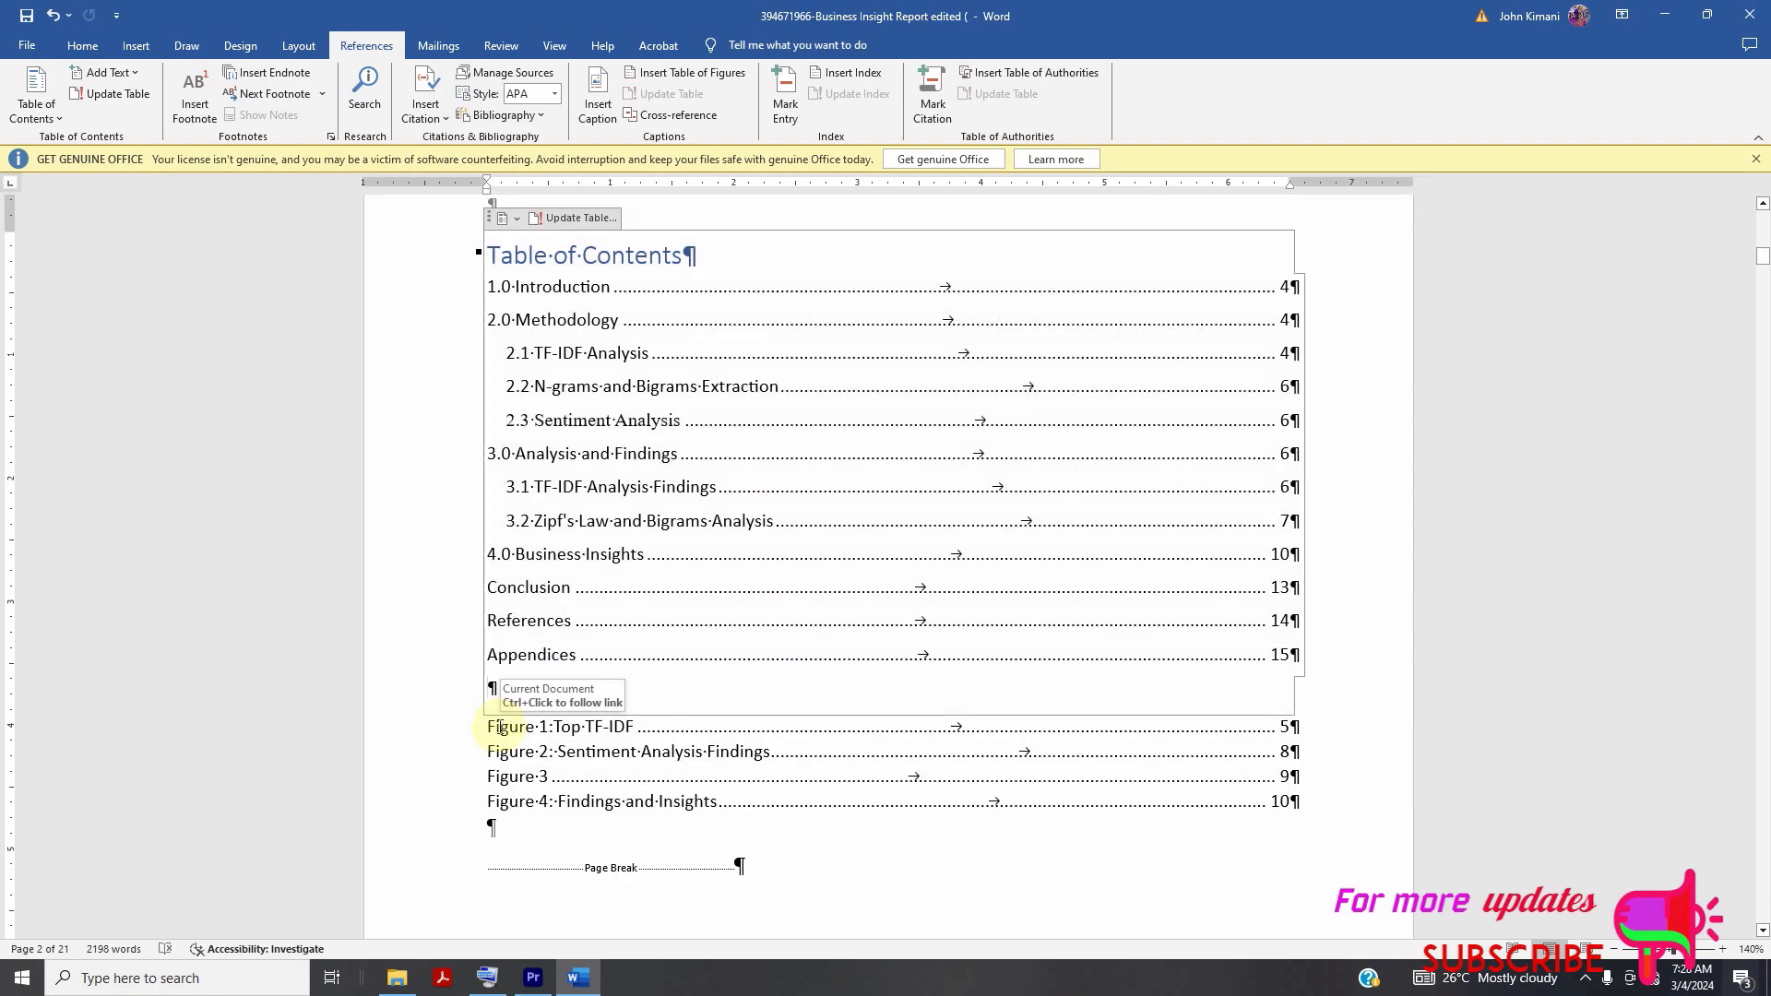
click(495, 728)
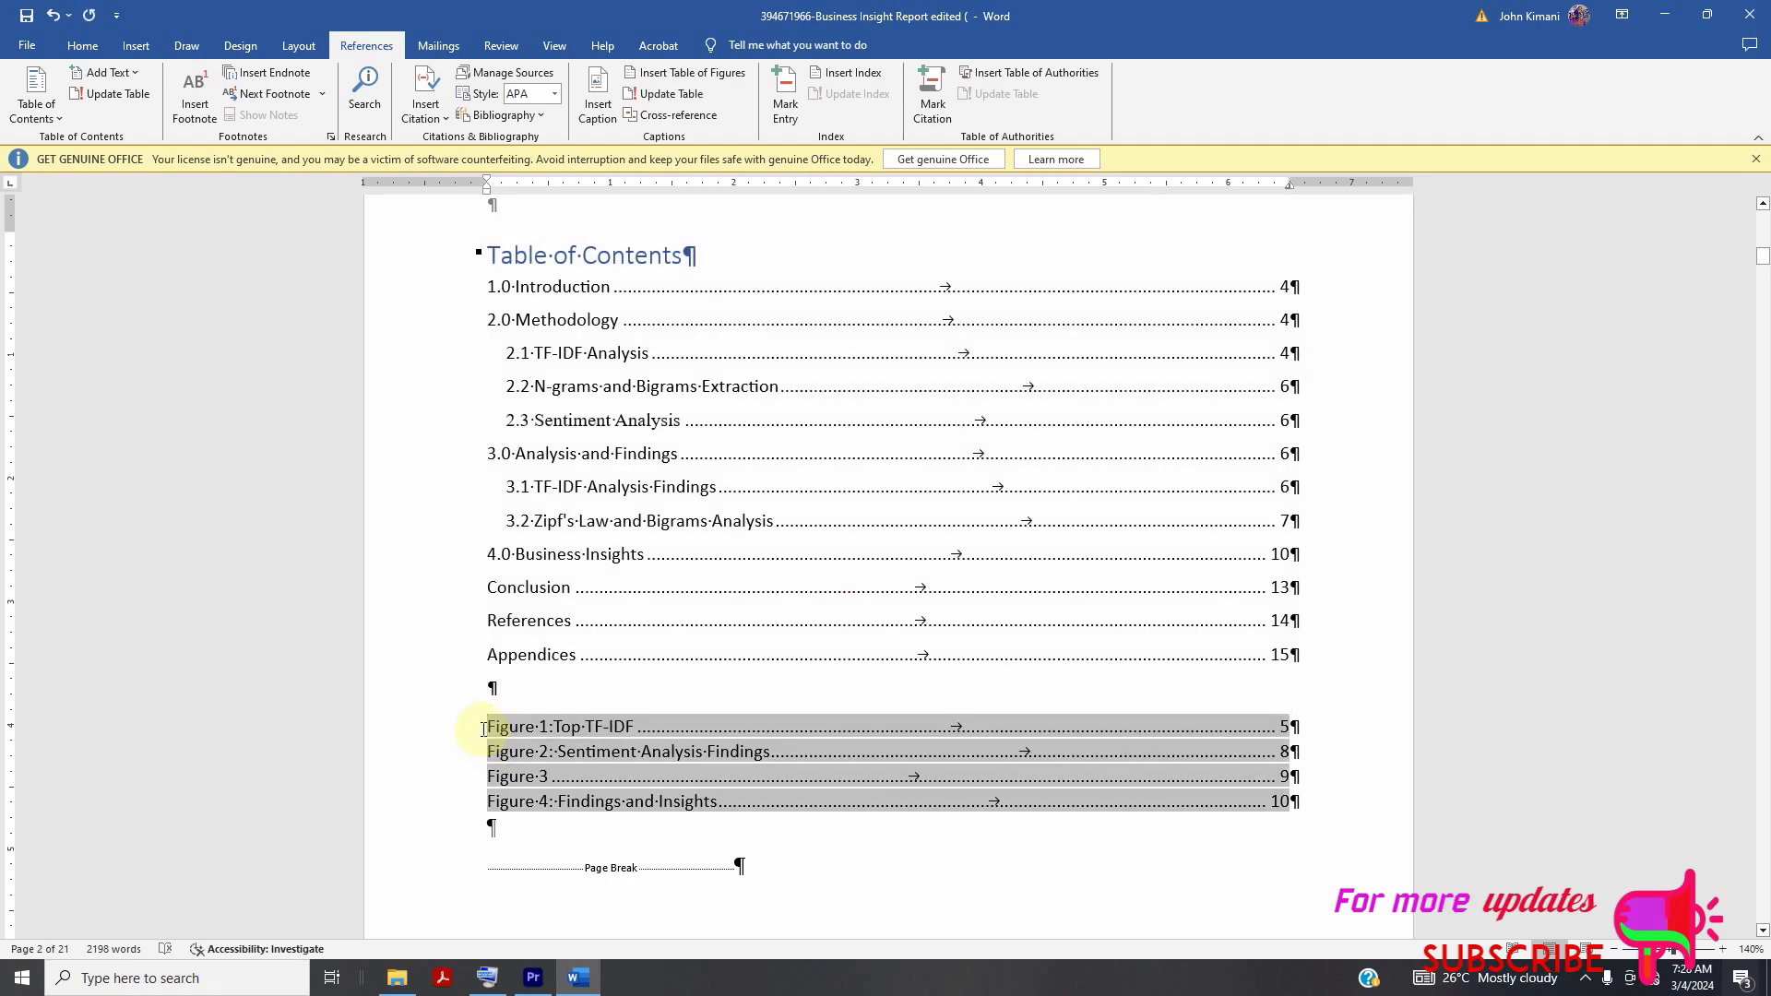
click(296, 44)
click(230, 72)
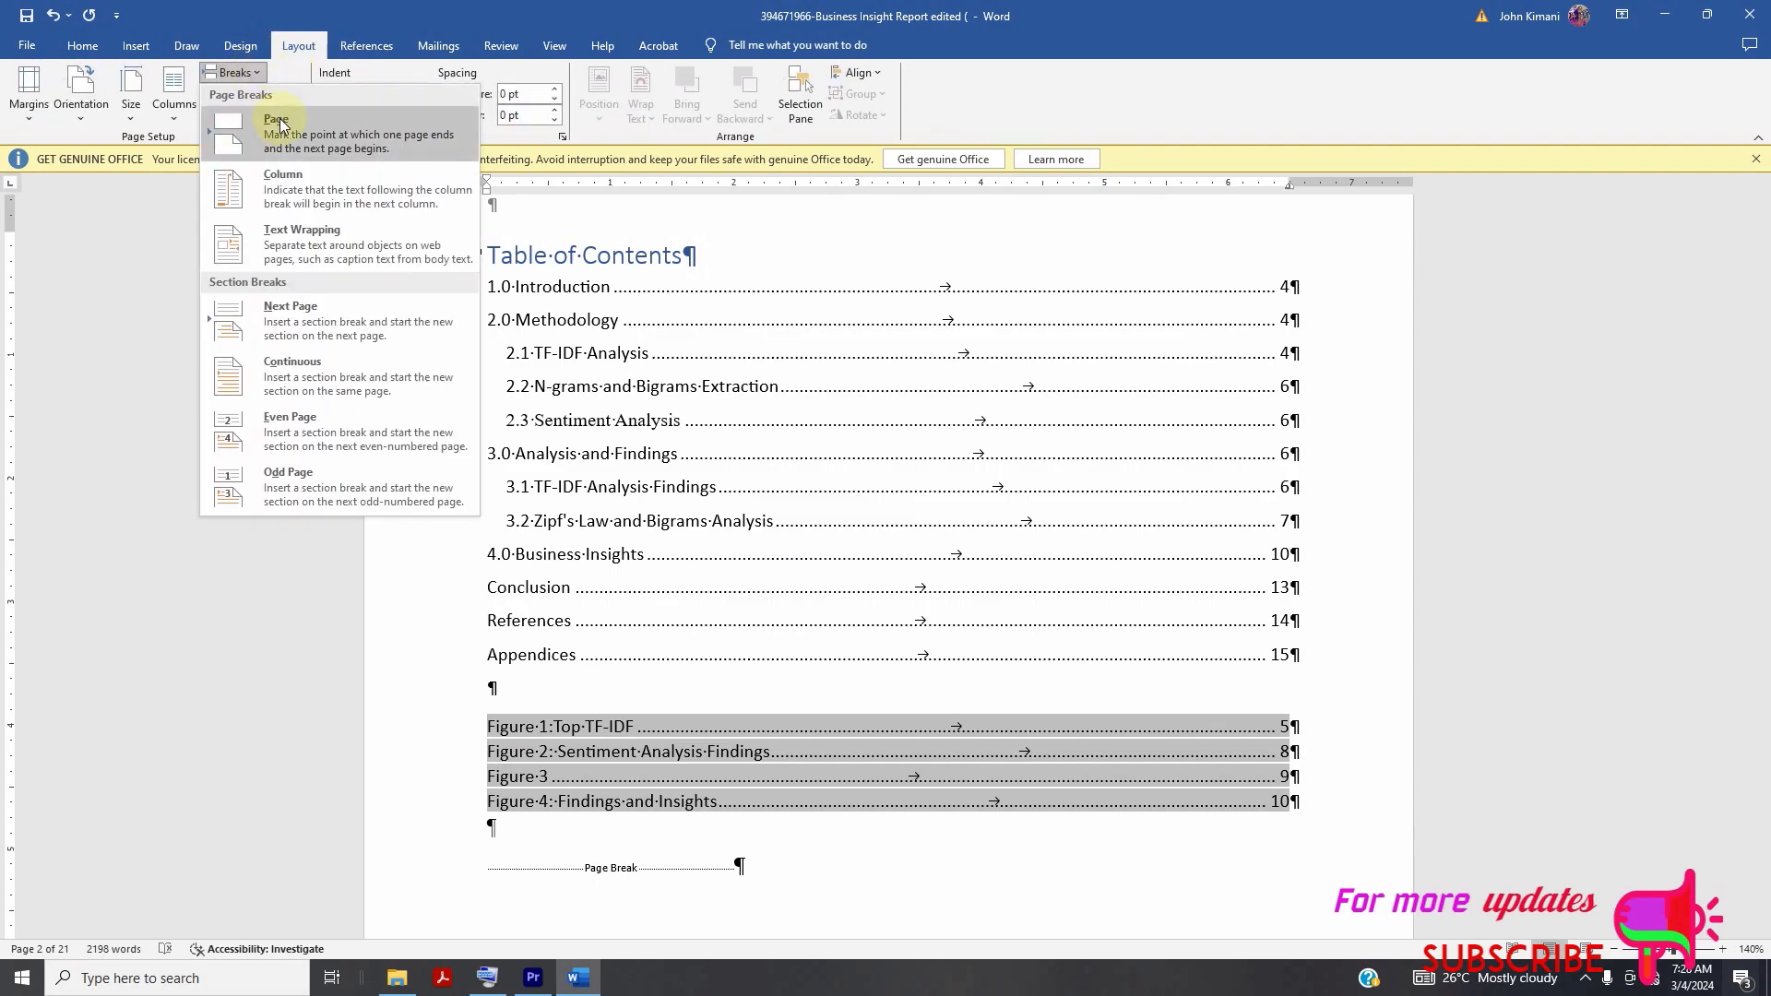
click(294, 137)
scroll(534, 296, down, 5)
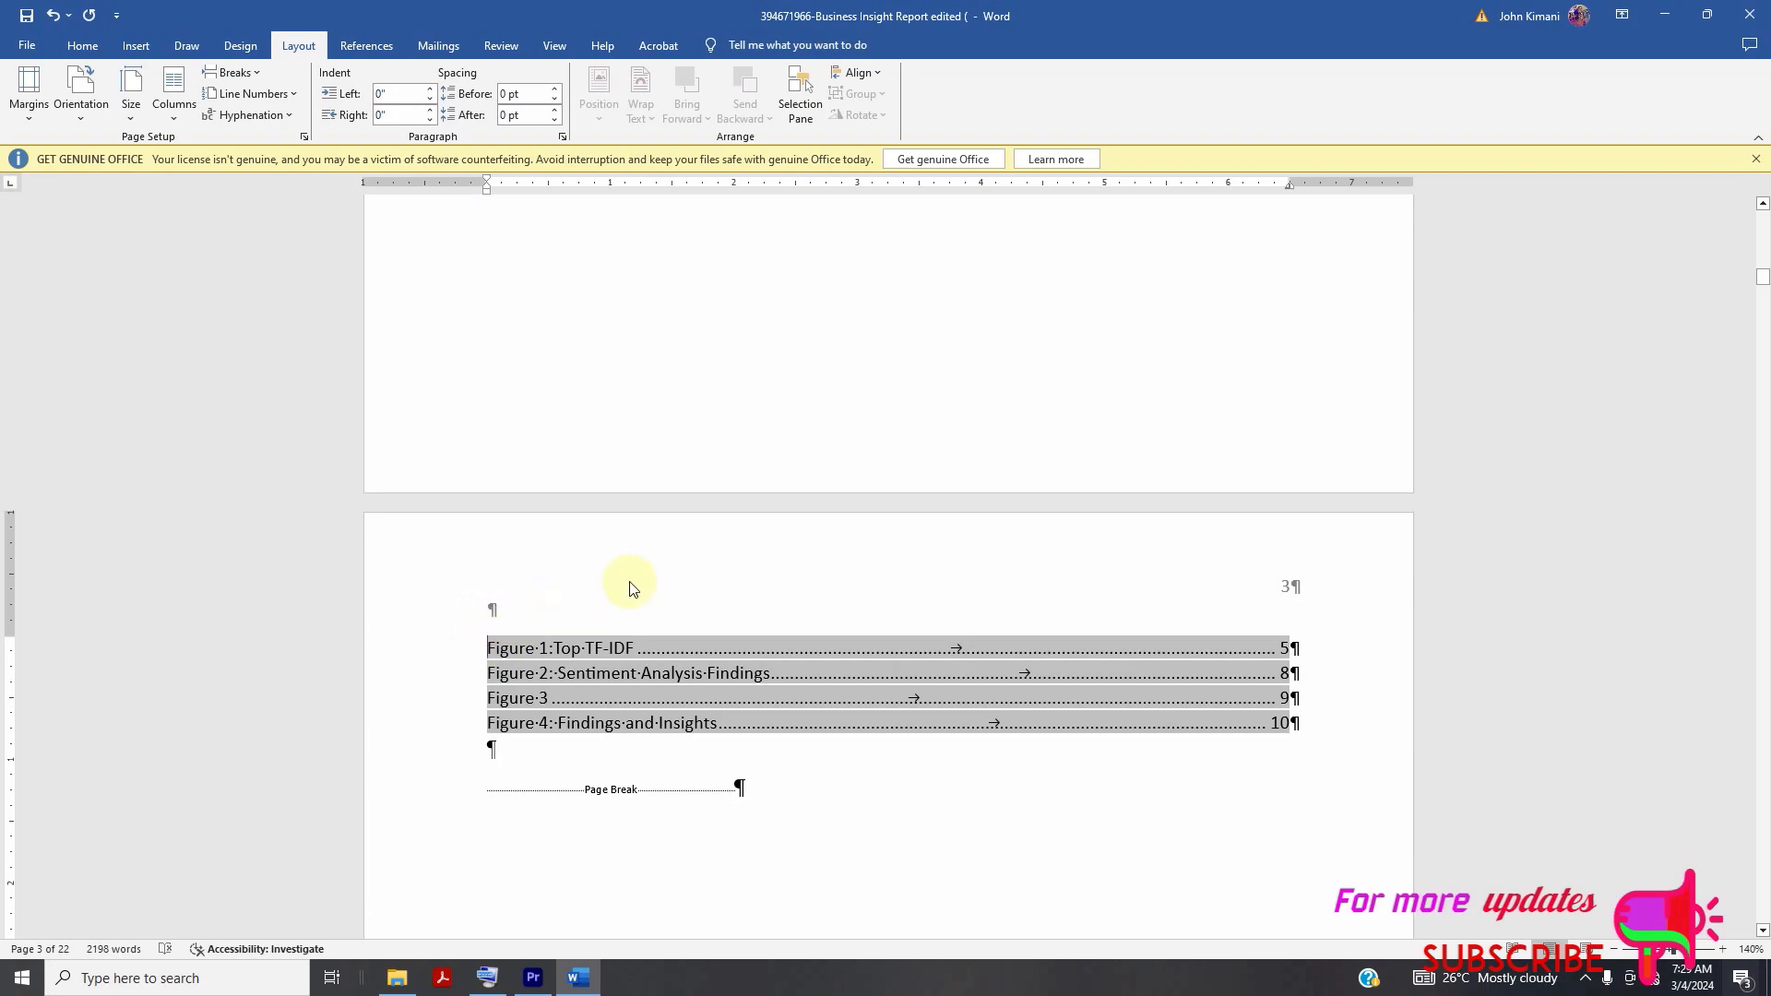
key(Return)
- Copy the "Table of Contents" heading above the figure list on page 3 and reword it as "Table of Figures"
scroll(672, 601, up, 10)
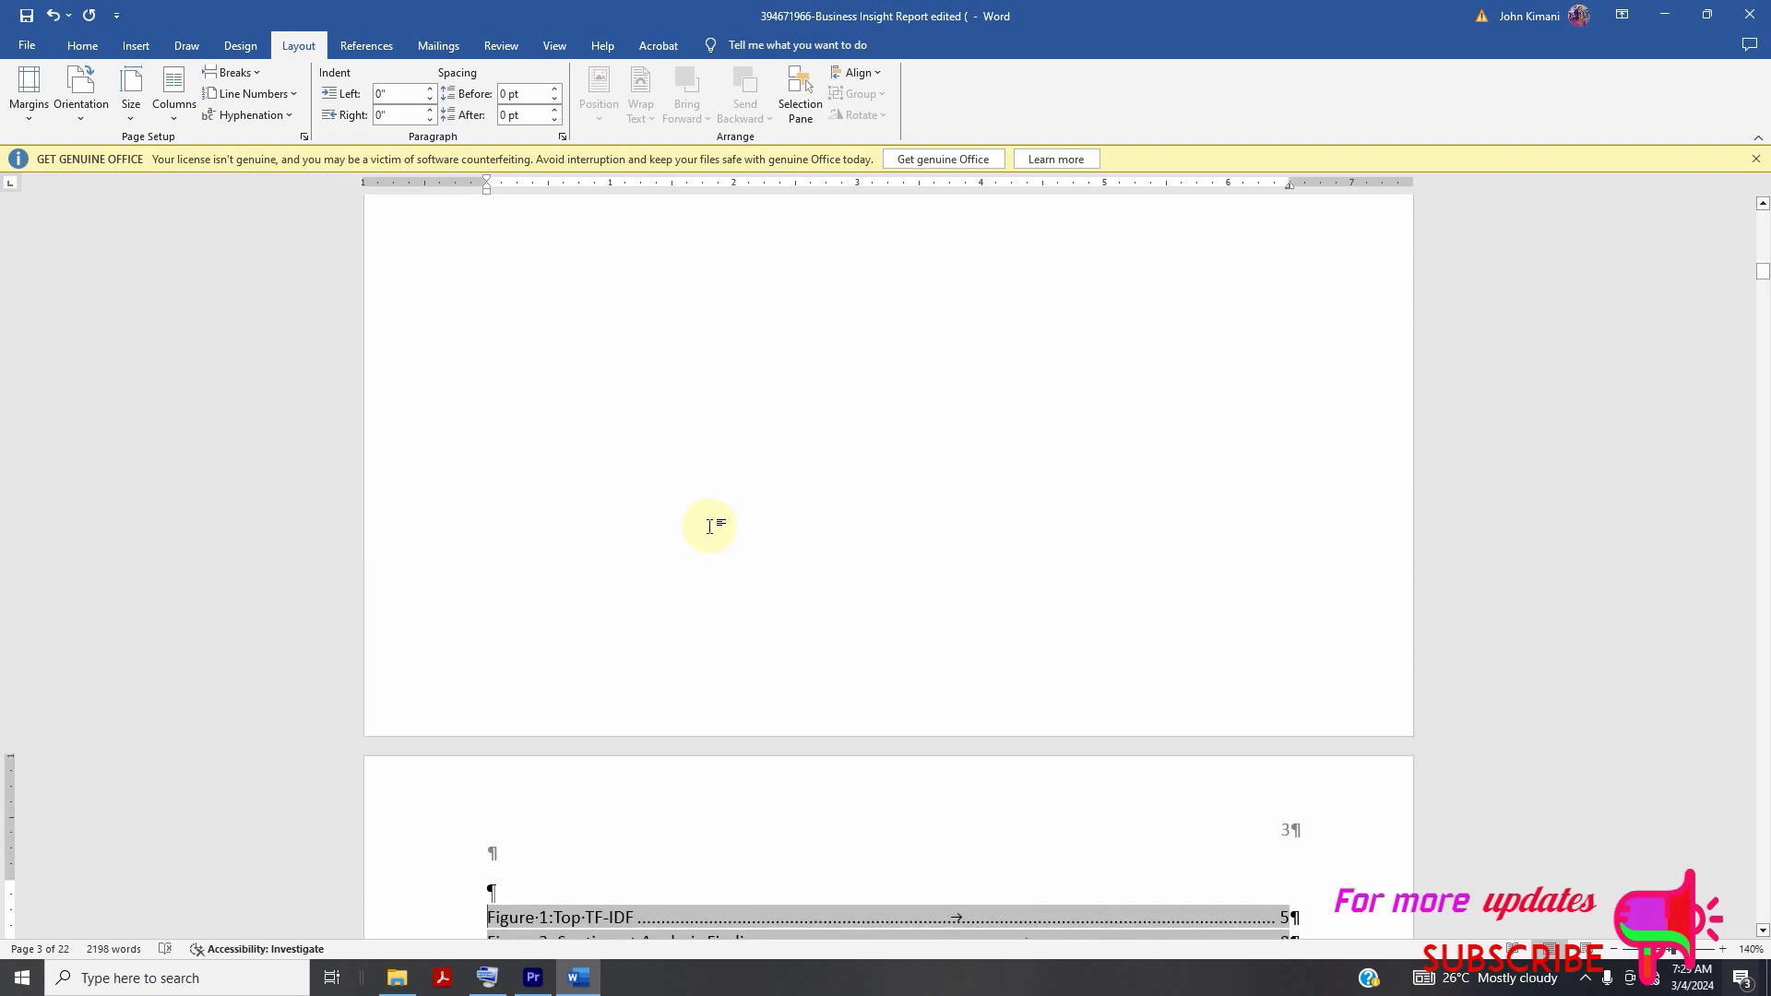
scroll(682, 462, up, 3)
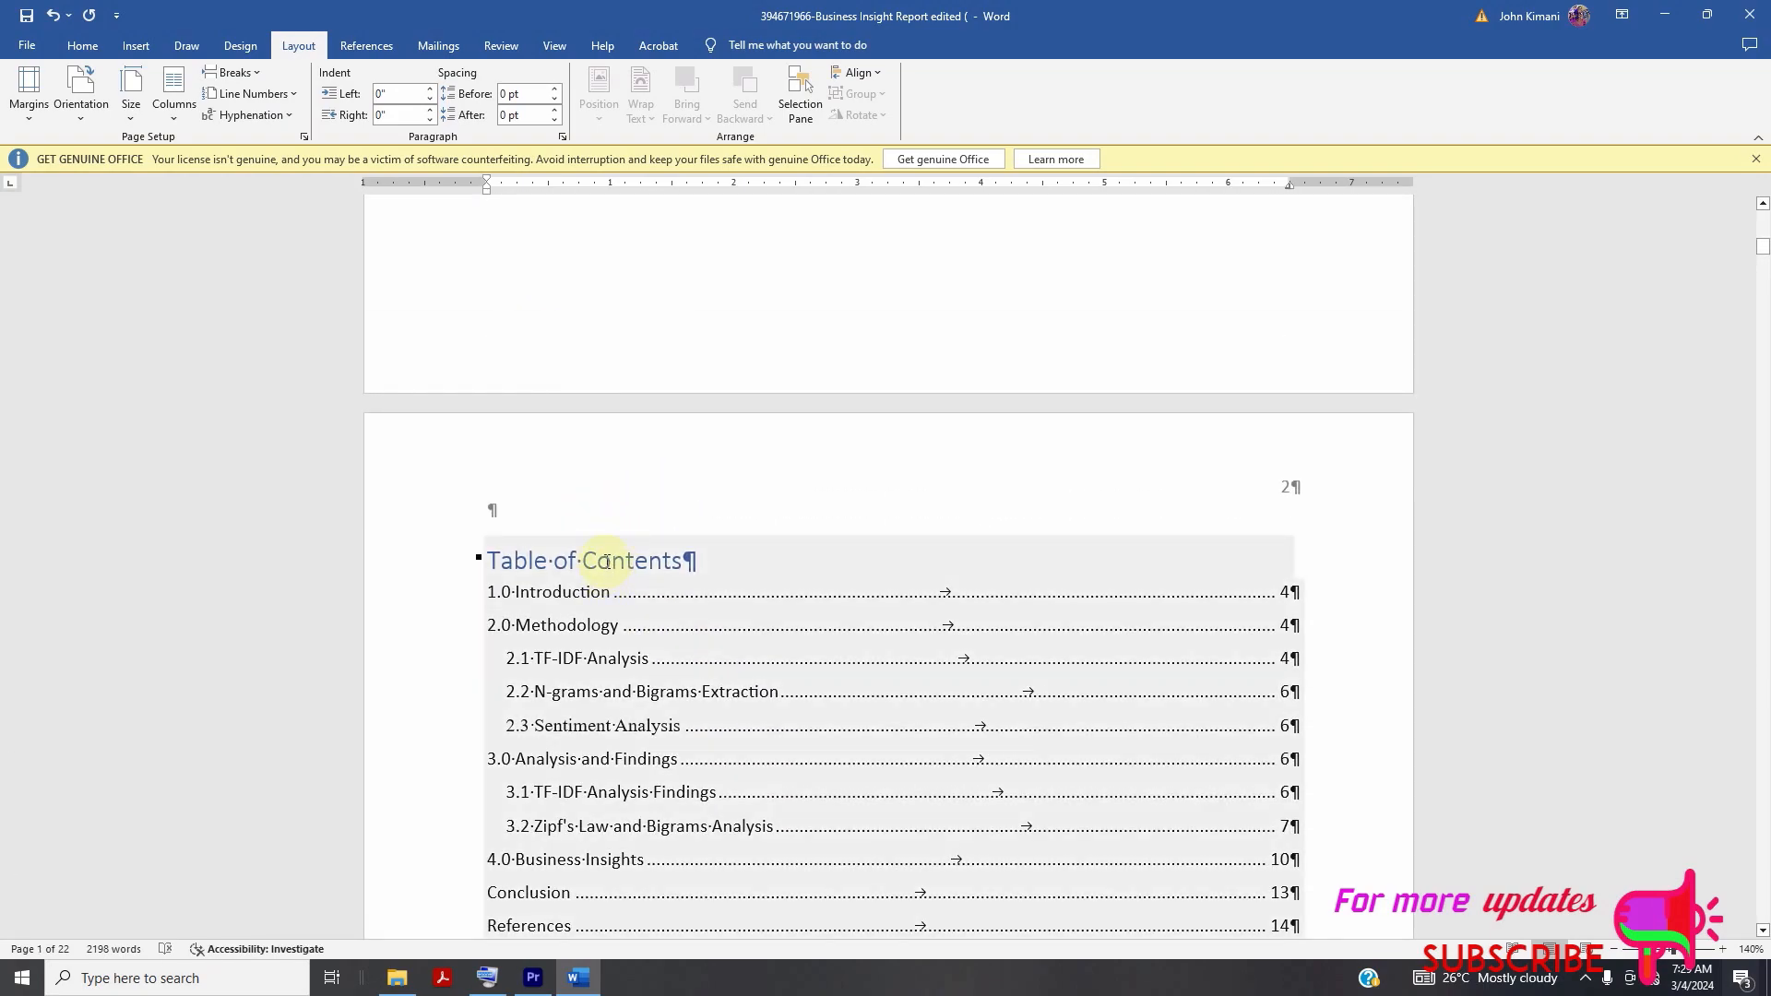
triple_click(605, 561)
right_click(605, 561)
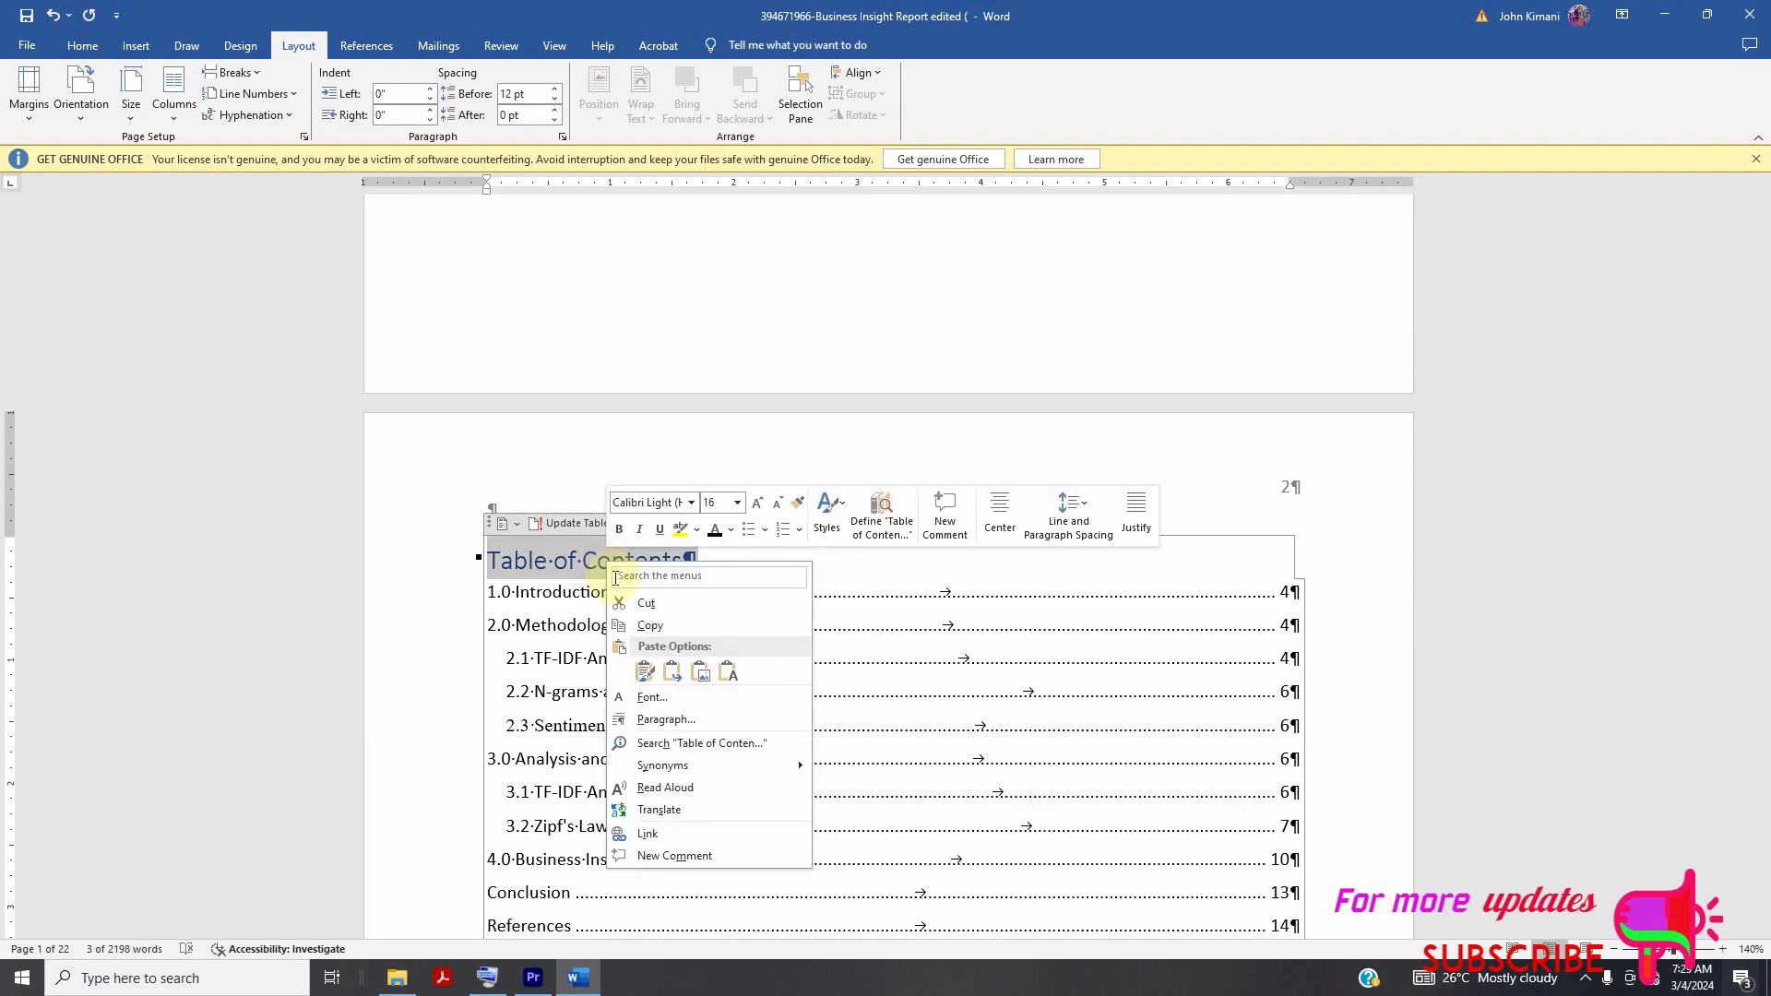
click(665, 628)
scroll(669, 584, down, 1)
scroll(670, 583, down, 10)
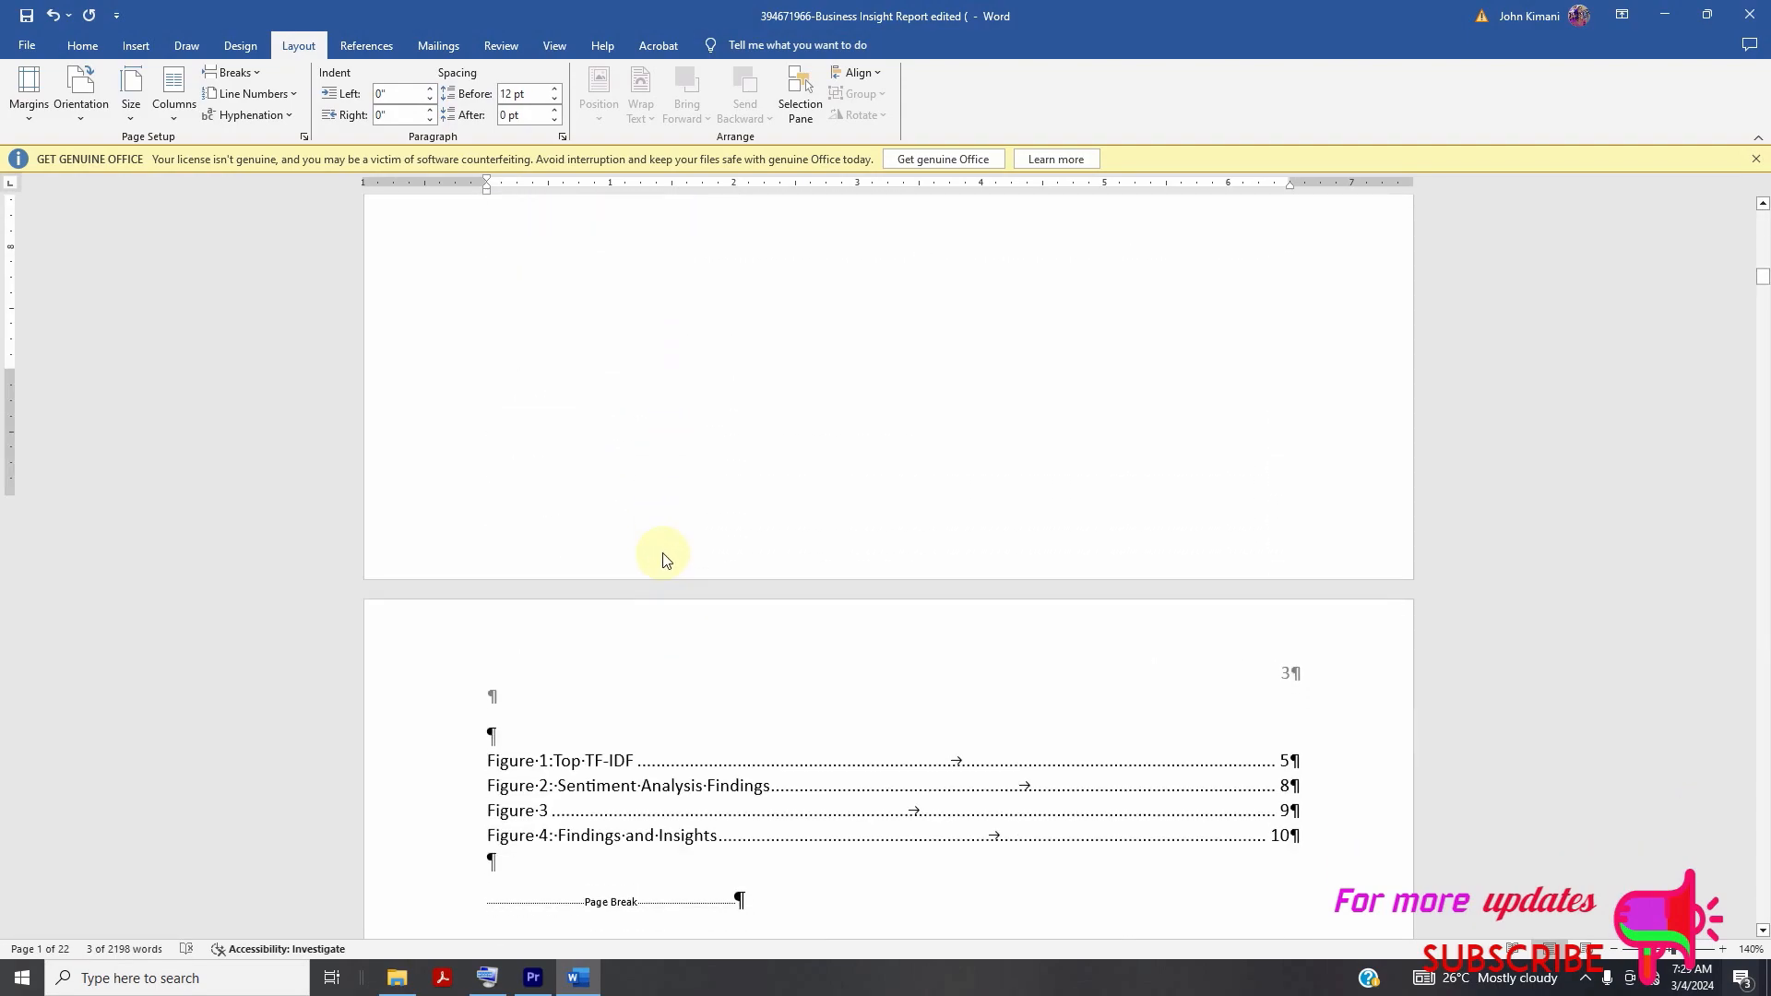
click(487, 557)
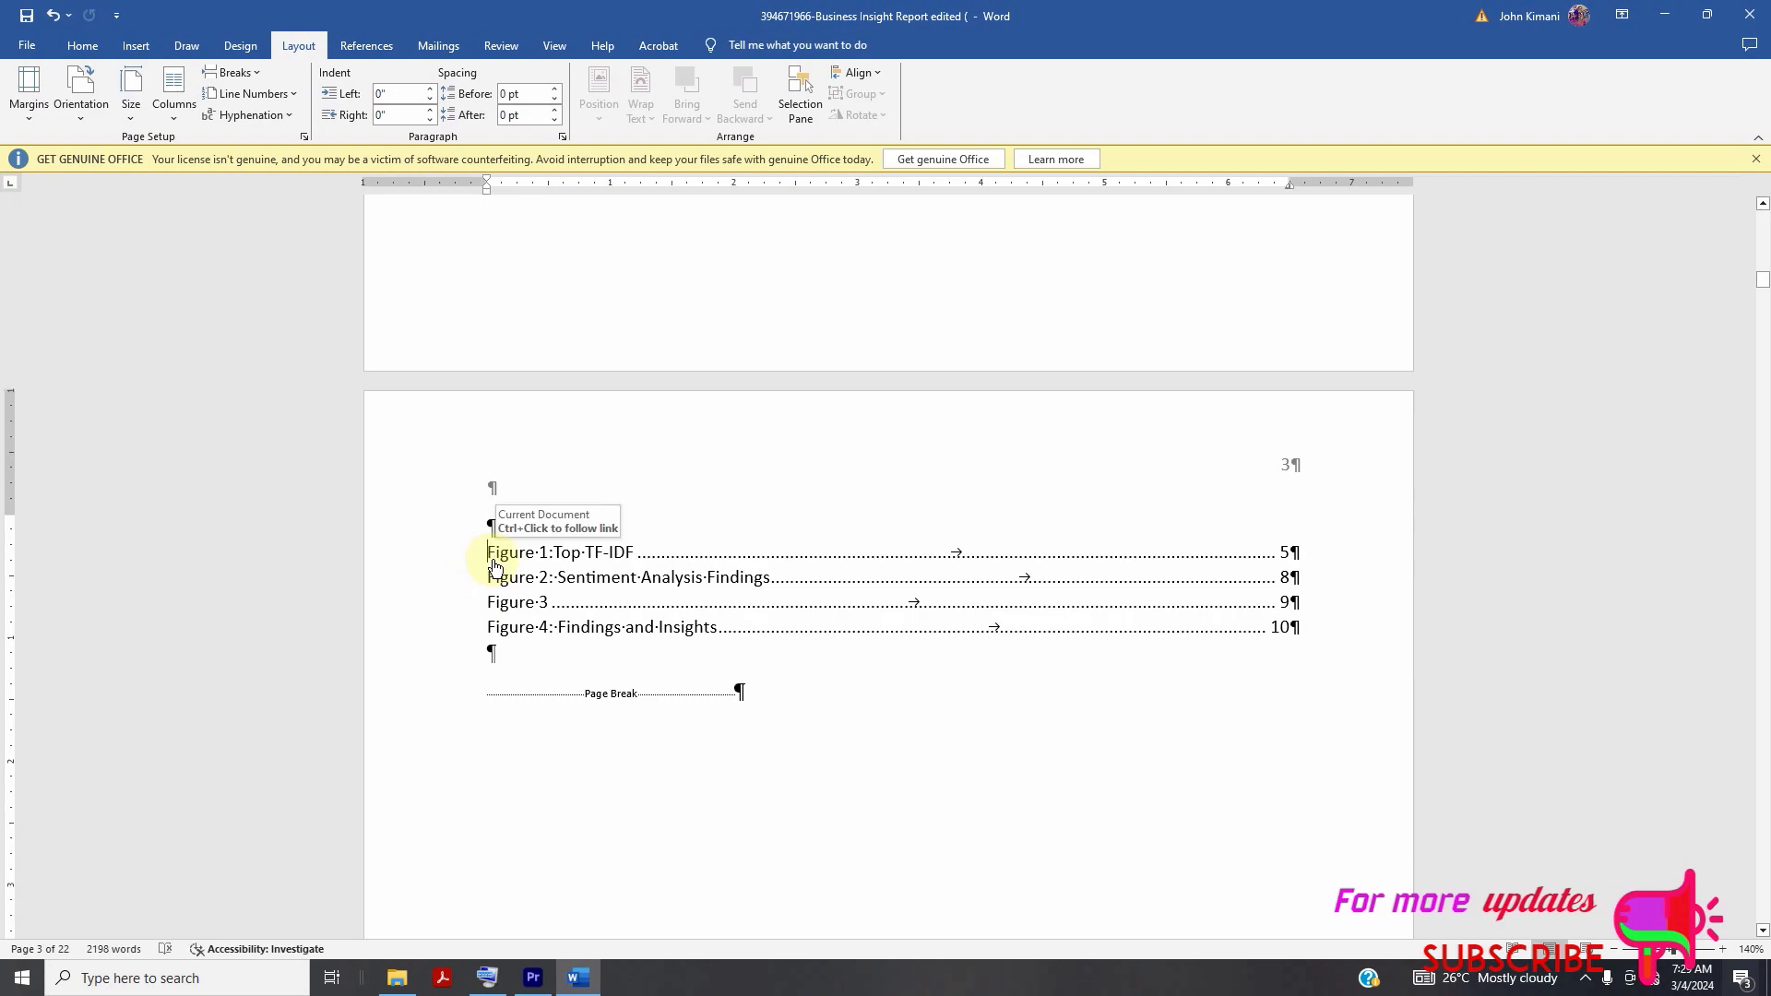
key(ctrl+v)
double_click(644, 580)
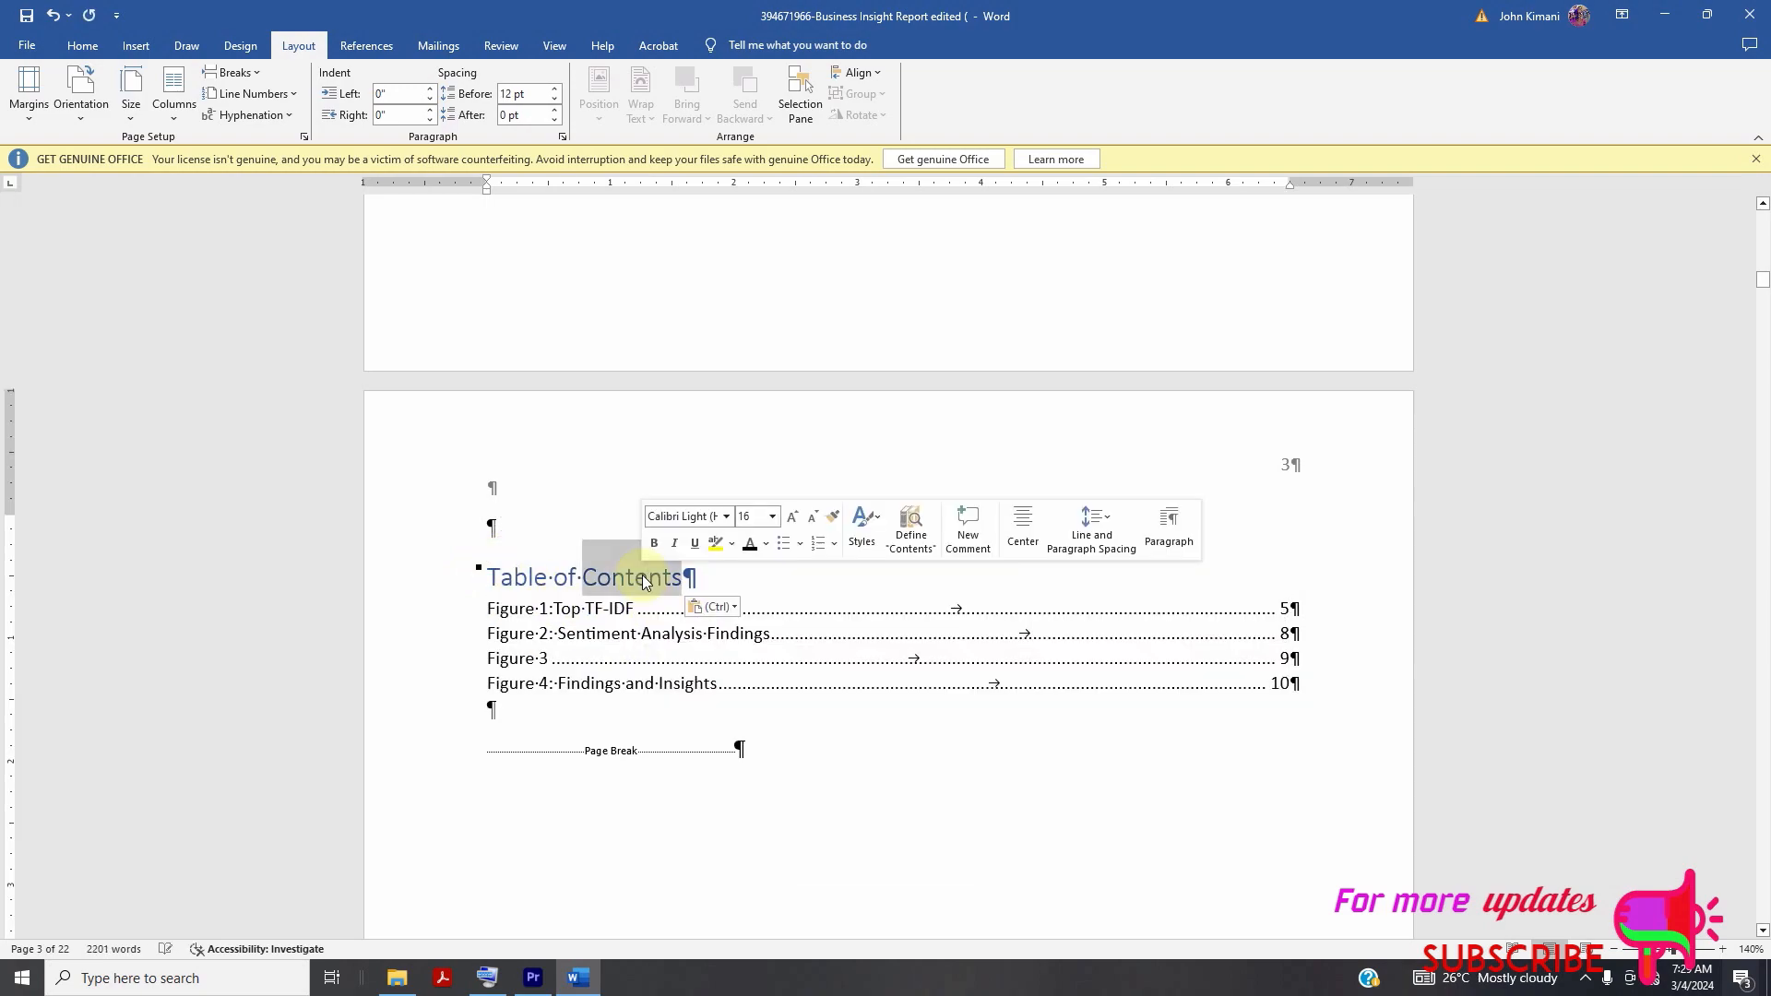
text(Figur)
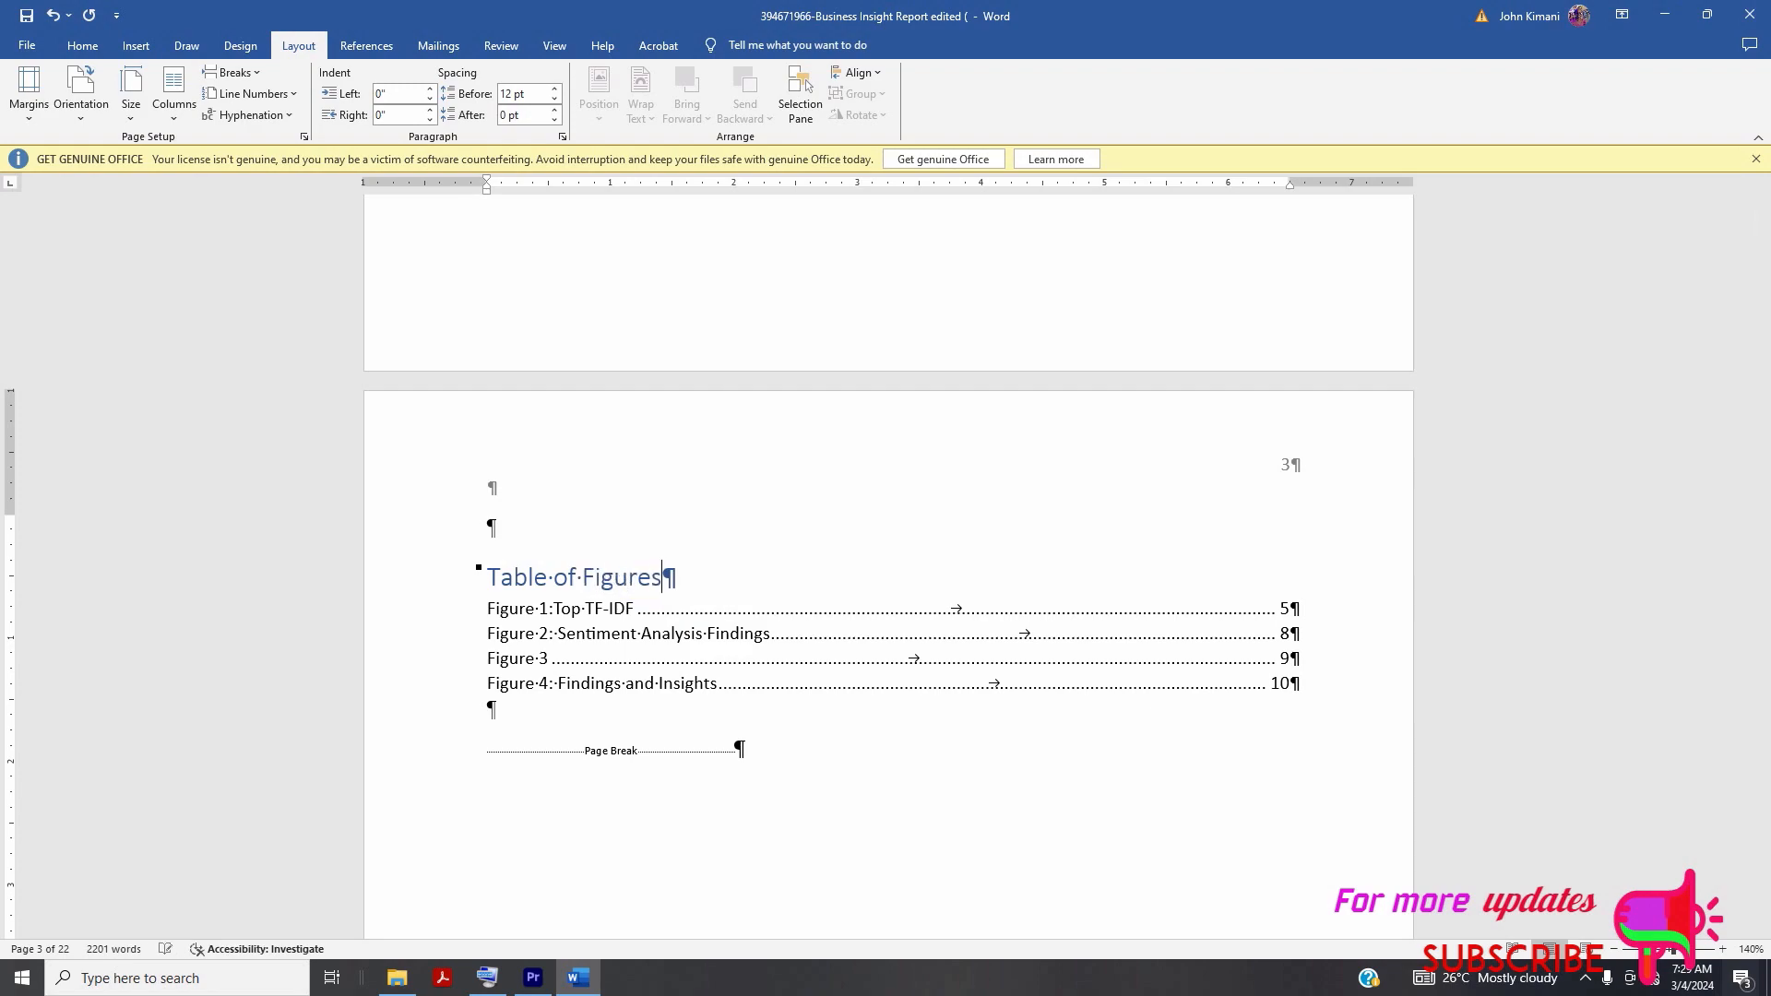
- Review the layout of the table of figures on page 3, the table of contents on page 2 and the title page
key(Down)
key(Down)
key(Down)
key(Down)
key(Down)
key(Down)
scroll(790, 542, down, 5)
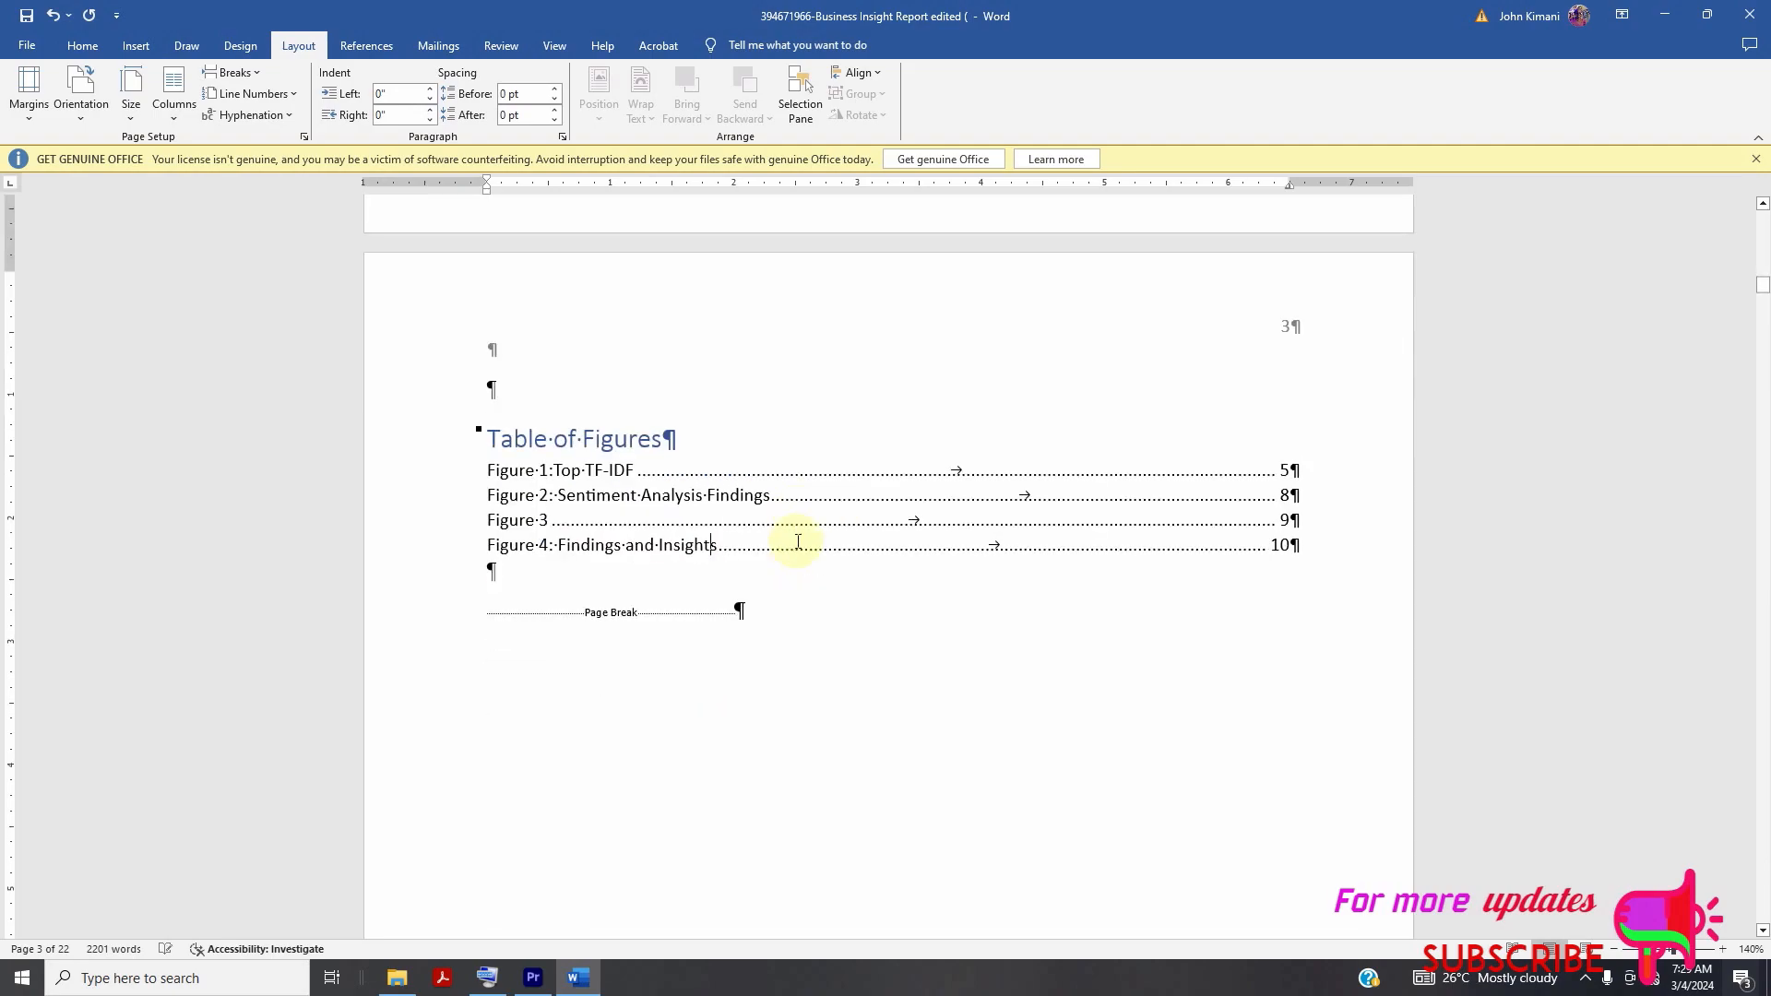
scroll(791, 613, up, 15)
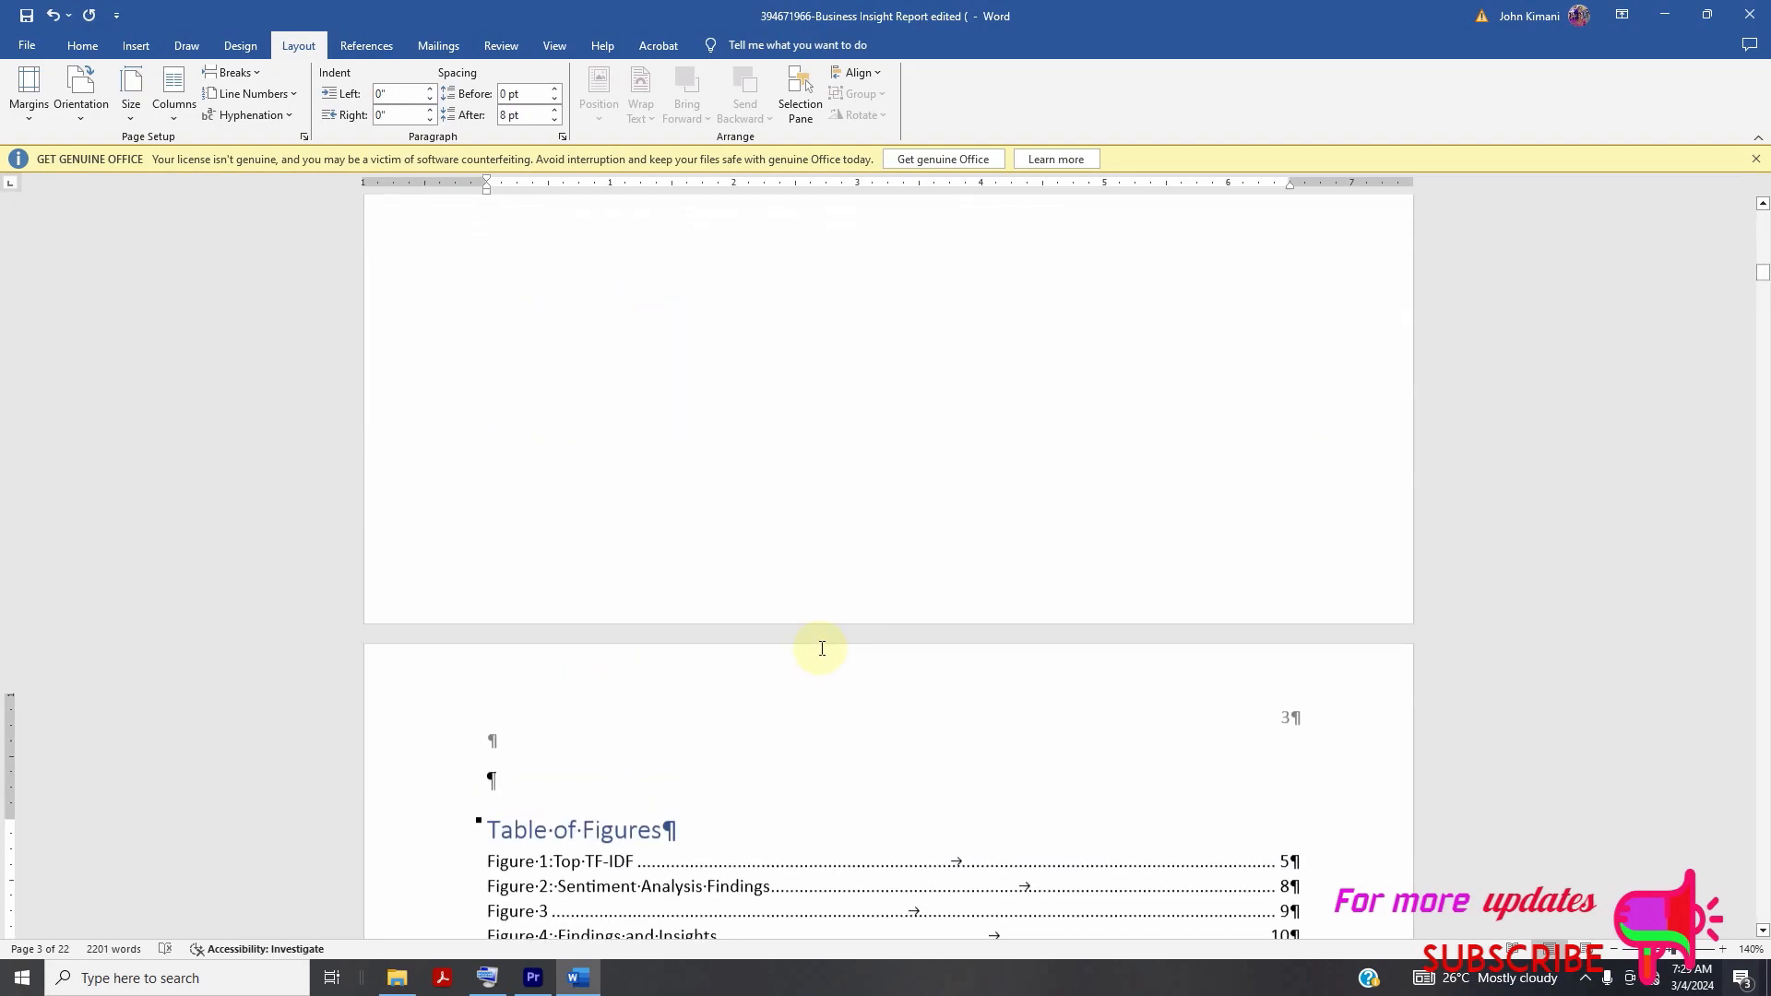
scroll(822, 630, up, 4)
scroll(821, 627, down, 12)
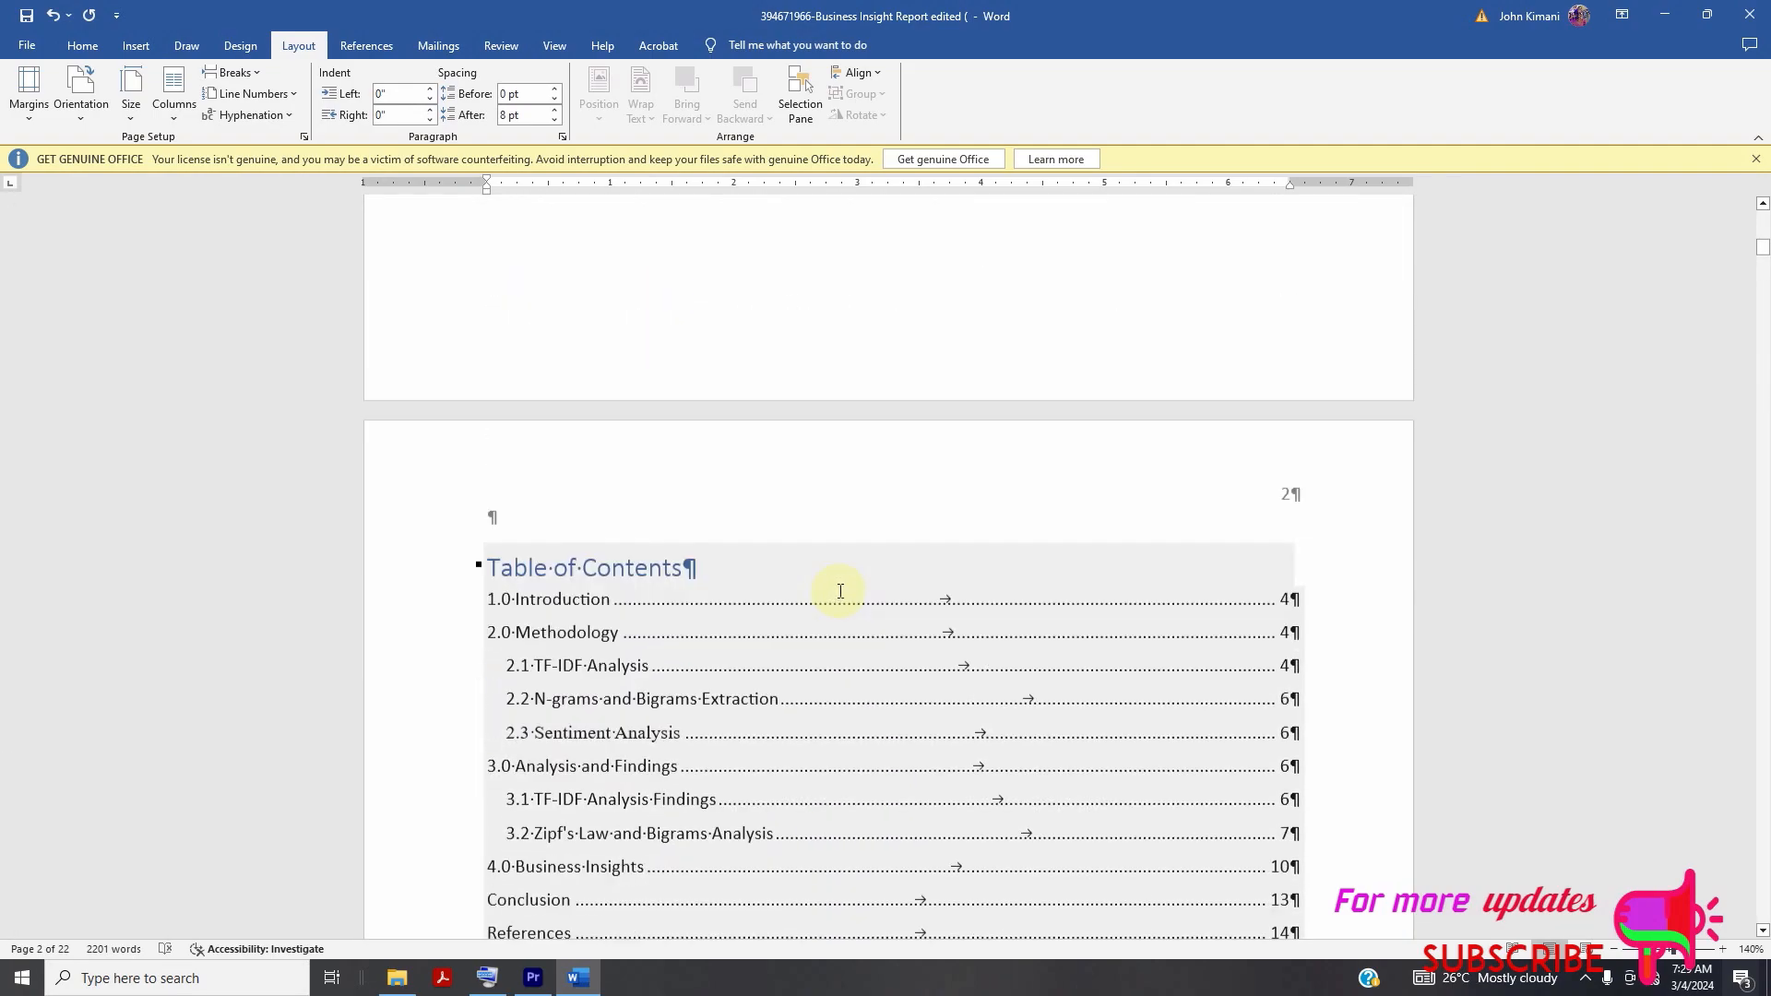
scroll(840, 593, down, 5)
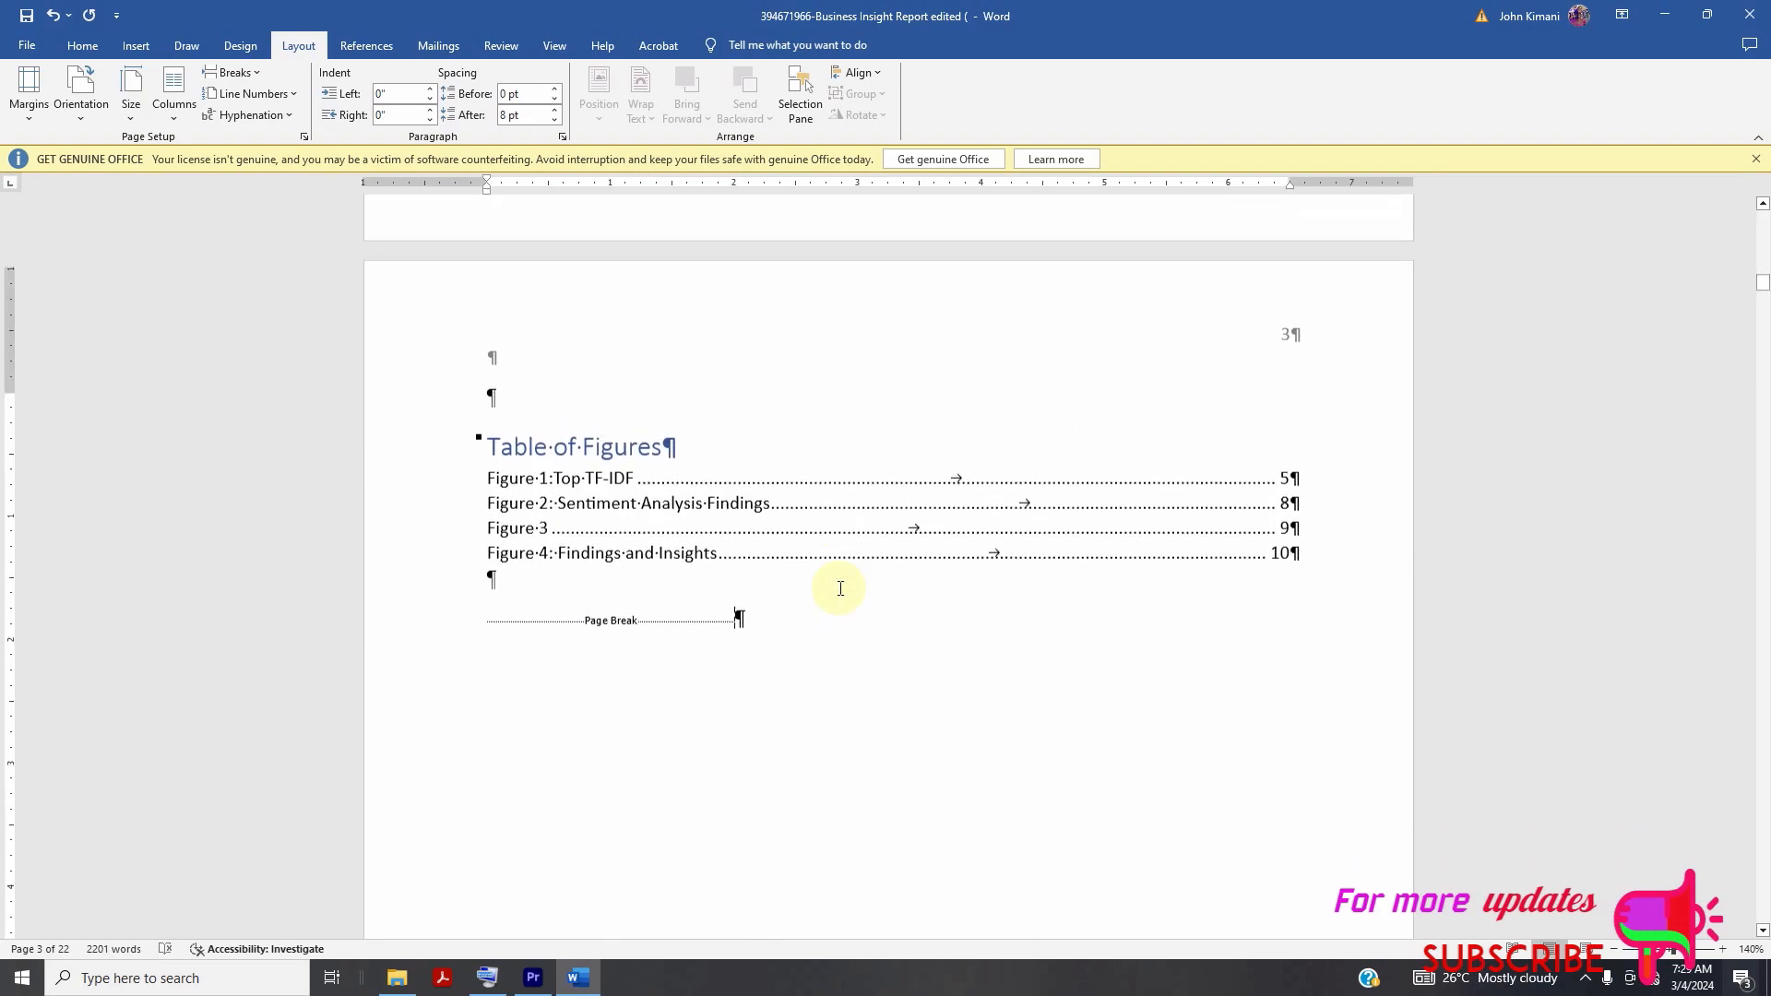
scroll(844, 592, up, 8)
scroll(850, 592, up, 10)
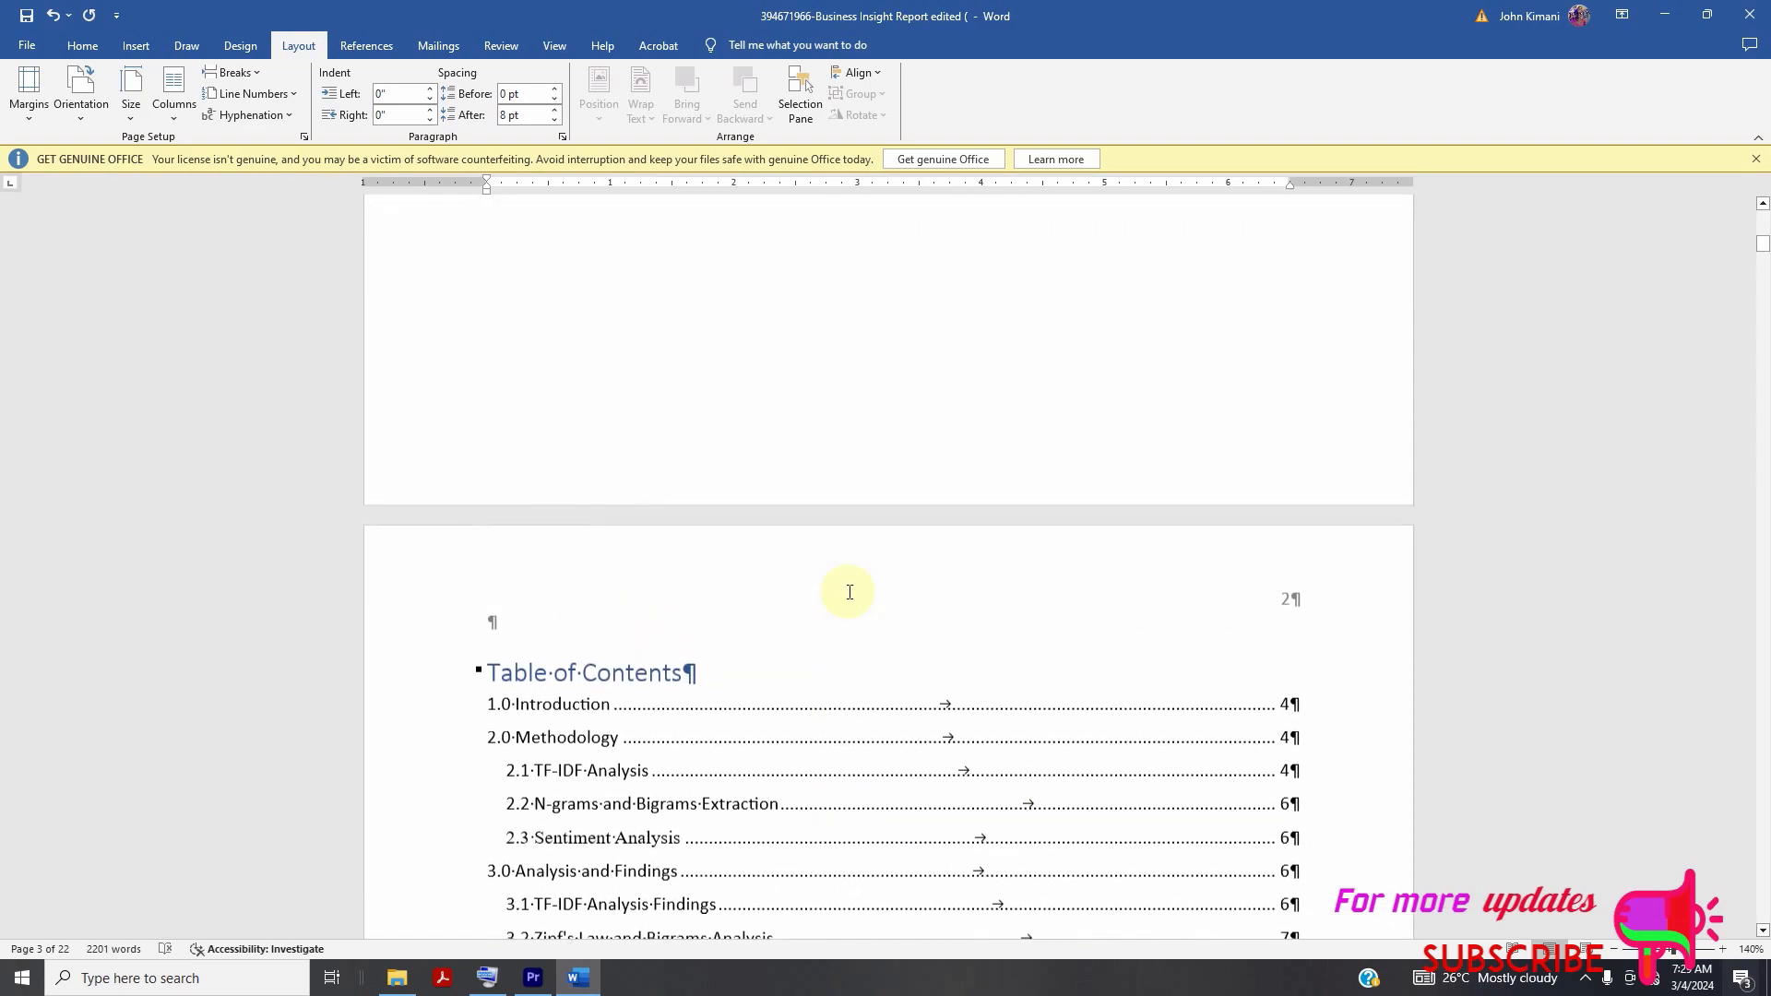
scroll(847, 591, down, 2)
scroll(848, 592, up, 5)
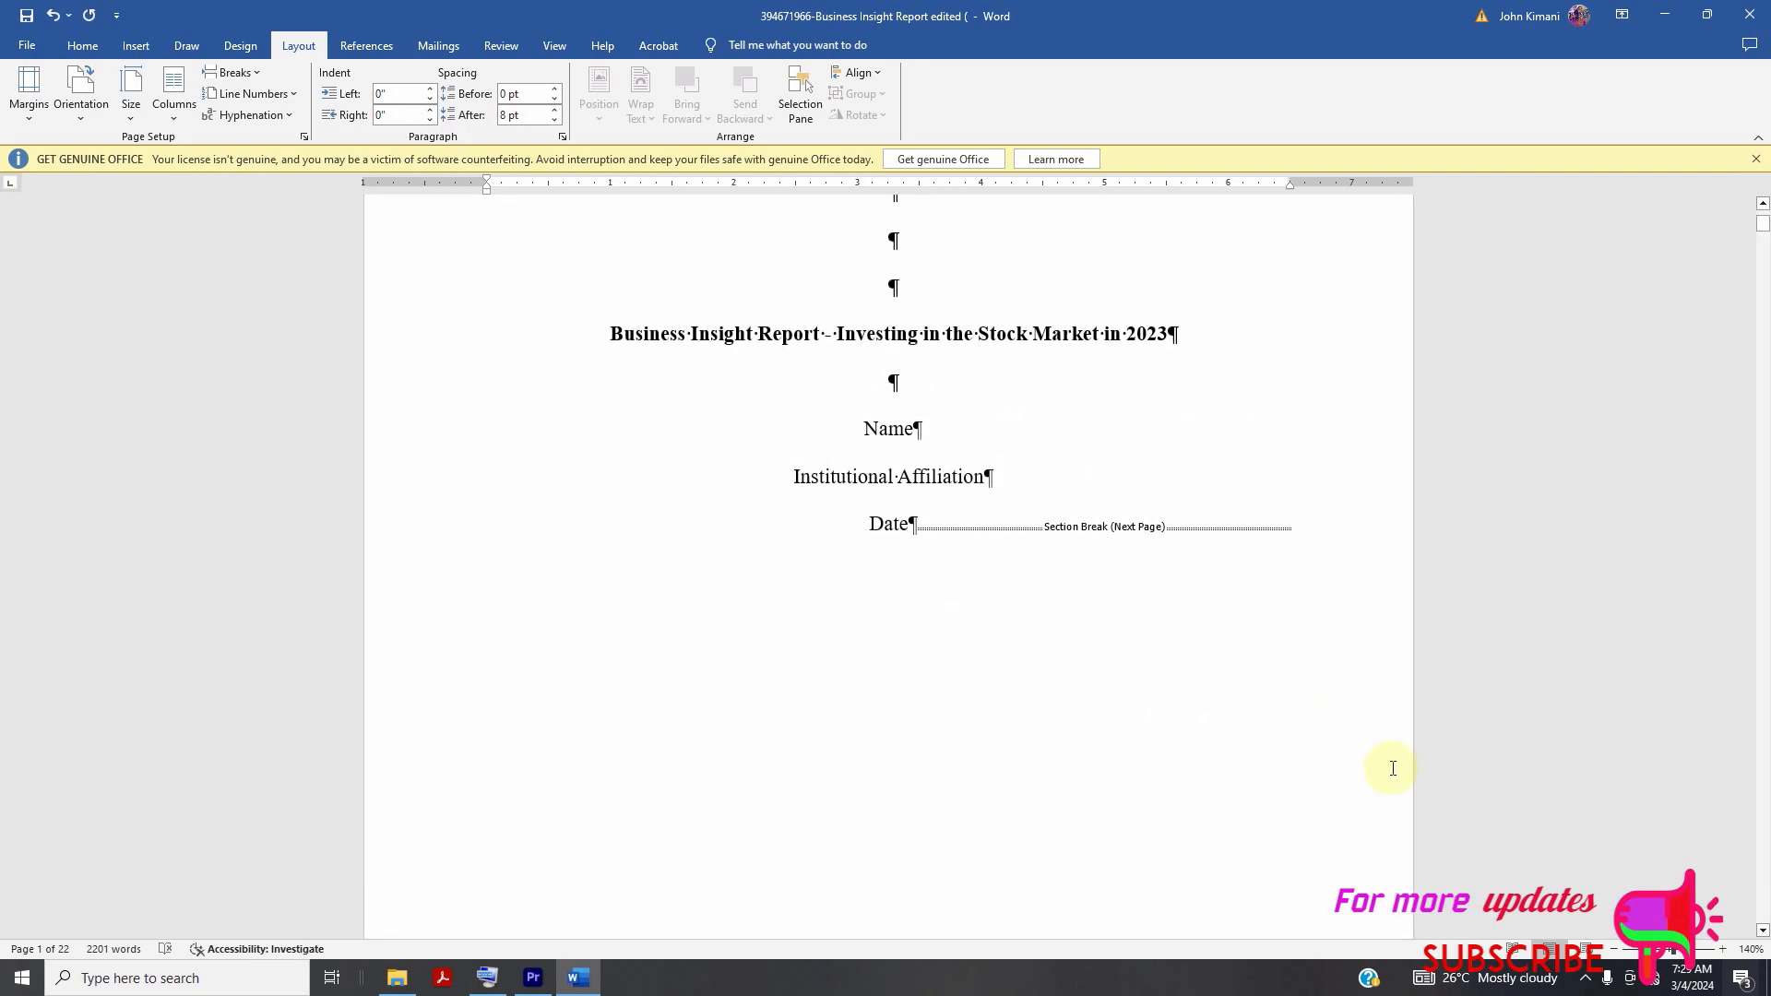
click(1585, 979)
click(1602, 945)
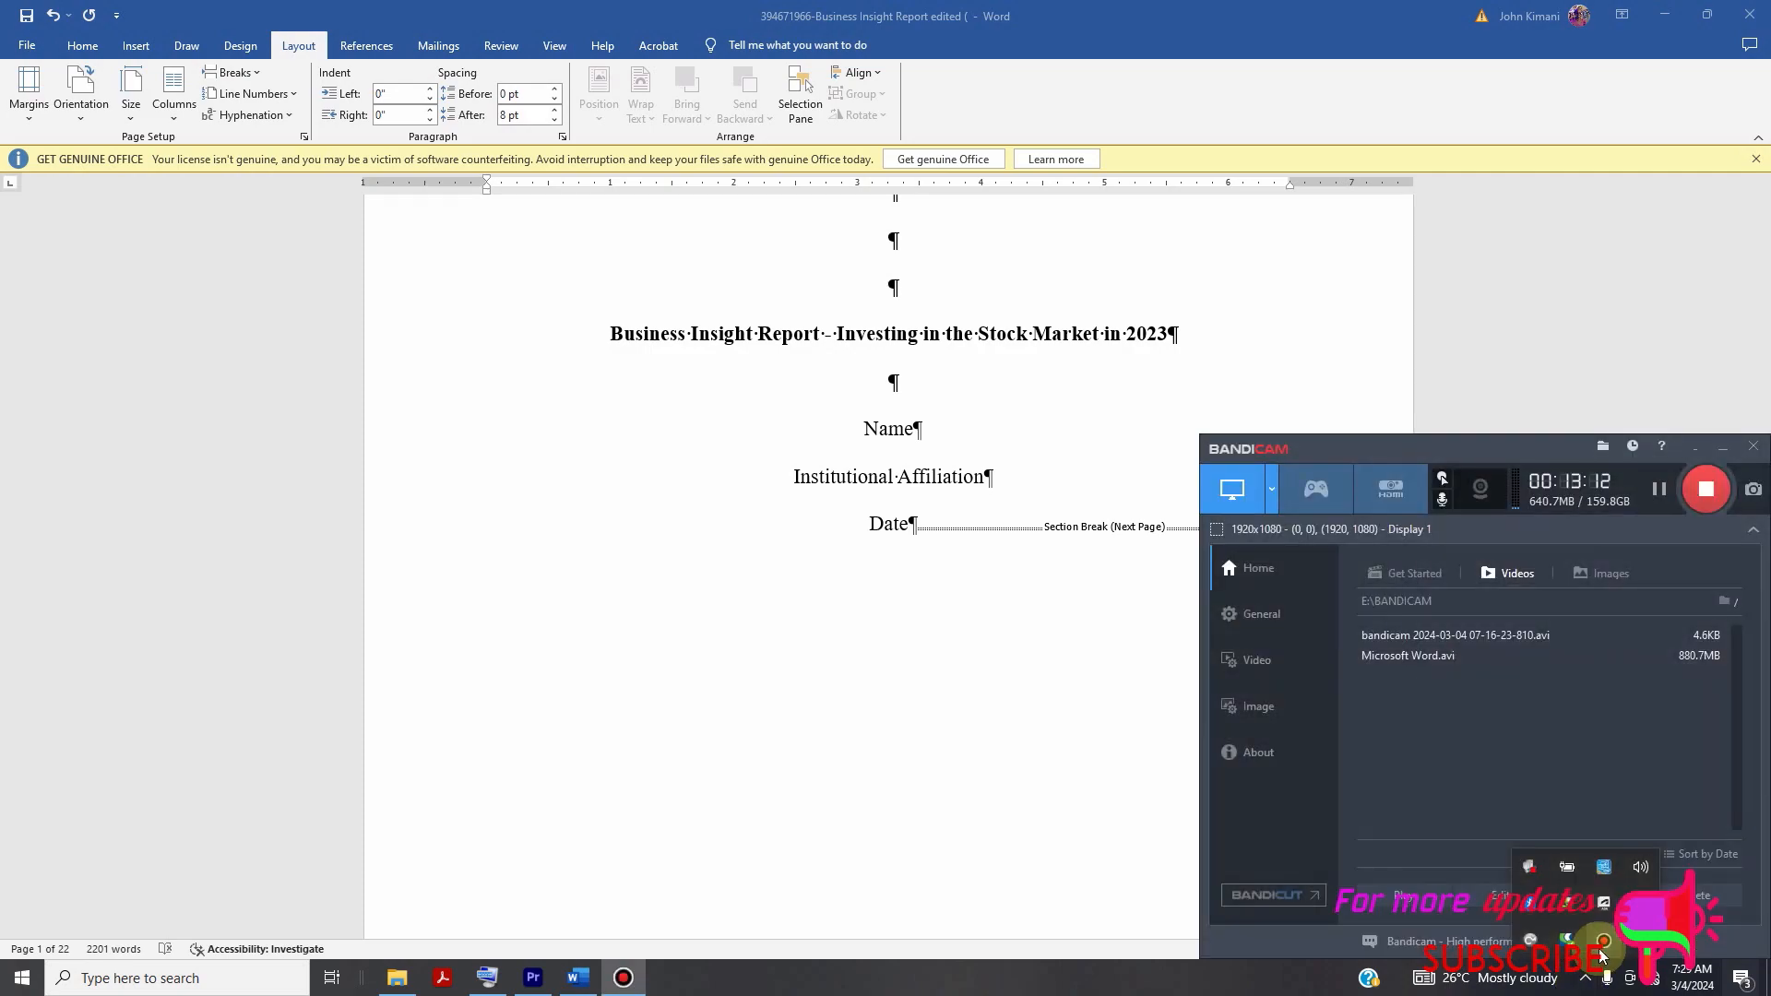
click(1677, 813)
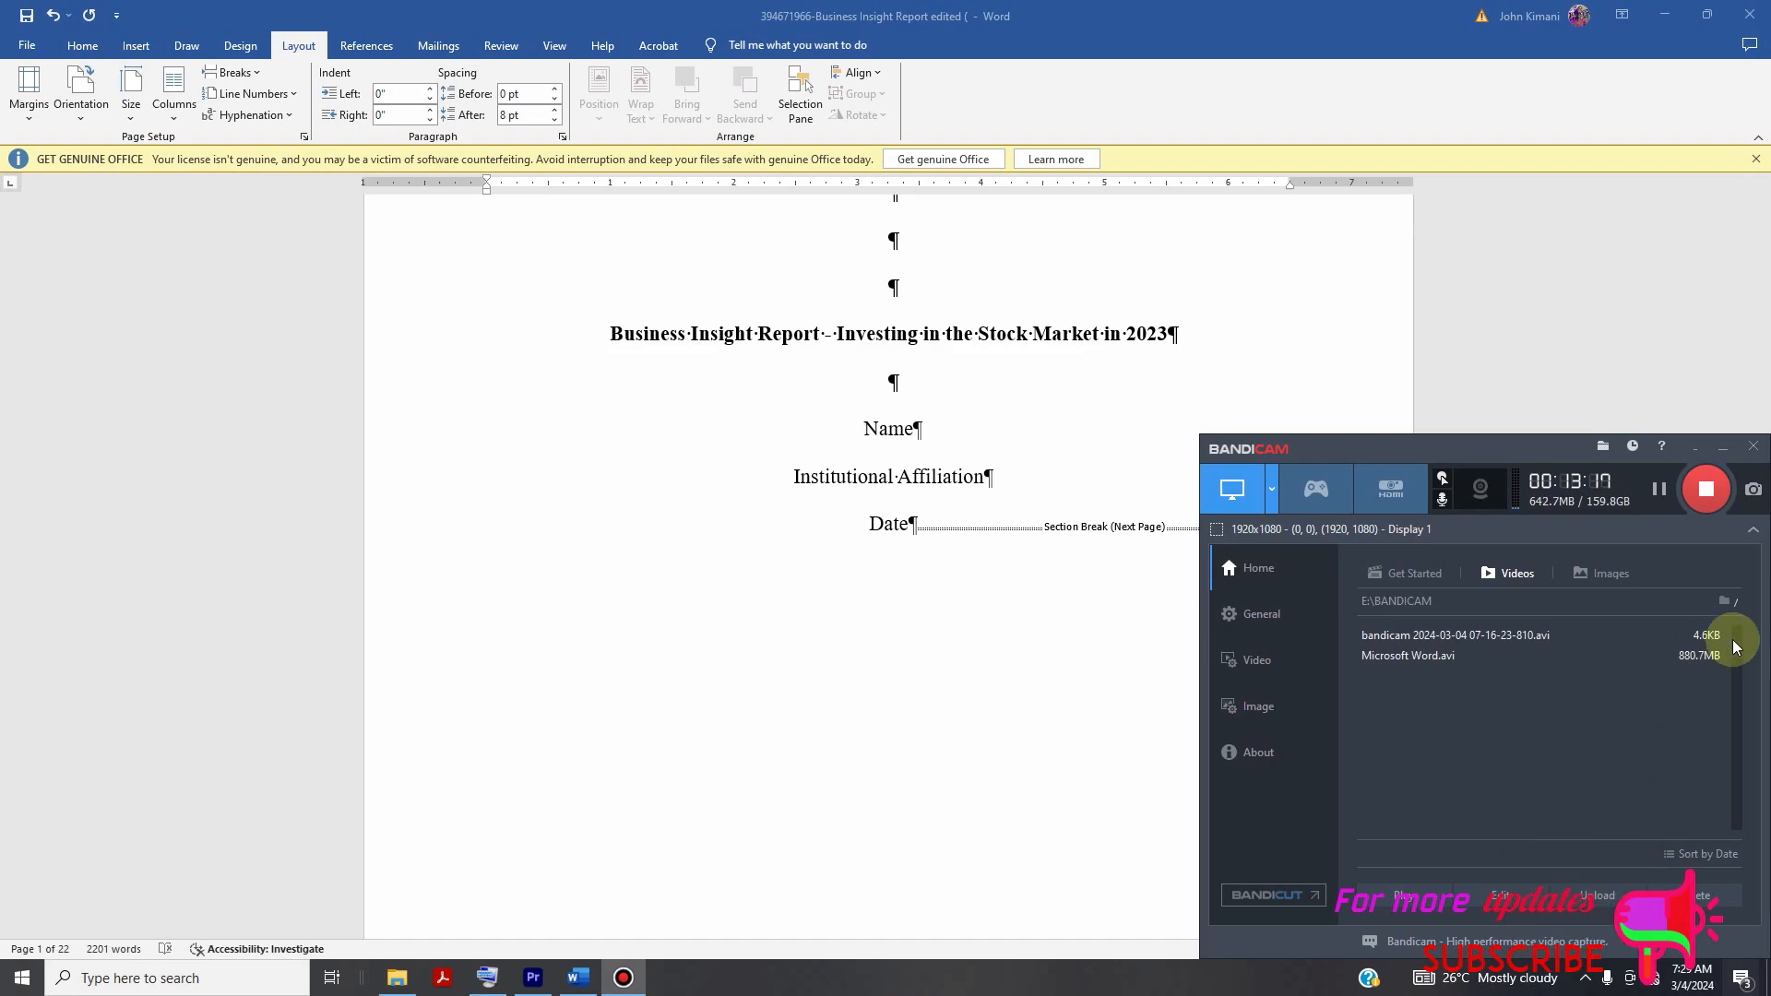
click(1716, 501)
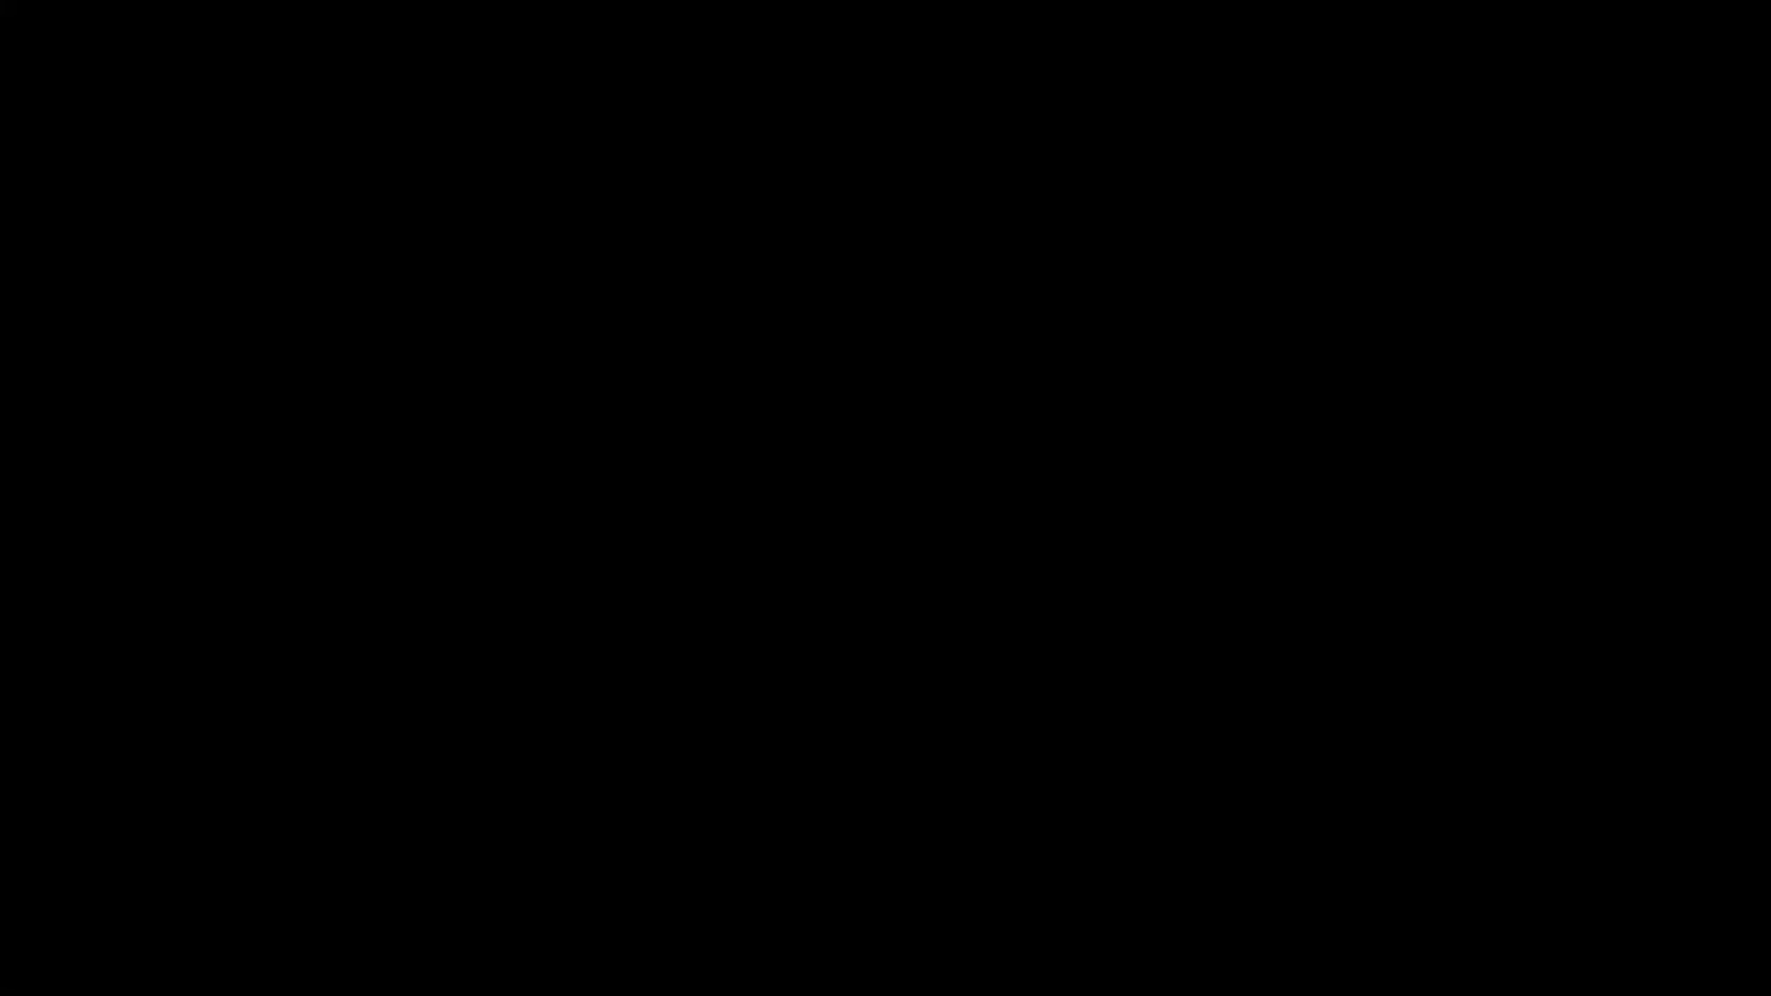